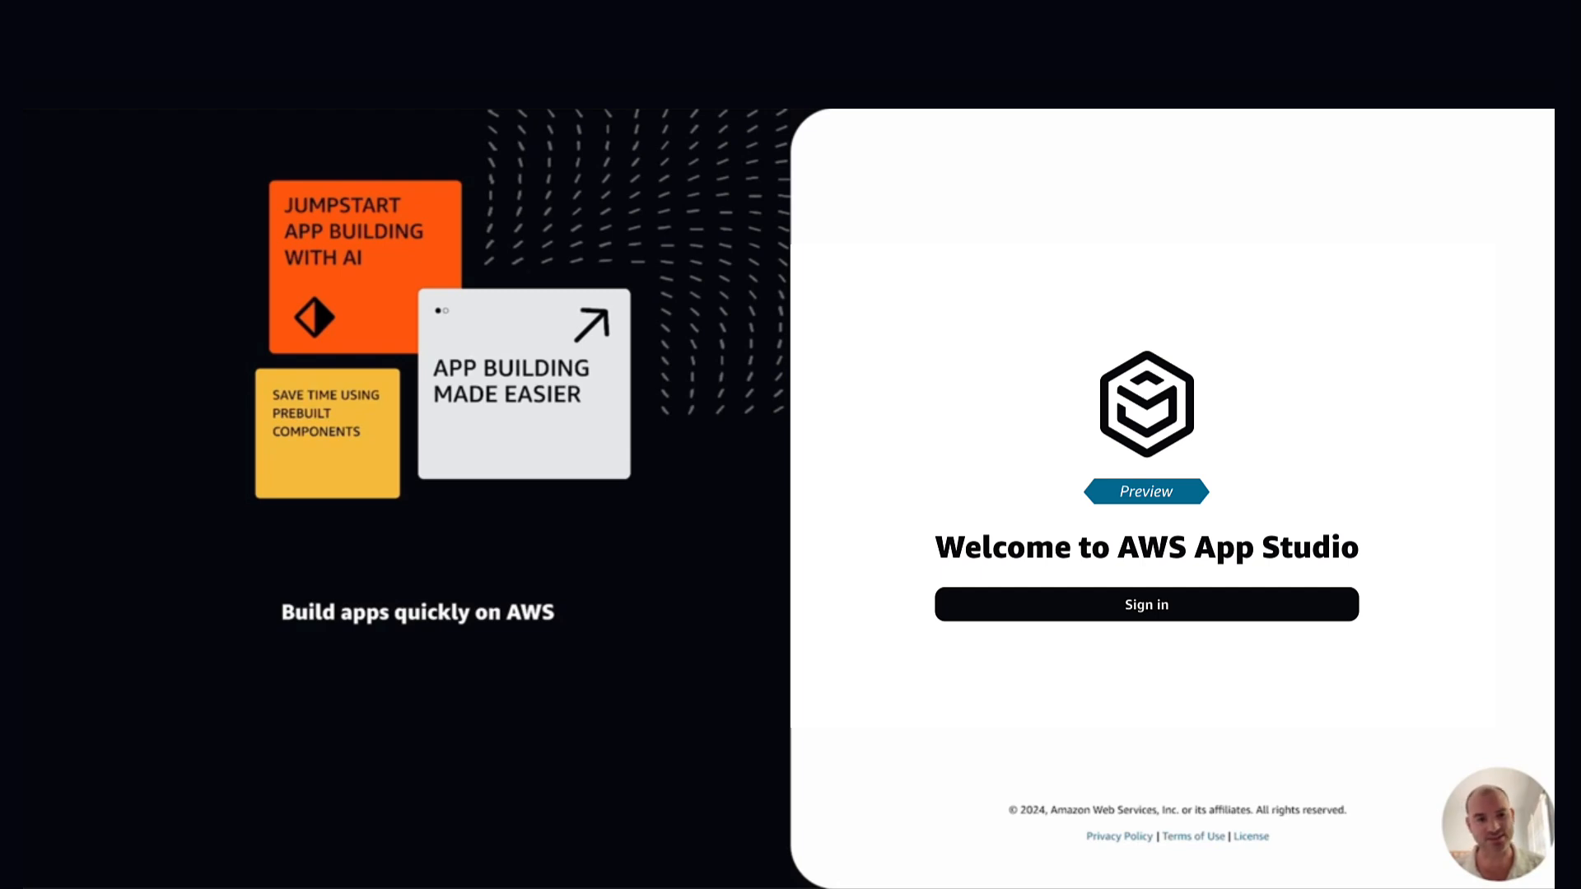
Step: Sign in to AWS App Studio and open the Builder hub
left_click(1169, 613)
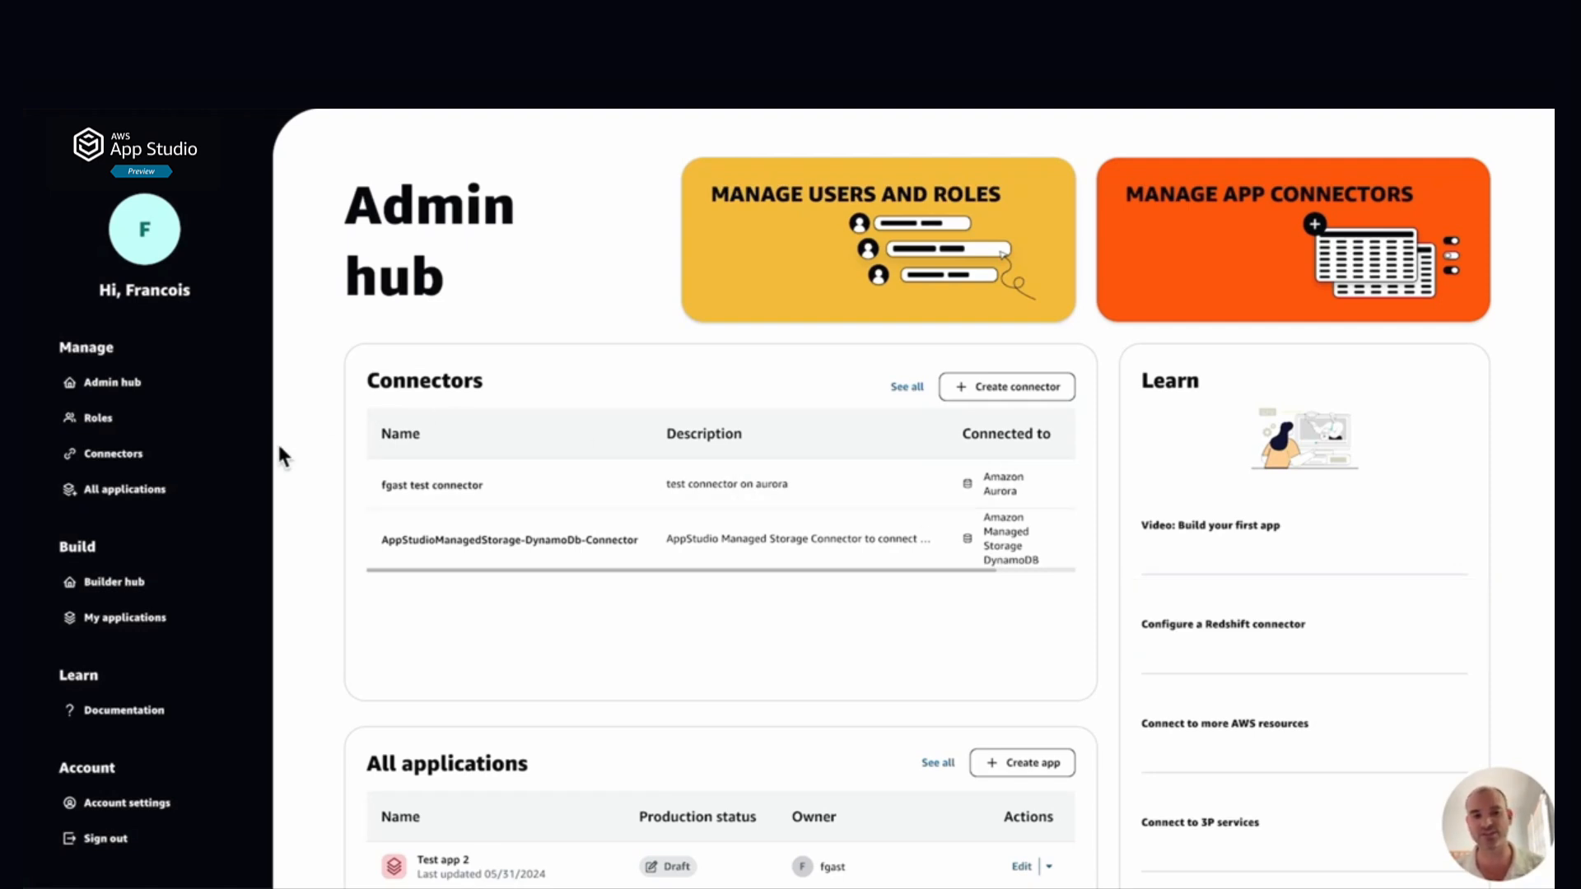
left_click(122, 603)
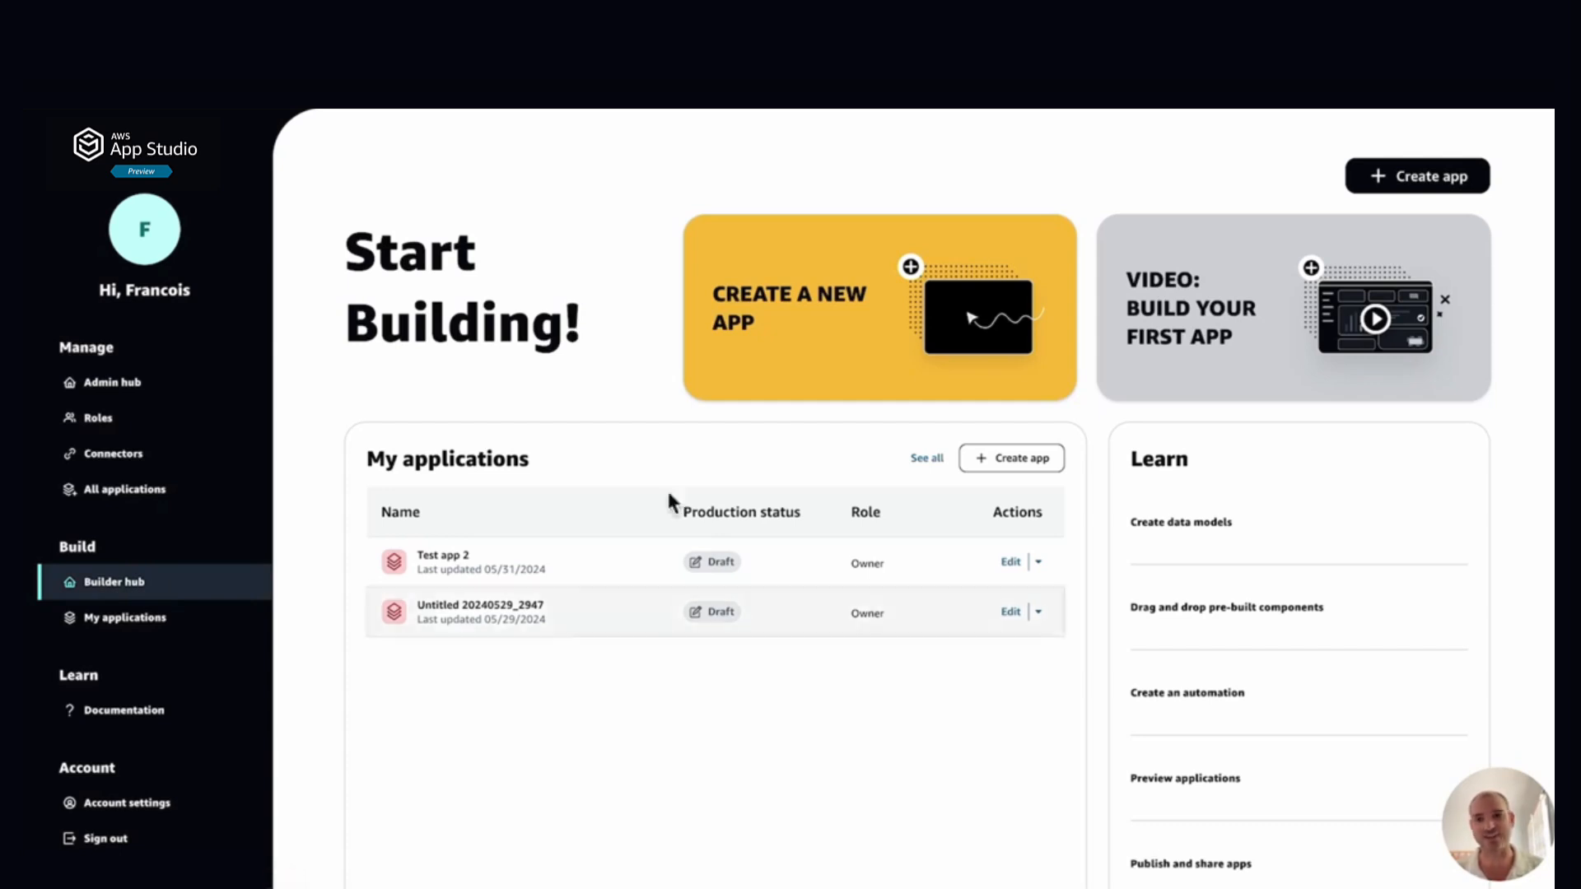
Step: Create an app named Pet Approval App with the Build manually option, skipping the data source selection
left_click(1439, 194)
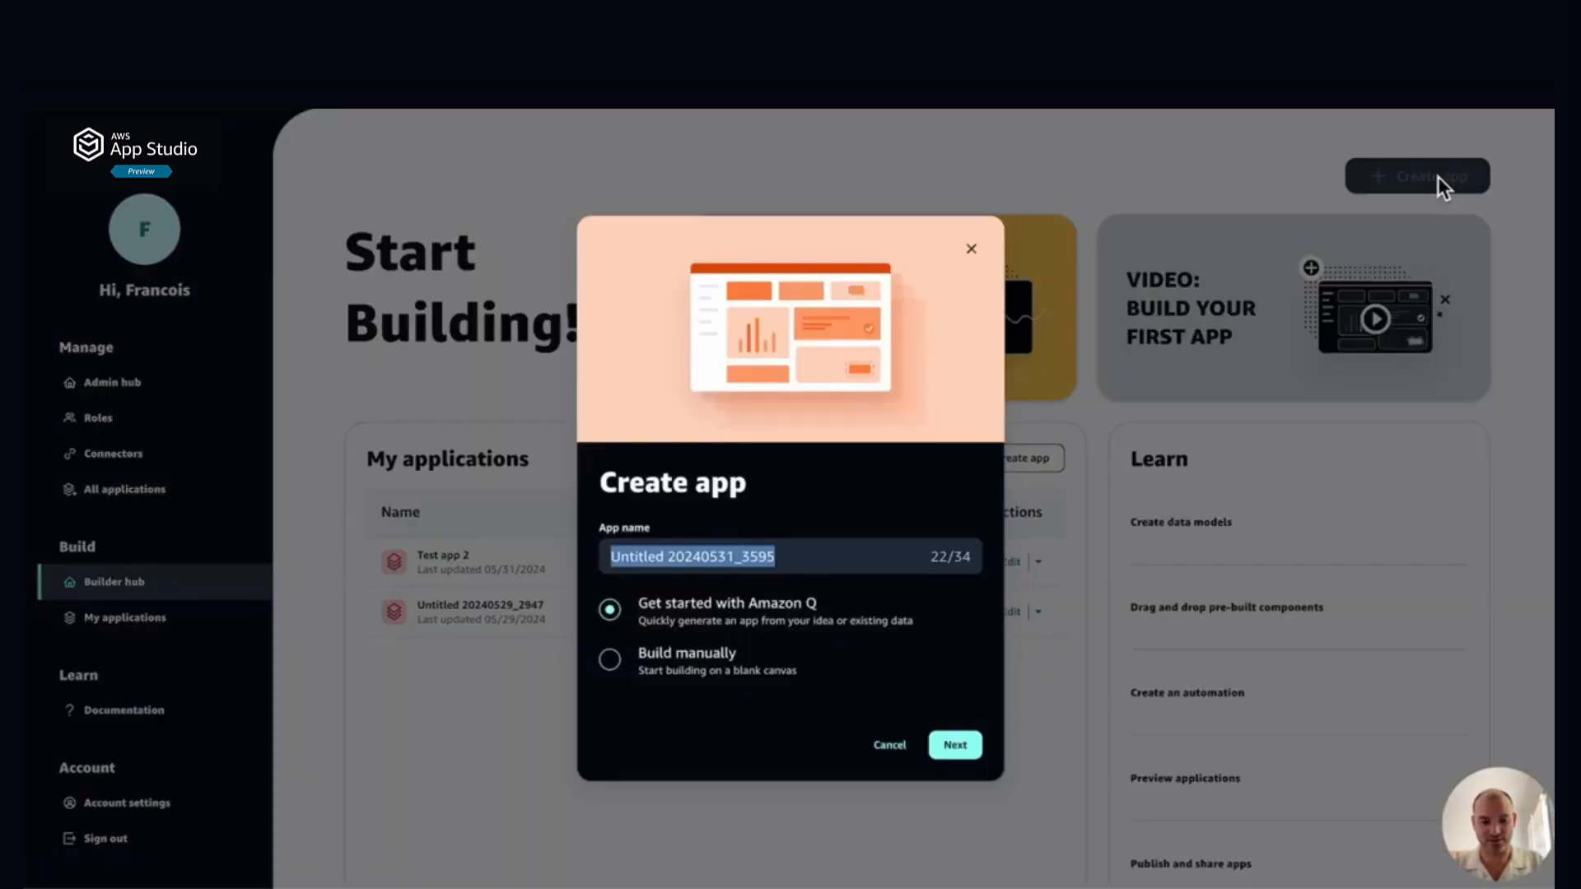
type("Pet App")
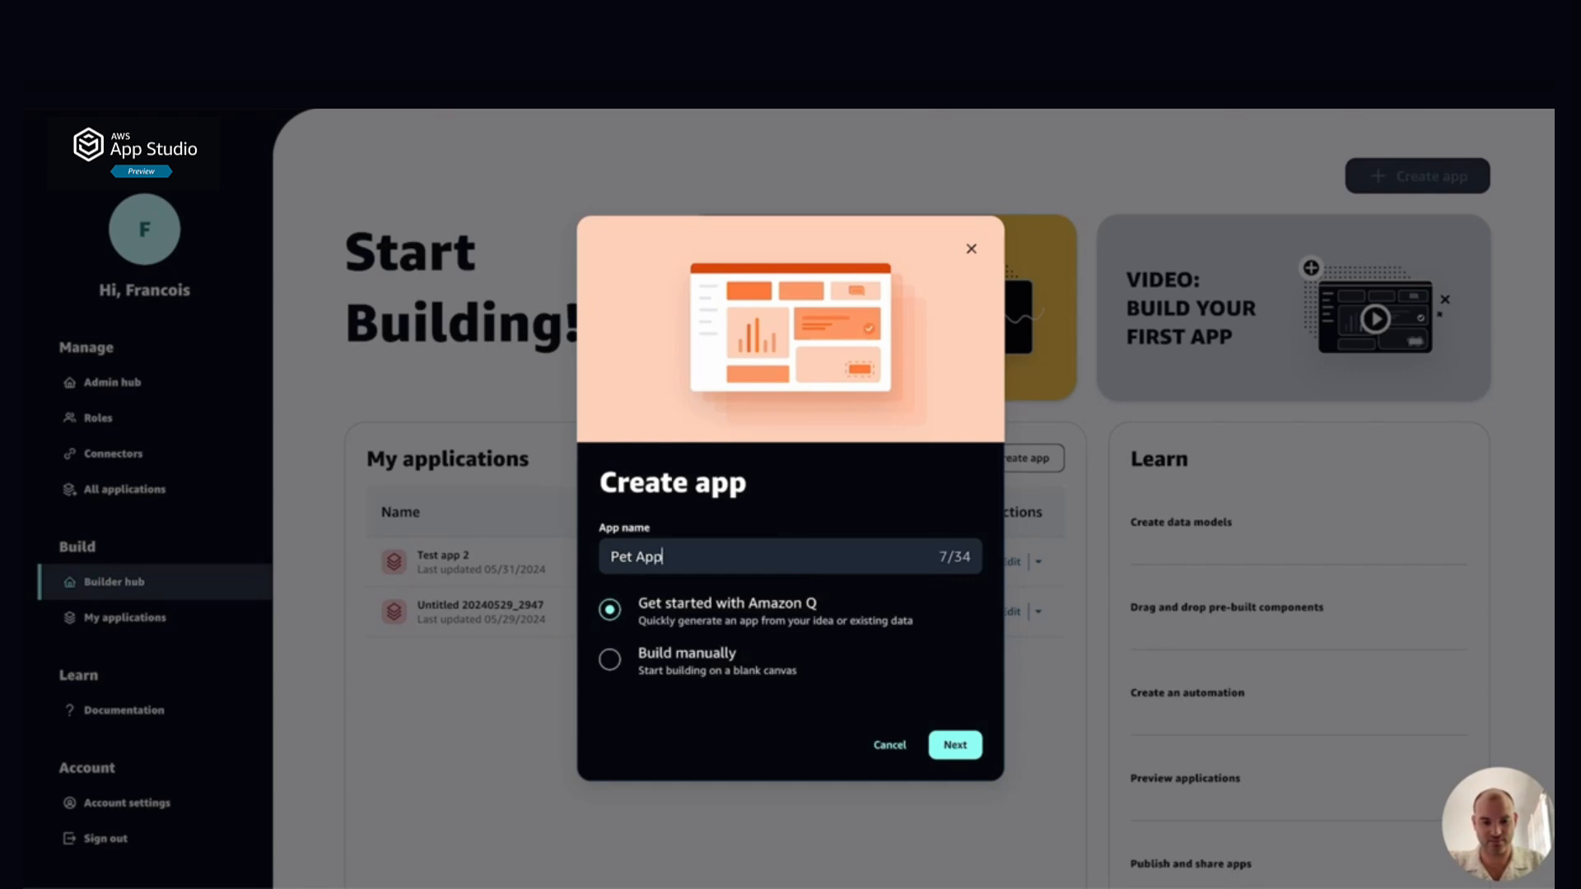
type("roval App")
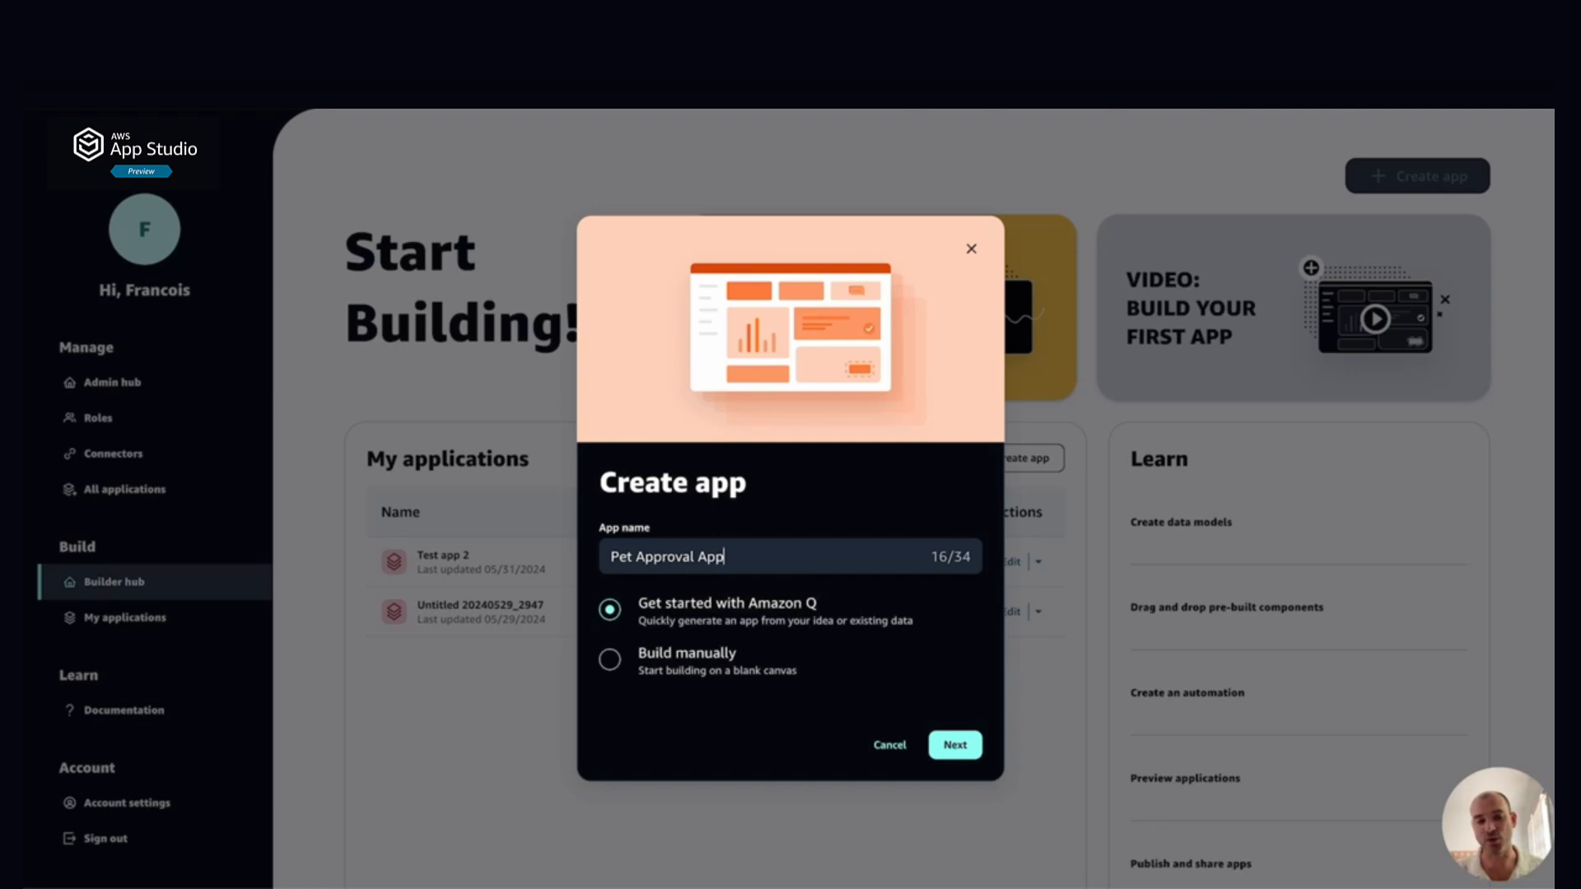
left_click(668, 662)
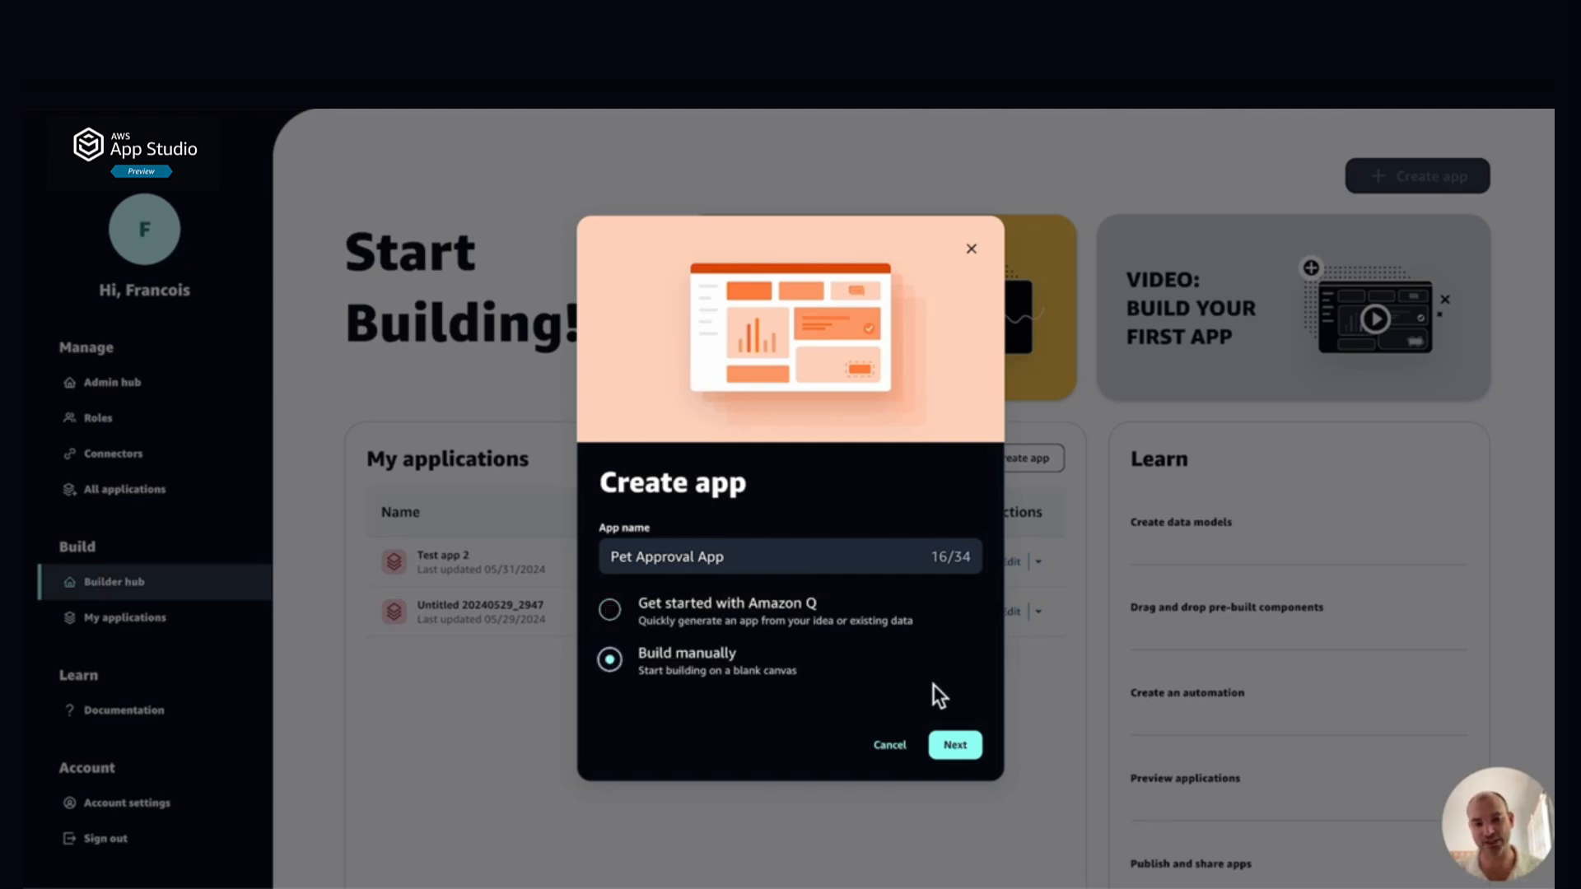
left_click(959, 746)
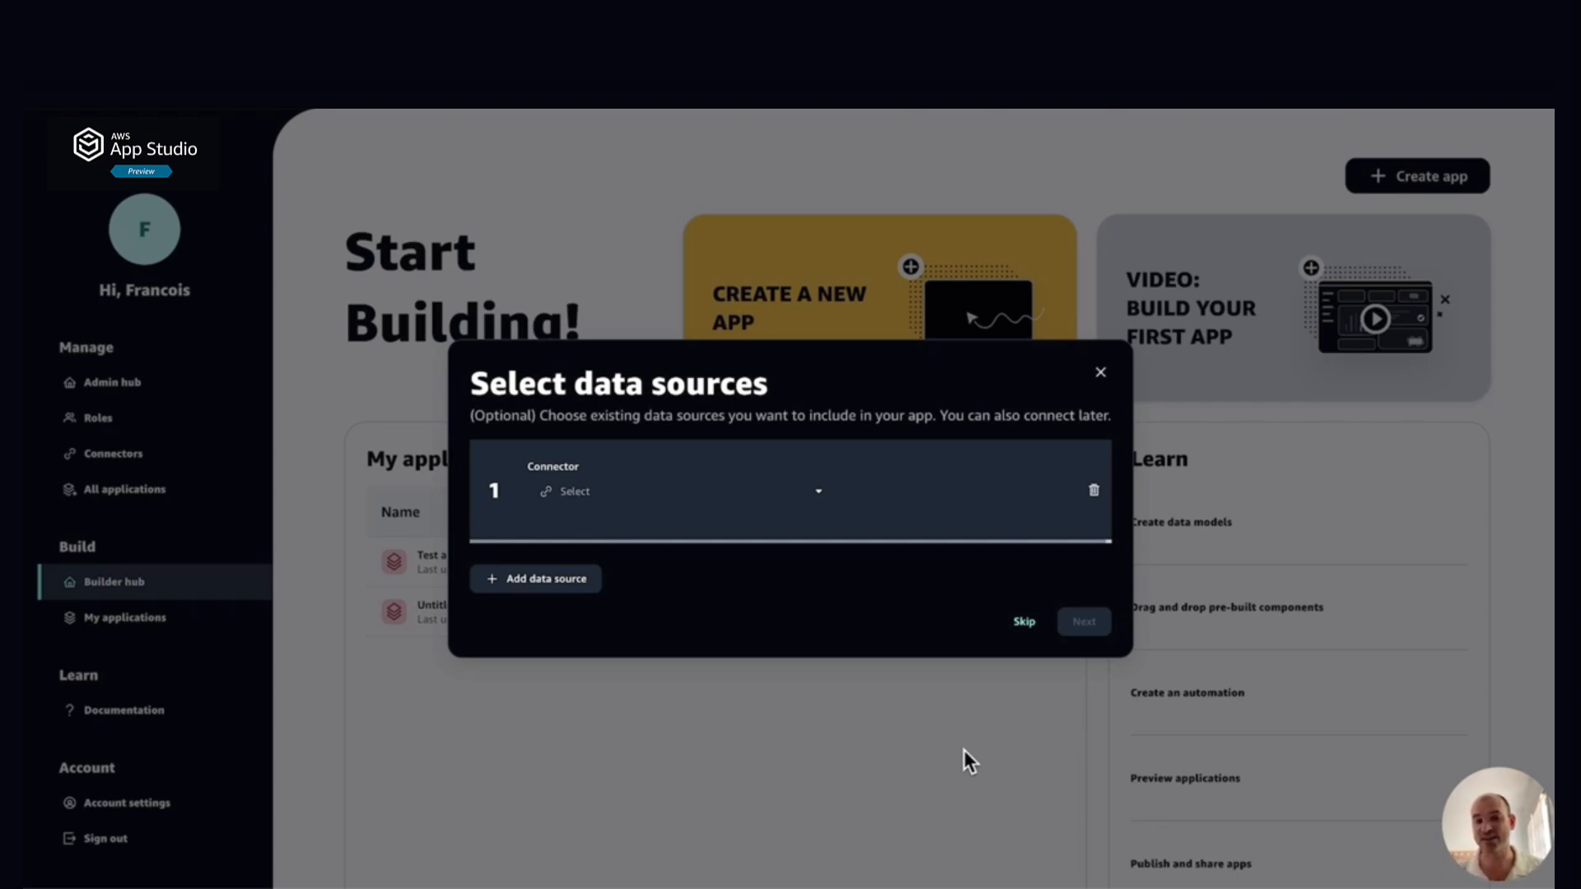
left_click(1025, 624)
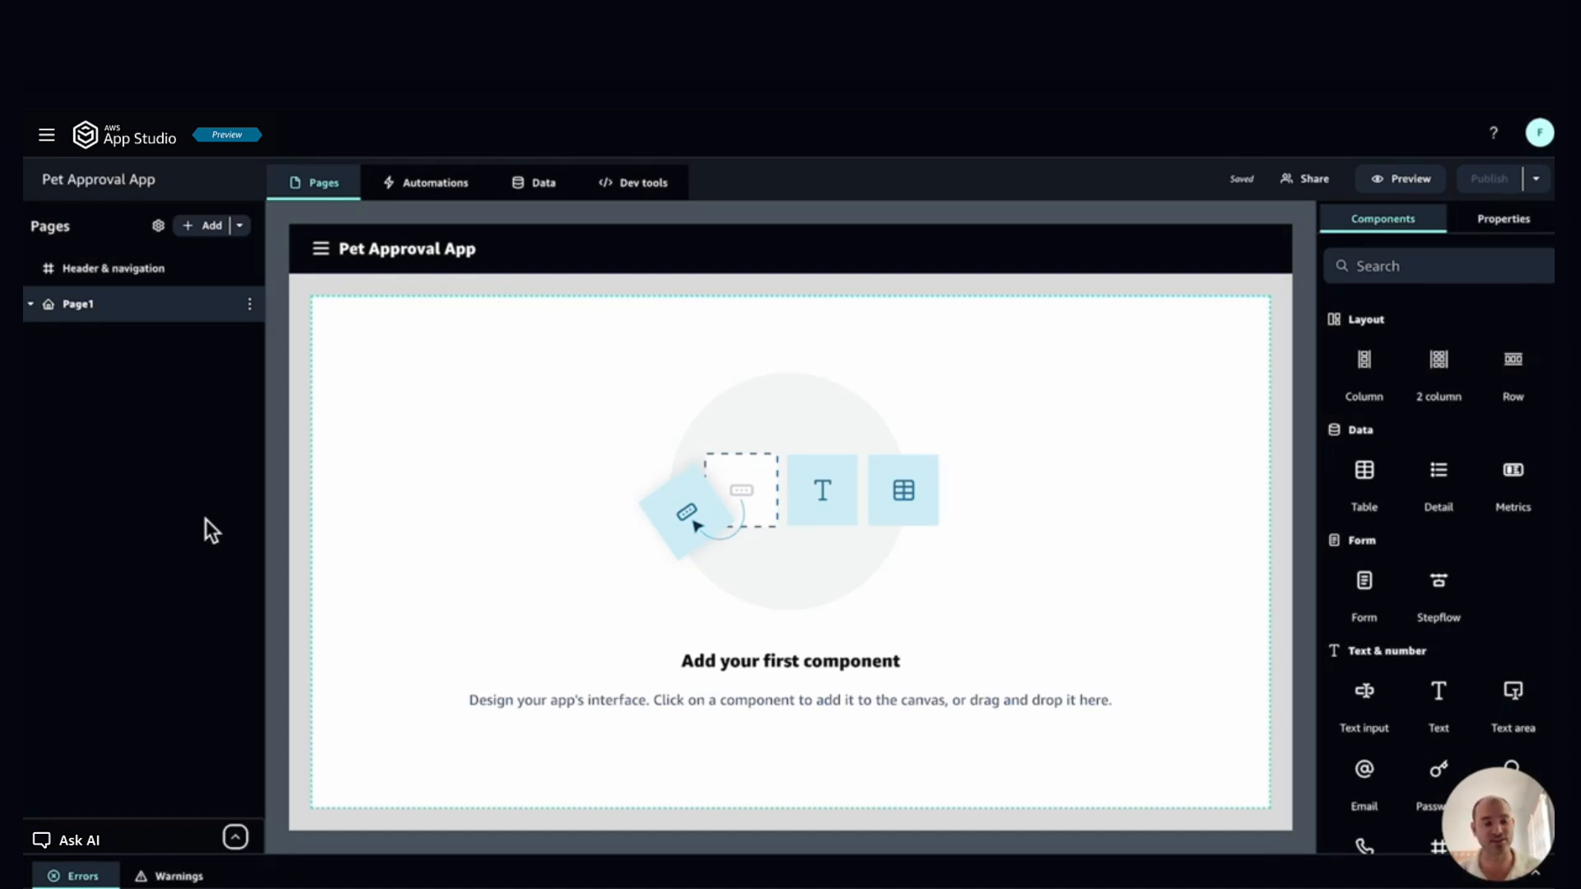
Step: Start creating an entity in the app's data area, choosing the AppStudio managed entity option
left_click(437, 191)
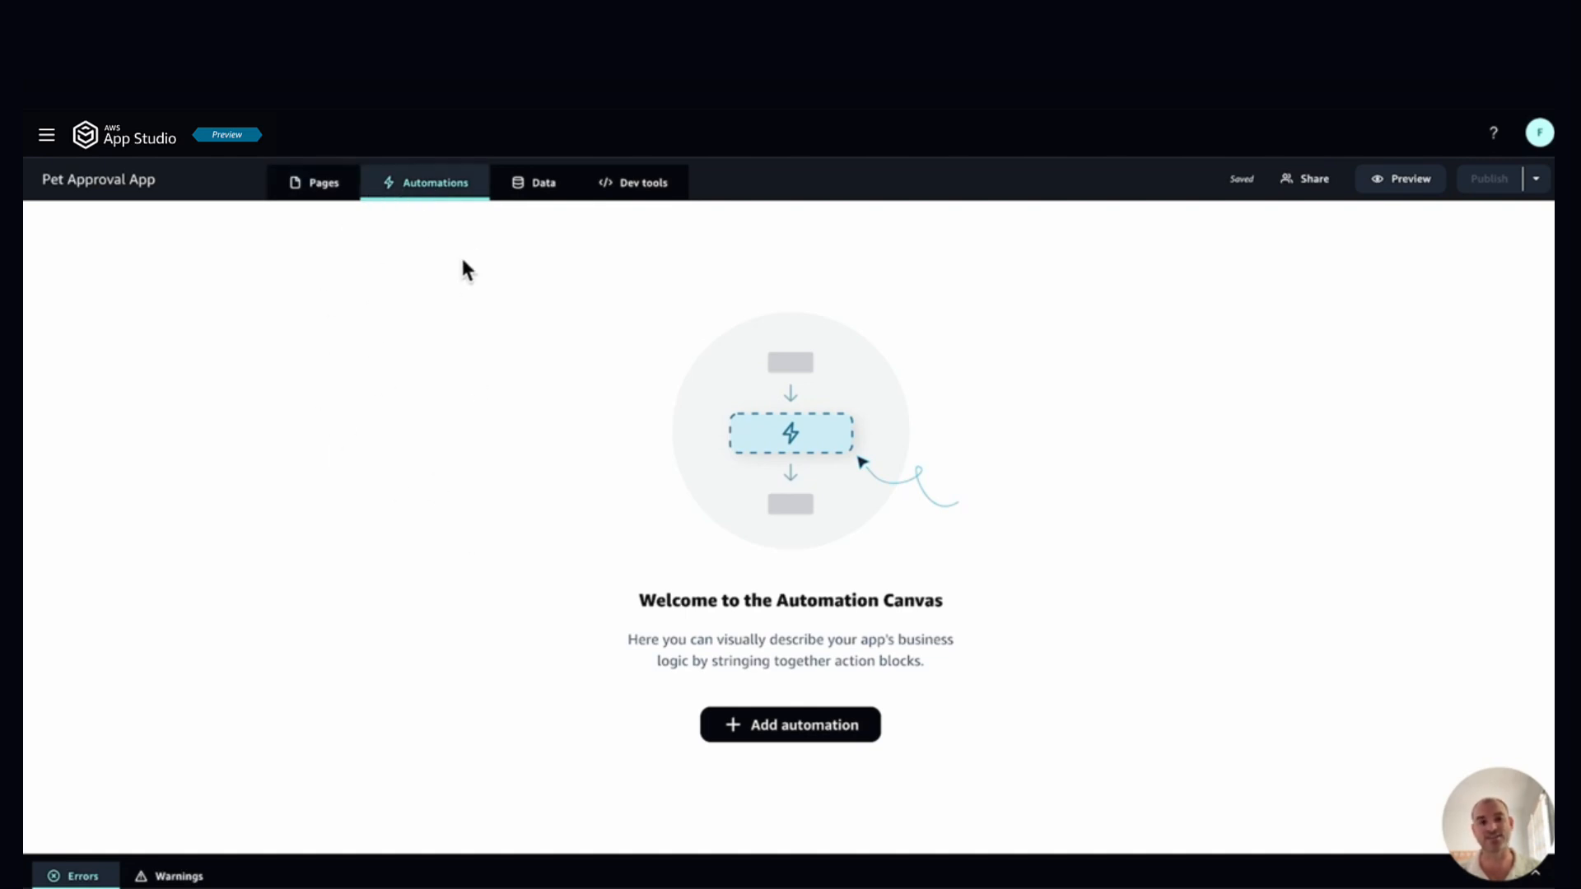
left_click(541, 192)
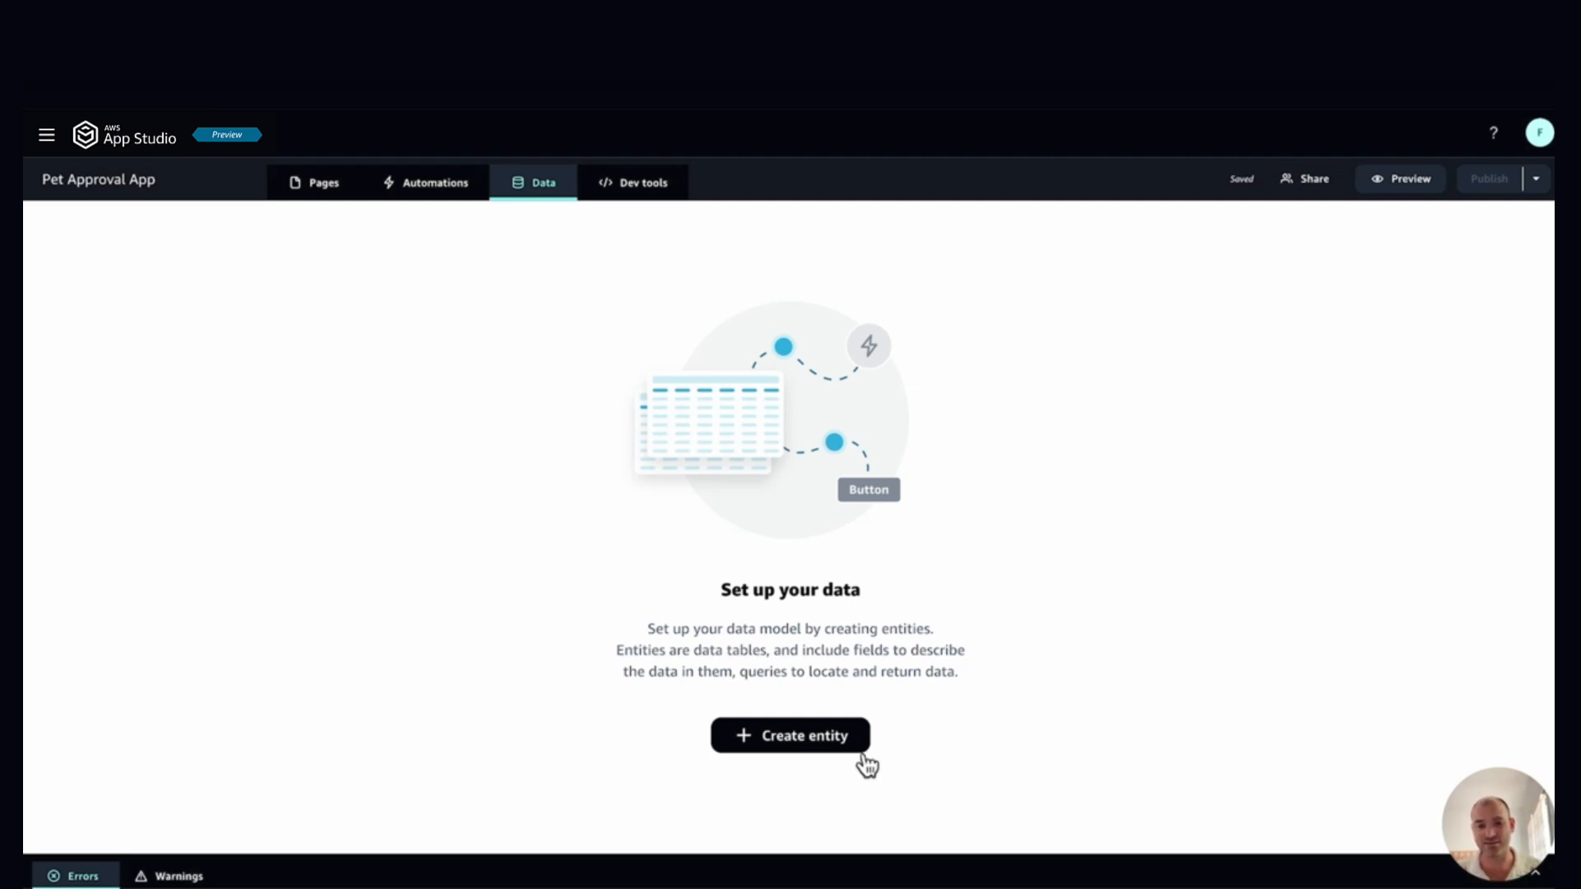
left_click(827, 741)
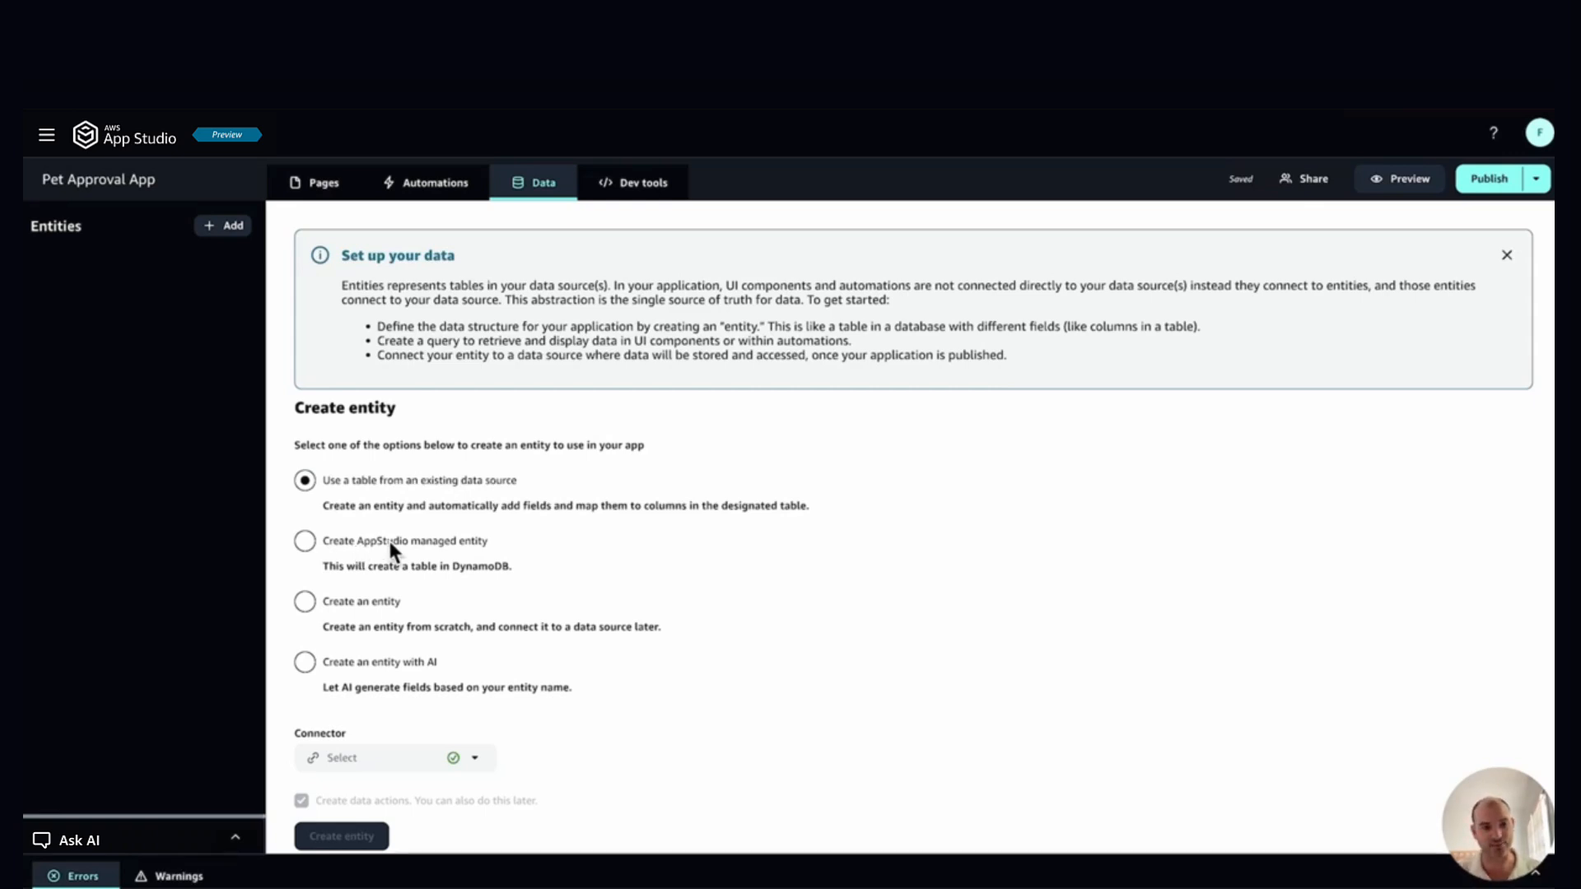
left_click(309, 546)
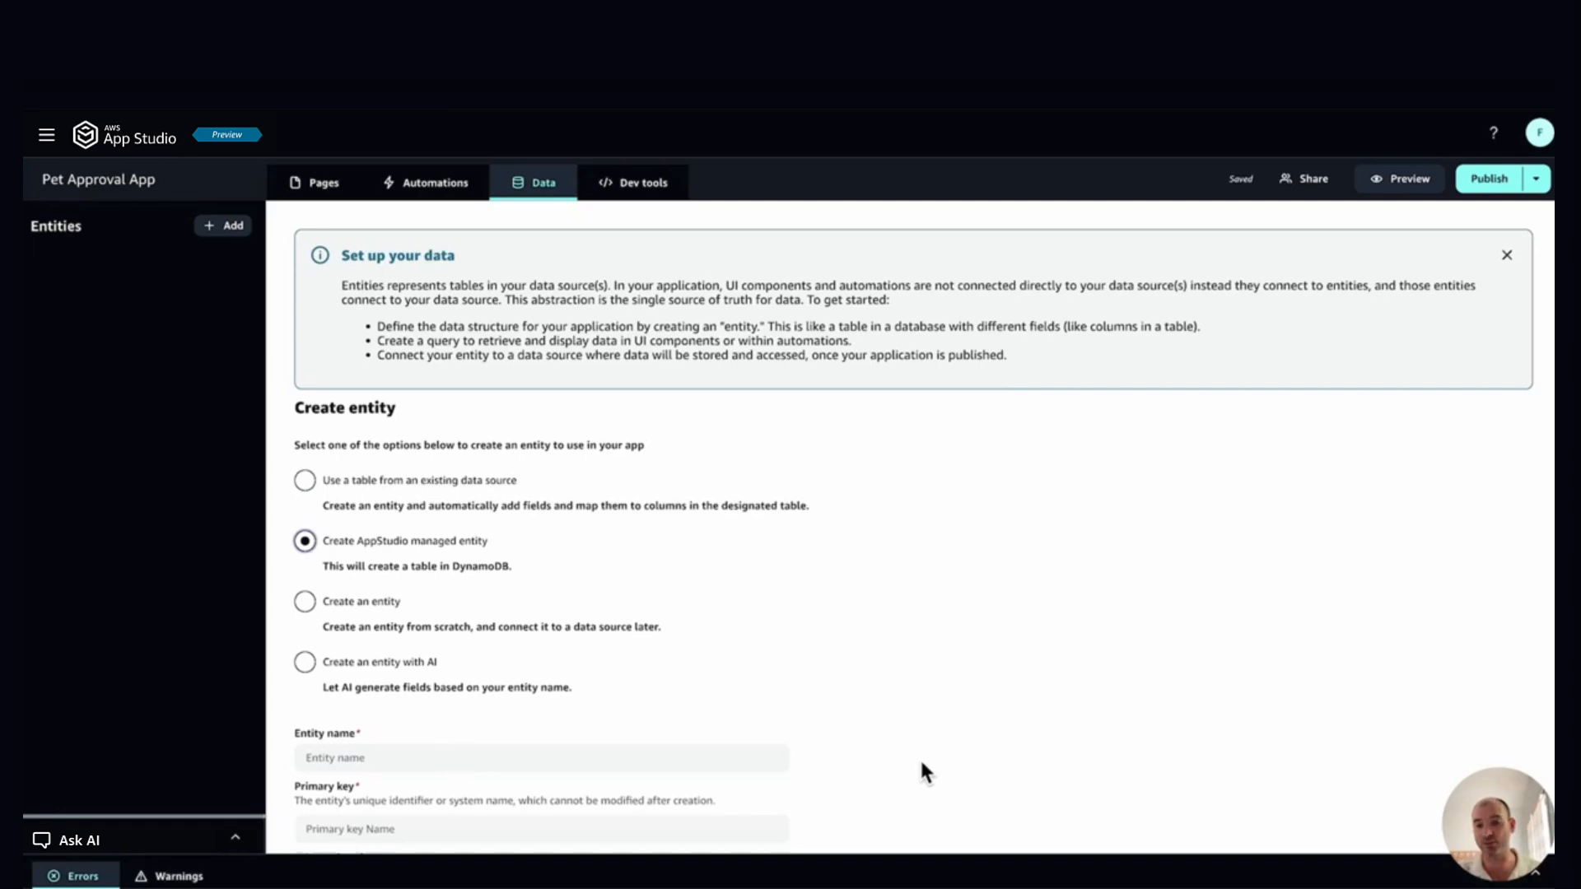
scroll(922, 770, "down", 1)
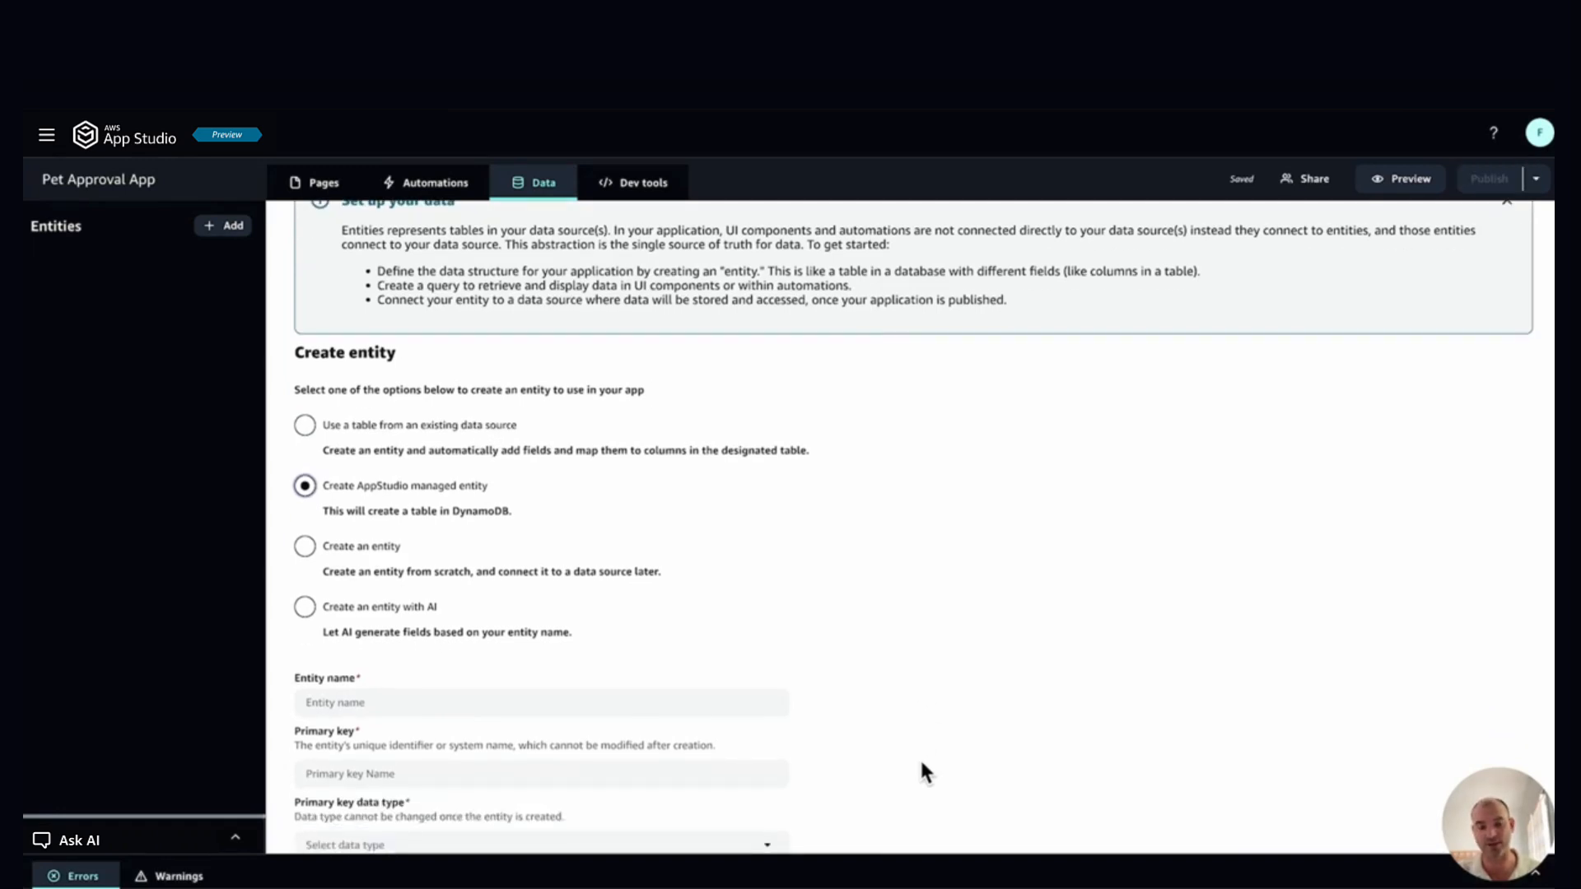
scroll(921, 764, "down", 2)
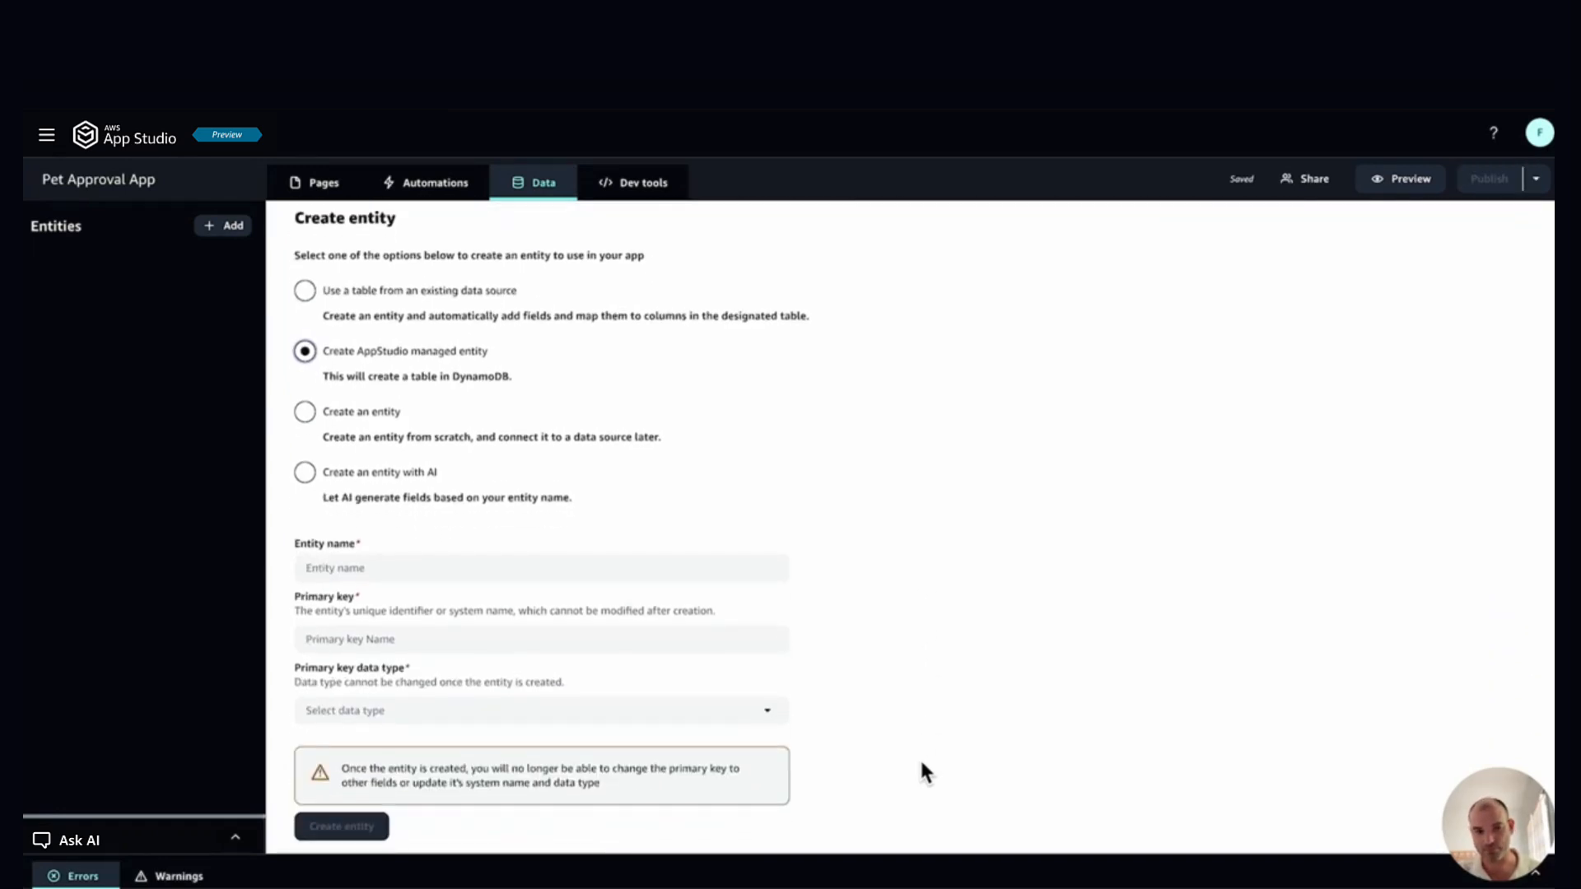
Step: Name the new managed entity Pets
left_click(525, 574)
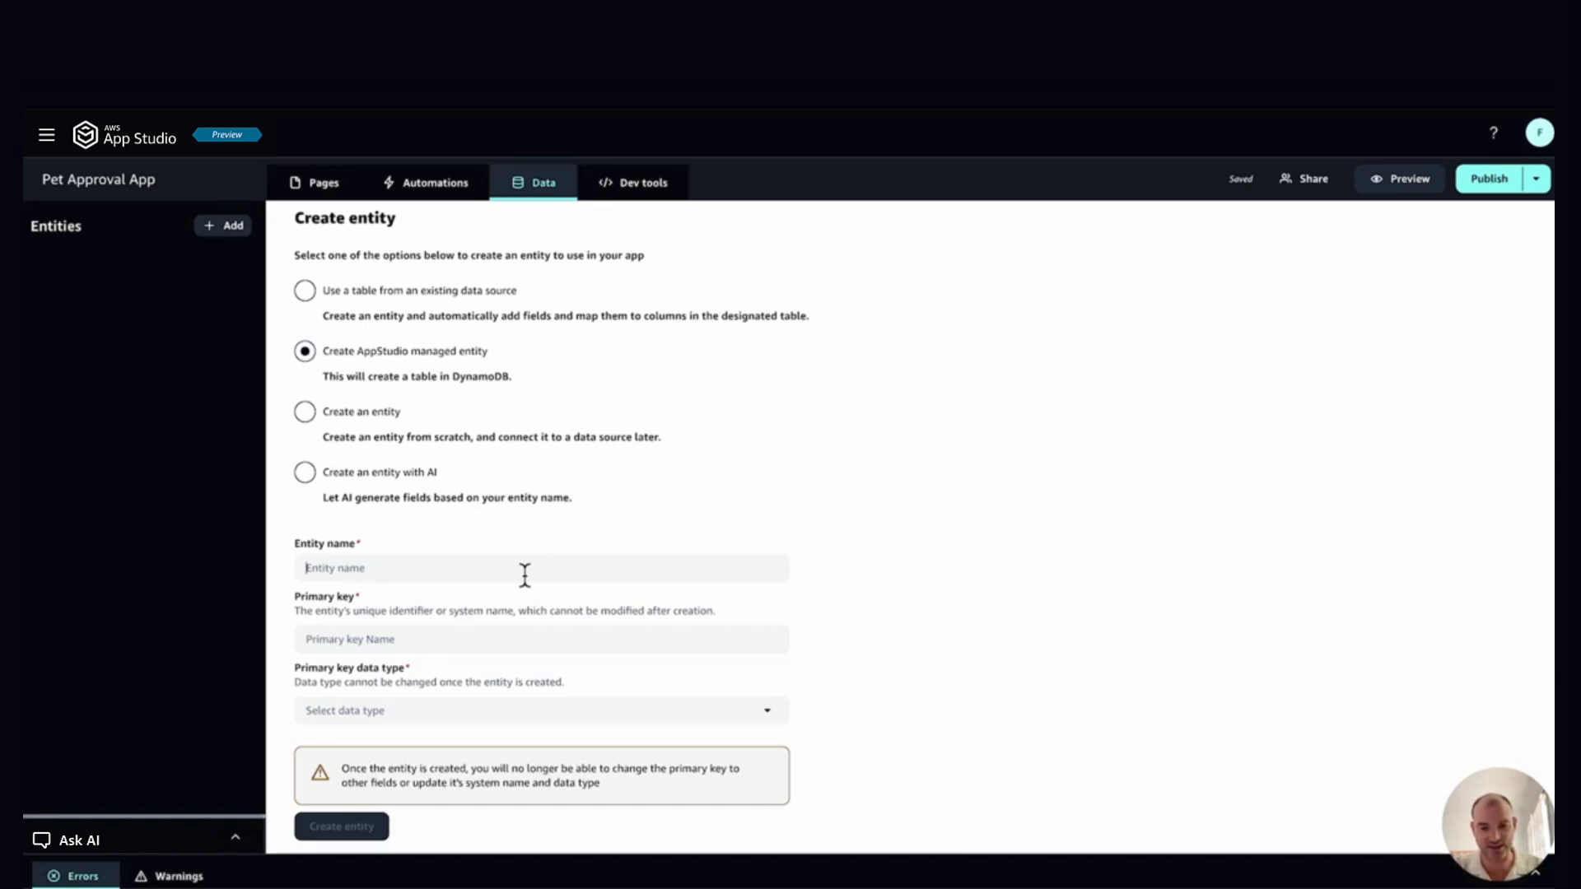
type("PEt")
key("BackSpace")
key("BackSpace")
type("et")
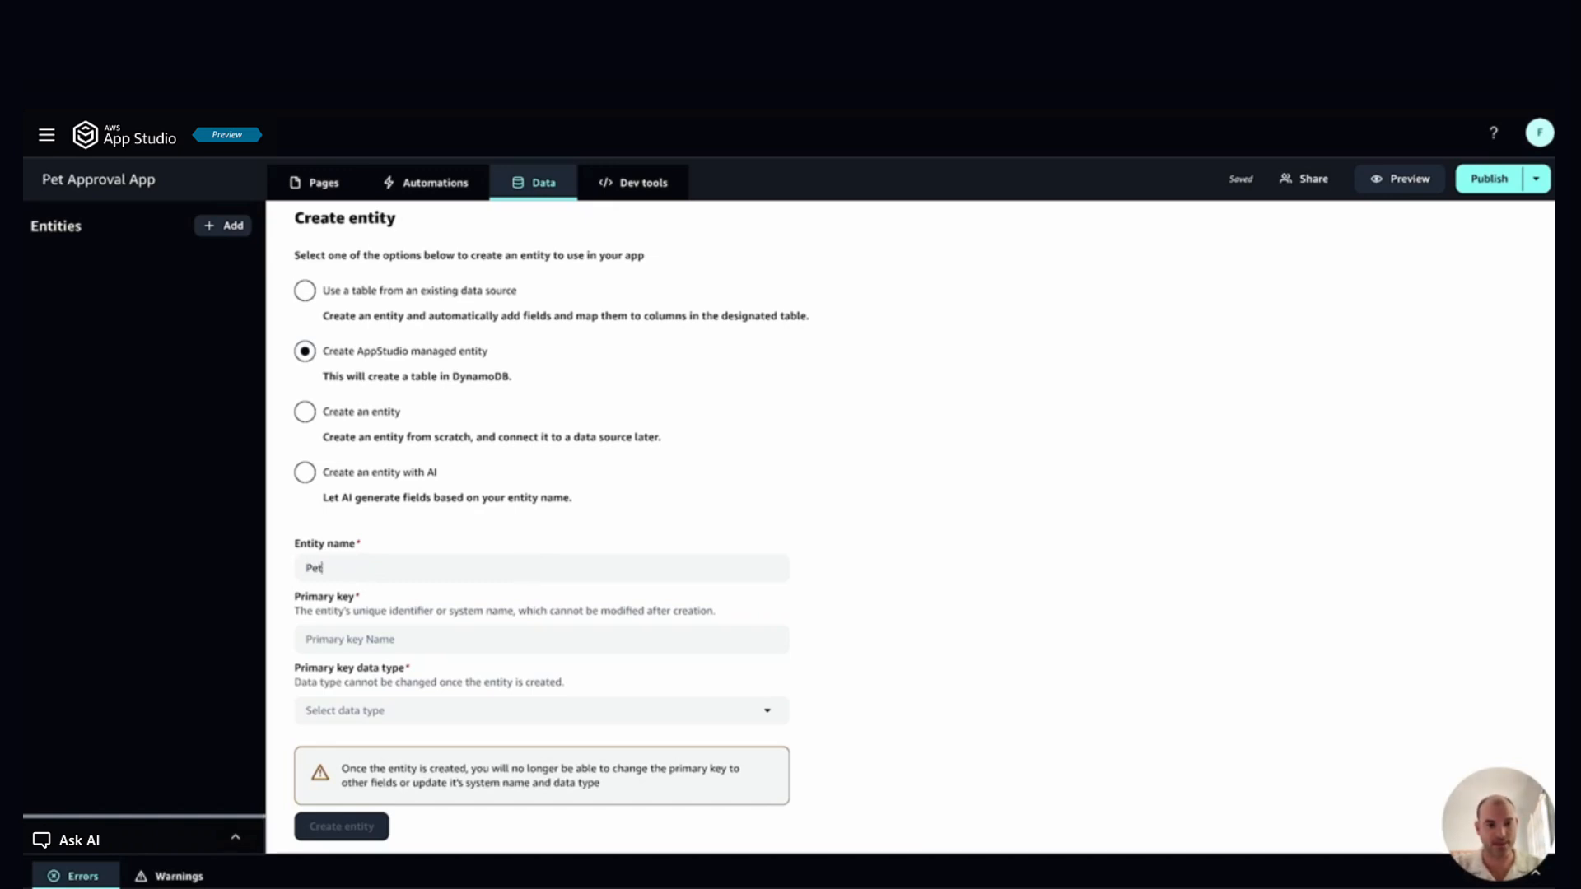
type("s")
Step: Give the entity a primary key named ID with data type String and create the entity
left_click(554, 640)
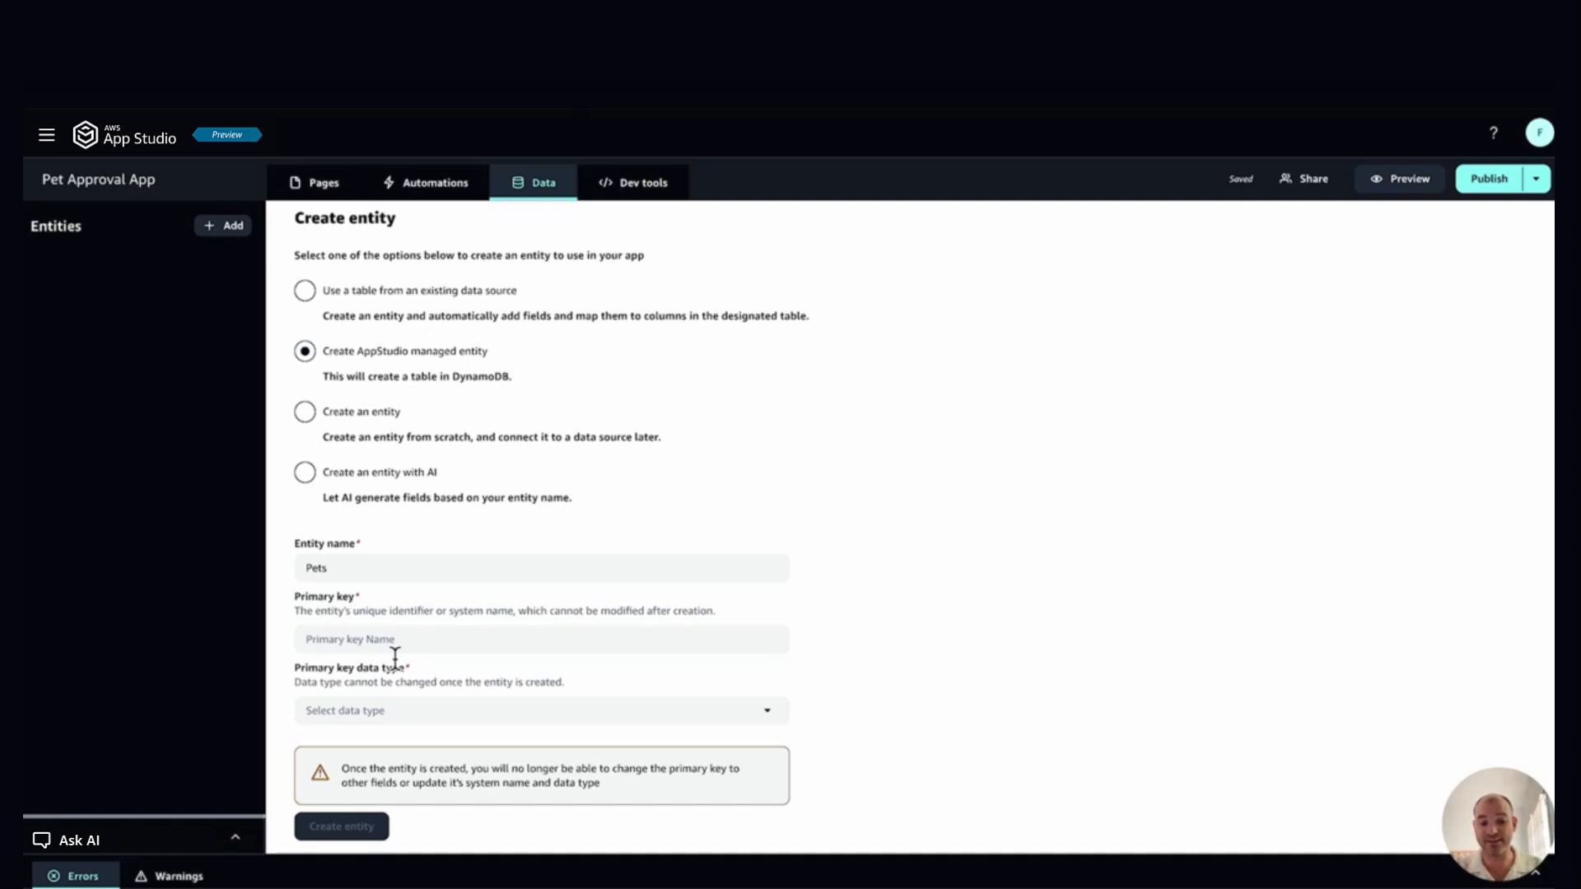
type("ID")
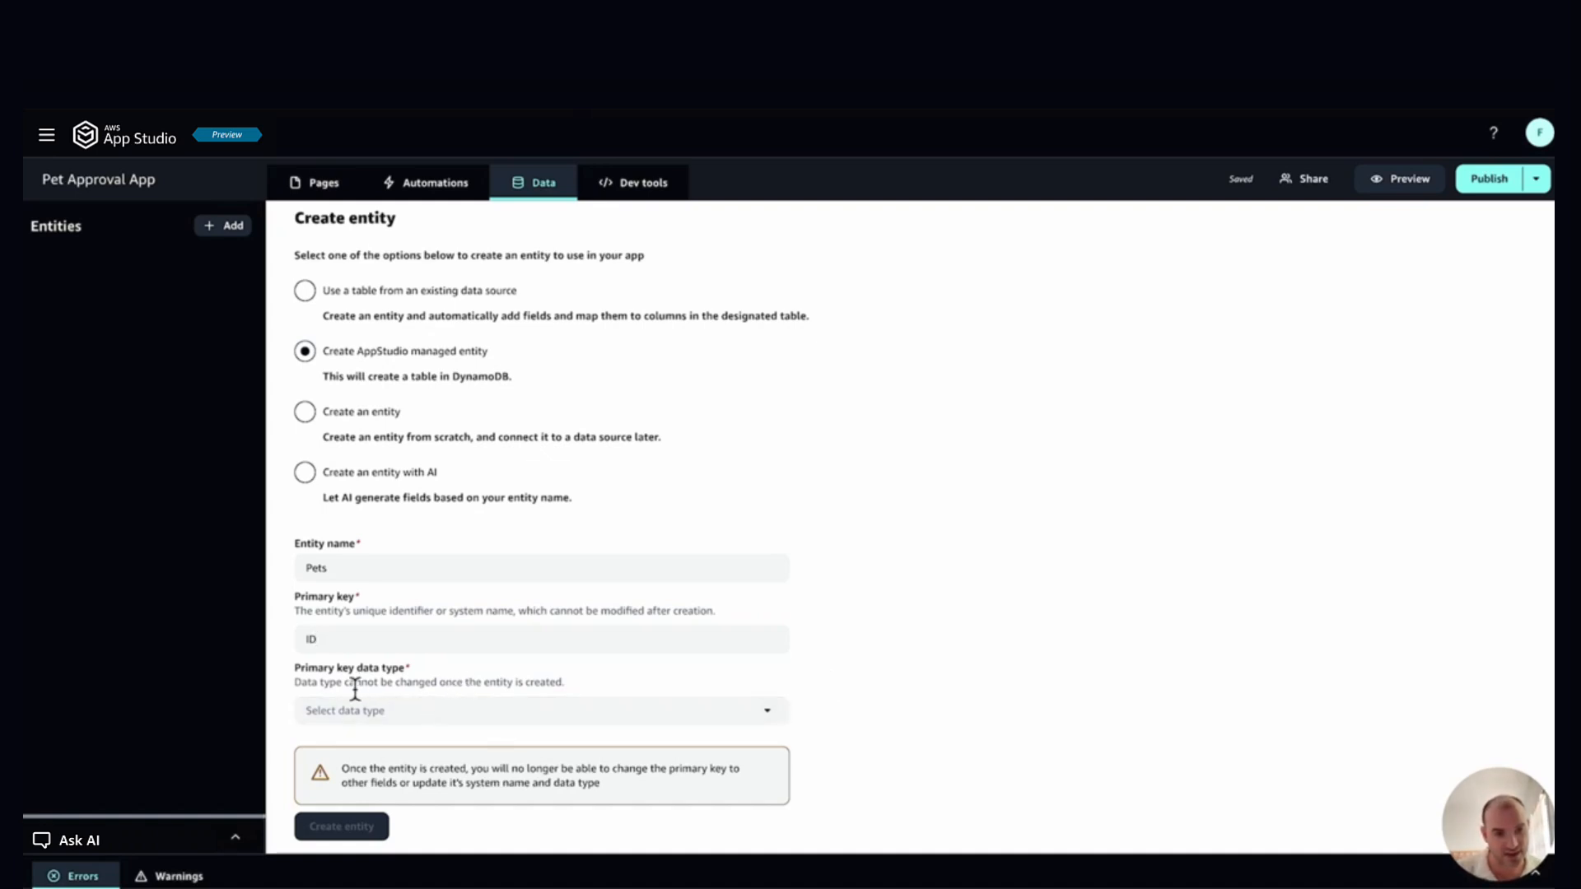
left_click(375, 717)
left_click(387, 747)
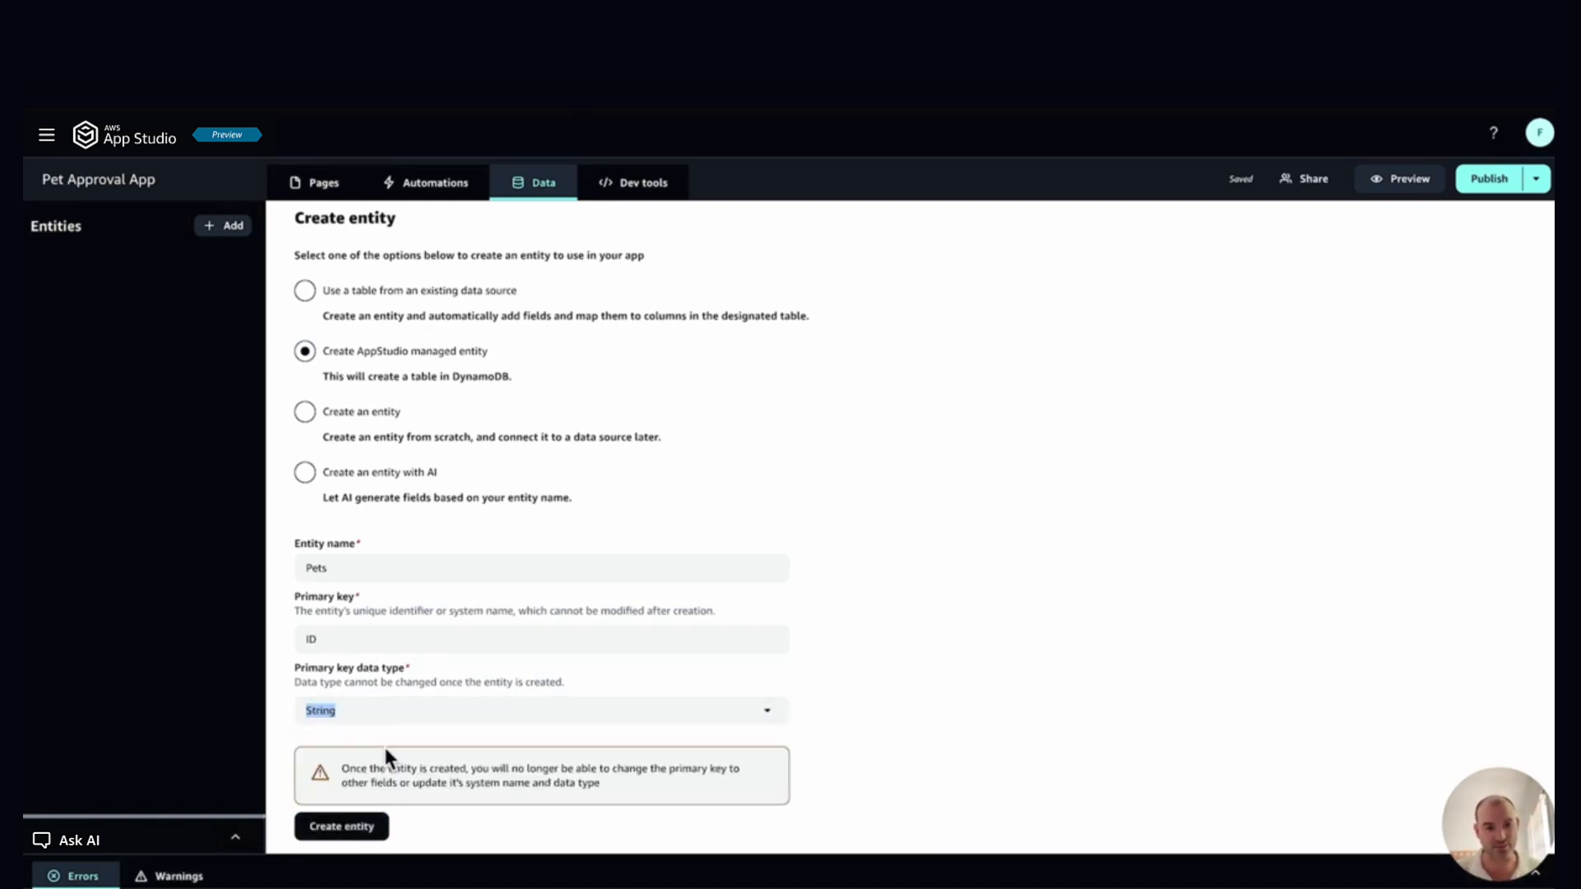
scroll(942, 779, "down", 1)
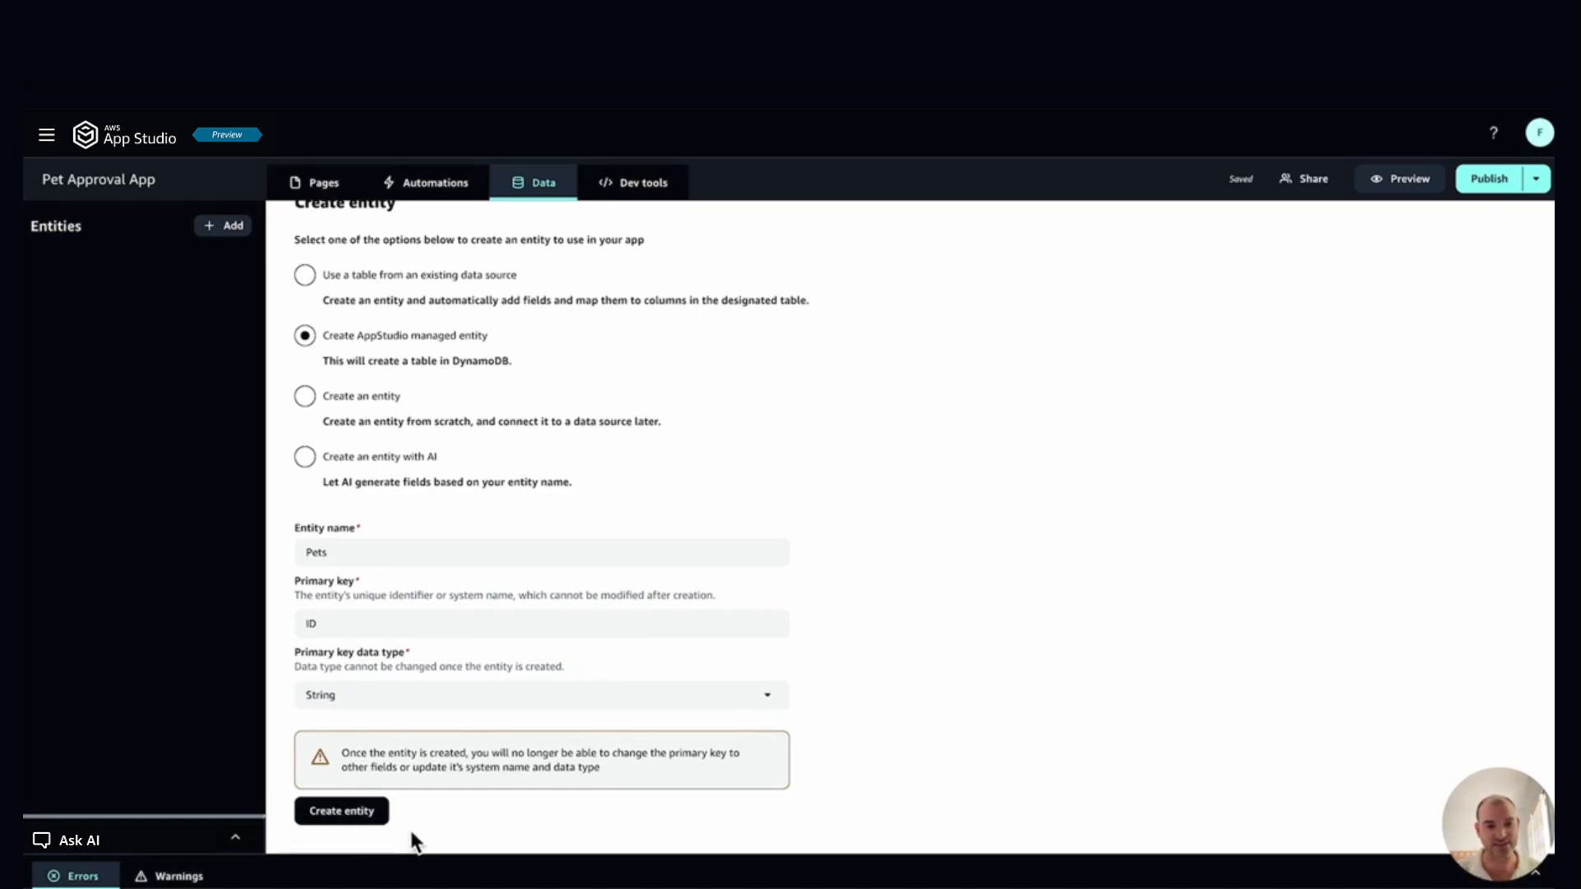
left_click(351, 821)
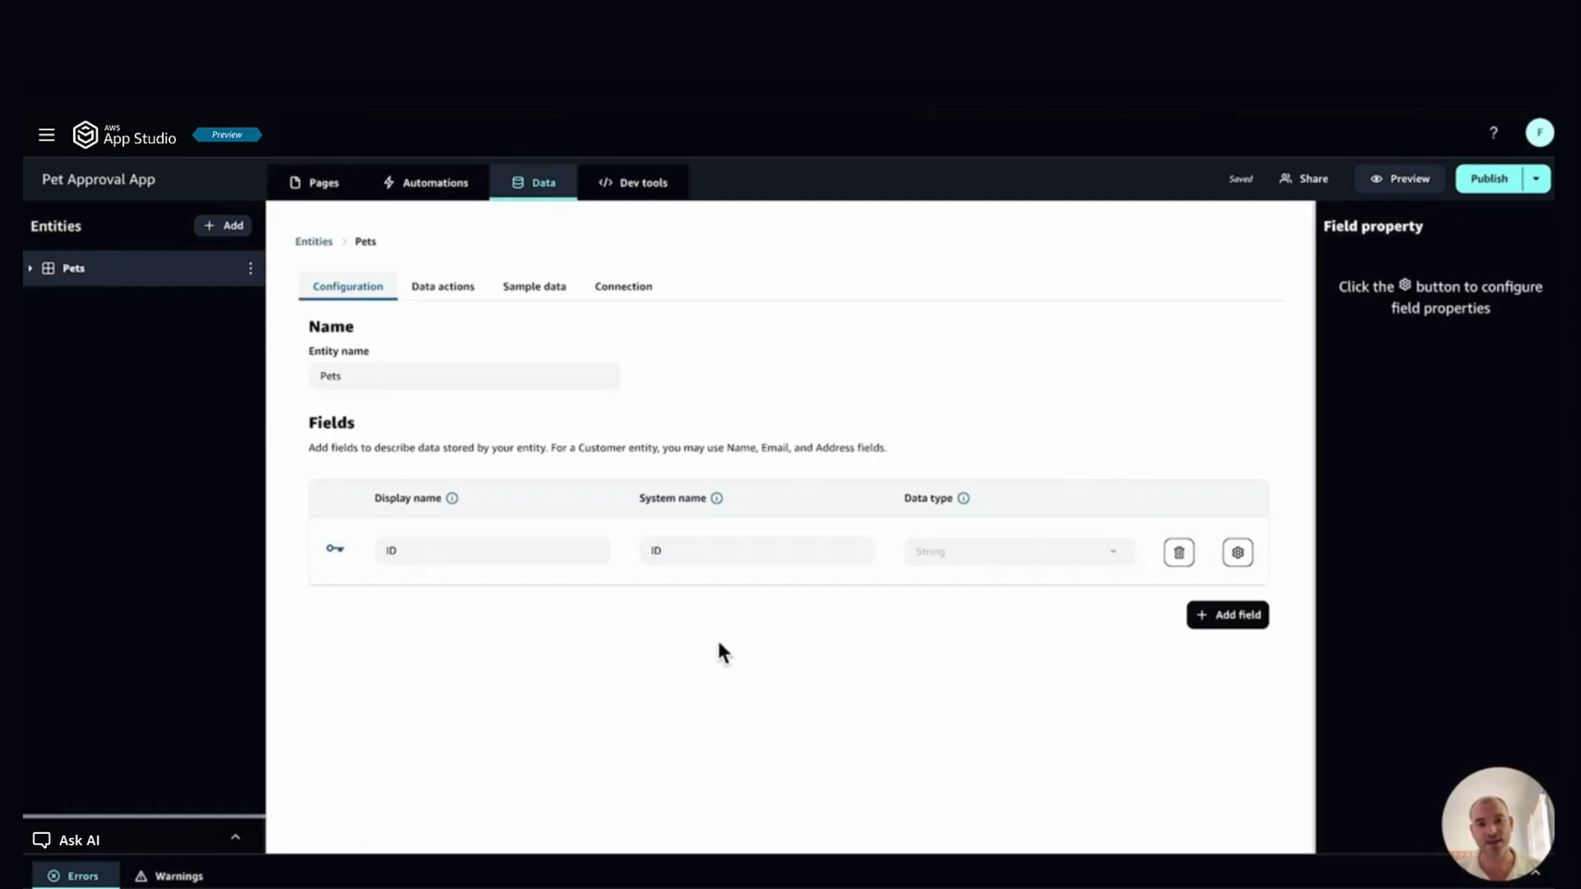
Step: Add a field to the Pets entity with the display name Pet Name
left_click(1230, 617)
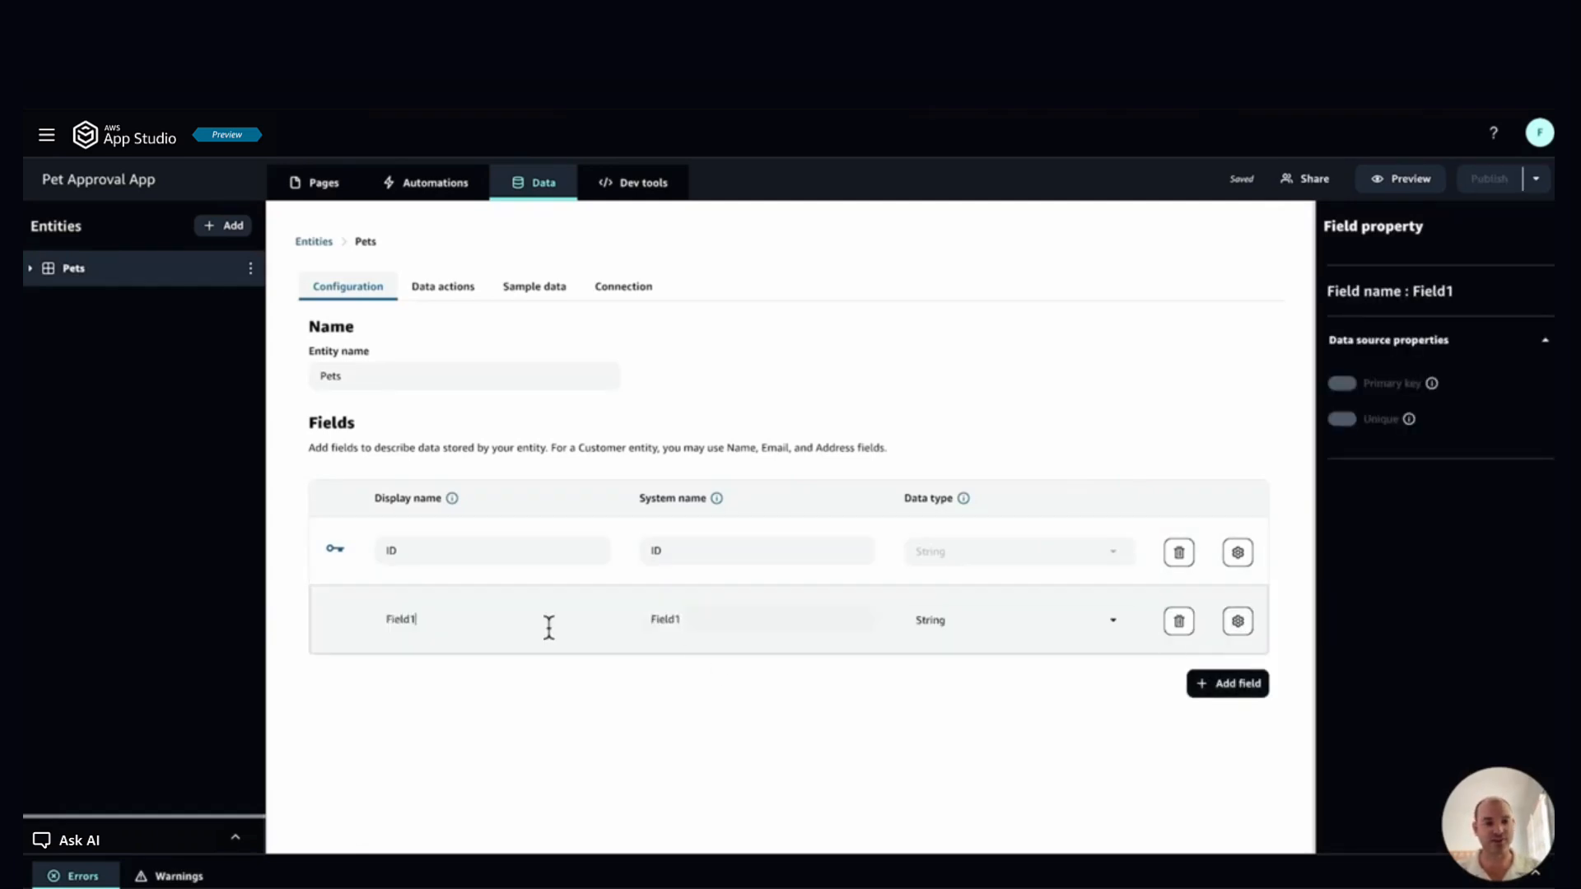
left_click_drag(429, 625, 375, 634)
type("Pet Name")
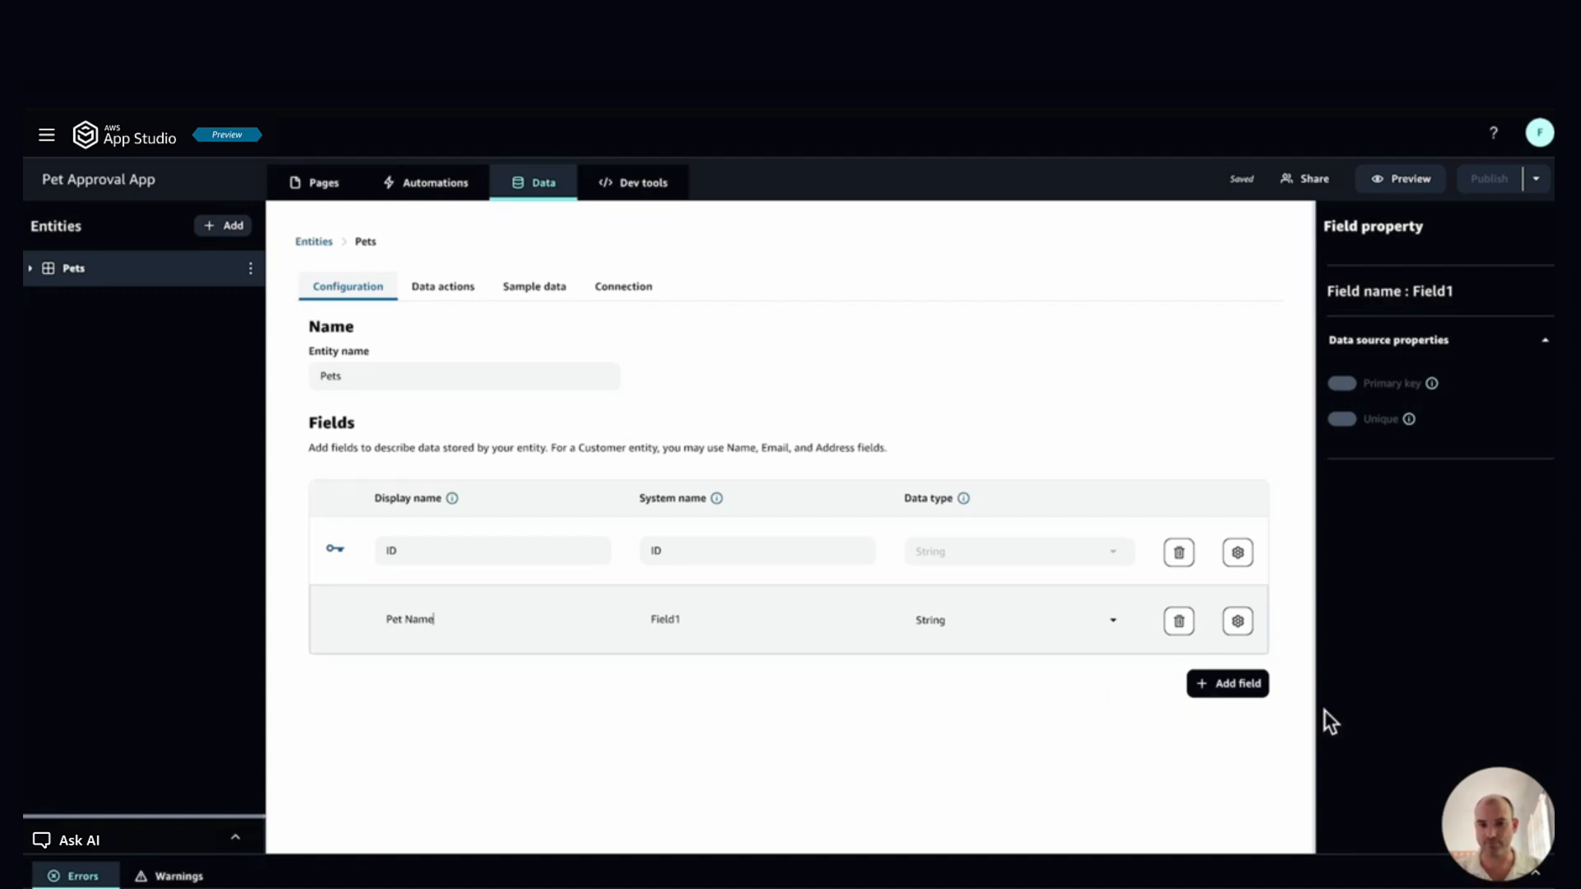
Step: Add another field to the Pets entity with the display name Pet Type
left_click(1228, 683)
left_click_drag(456, 690, 366, 689)
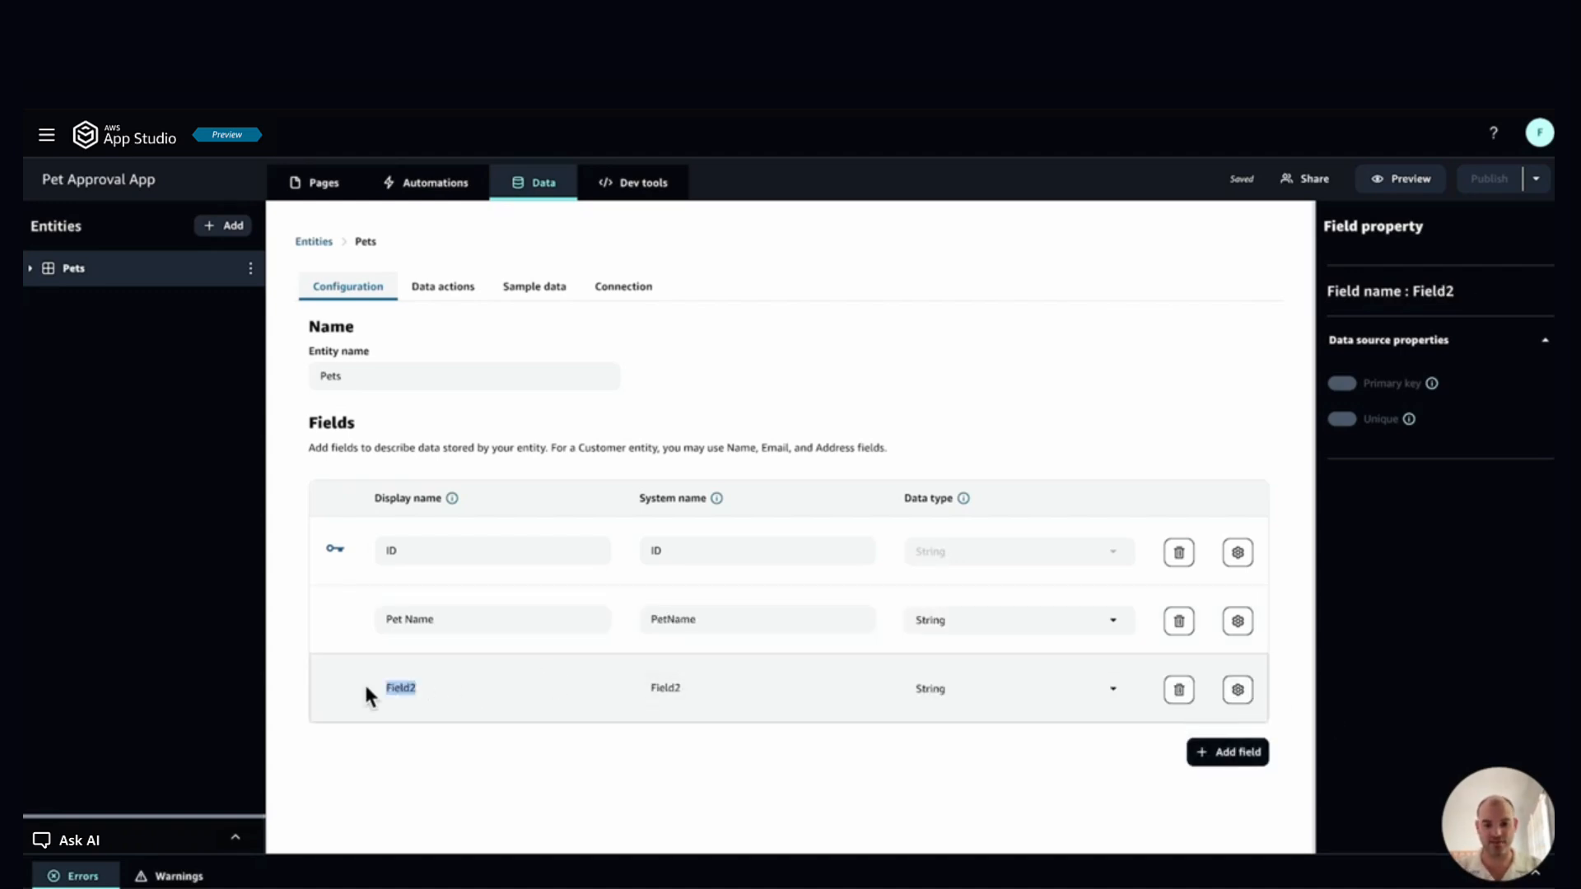
type("Appr")
key("BackSpace")
key("BackSpace")
key("BackSpace")
key("BackSpace")
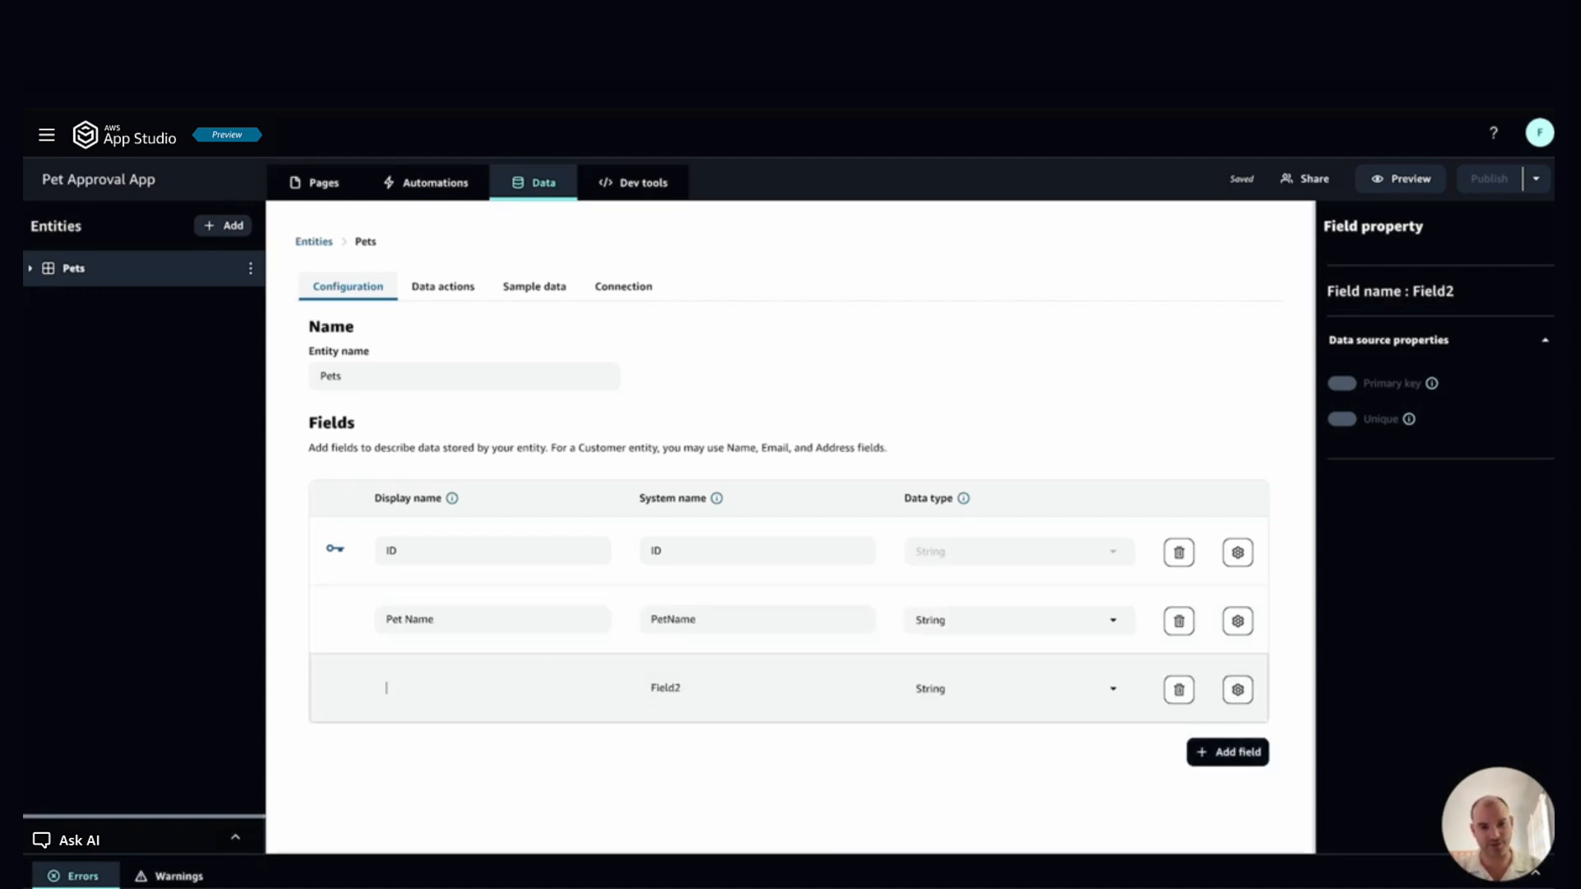
type("Pet Type")
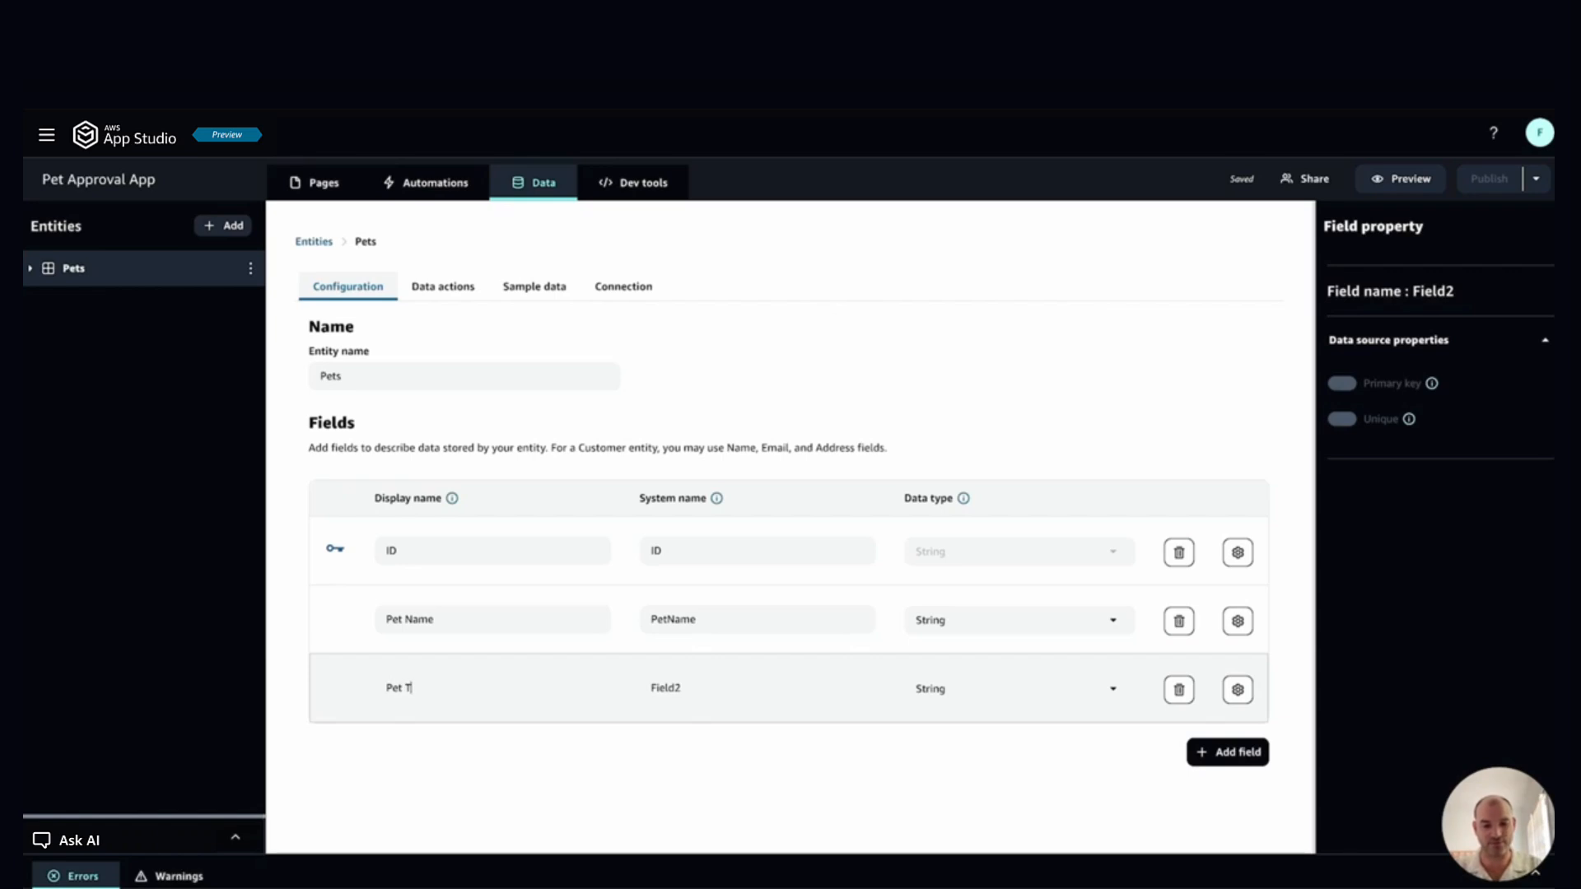
Step: Add a field below Pet Type with the display name Pet Owner
left_click(1234, 752)
left_click_drag(448, 758, 326, 754)
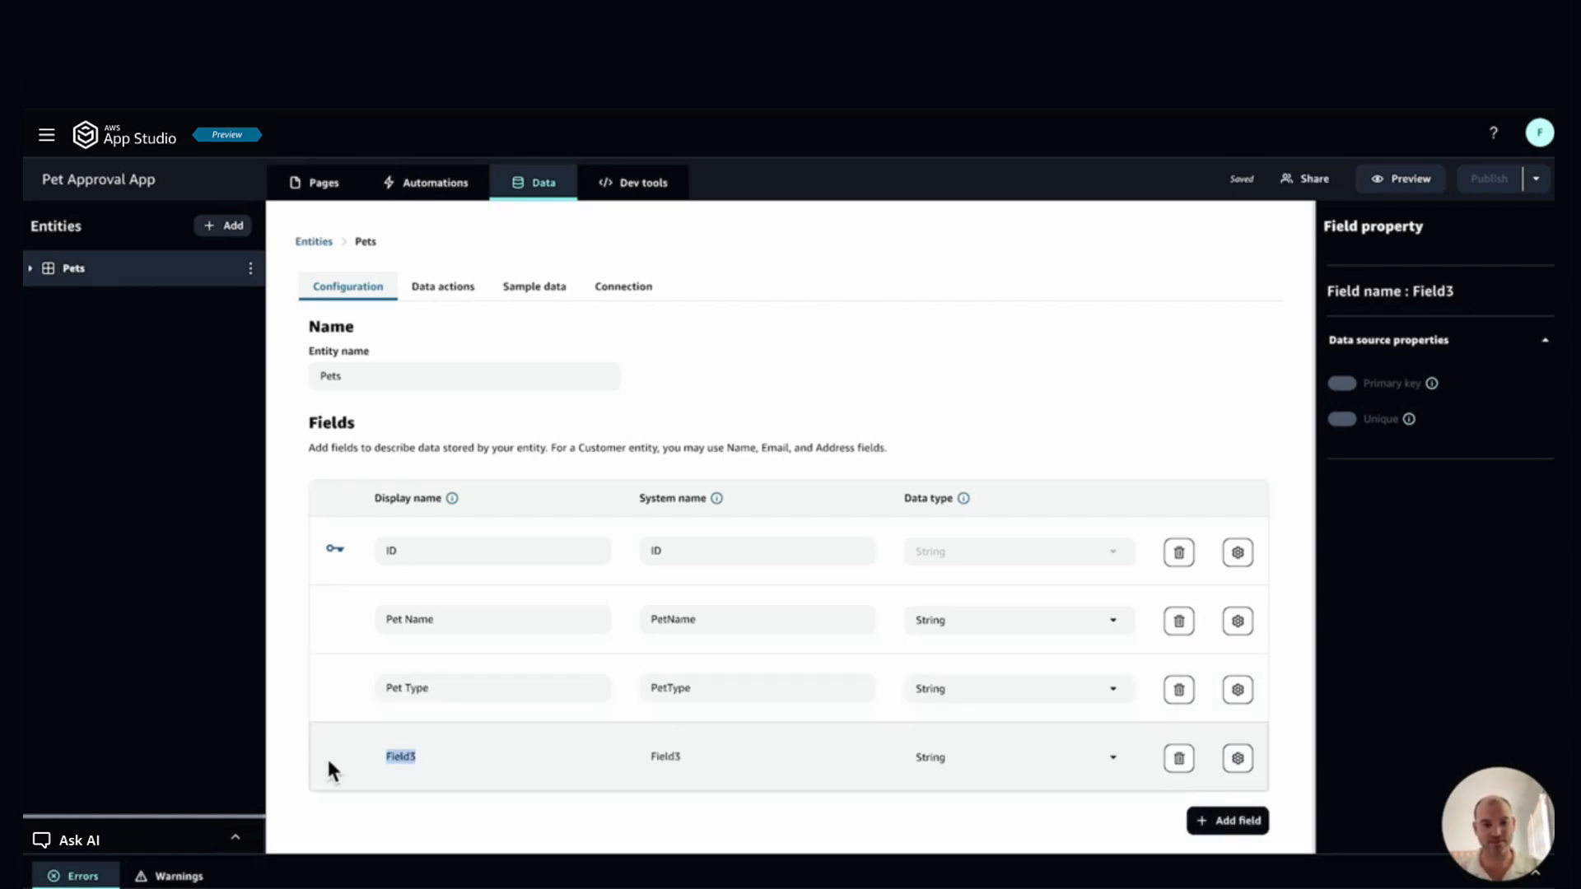
type("Pet Owner")
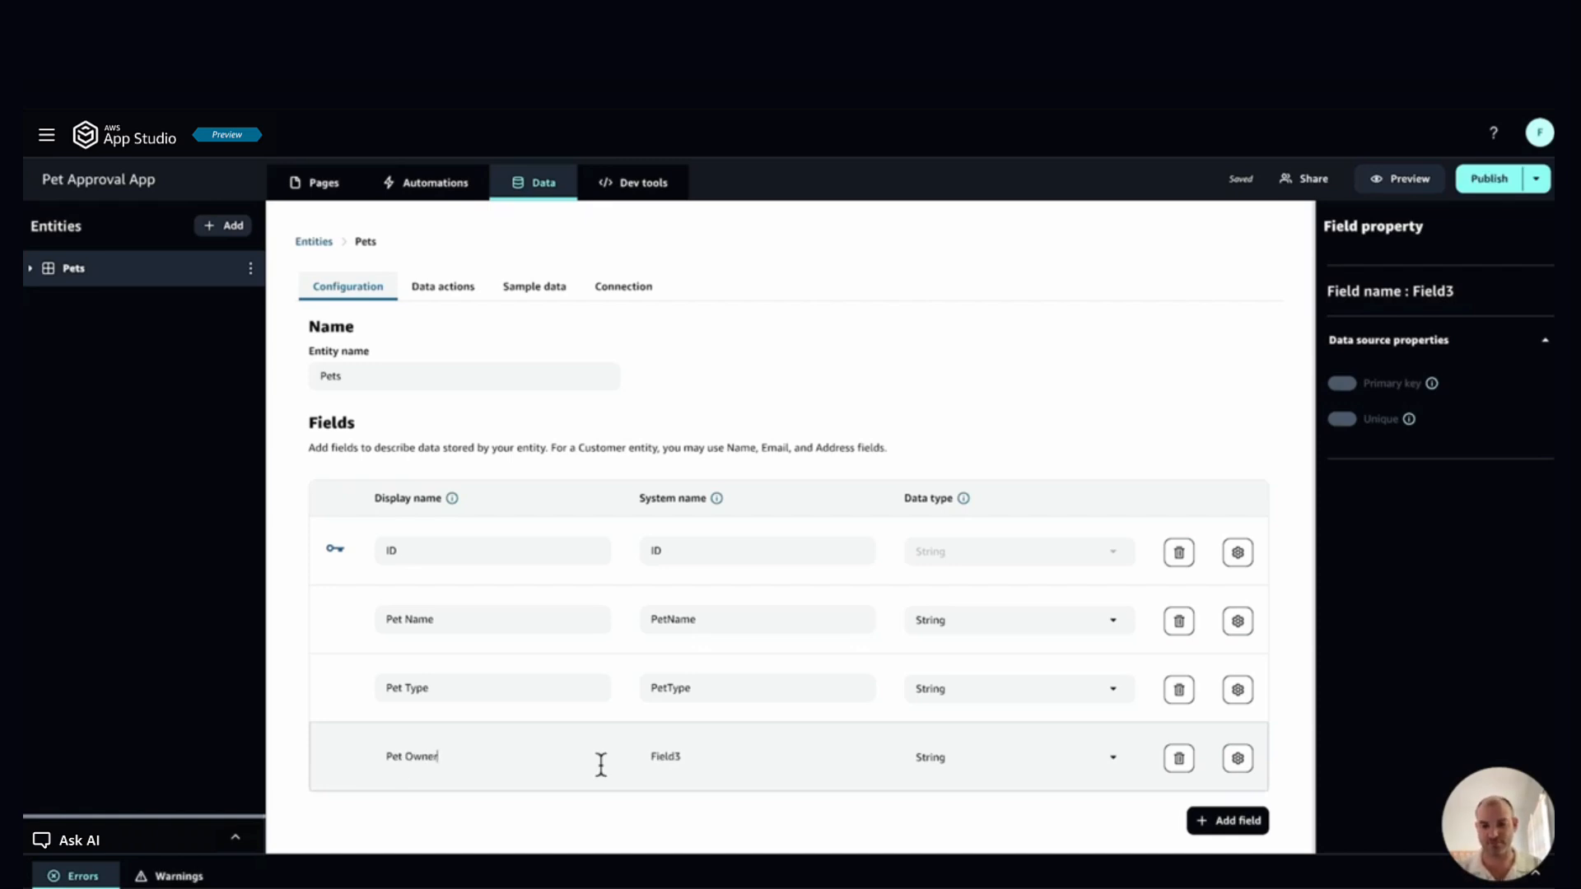
Step: Add a field to the Pets entity below Pet Owner with the display name Approval Status
left_click(1243, 821)
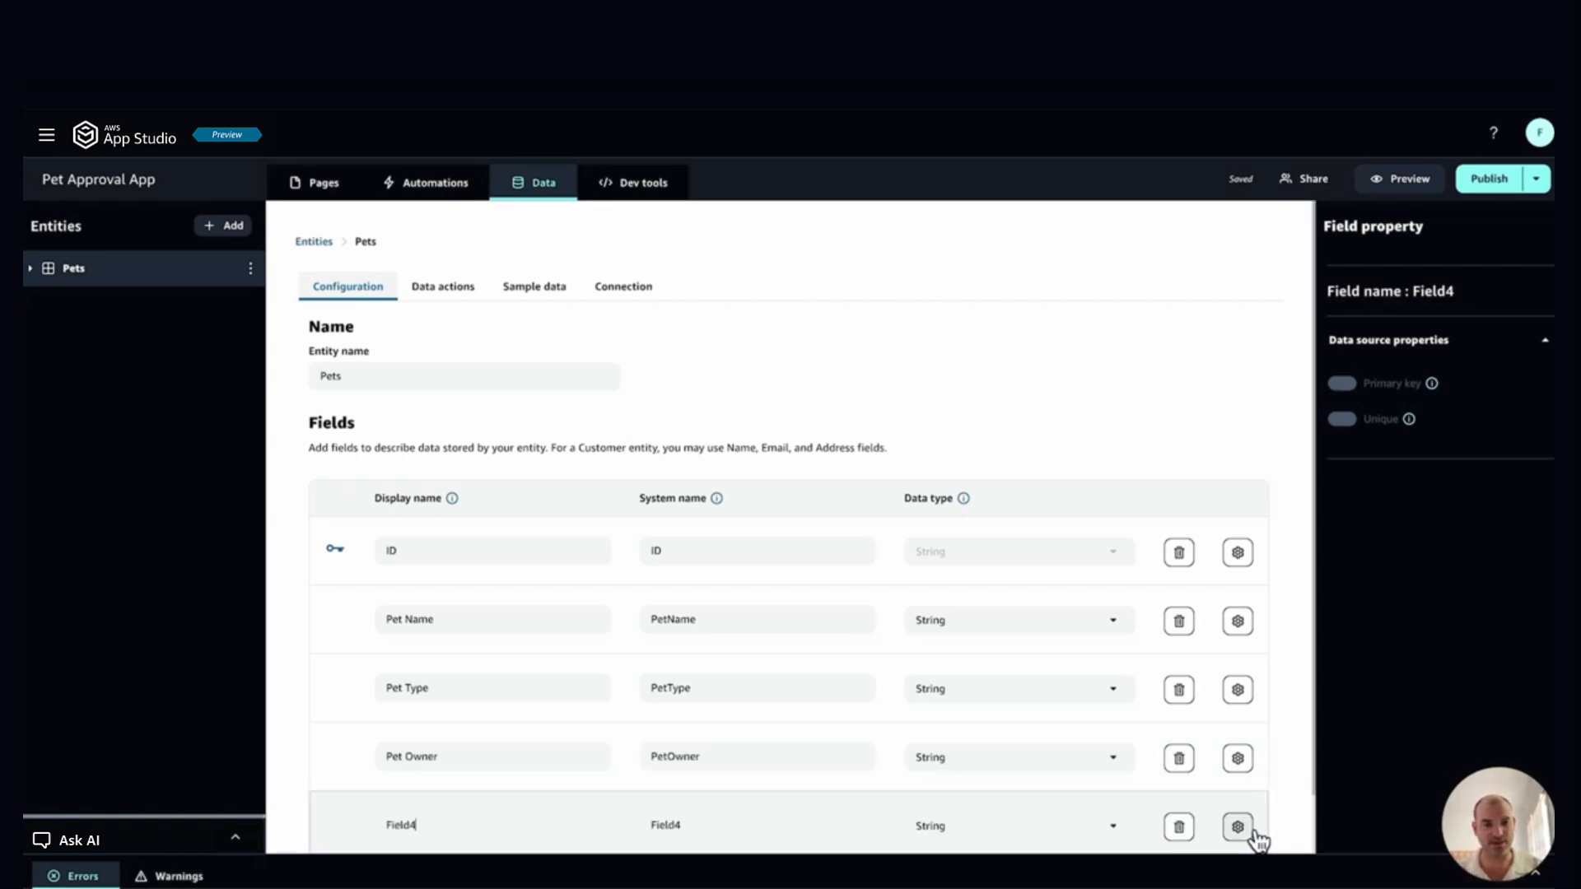
scroll(540, 645, "down", 1)
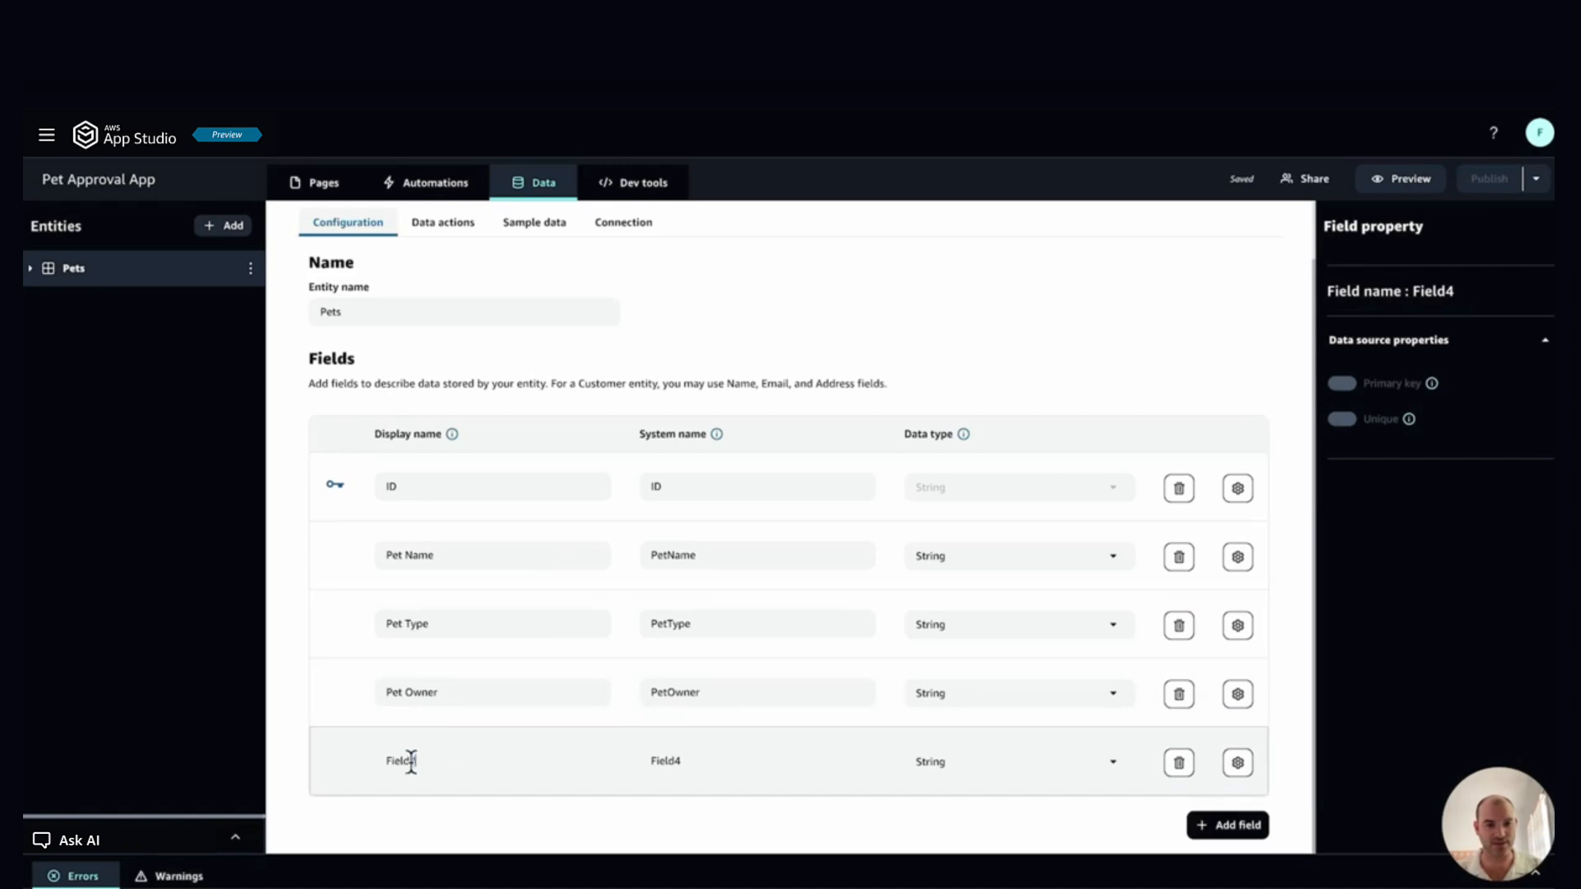
left_click_drag(415, 761, 384, 761)
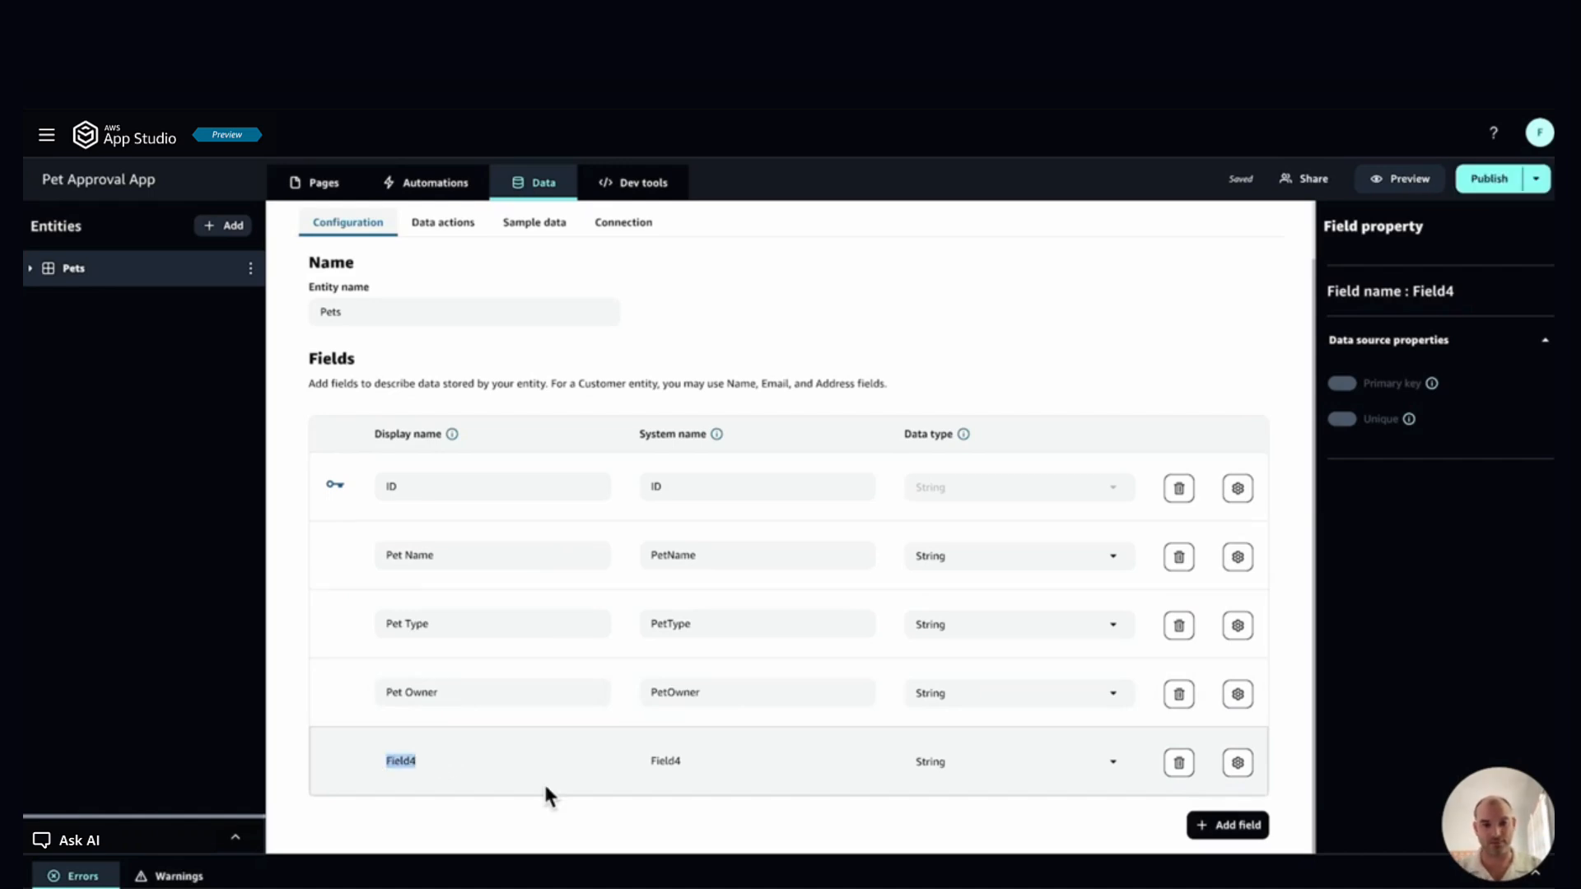
type("Pet")
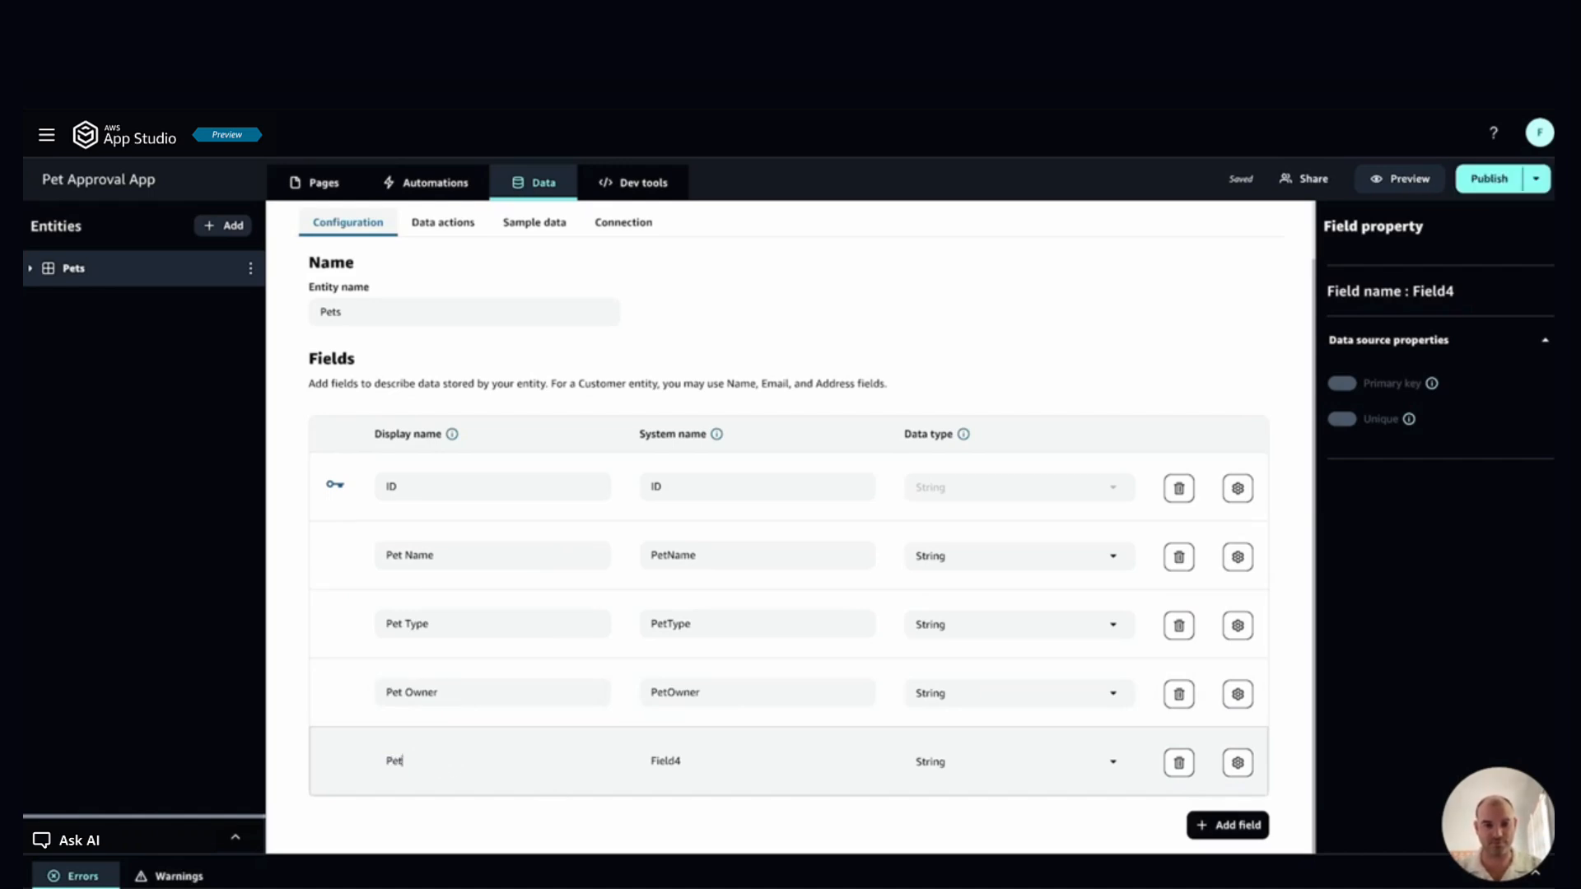
key("BackSpace")
key("BackSpace")
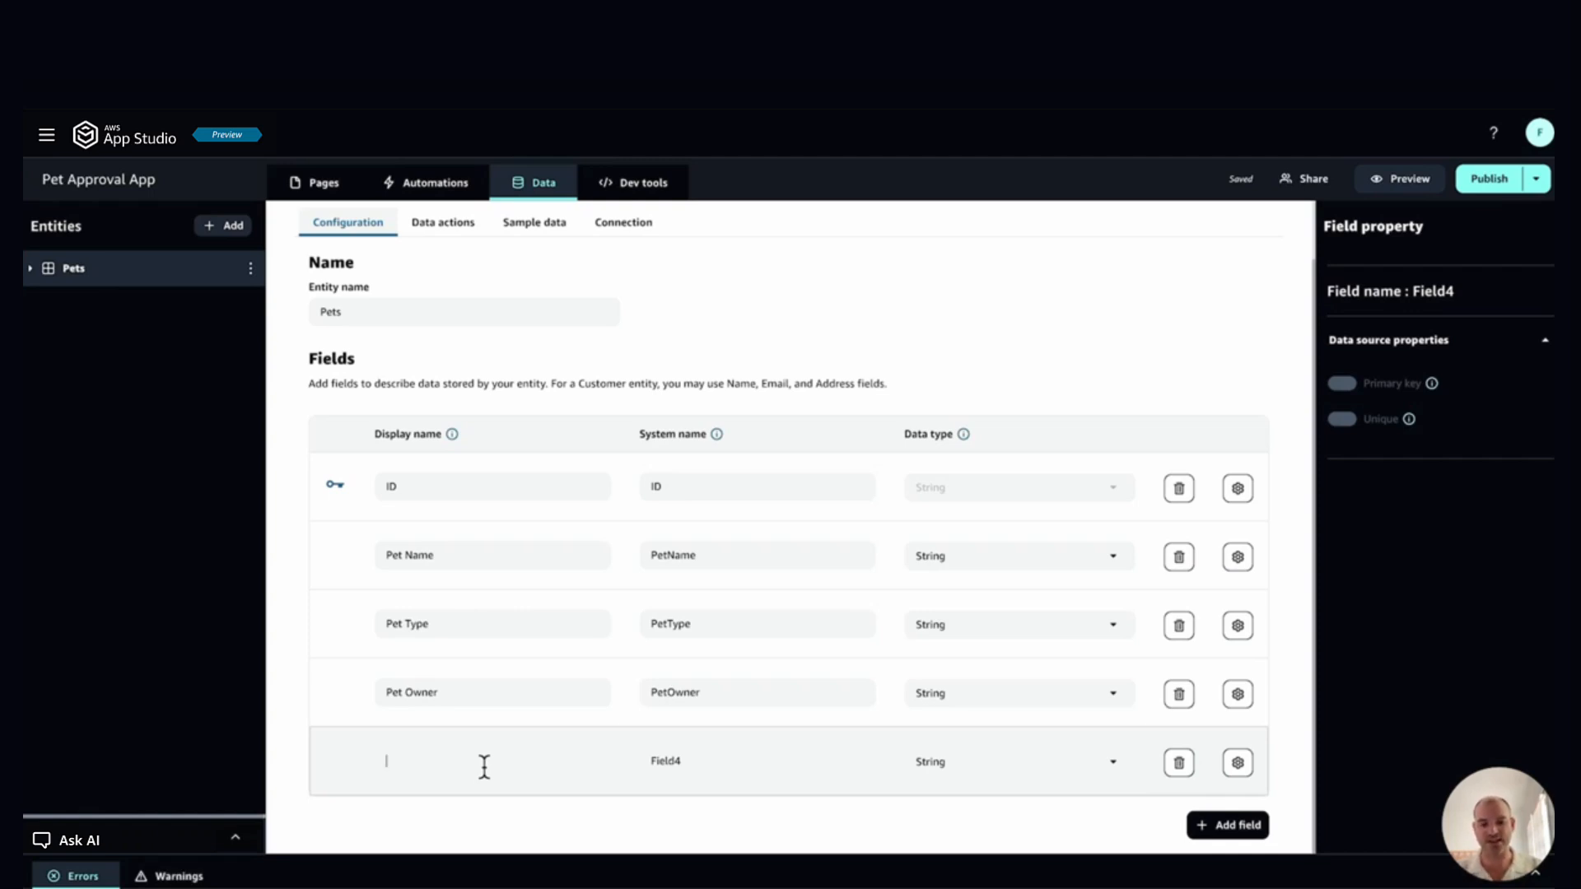
type("Approval")
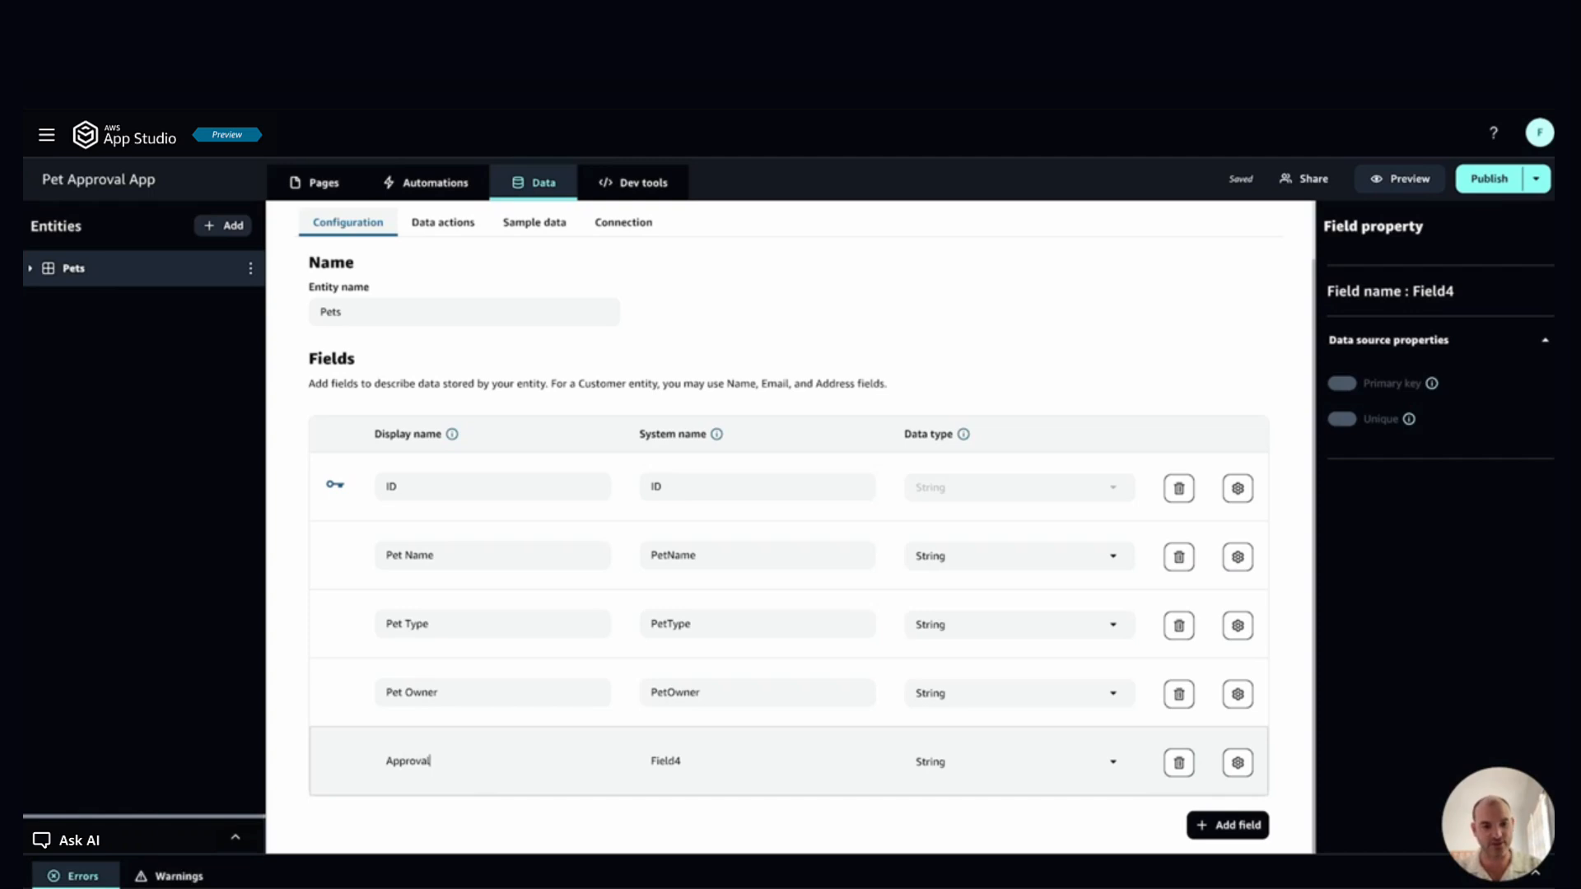
type(" Stauts")
key("BackSpace")
key("BackSpace")
key("BackSpace")
key("BackSpace")
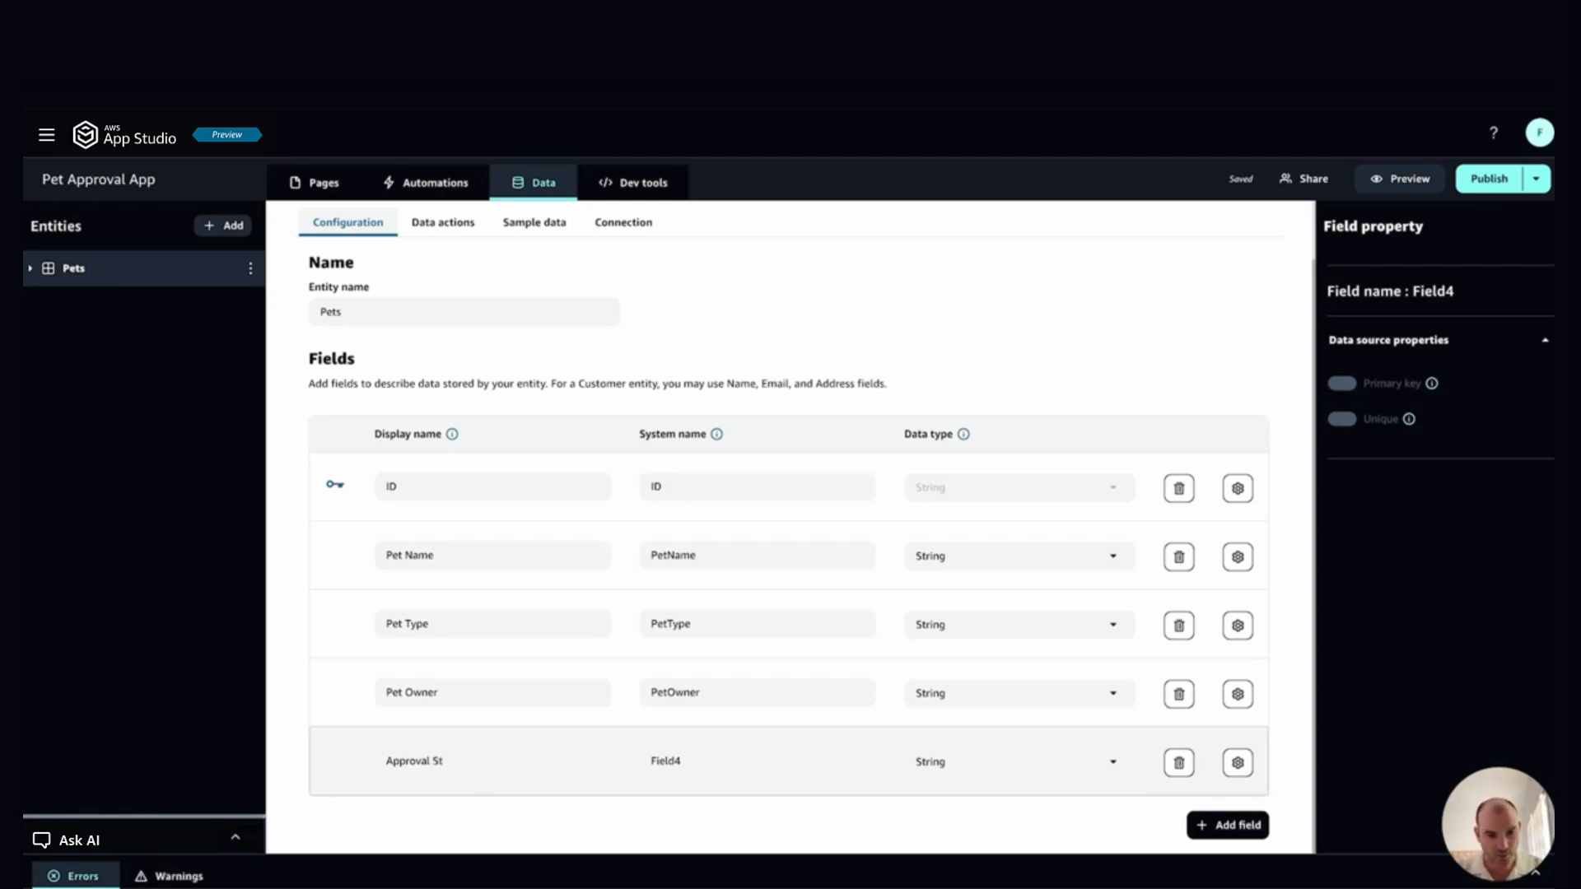
type("atus")
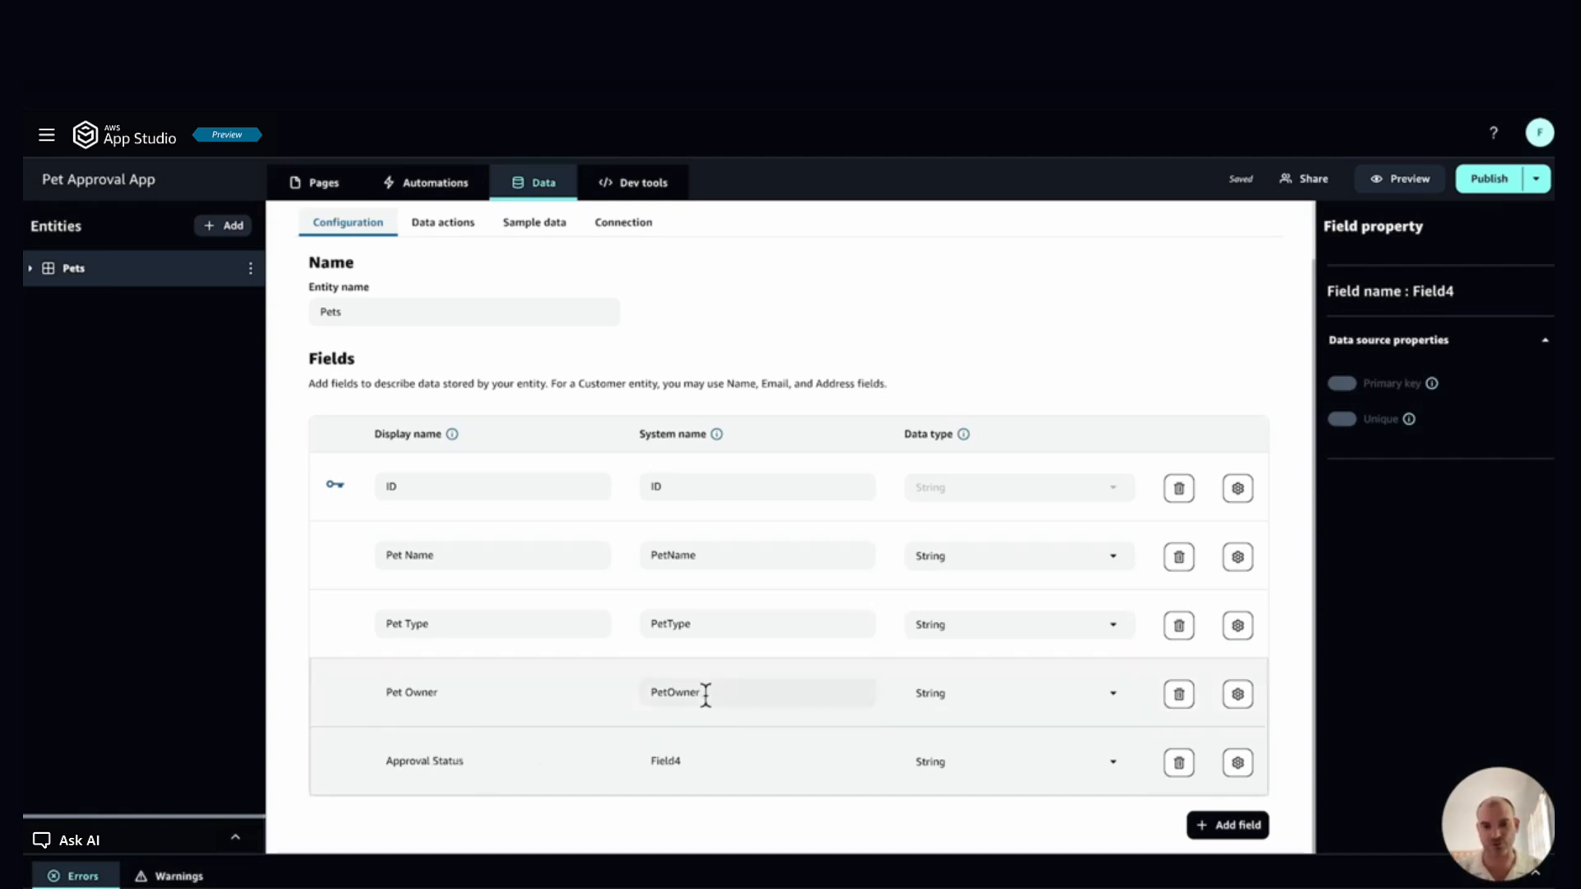
Step: Add a field below Approval Status with the display name Approval Date and set its data type to Date
left_click(1223, 823)
scroll(503, 777, "down", 2)
left_click_drag(428, 757, 390, 761)
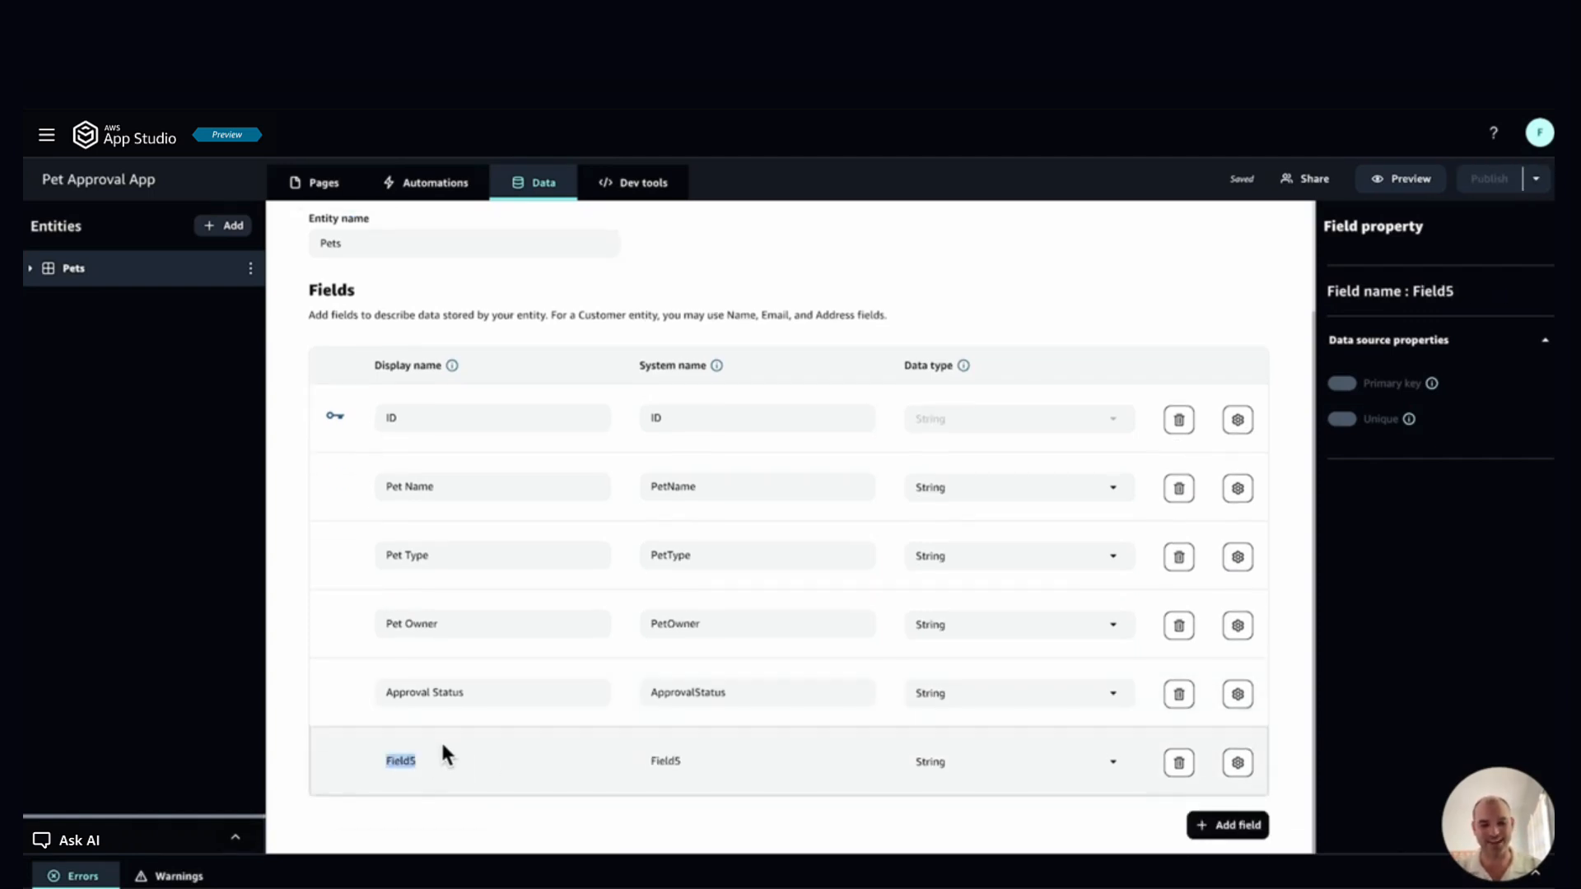
type("Approval")
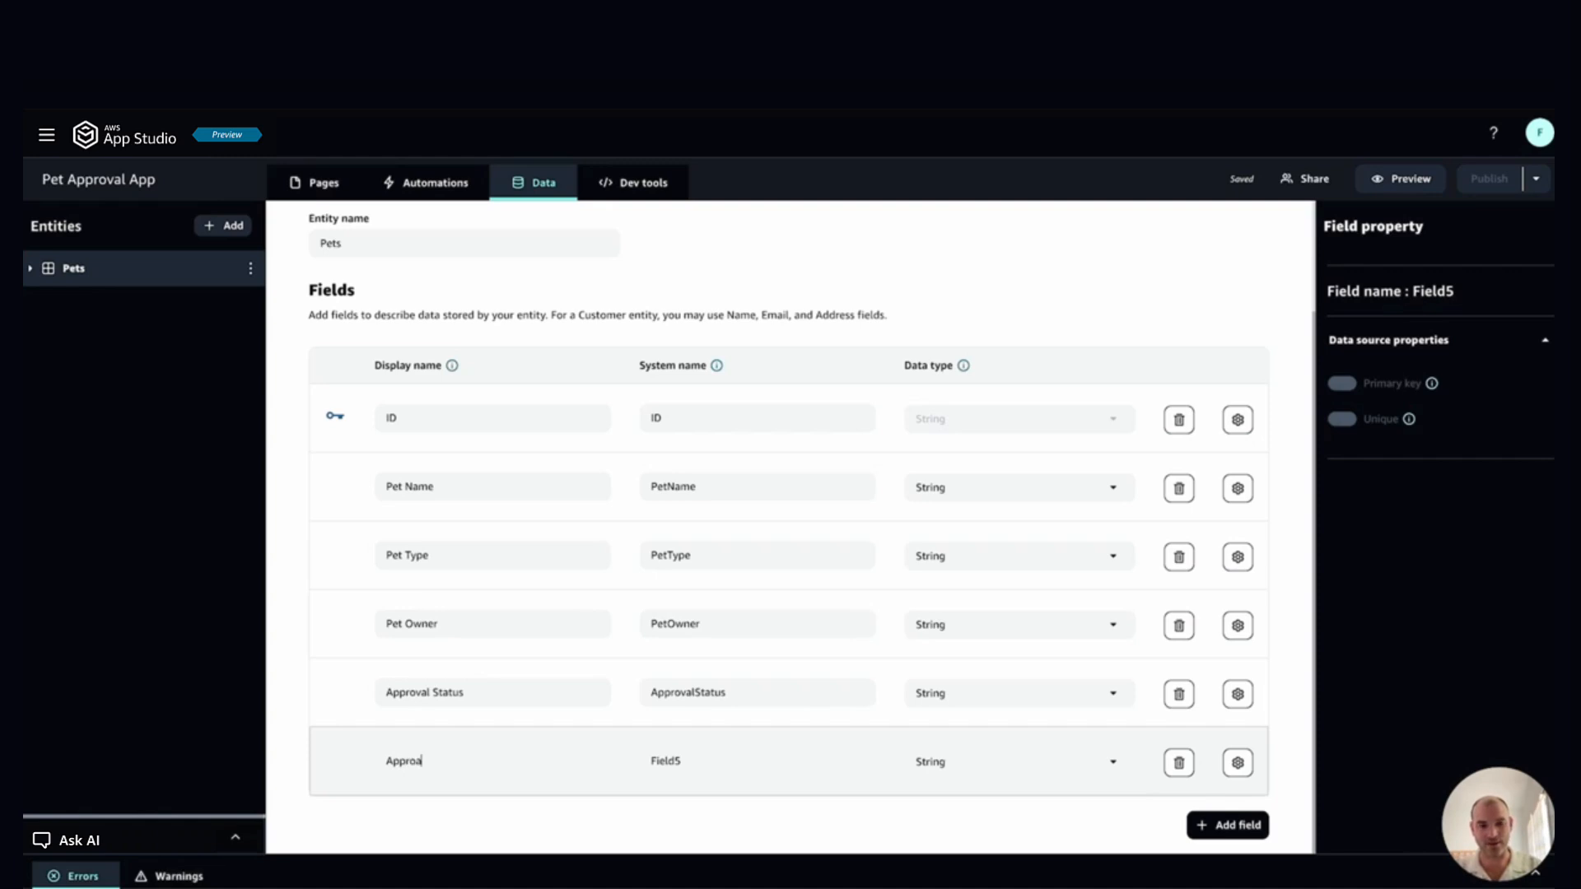
key("BackSpace")
key("BackSpace")
key("BackSpace")
type("val Date")
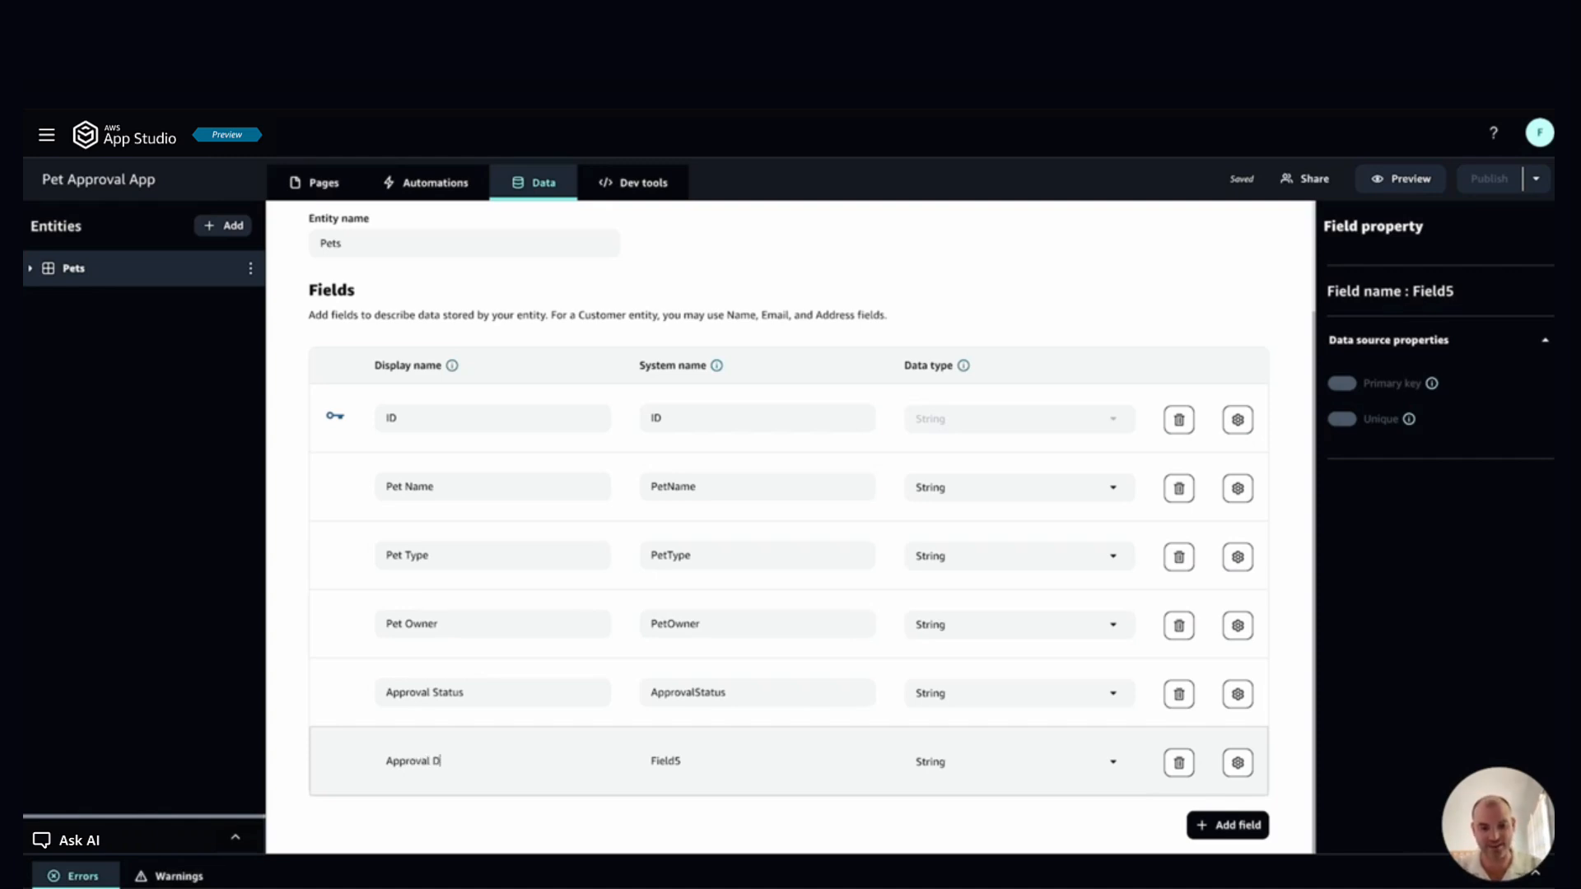
left_click(971, 764)
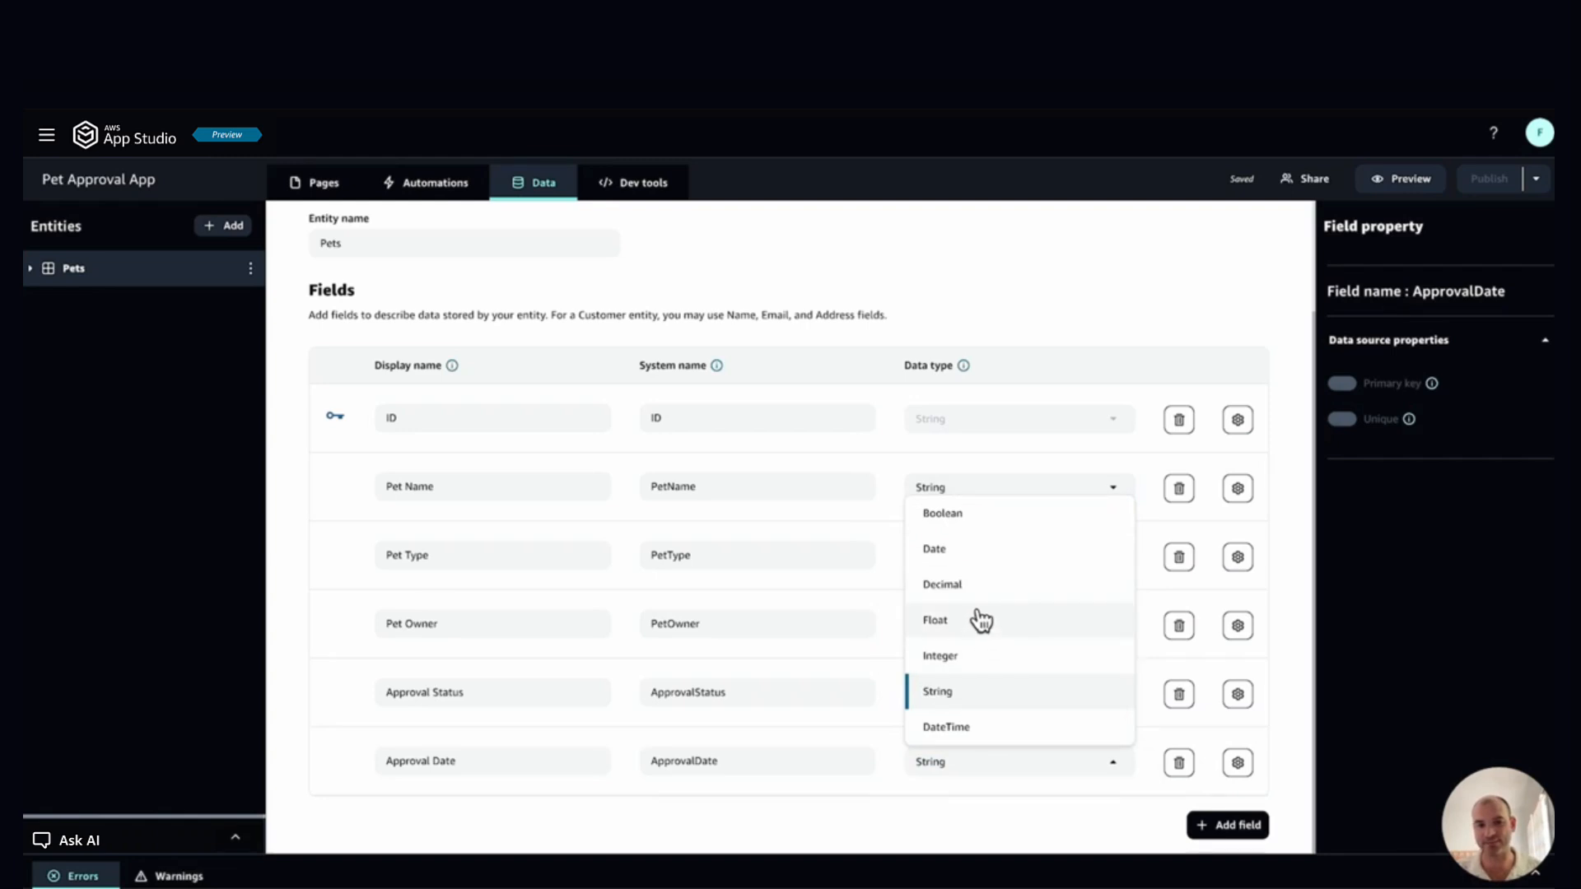
left_click(971, 550)
left_click(950, 589)
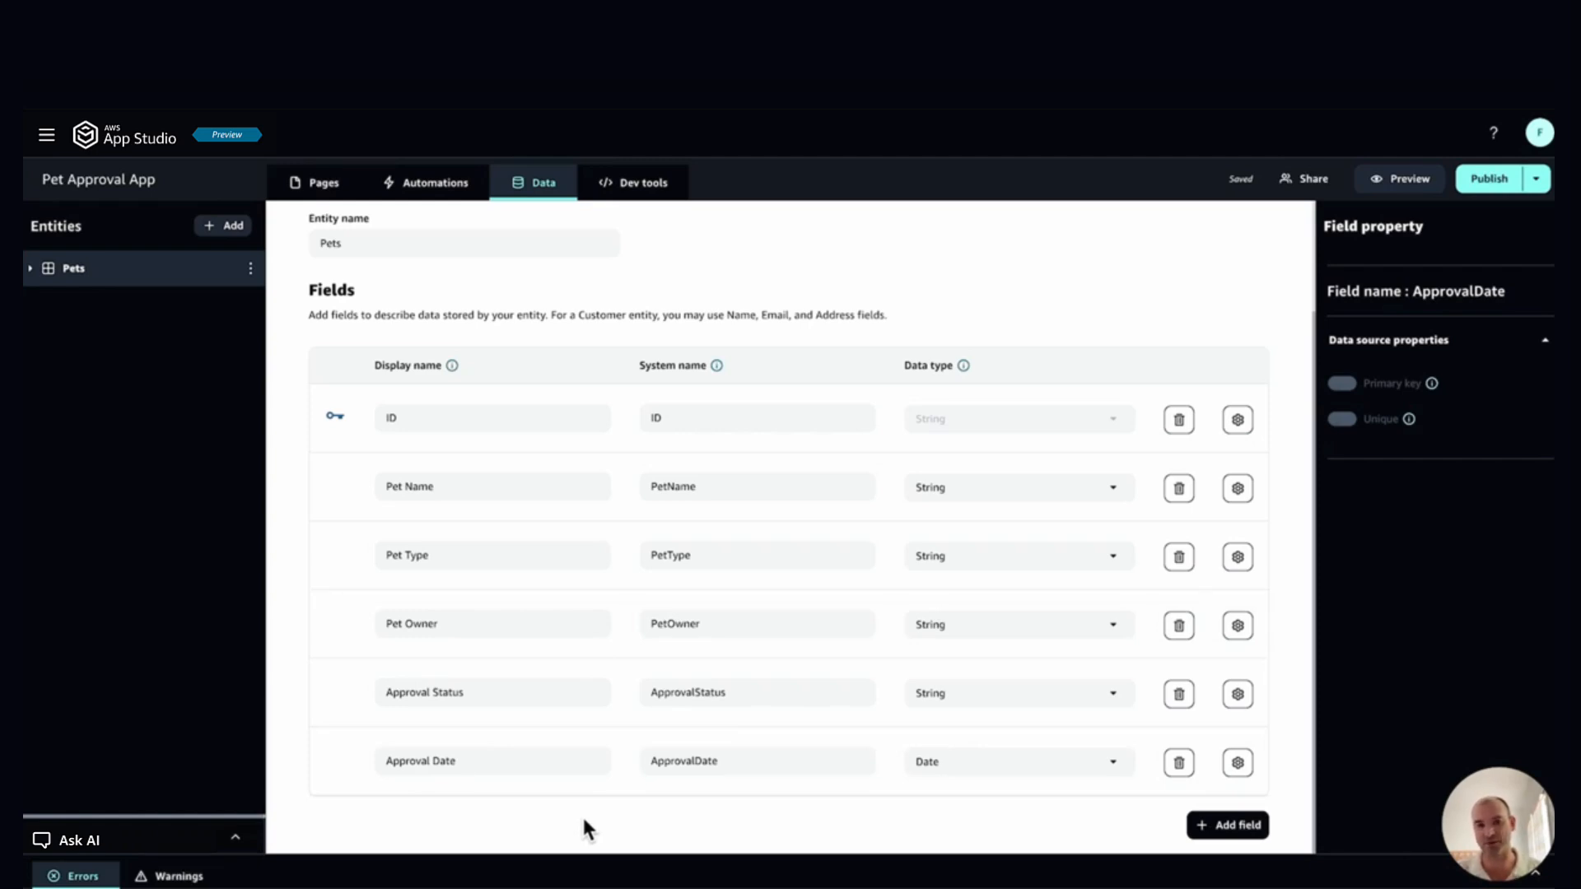
Step: Generate the default data actions for the Pets entity and check which other action types can be added
scroll(581, 813, "up", 2)
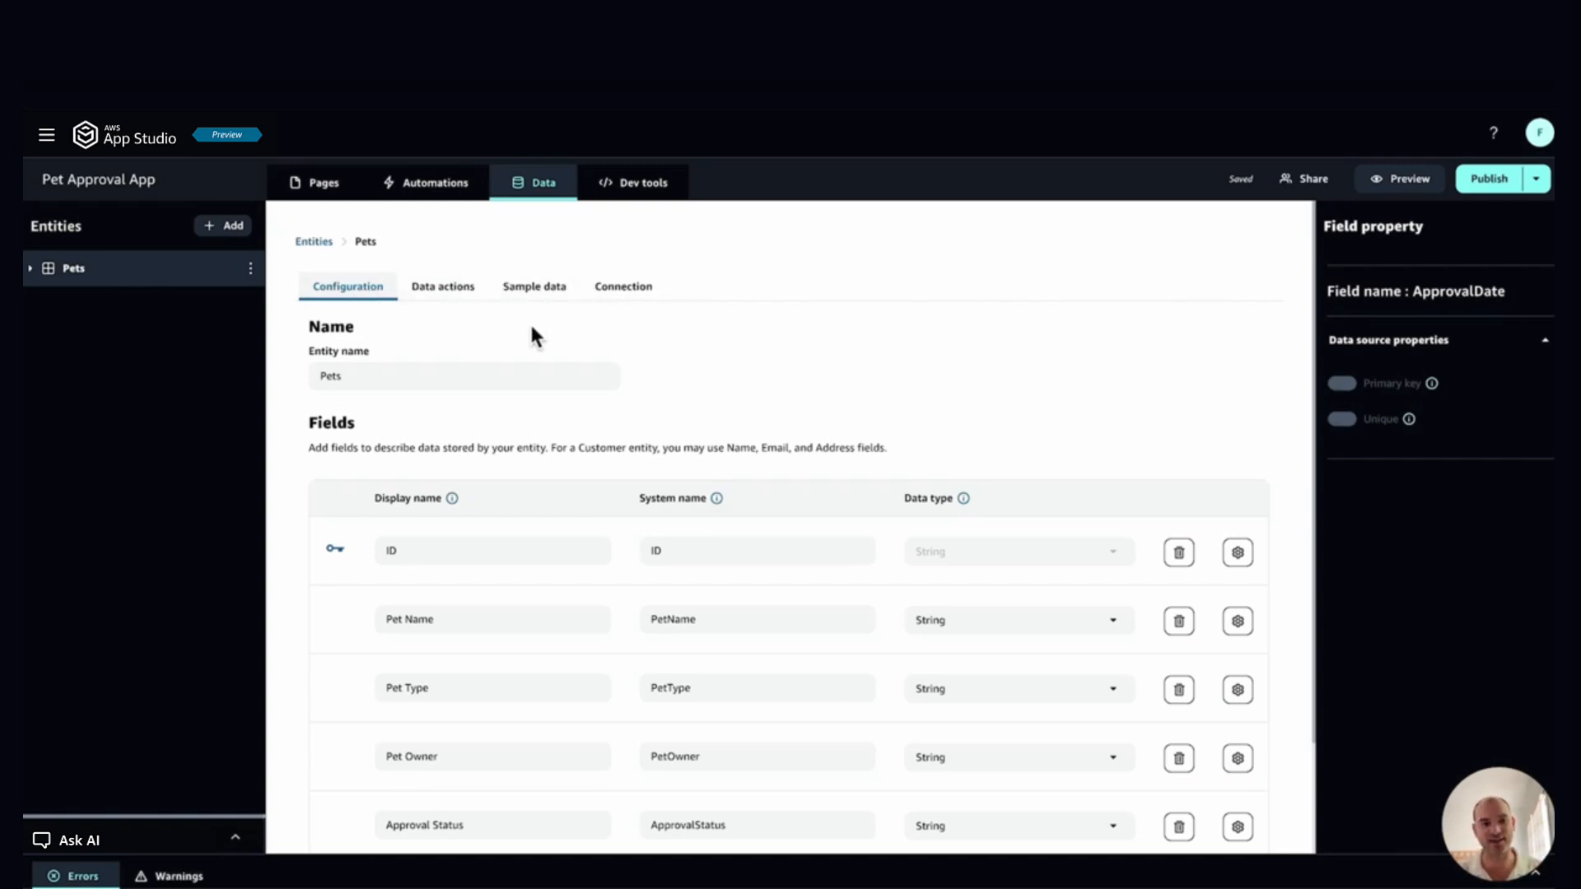
left_click(451, 297)
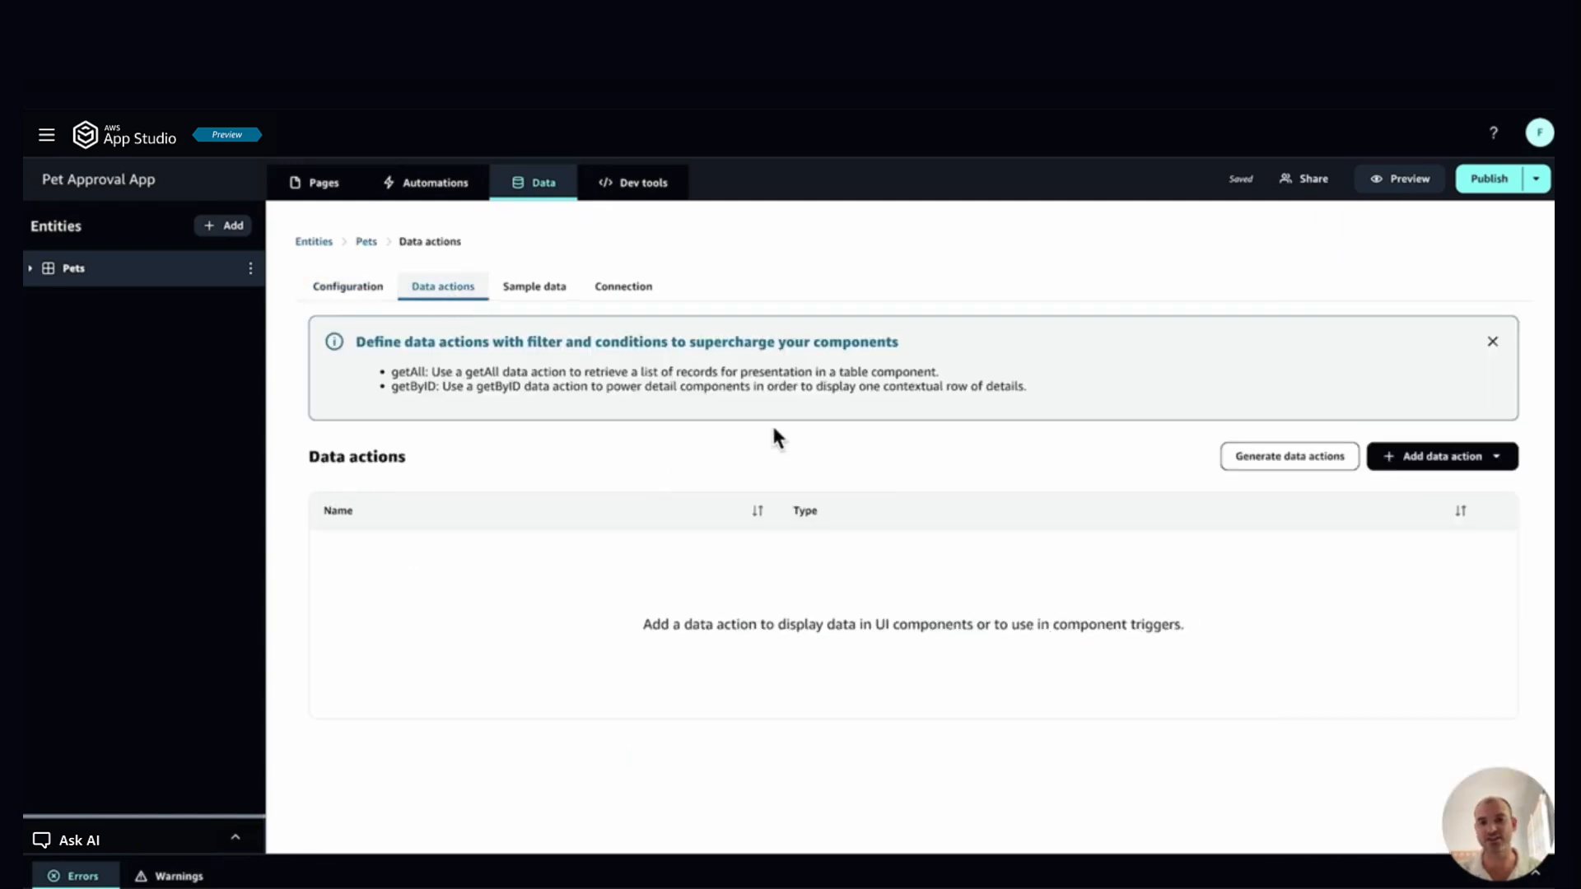
left_click(1310, 467)
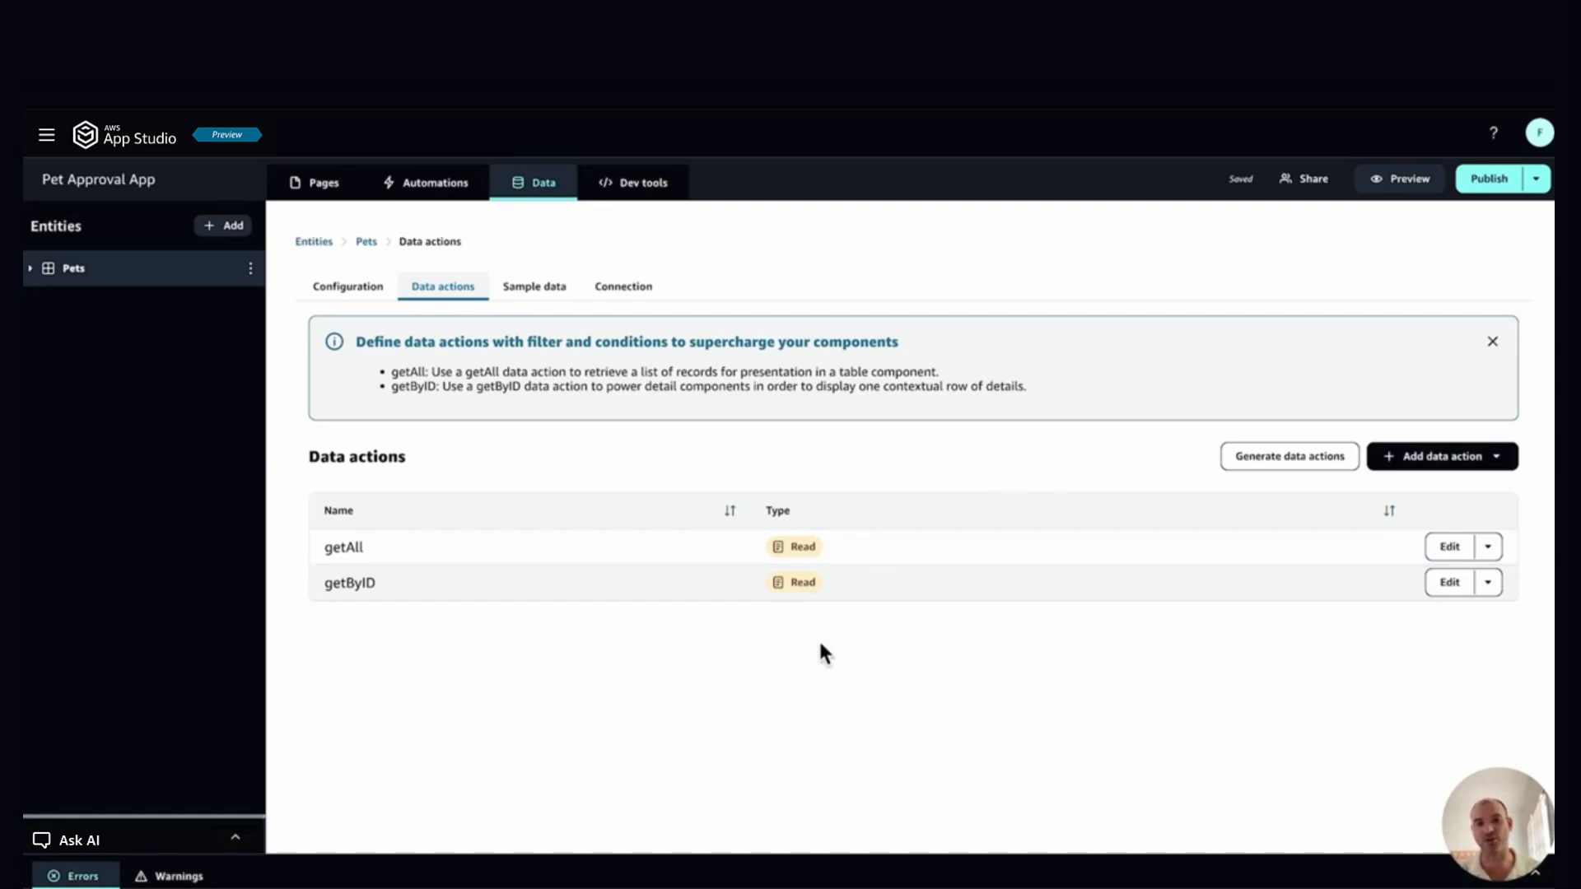
left_click(1497, 456)
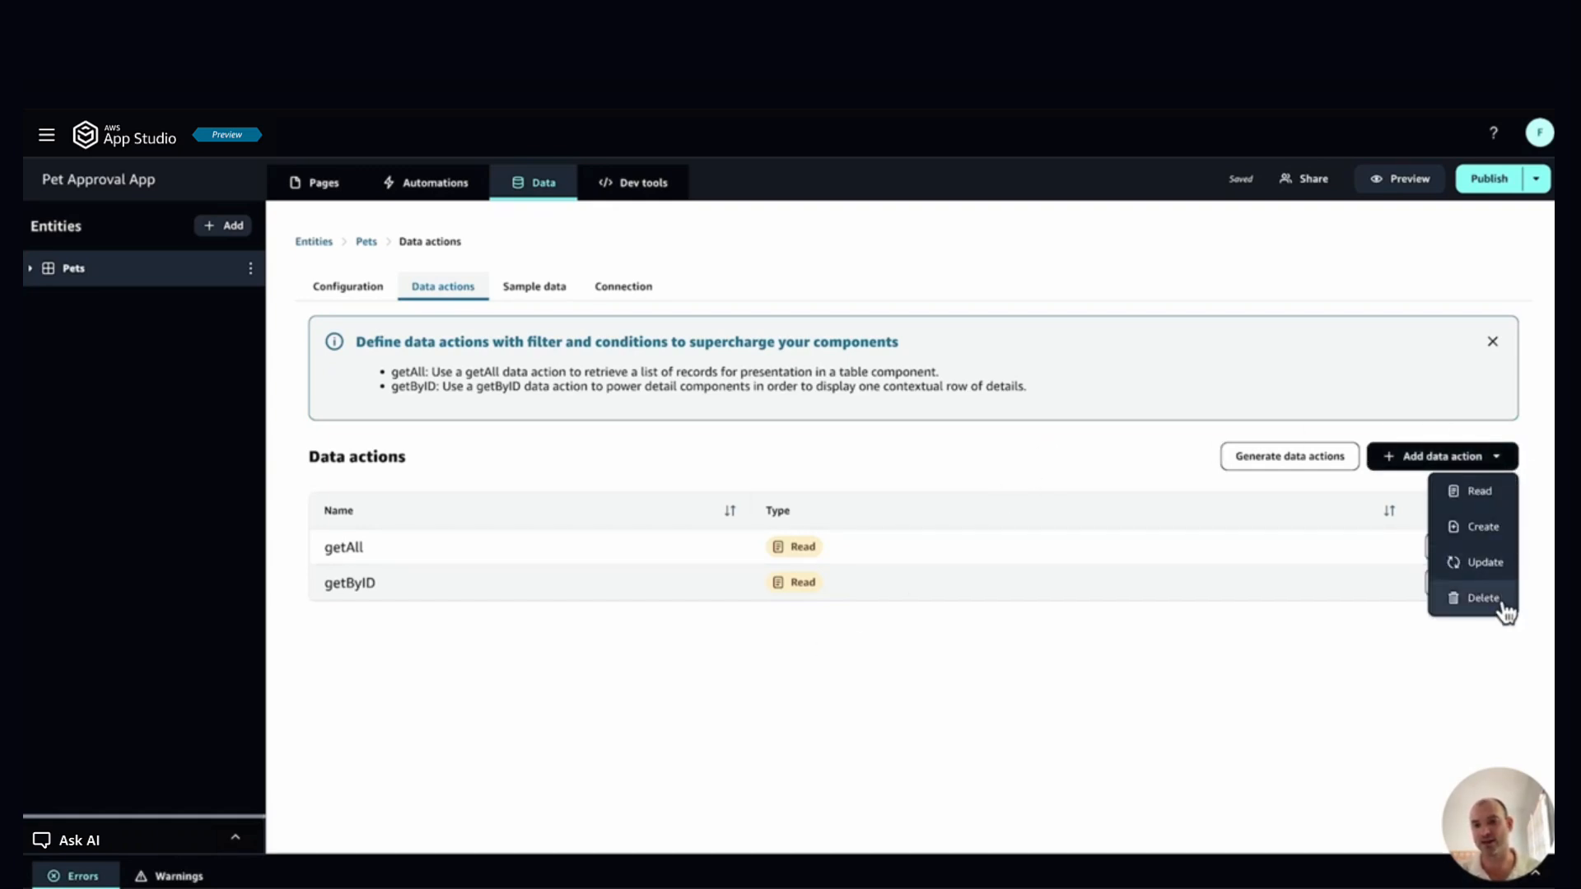
left_click(1131, 713)
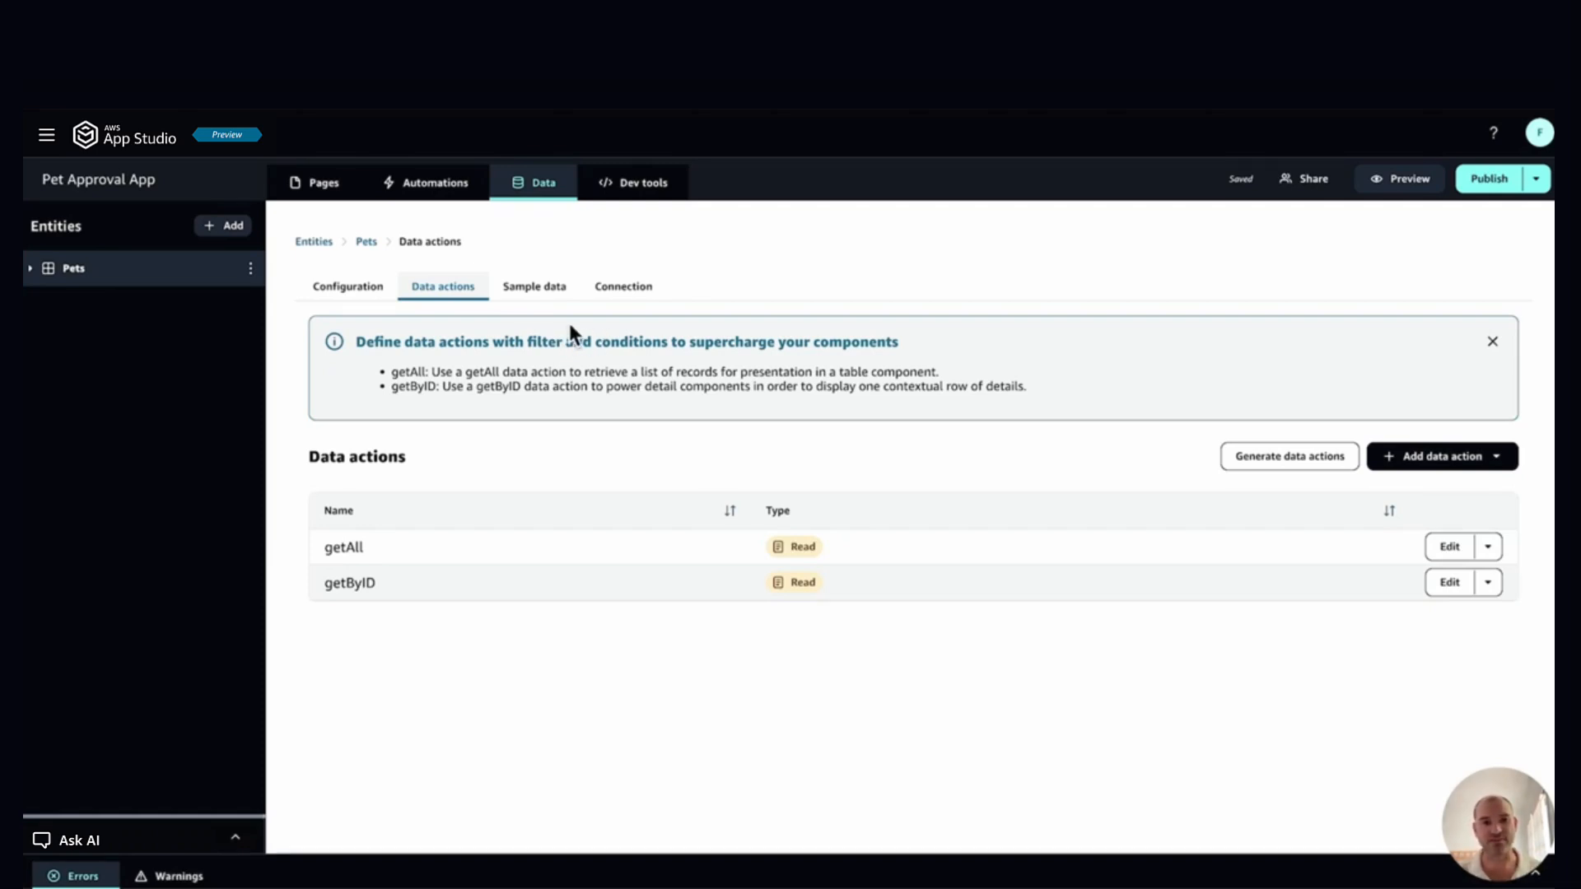
Step: Generate sample data for the Pets entity and review its connector details
left_click(534, 298)
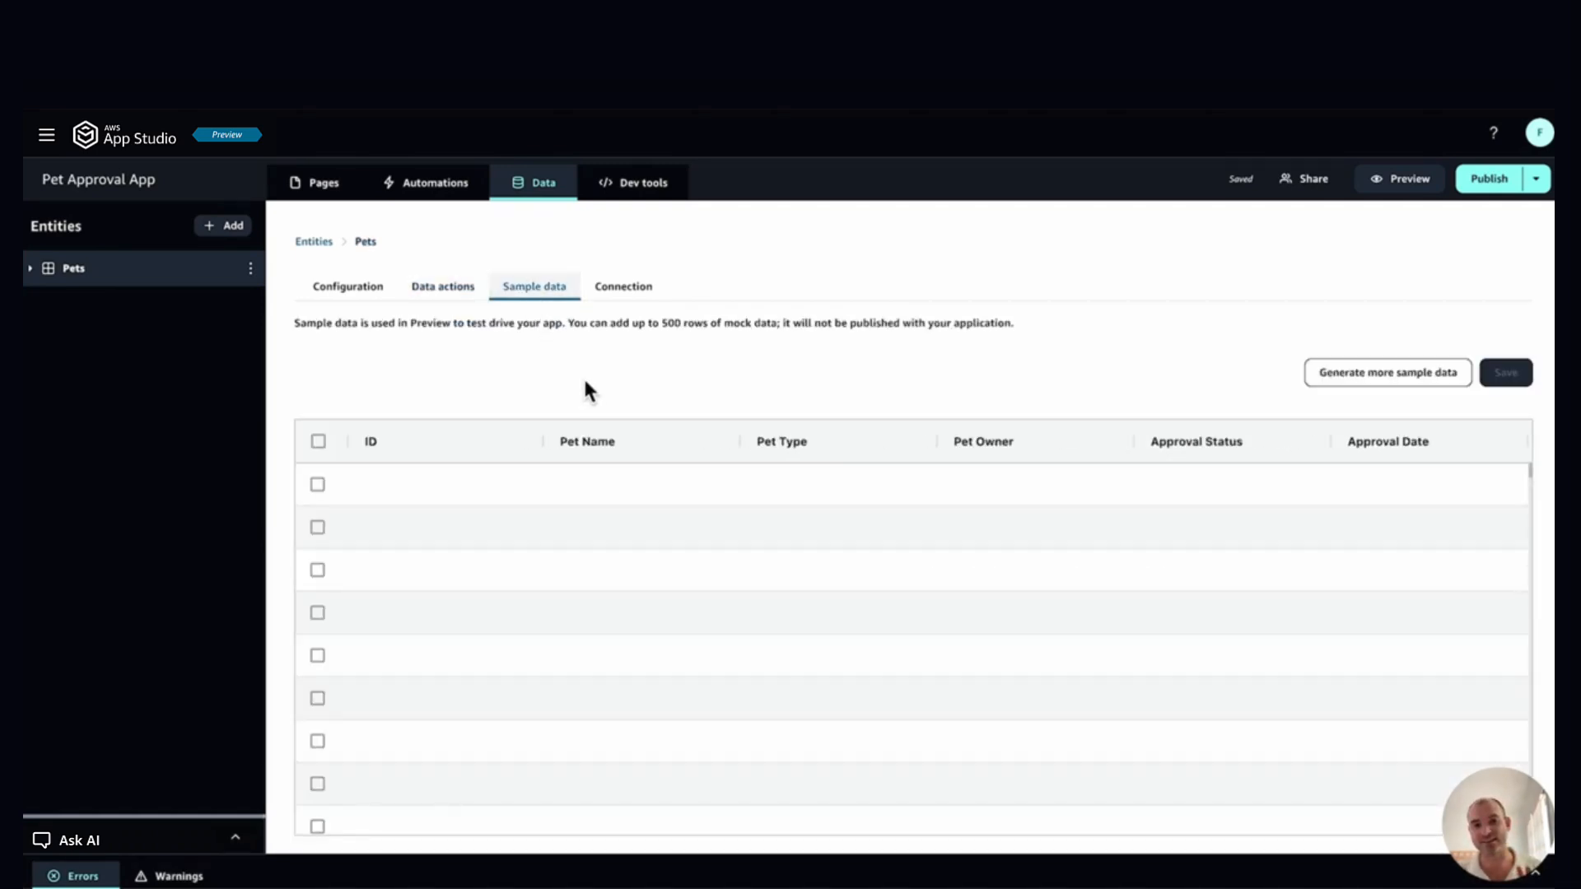
left_click(1391, 387)
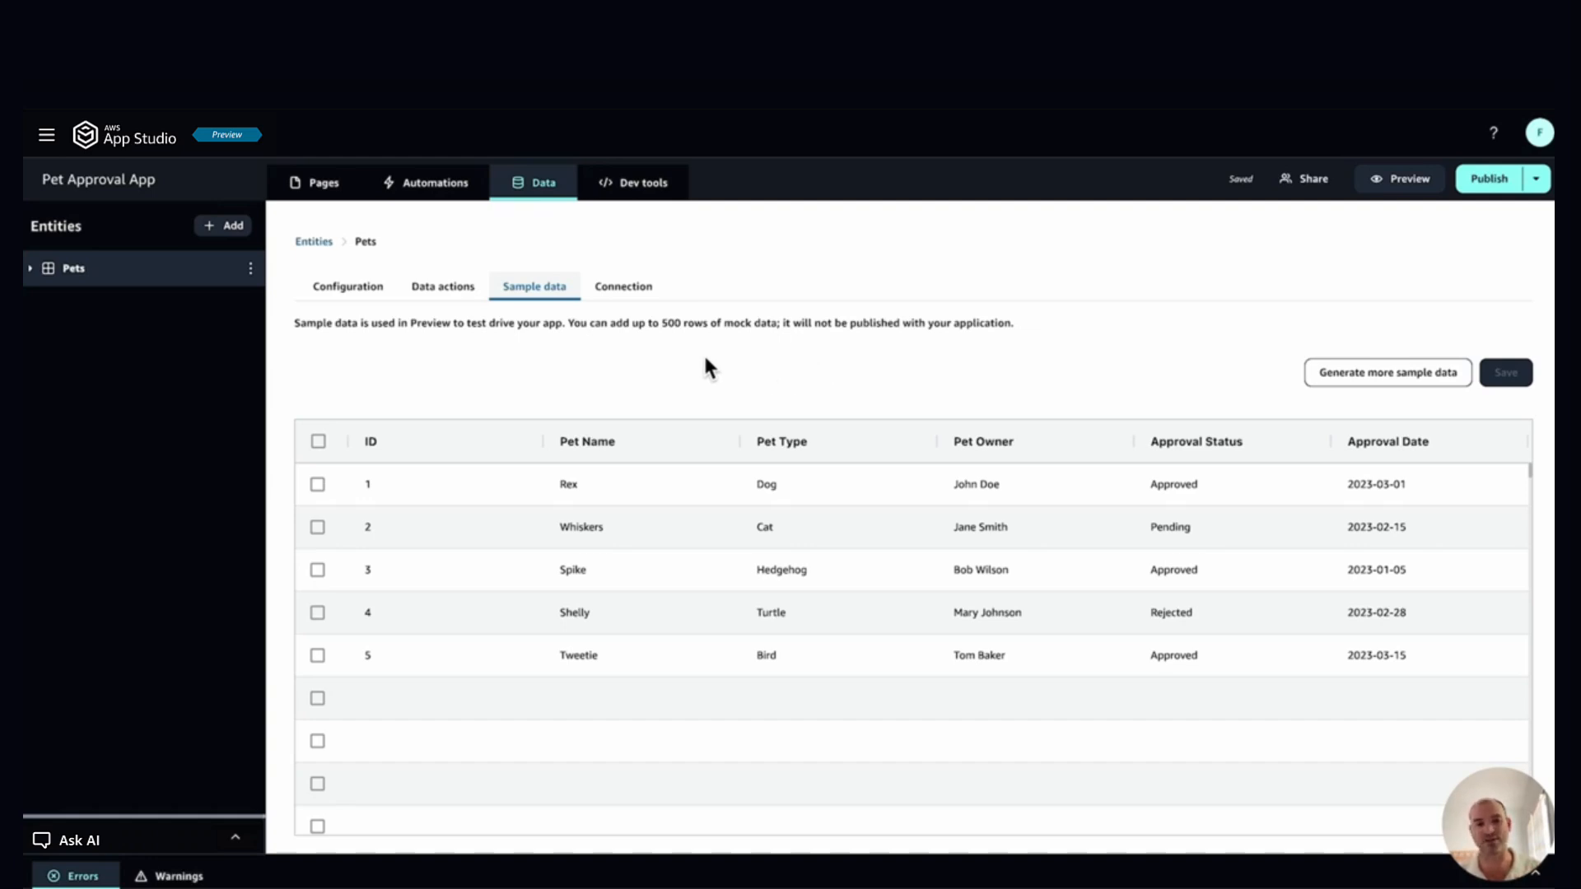
left_click(647, 300)
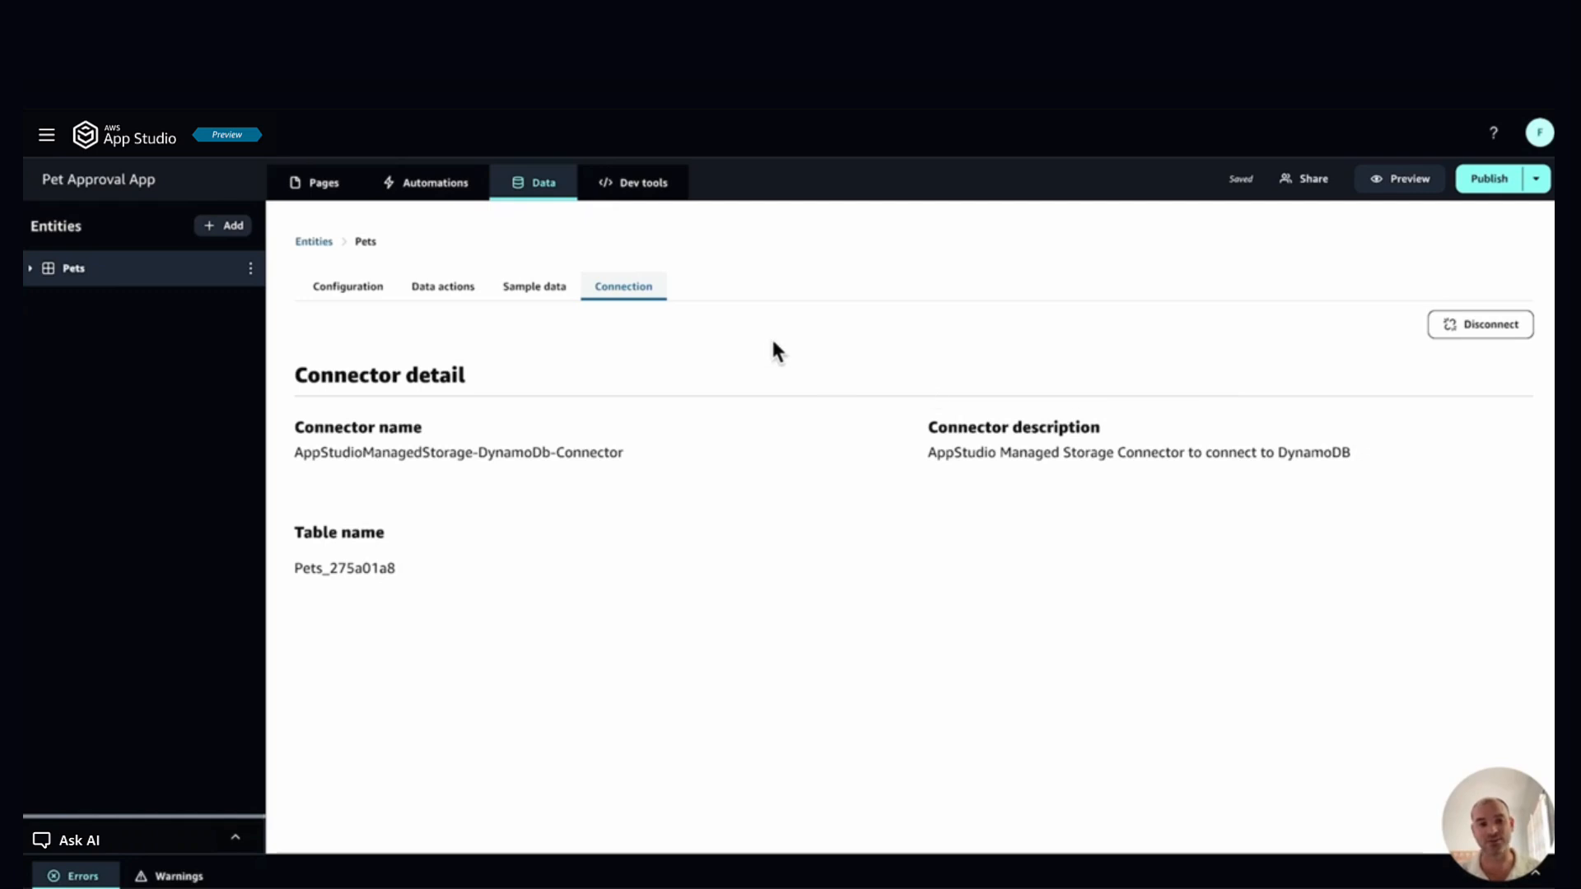
left_click(360, 302)
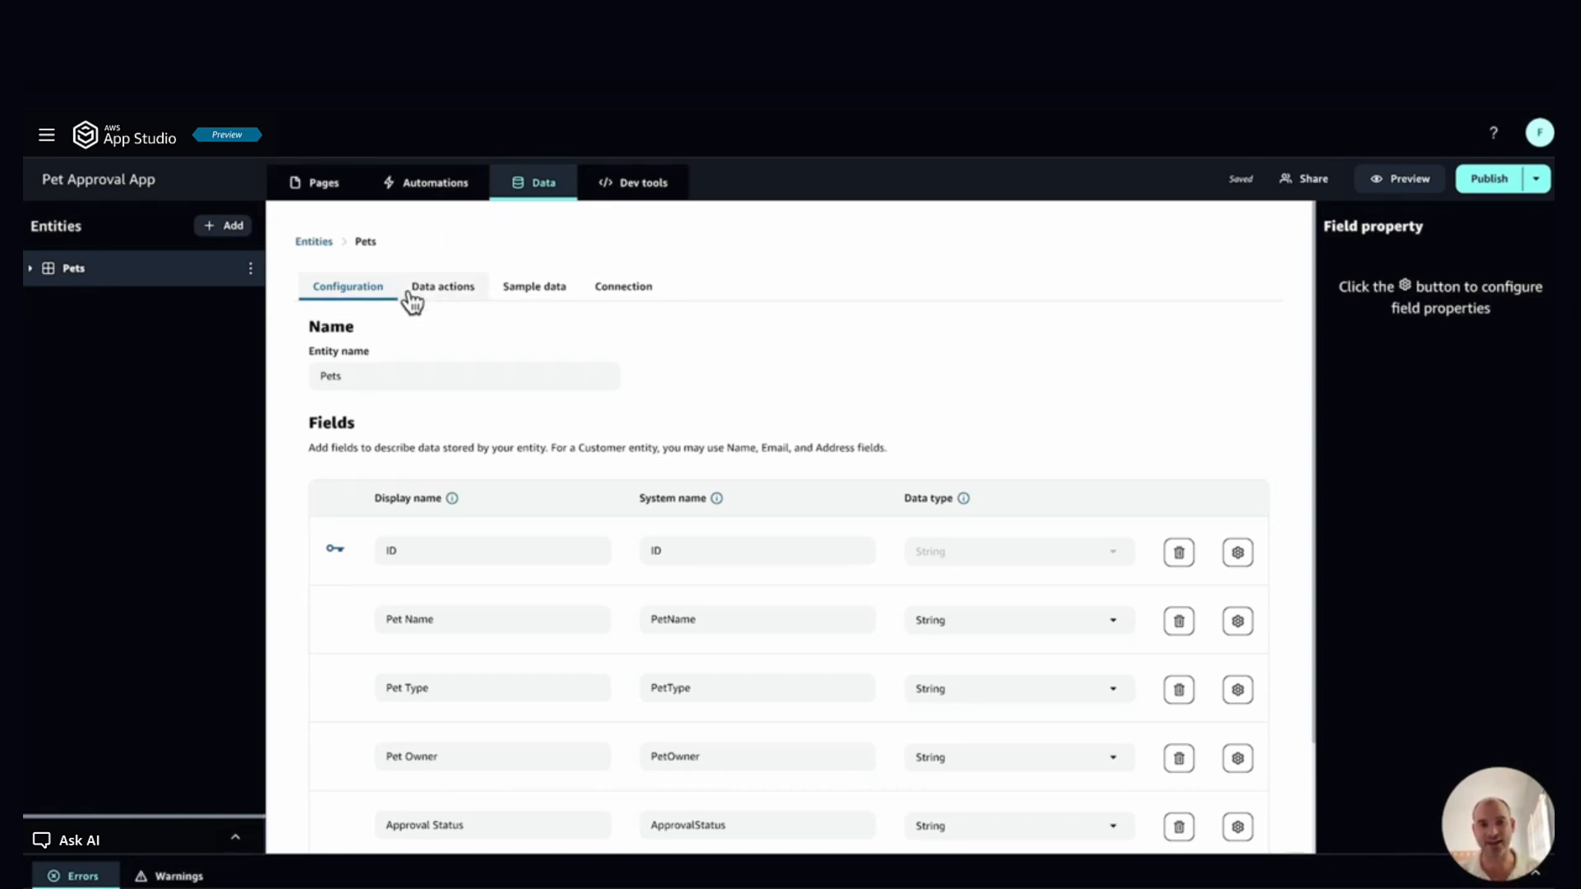
Step: Add a Form component to the empty canvas of Page1
left_click(326, 185)
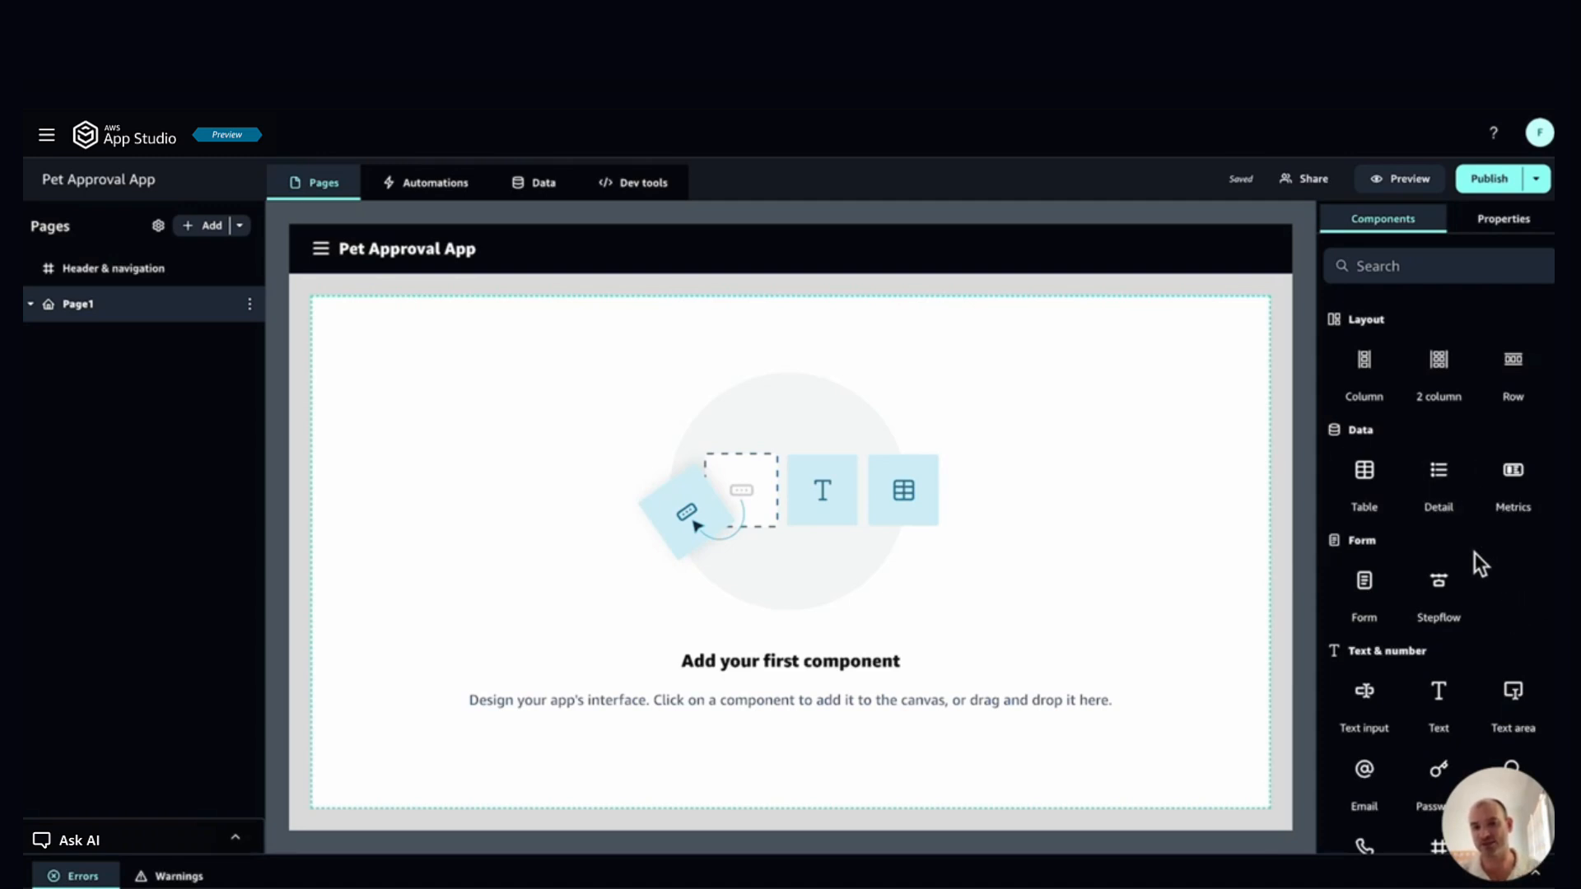
scroll(1453, 460, "down", 1)
scroll(1455, 462, "up", 1)
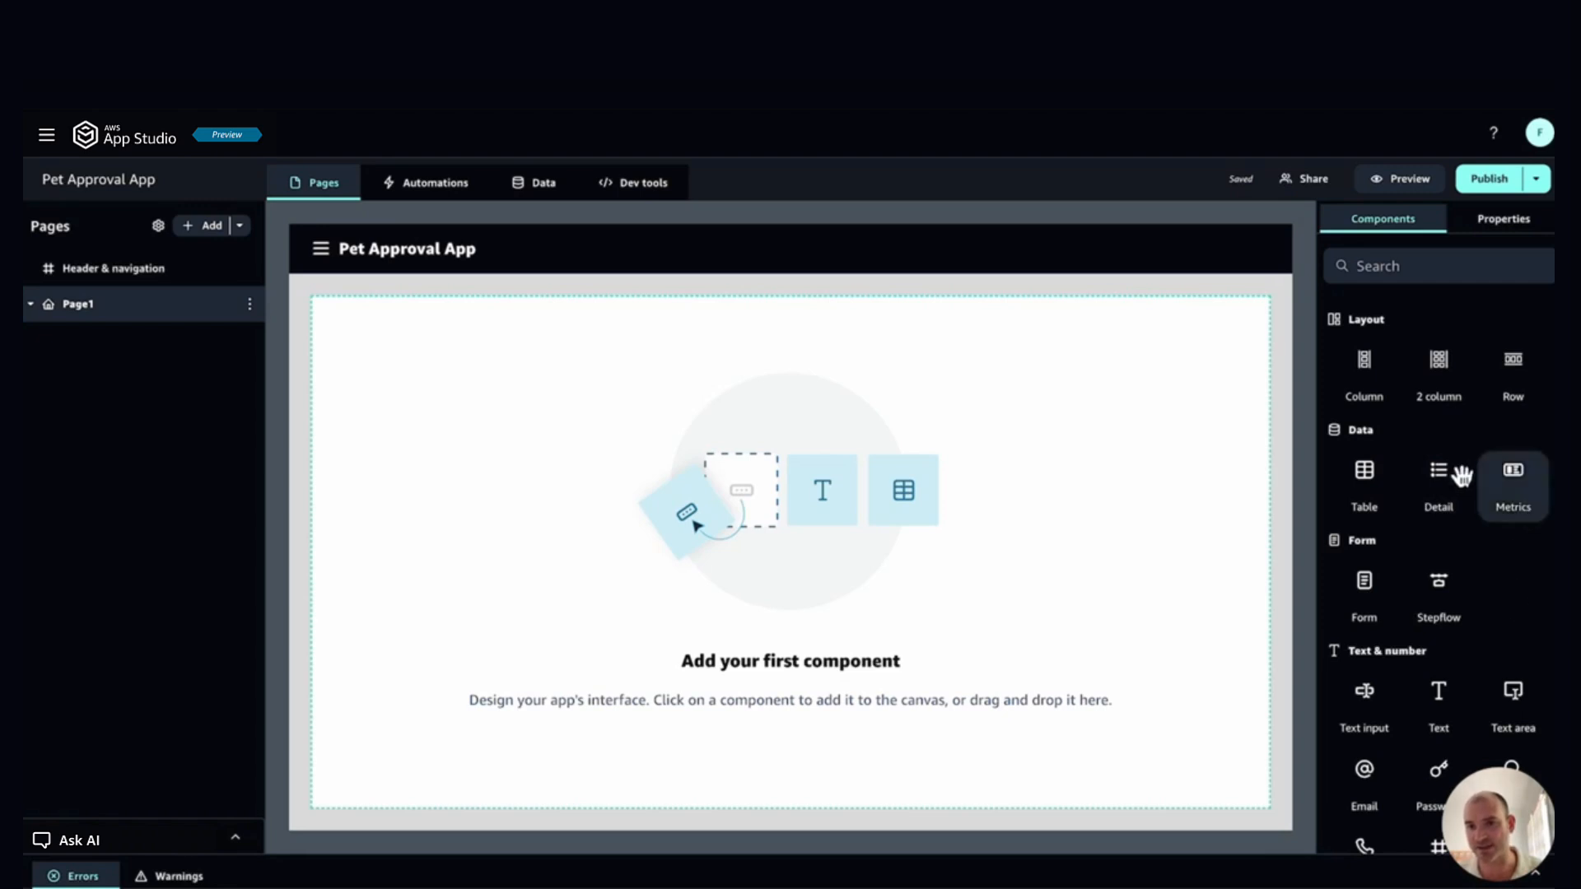
left_click_drag(1372, 606, 843, 575)
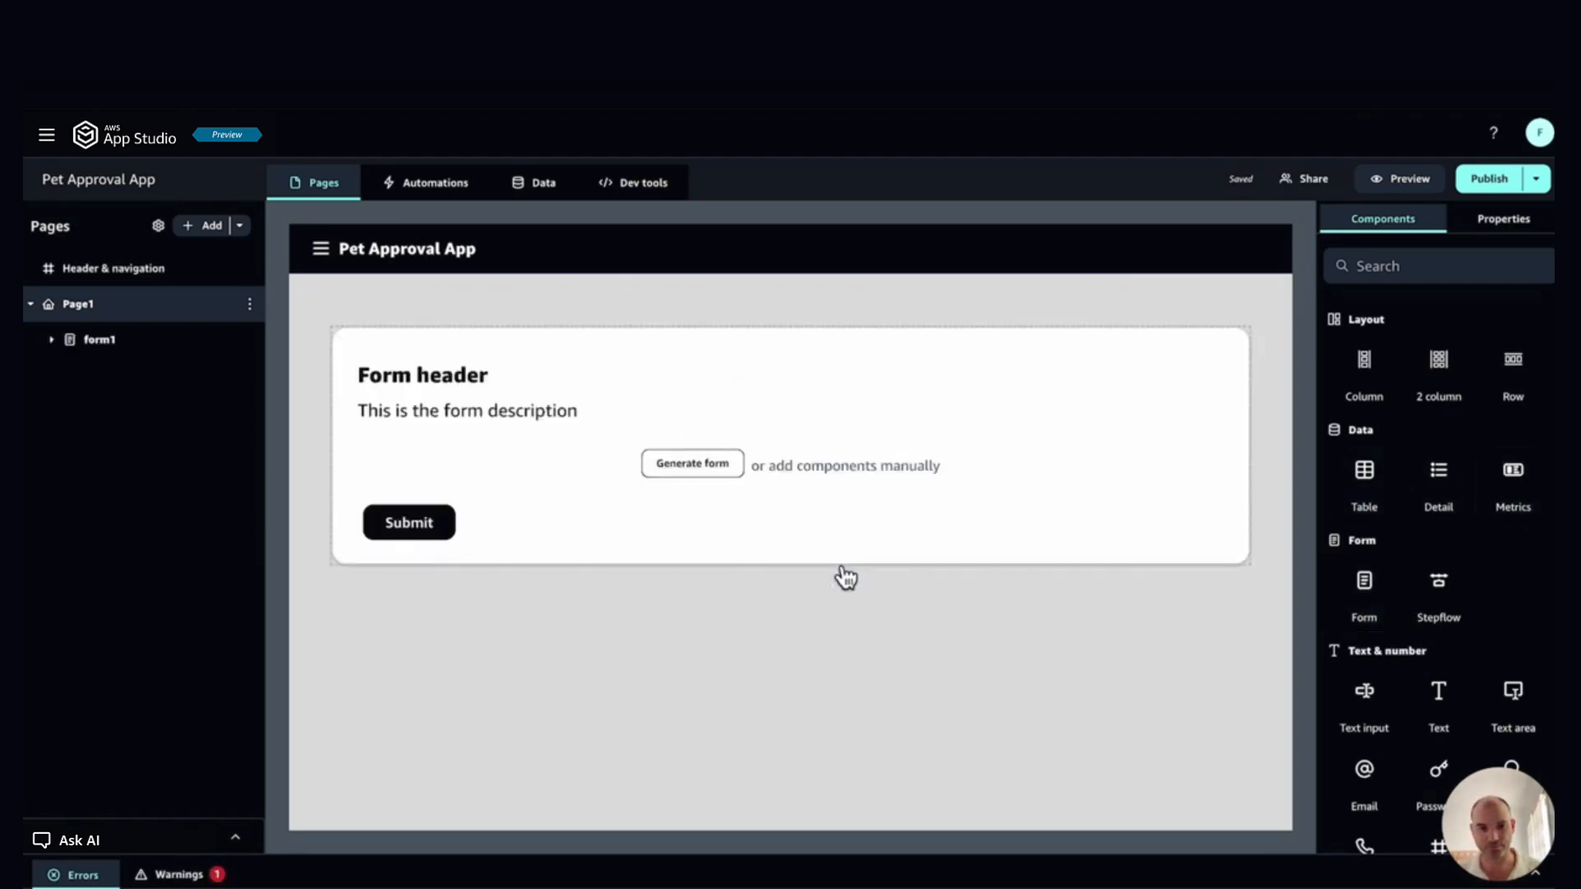
Step: Change the form's header text to "New Pet Form"
left_click(451, 380)
left_click_drag(1422, 390, 1296, 398)
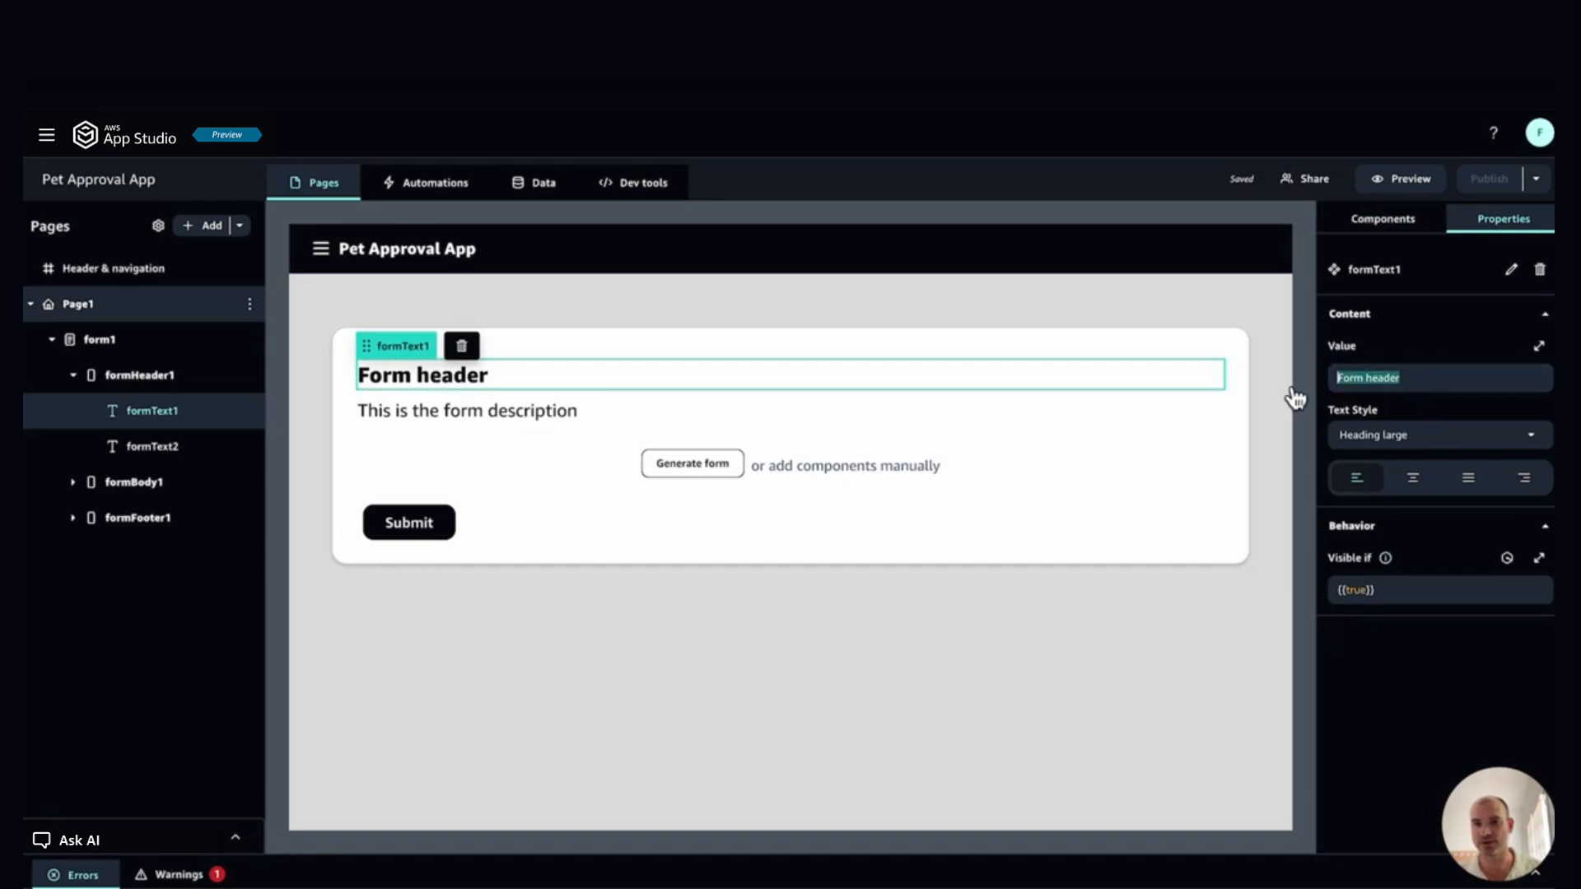
type("New Pet")
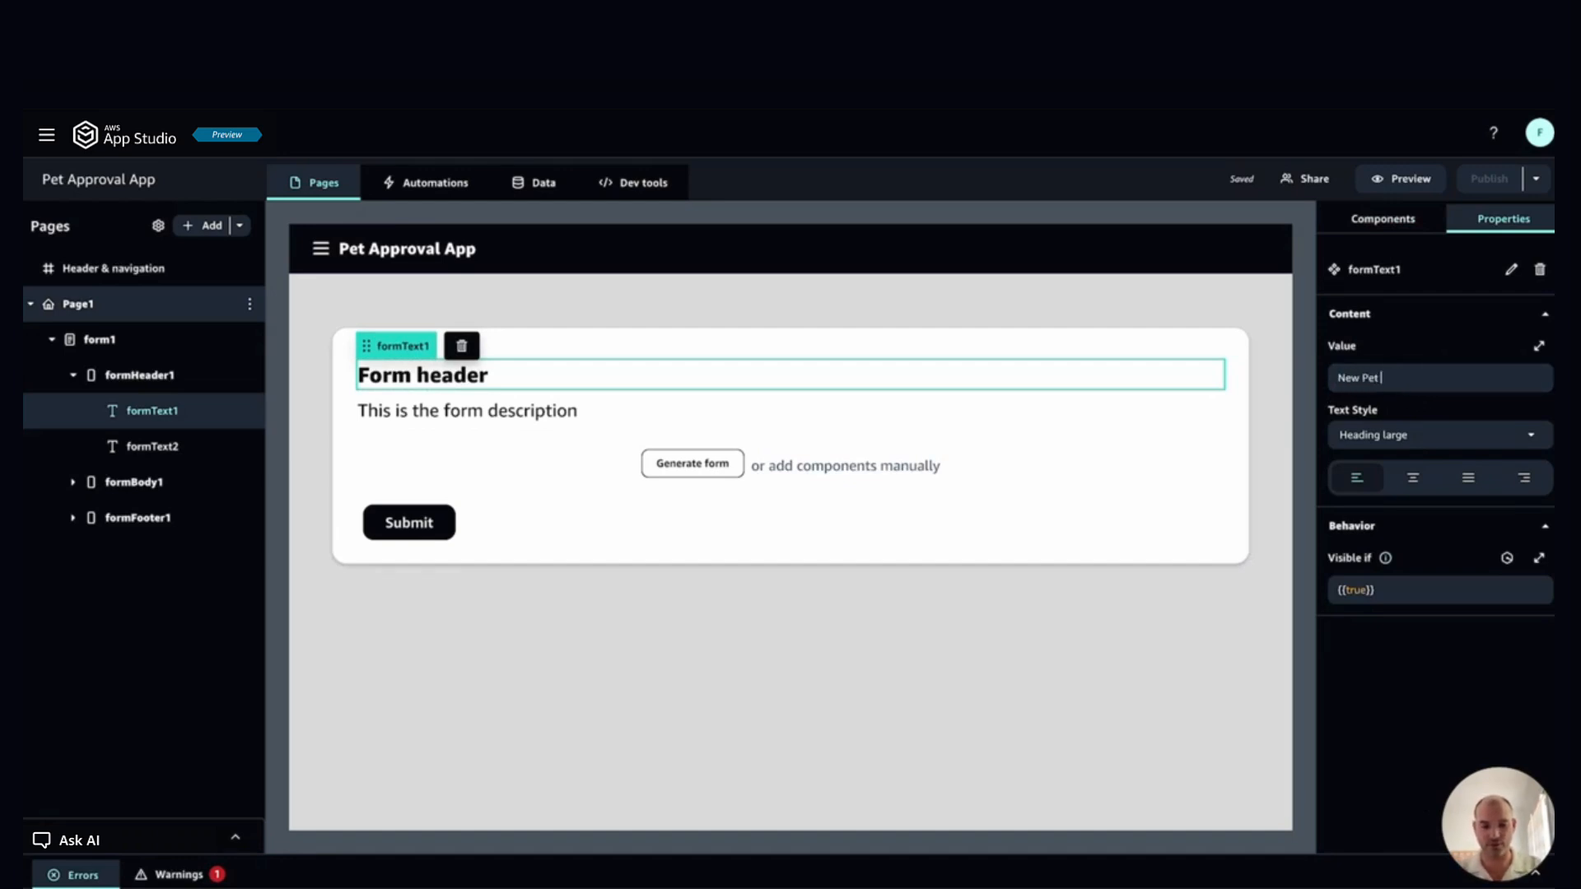
type(" Form")
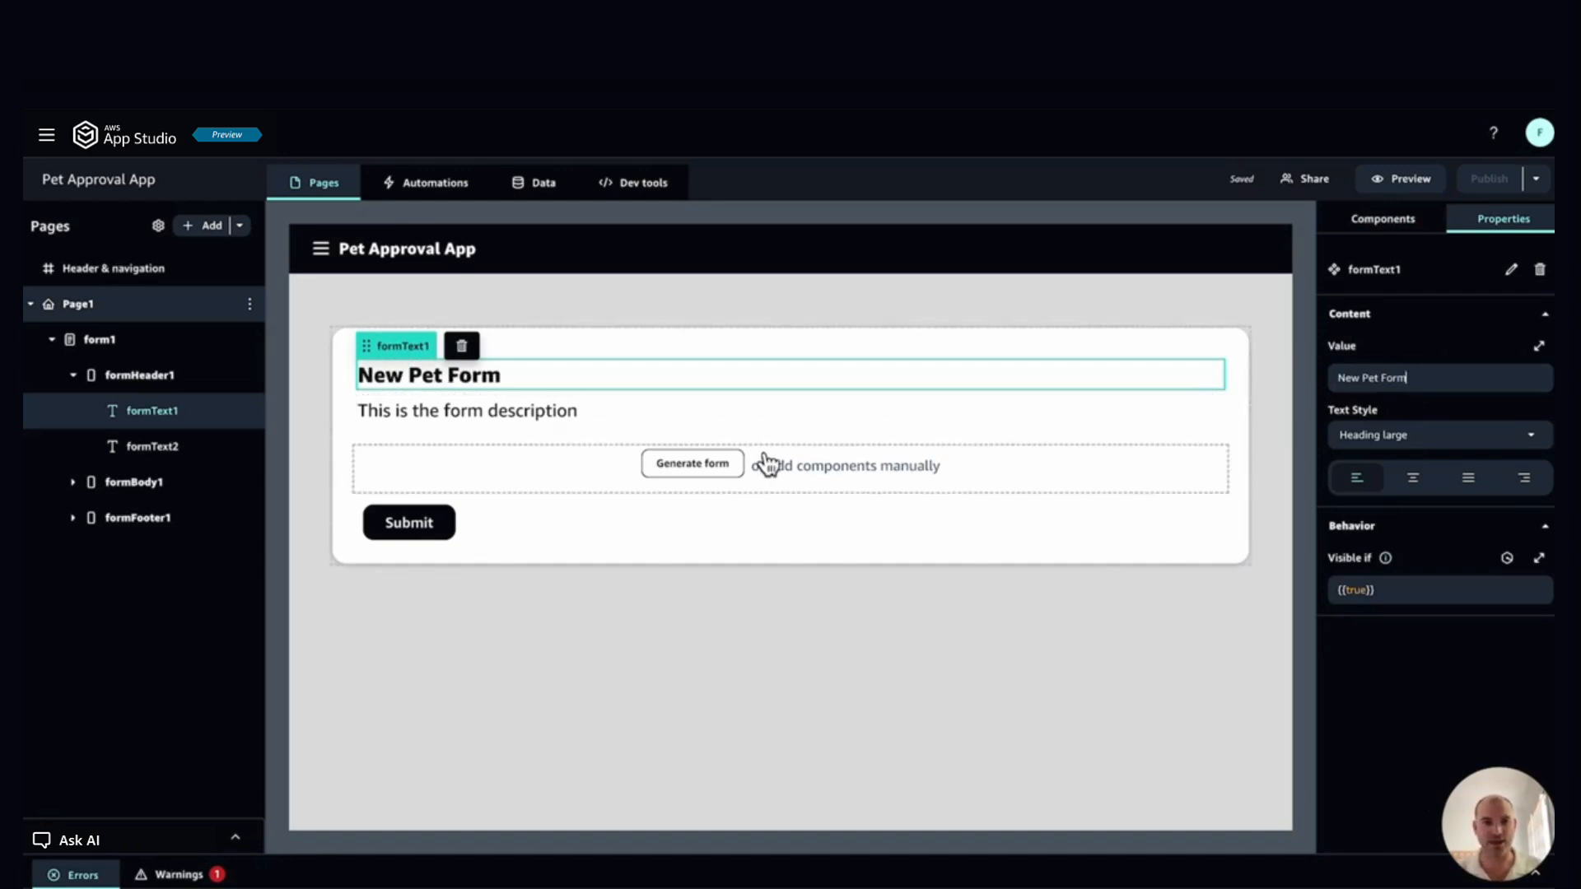
Step: Change the form's description text to "Enter your pet info below"
left_click(553, 416)
left_click_drag(1507, 381, 1298, 395)
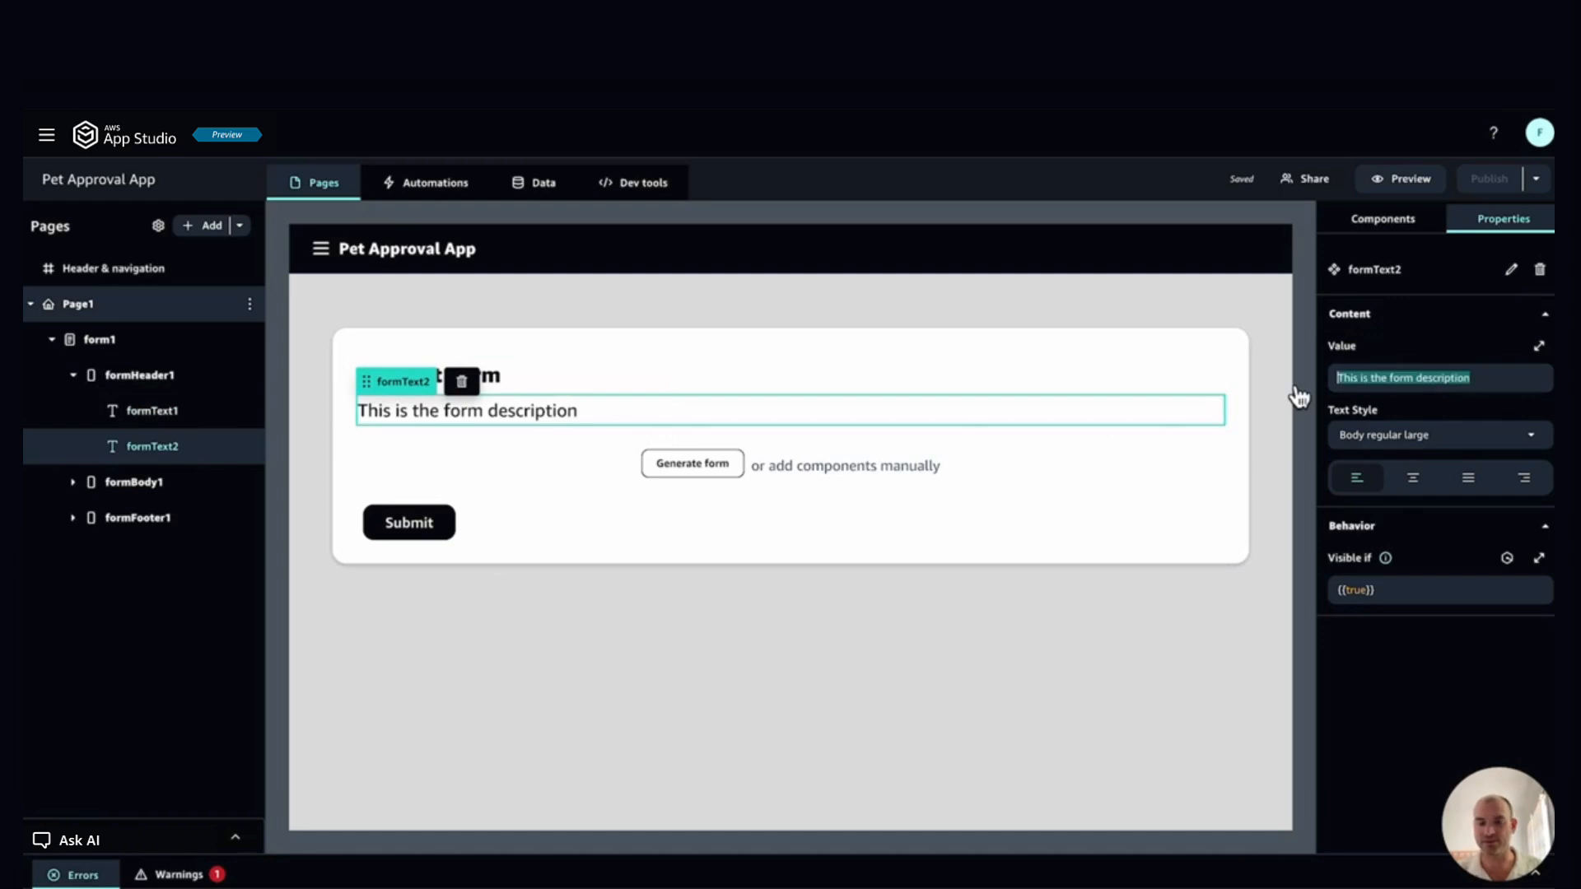
type("Enter you")
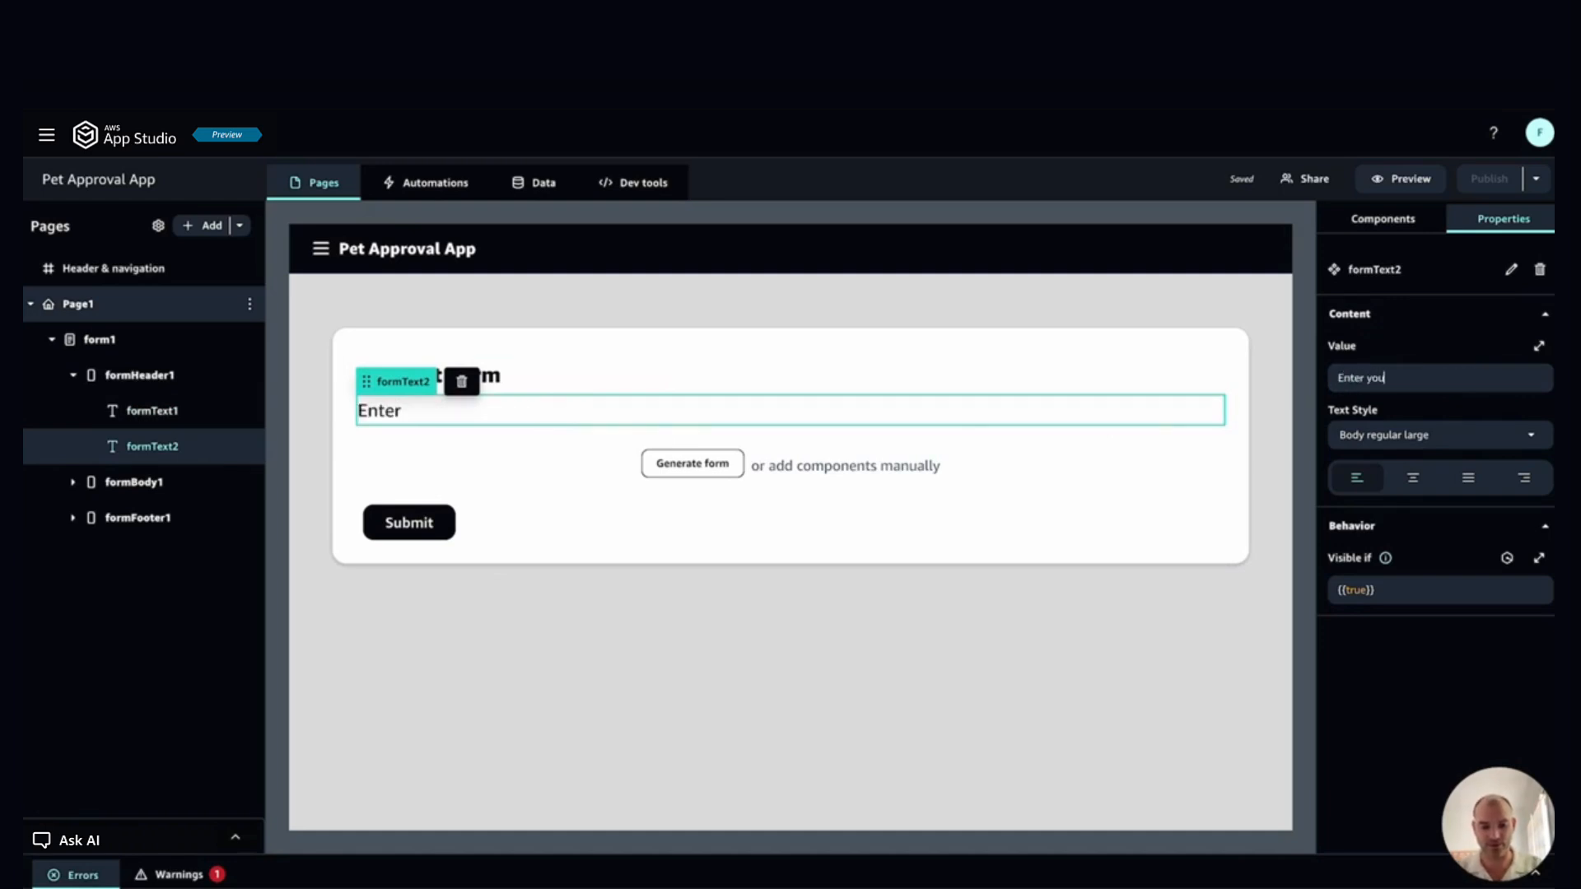
type("r pet info")
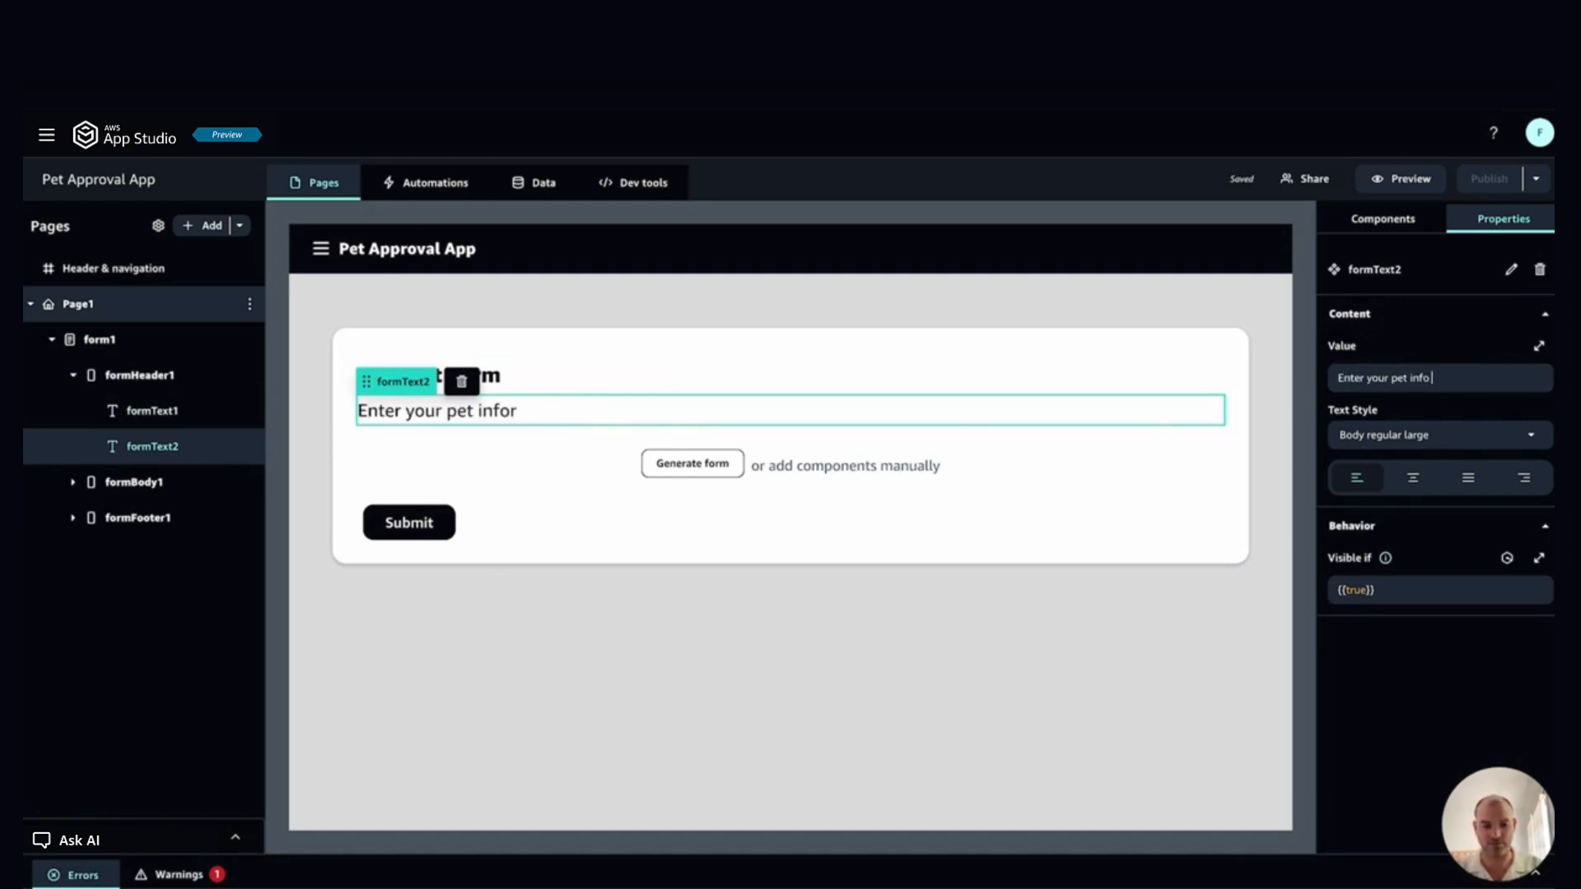
type(" below")
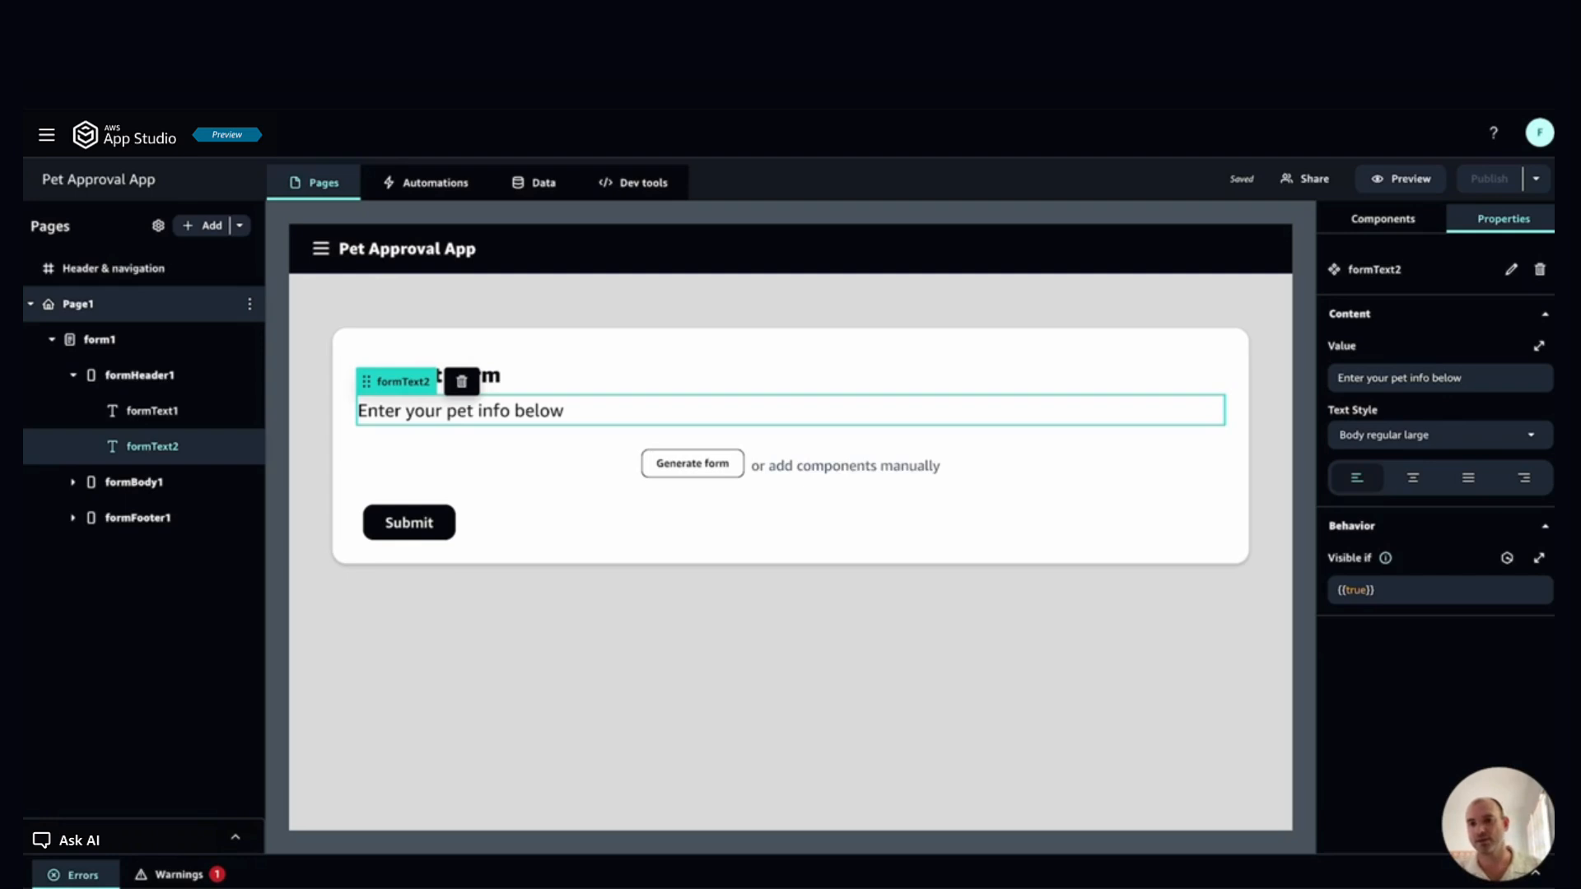
left_click(779, 593)
Step: Start generating the form fields from the Pets entity and make the ID field optional
left_click(706, 471)
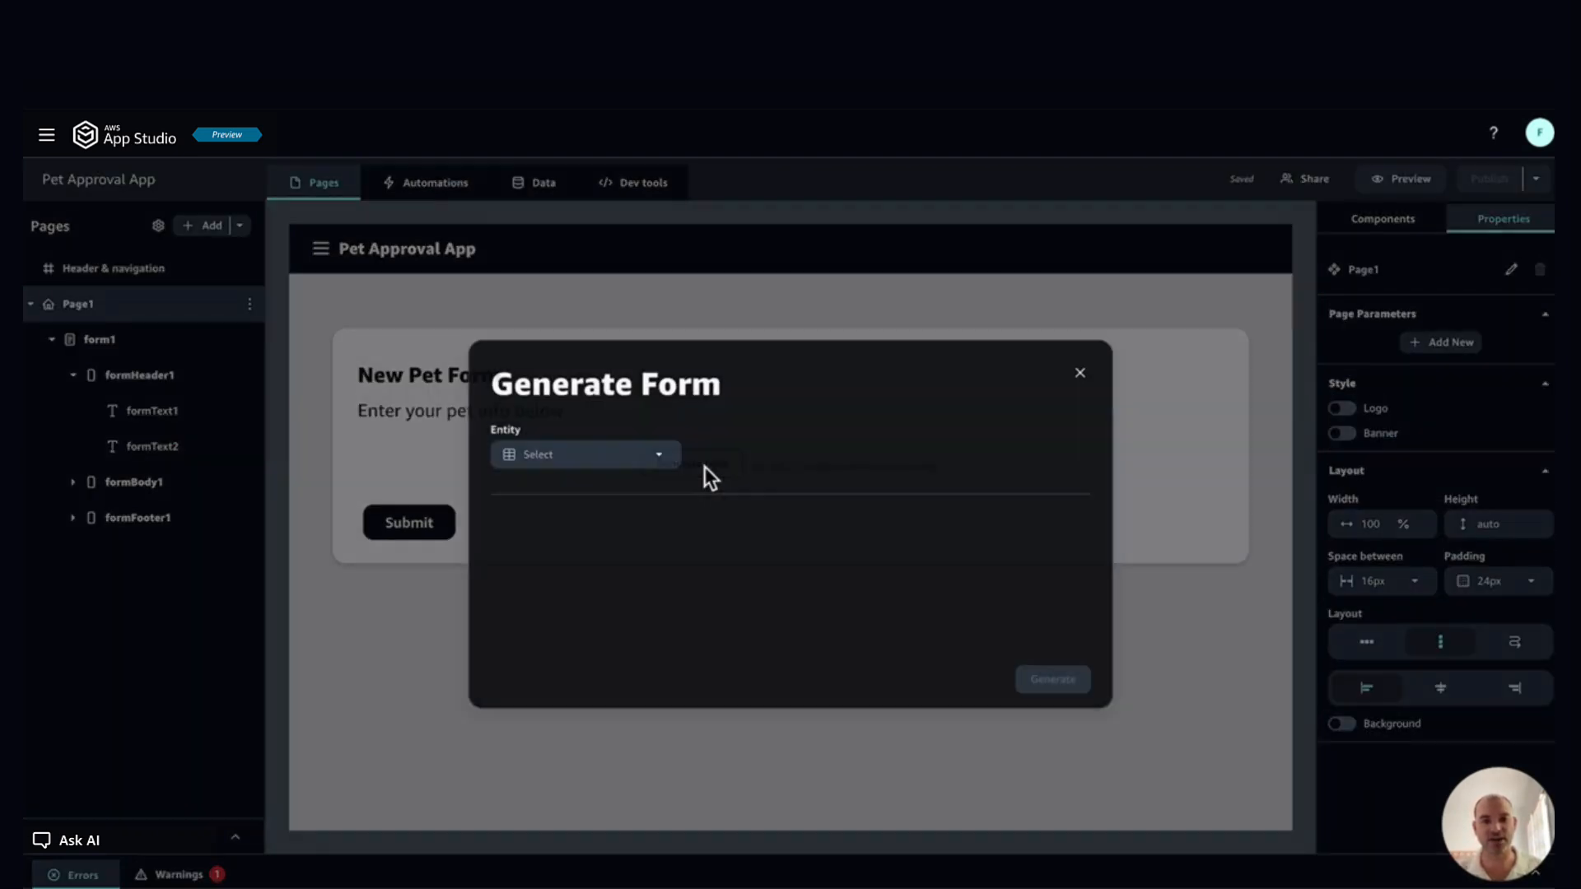
left_click(658, 463)
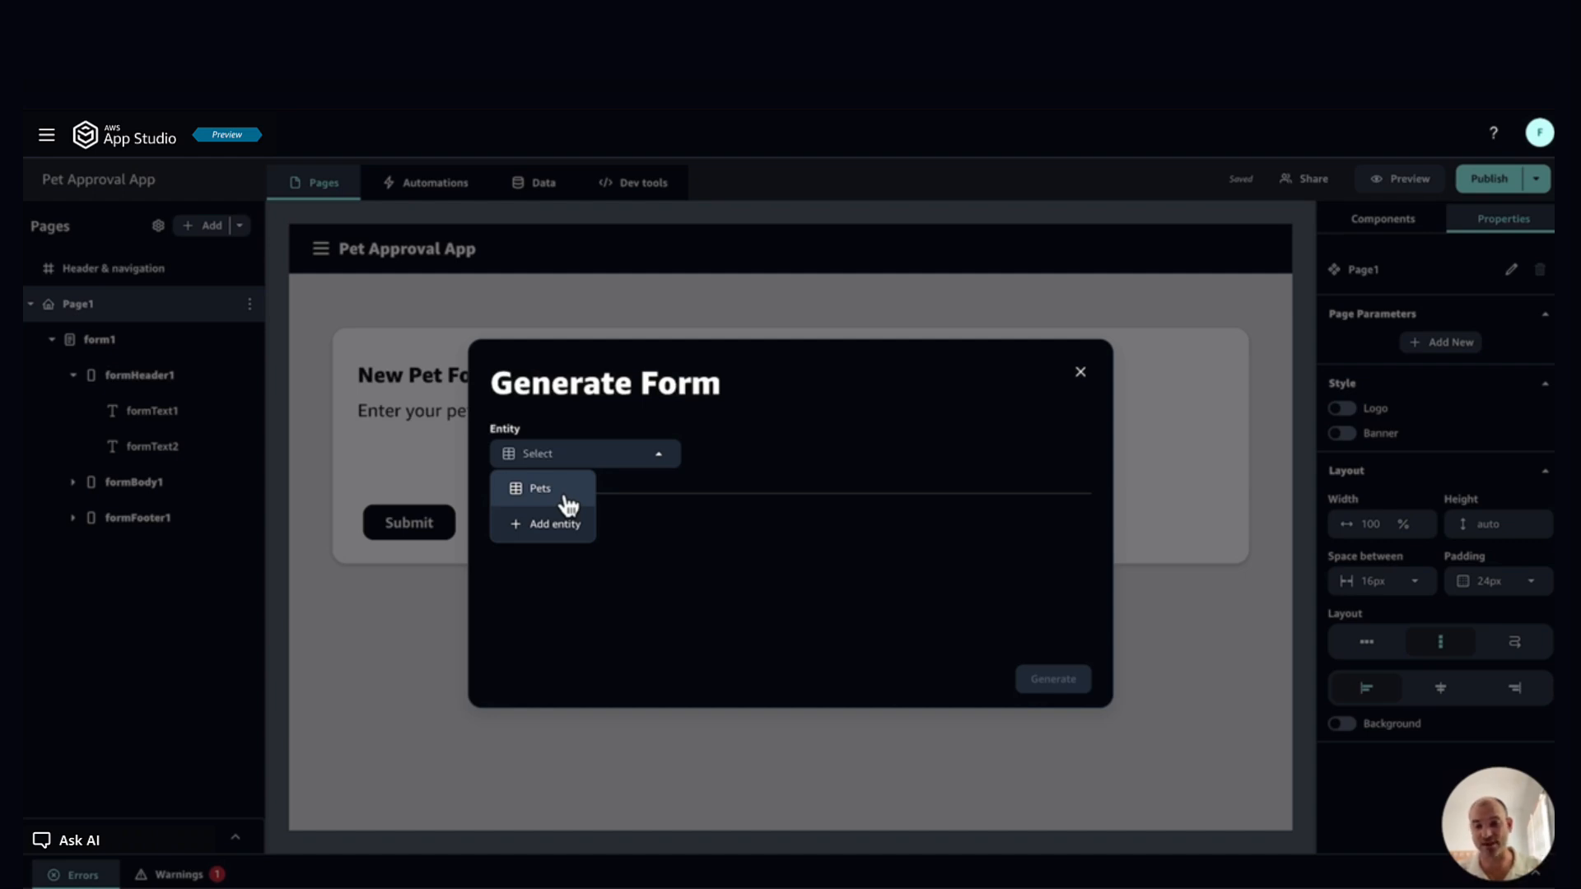
left_click(560, 491)
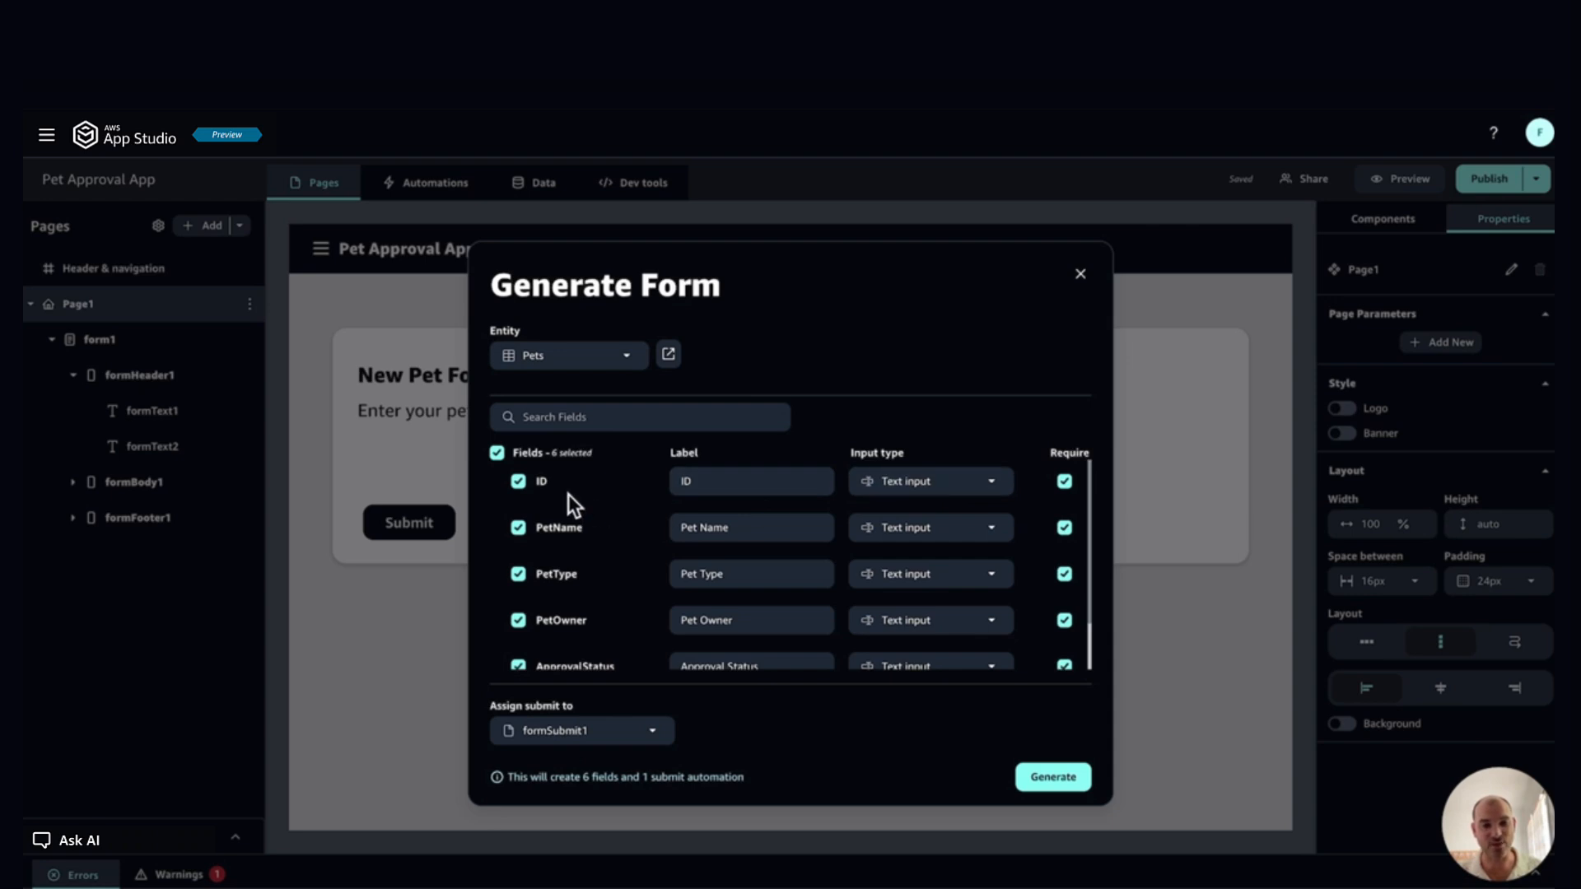
left_click(1074, 494)
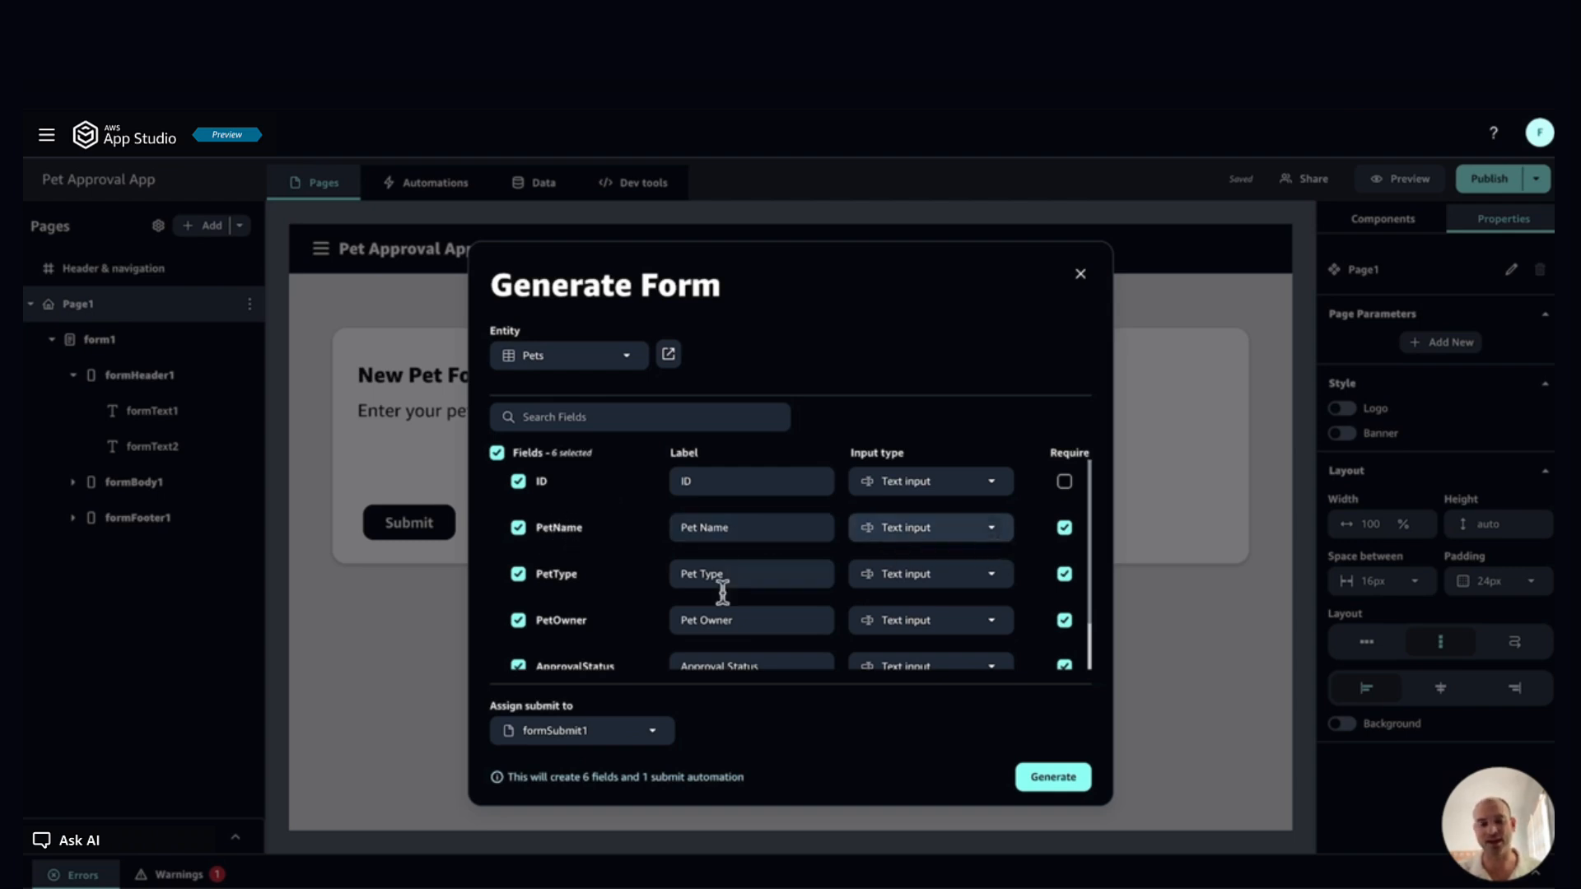
Step: Set the PetType field's input type to Single select and make the PetOwner field optional
scroll(636, 602, "down", 1)
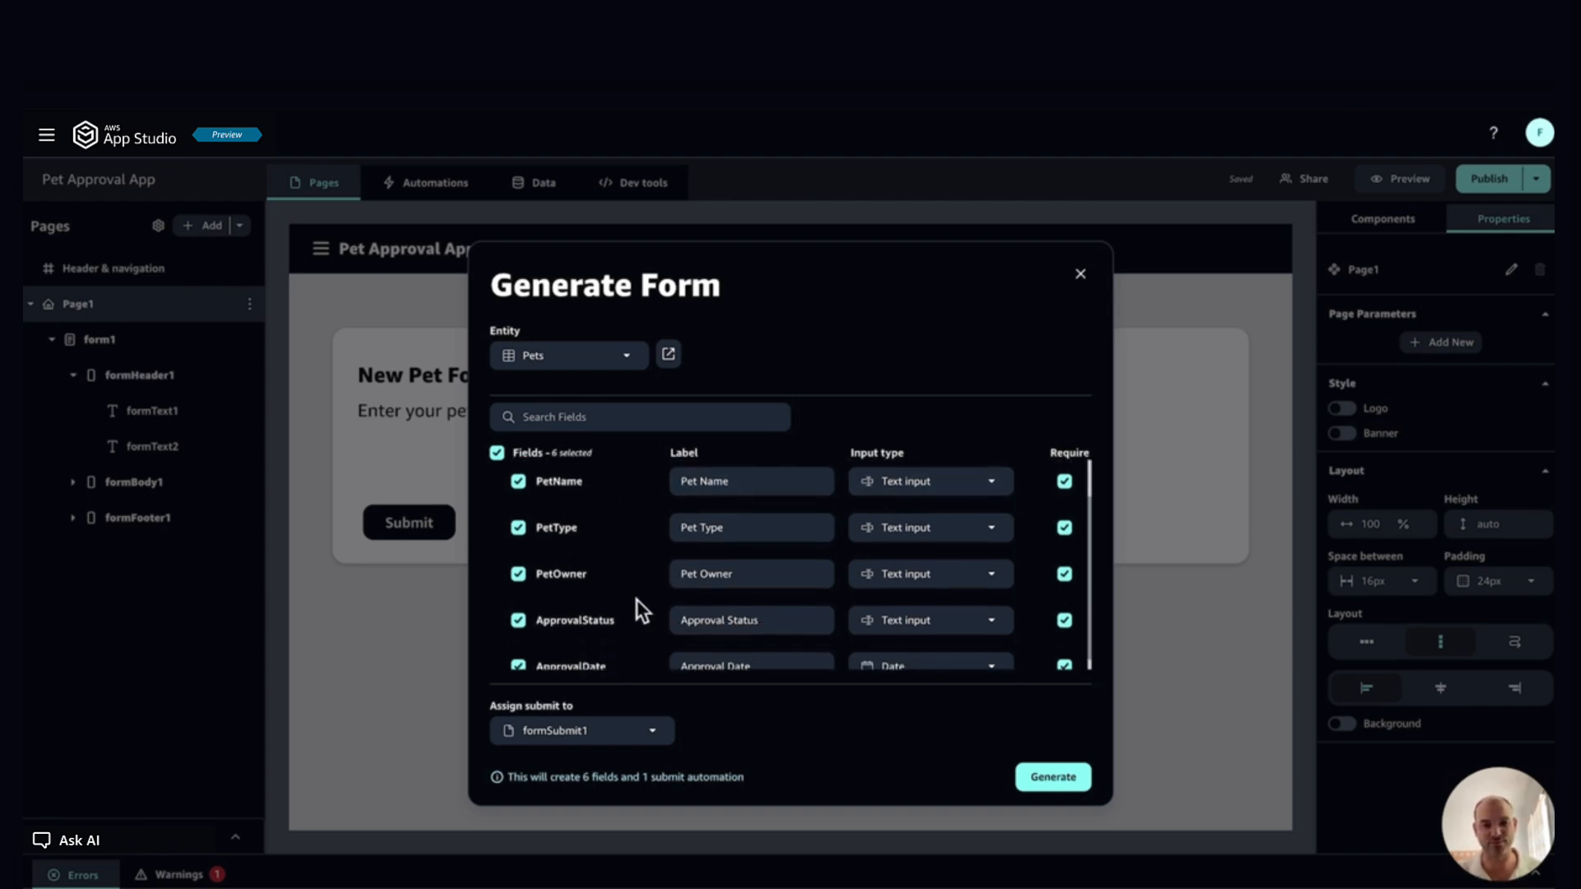
left_click(951, 531)
scroll(964, 644, "down", 8)
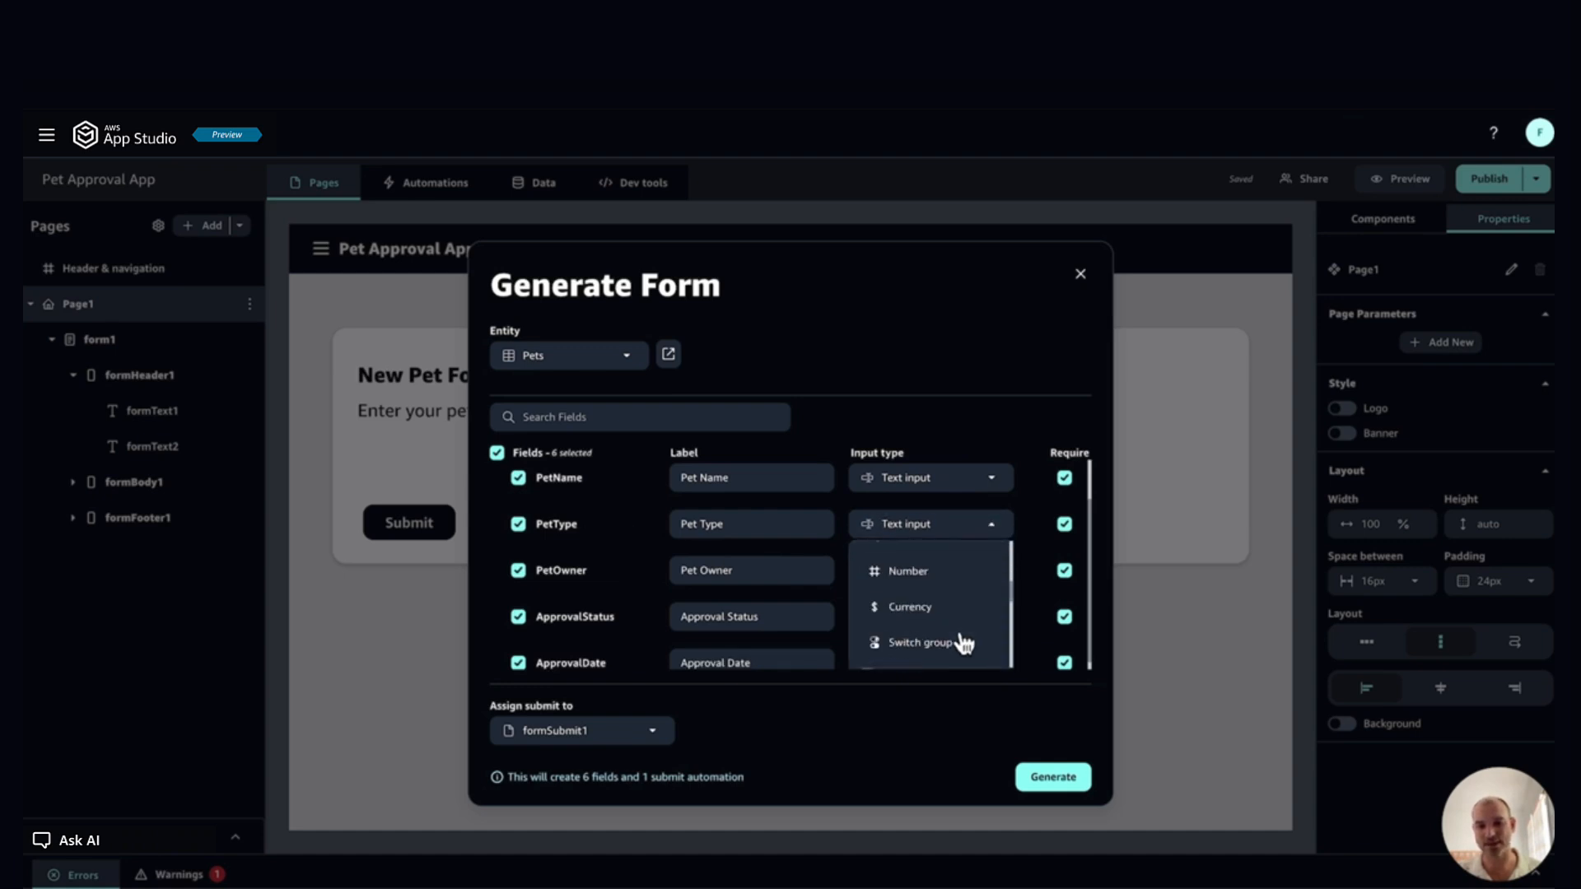
scroll(960, 638, "down", 3)
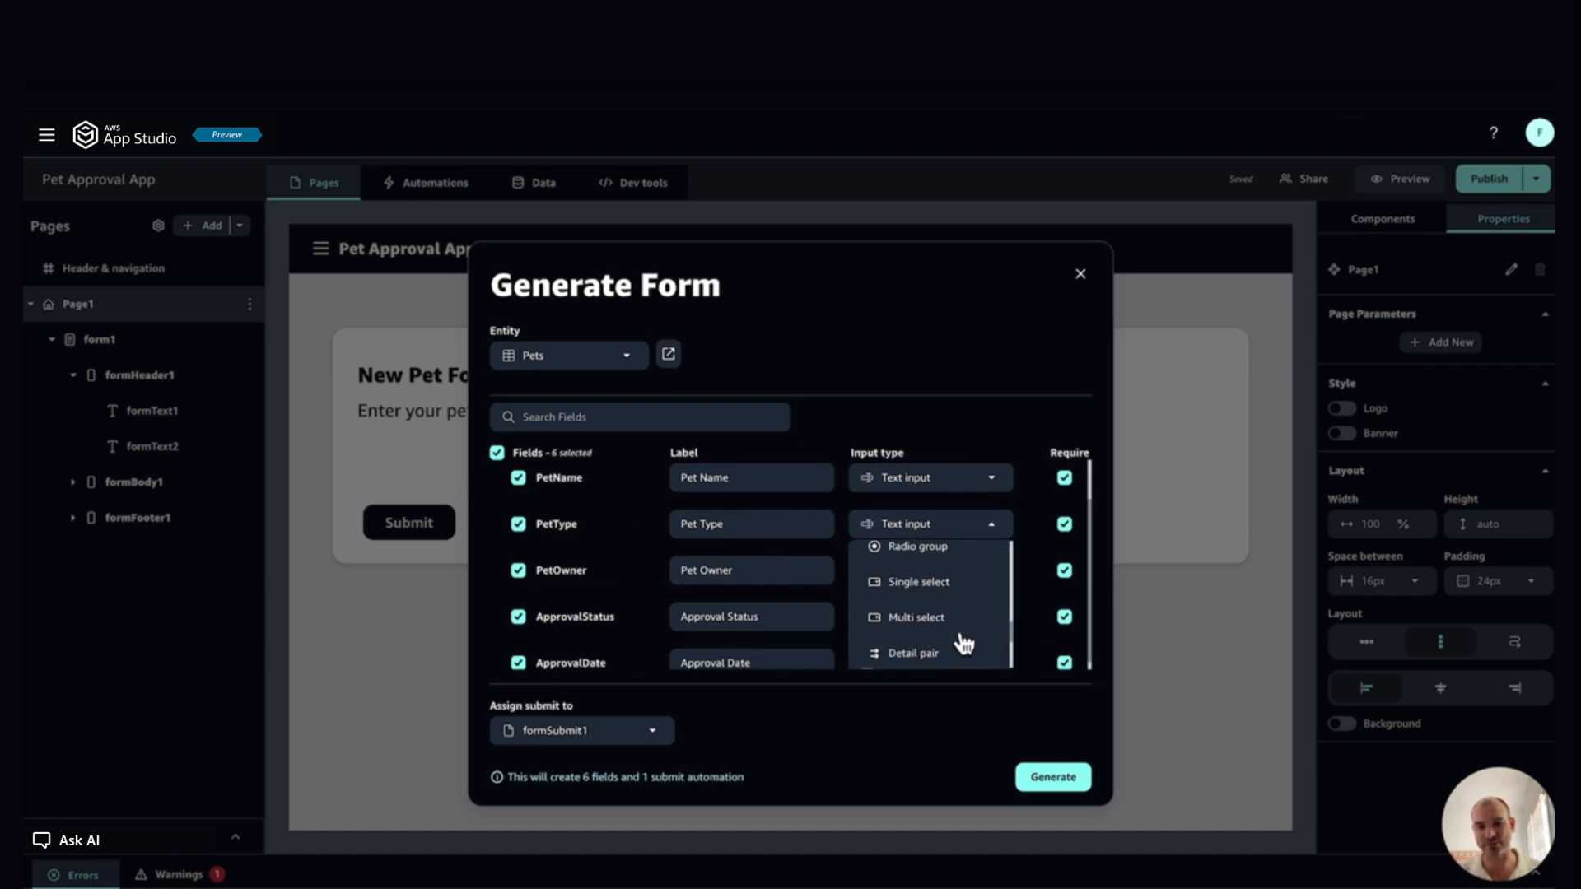
left_click(945, 585)
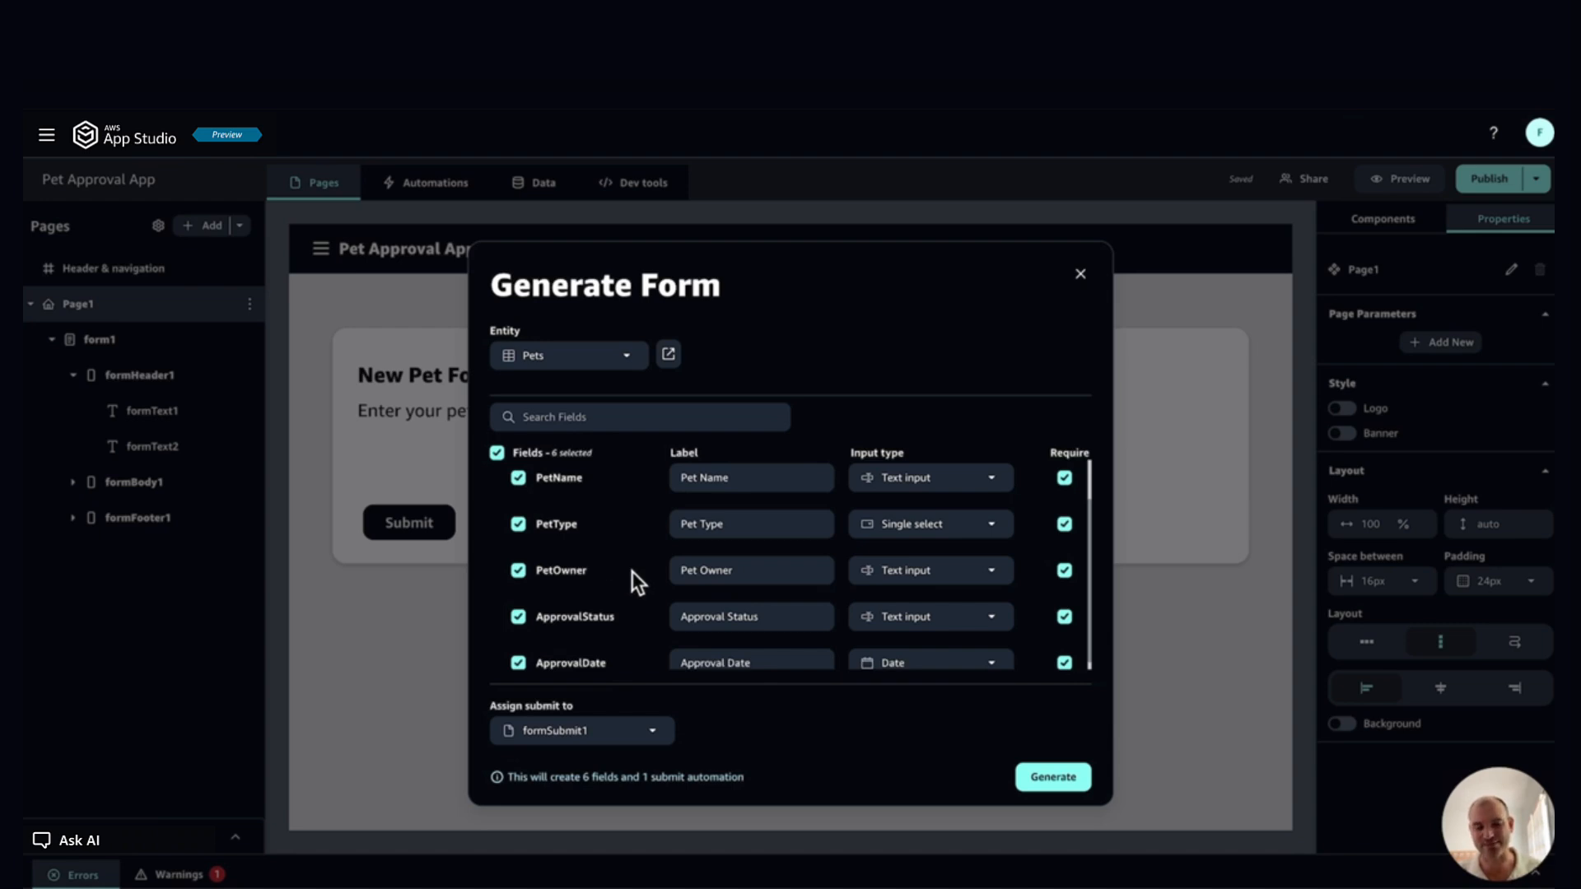
scroll(631, 572, "down", 1)
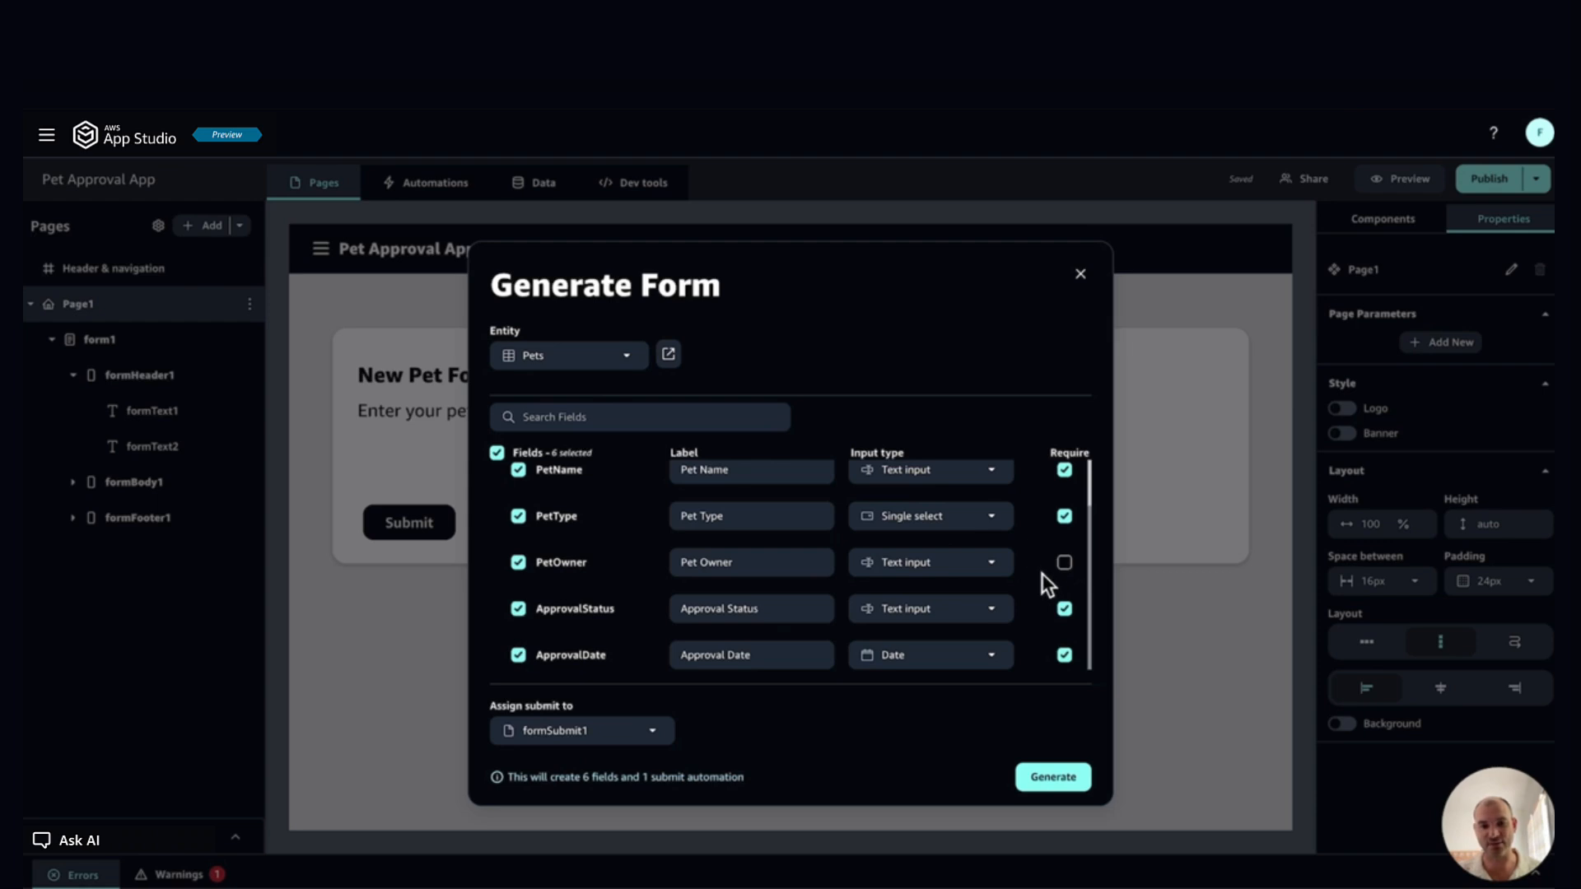
scroll(1041, 573, "up", 1)
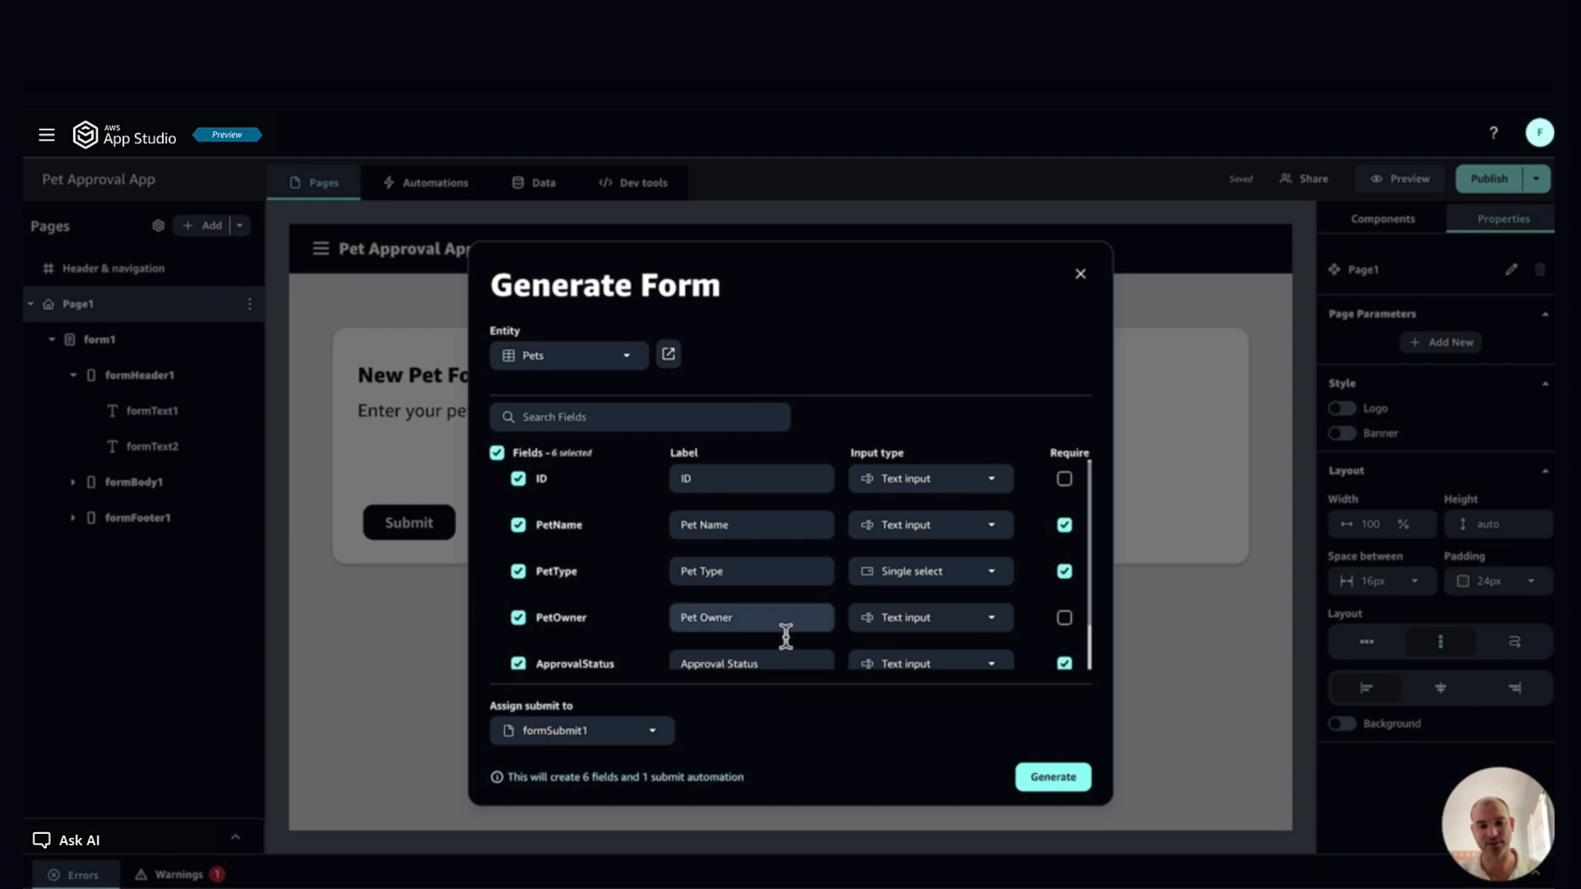
Step: Exclude the ApprovalStatus and ApprovalDate fields and generate the form
scroll(1055, 634, "down", 1)
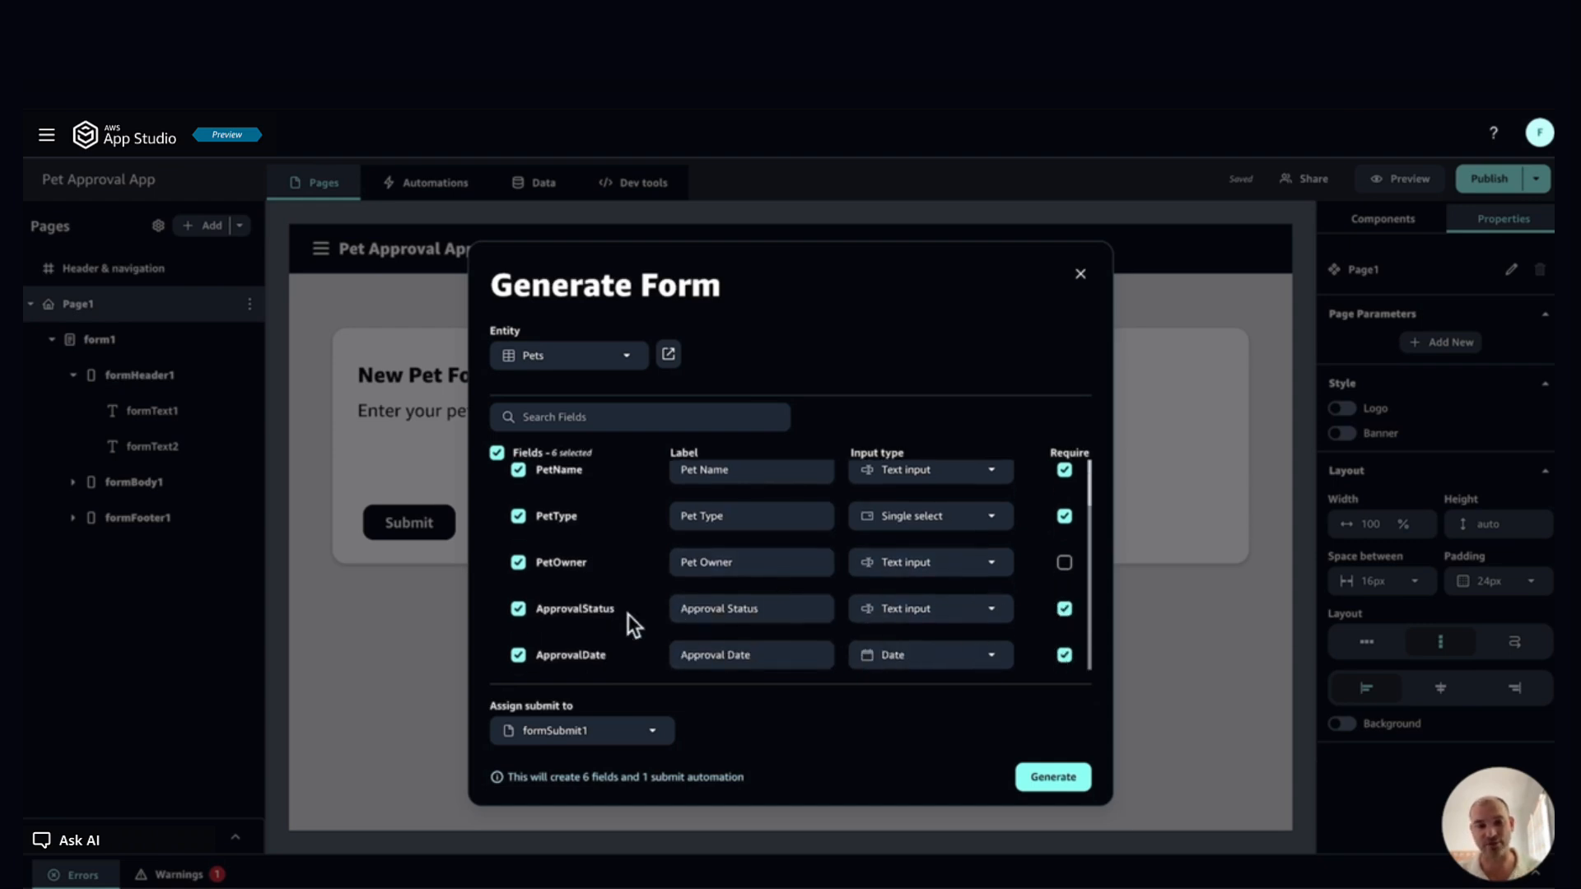
left_click(522, 613)
left_click(519, 656)
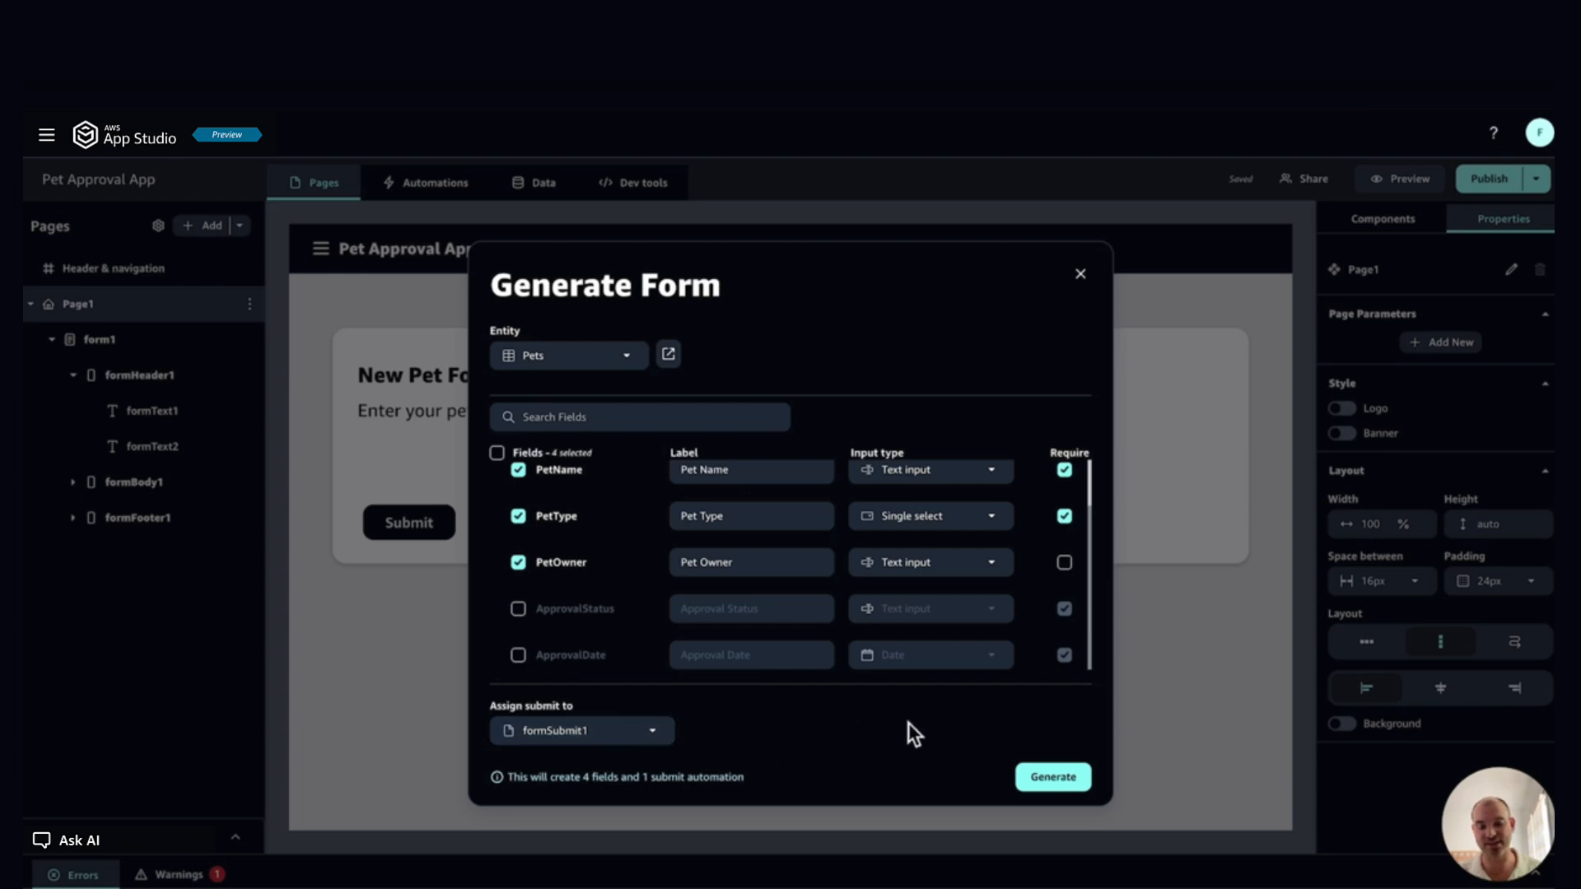
left_click(1053, 777)
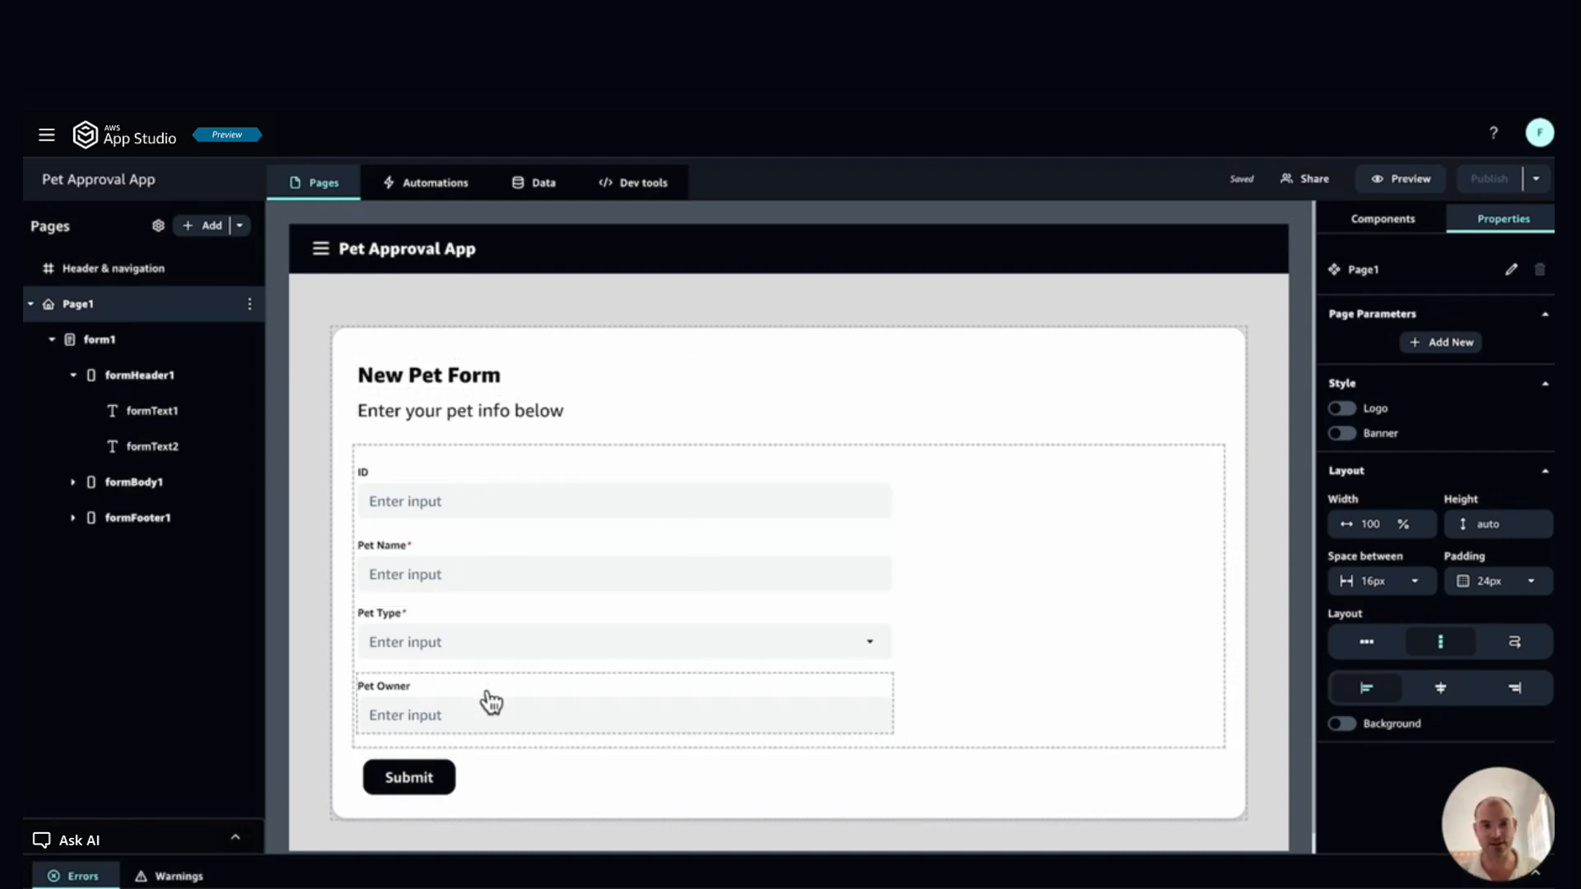
Step: Set the value of the form's ID input to the expression {{uuid()}}
left_click(556, 522)
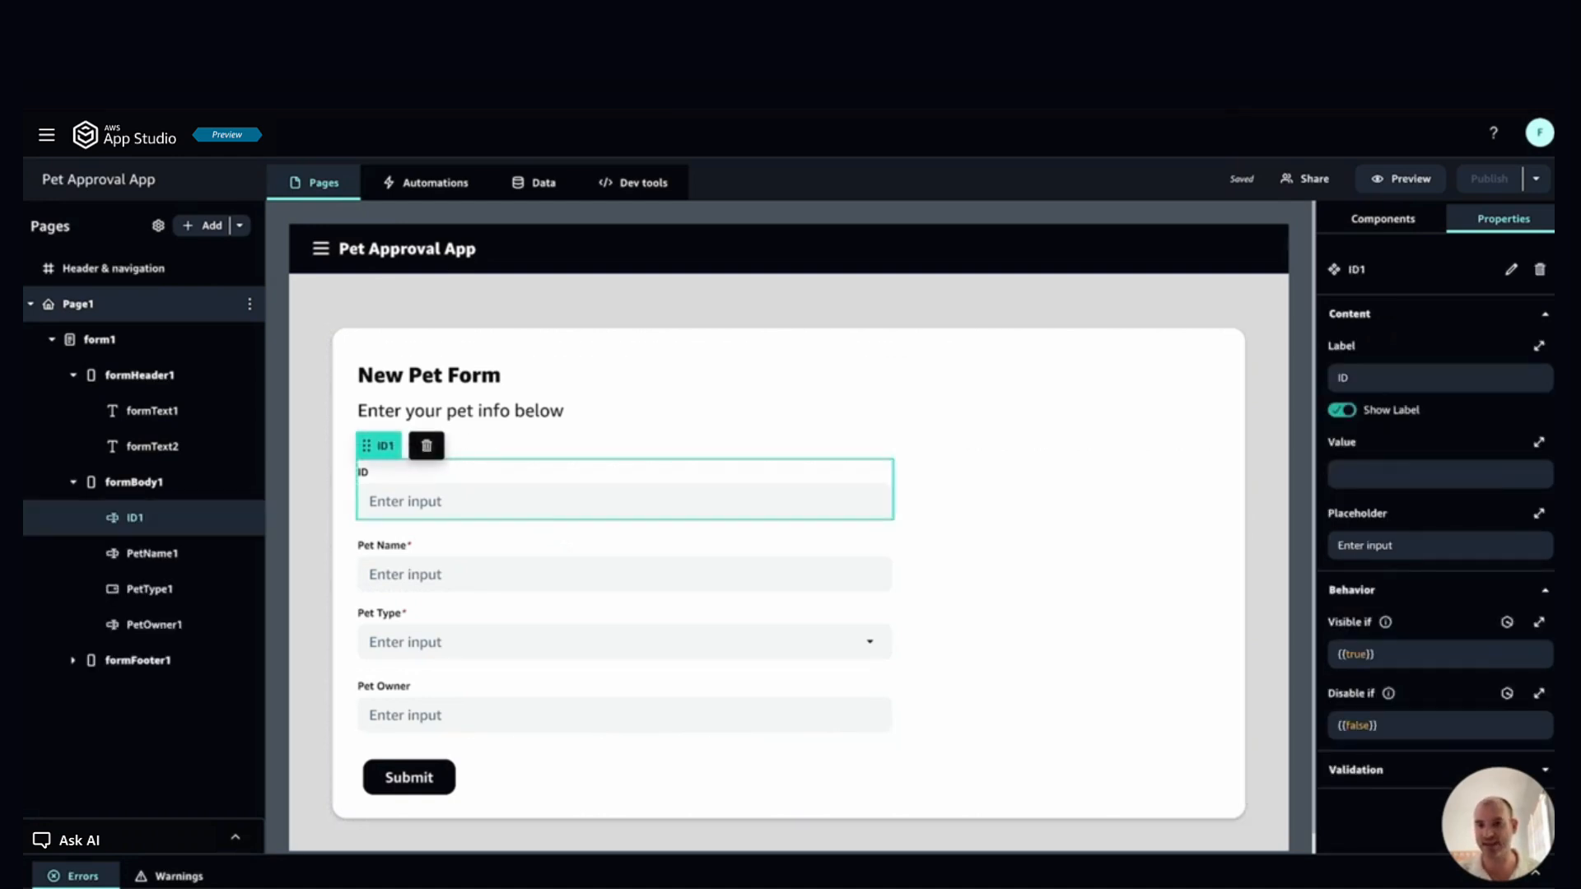
left_click(1406, 484)
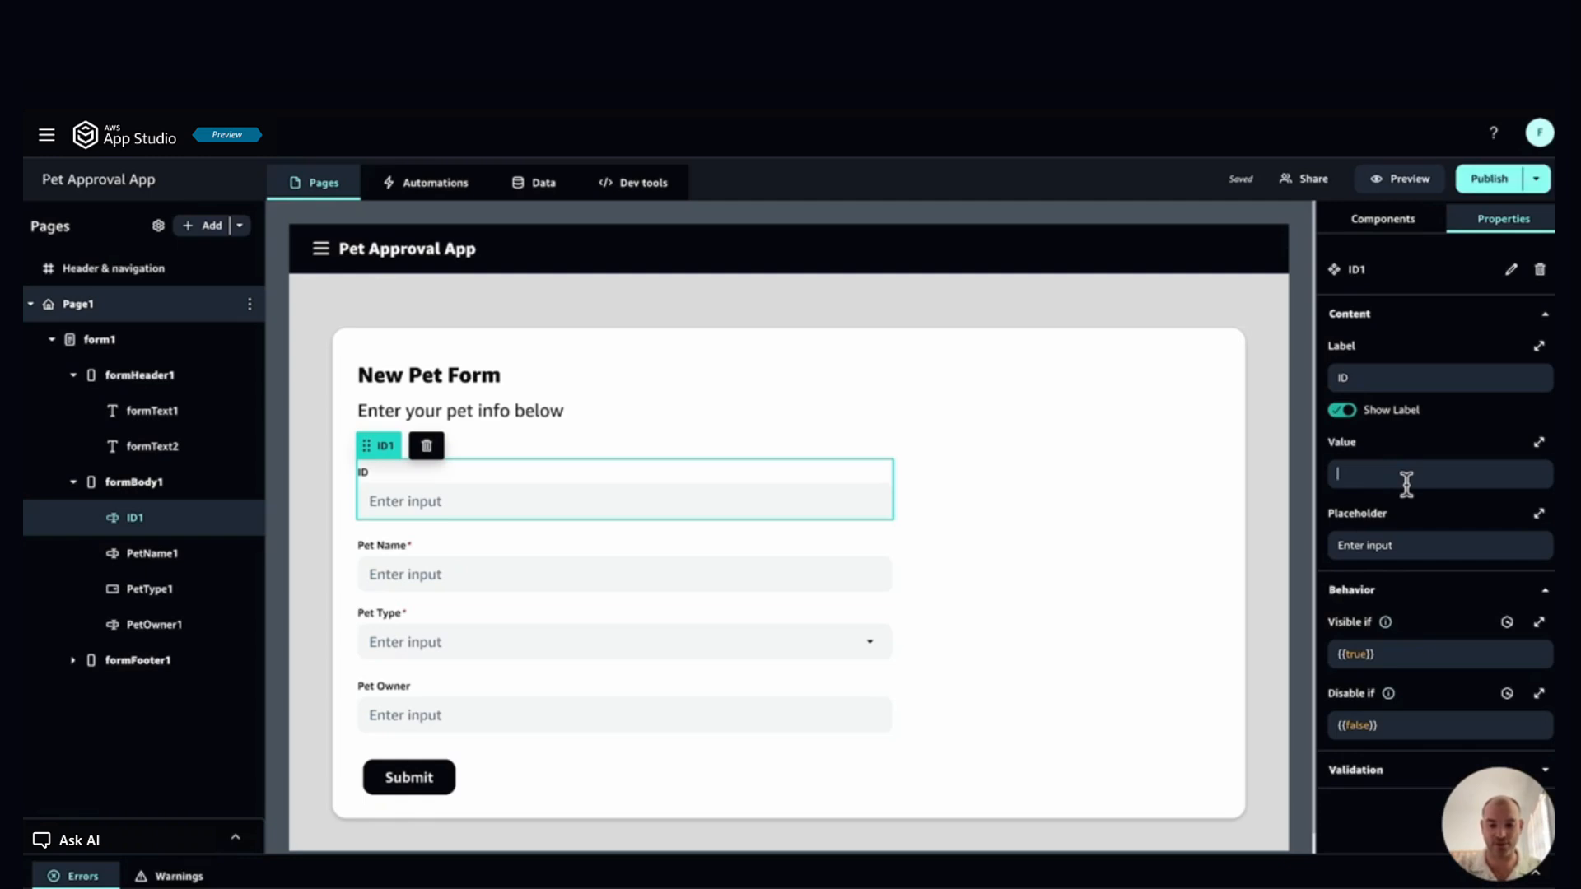
type("{{")
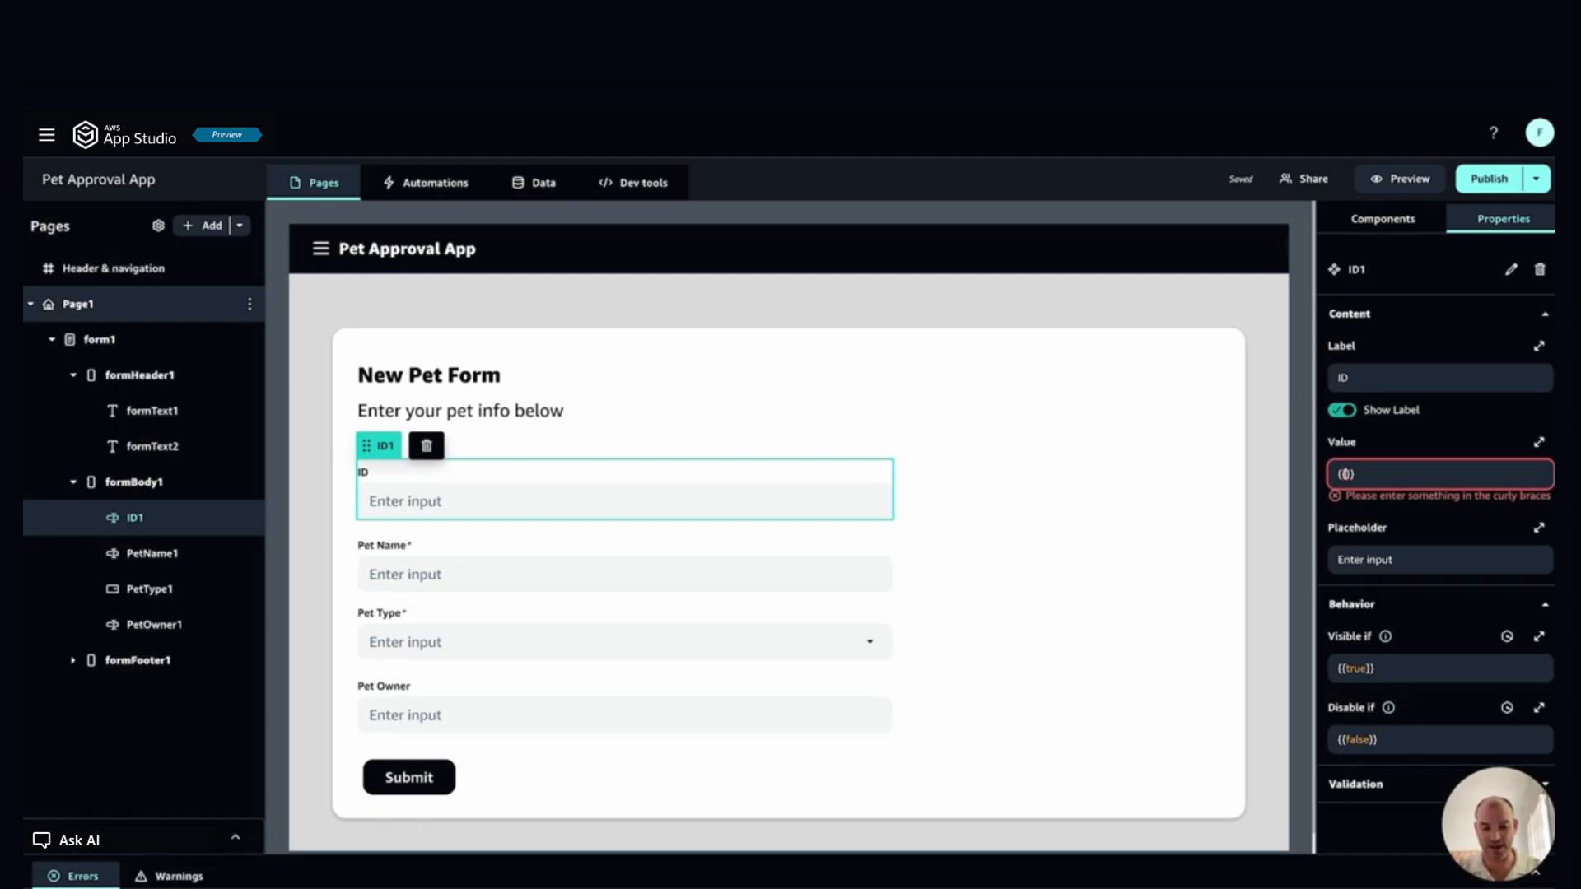
type("uuid")
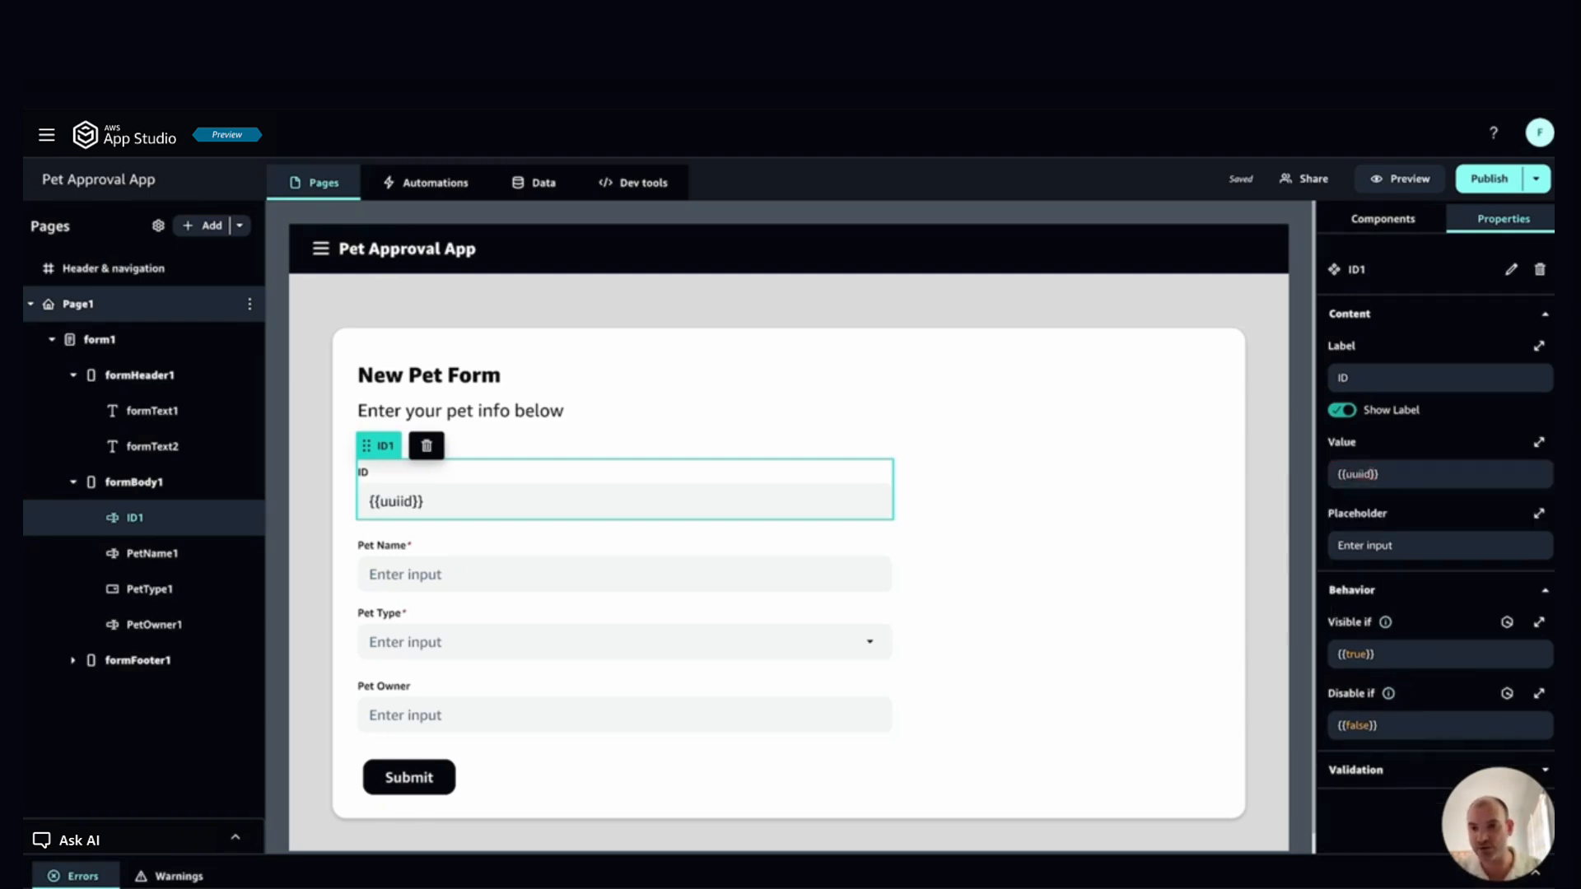
key("BackSpace")
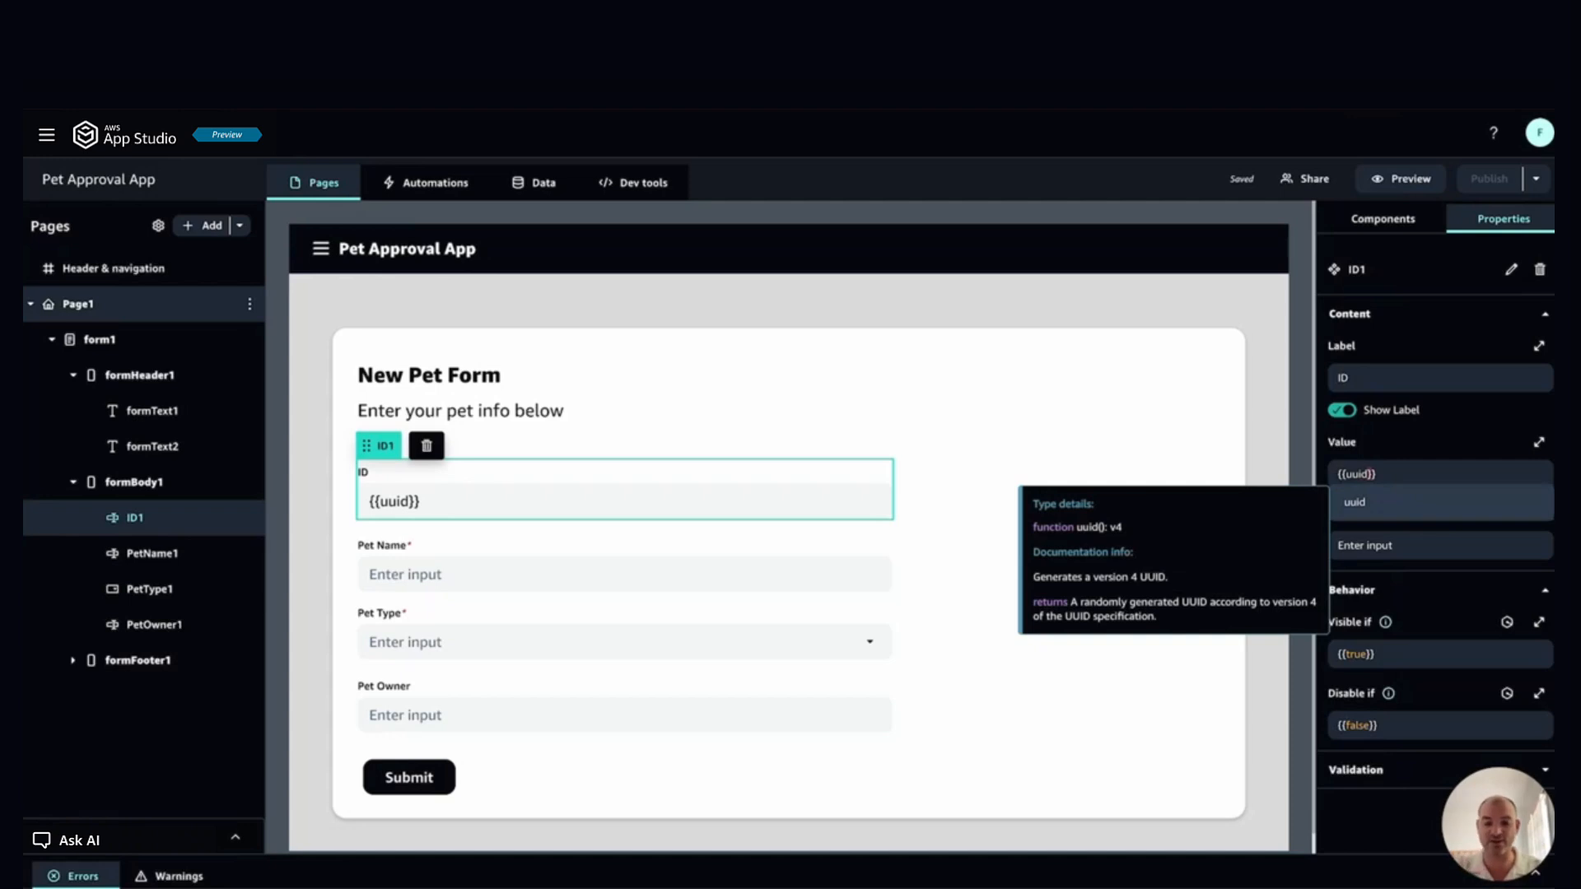
key("Return")
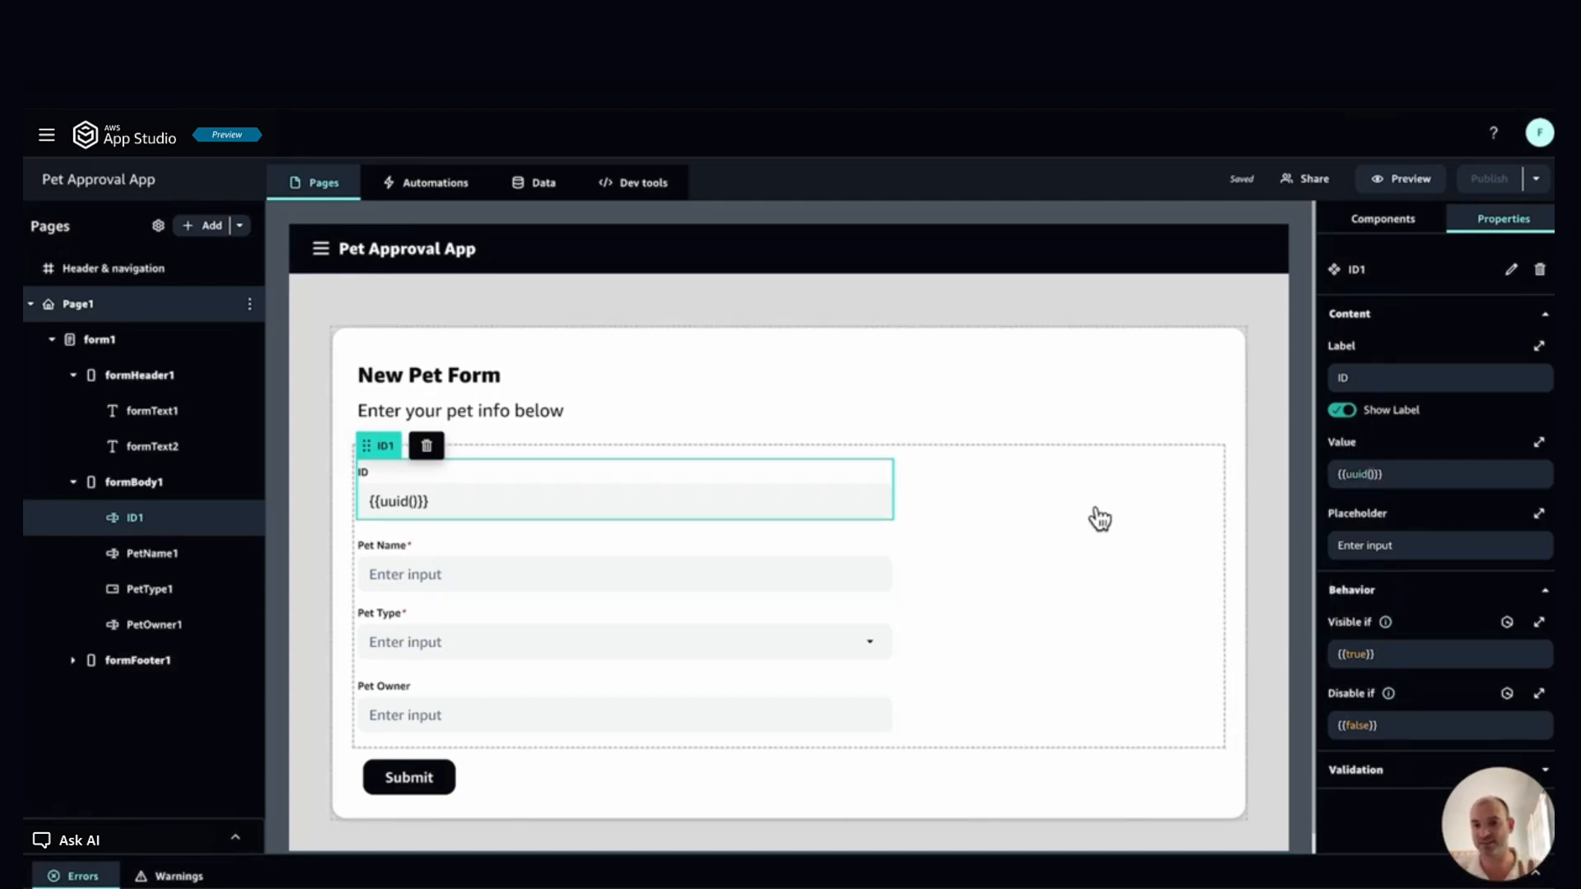
Step: Change the Pet Name input's placeholder to "Benny"
left_click(704, 589)
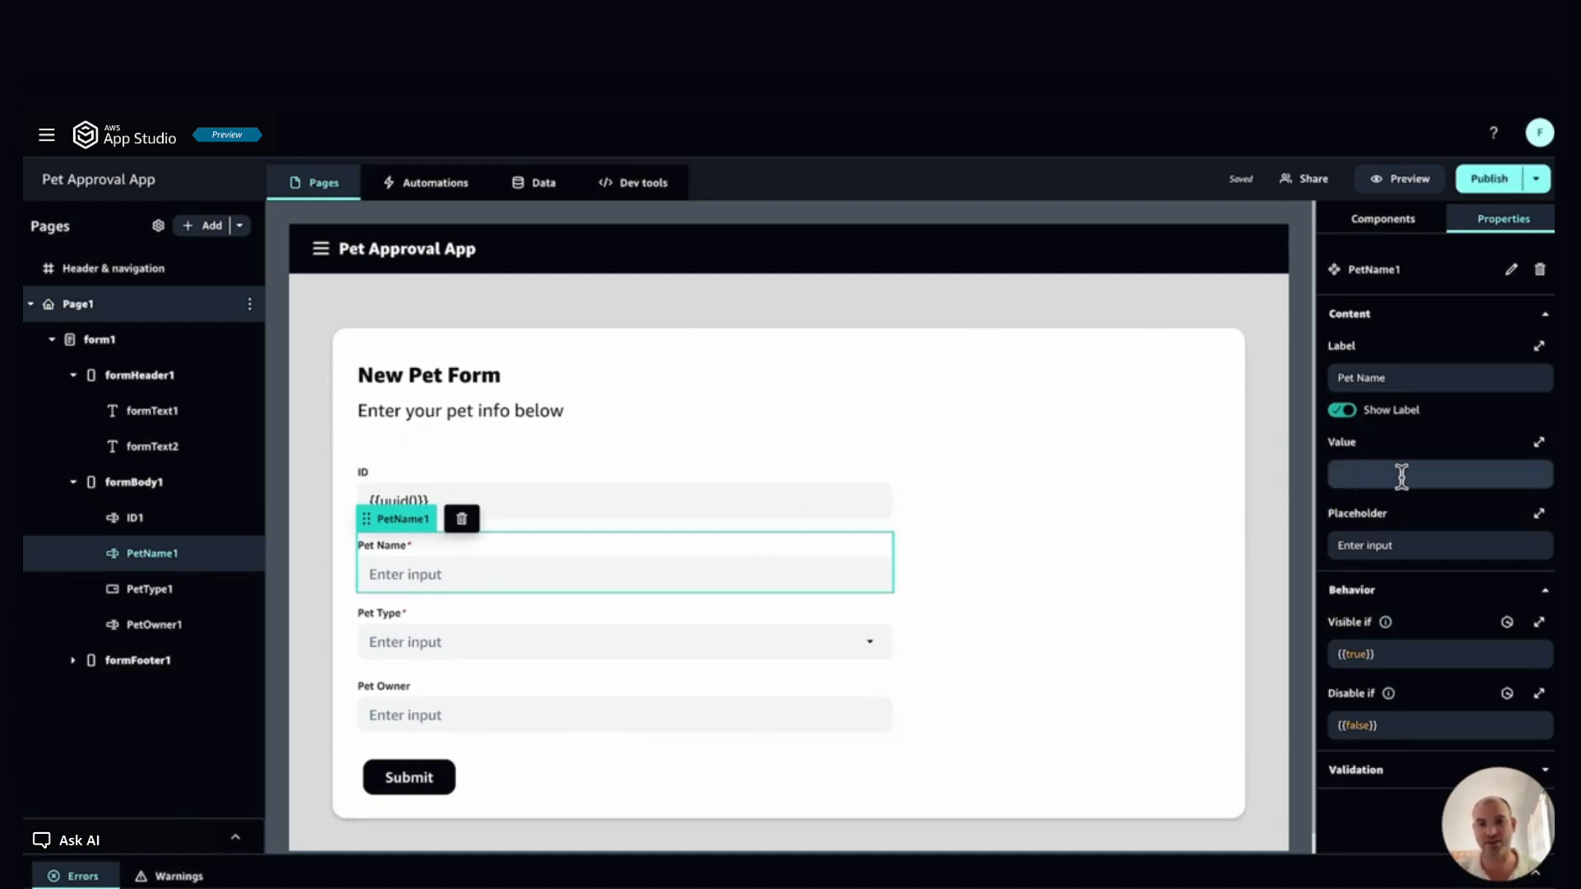
left_click_drag(1436, 546, 1307, 555)
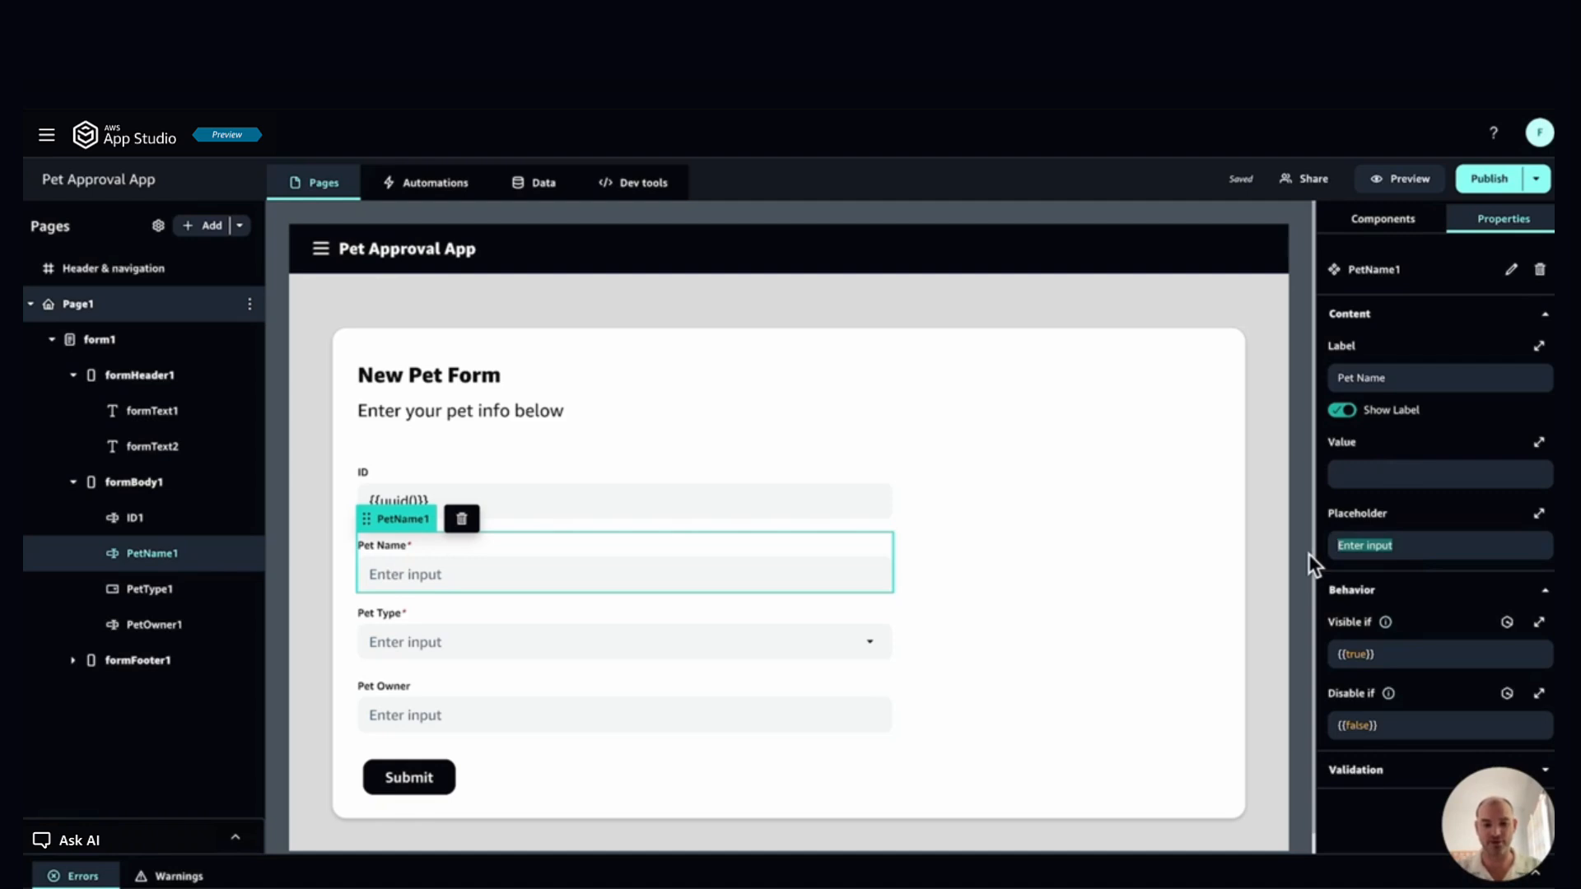
type("Benny")
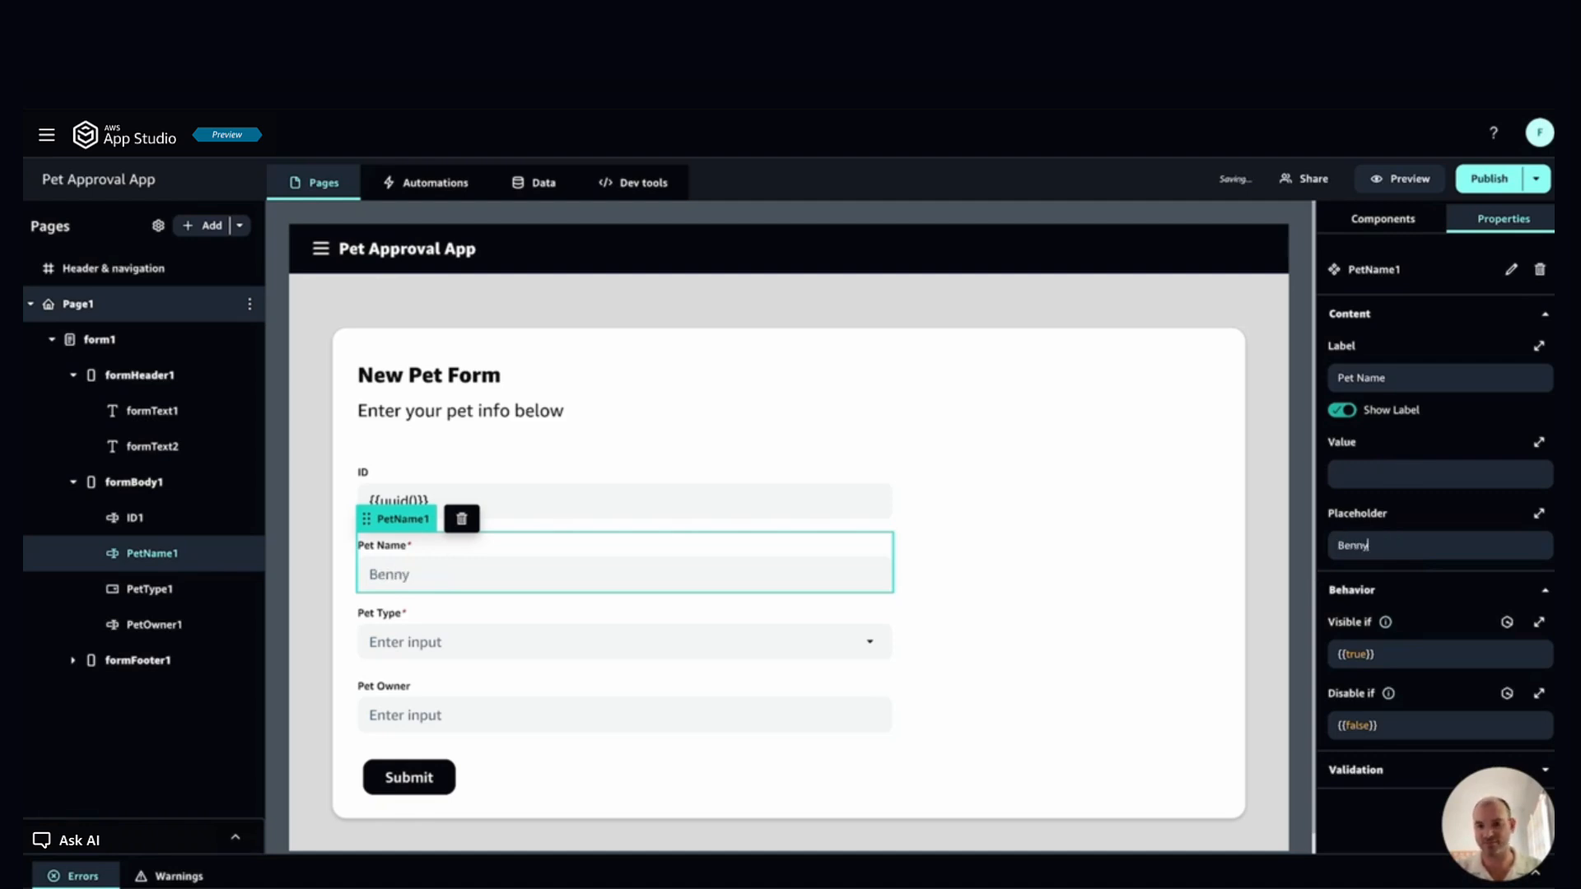
left_click(1001, 615)
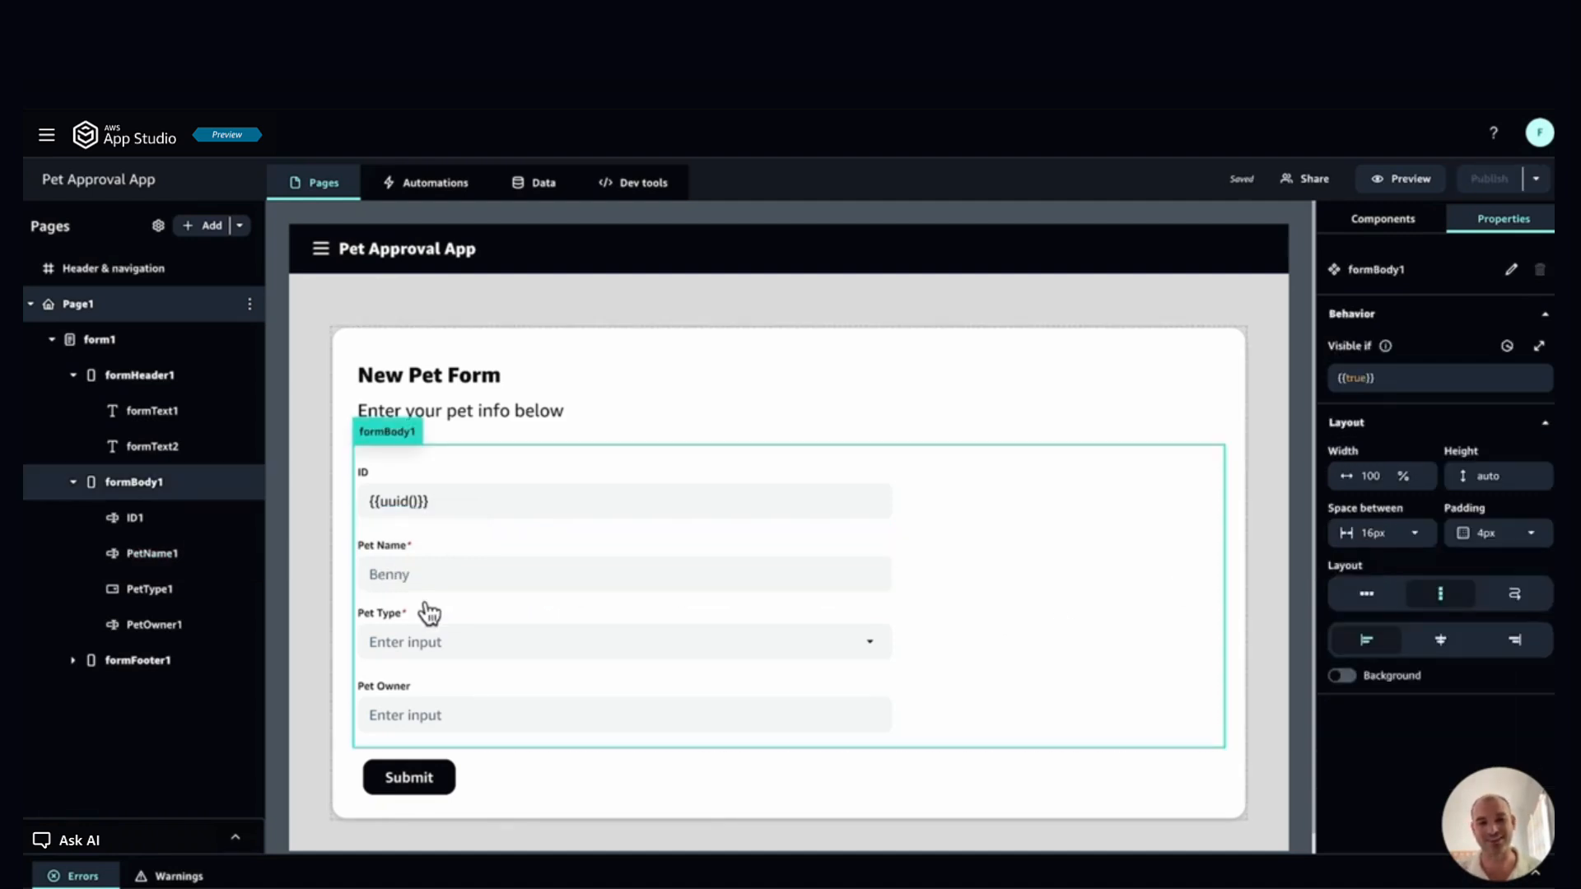
Step: Change the value of the Pet Type dropdown's first option to "Dog"
left_click(448, 646)
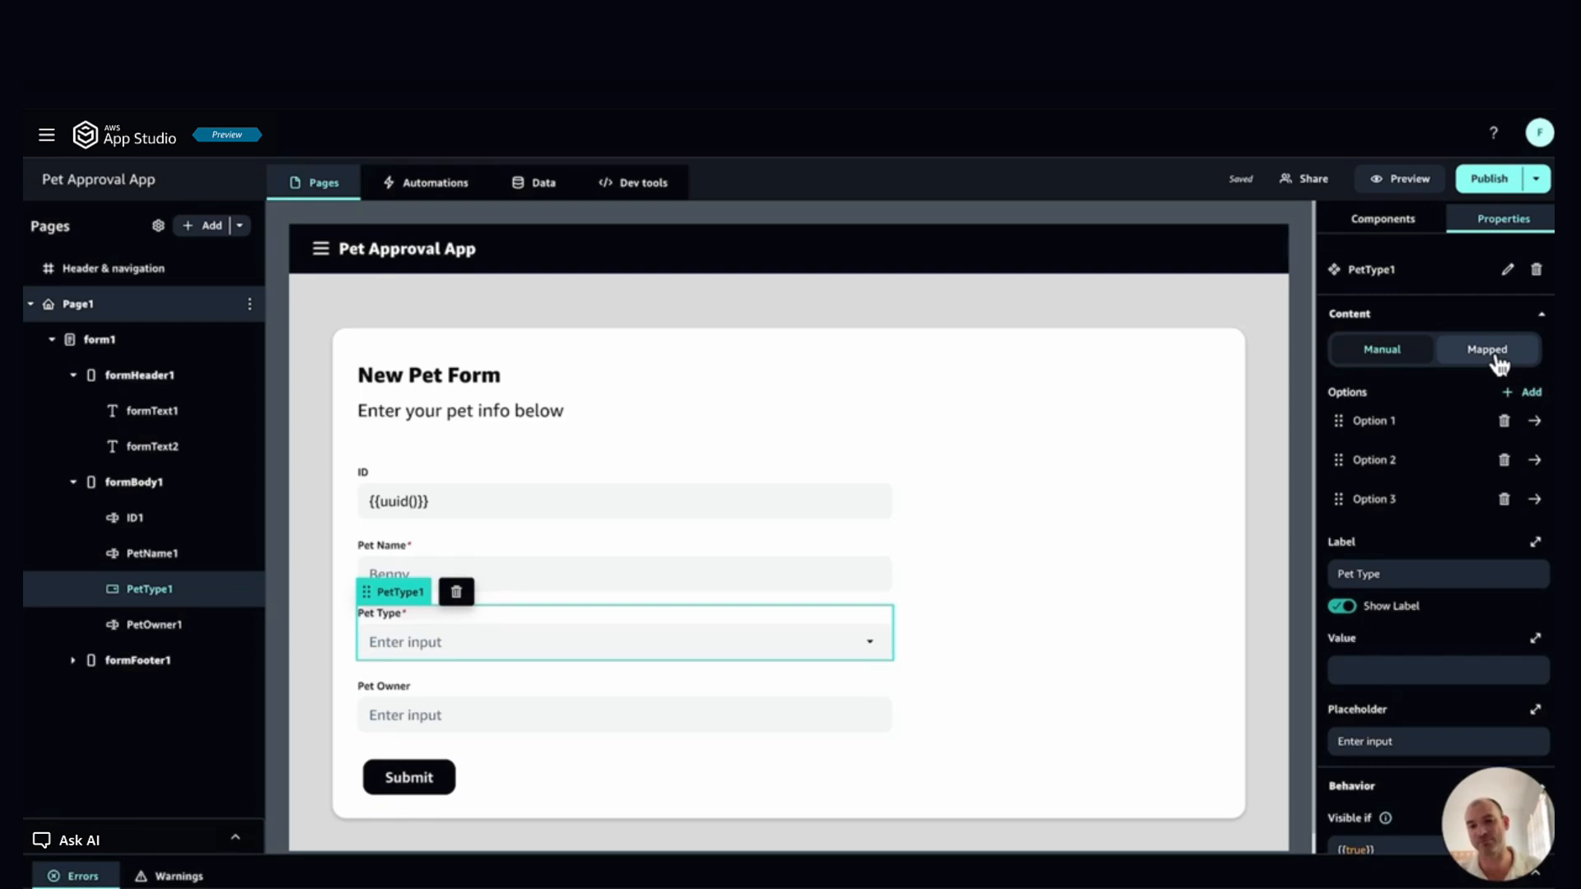
left_click(1536, 425)
left_click_drag(1404, 300, 1312, 298)
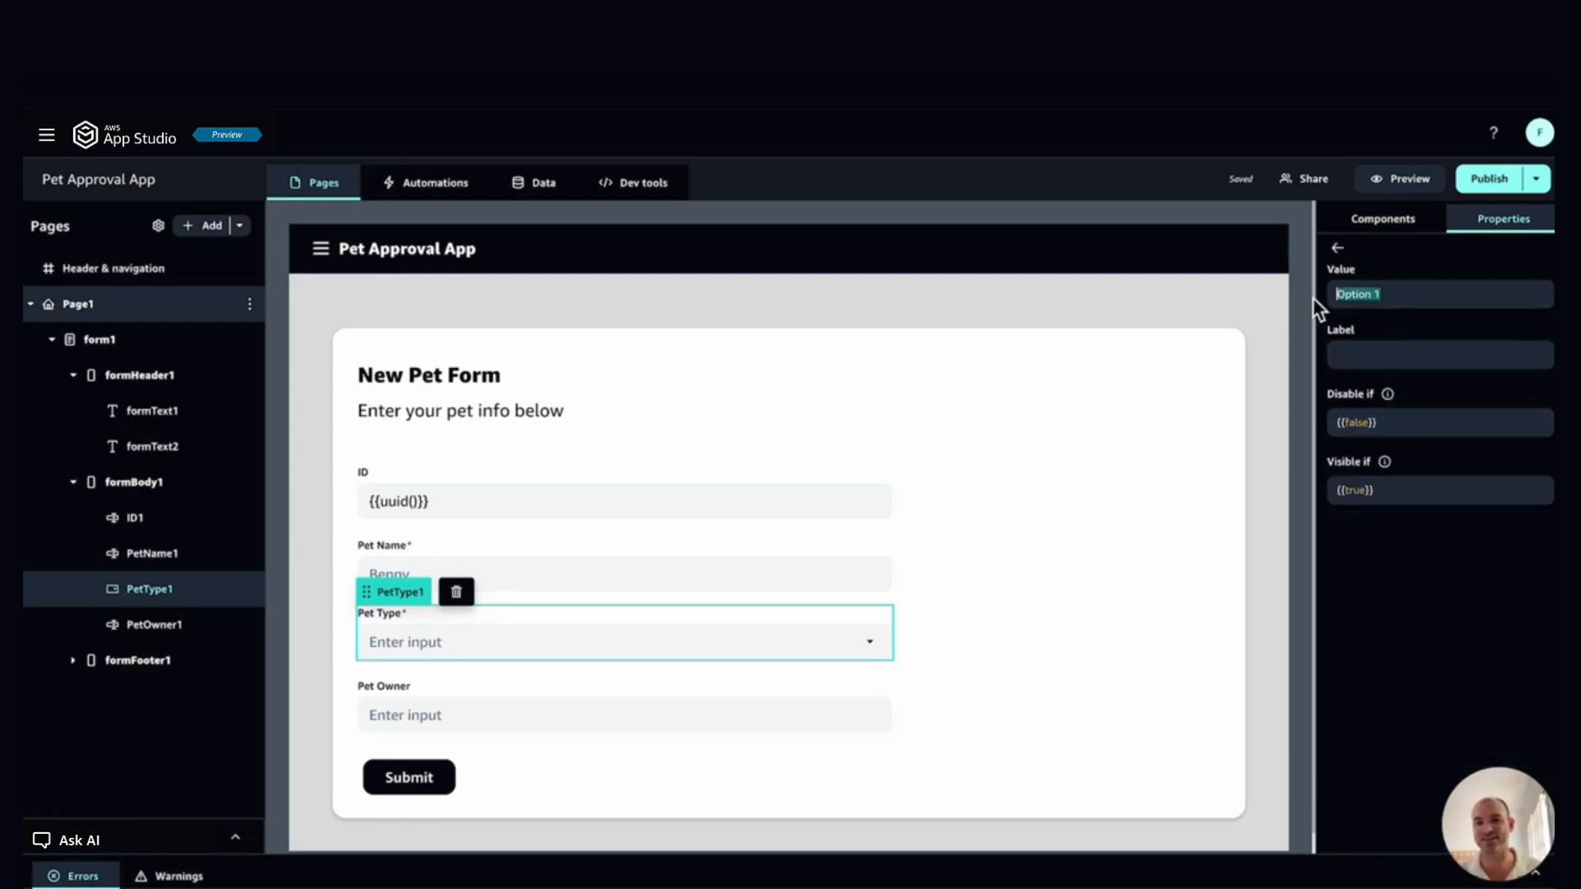
type("Dog")
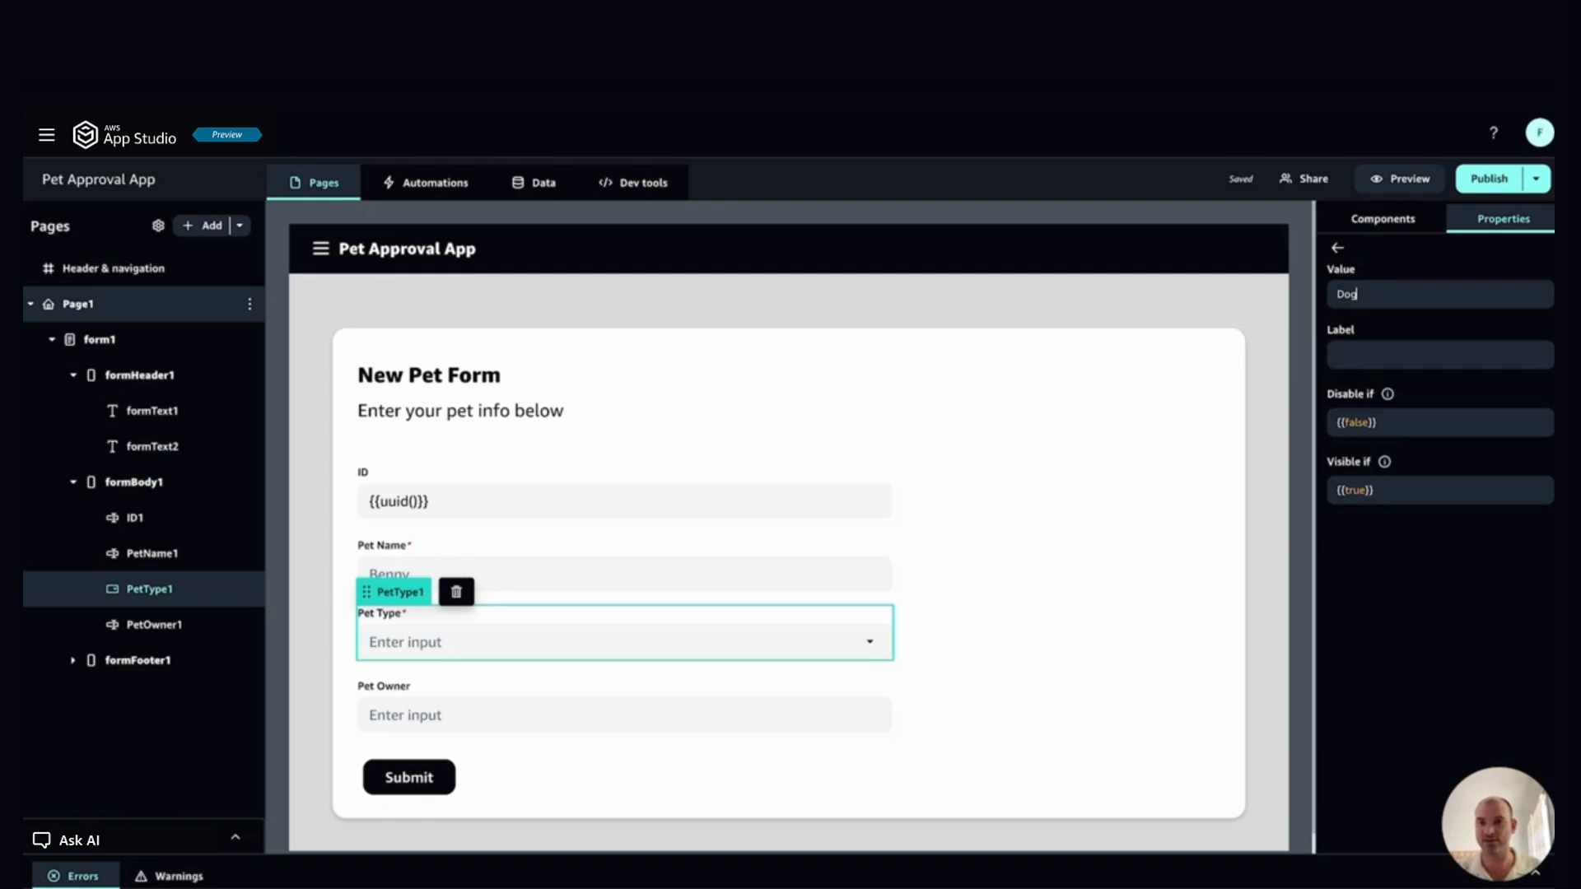
left_click(1340, 248)
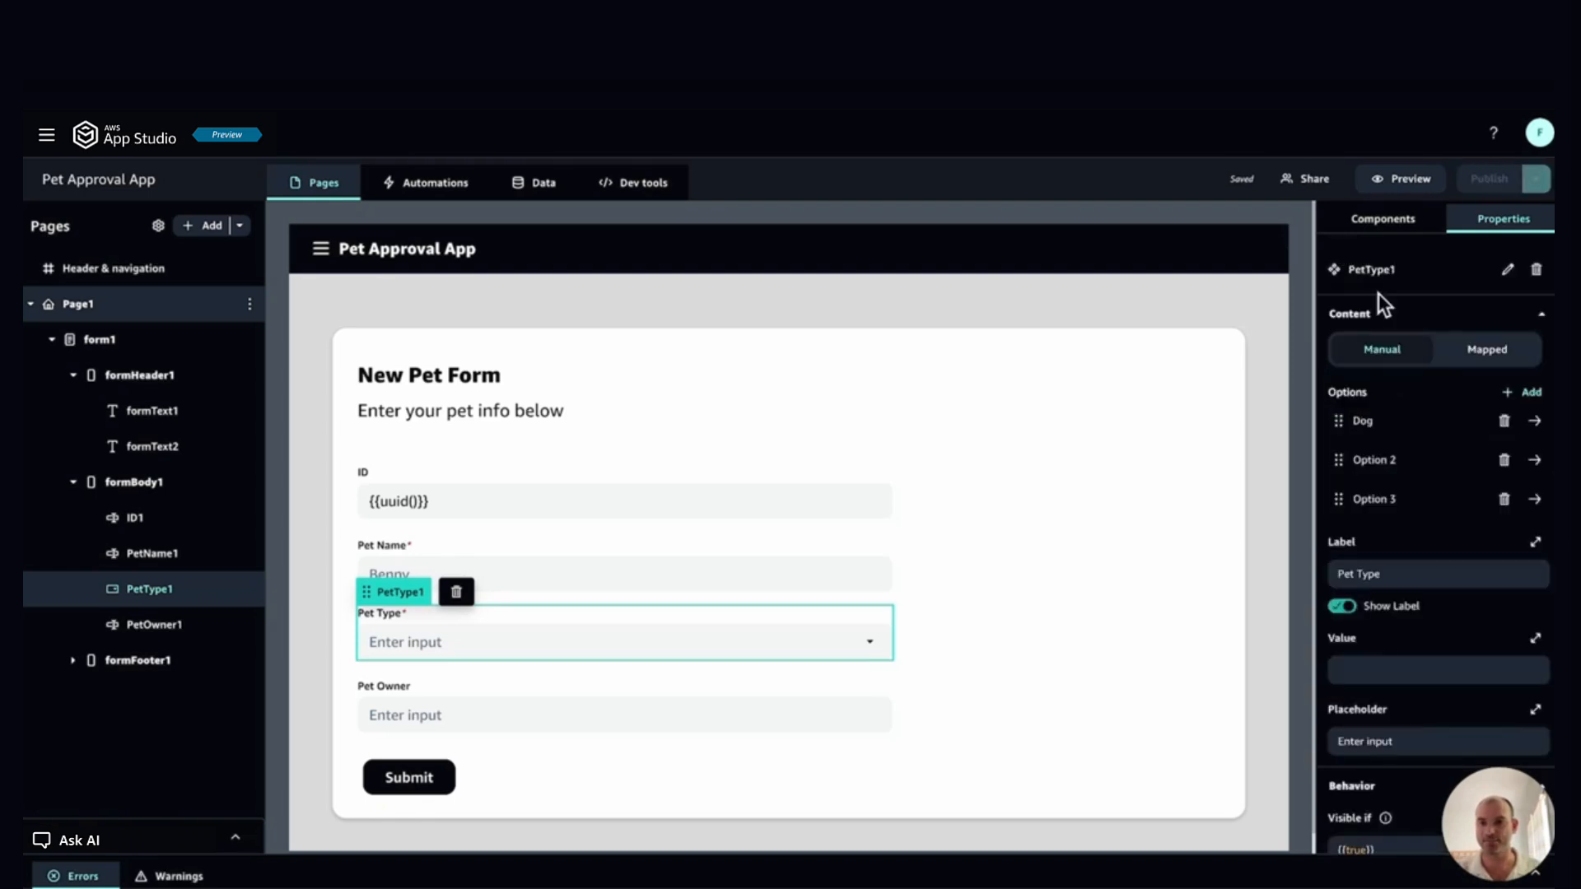
Step: Change the value of the Pet Type dropdown's second option to "Cat"
left_click(1536, 460)
left_click_drag(1404, 299, 1305, 300)
type("Cat")
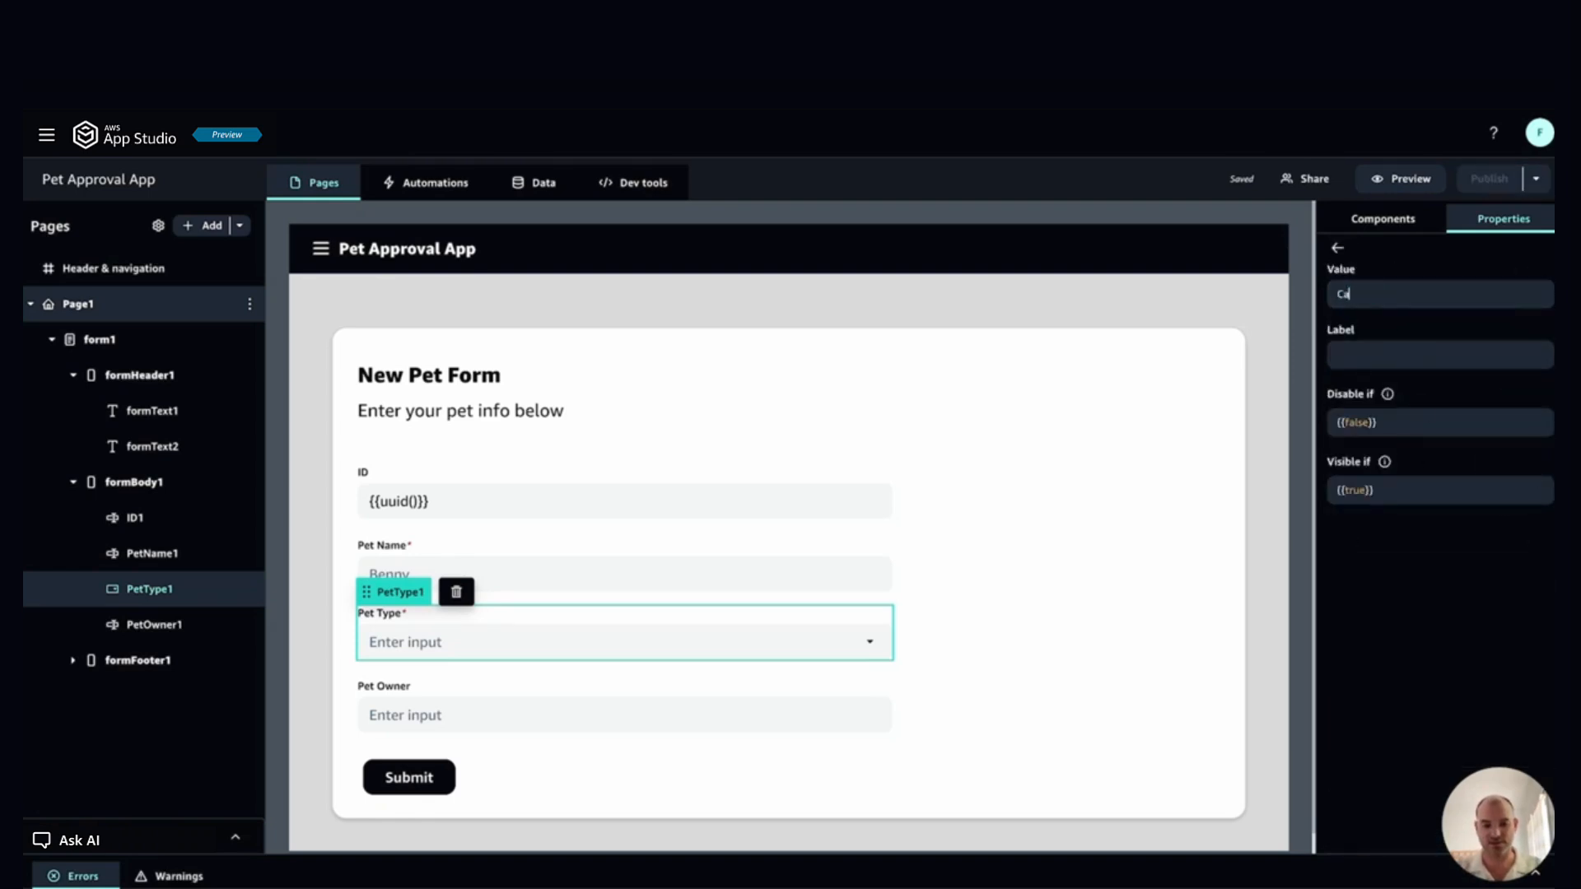
left_click(1340, 250)
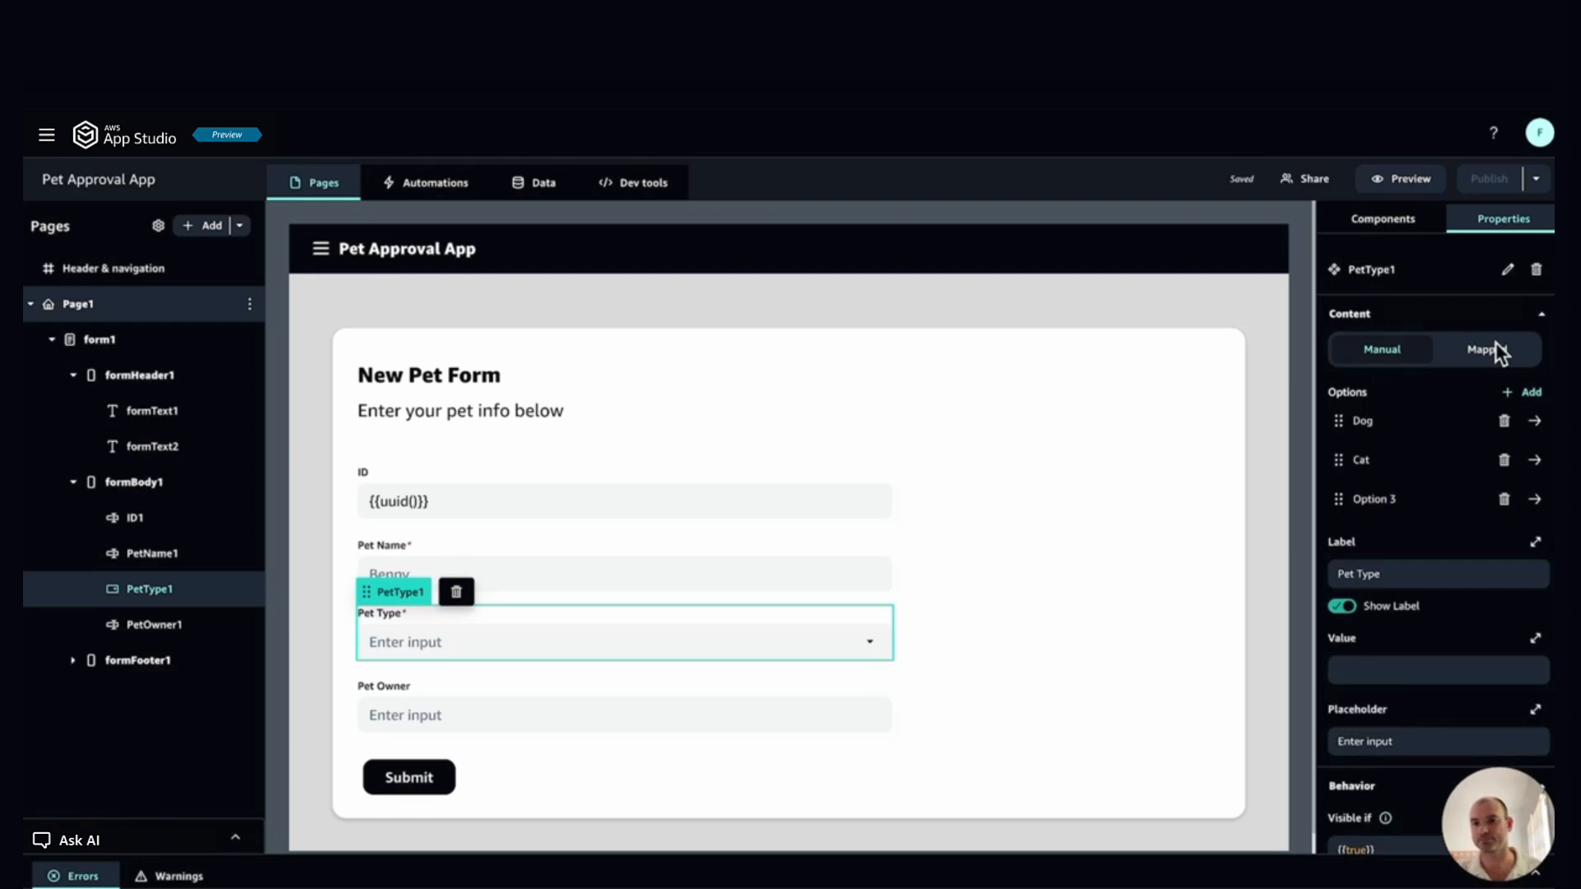
Step: Change the value of the Pet Type dropdown's third option to "Parrot"
left_click(1537, 499)
left_click_drag(1404, 299, 1342, 302)
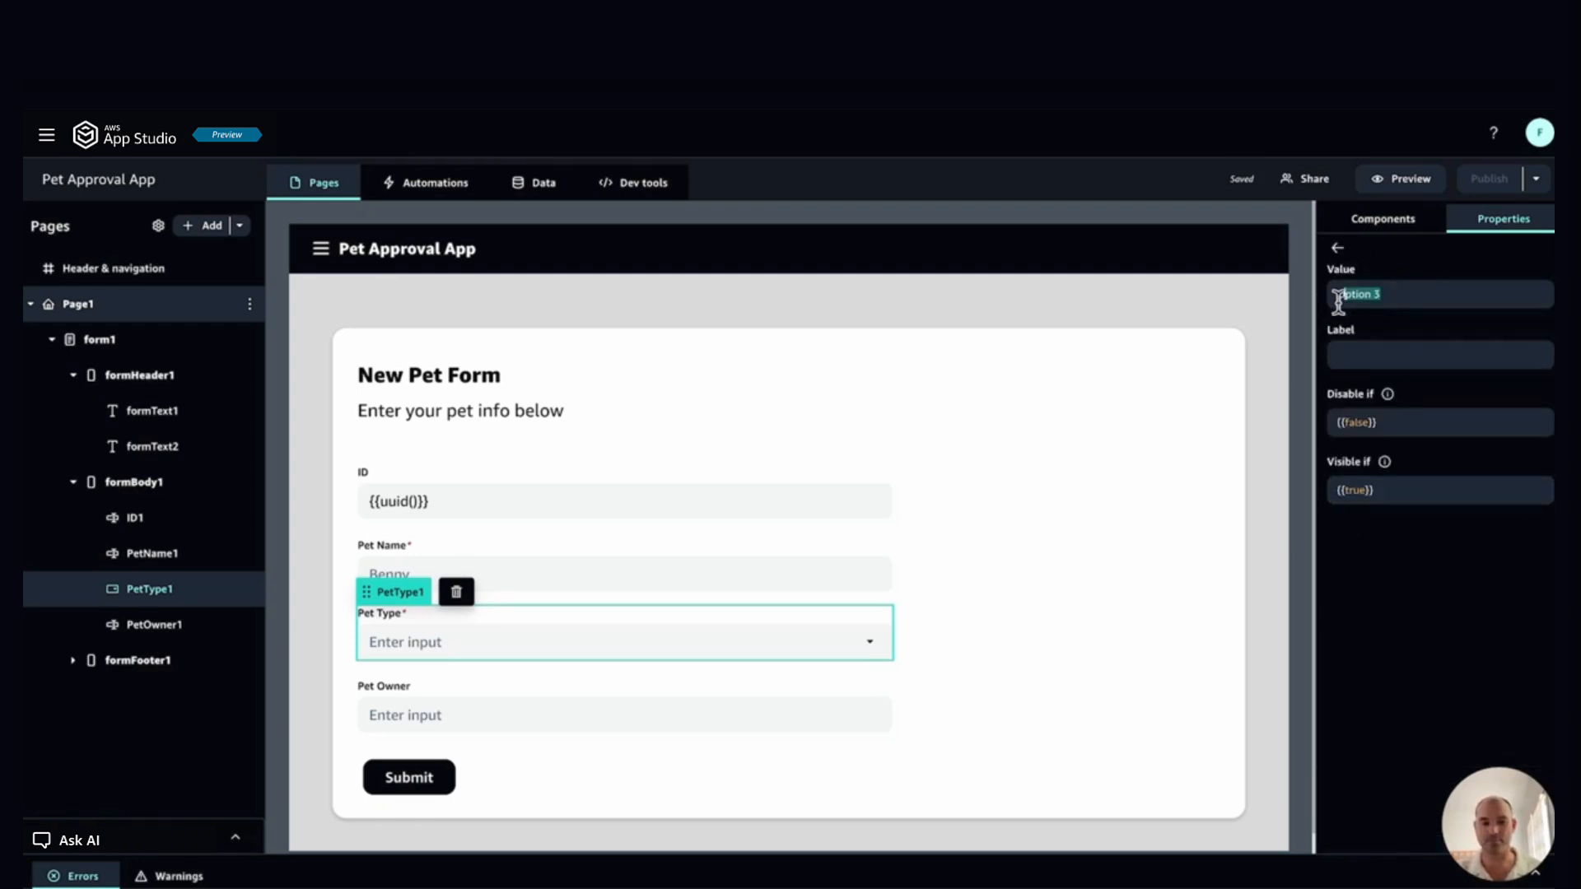
type("Parrot")
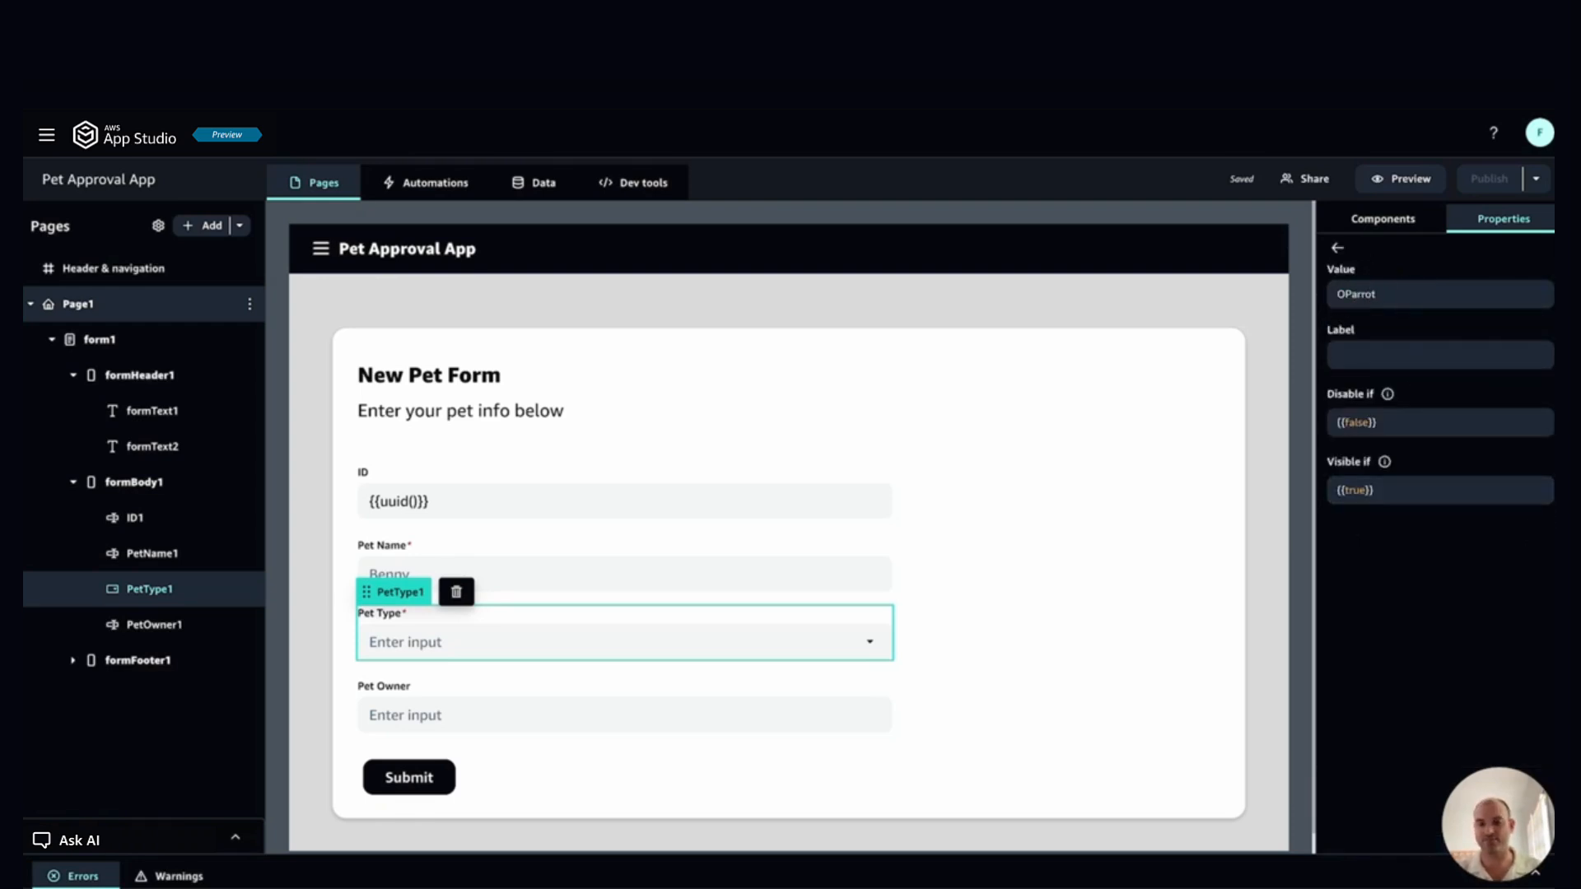
key("ctrl+a")
type("Parrot")
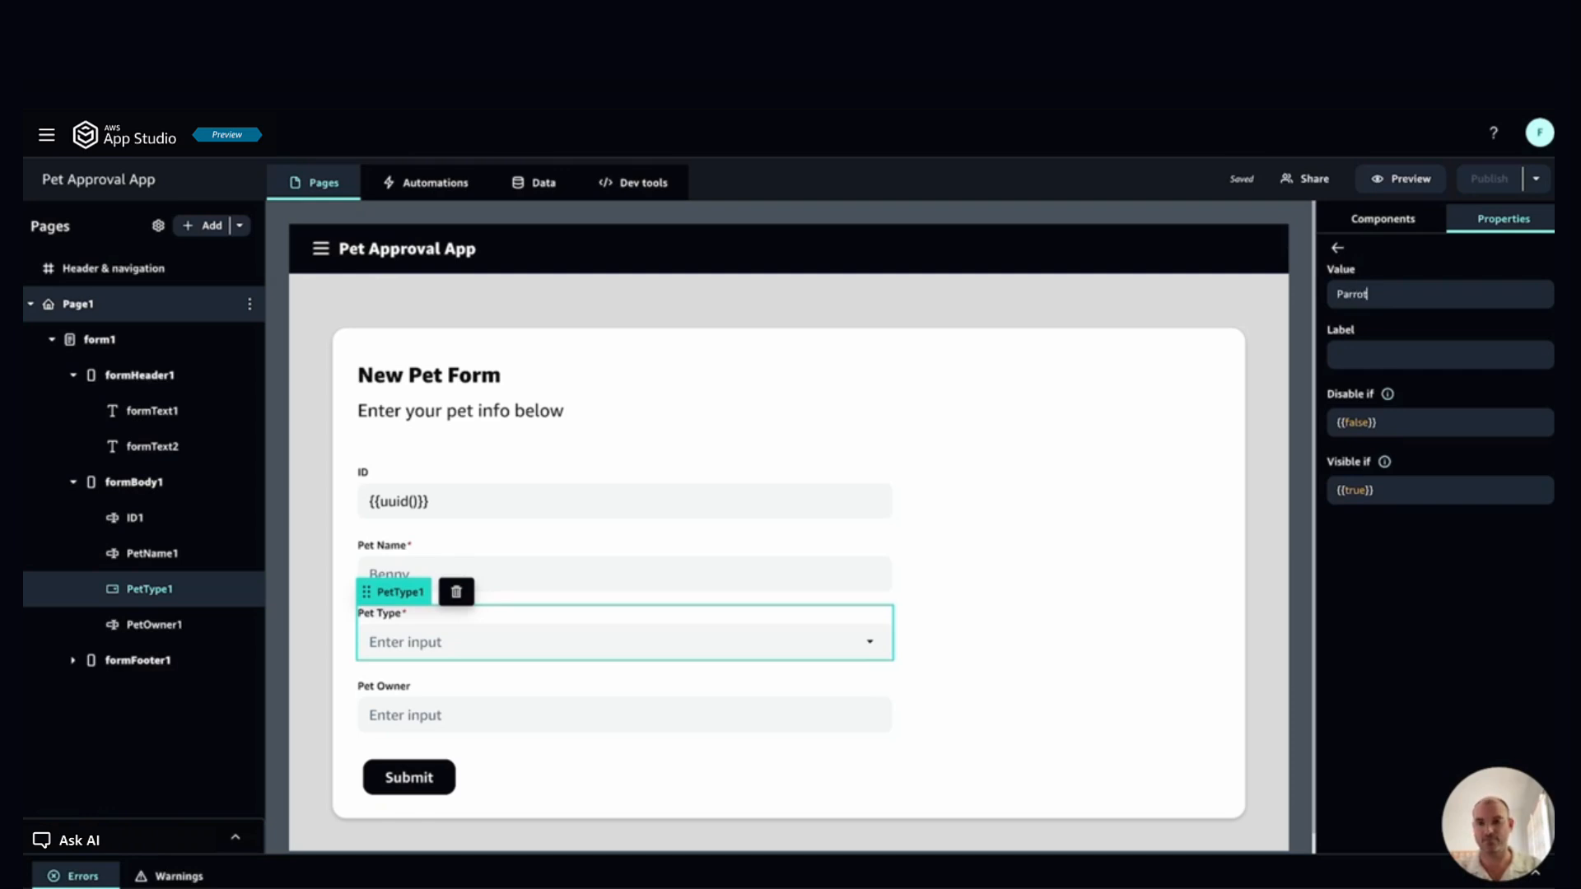
left_click(1337, 247)
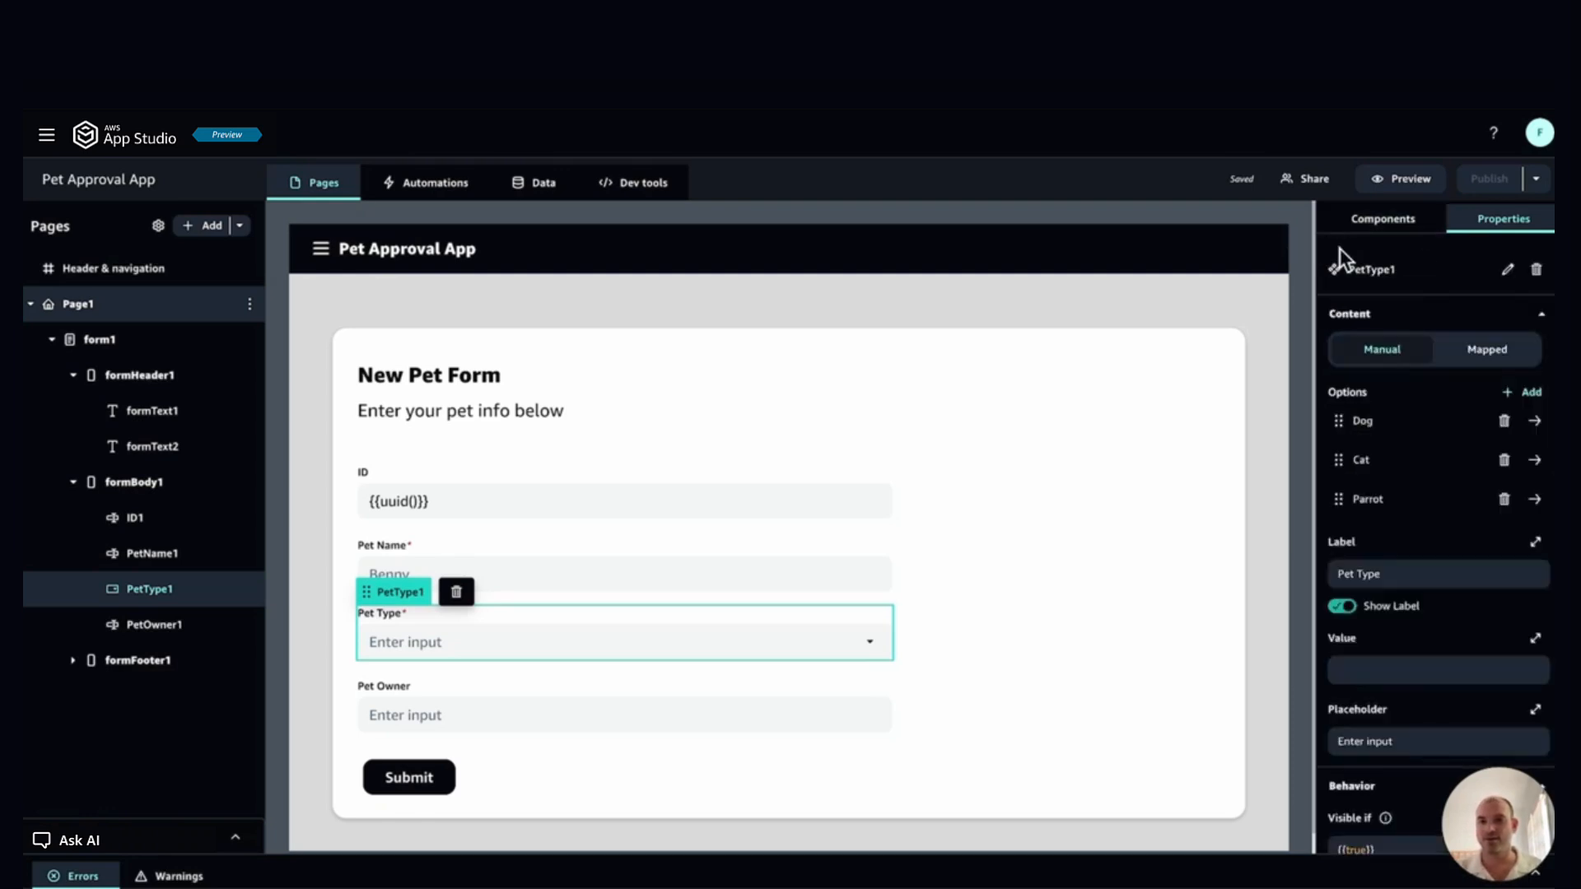
Step: Add a fourth option with the value "Hamster" to the Pet Type dropdown
left_click(1540, 399)
left_click(1534, 537)
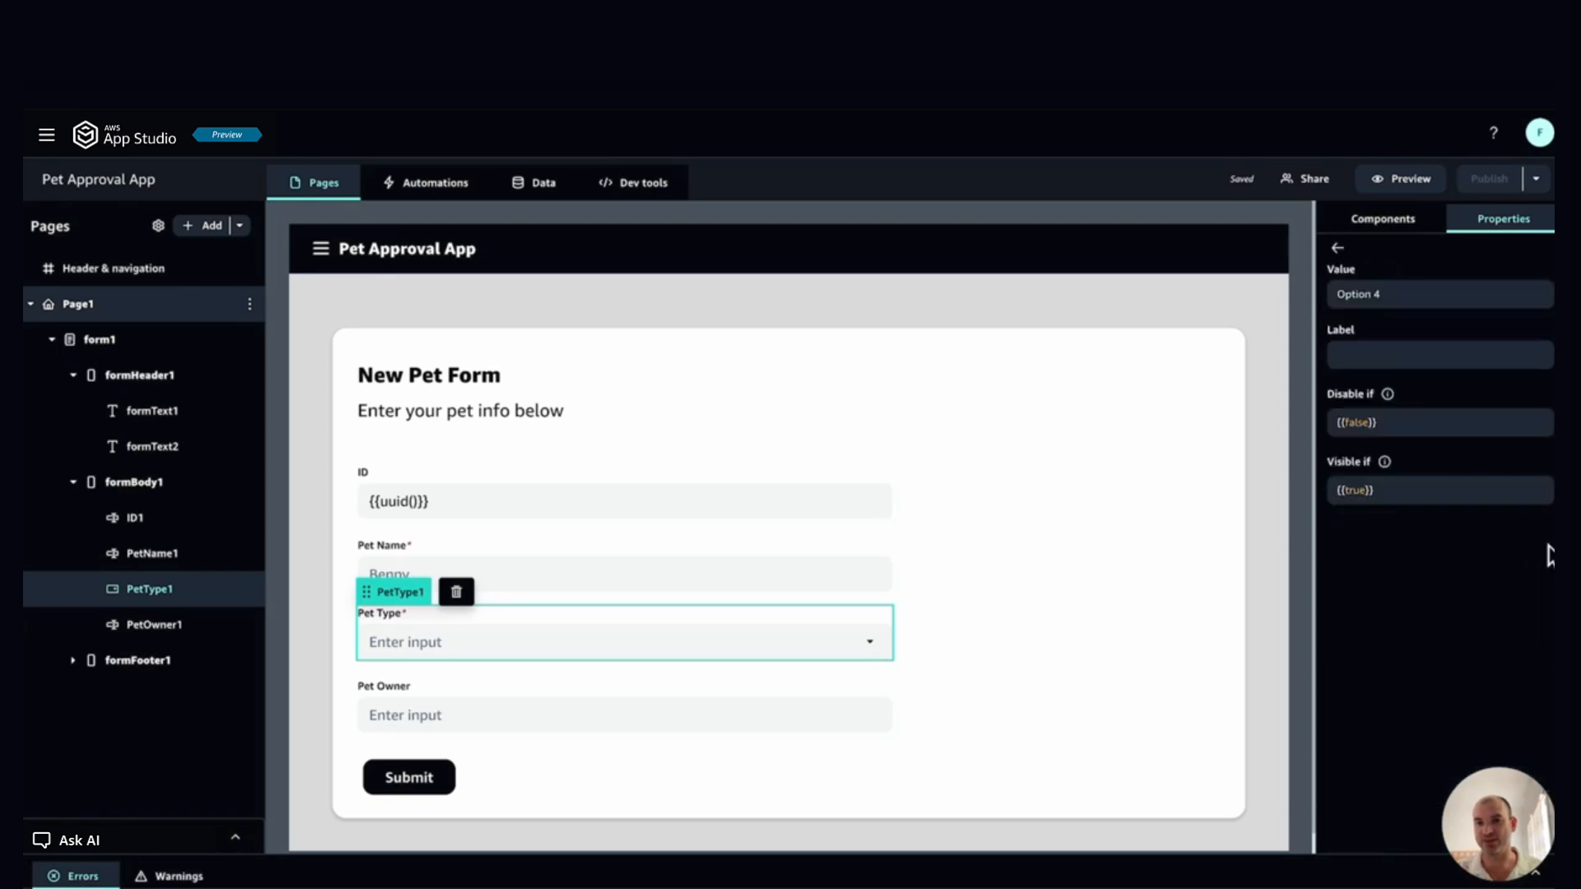
left_click(1409, 294)
key("ctrl+a")
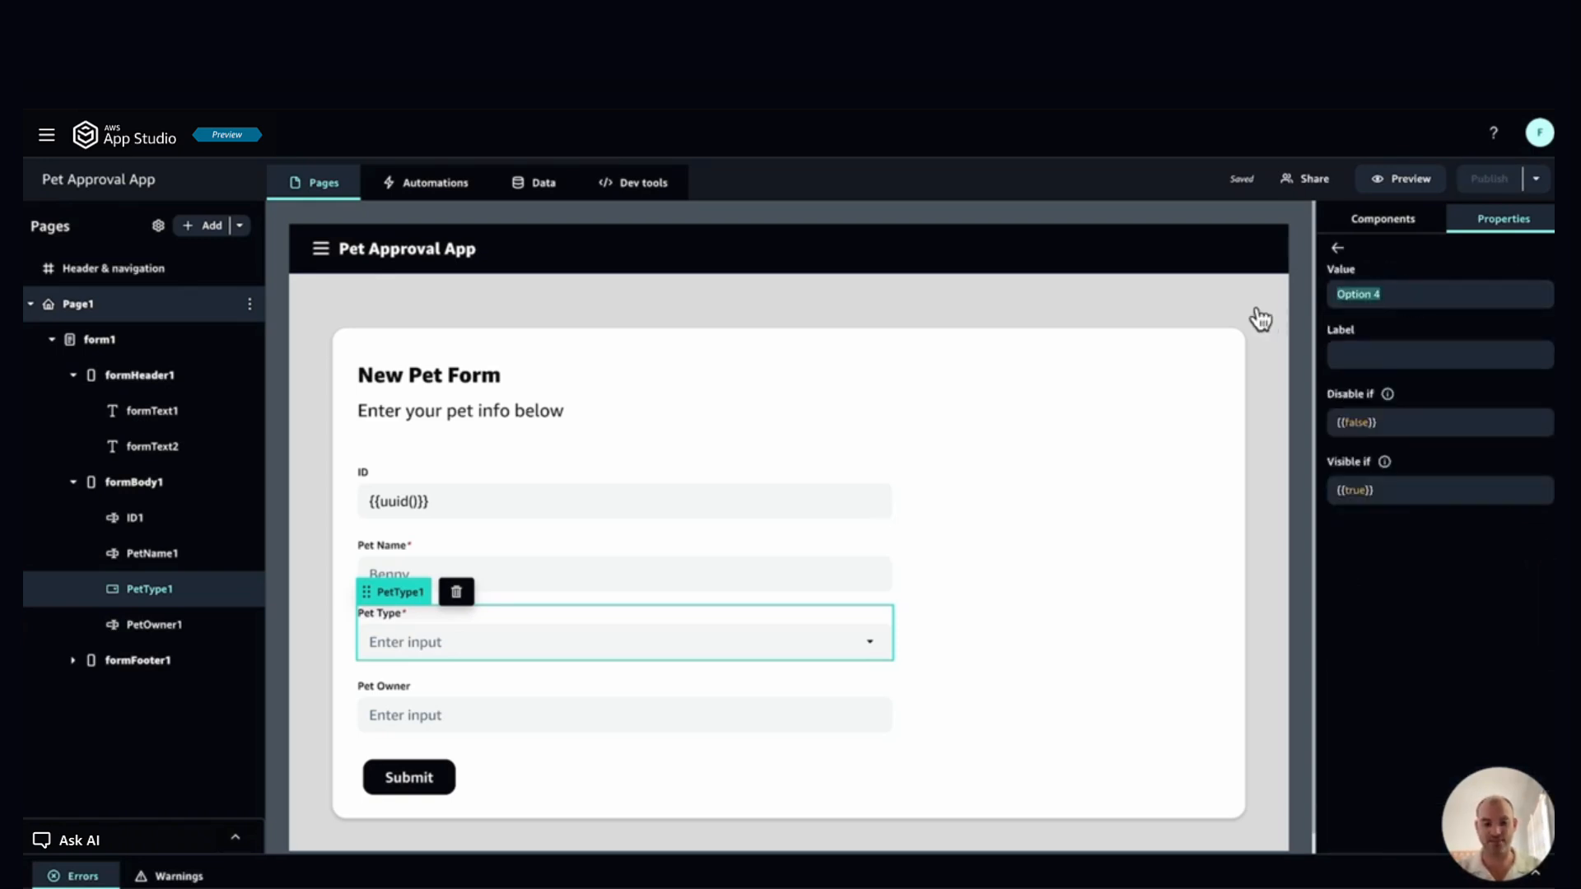
type("Hamster")
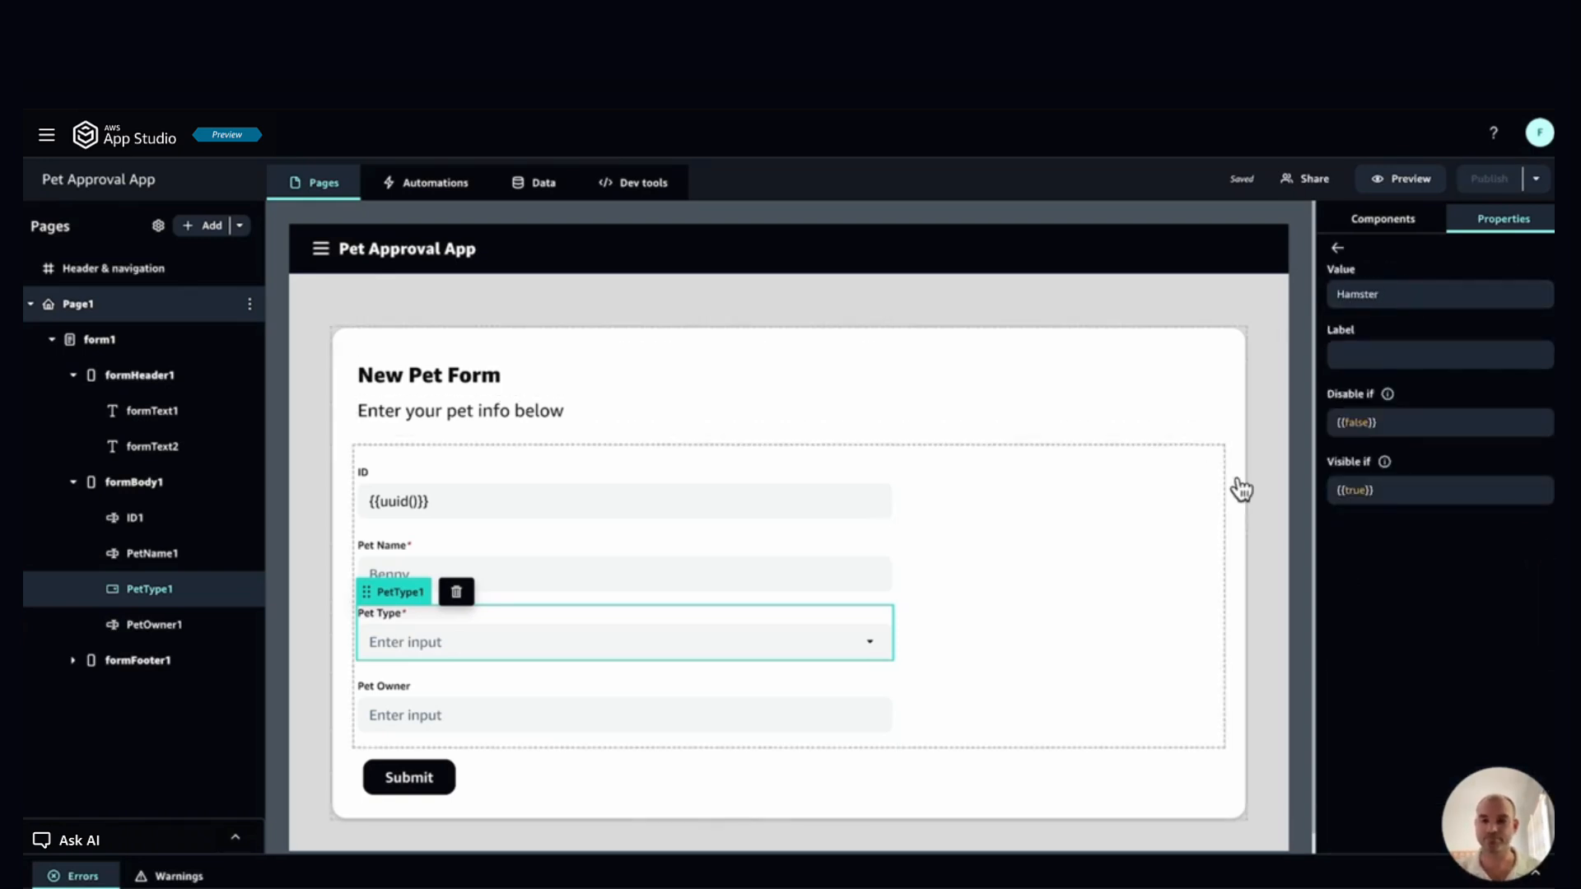
left_click(1338, 248)
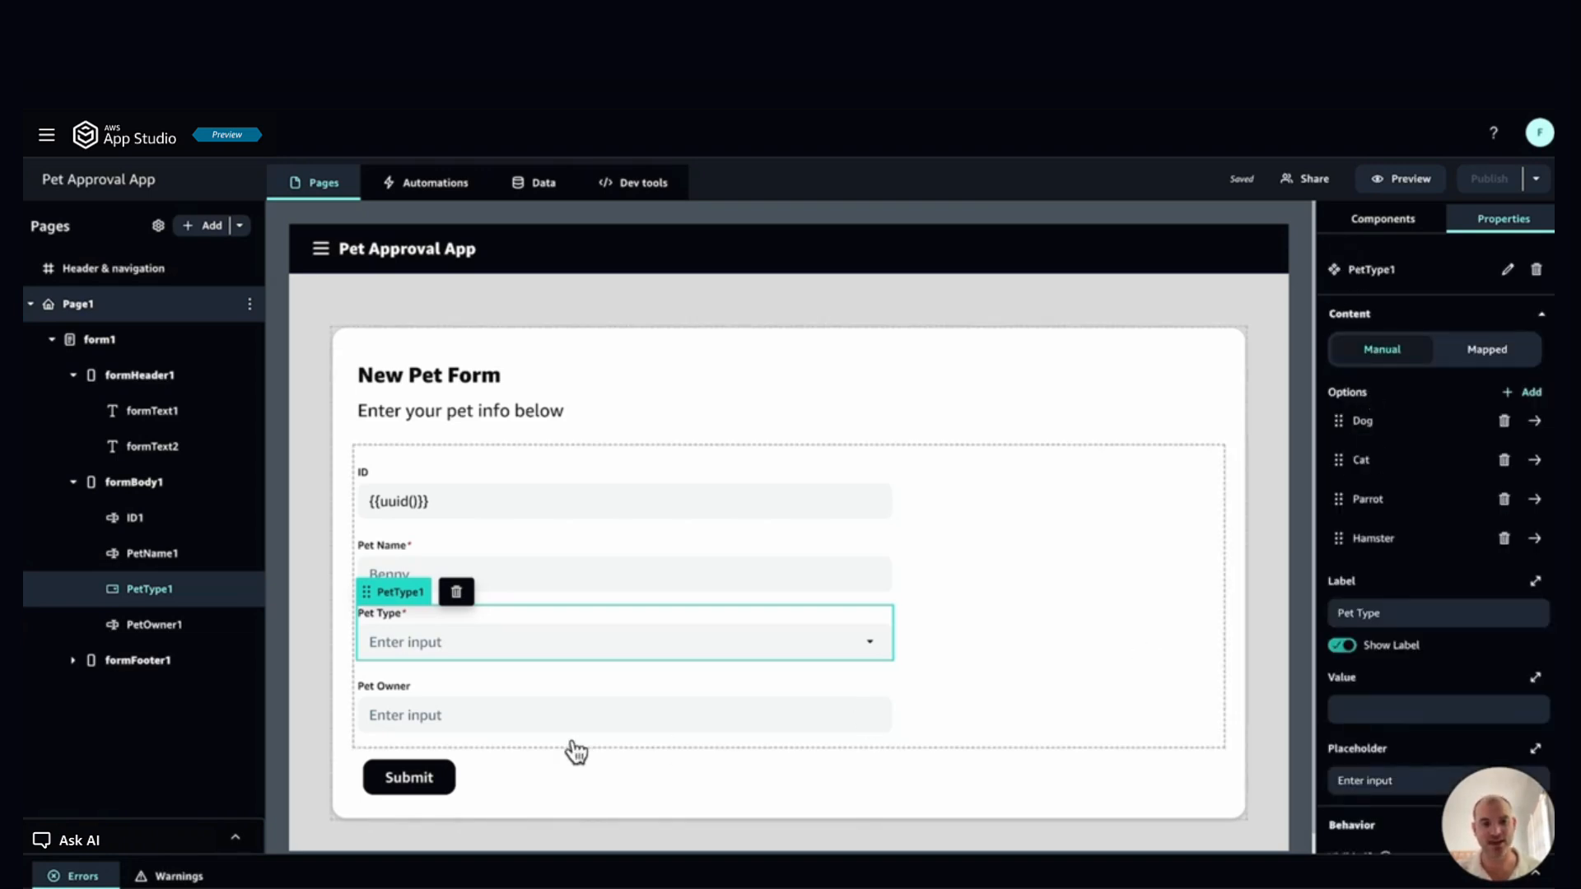
Step: Set the Pet Owner input's value to the expression {{currentUser.firstName}}
left_click(460, 724)
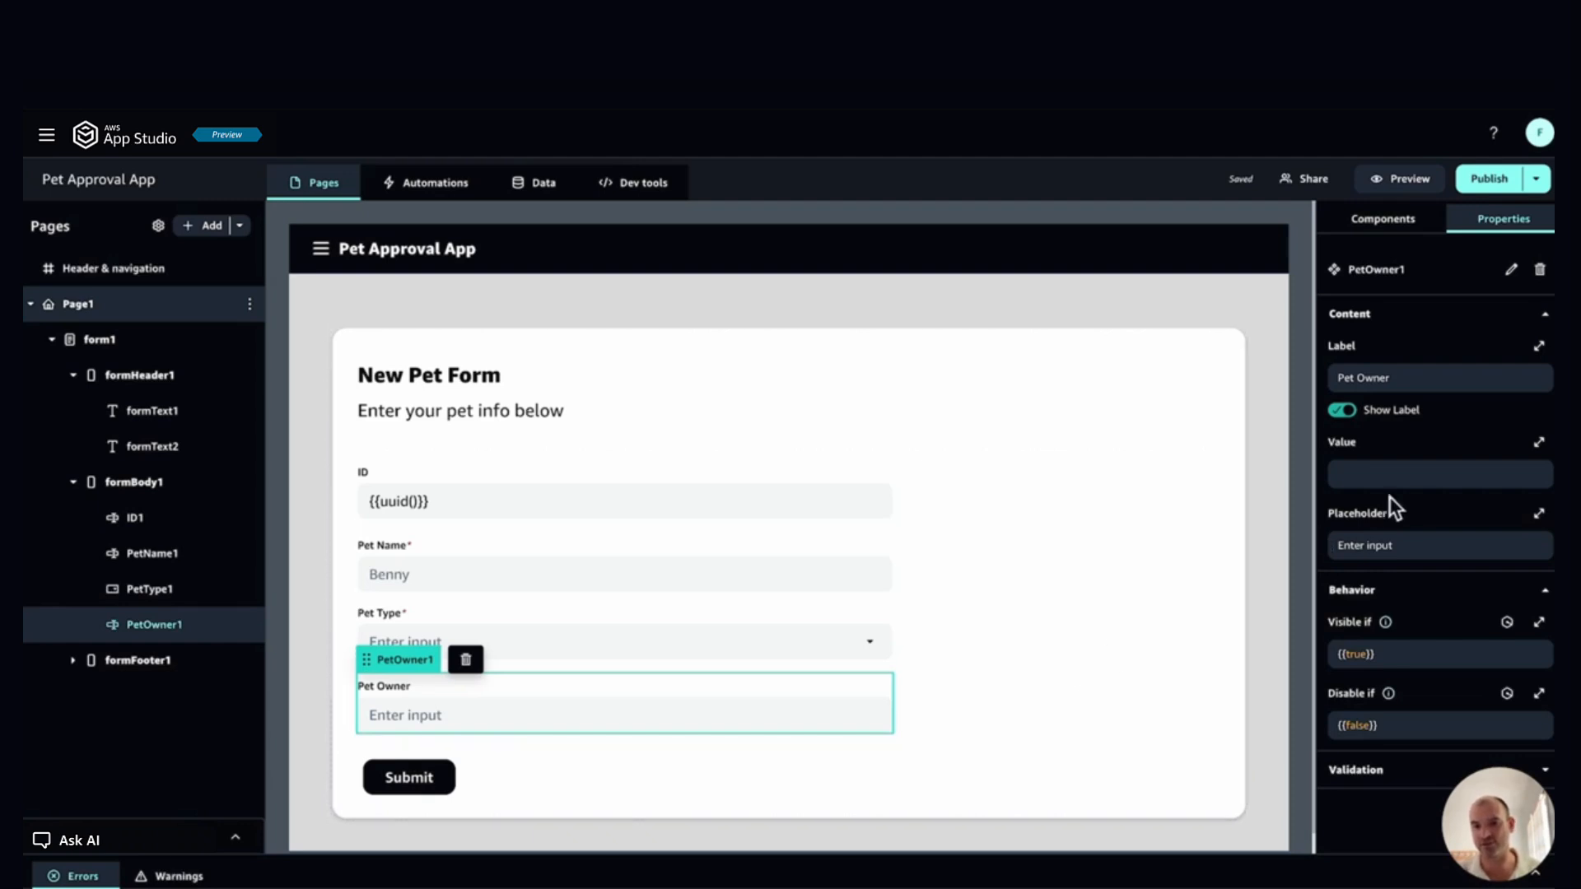
left_click(1412, 483)
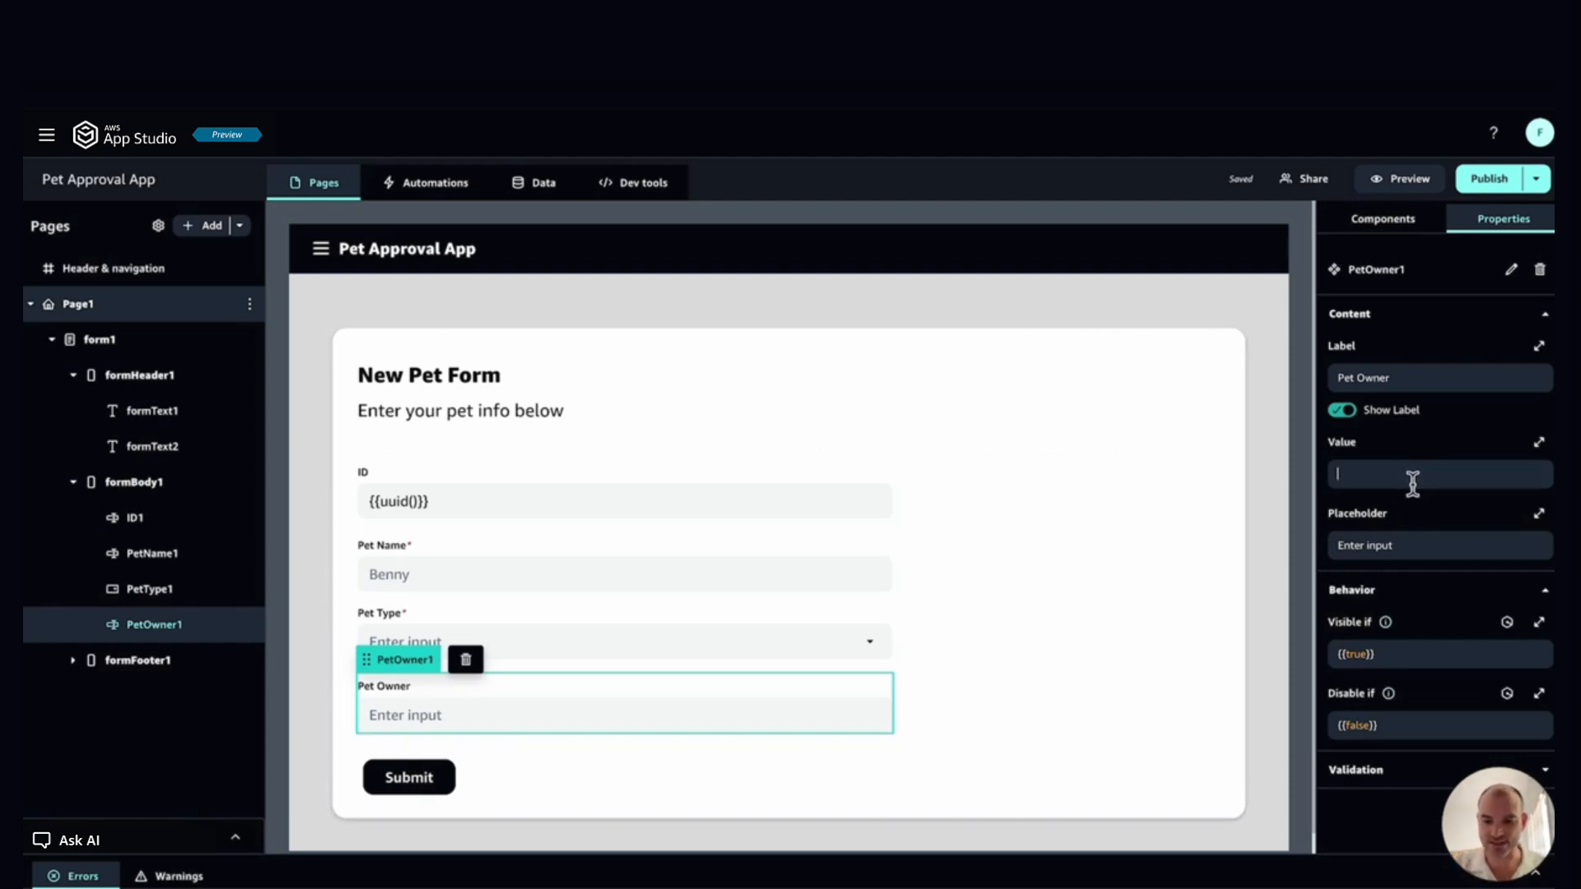
type("{{}}")
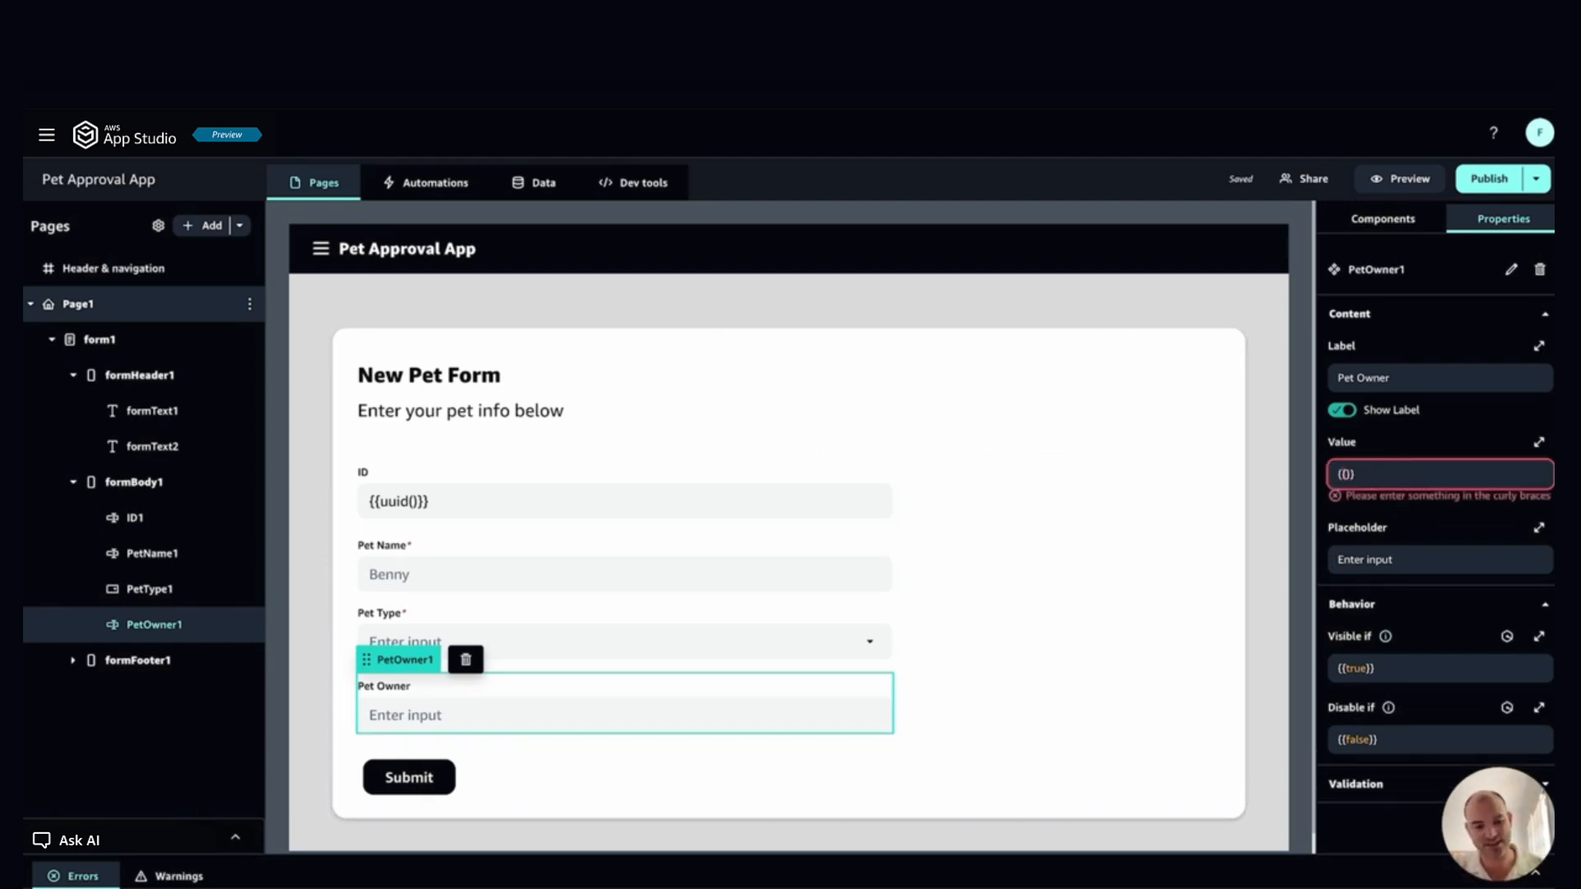
type("cu")
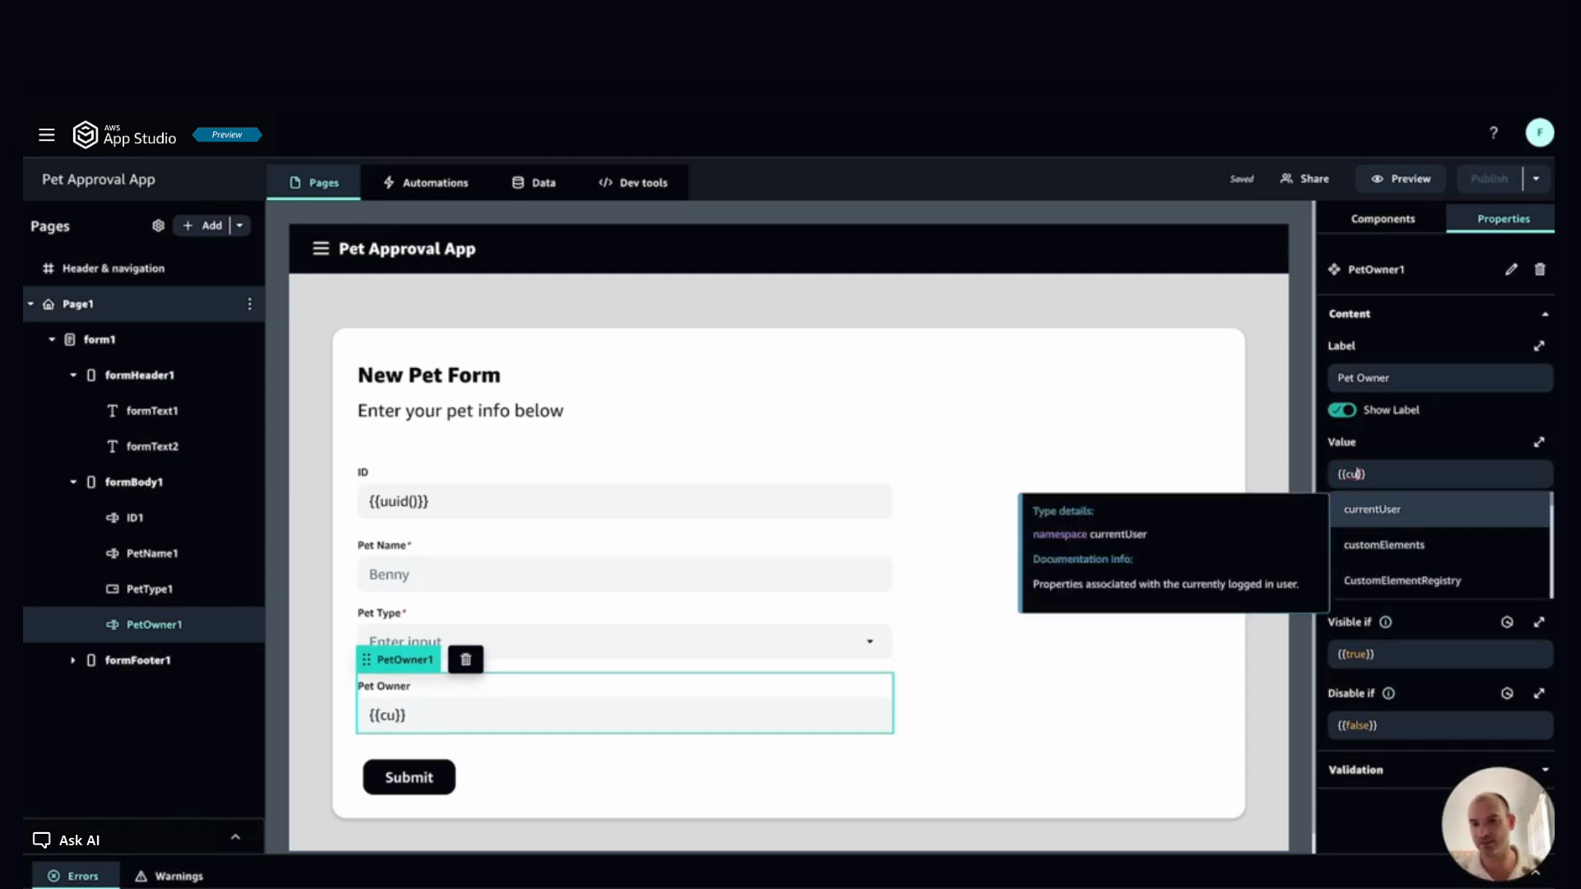
left_click(1411, 520)
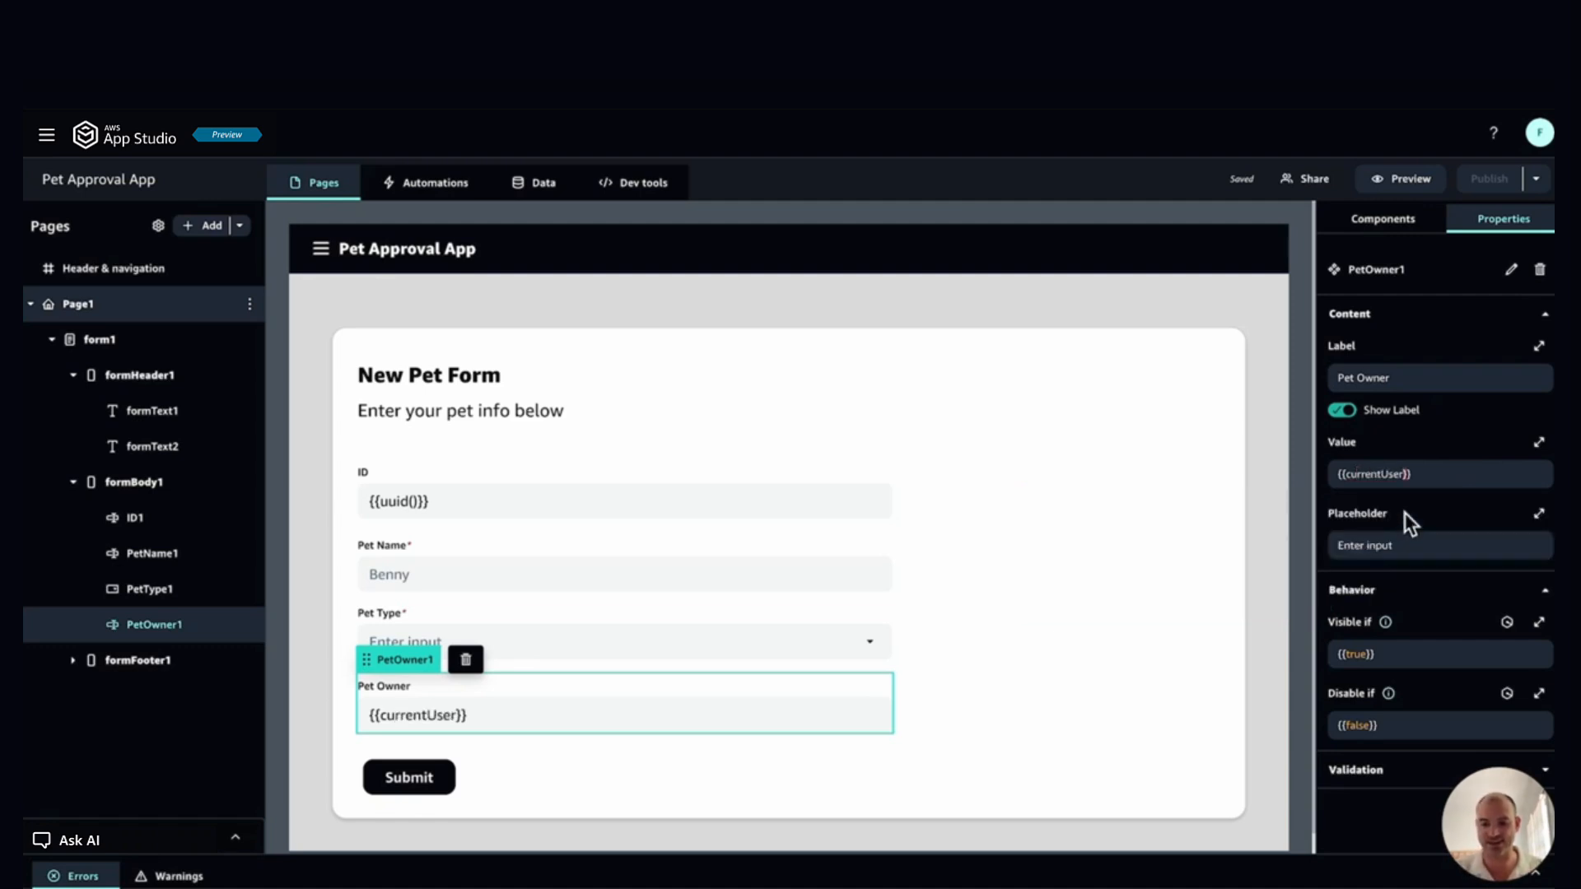
type(".")
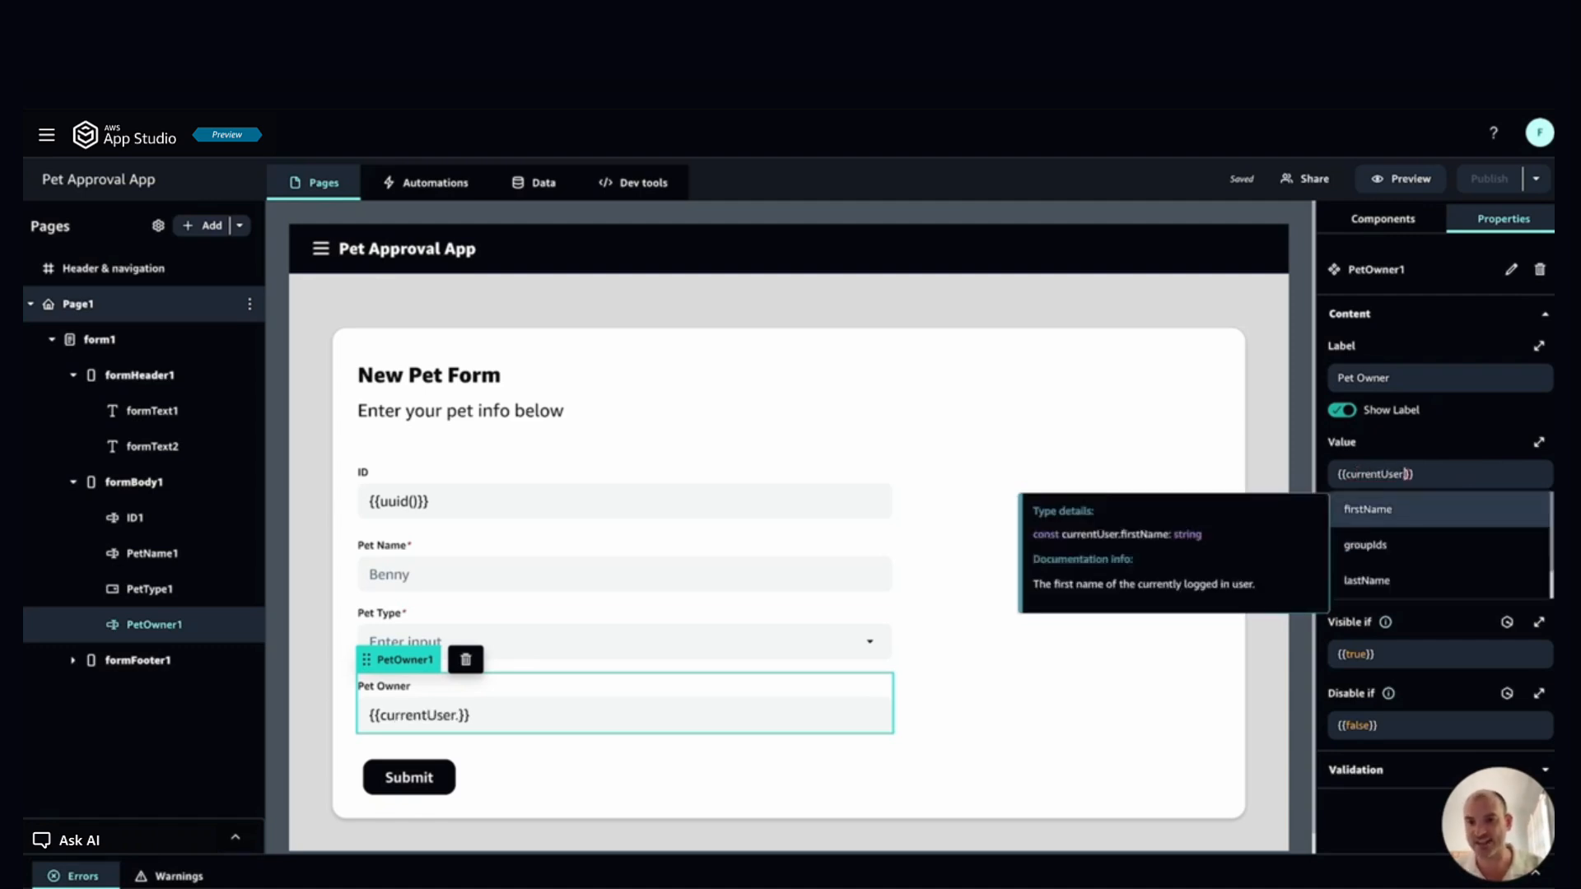
key("Return")
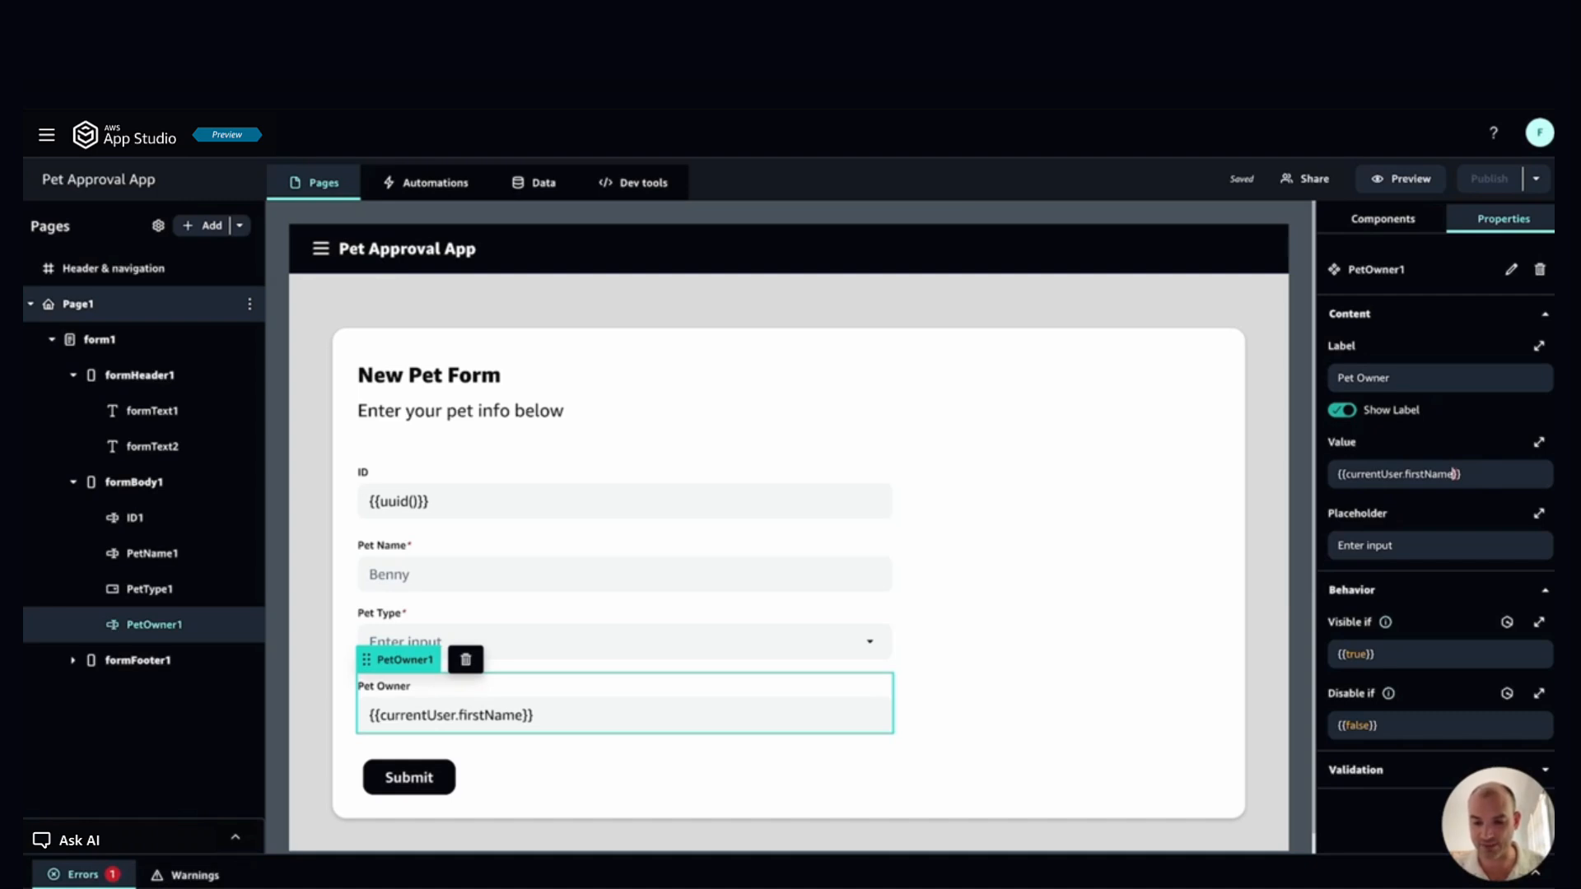
Step: Extend the Pet Owner value expression with a quoted space and the last name: +" "+currentUser.lastName
type("+")
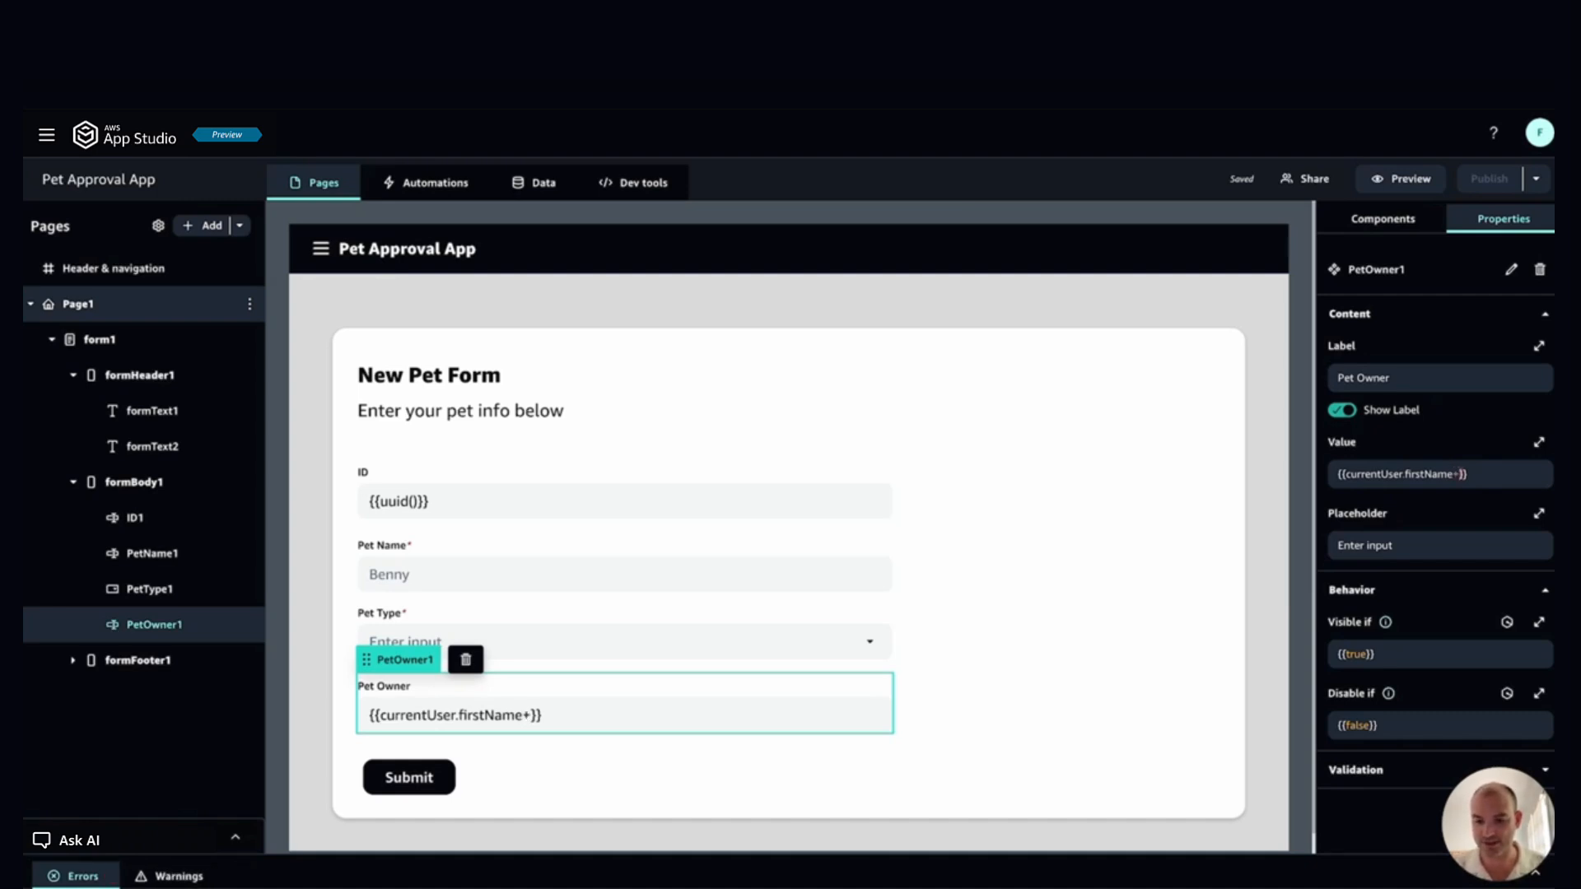
type("\" \"")
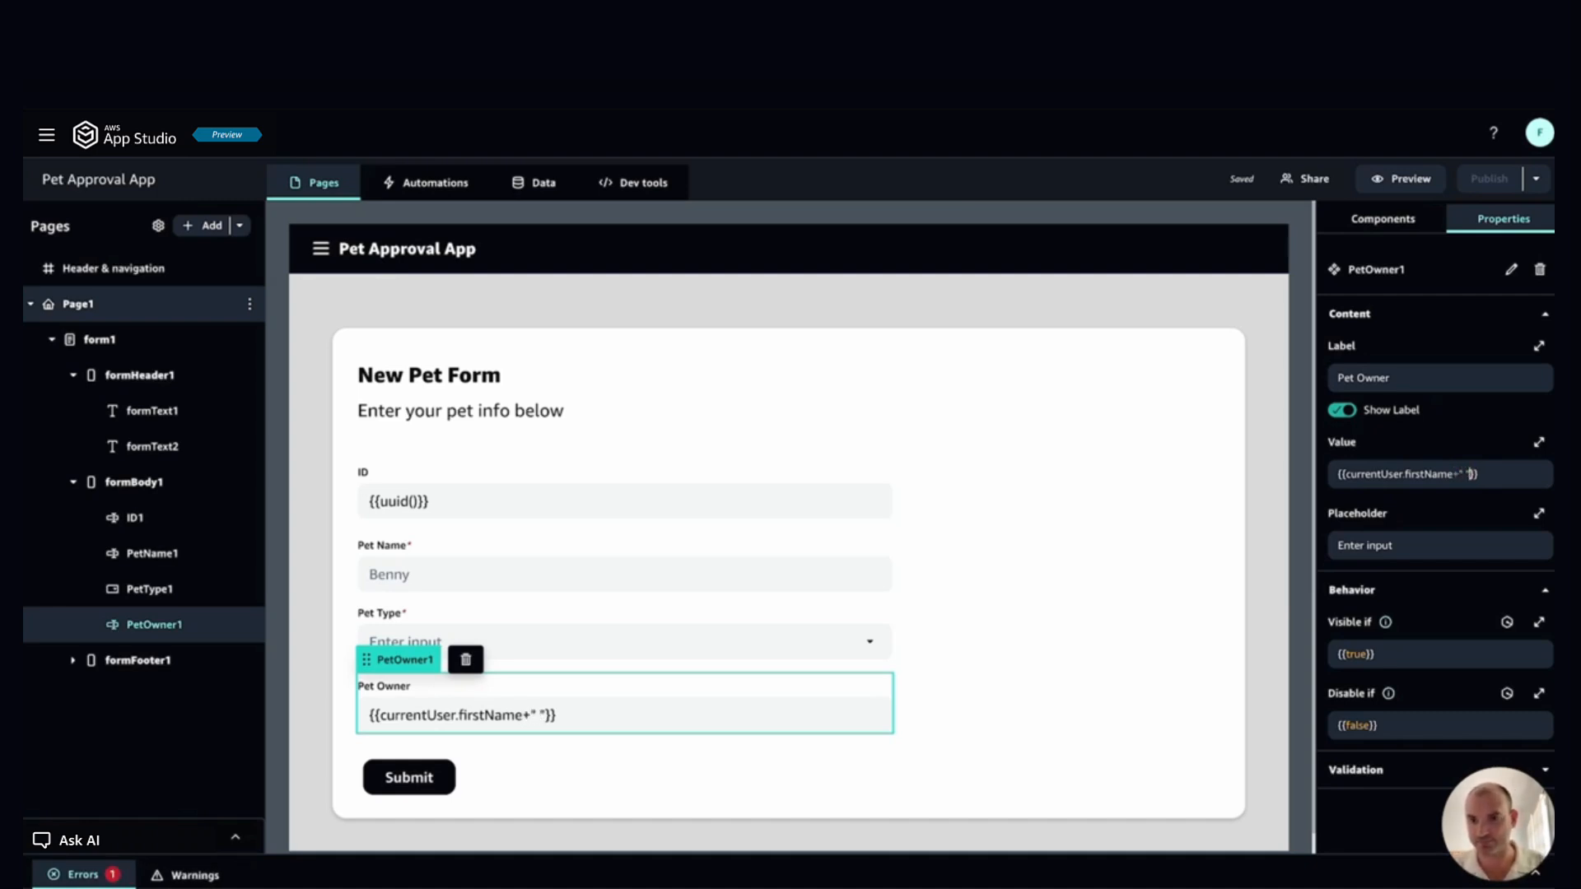
type("+")
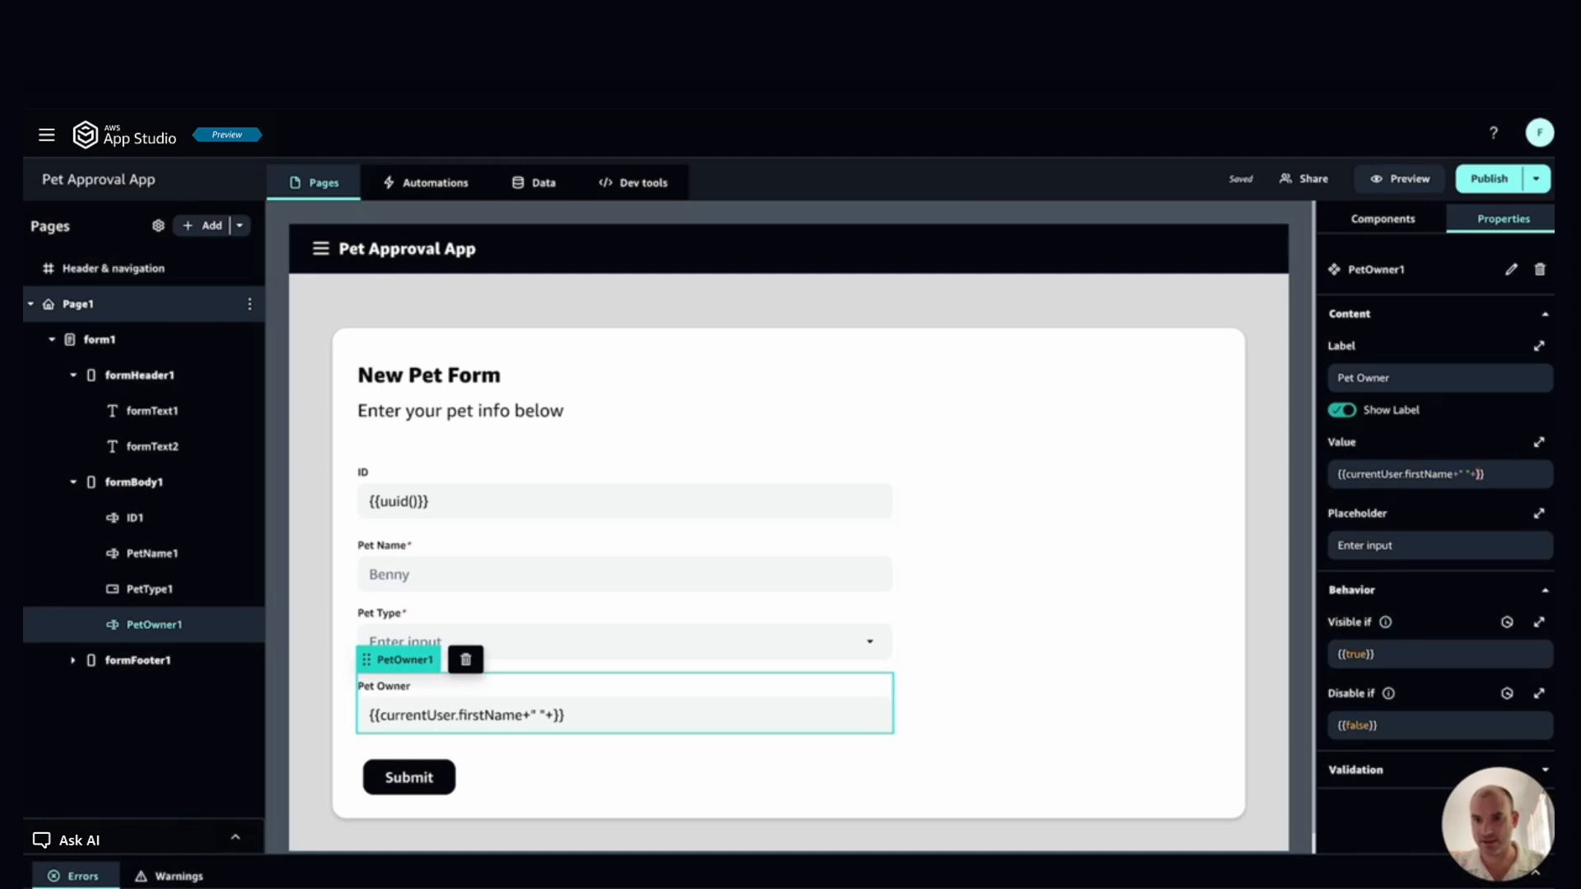
type("cu")
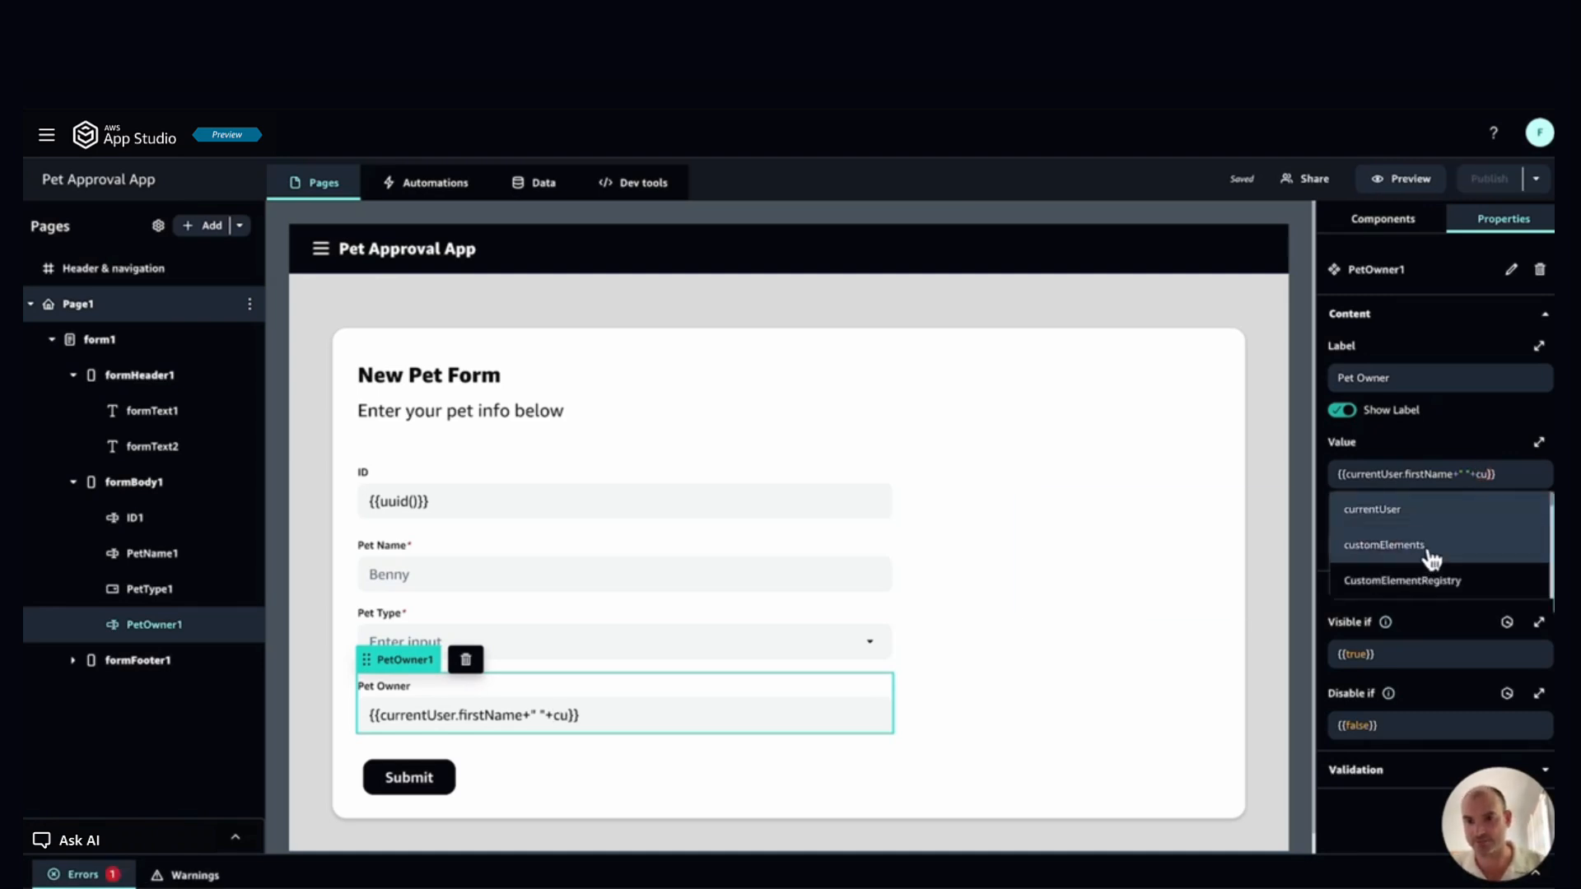
left_click(1416, 509)
type(".")
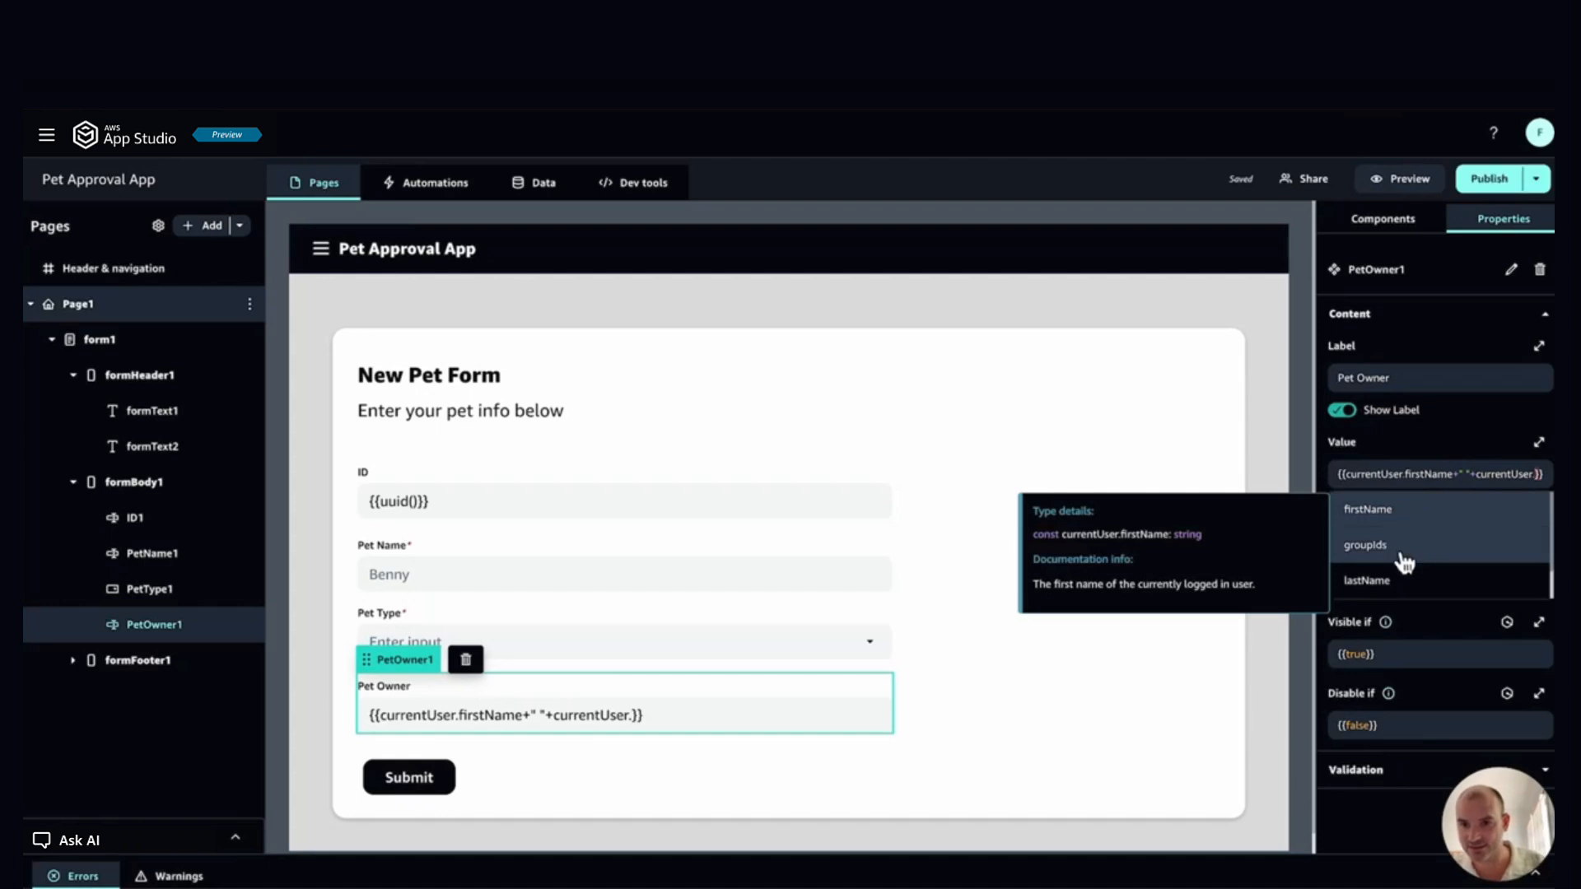
left_click(1404, 582)
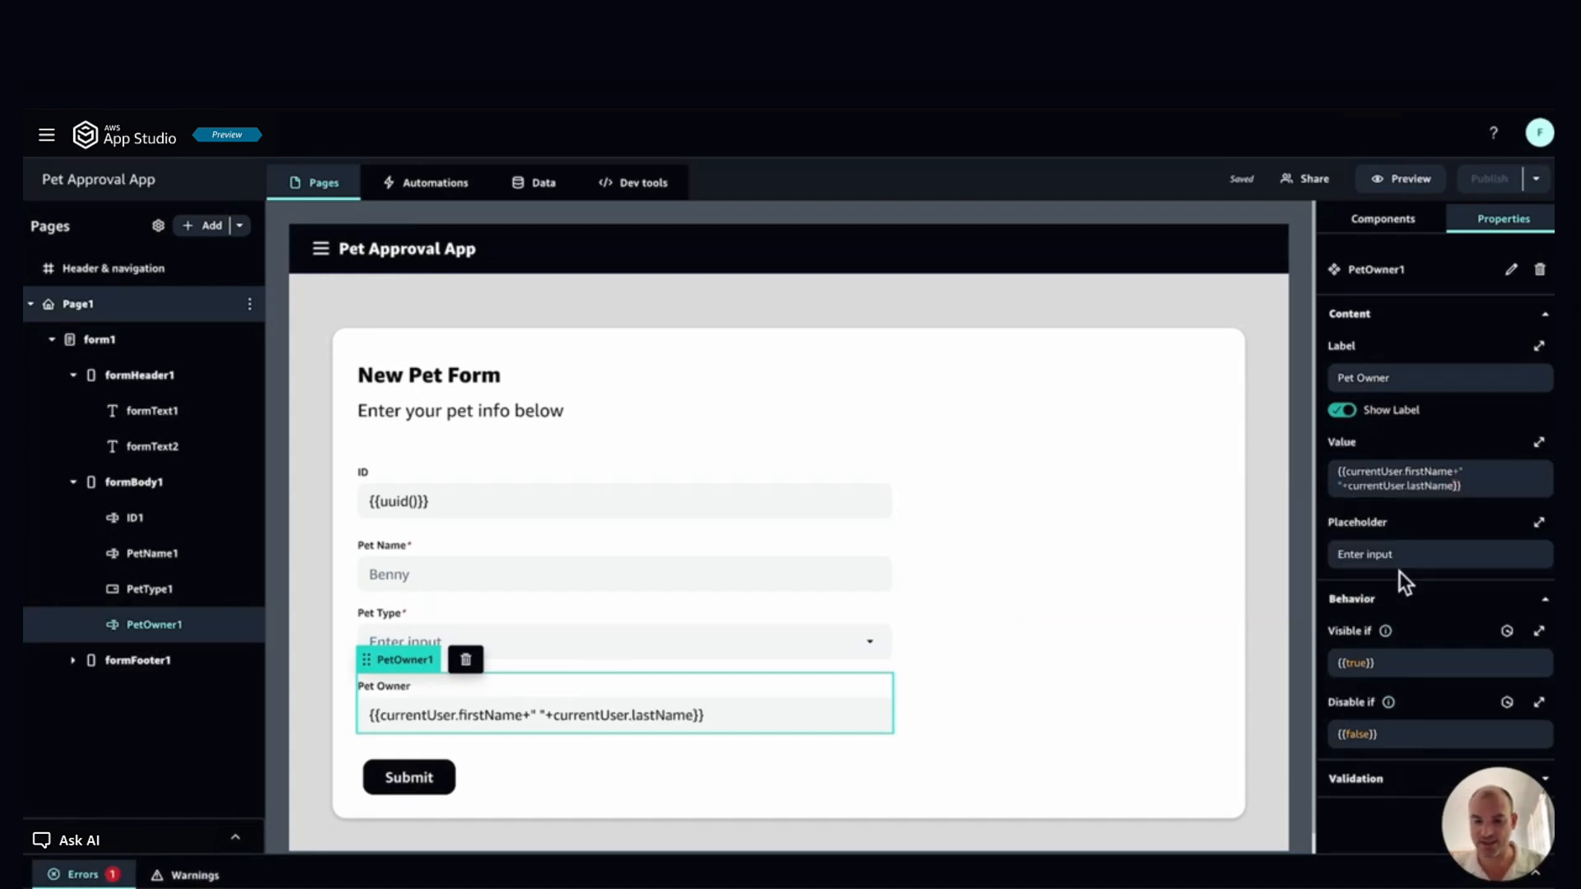
Step: Append the user ID in parentheses to the Pet Owner value expression: +"("+currentUser.userId+")"
type("+")
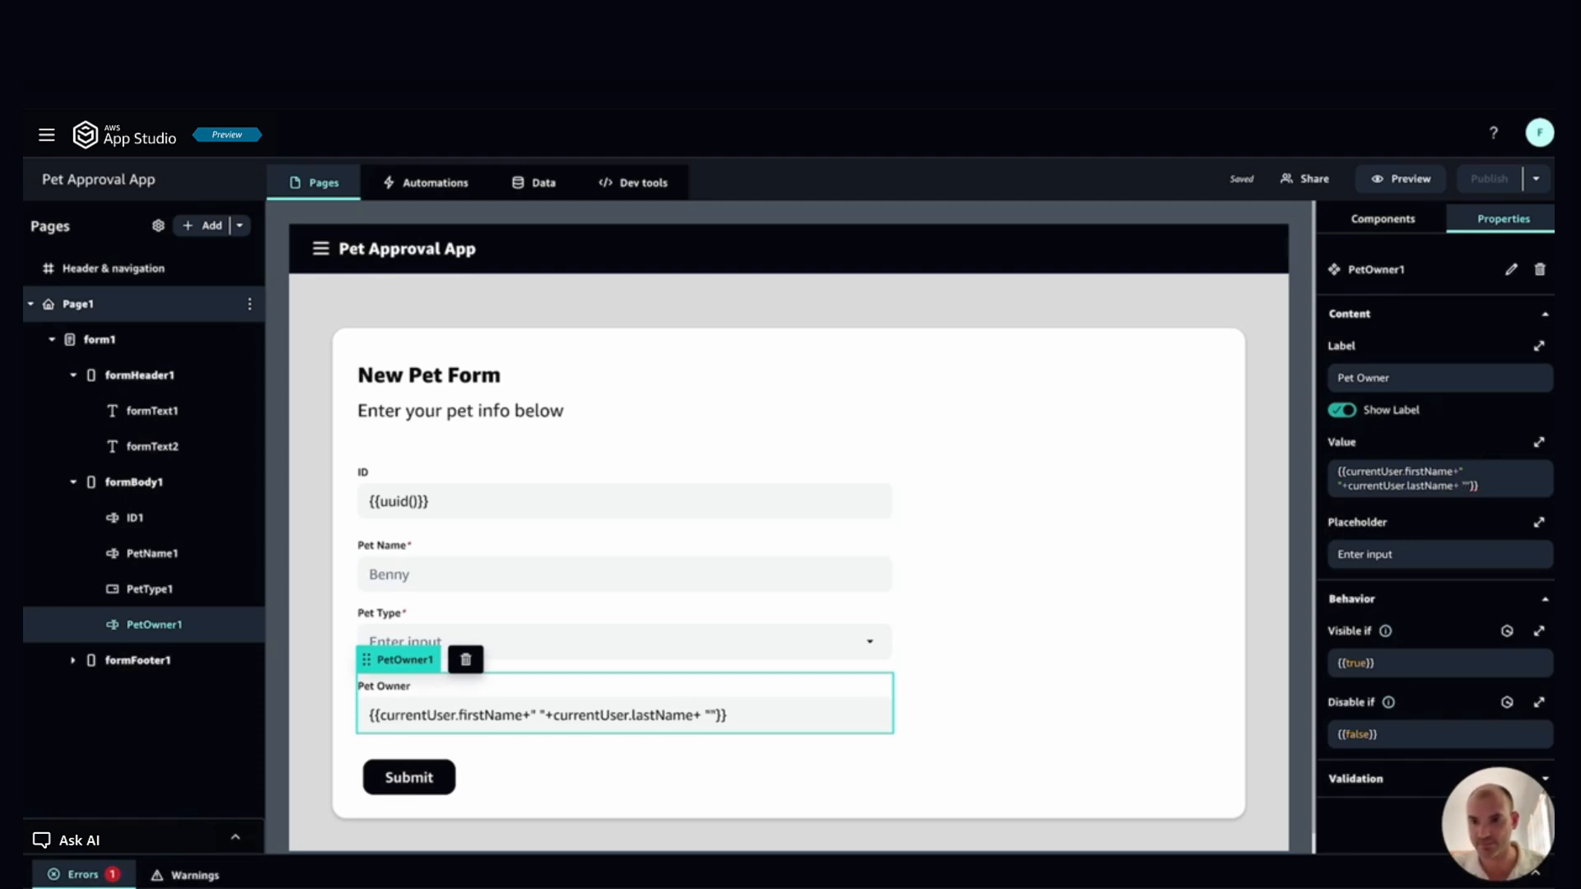
key("BackSpace")
type("\"\"")
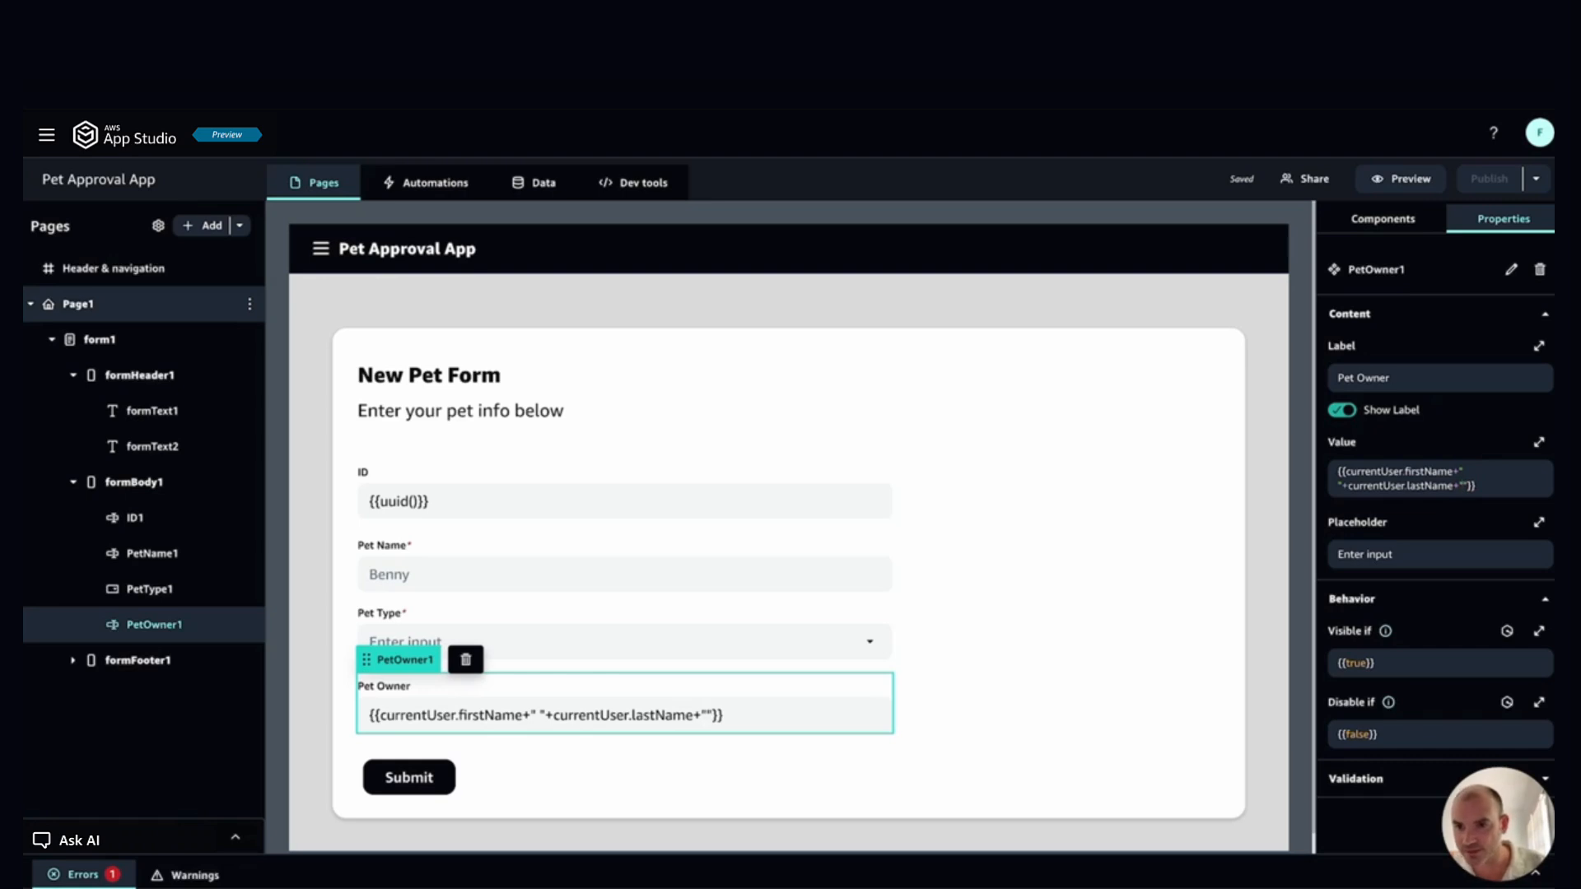
type("(")
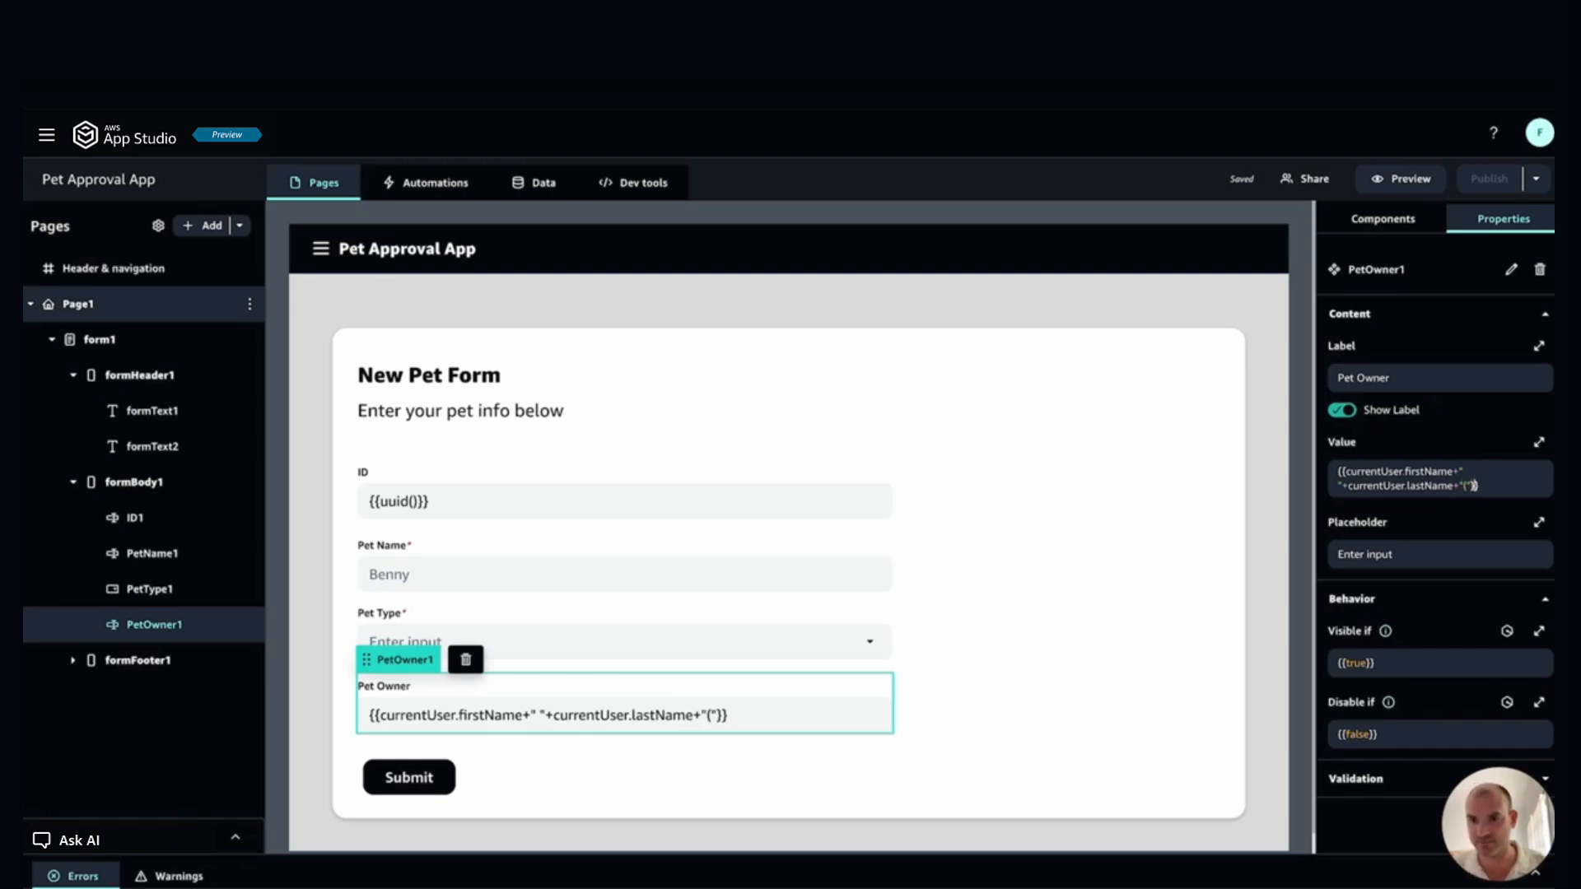
type("+cu")
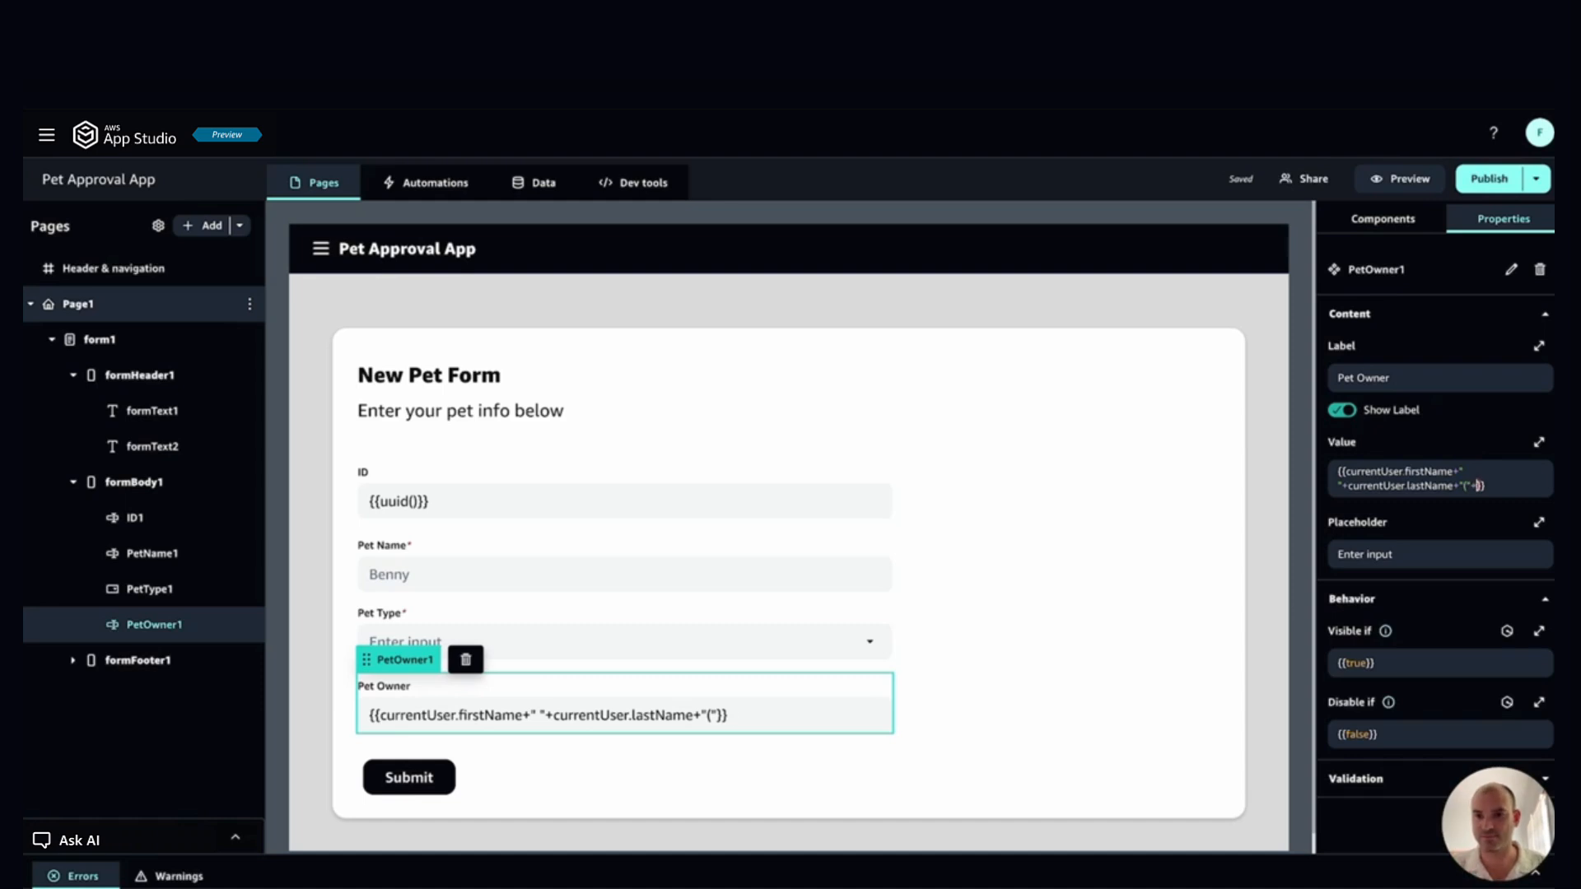
type("r")
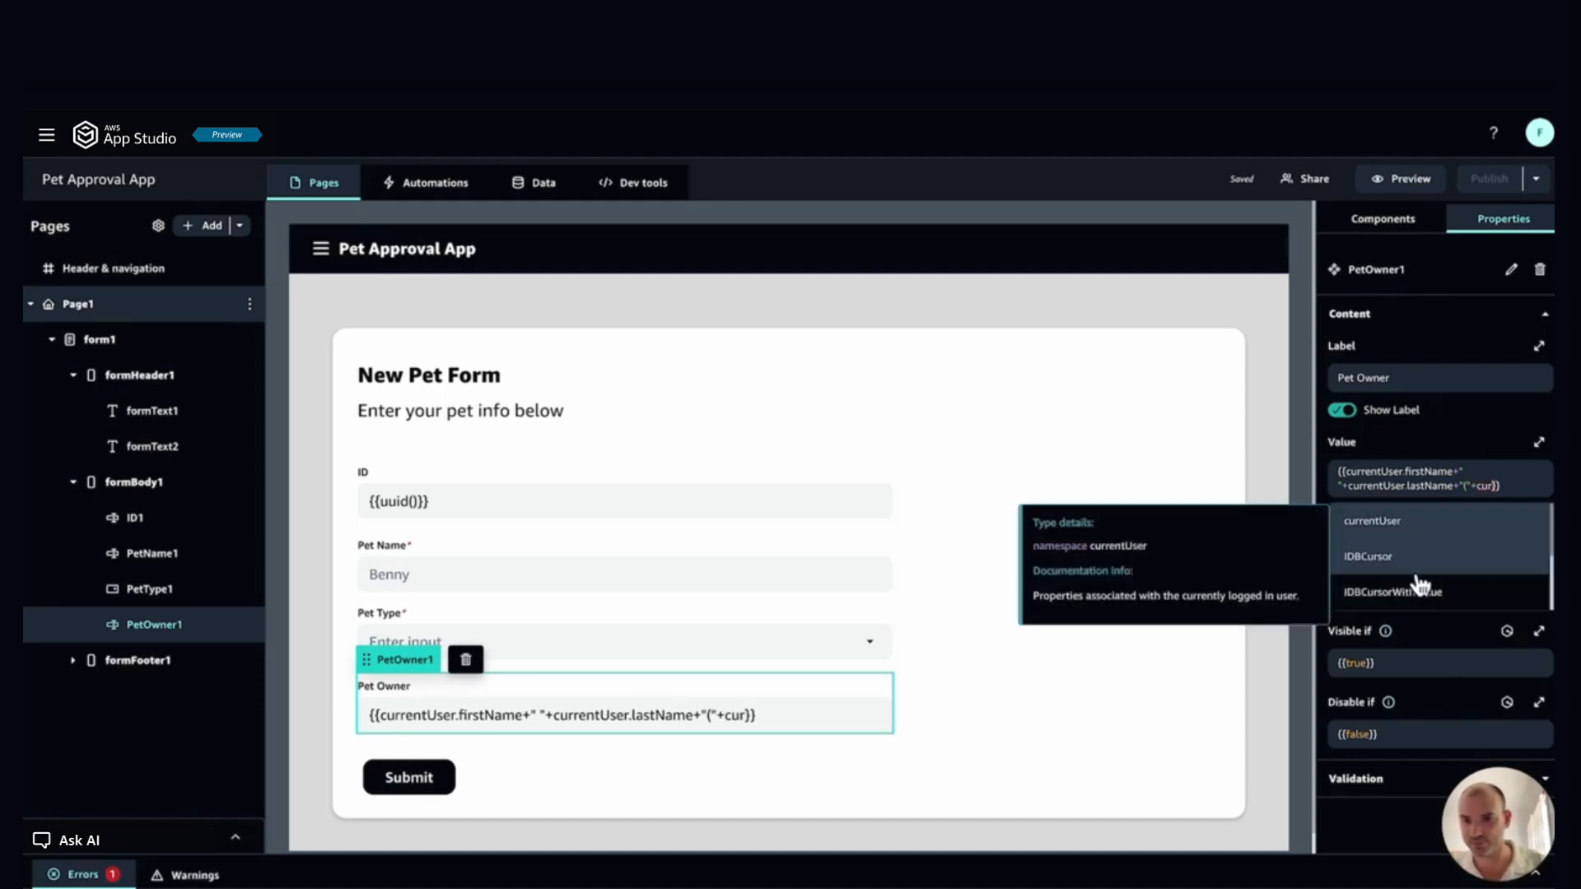
left_click(1440, 516)
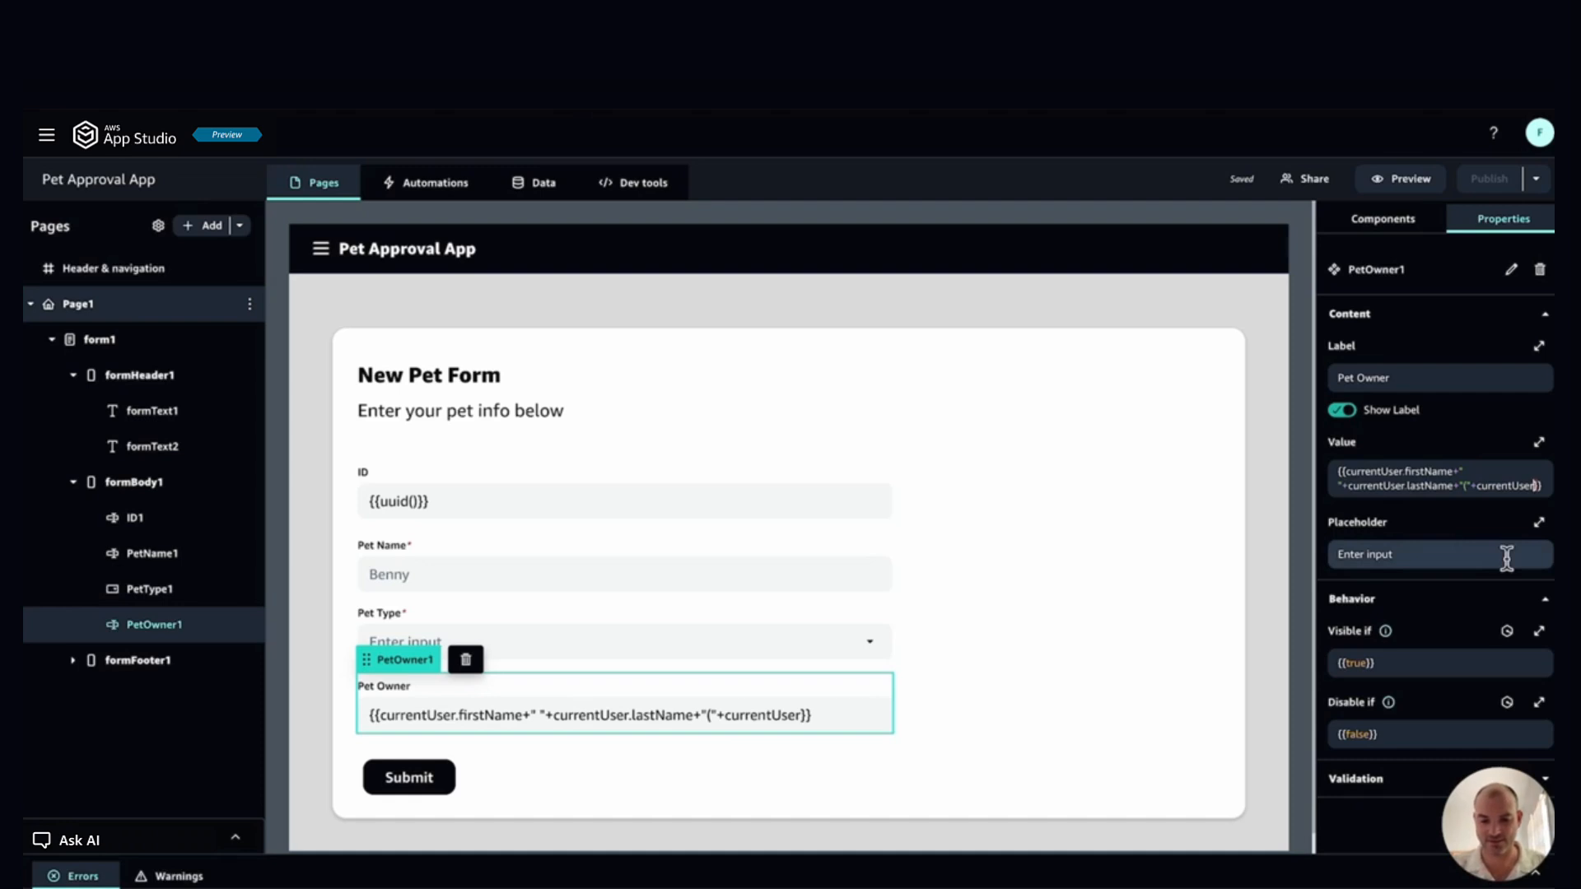
type(".")
scroll(1409, 593, "down", 1)
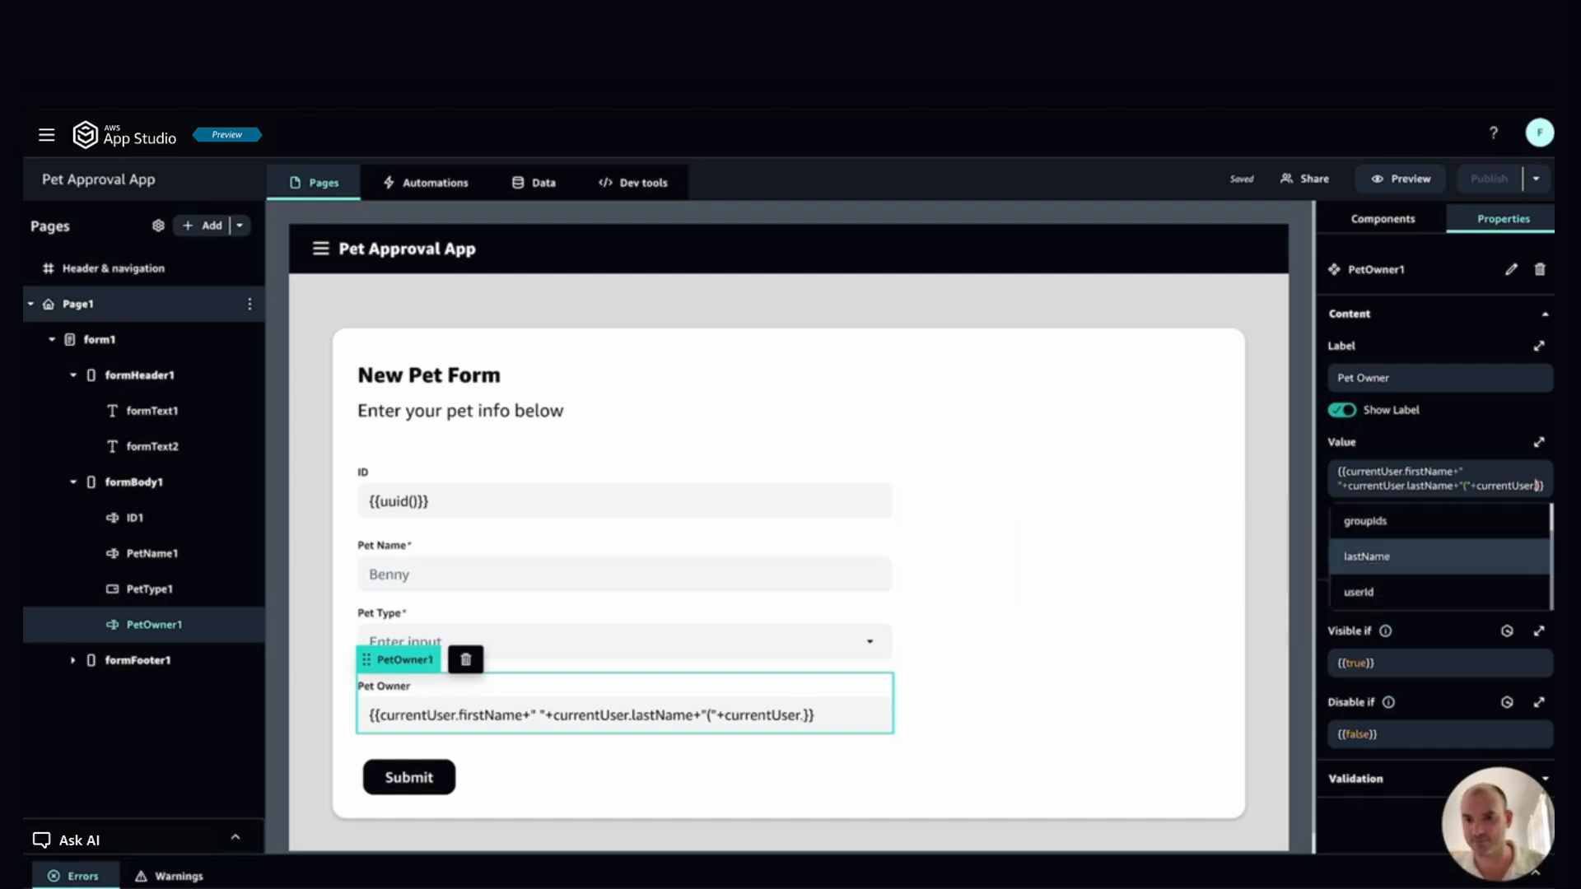
left_click(1406, 601)
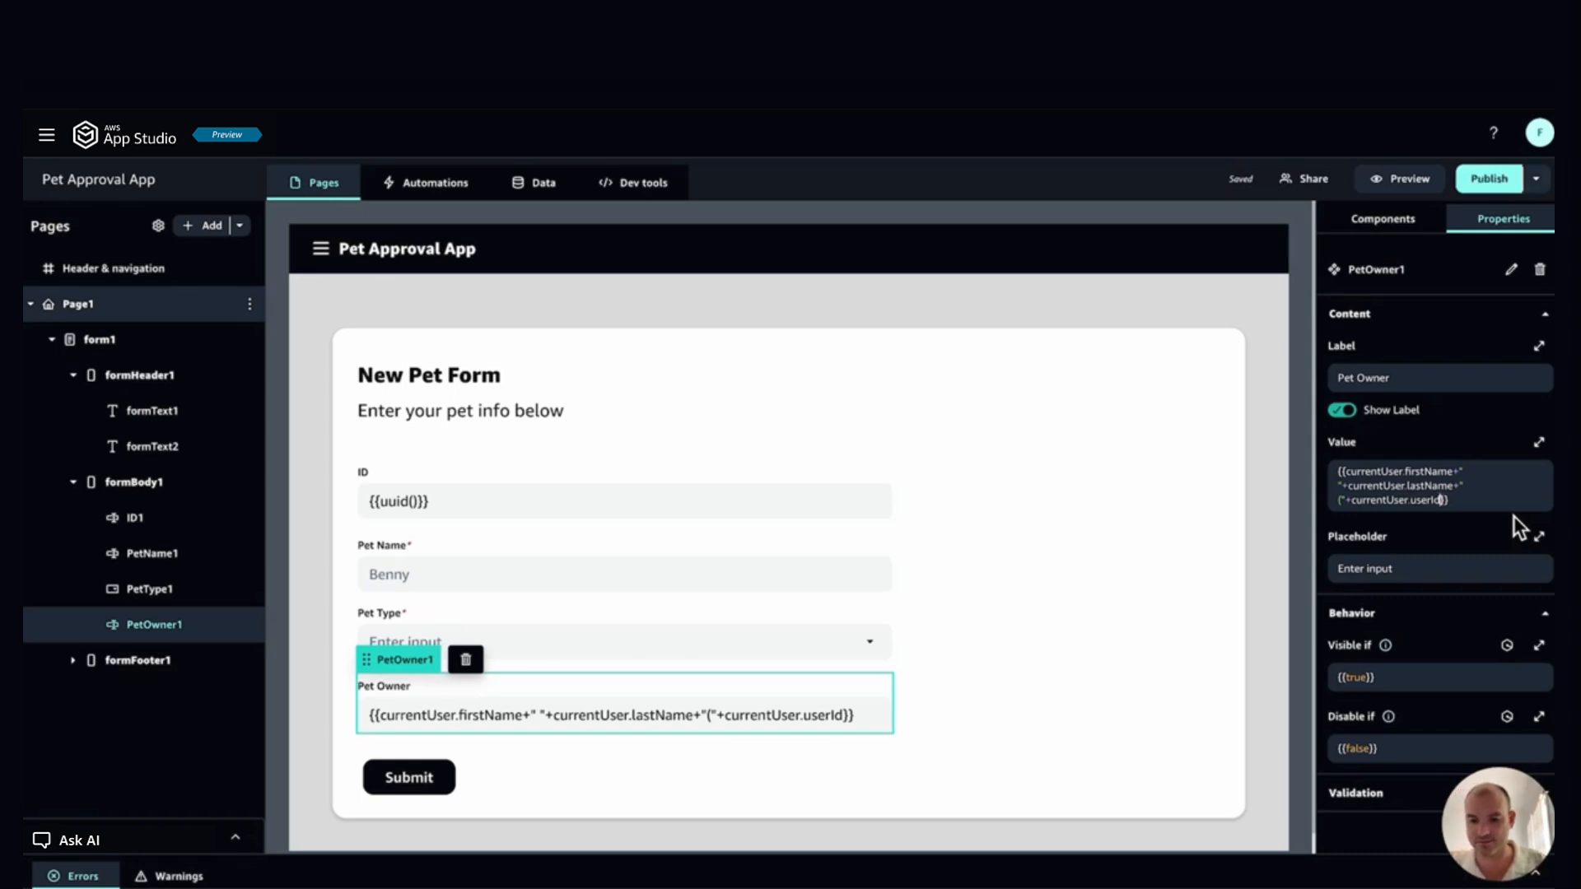
type("+")
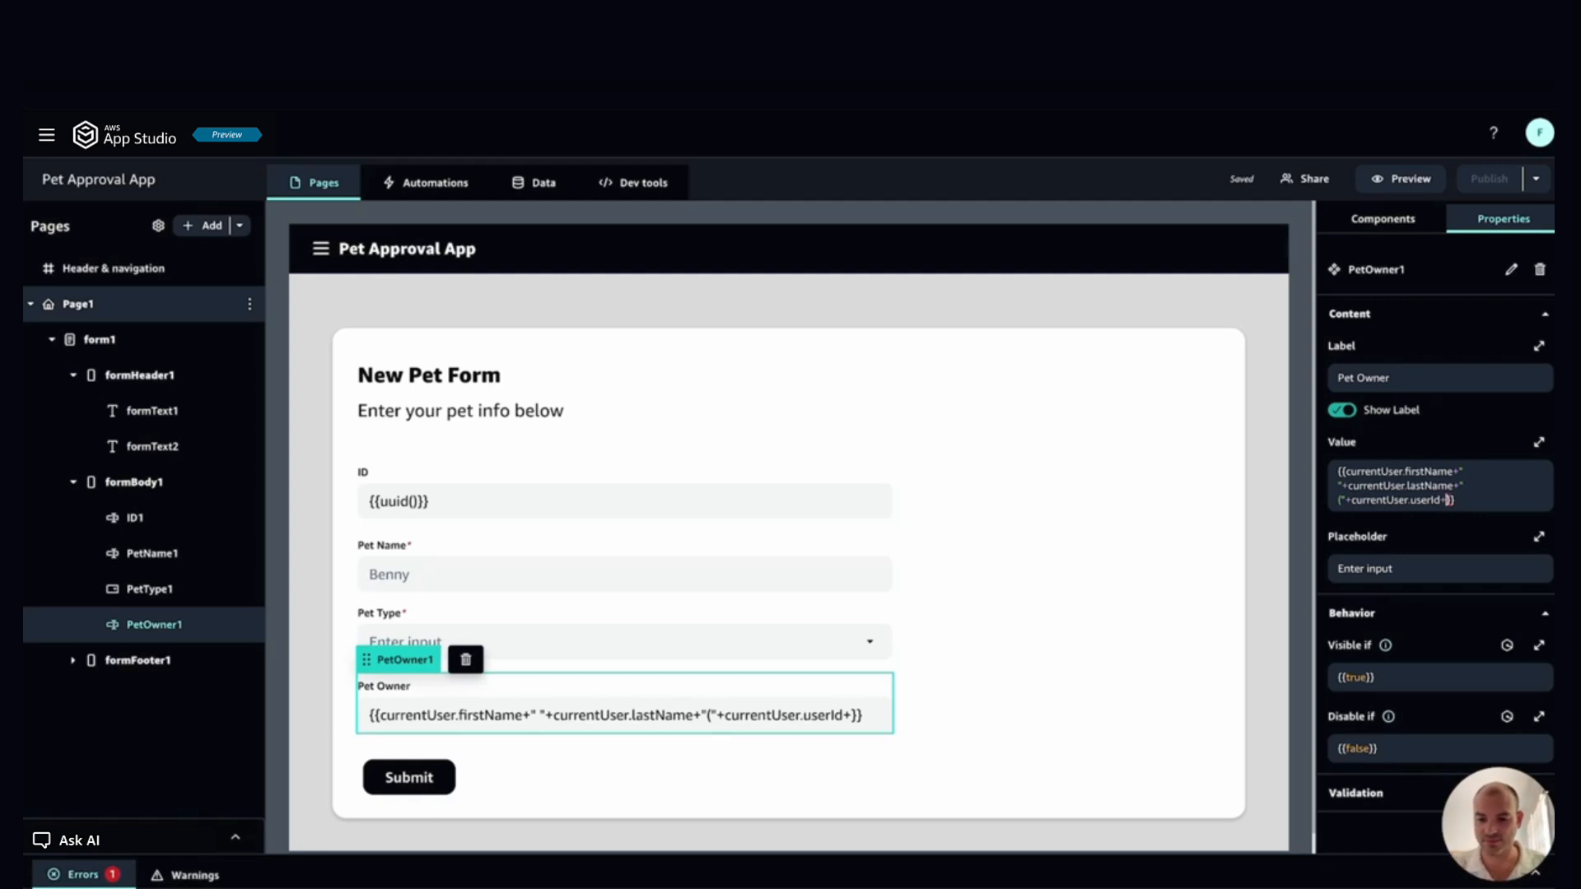
type("\")\"")
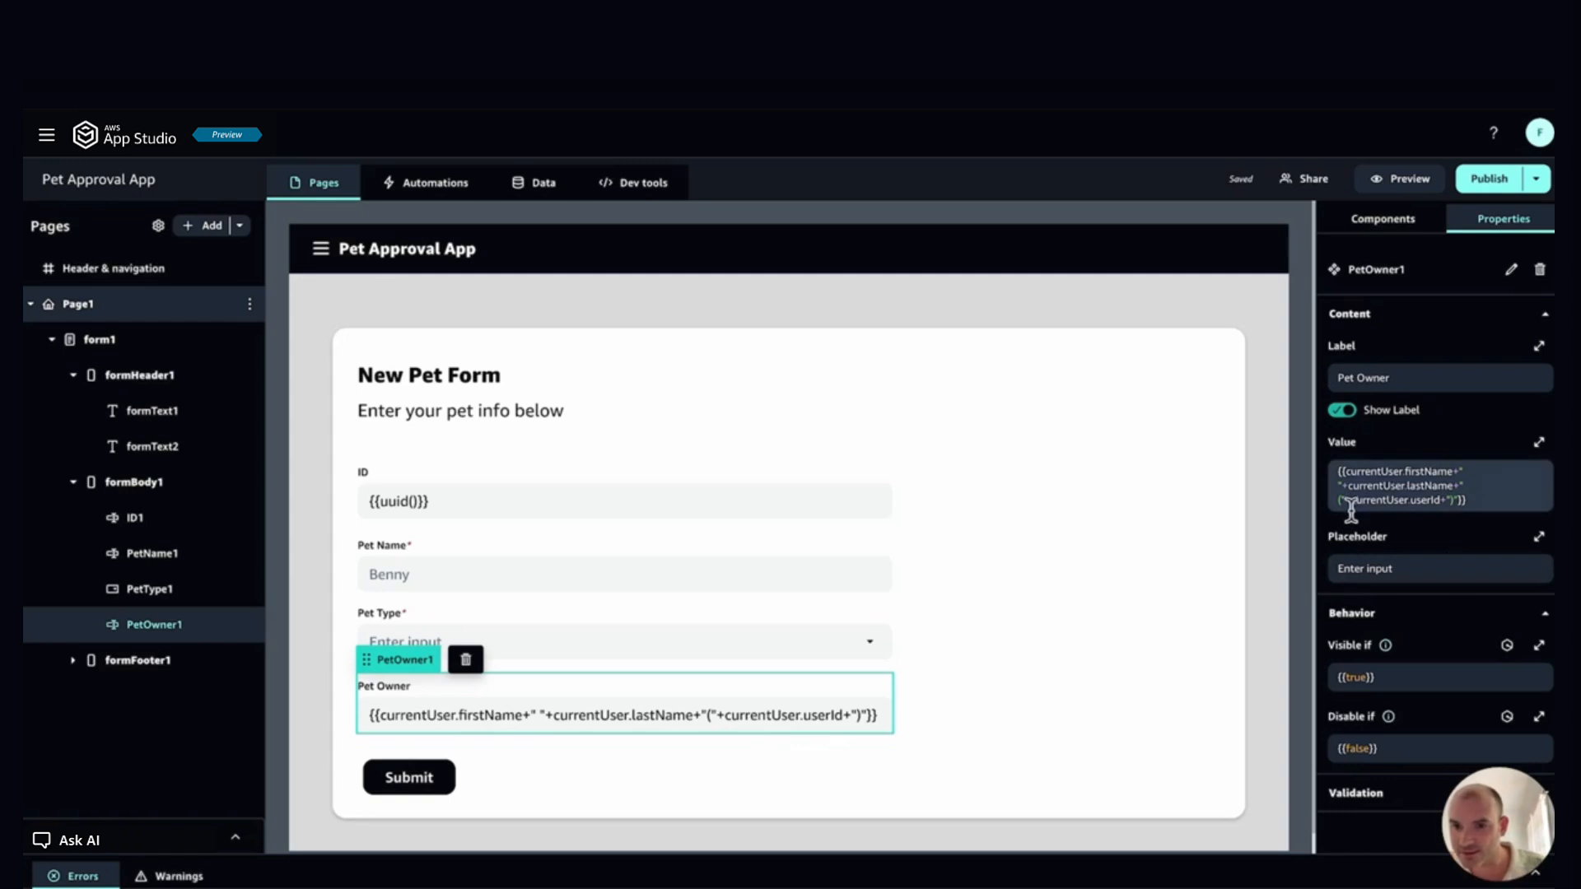
Step: Insert a space before the opening parenthesis in the Pet Owner expression, making that part +" ("+currentUser.userId
key("BackSpace")
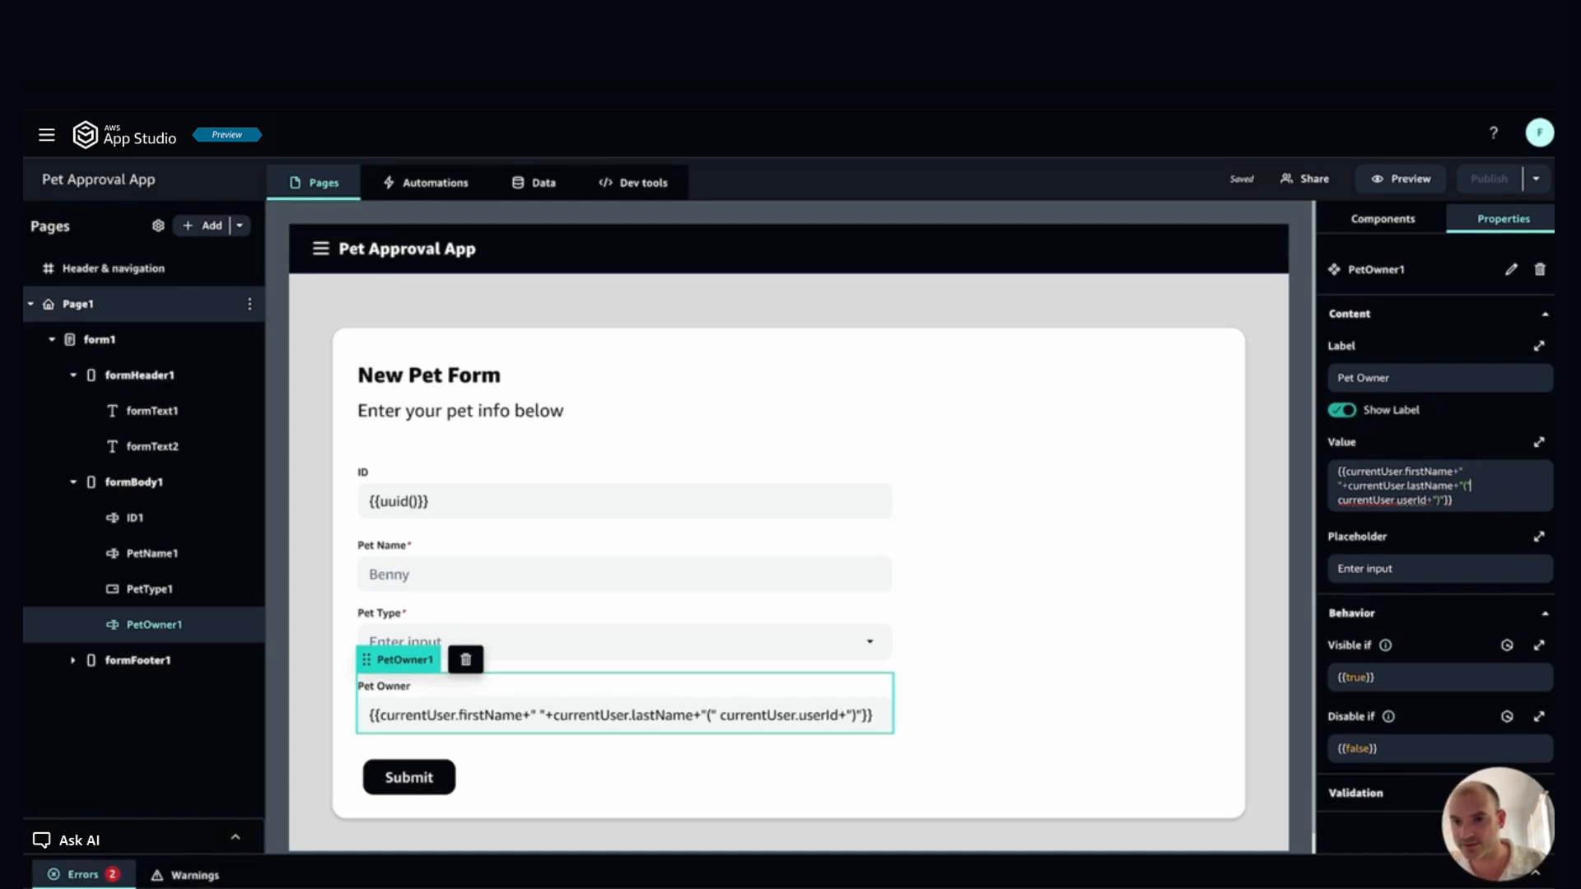
type("+")
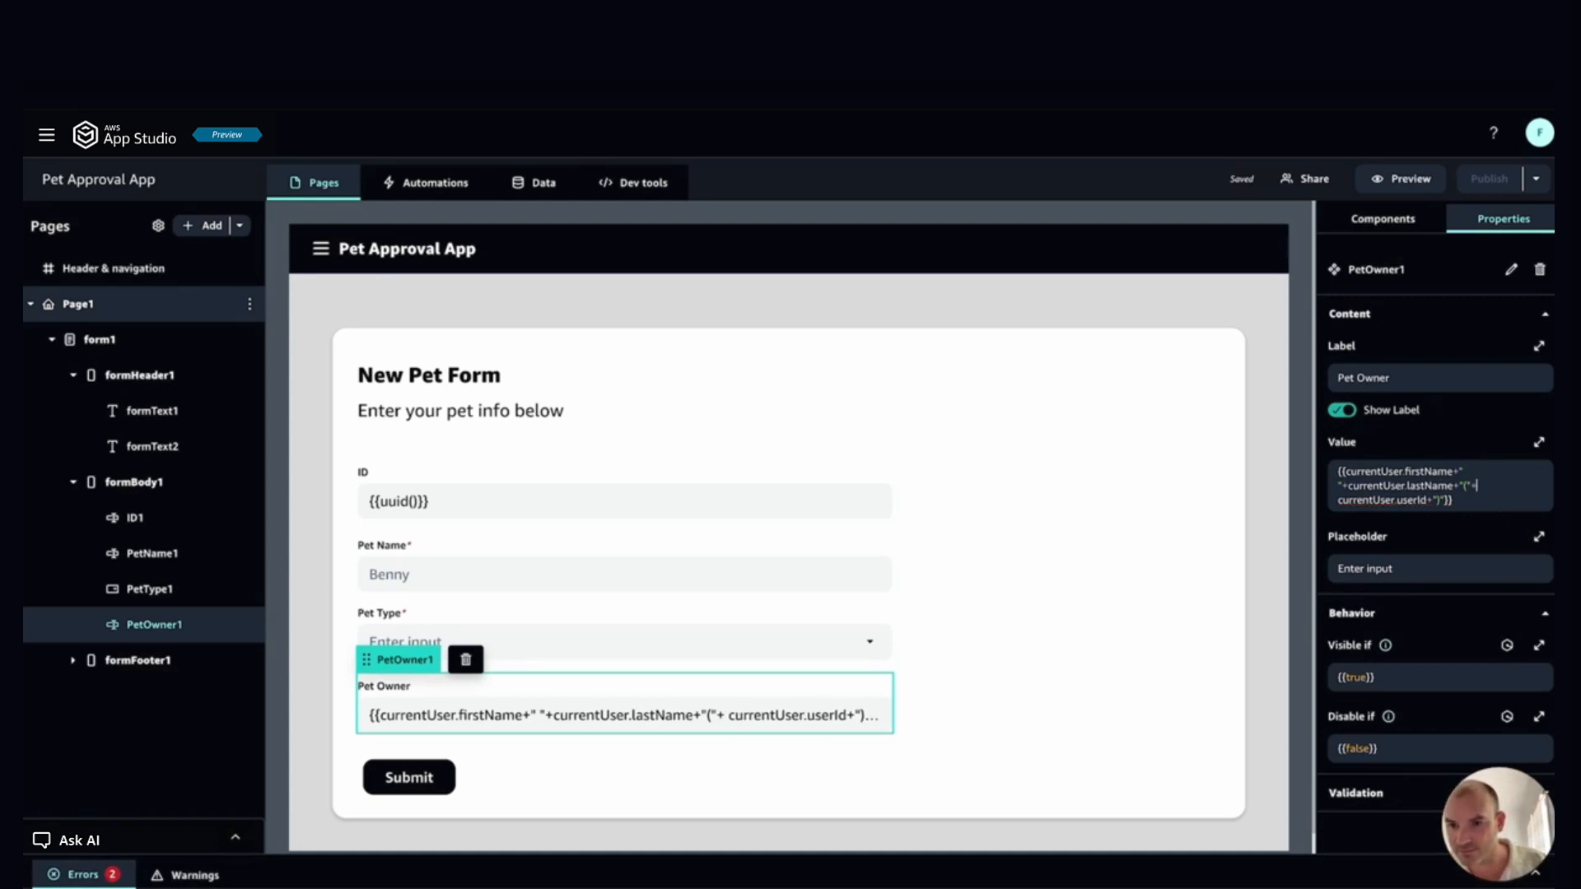
key("Right")
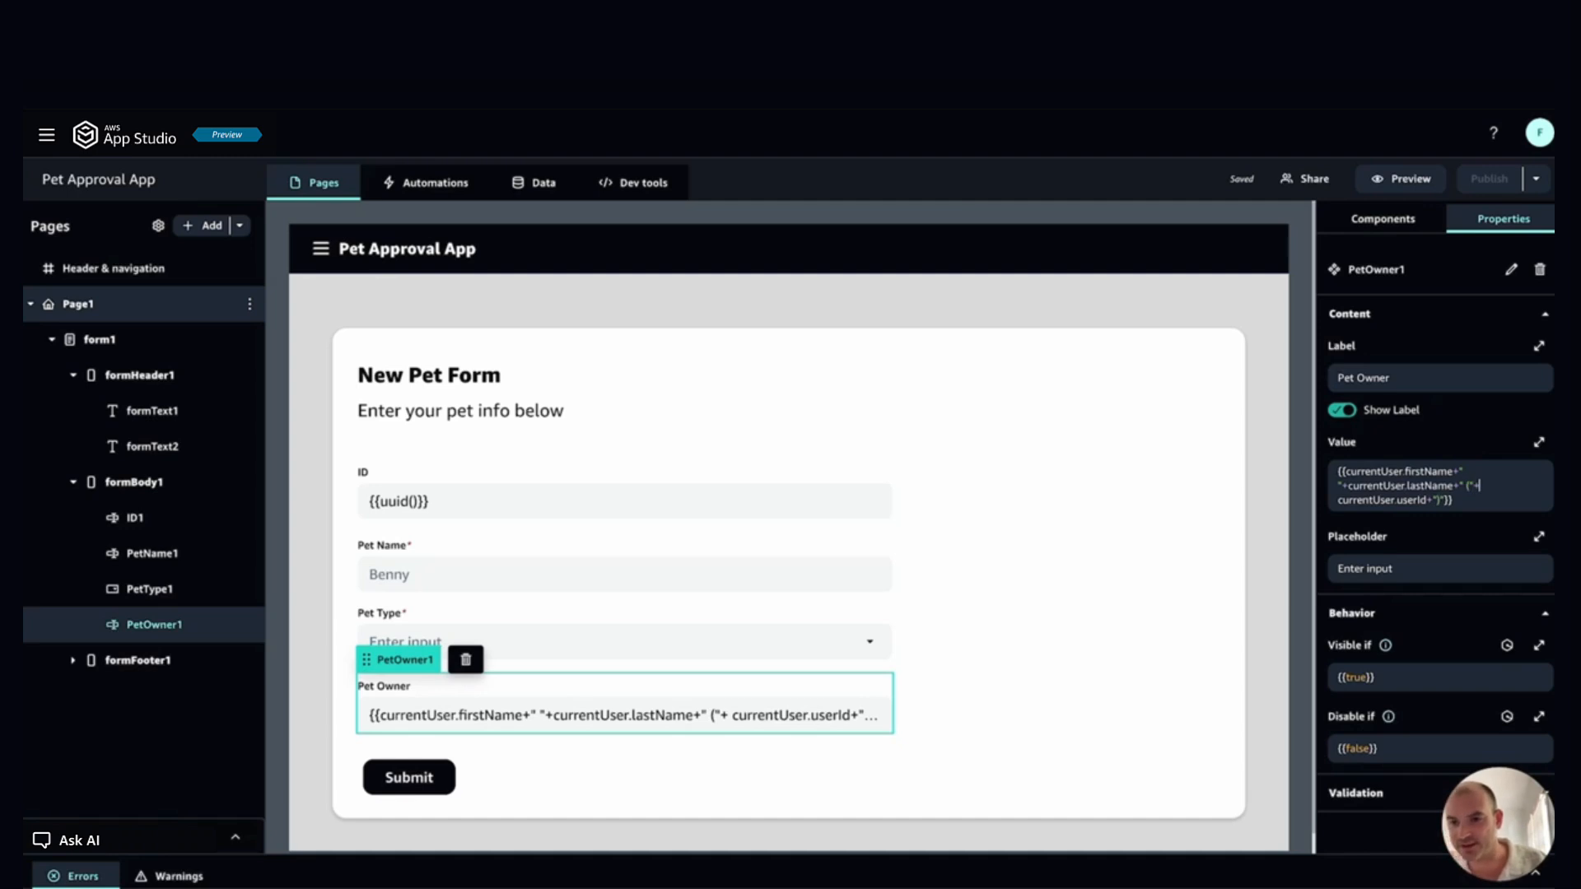
key("BackSpace")
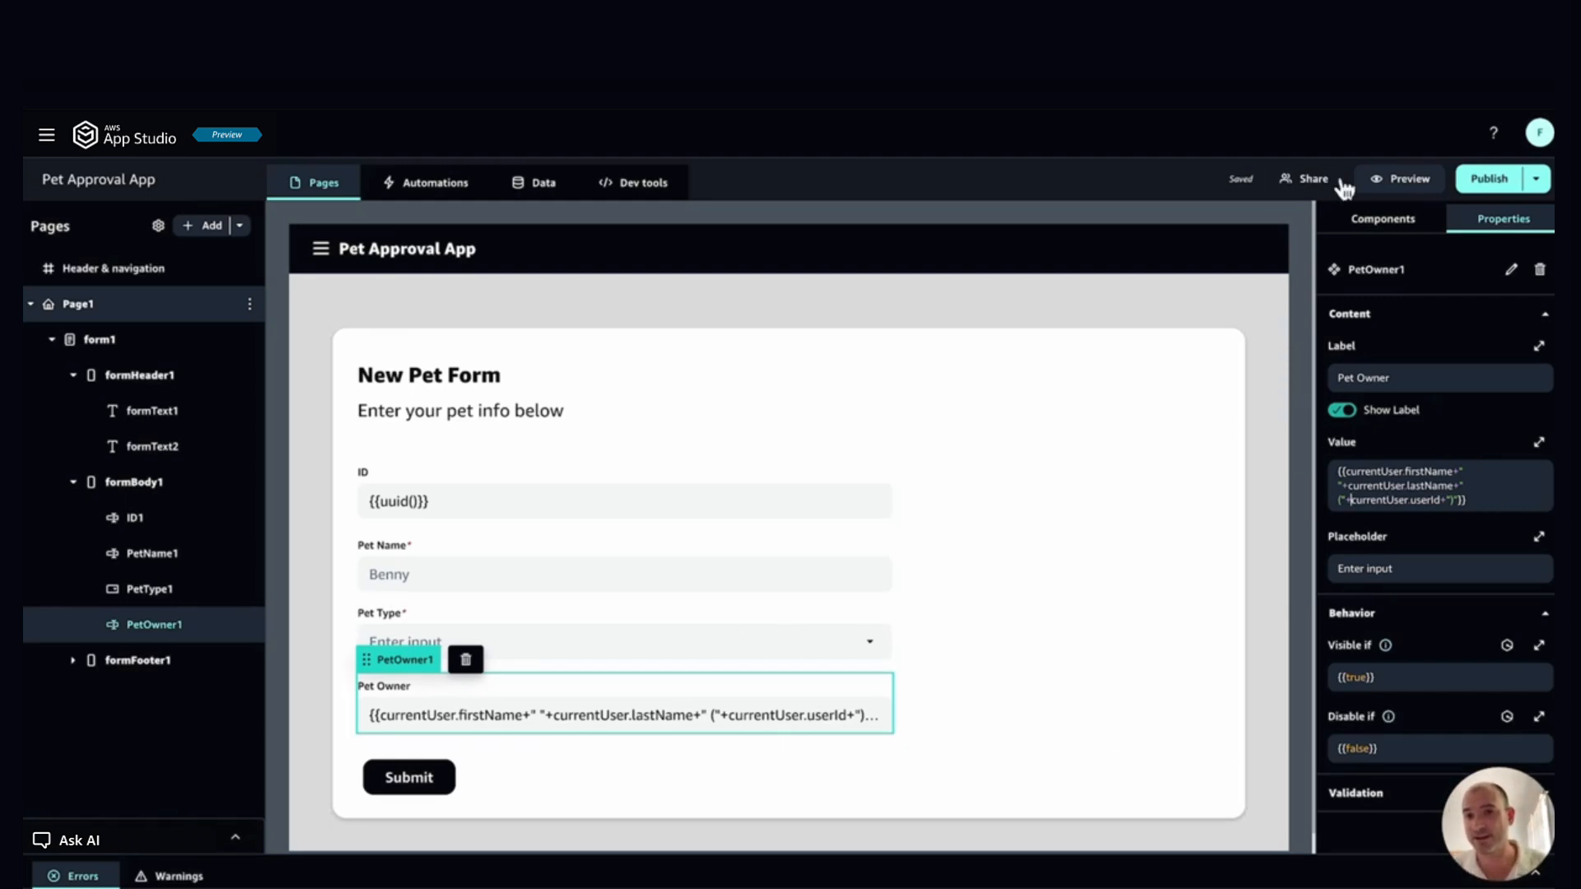
Step: Preview the app and test whether the ID and Pet Owner fields can be edited, adding "sdg" to the ID
left_click(1407, 192)
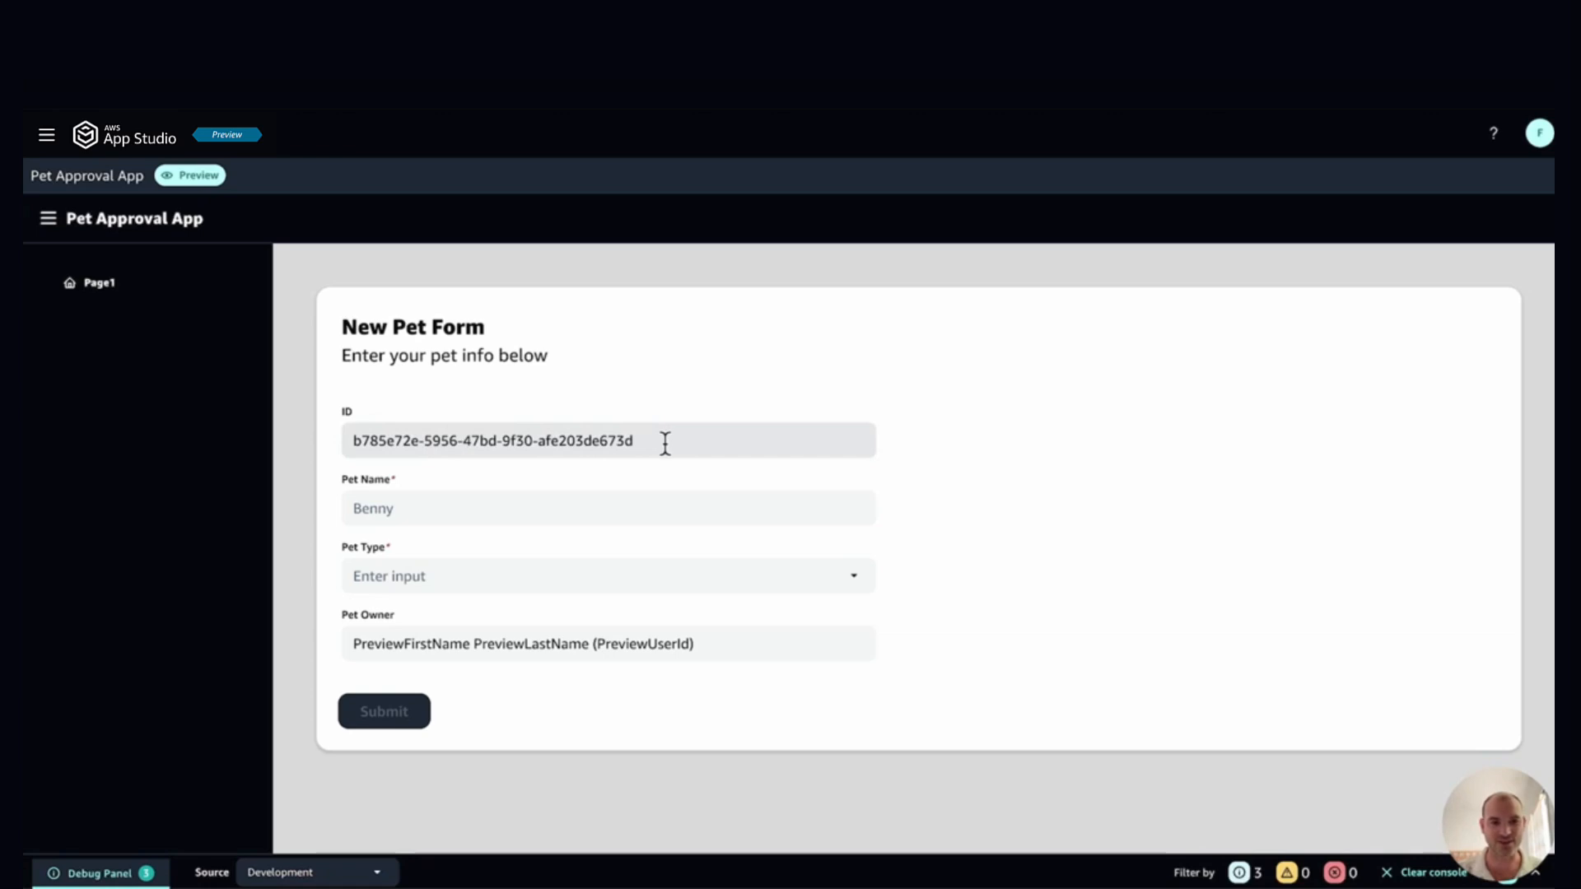
left_click(698, 442)
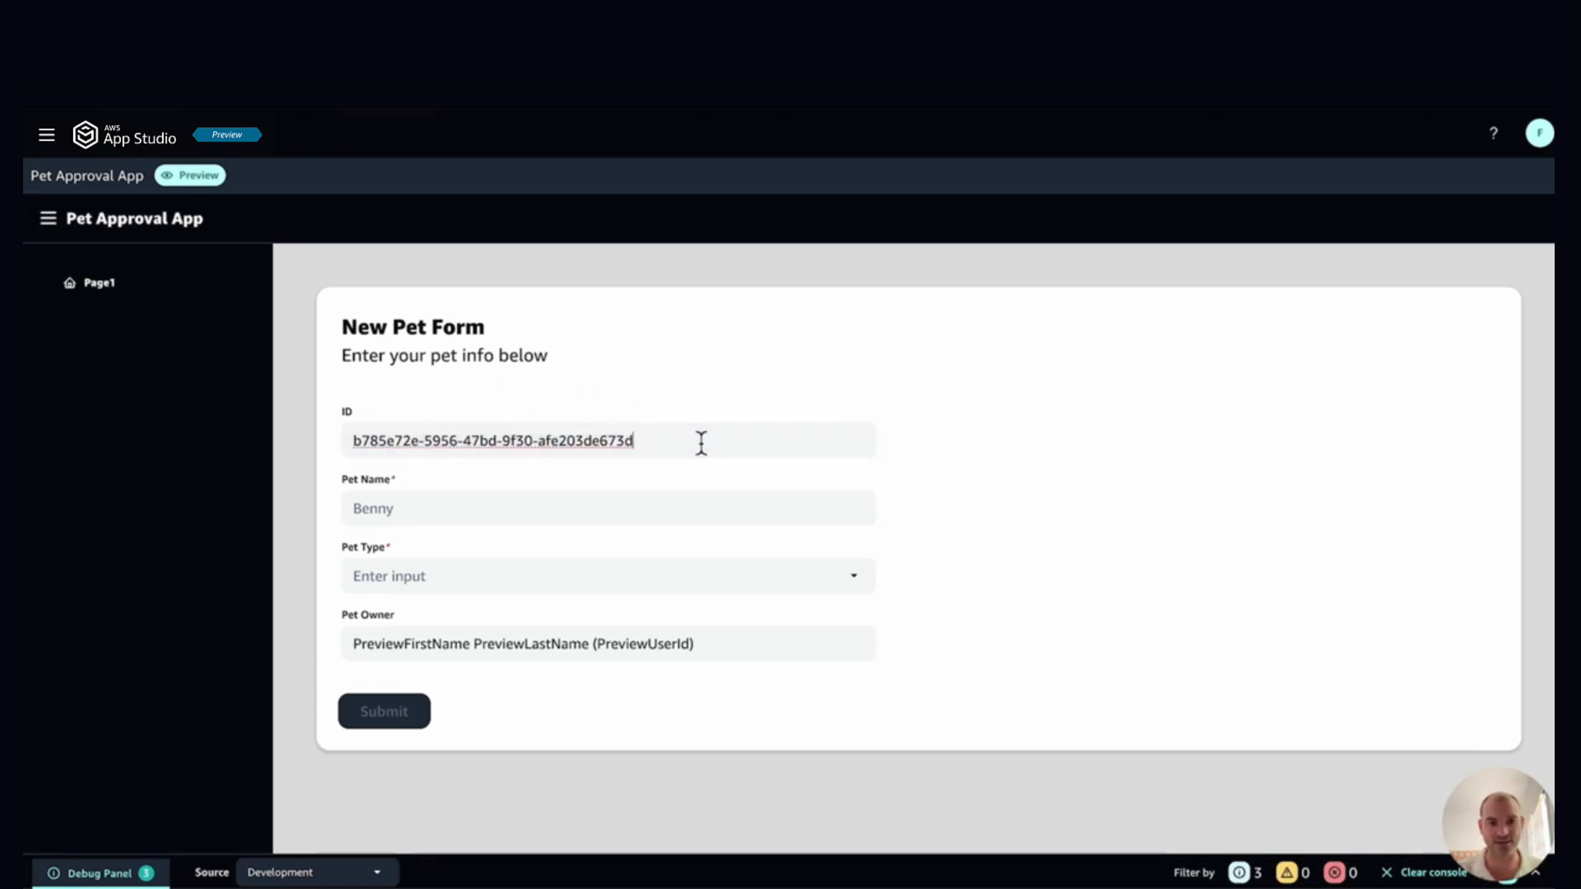
type("sdg")
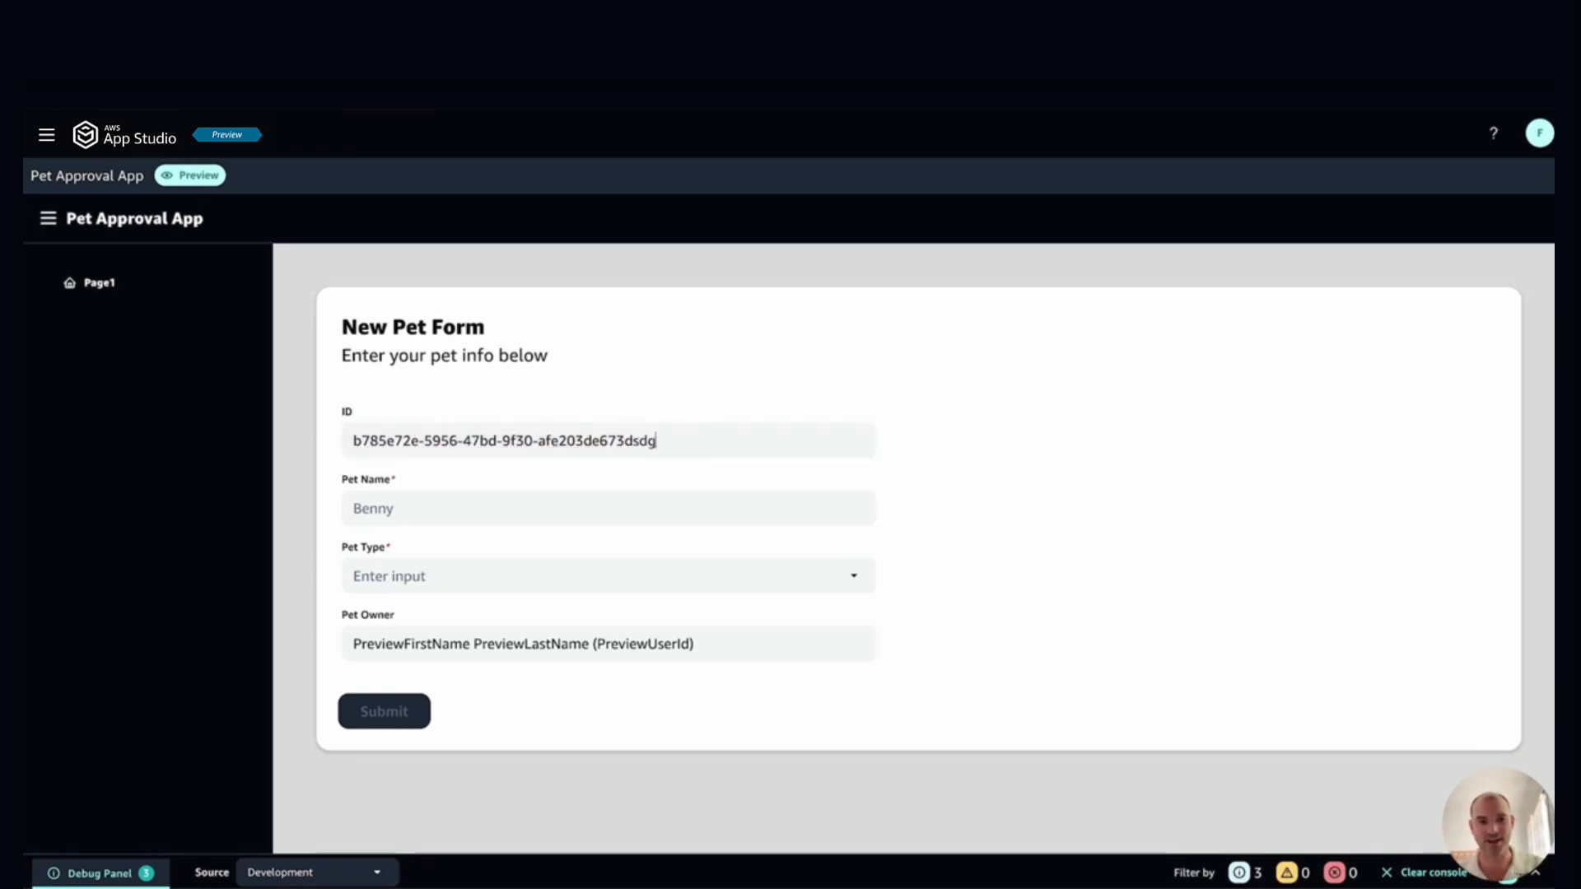
left_click(352, 650)
left_click(470, 649)
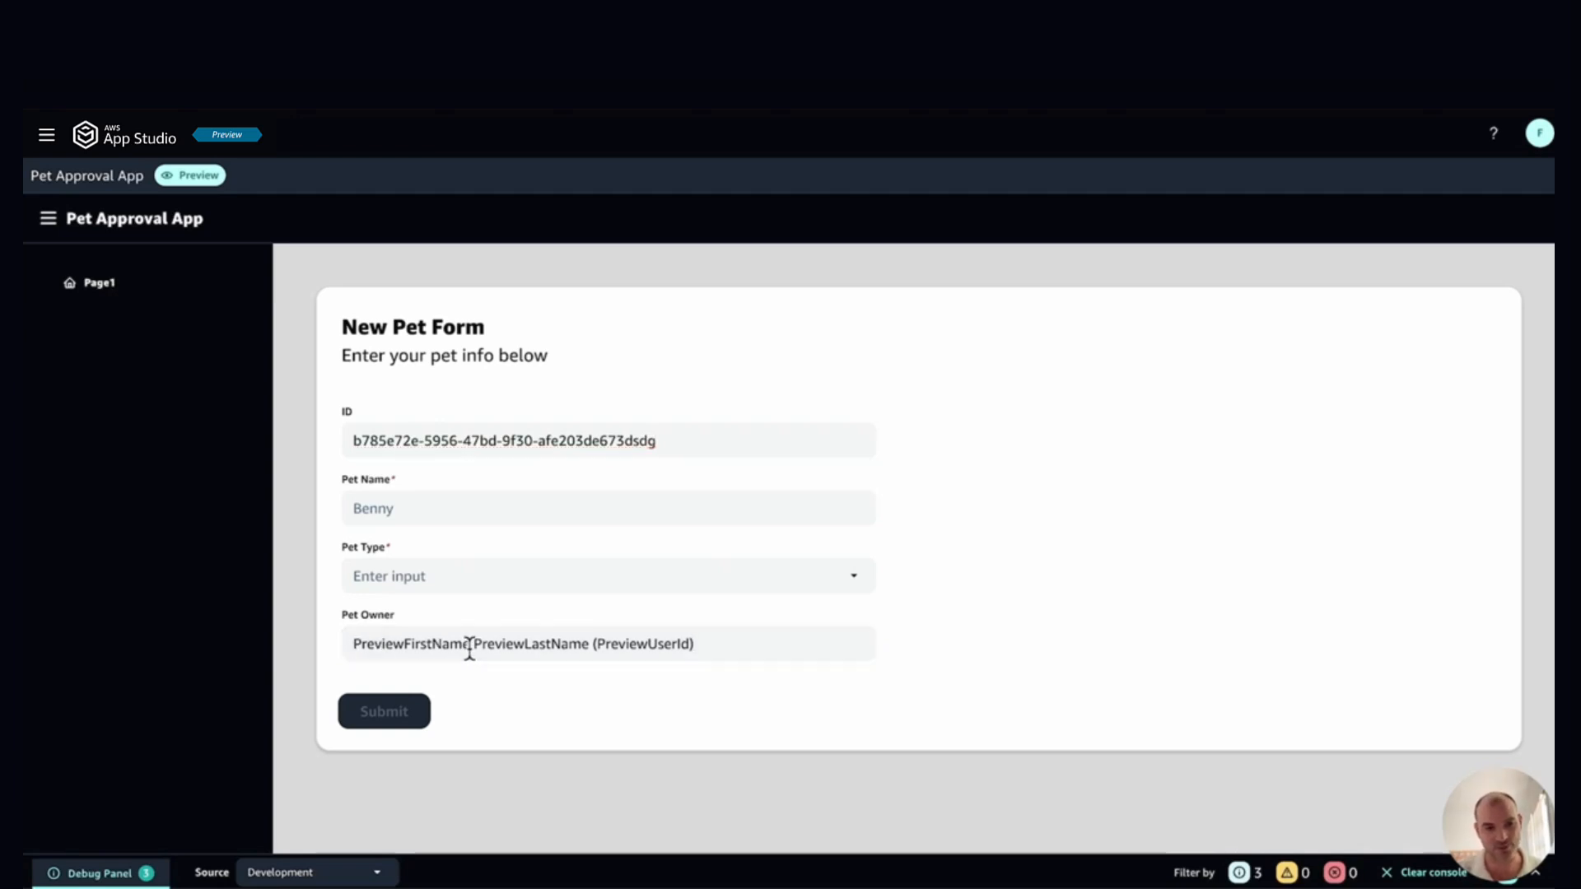
Step: Check the prefilled Pet Owner value and the available Pet Type options in the previewed form
left_click_drag(470, 648, 349, 649)
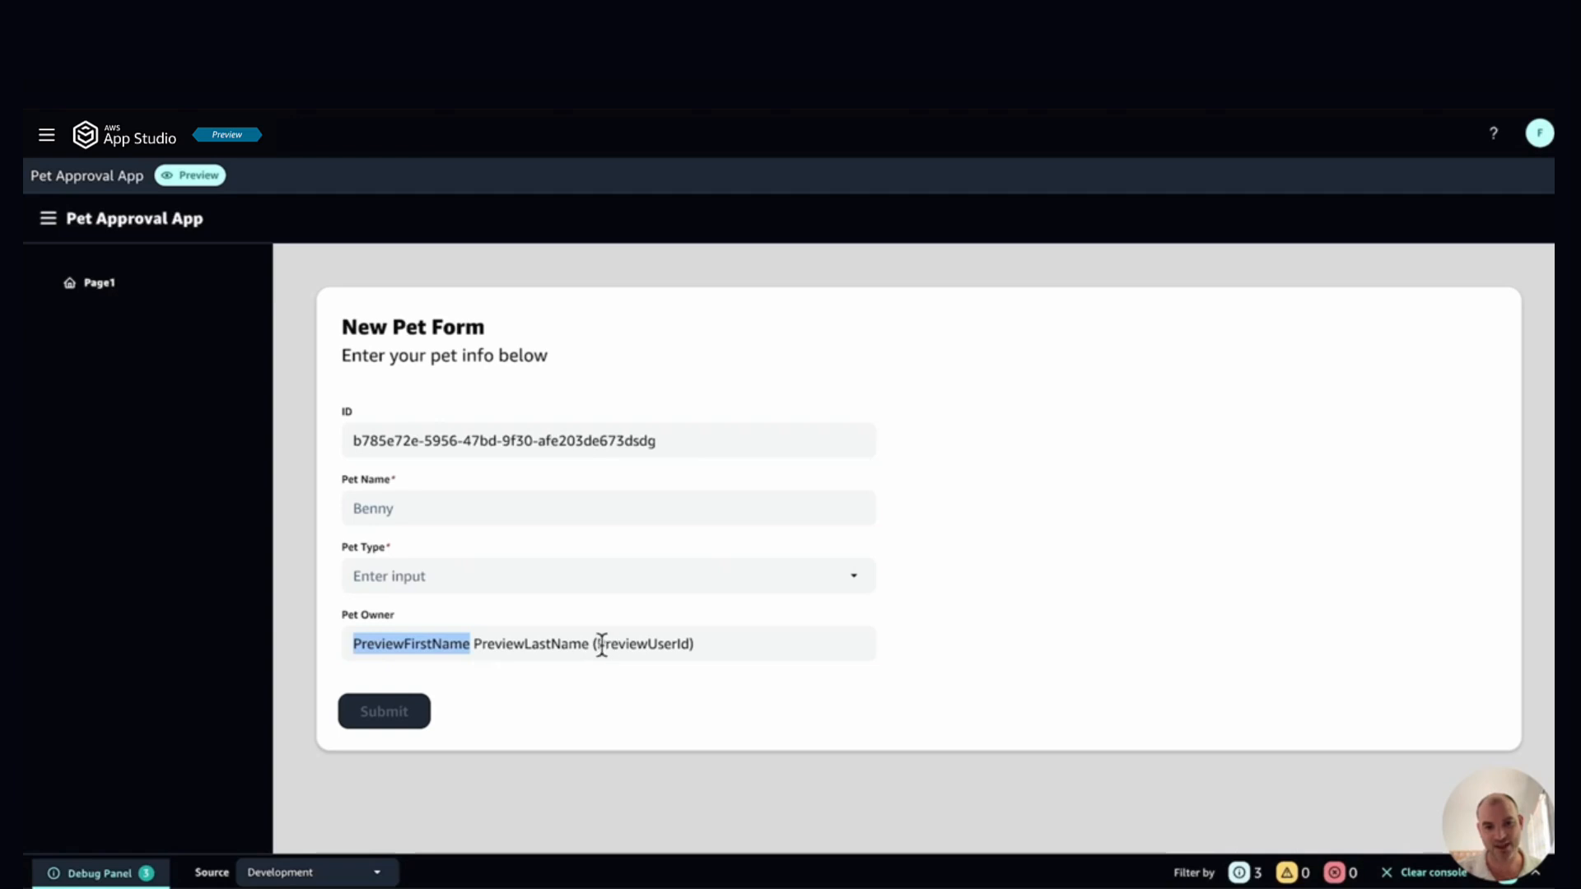
left_click(730, 655)
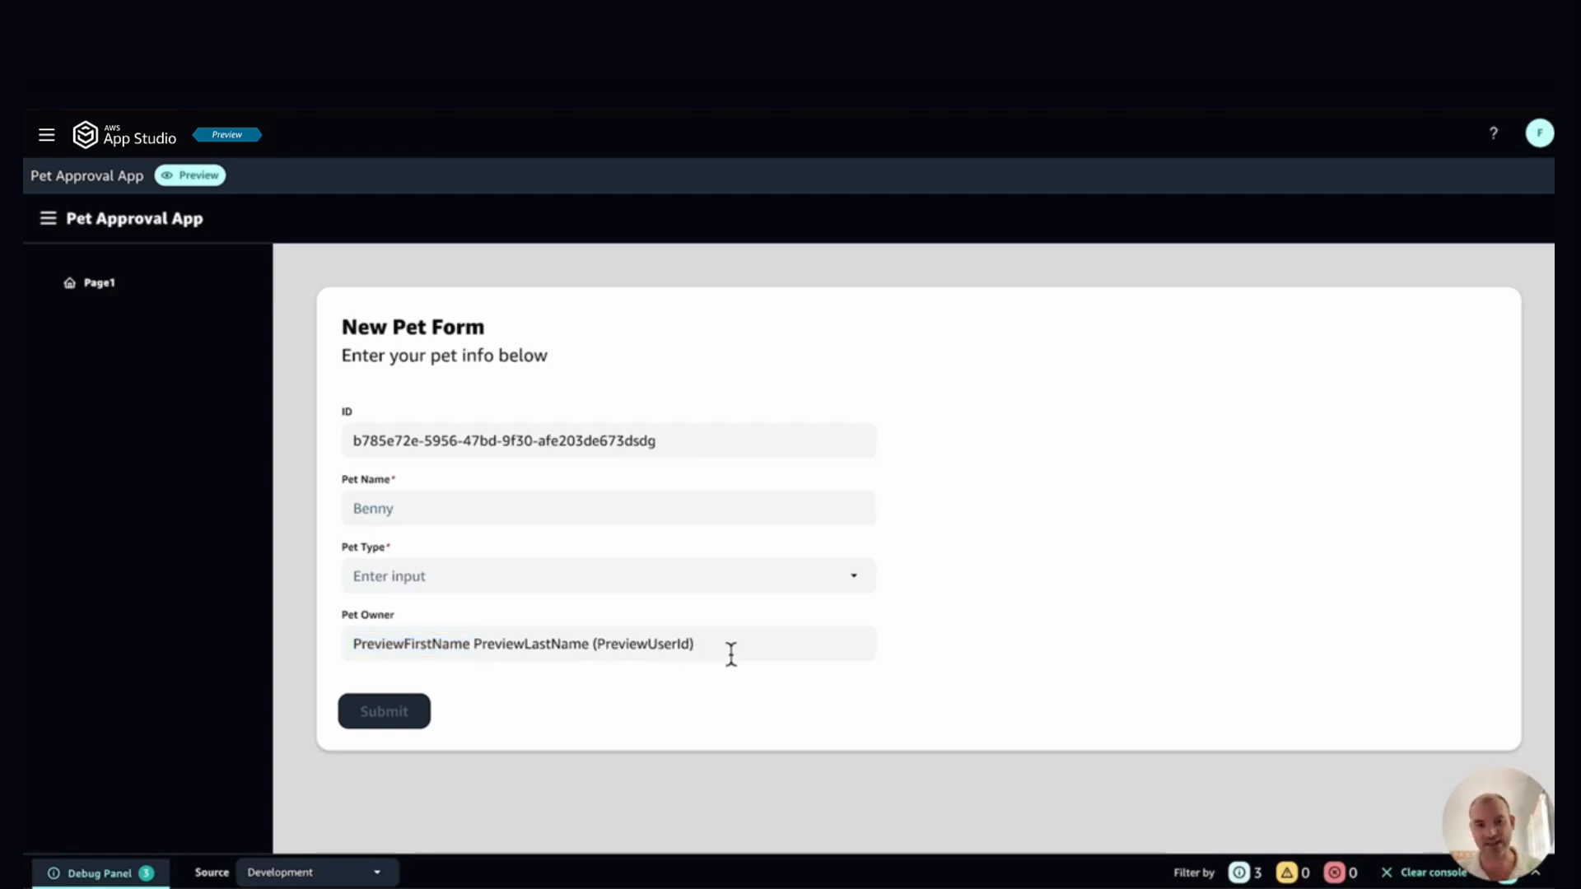
left_click(861, 582)
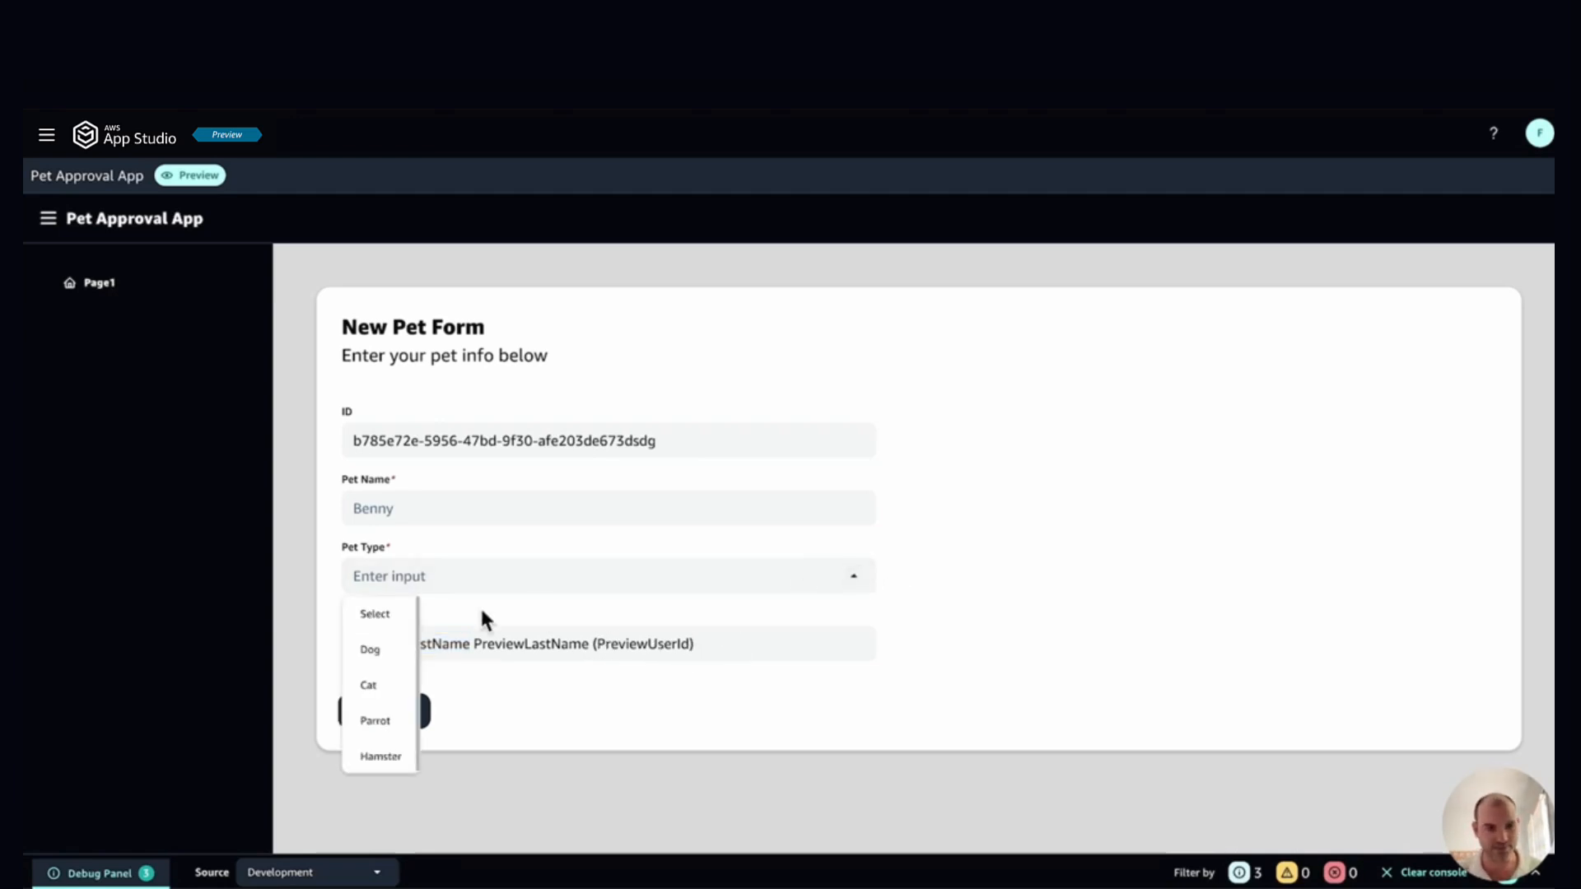
left_click(973, 643)
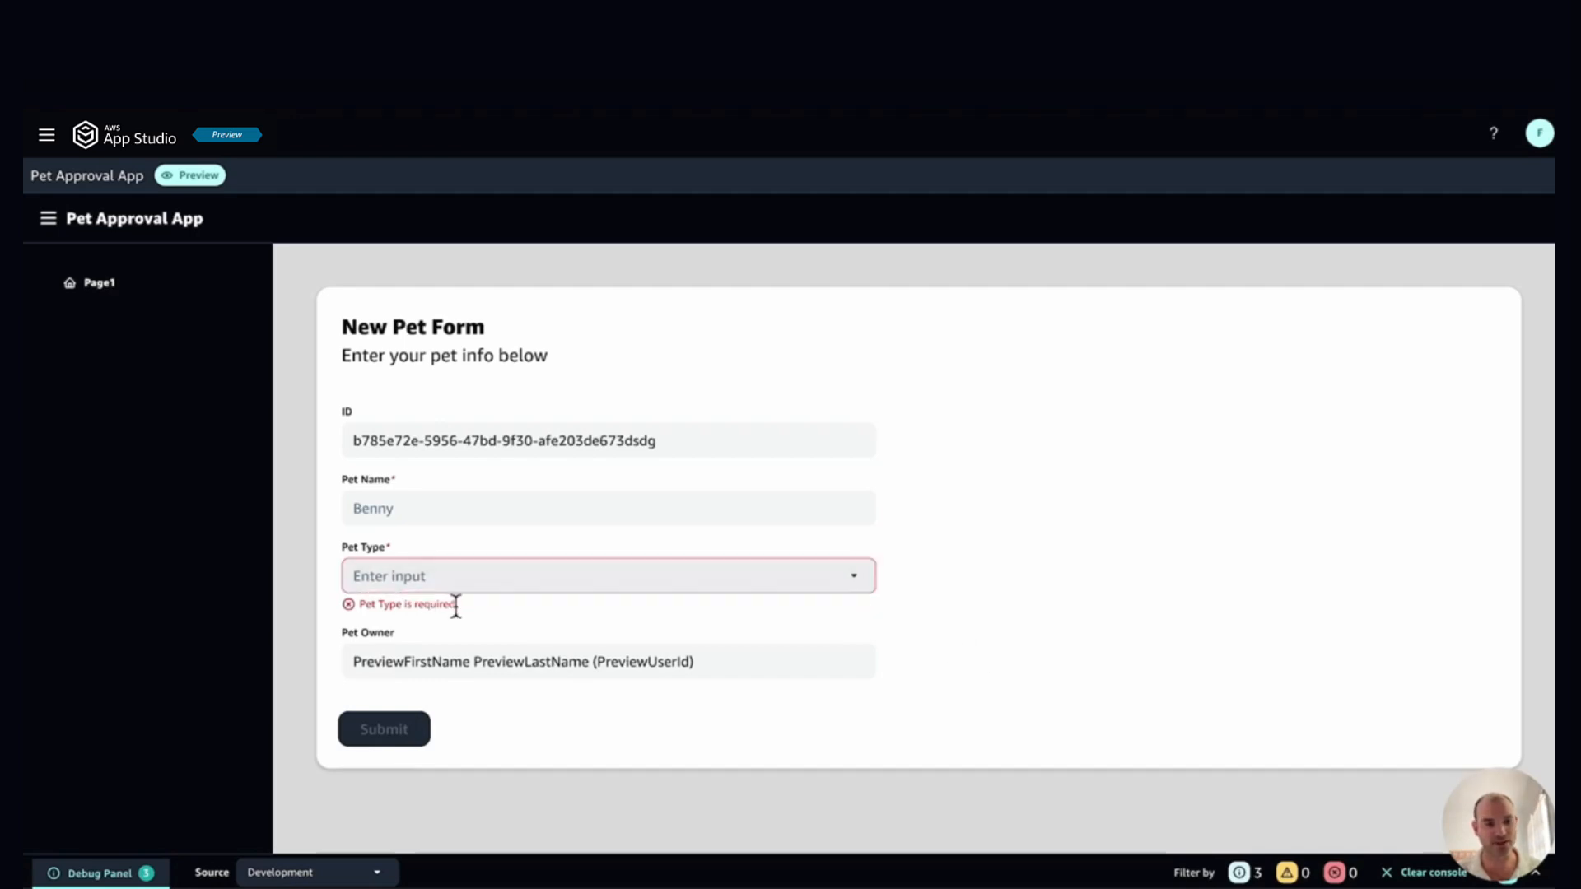
Step: Fill in the previewed form with Pet Name Benny and Pet Type Dog, and submit it
left_click(426, 510)
type("Benny")
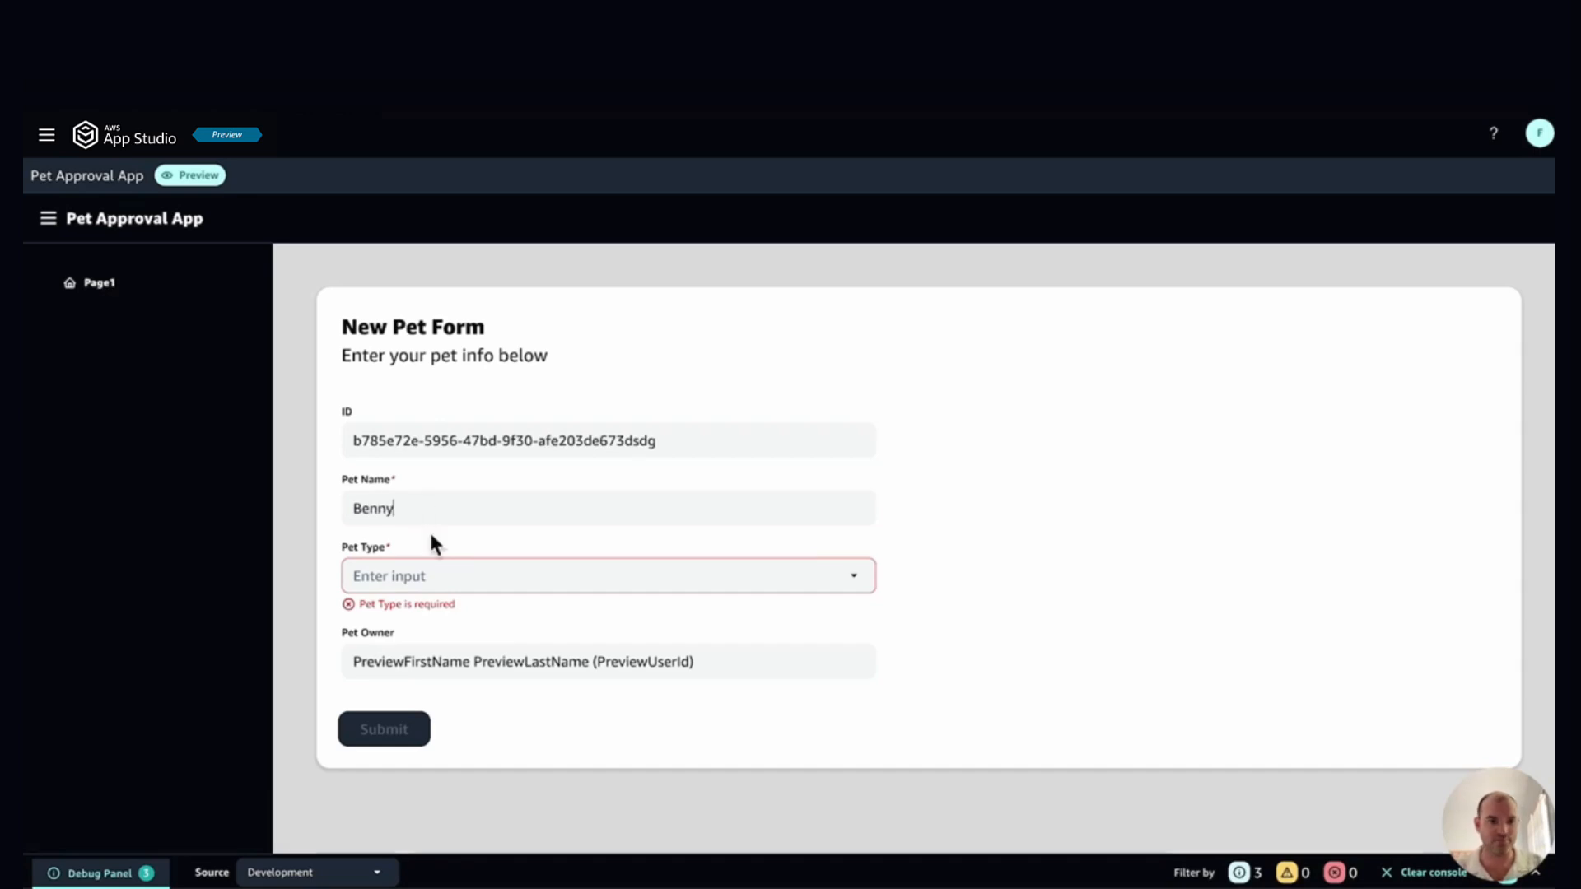
left_click(461, 579)
left_click(421, 652)
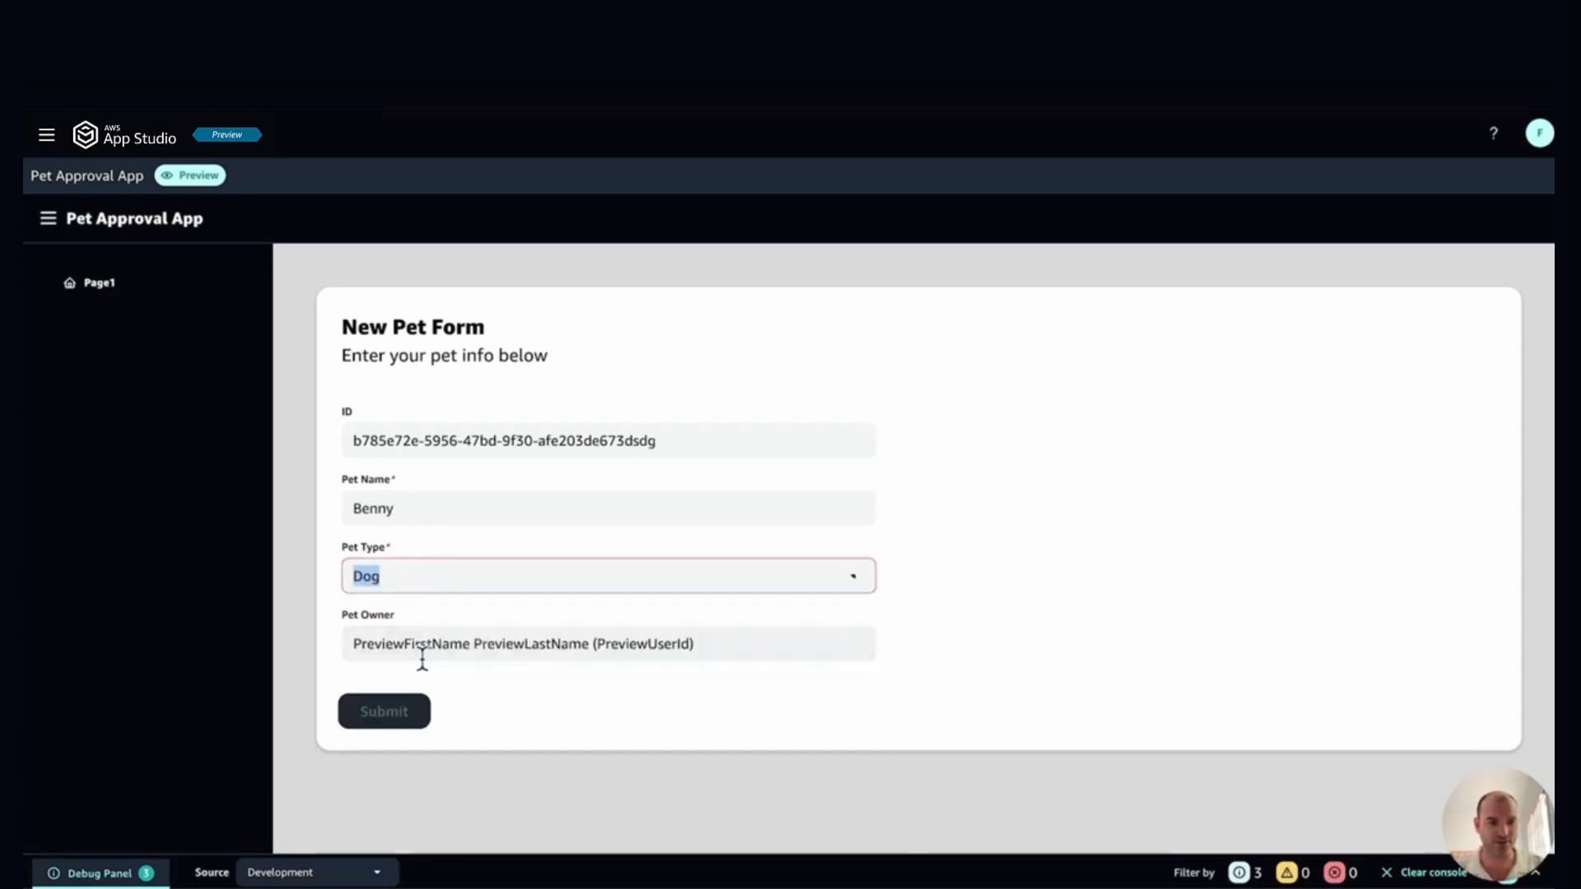
left_click(977, 643)
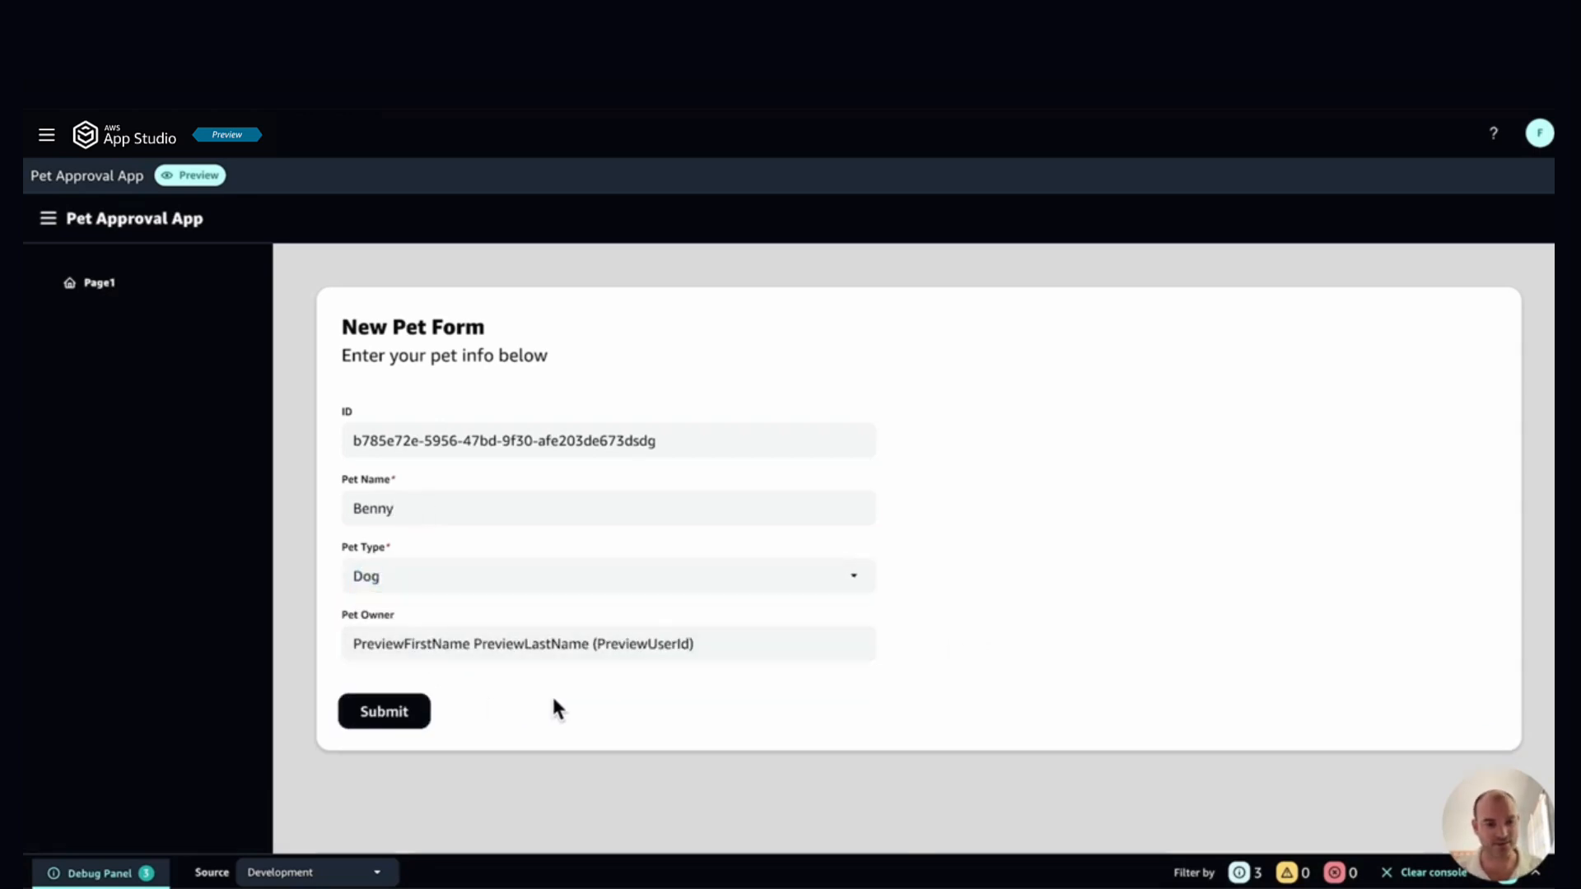
left_click(381, 710)
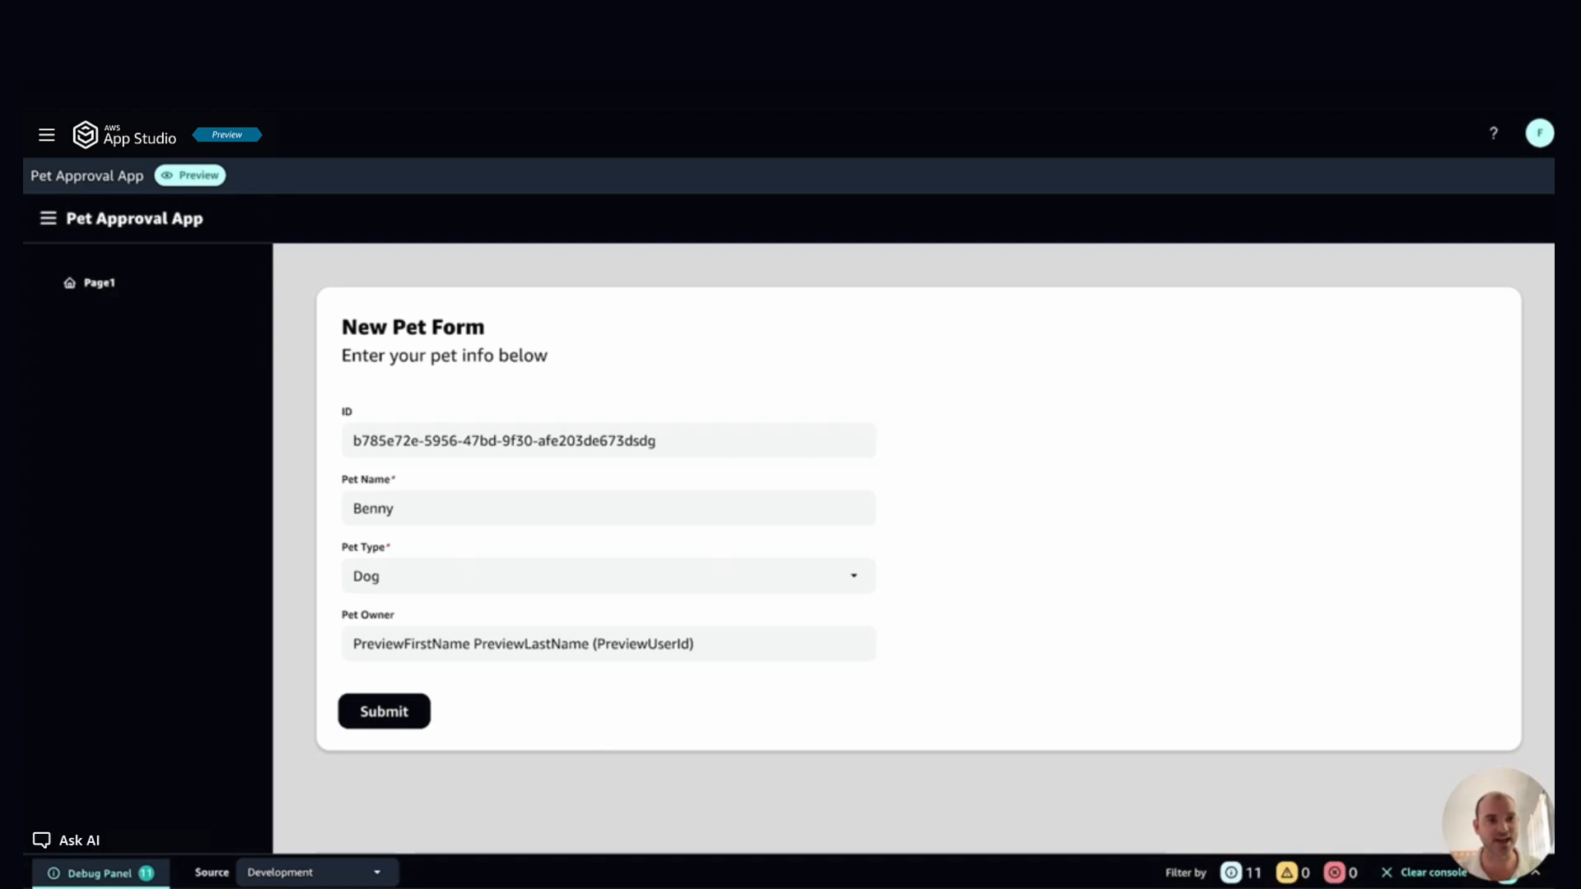
Step: Return to the app editor, add a second page, and place a text component on it reading "All Pets"
left_click(214, 37)
left_click(212, 231)
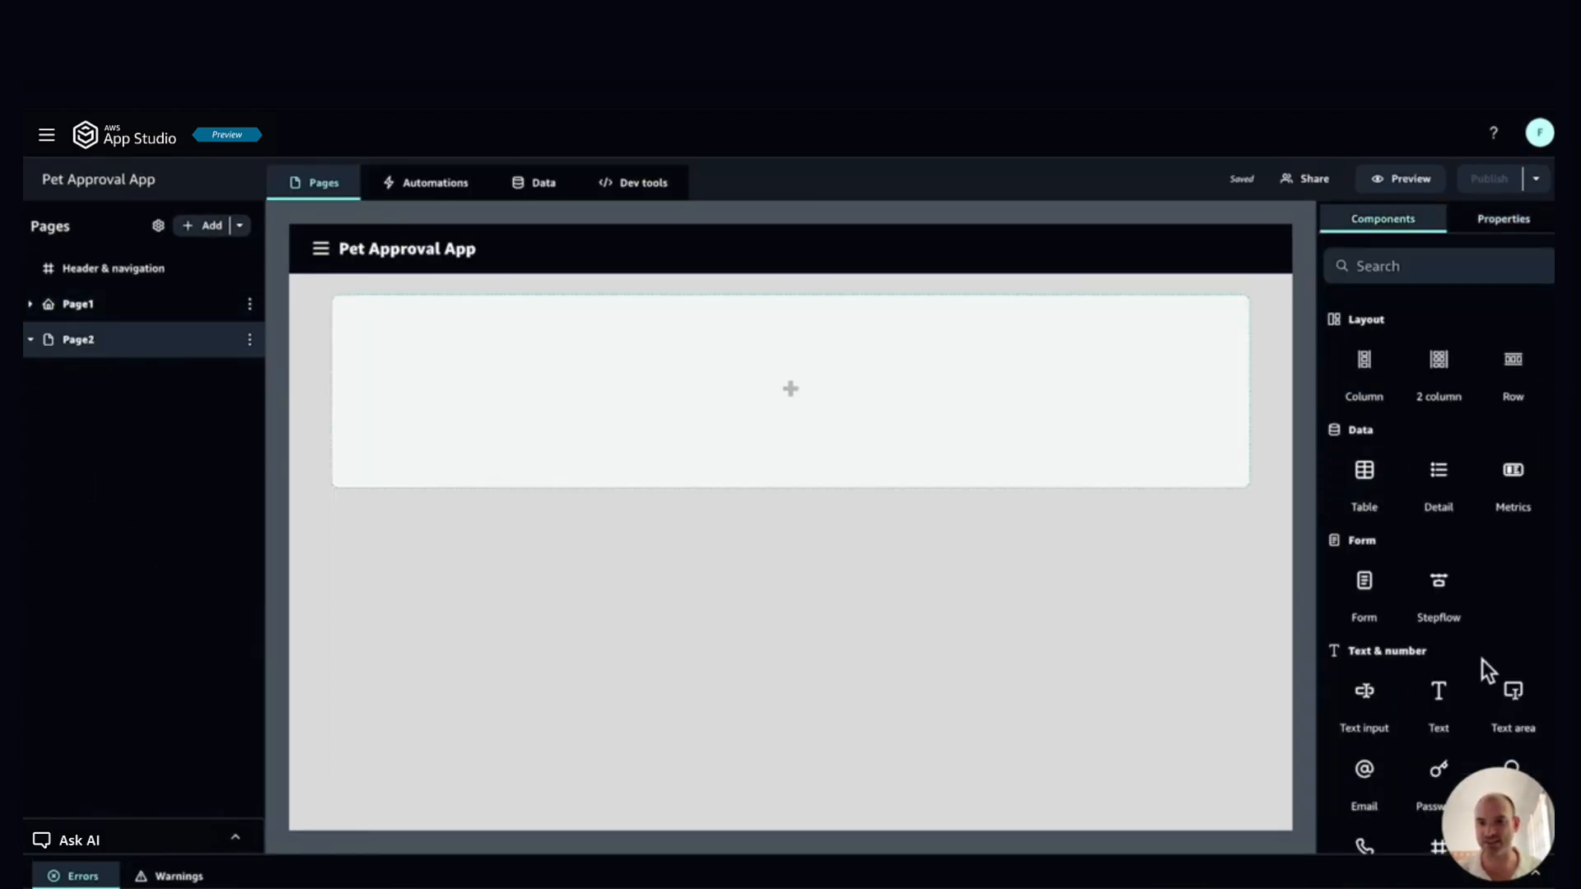
left_click_drag(1438, 691, 1018, 398)
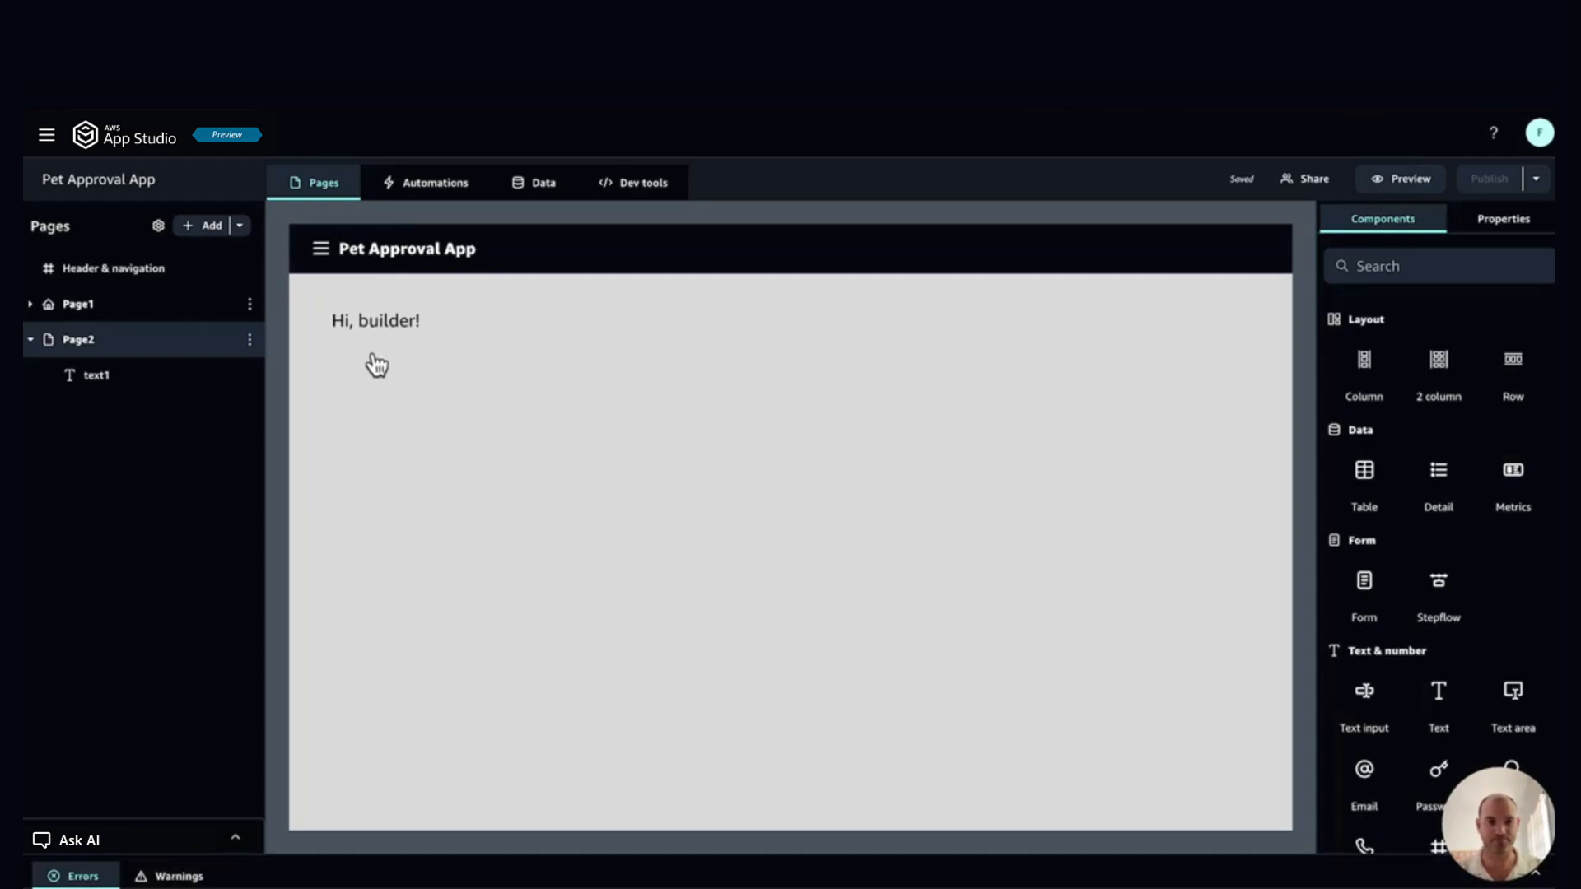
left_click(372, 320)
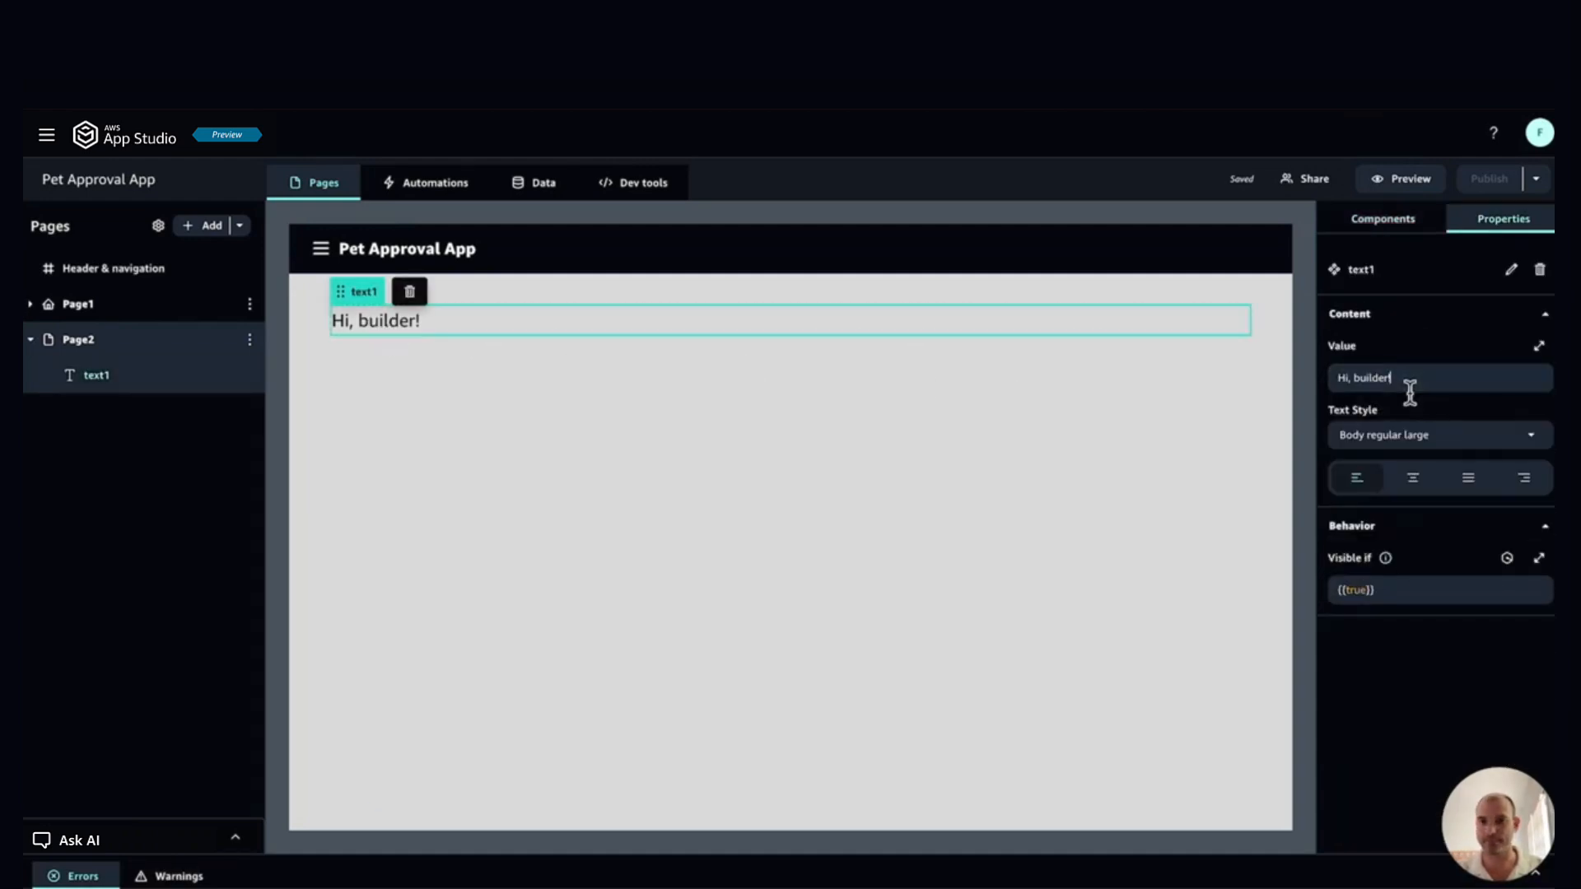
key("super+a")
type("All")
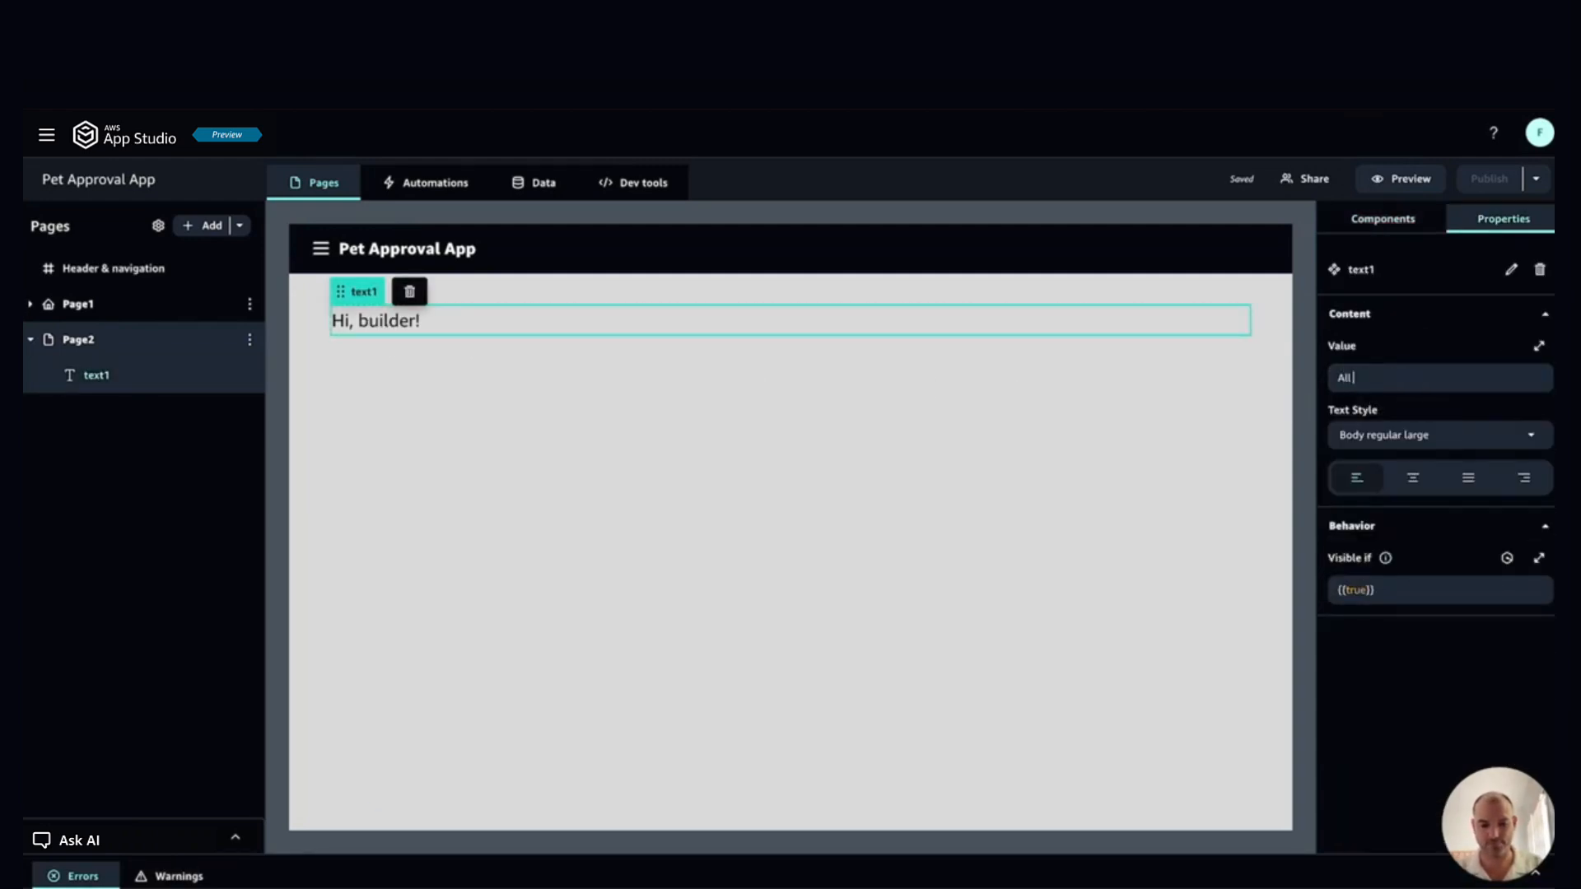
type(" Pets")
left_click(816, 506)
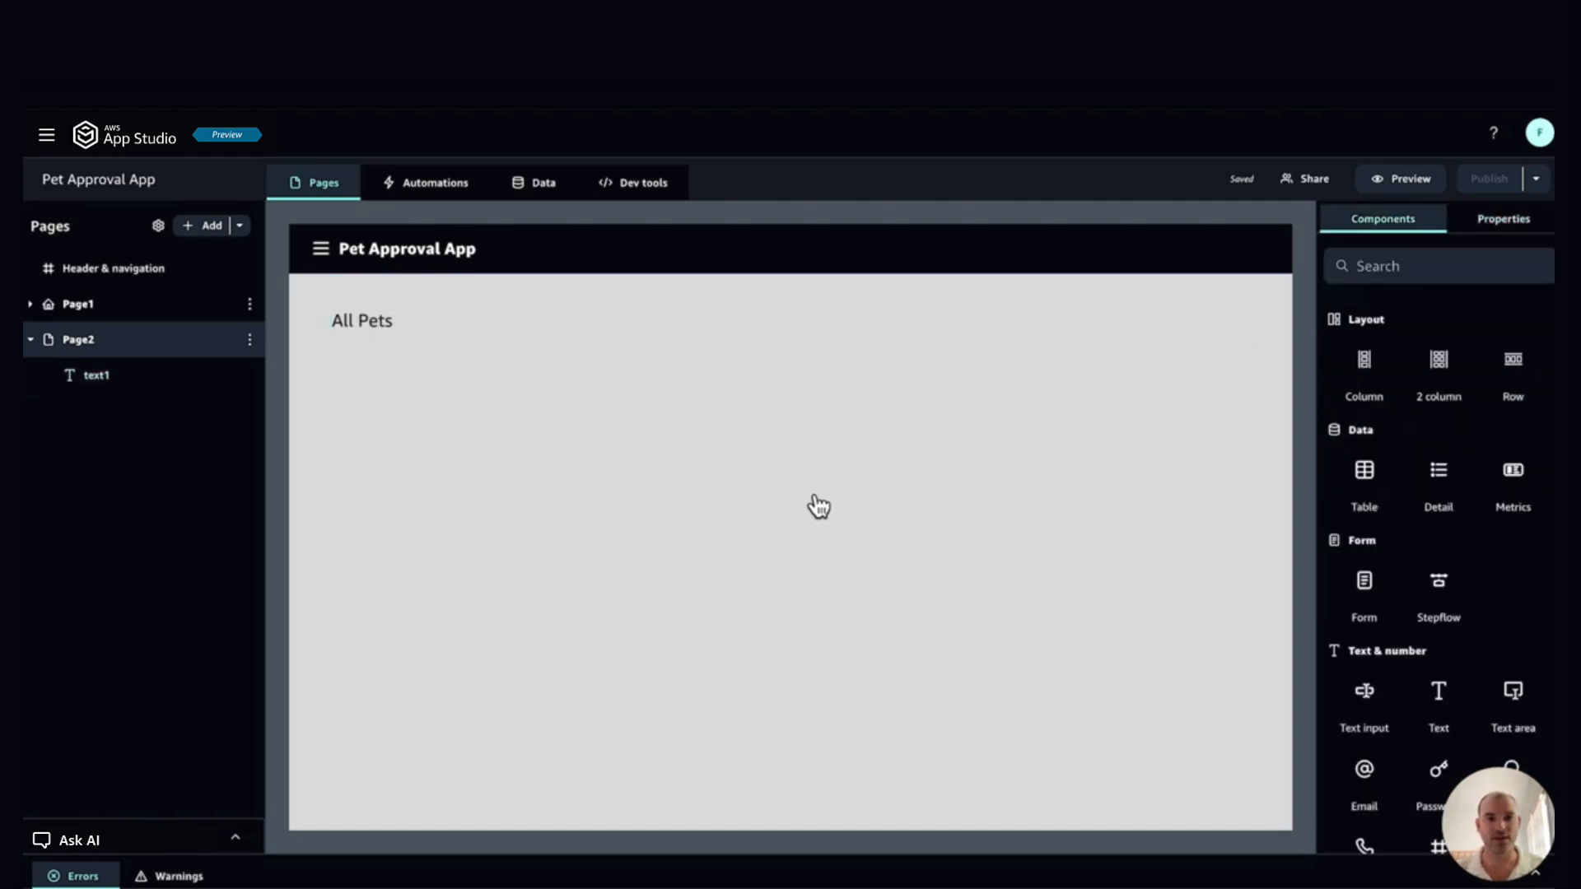
Step: Add a table below the All Pets text and generate it from the Pets getAll data action with all fields
left_click_drag(1369, 480, 889, 486)
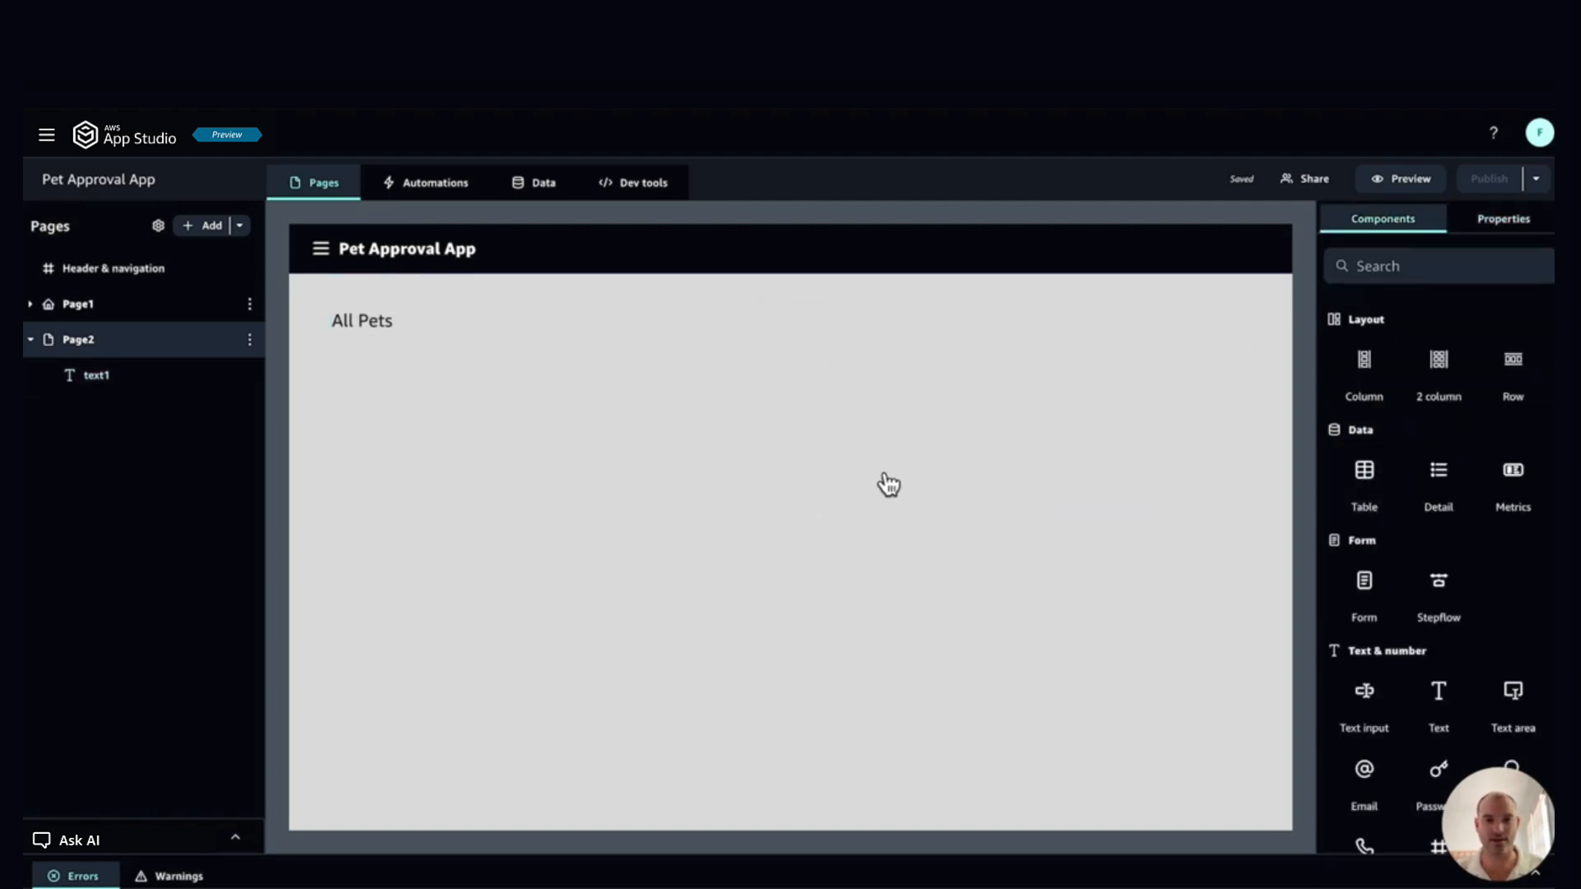
left_click_drag(1363, 482, 797, 370)
left_click(805, 531)
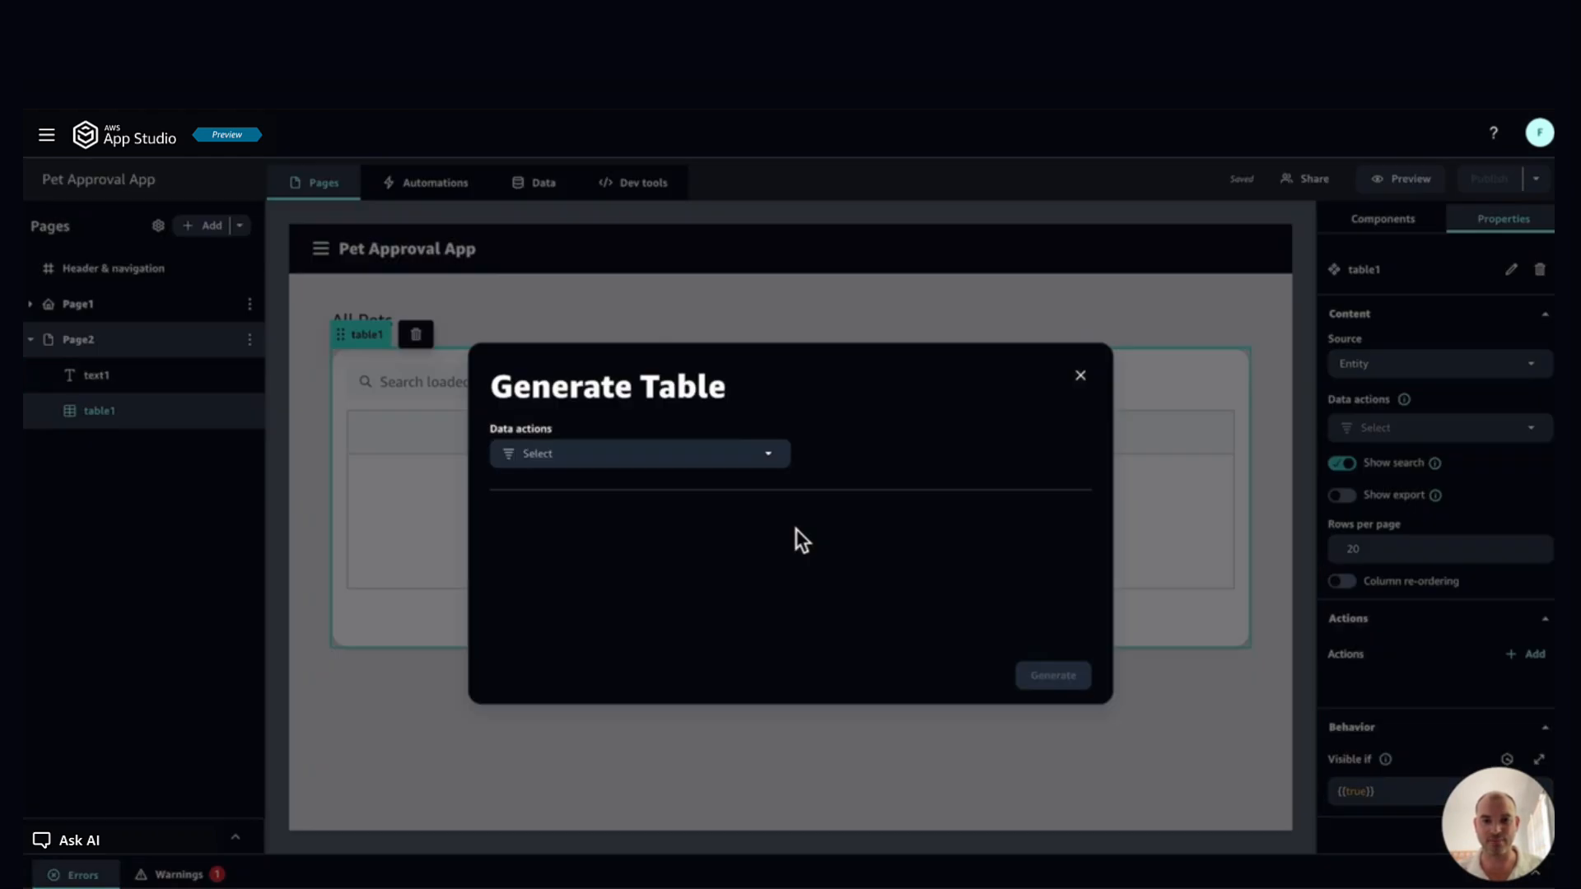
left_click(705, 456)
mouse_move(579, 539)
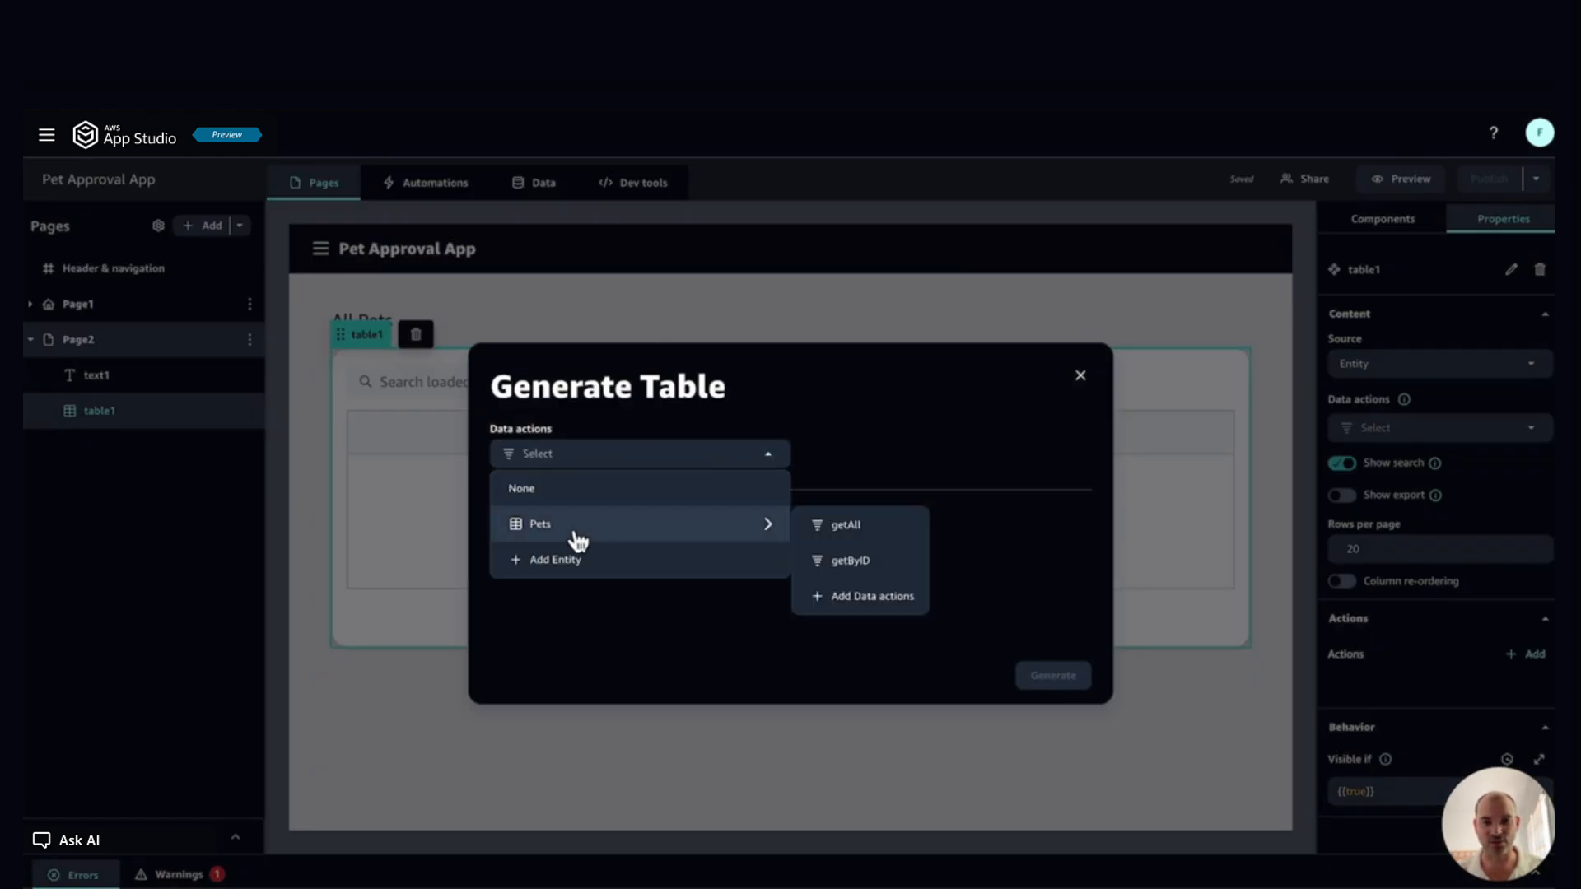
left_click(853, 530)
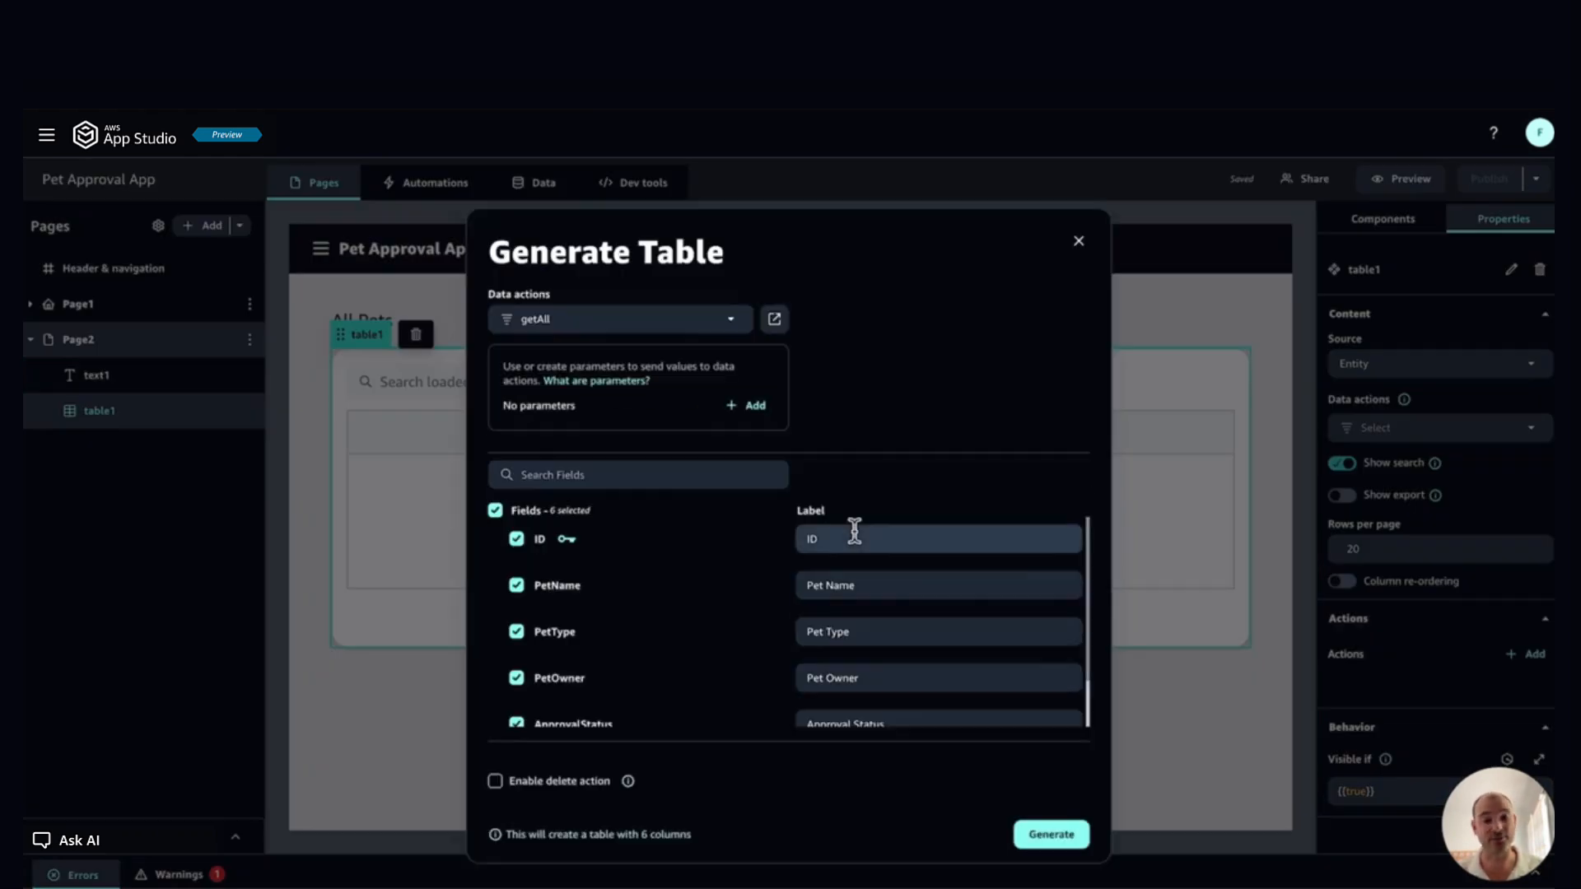
left_click(1051, 834)
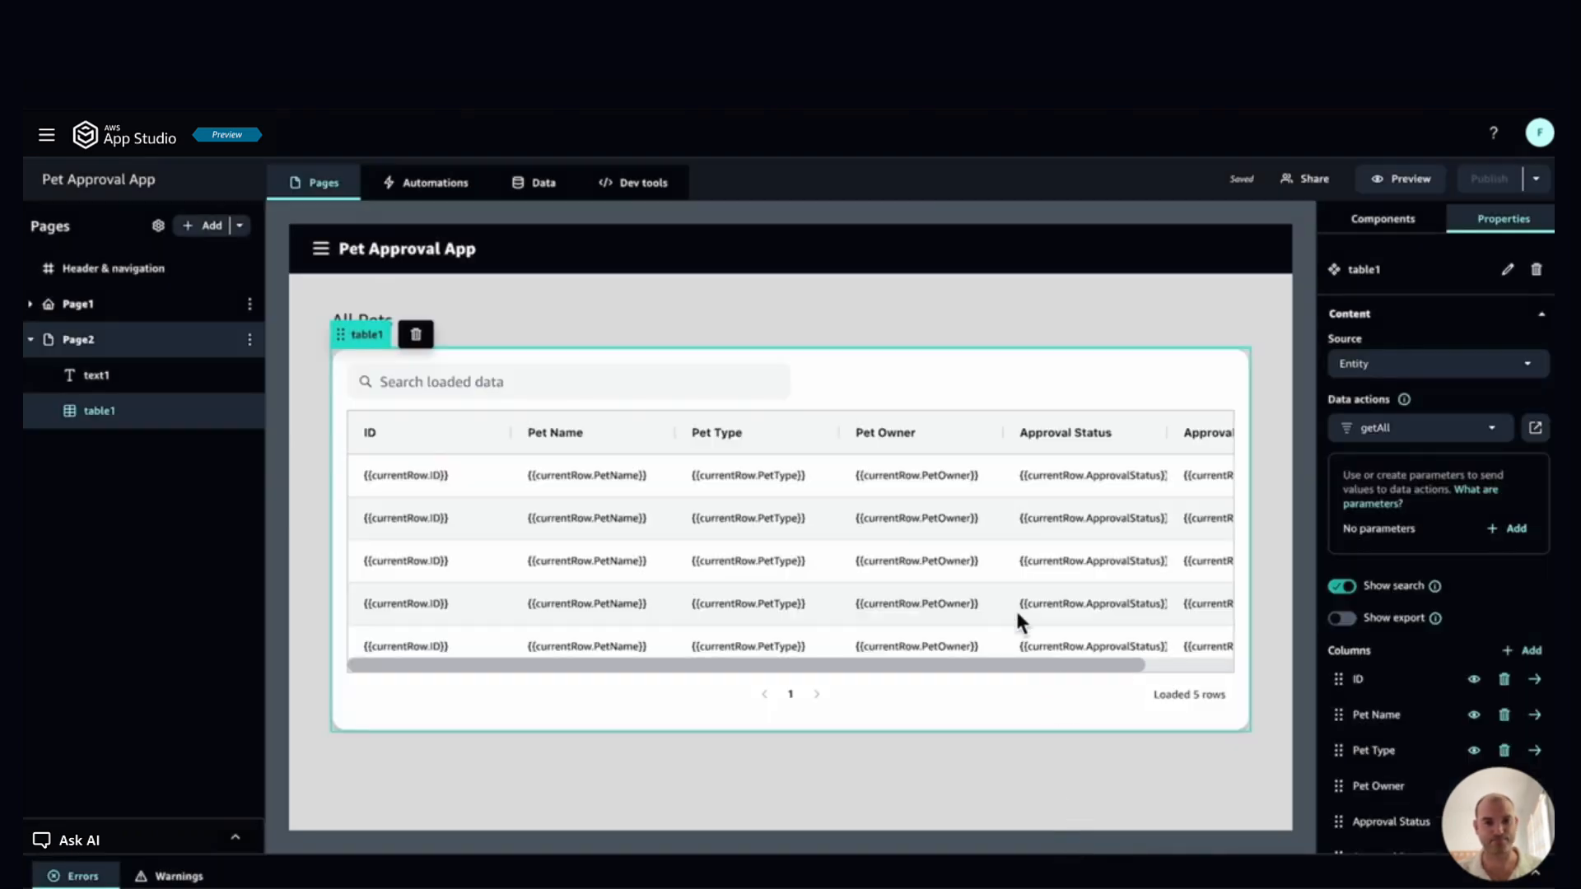
scroll(1018, 622, "right", 2)
scroll(1018, 622, "left", 2)
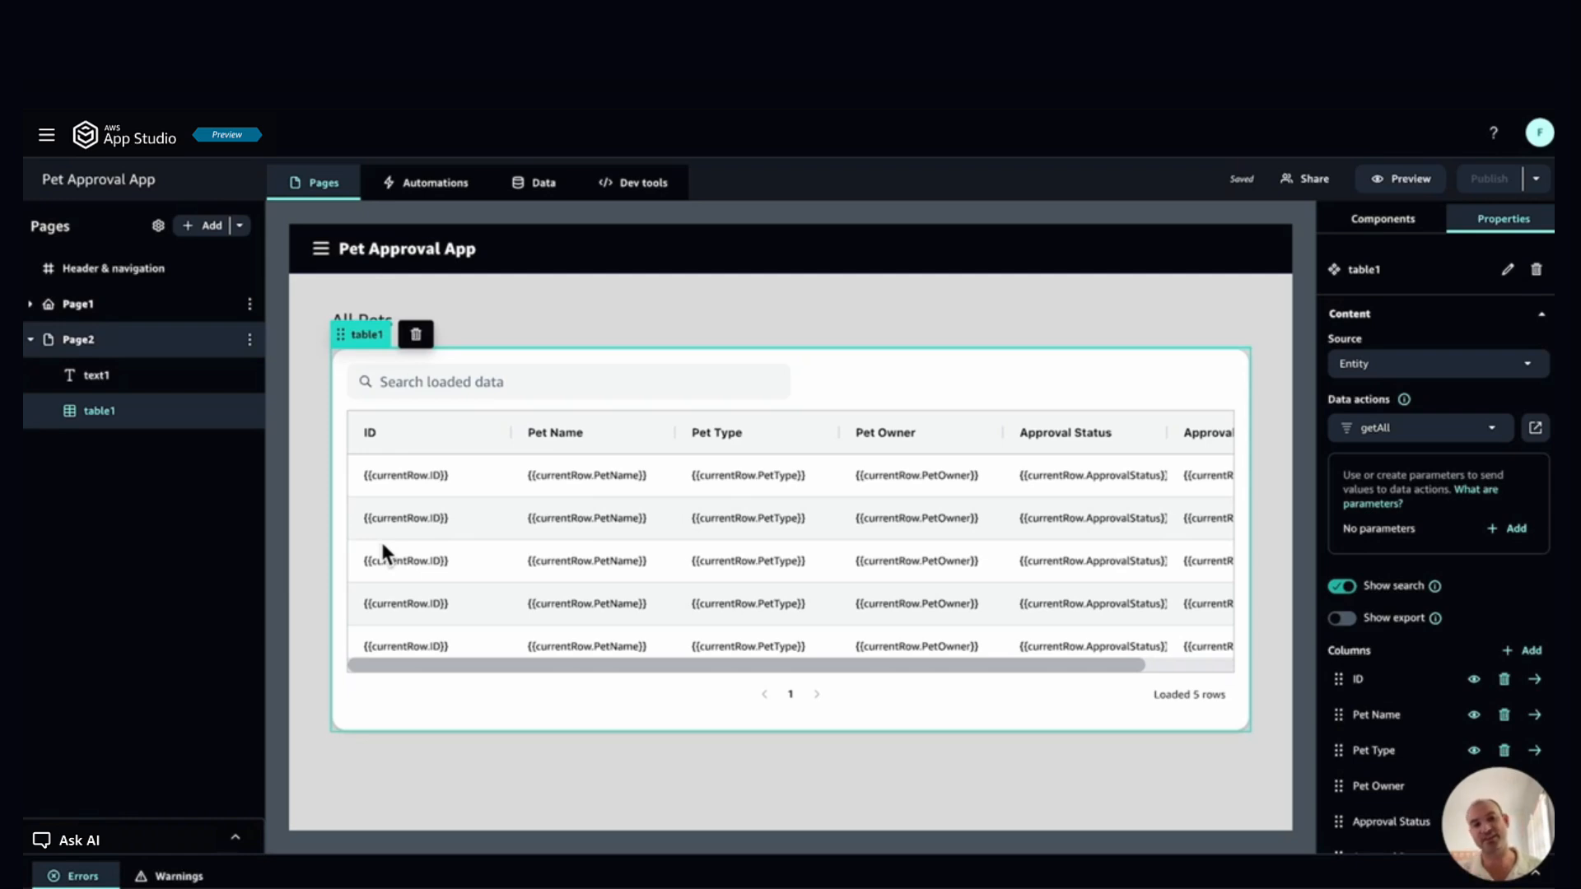
Step: Add a Navigate action to the Submit button on Page1, with navigation type Page and Page2 as its destination
left_click(167, 316)
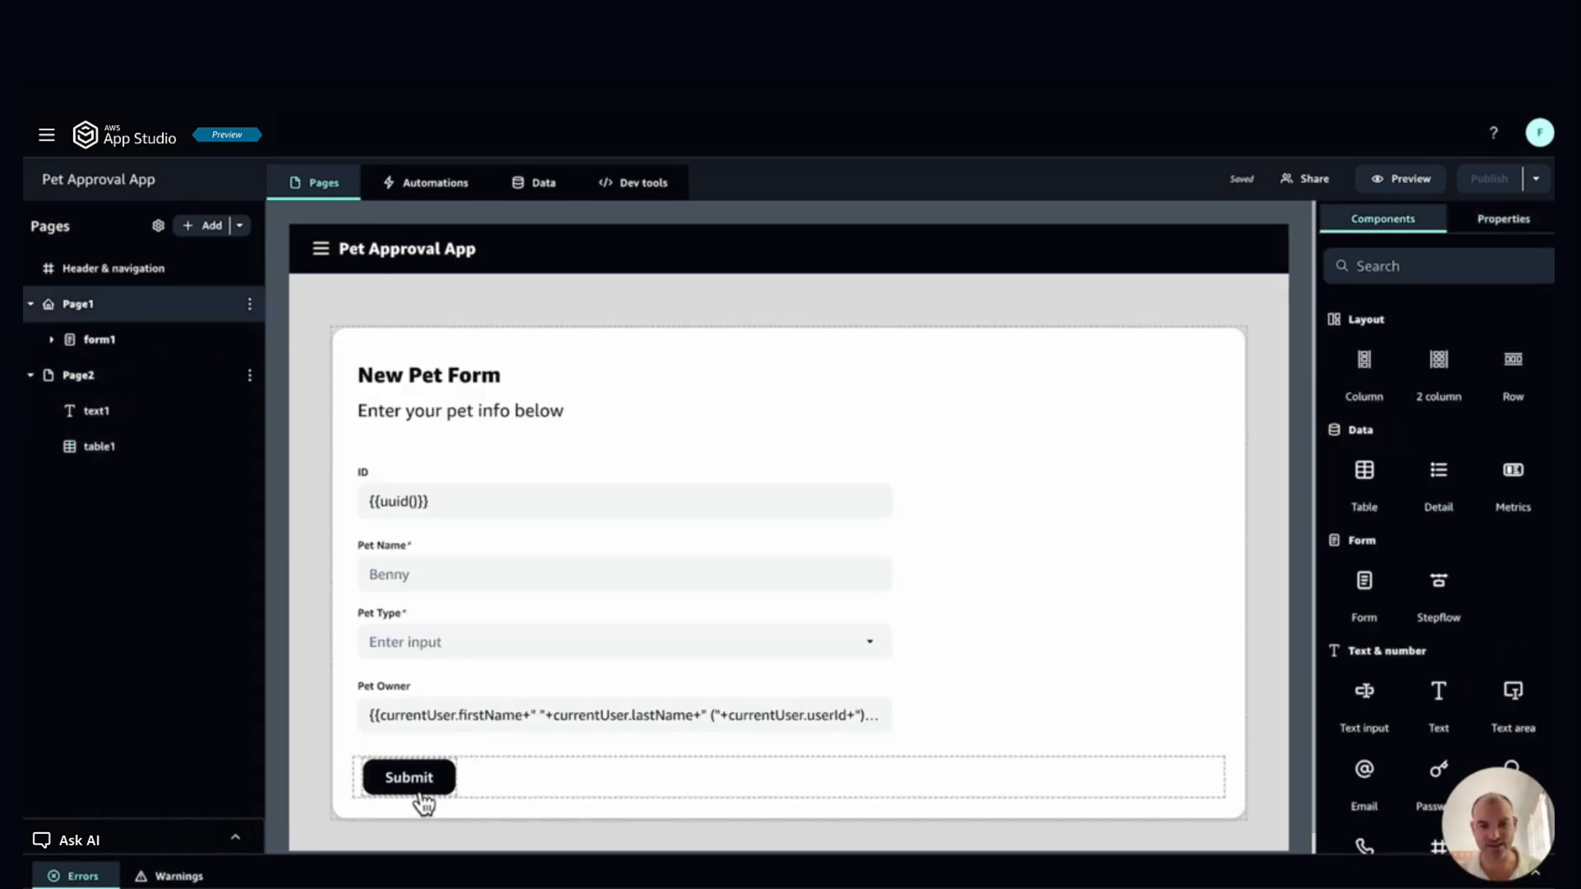
left_click(424, 798)
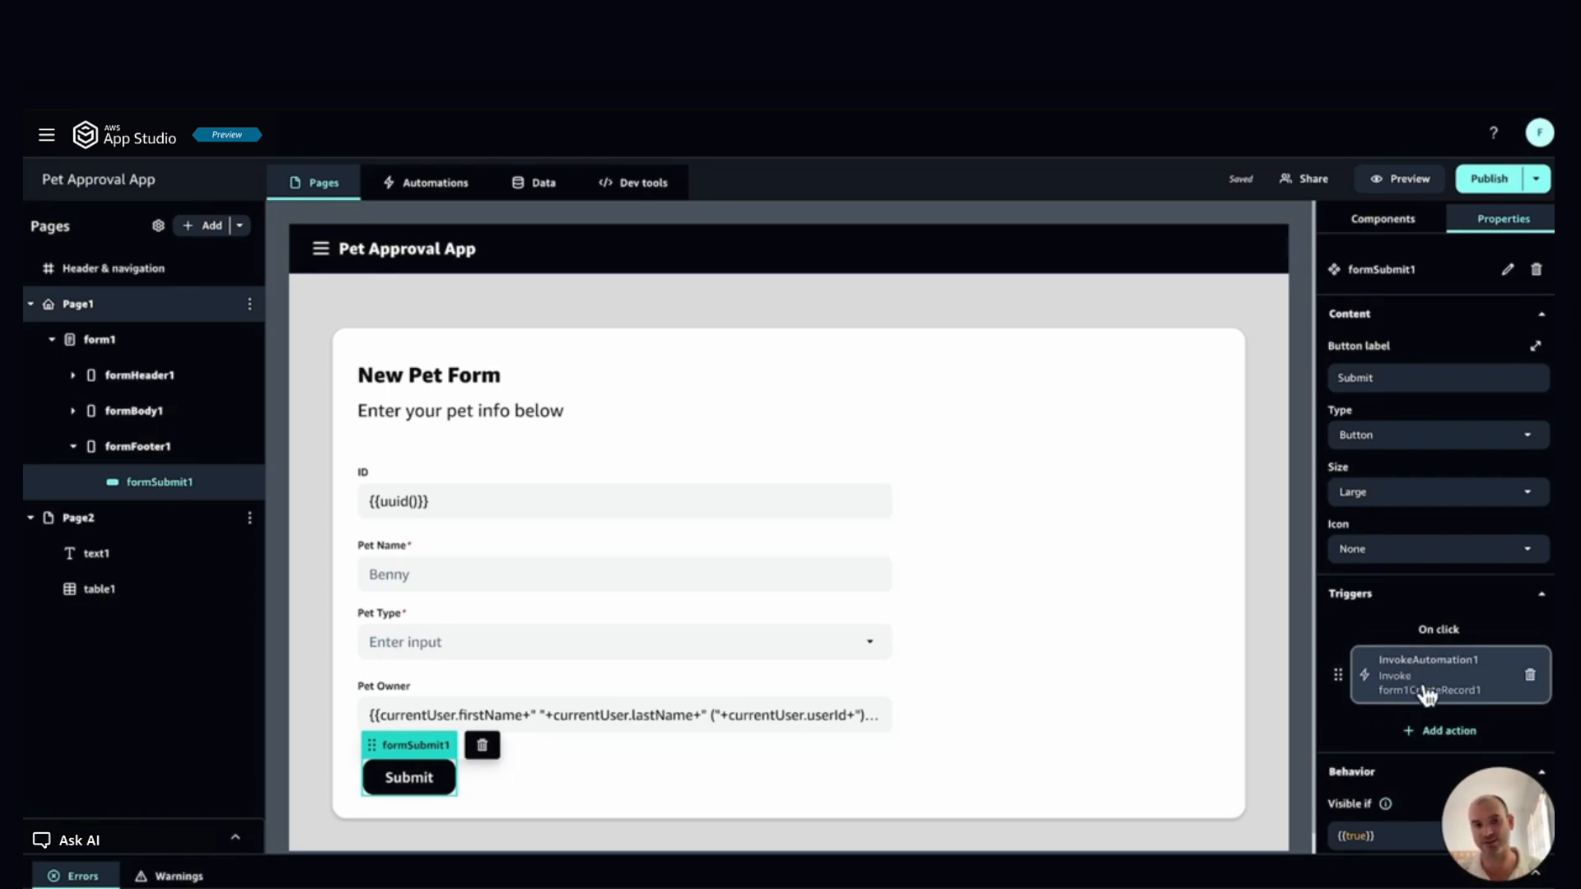
left_click(1460, 740)
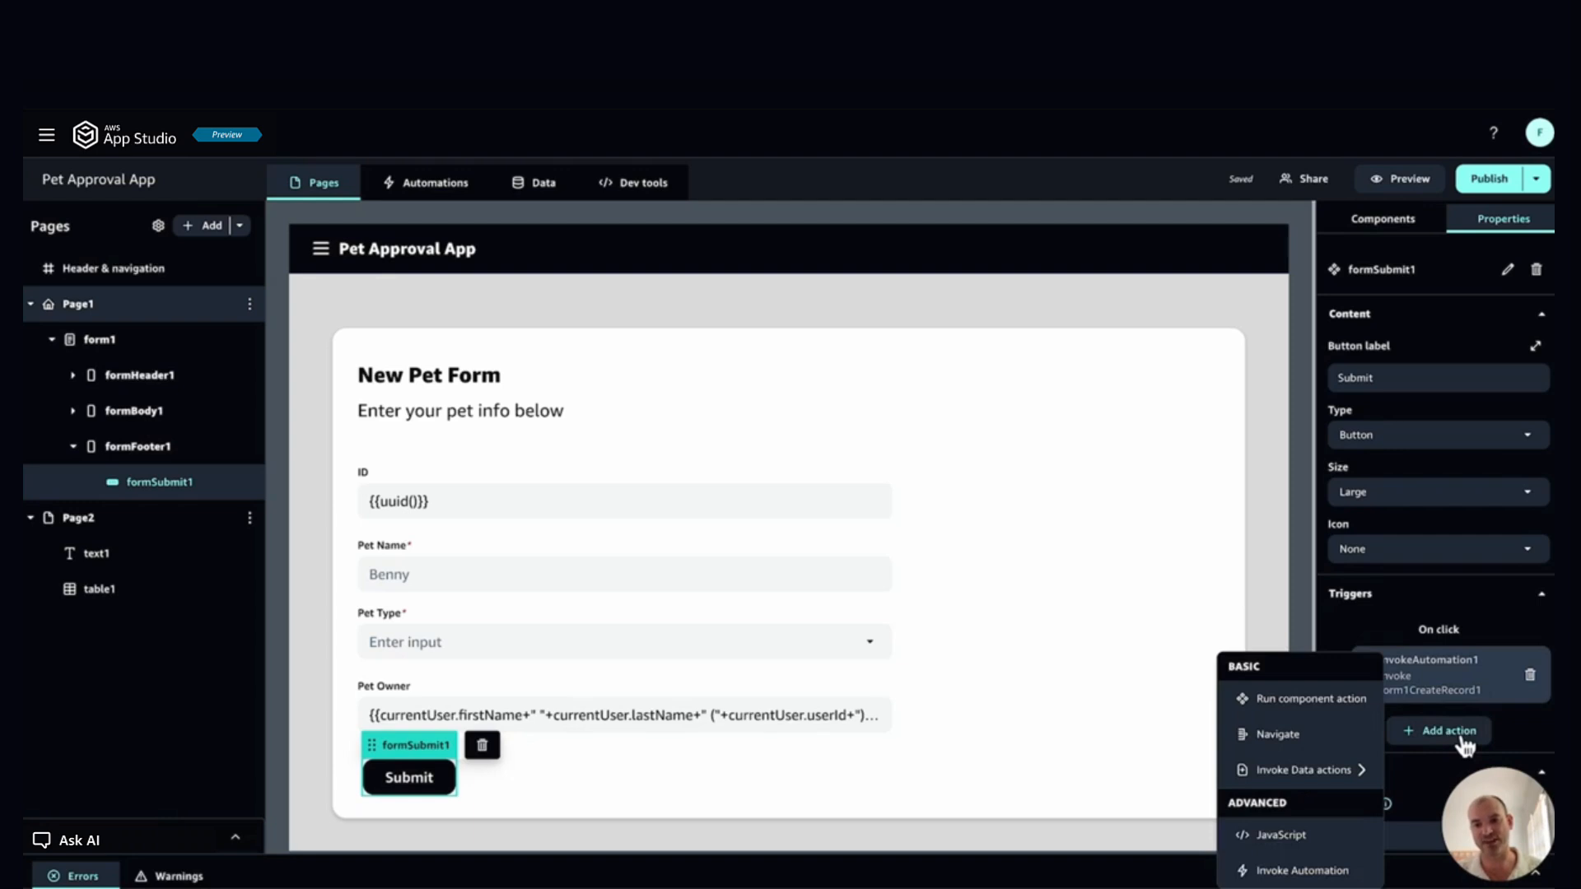
left_click(1297, 734)
left_click(1399, 728)
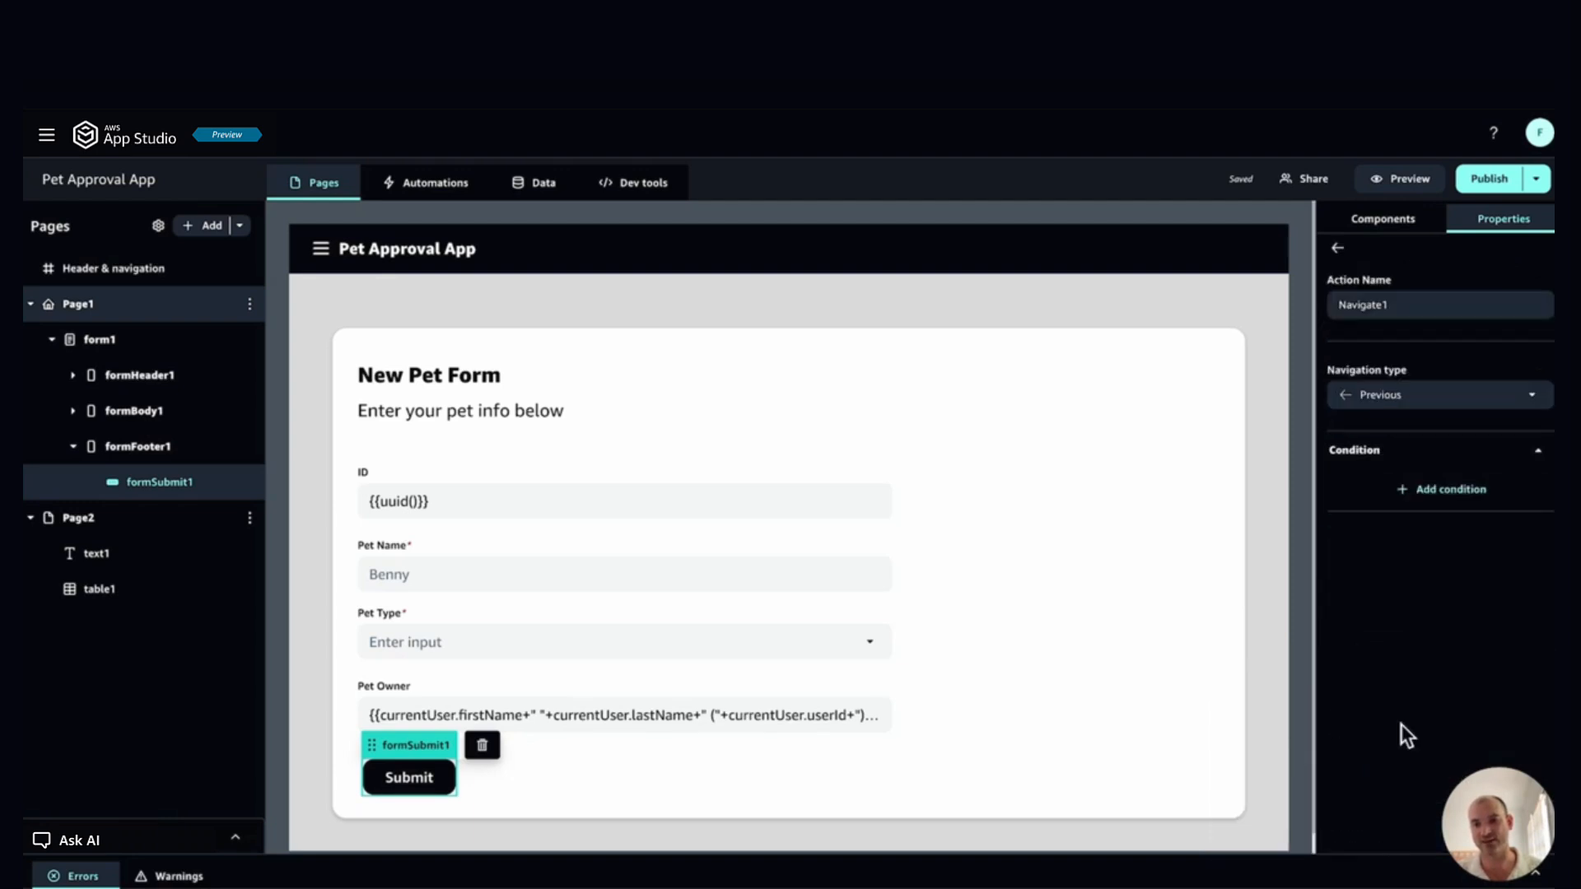
left_click(1399, 395)
left_click(1397, 432)
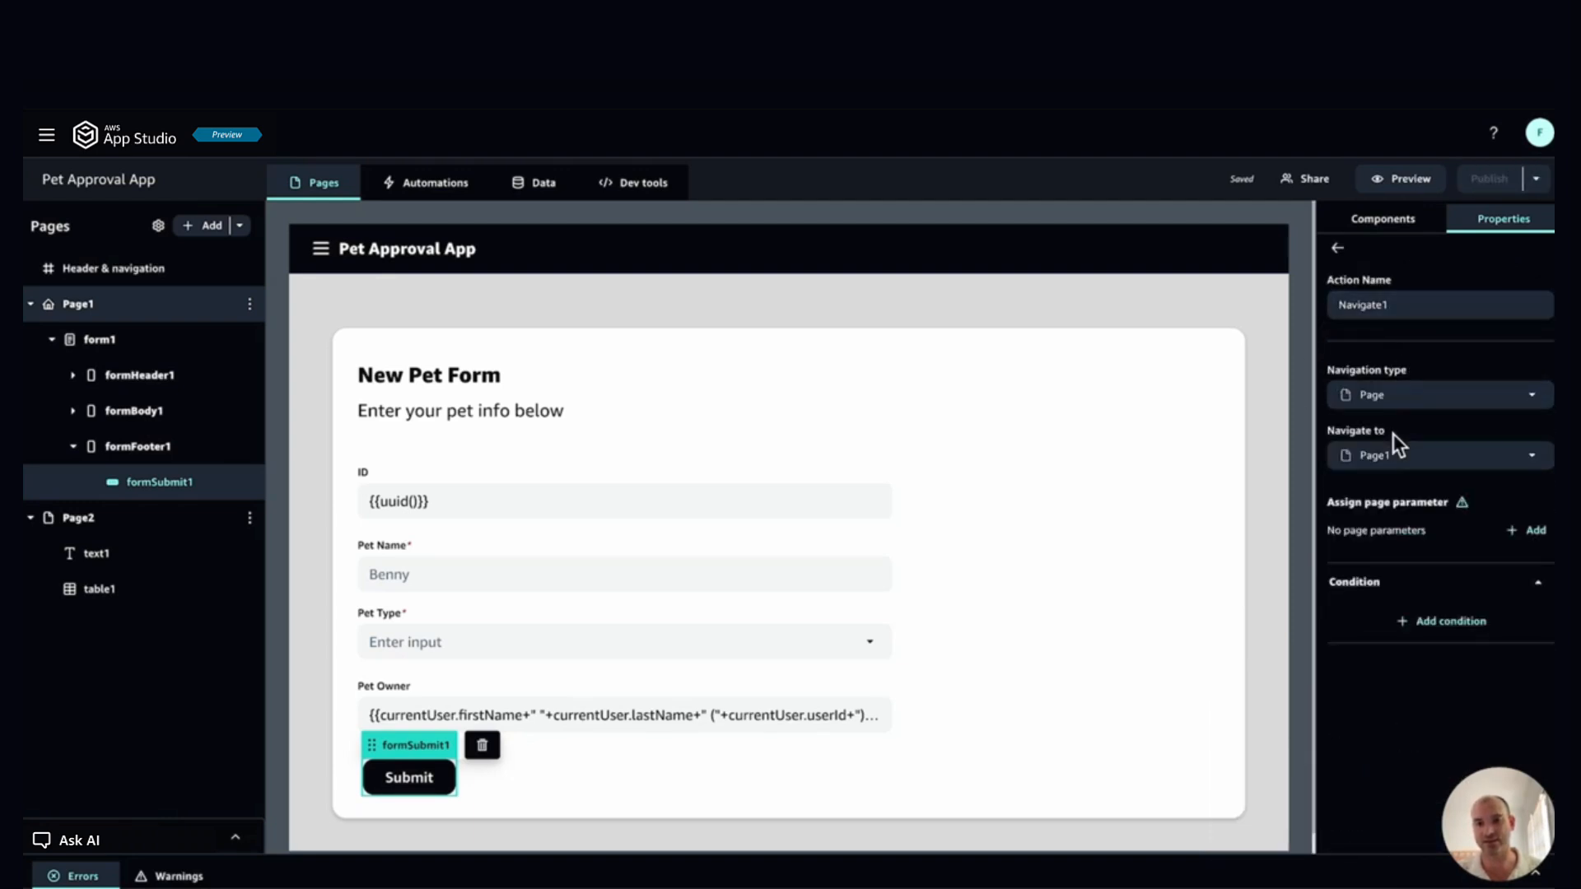
left_click(1400, 455)
left_click(1391, 527)
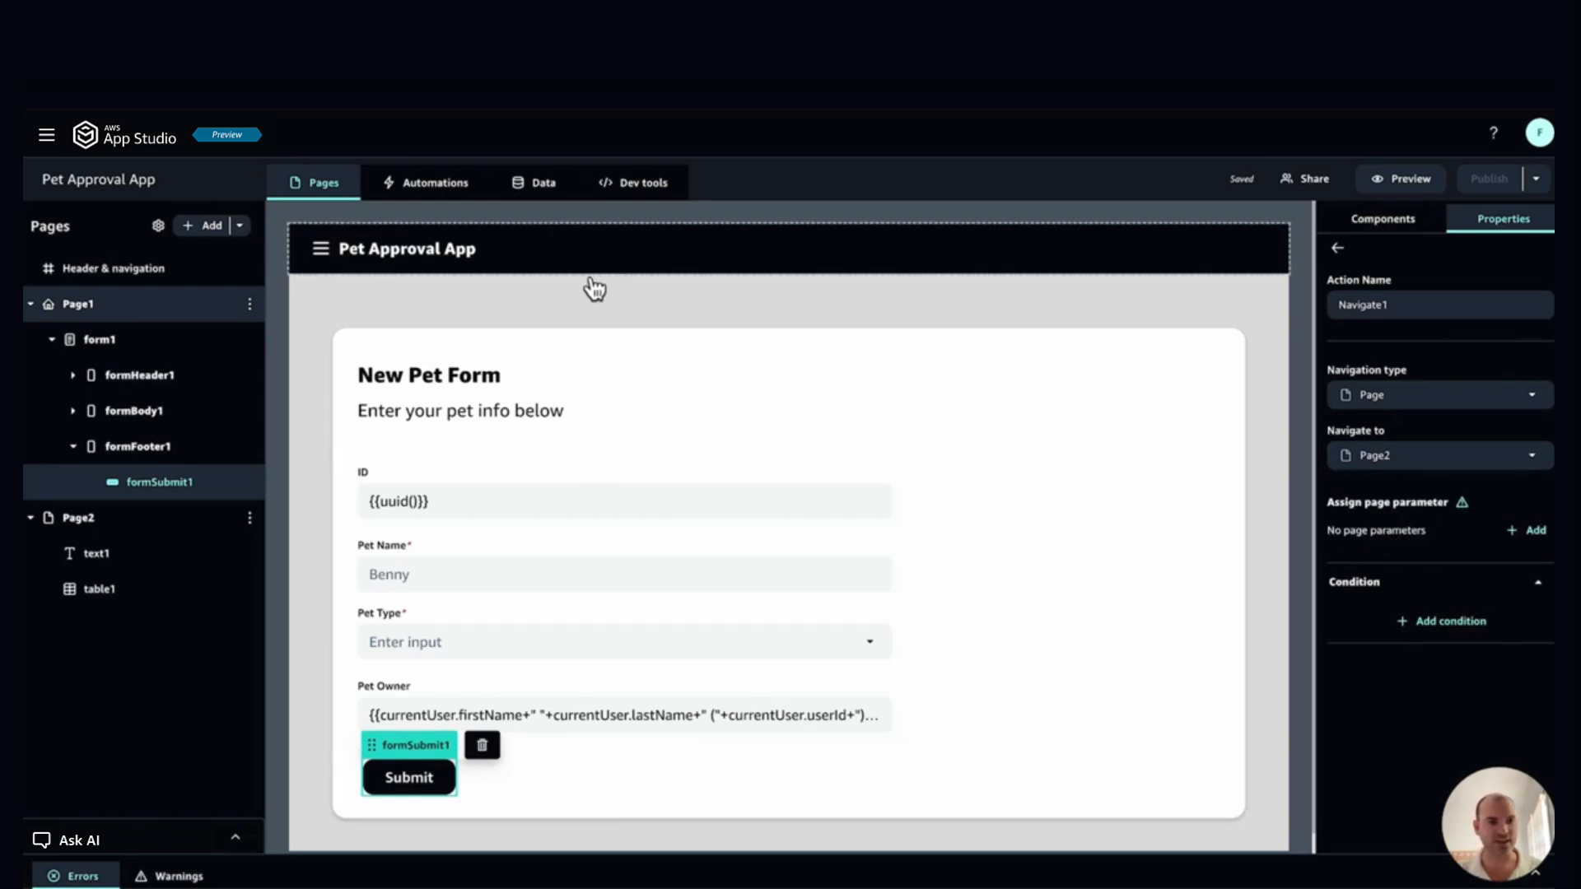
Step: Set Page1's navigation label to "New Pet Form" in the header and navigation settings
left_click(84, 267)
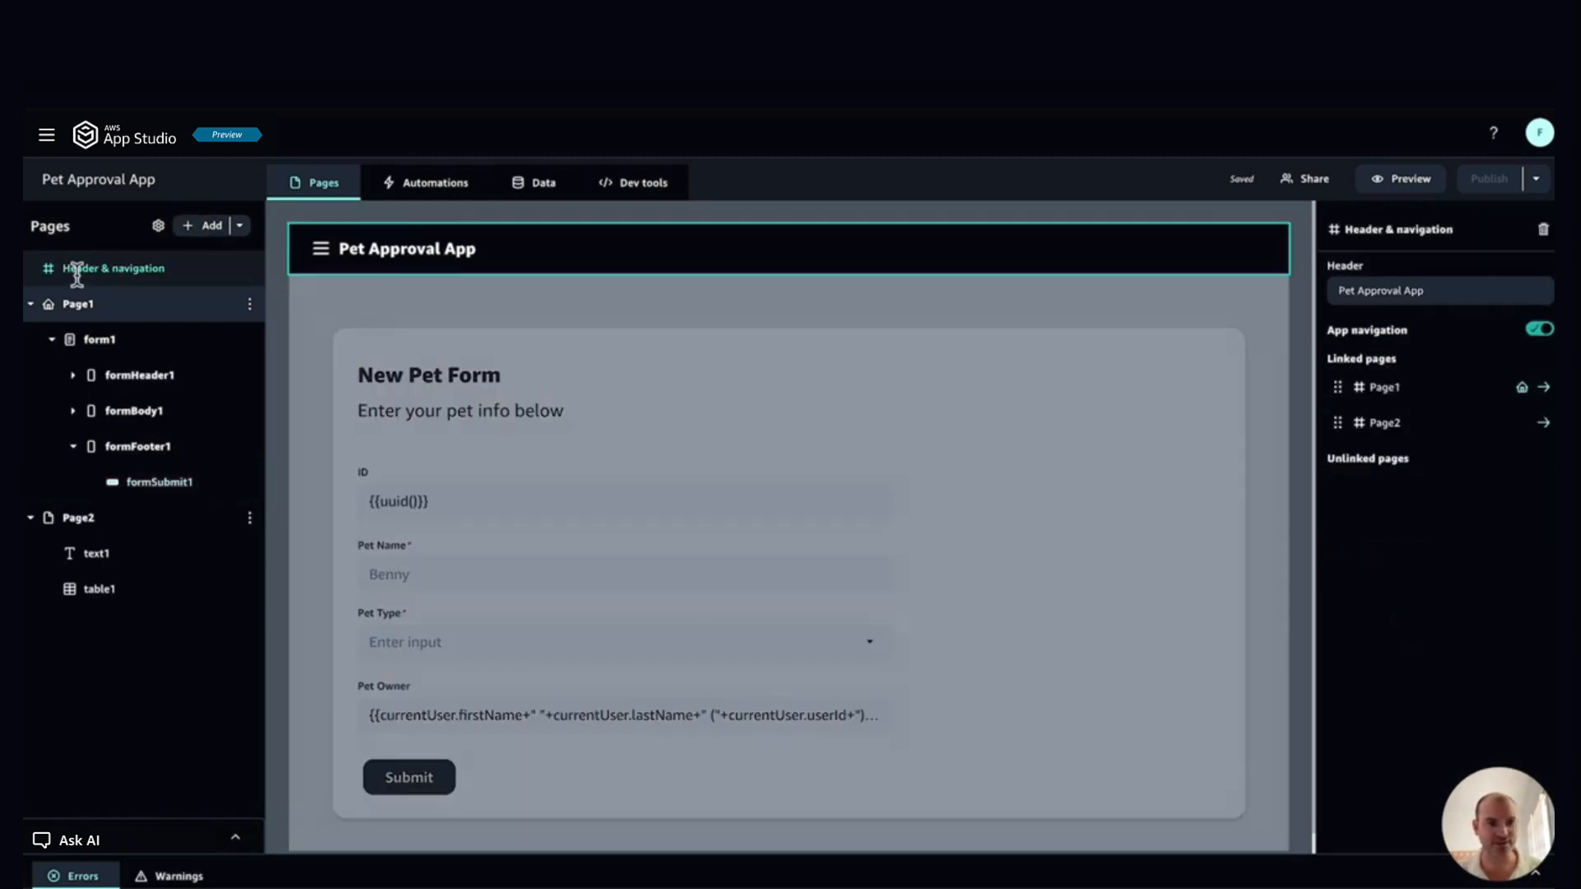
left_click(1544, 388)
double_click(1355, 323)
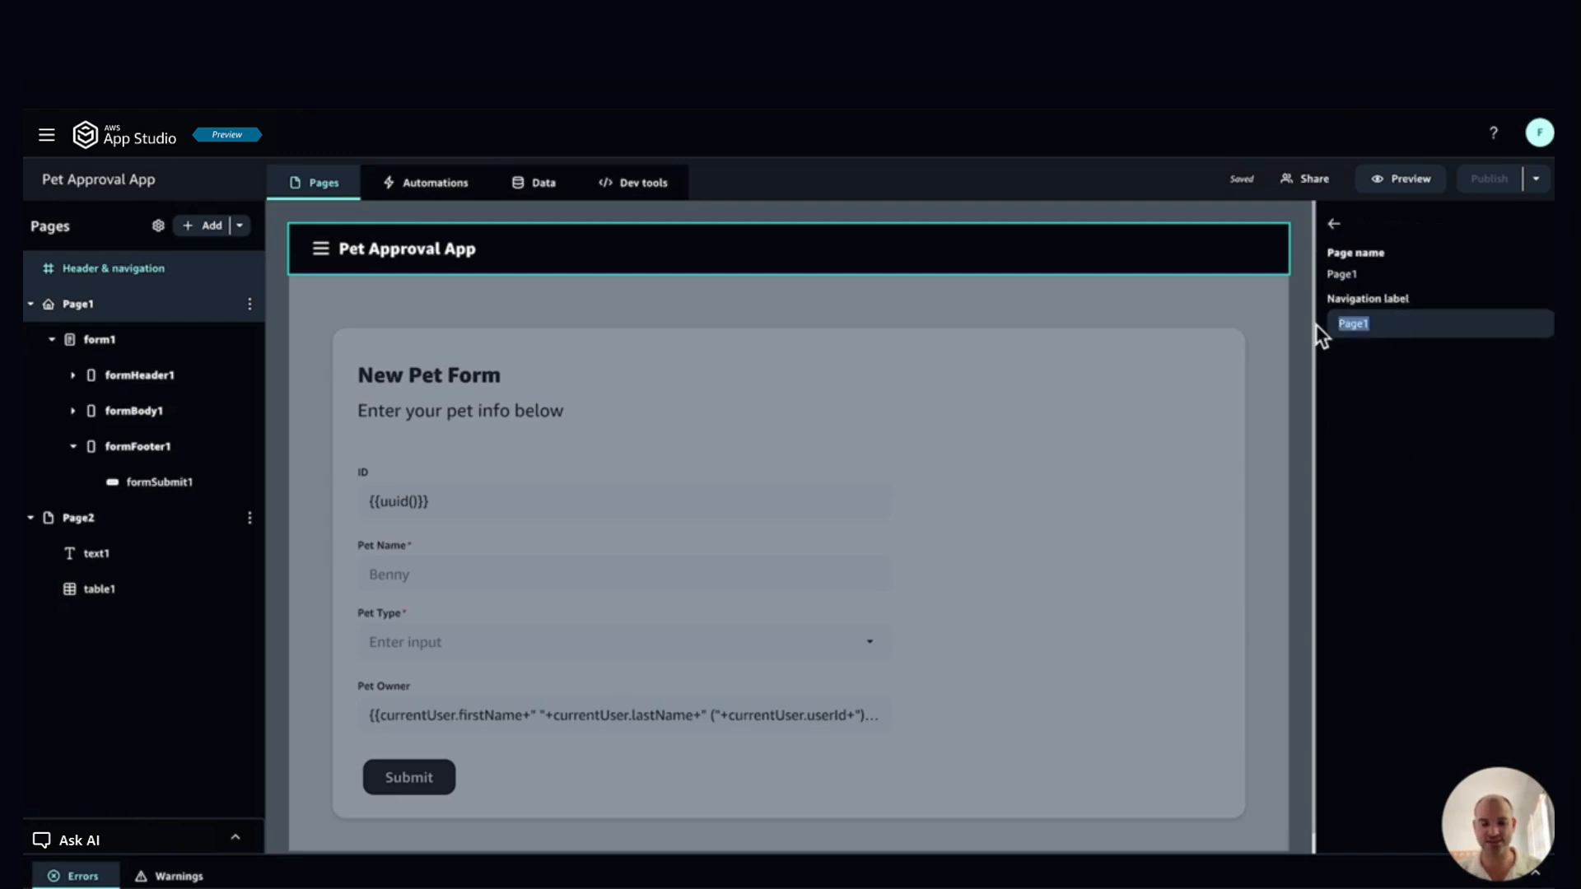
type("New Pet Form")
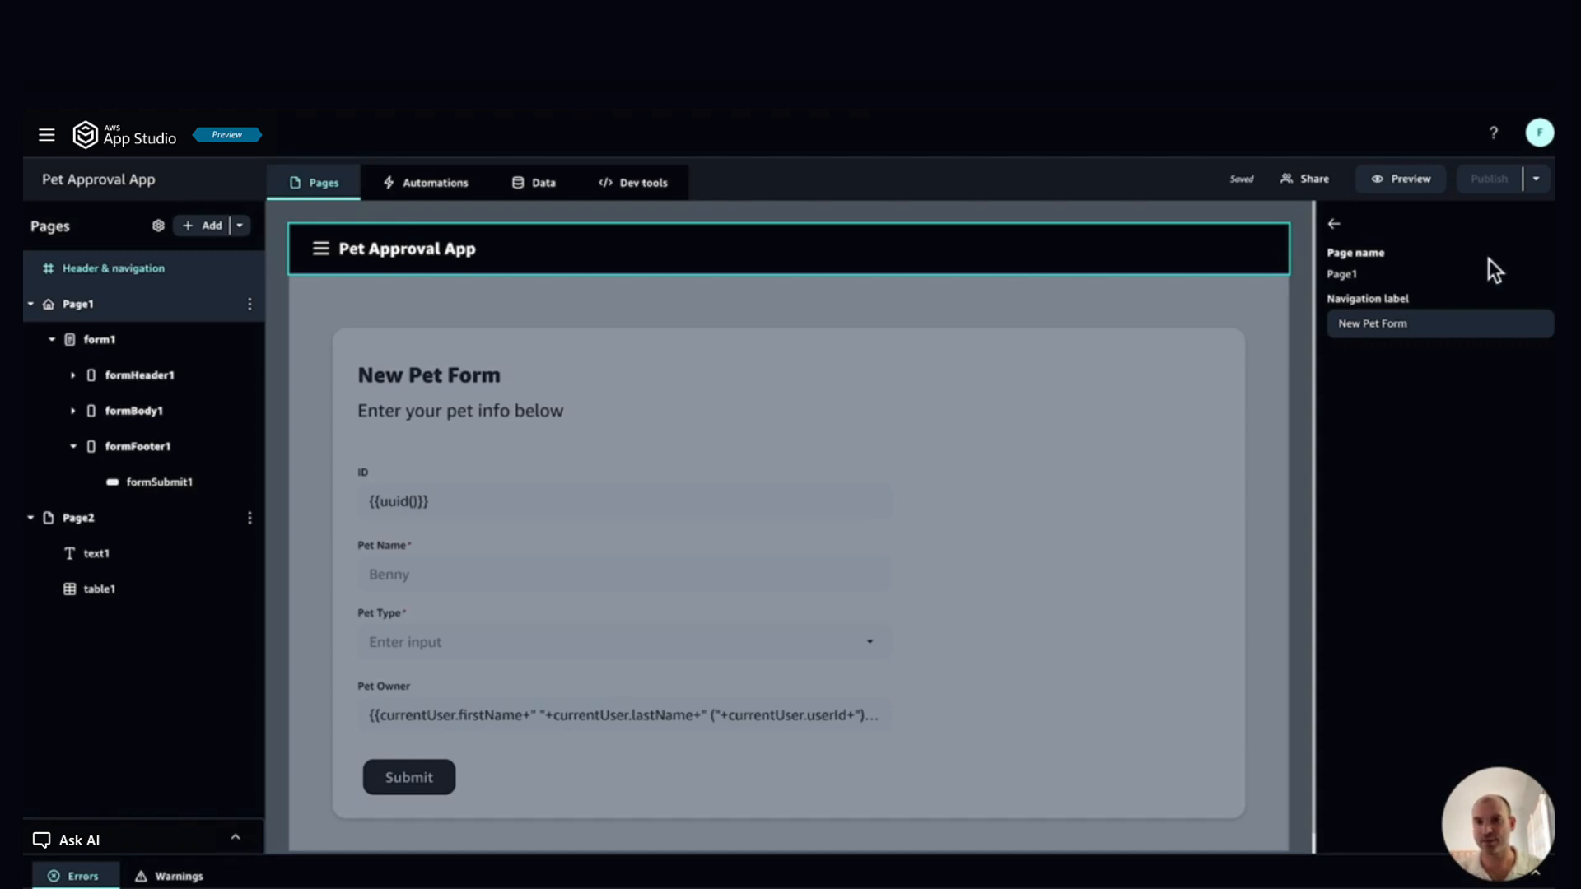
left_click(1332, 231)
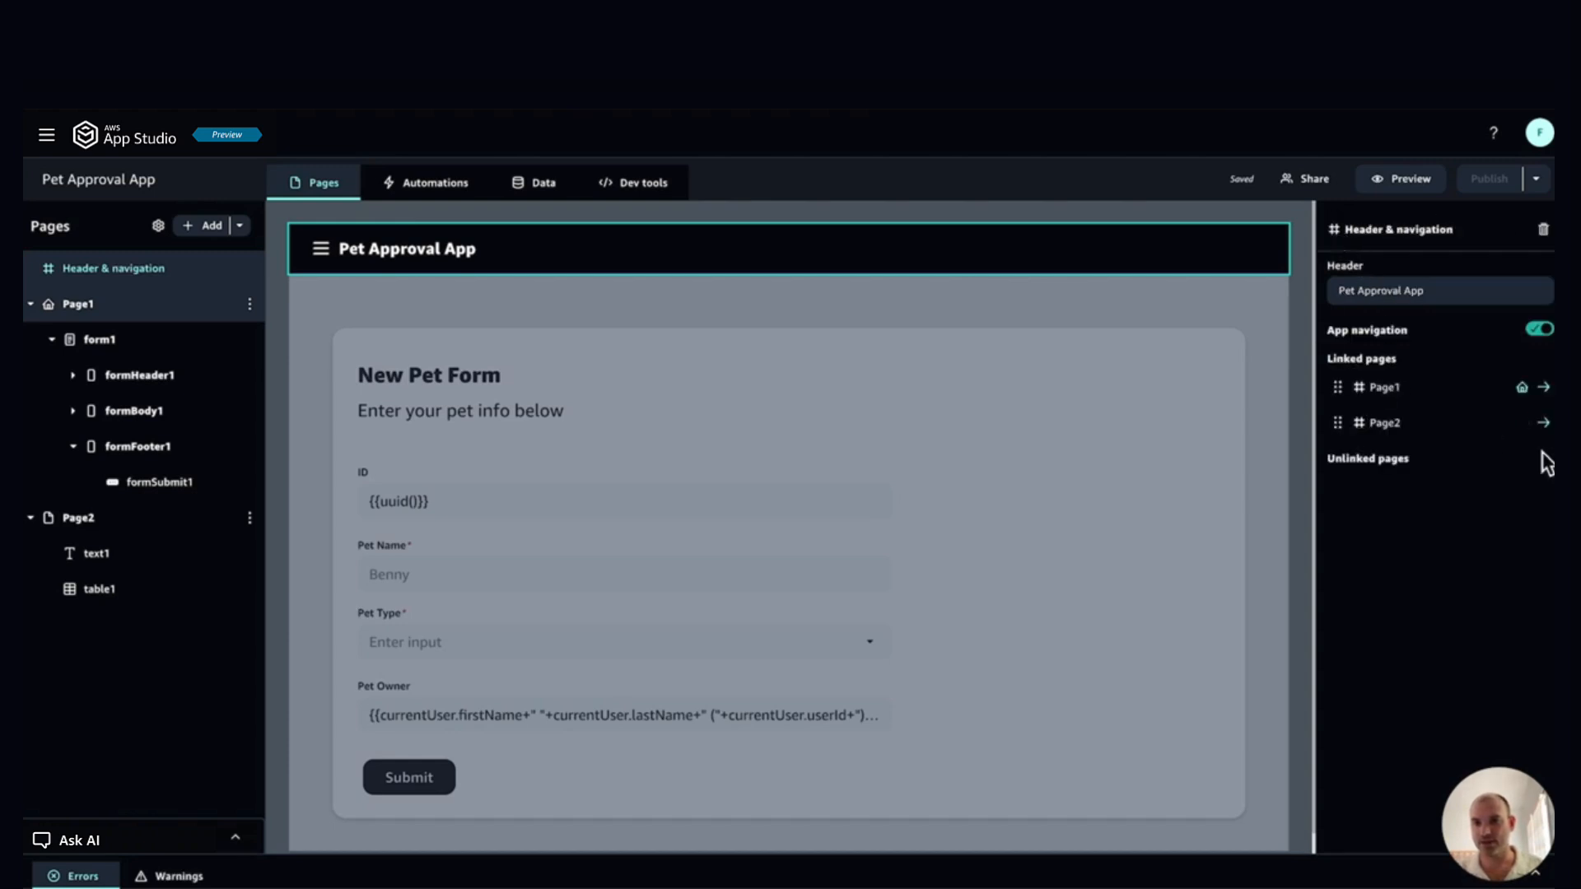
Step: Set Page2's navigation label to "All Pets" and leave the header and navigation settings
left_click(1543, 423)
left_click_drag(1397, 321, 1309, 333)
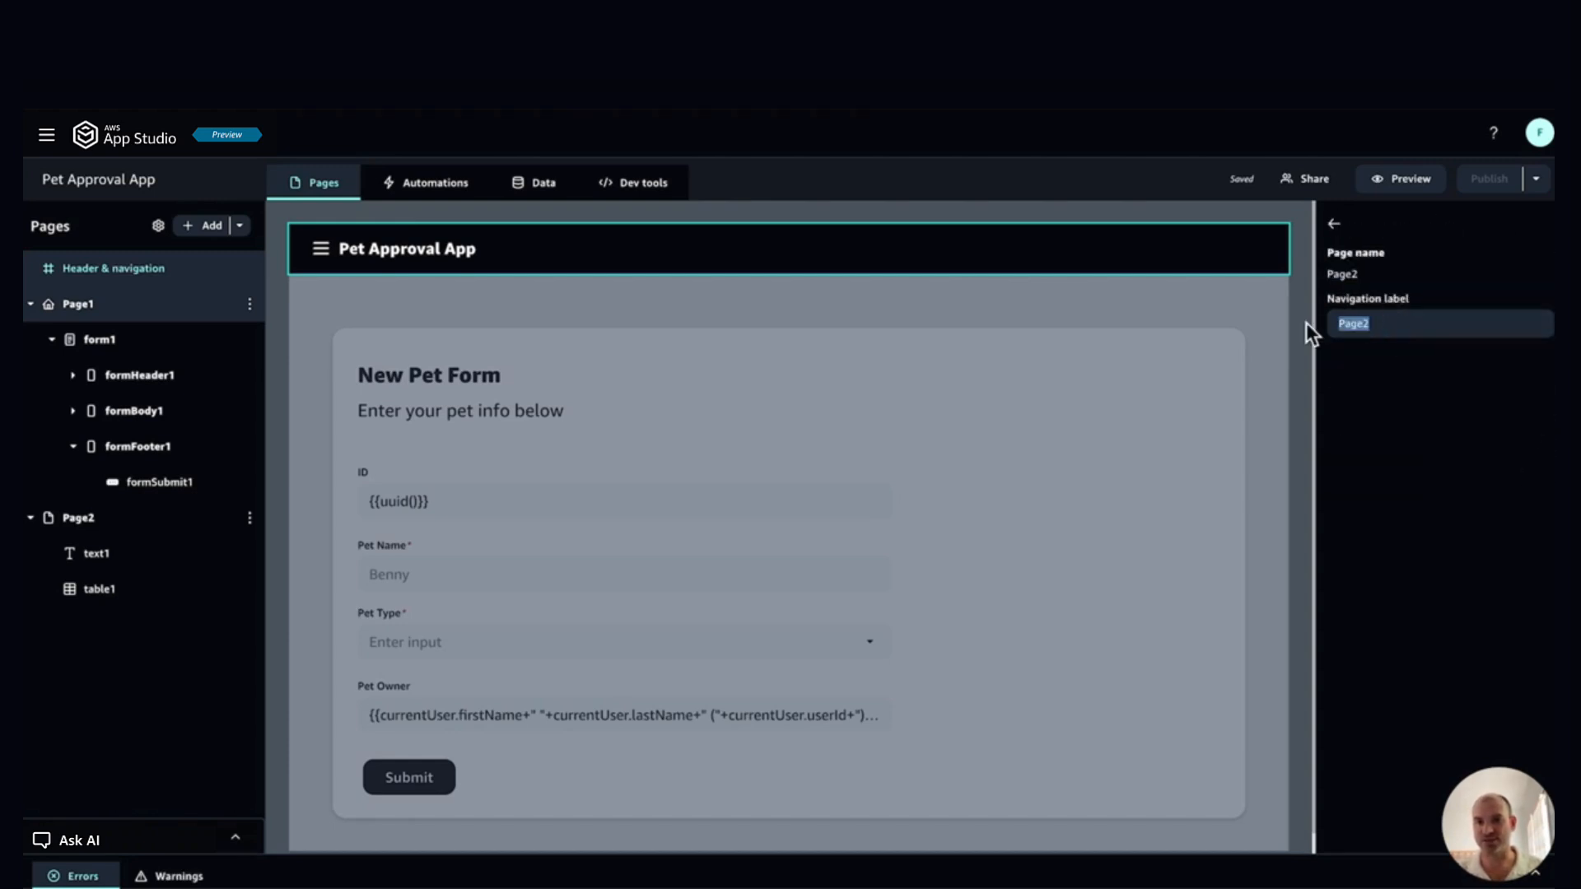
type("All Pets")
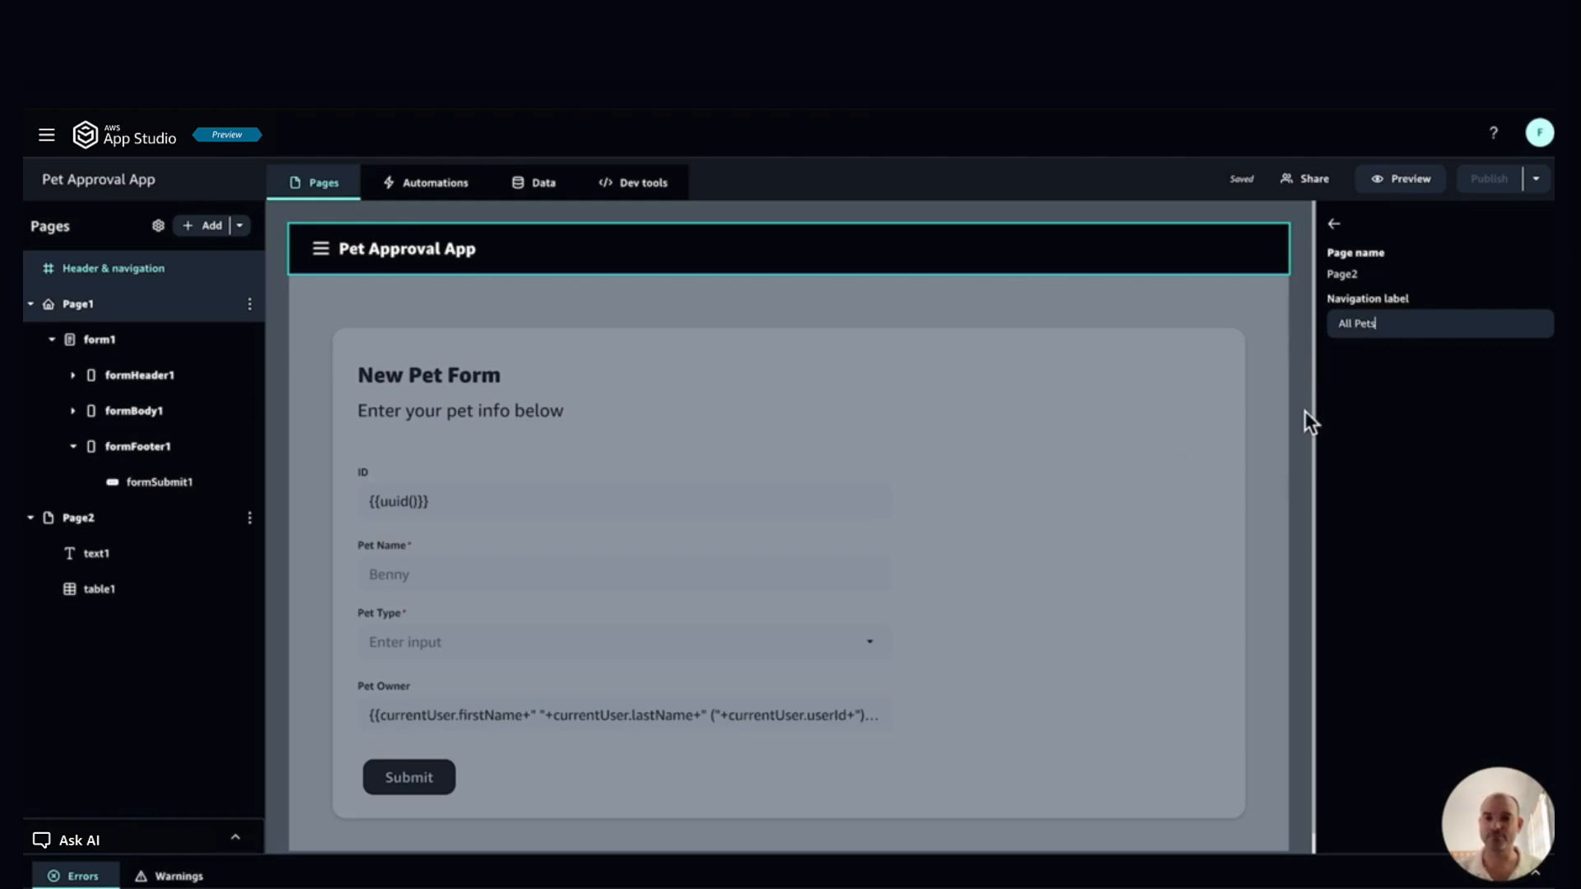
left_click(1350, 232)
left_click(1070, 318)
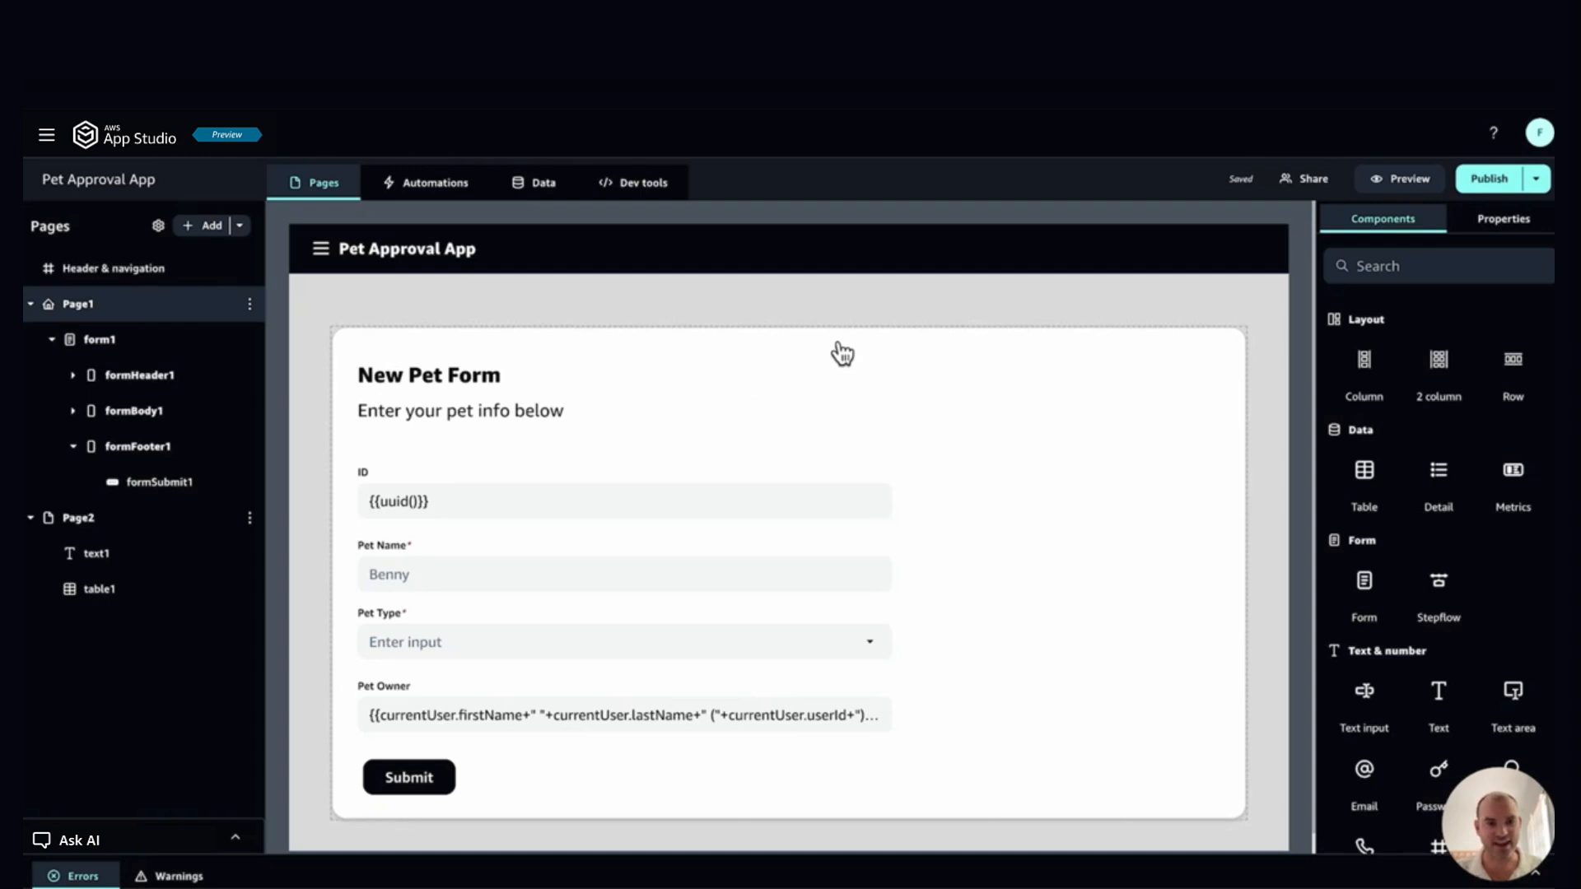
Step: Set the width of form1 on Page1 to 50% and align the page's content to the center
left_click(953, 353)
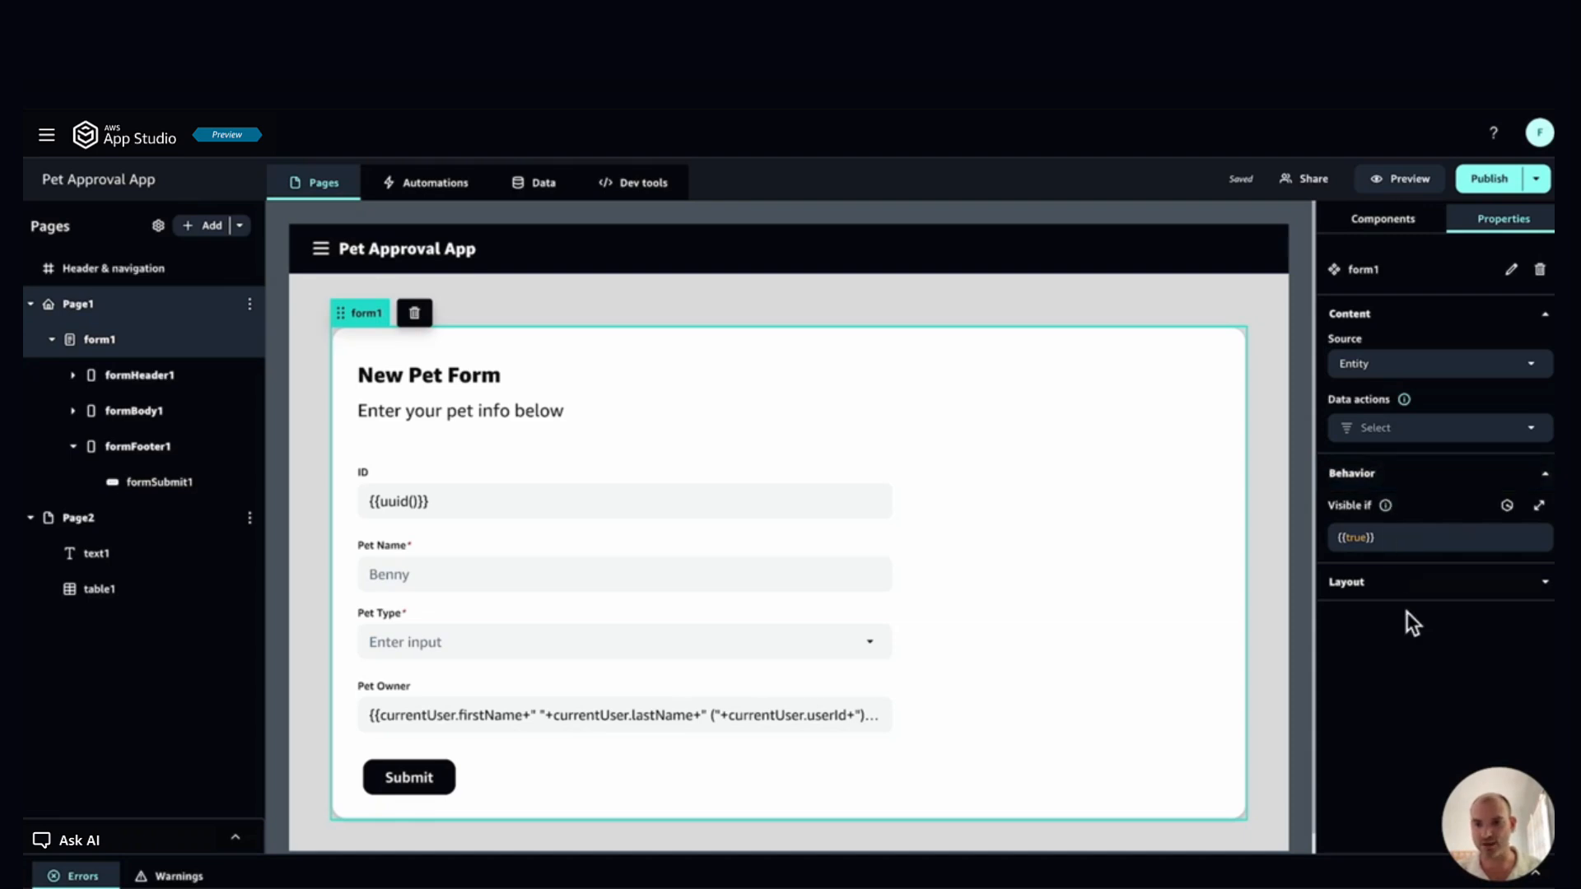
left_click(1410, 583)
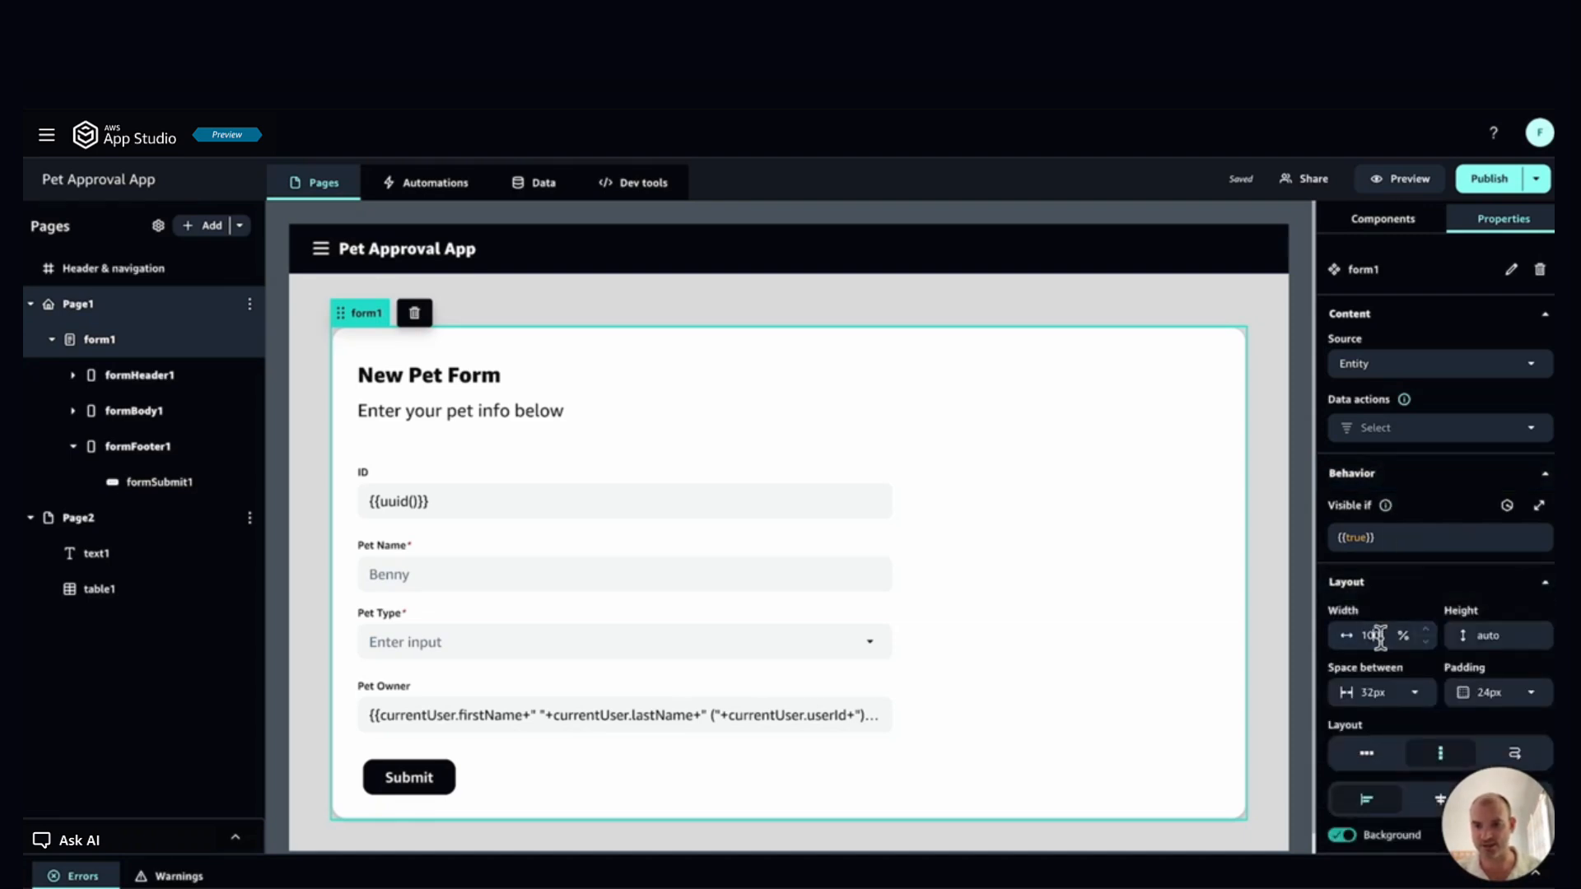
left_click_drag(1391, 635, 1362, 636)
type("50")
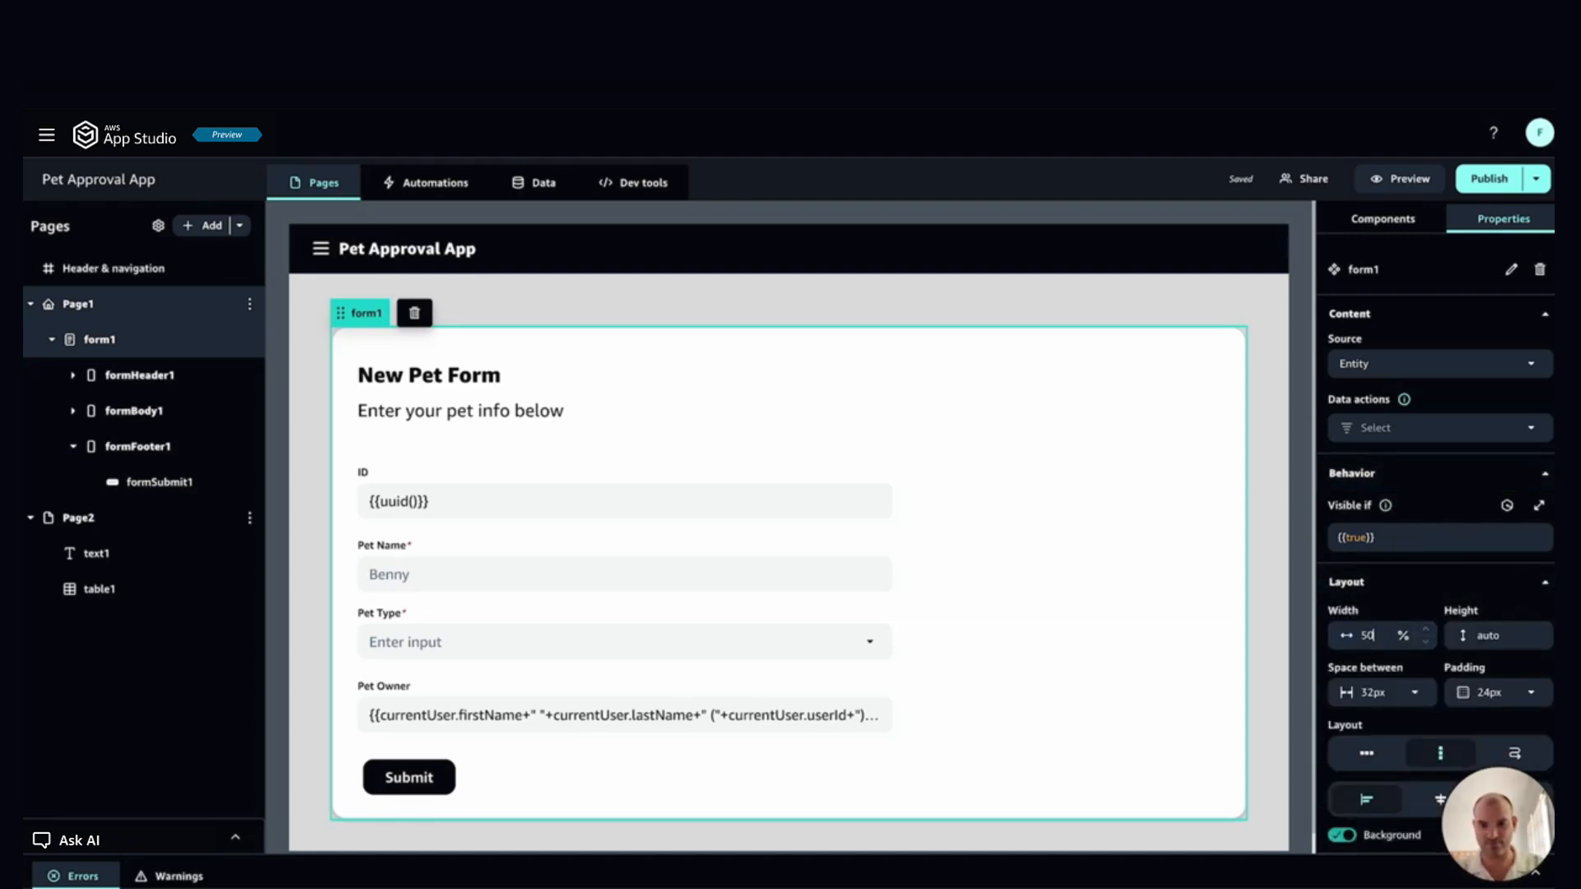
left_click(1288, 572)
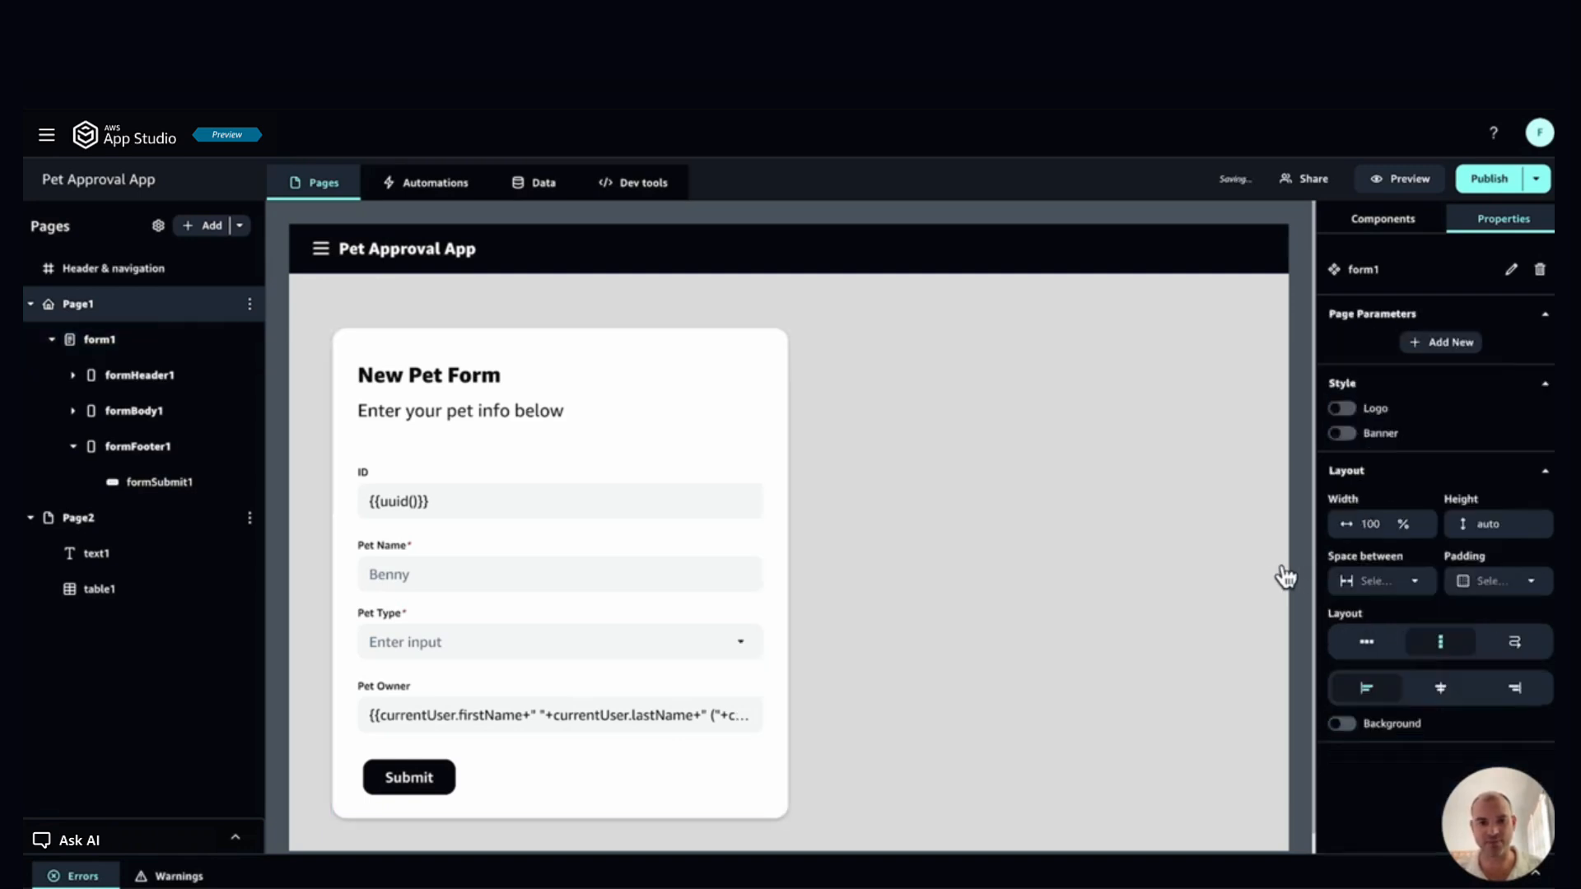
left_click(1051, 630)
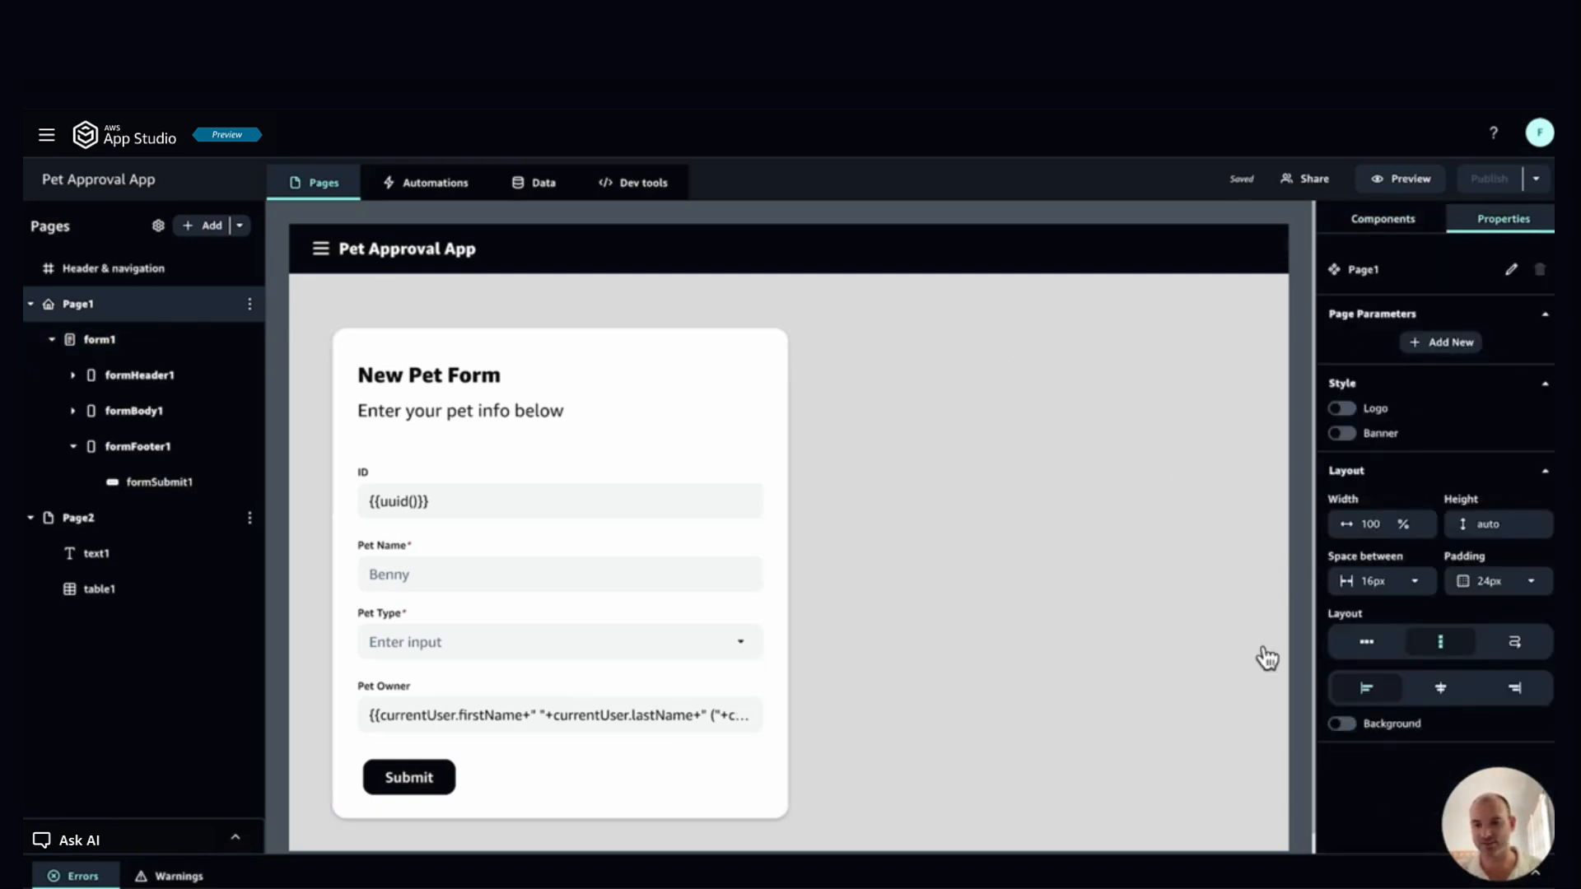
left_click(1452, 701)
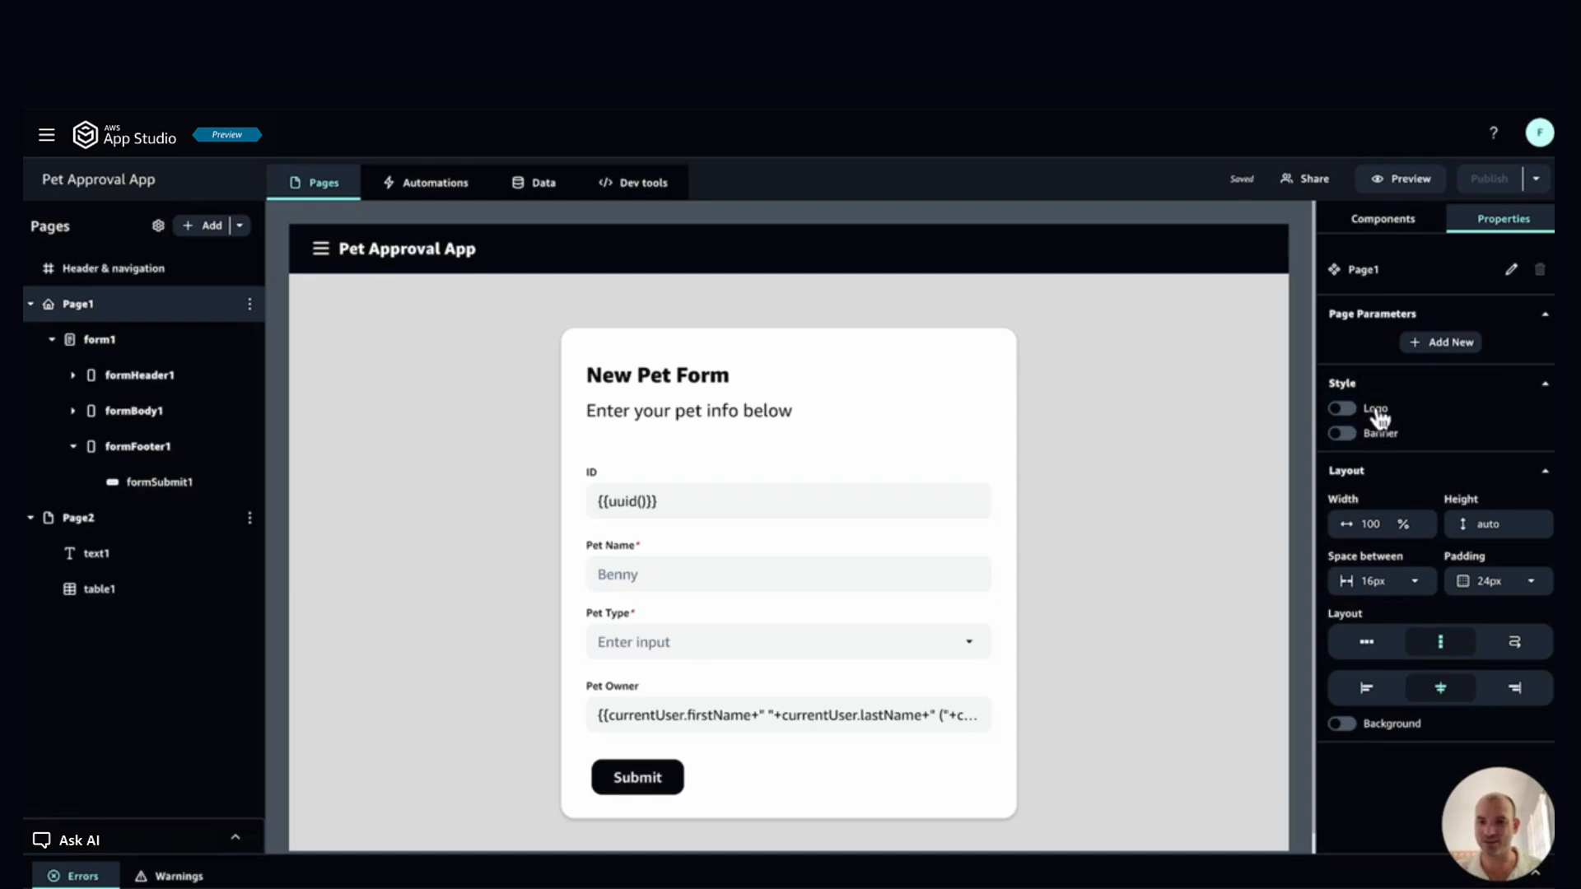
Step: Turn on Page1's logo with URL as its source and paste in the logo link copied from the Links note
left_click(1343, 410)
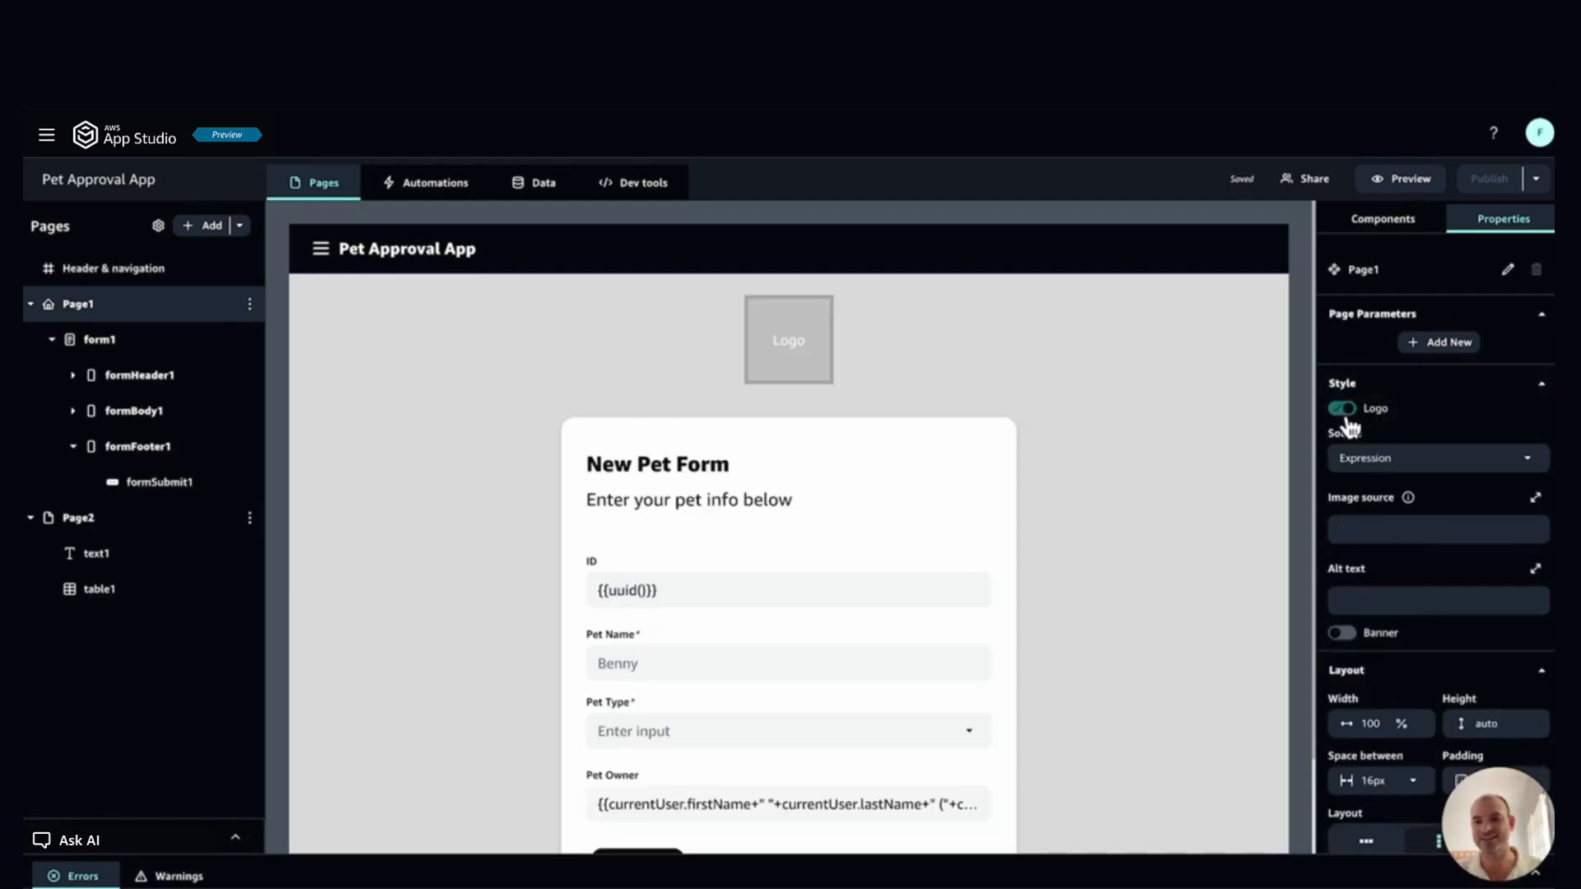
left_click(1372, 459)
left_click(1383, 539)
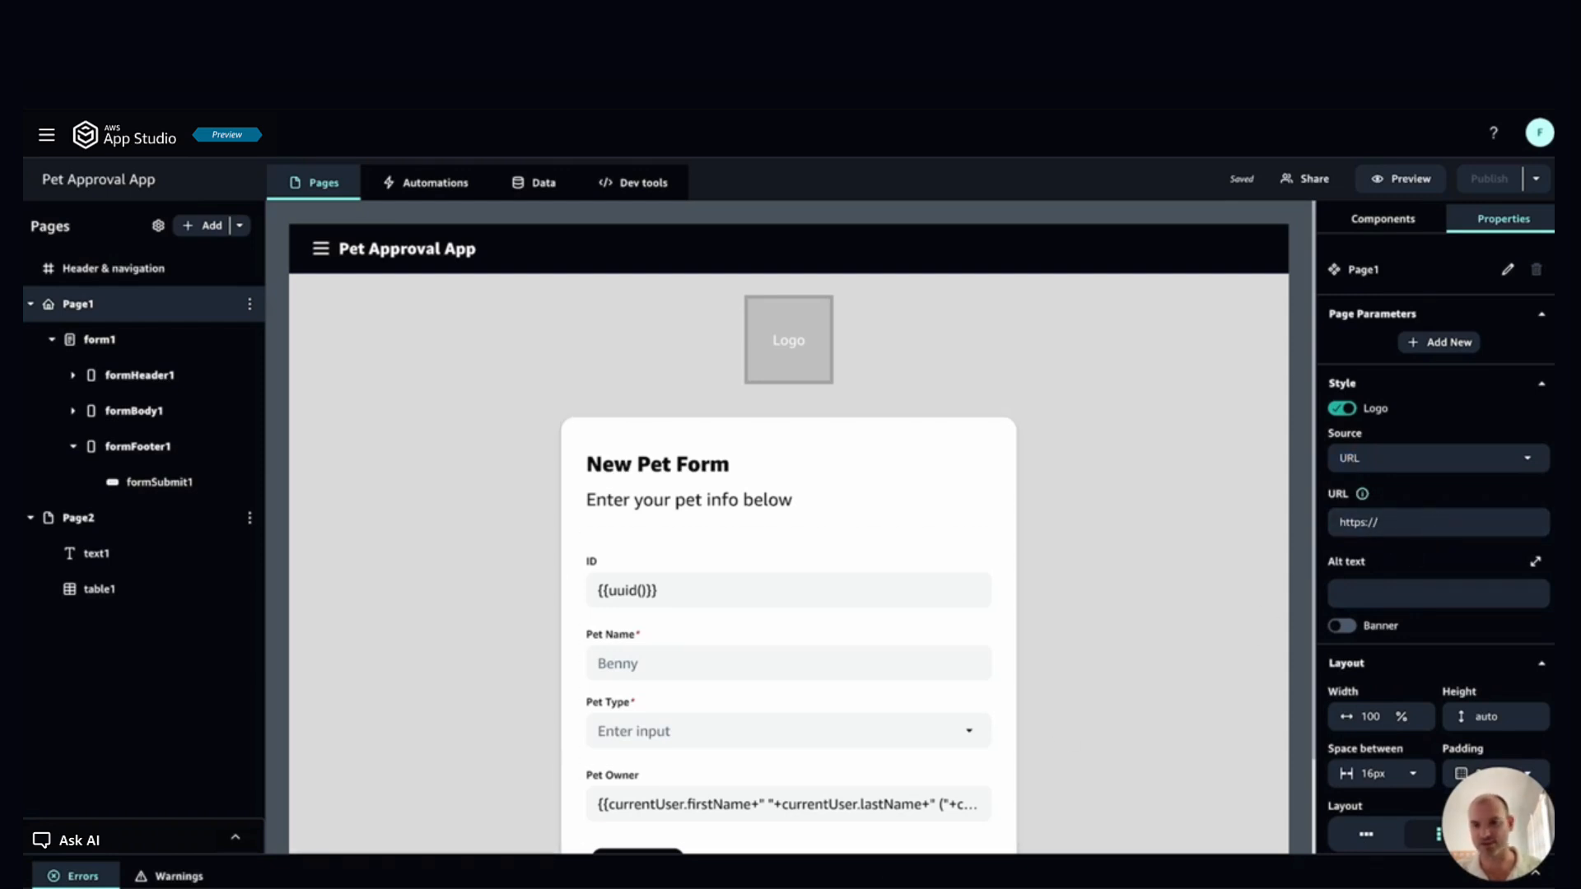
key("super+Tab")
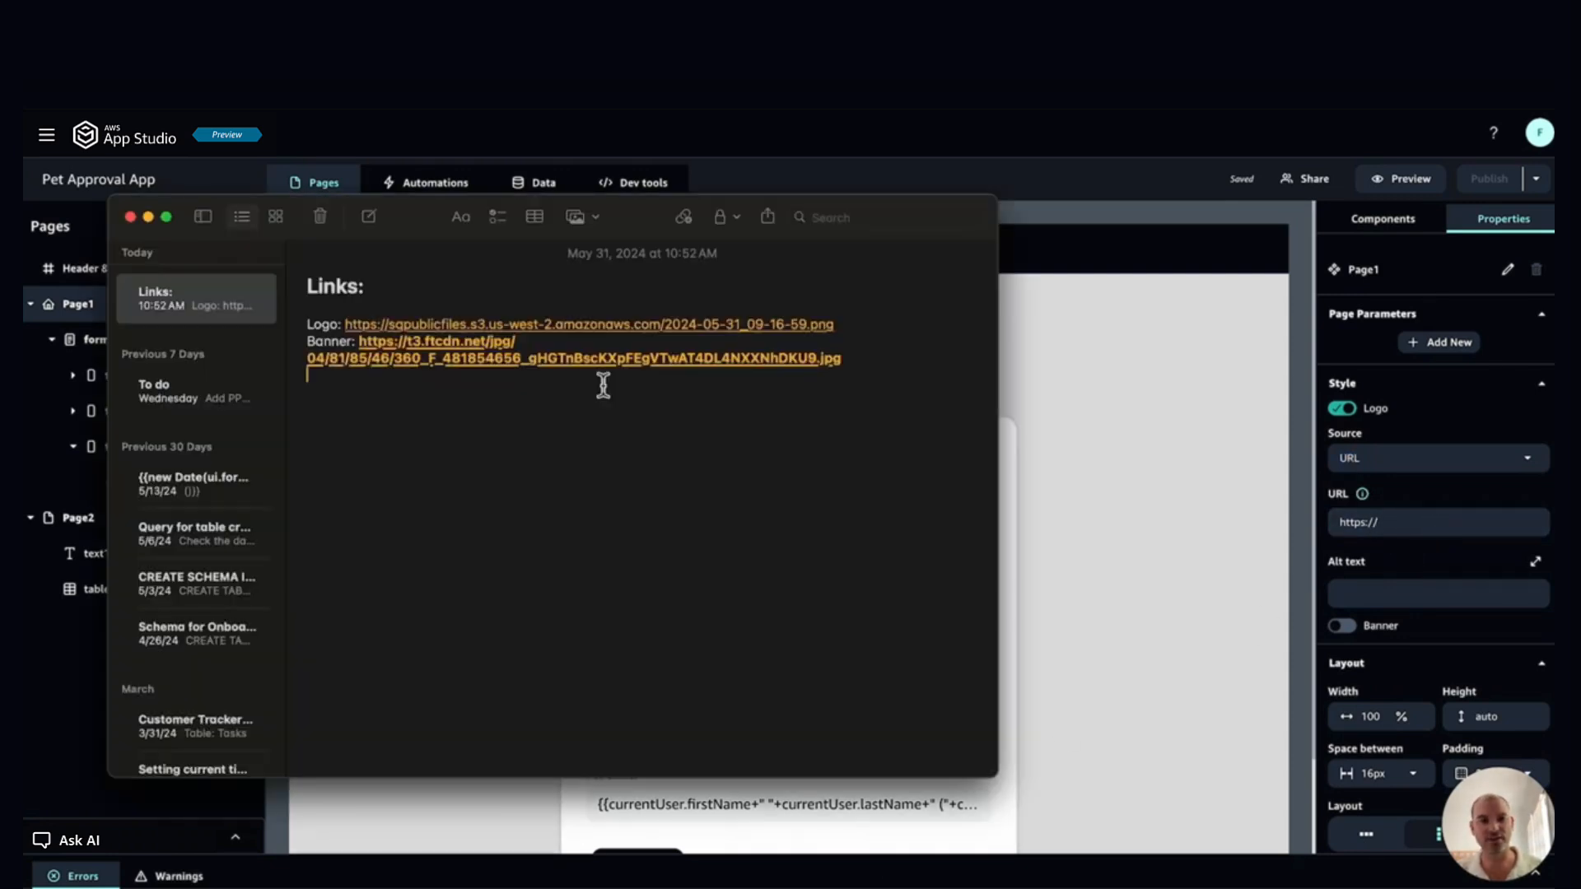
left_click_drag(854, 327, 352, 330)
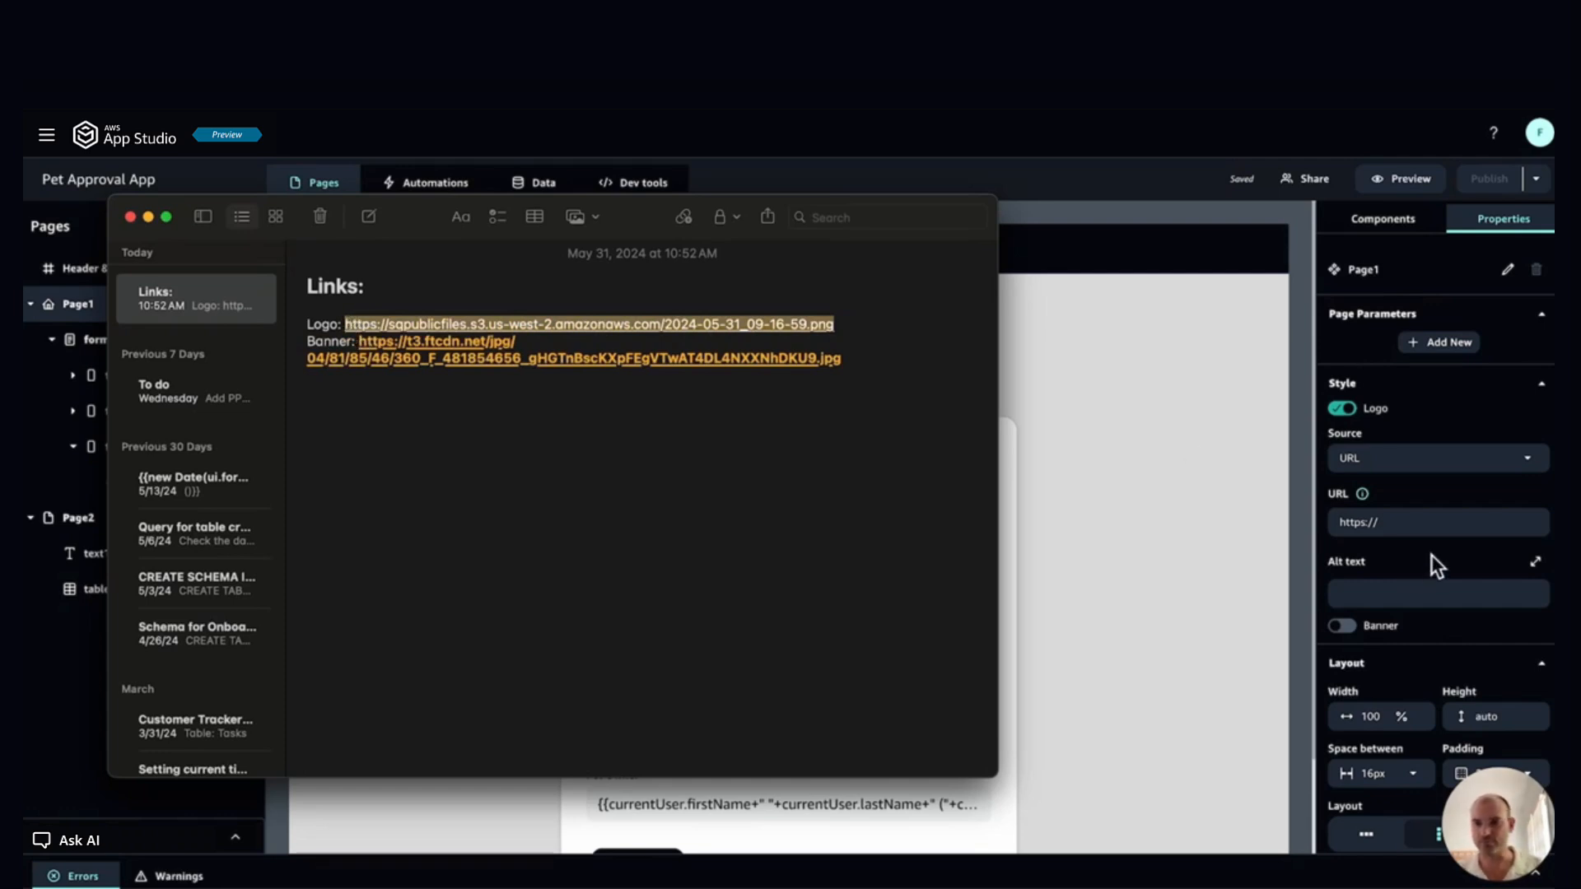
left_click(1424, 527)
key("ctrl+v")
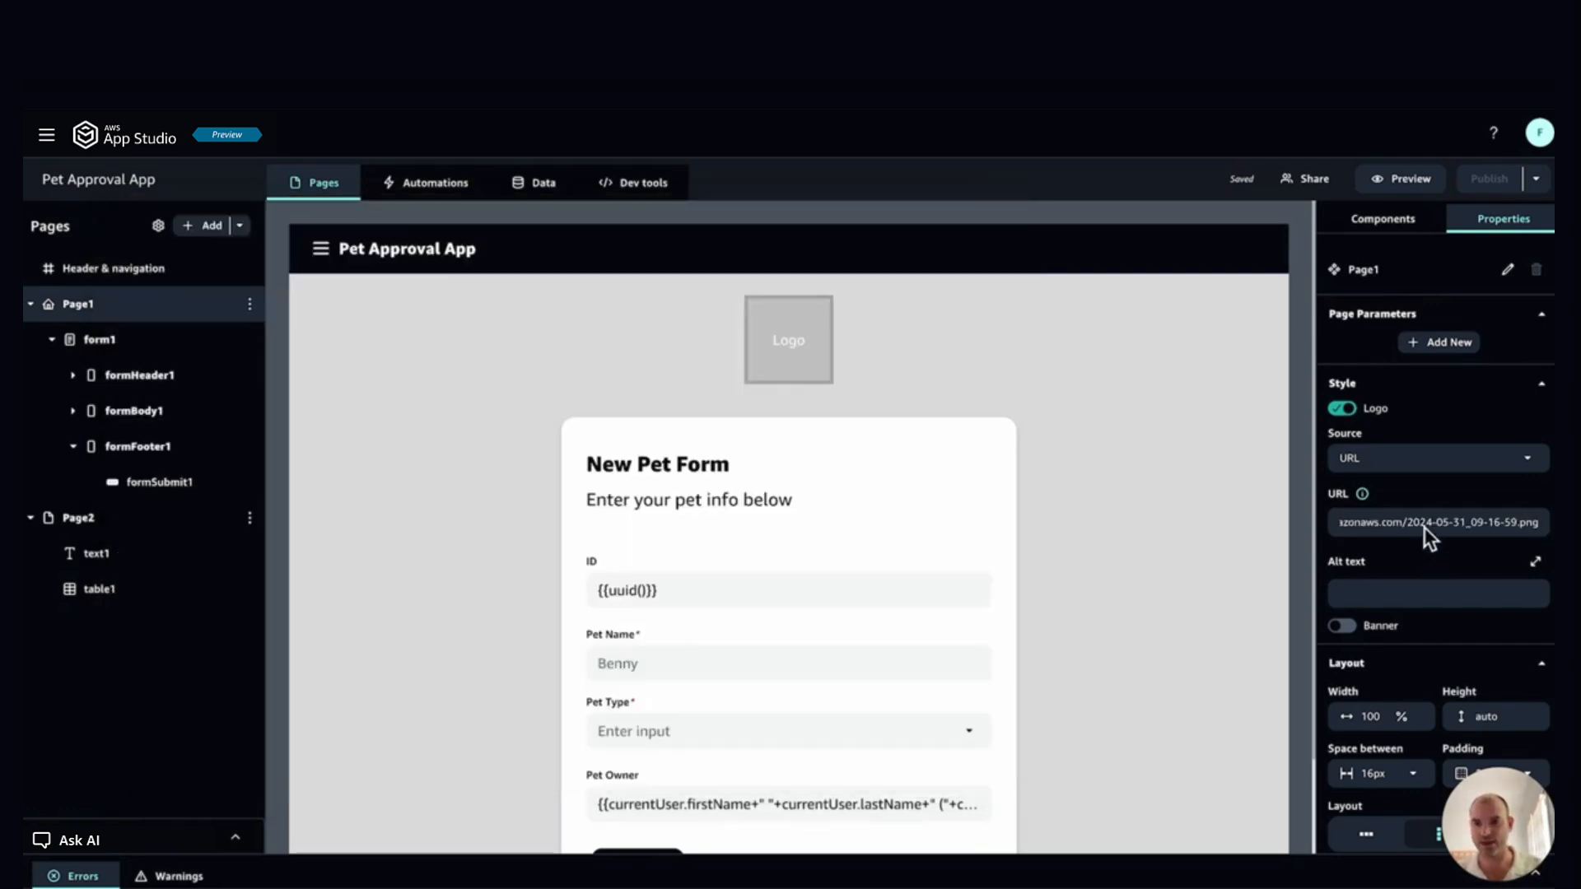
left_click_drag(1425, 527, 1229, 545)
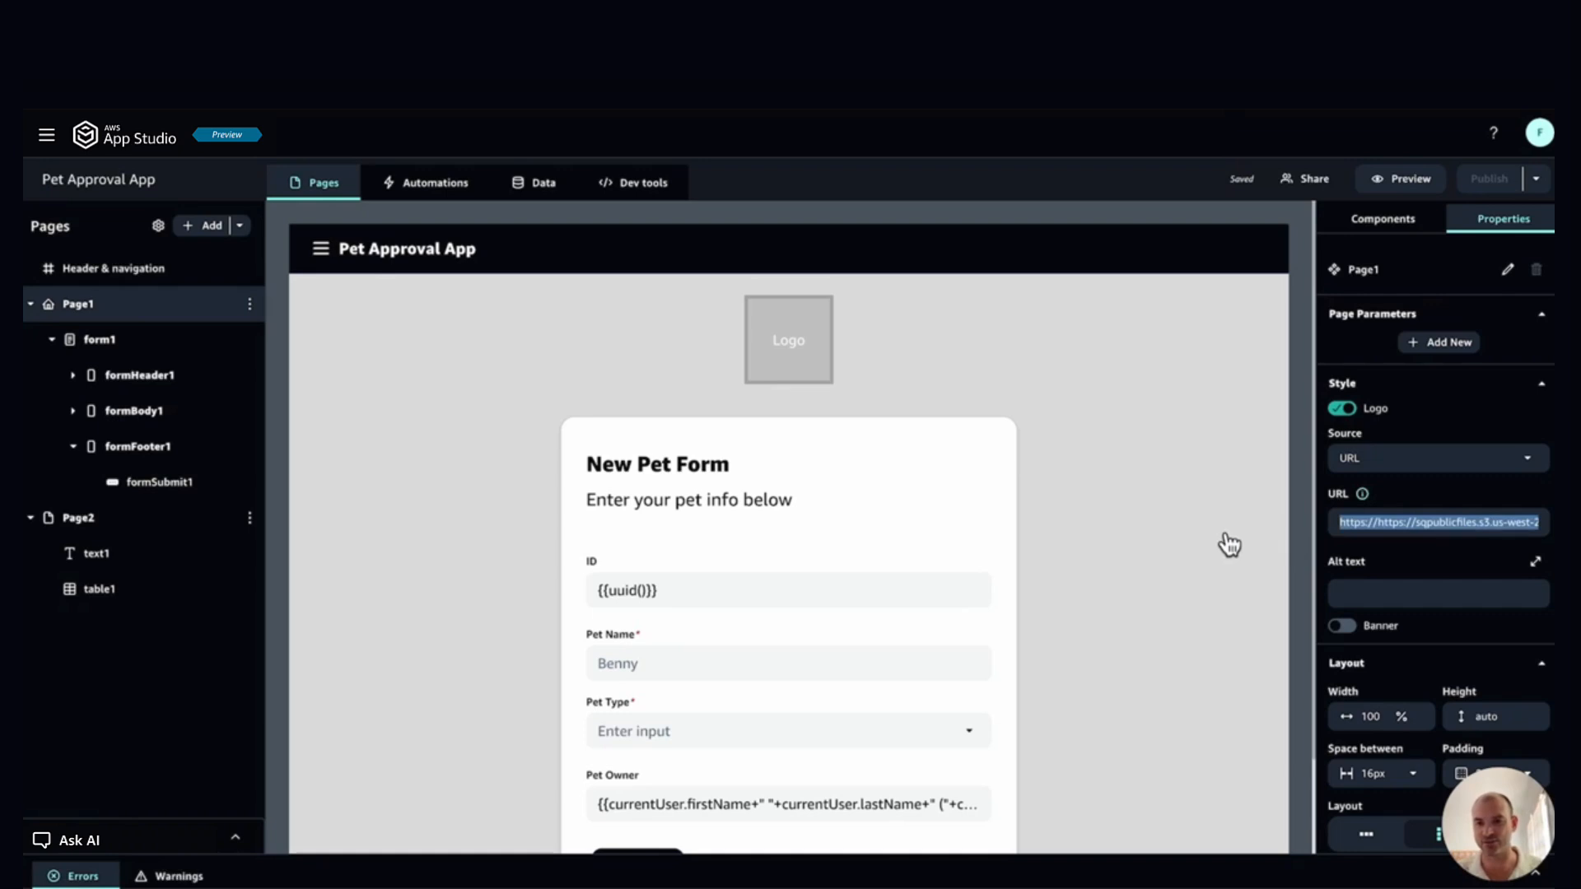
left_click(1402, 522)
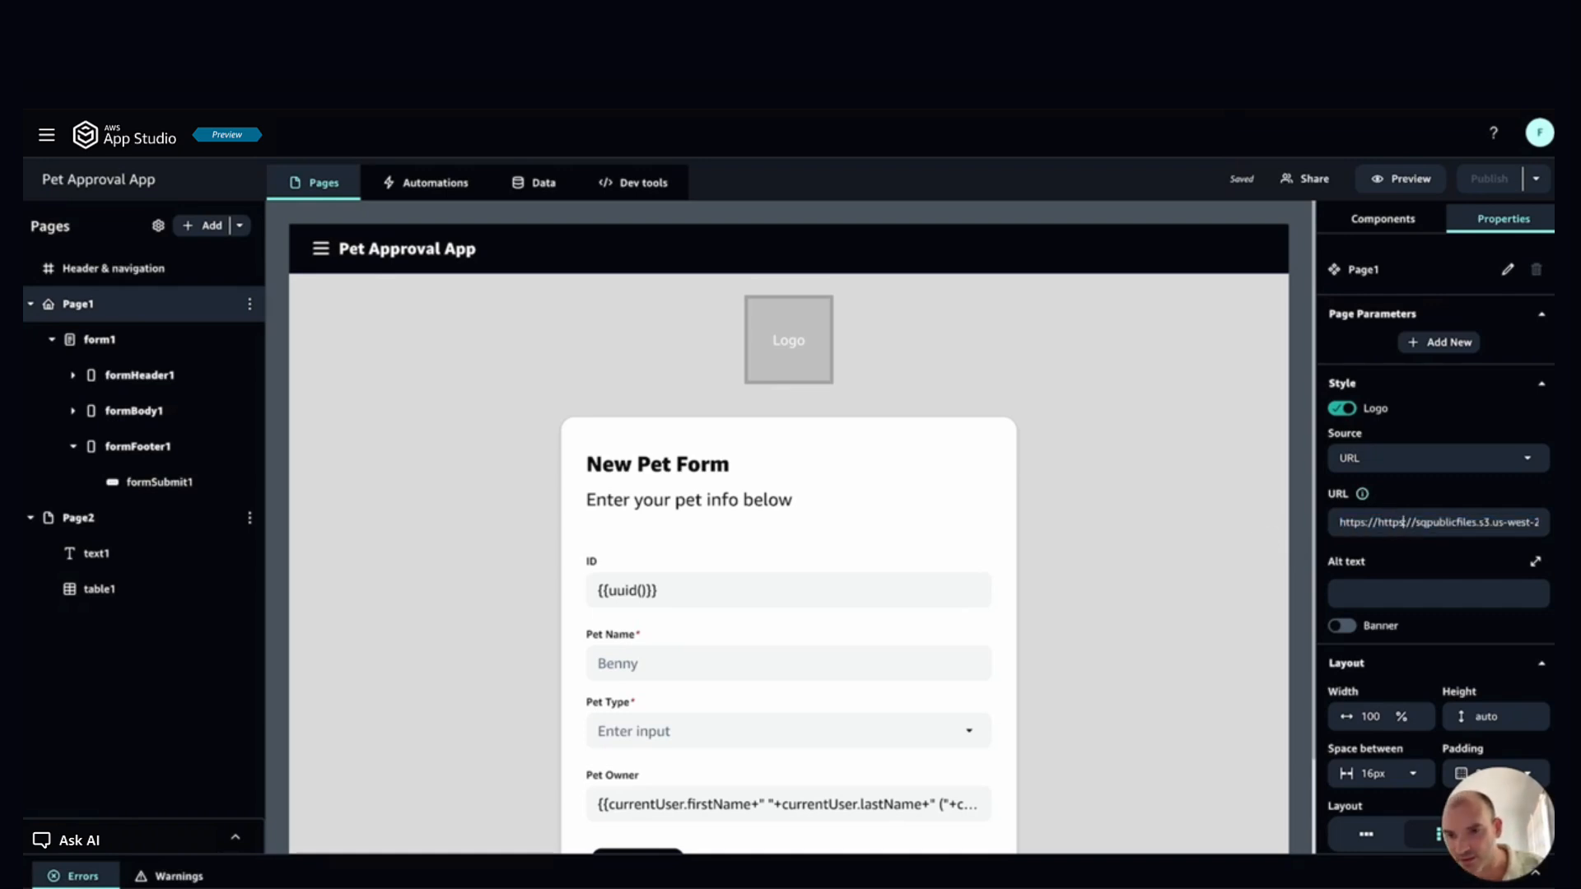
key("Left")
key("Left")
key("Left")
key("Left")
key("Left")
key("BackSpace")
key("BackSpace")
key("BackSpace")
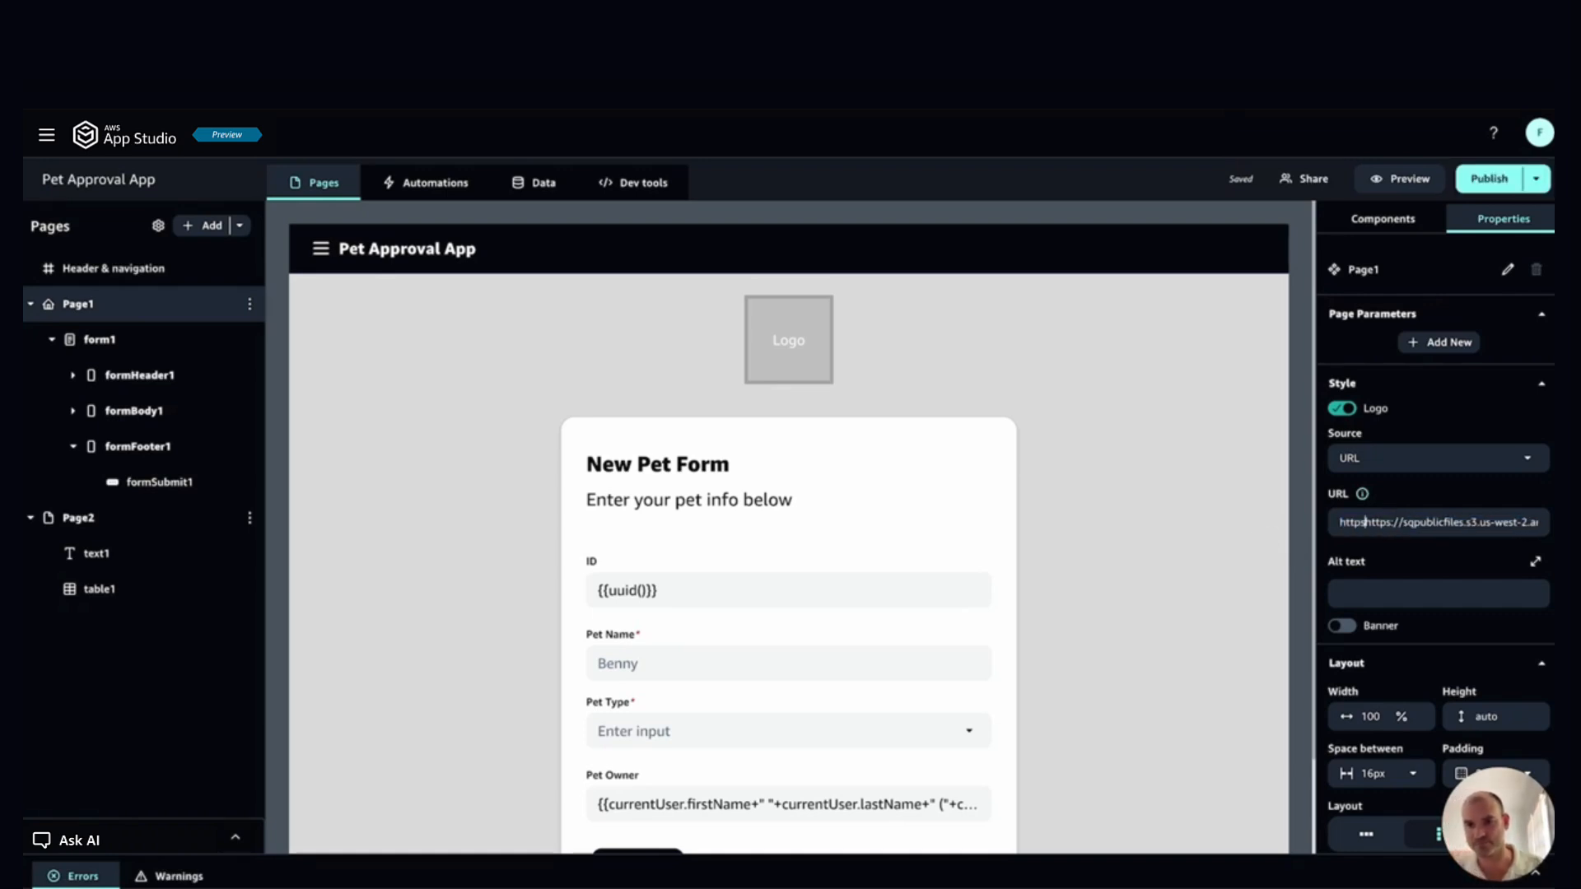
key("BackSpace")
key("BackSpace")
key("BackSpace")
key("BackSpace")
key("BackSpace")
left_click(1430, 593)
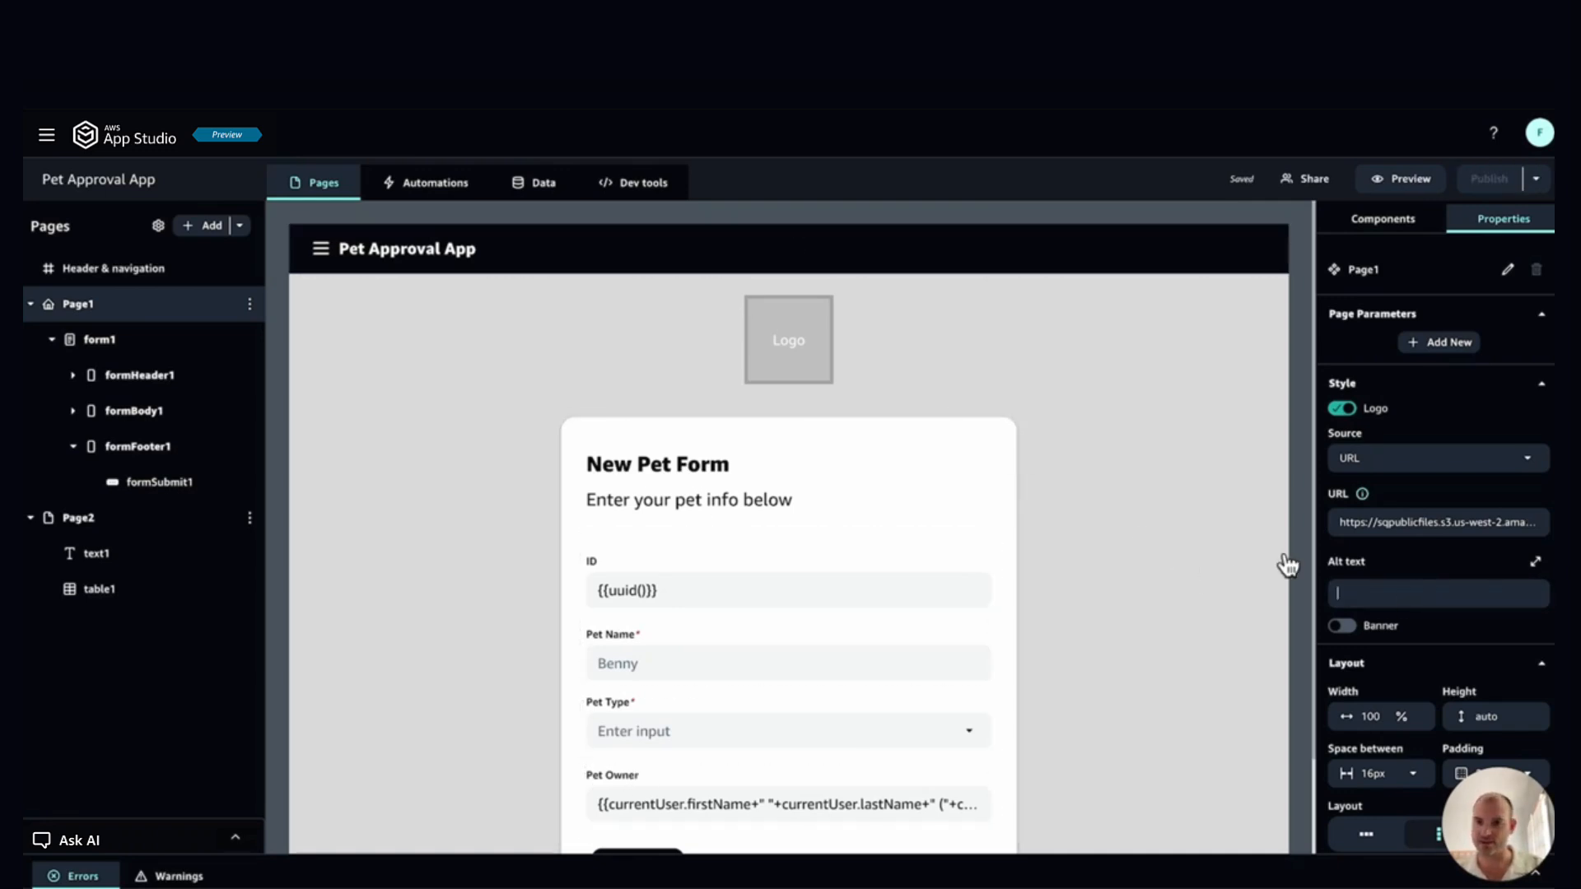
left_click(1345, 627)
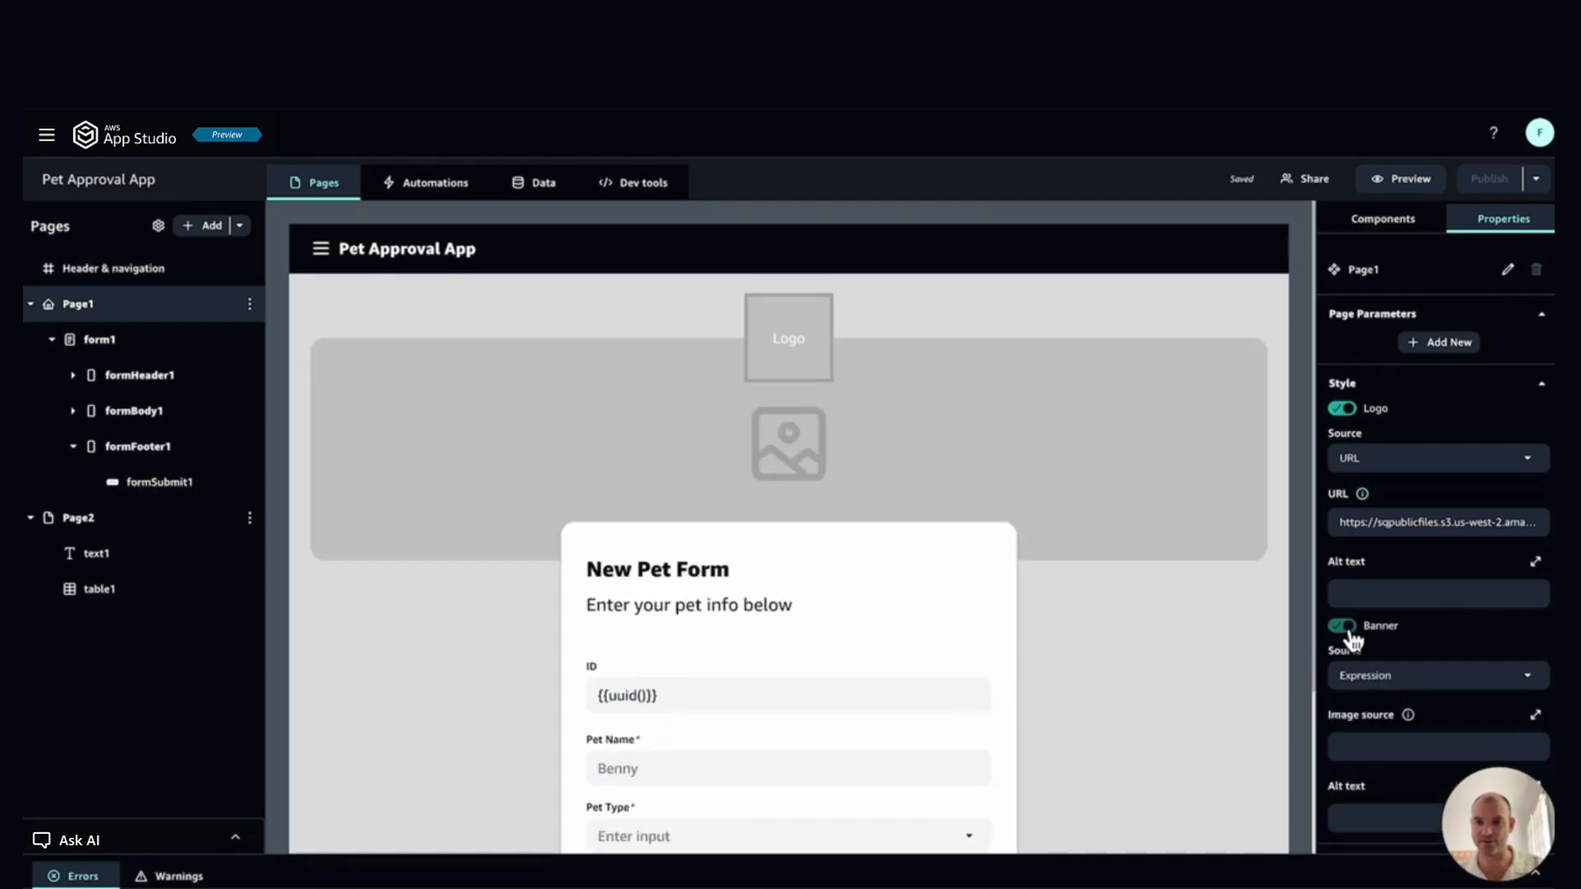
scroll(1385, 693, "down", 1)
left_click(1399, 596)
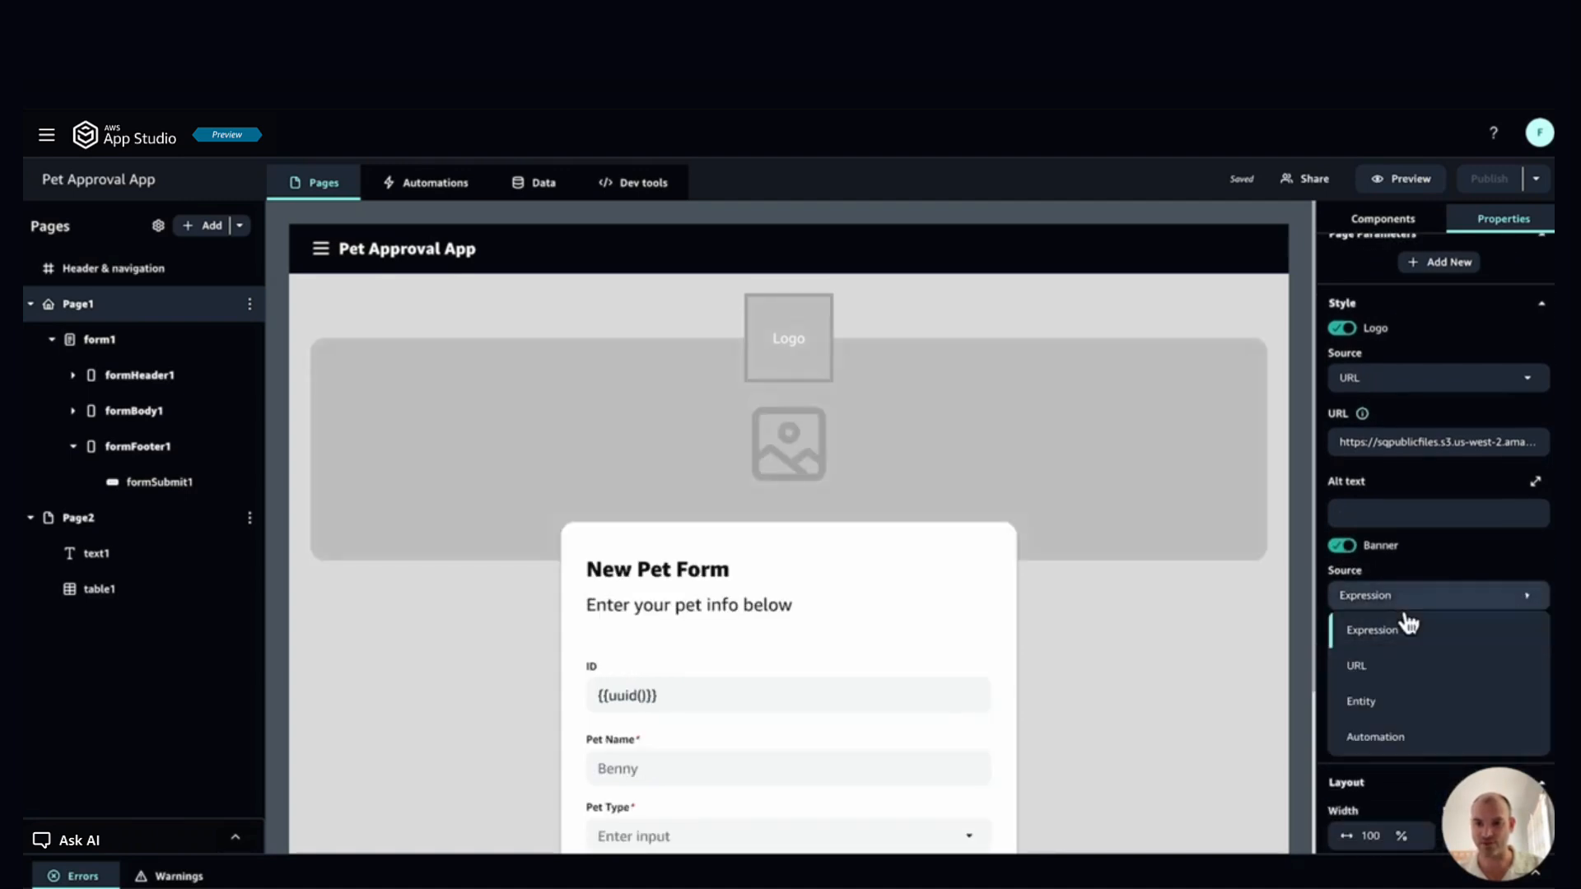
left_click(1397, 667)
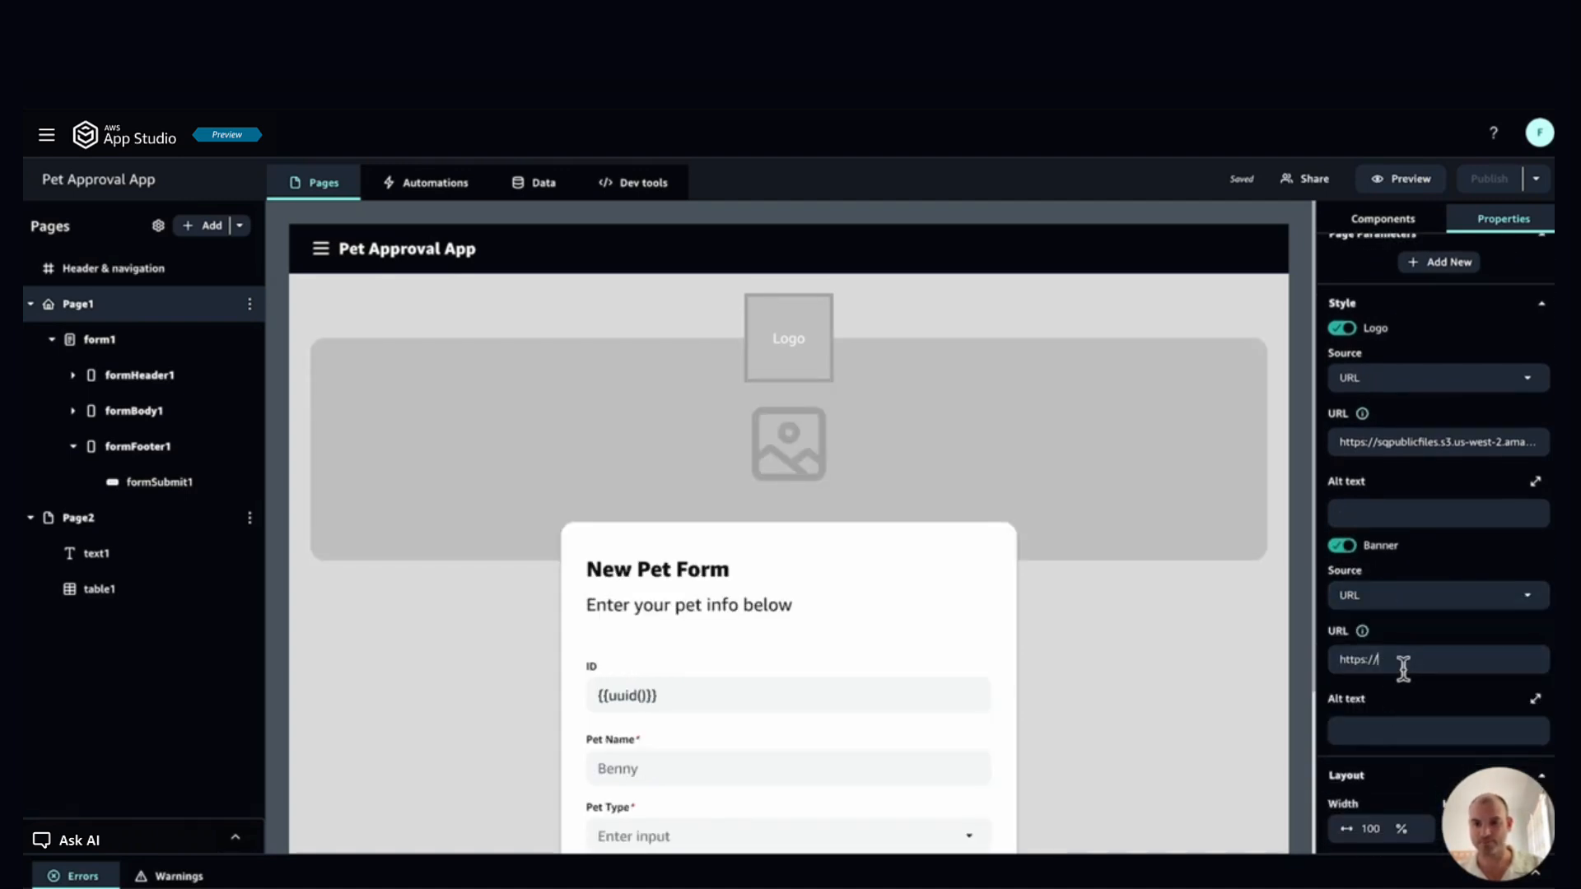
key("super+Tab")
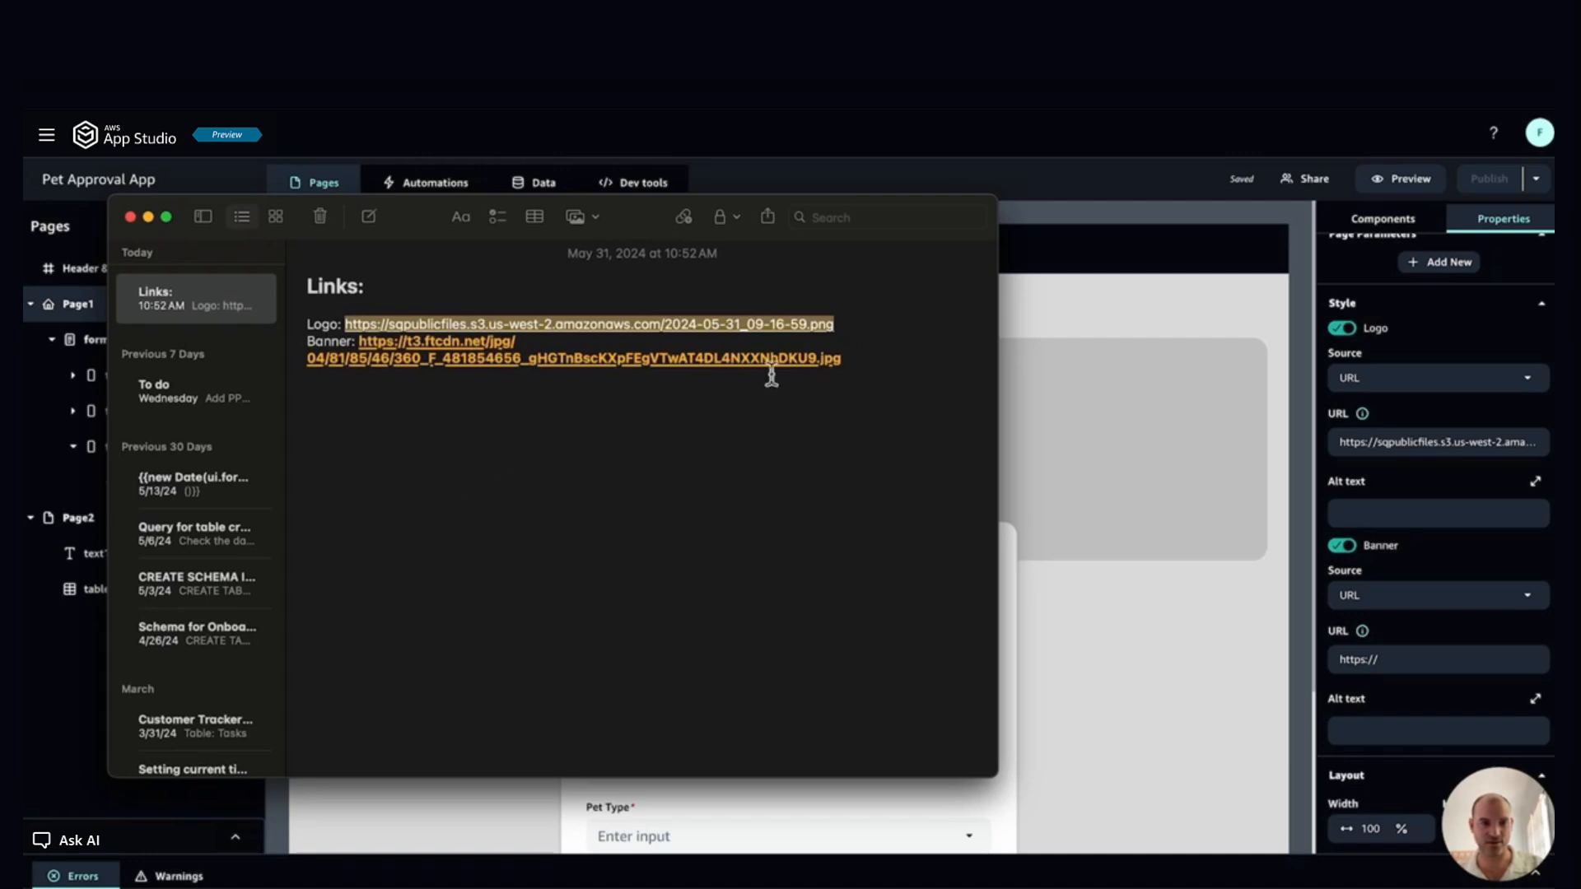
left_click_drag(854, 378, 362, 350)
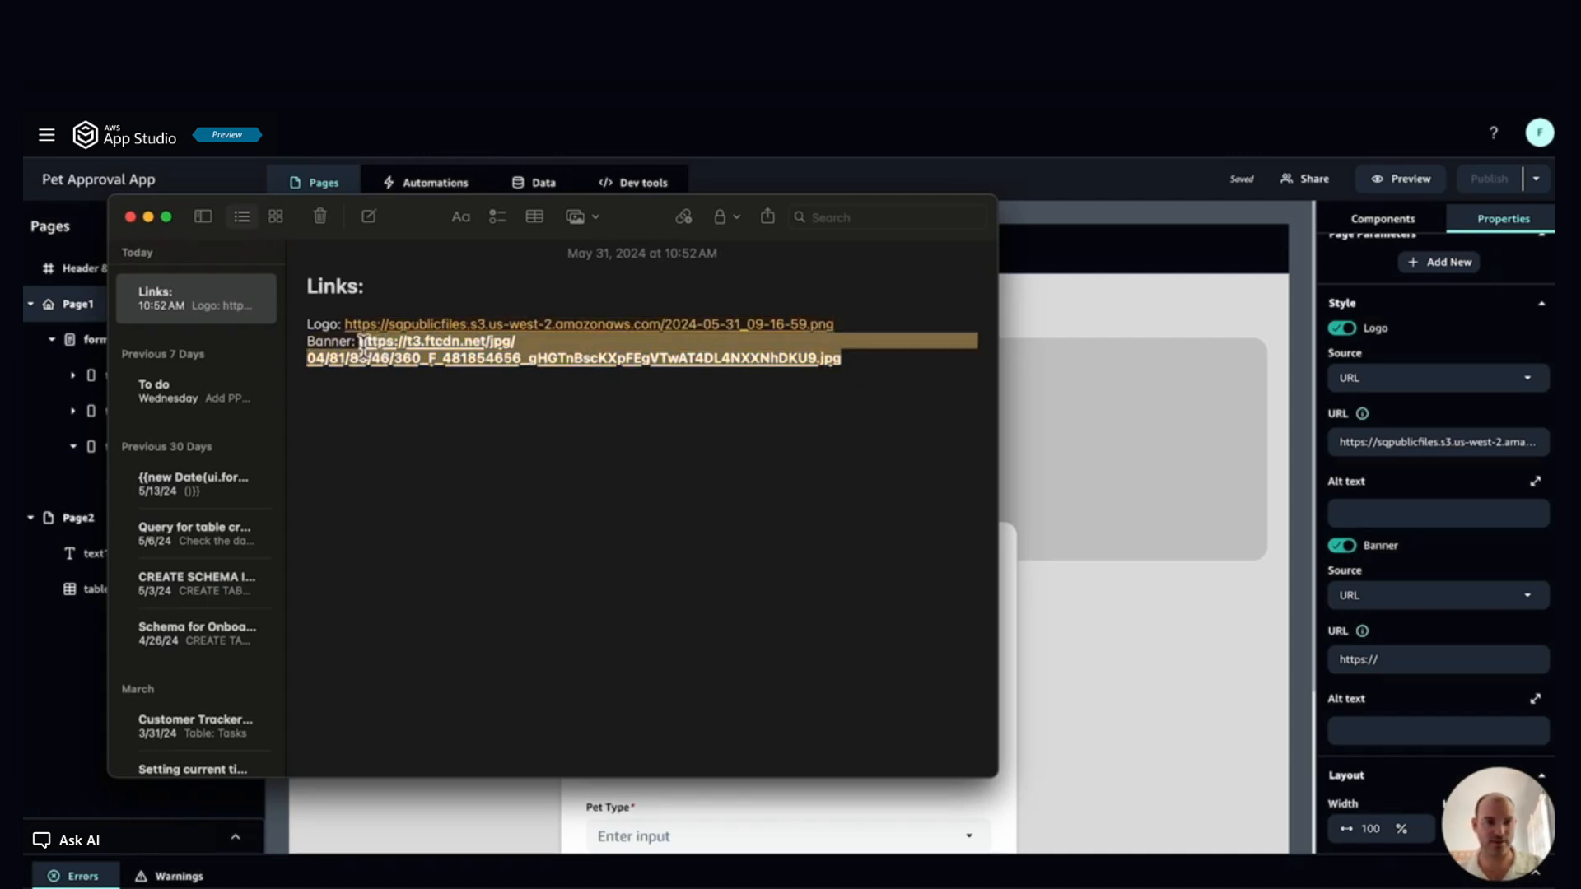
key("super+Tab")
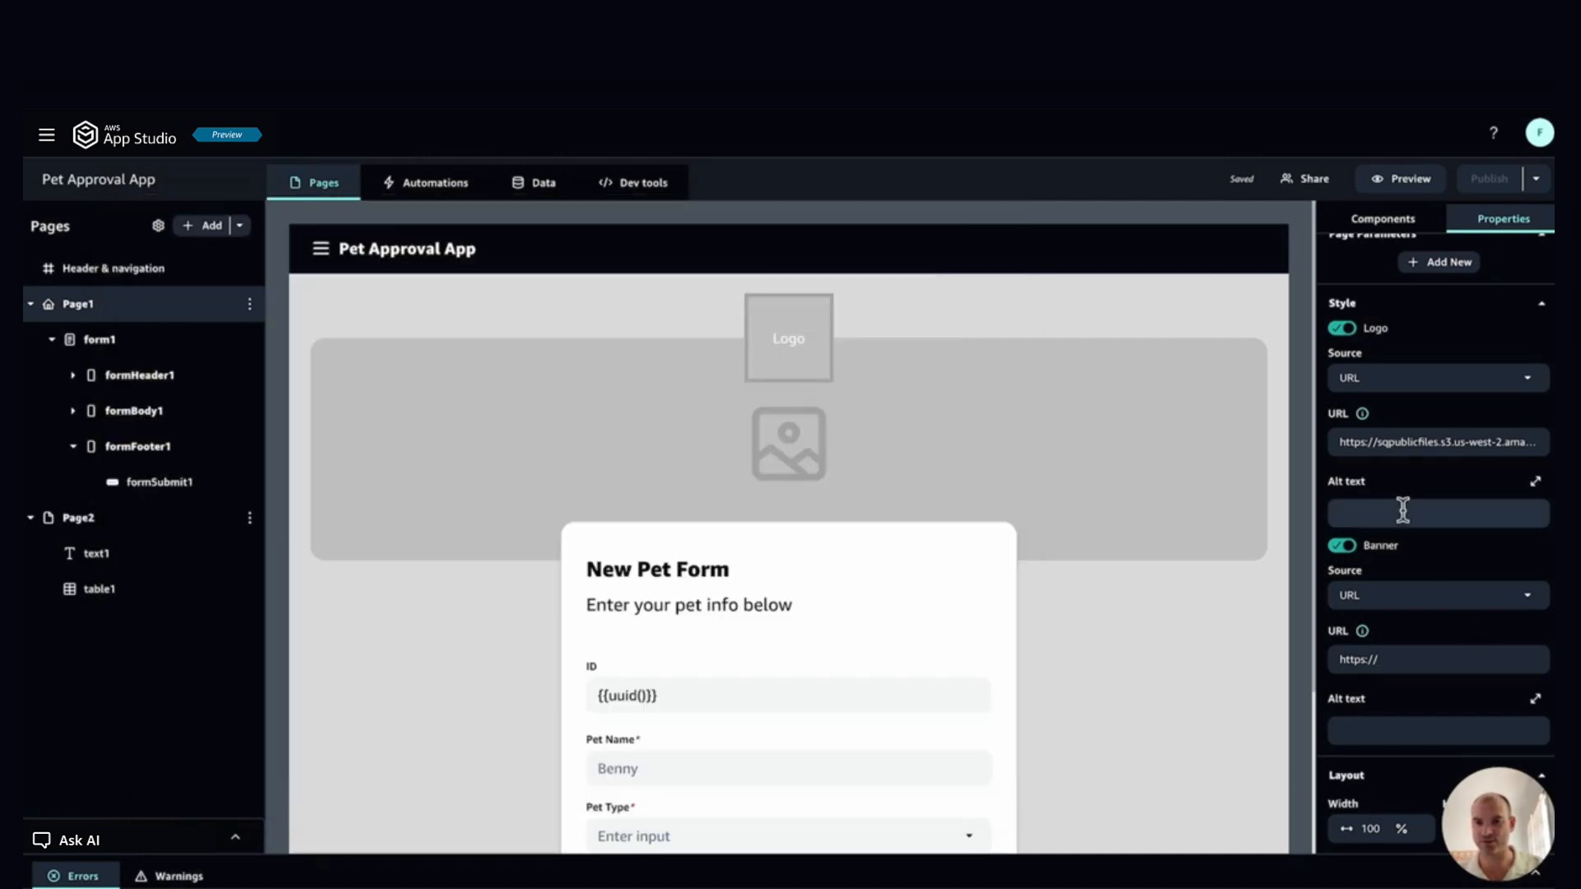
left_click(1426, 658)
left_click_drag(1411, 671, 1297, 662)
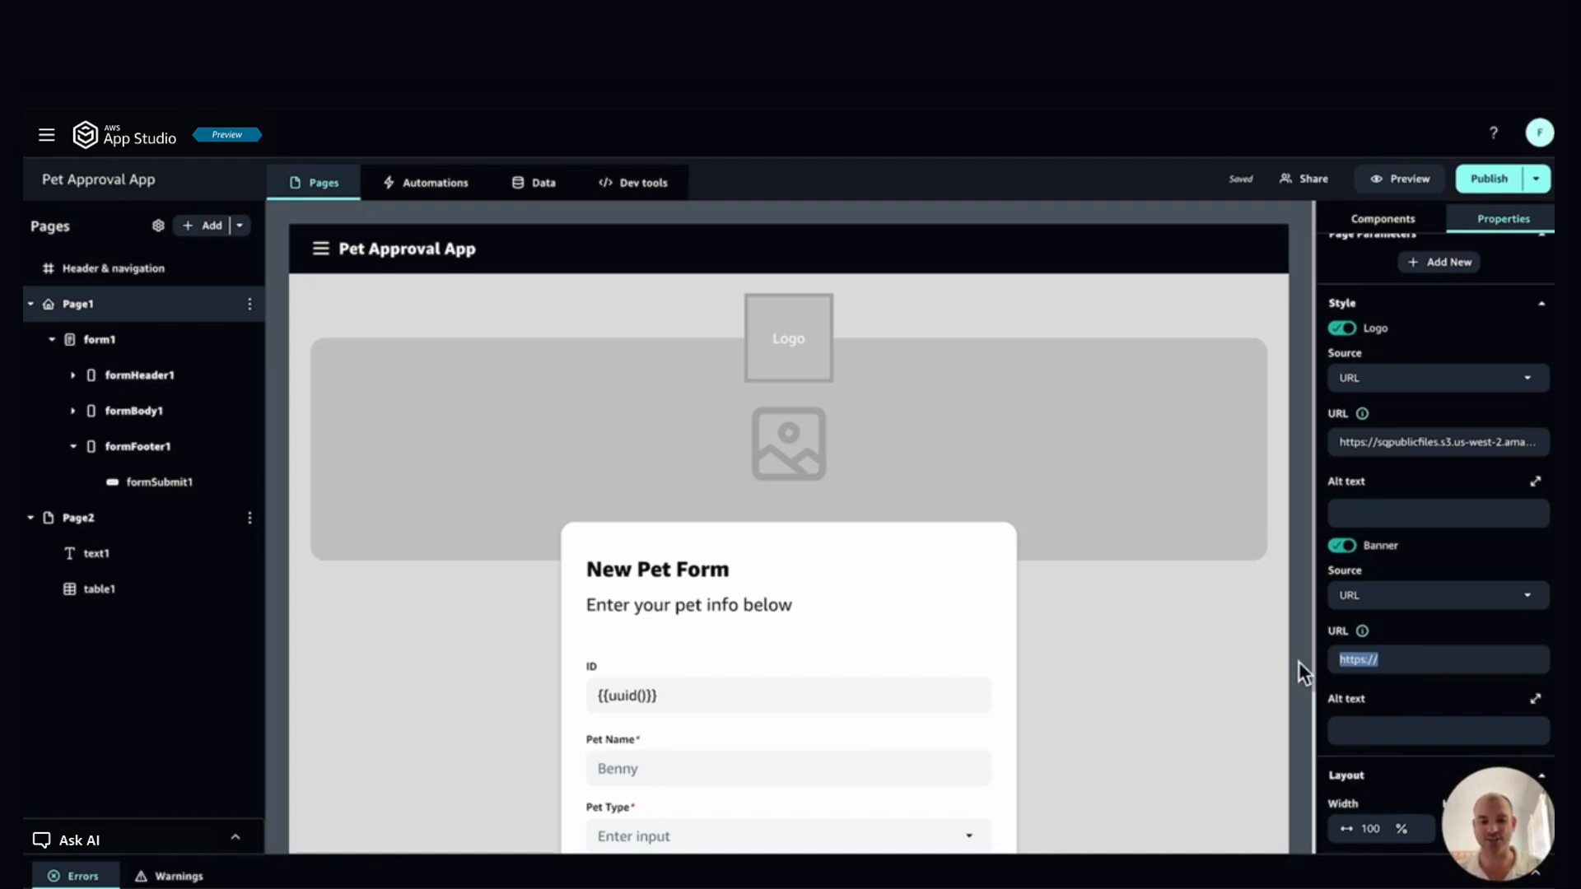
key("ctrl+v")
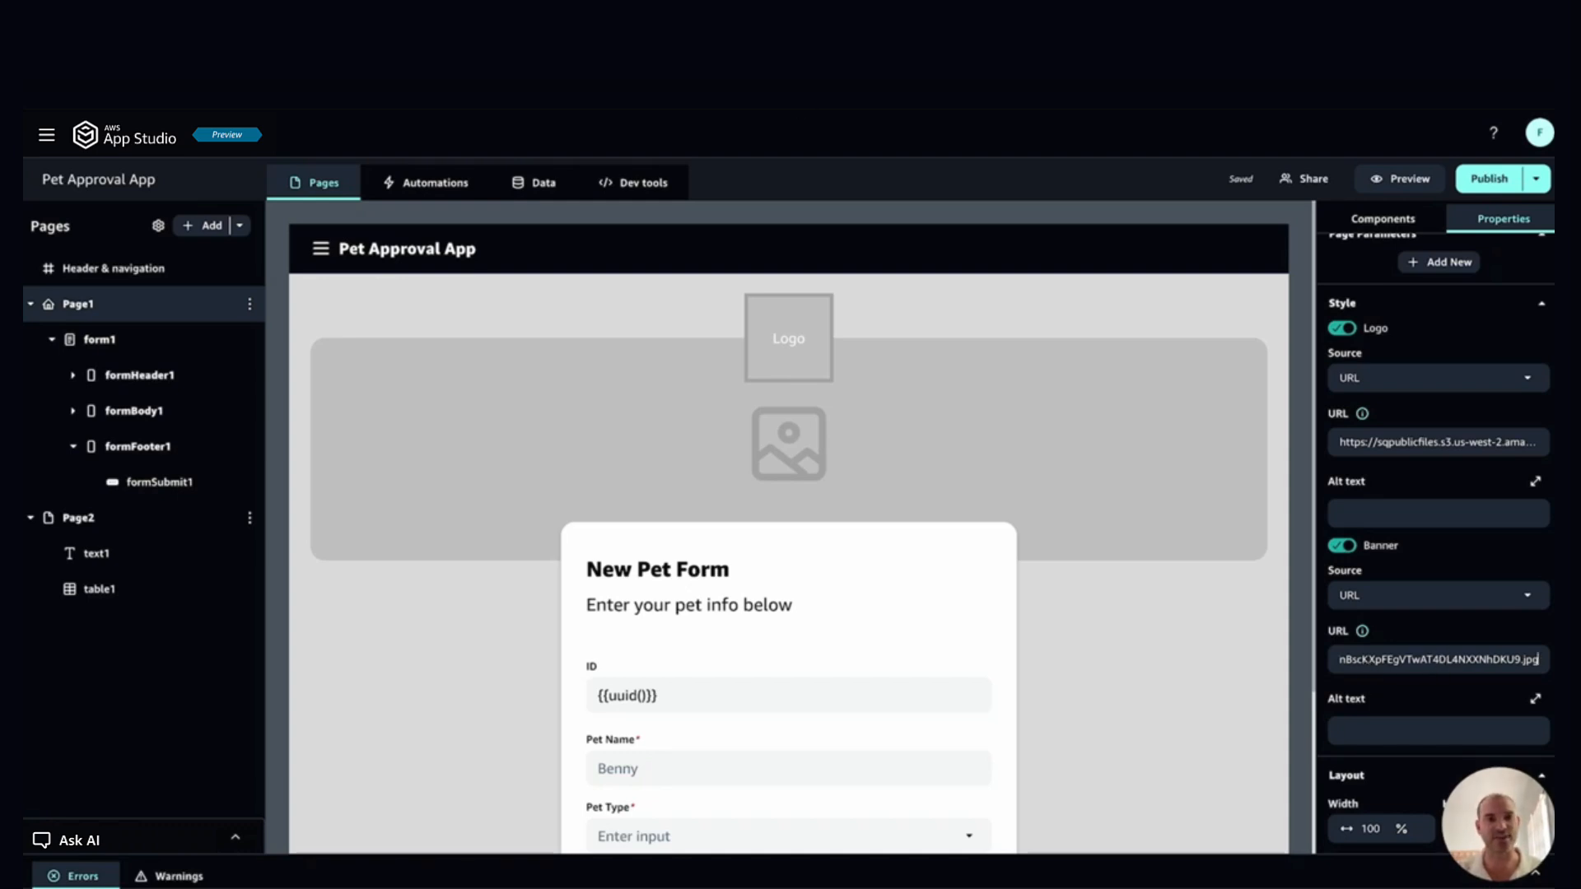
Step: Switch to the app preview, check the New Pet Form page with its logo and banner, and open All Pets
left_click(391, 56)
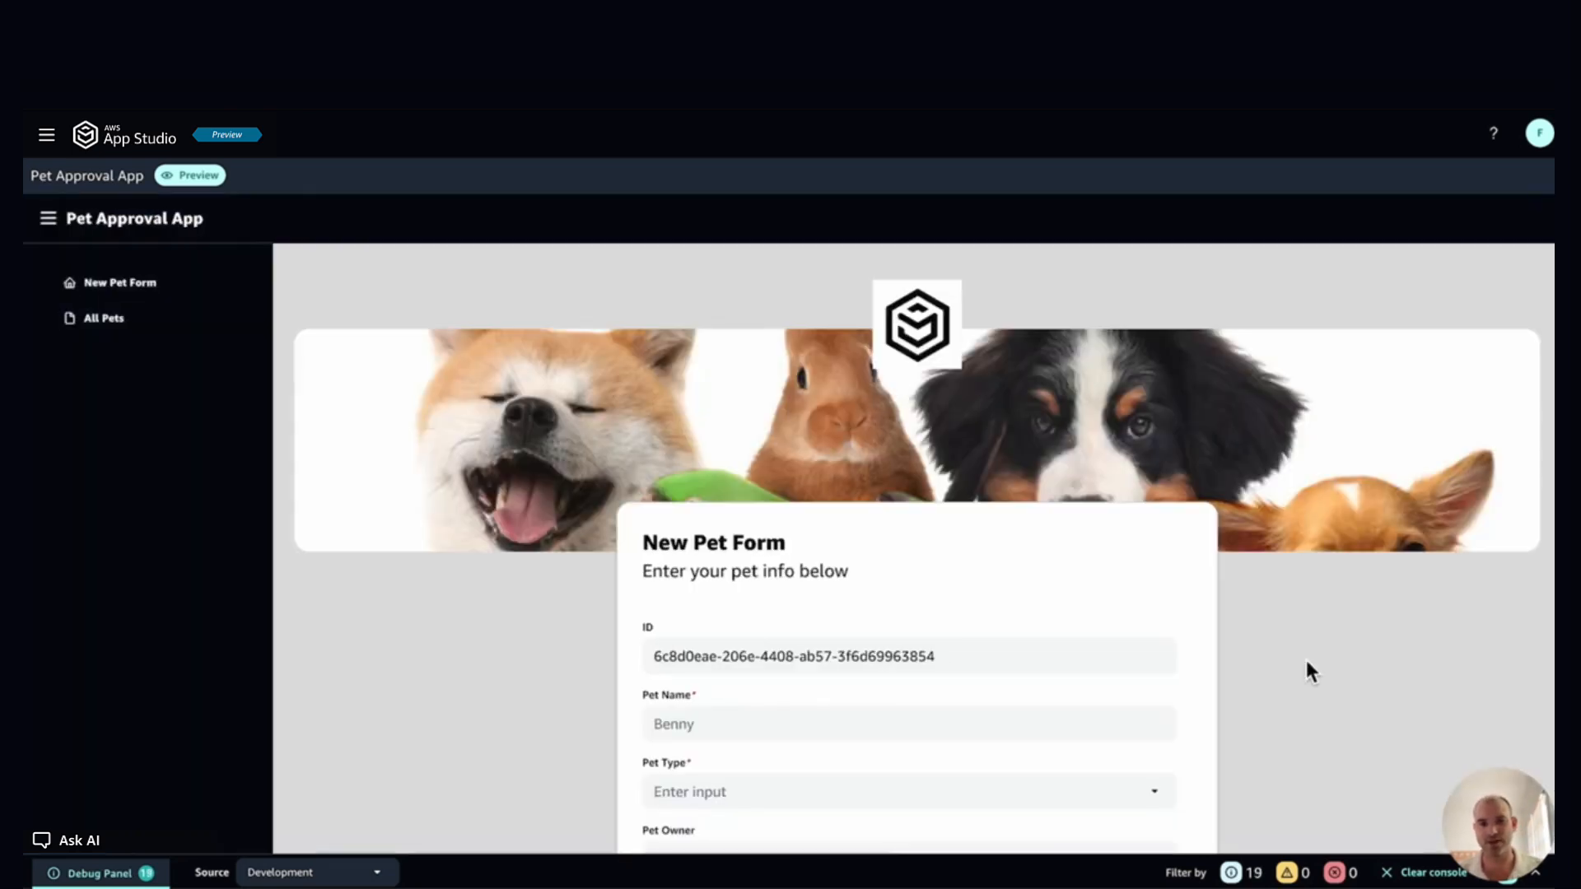
scroll(1306, 663, "down", 2)
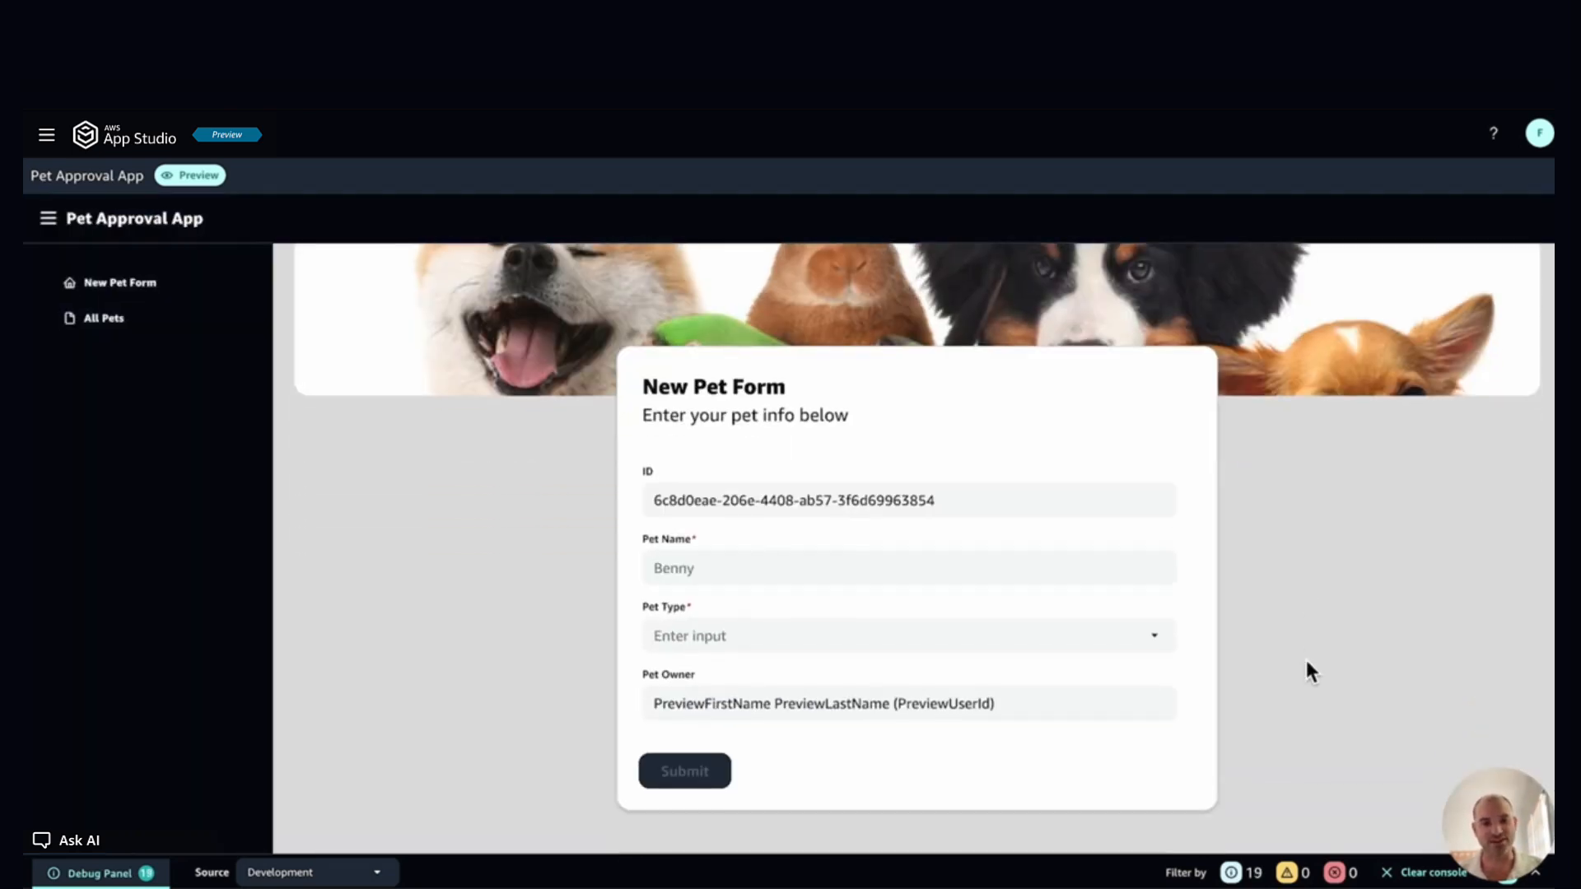
scroll(1308, 670, "up", 2)
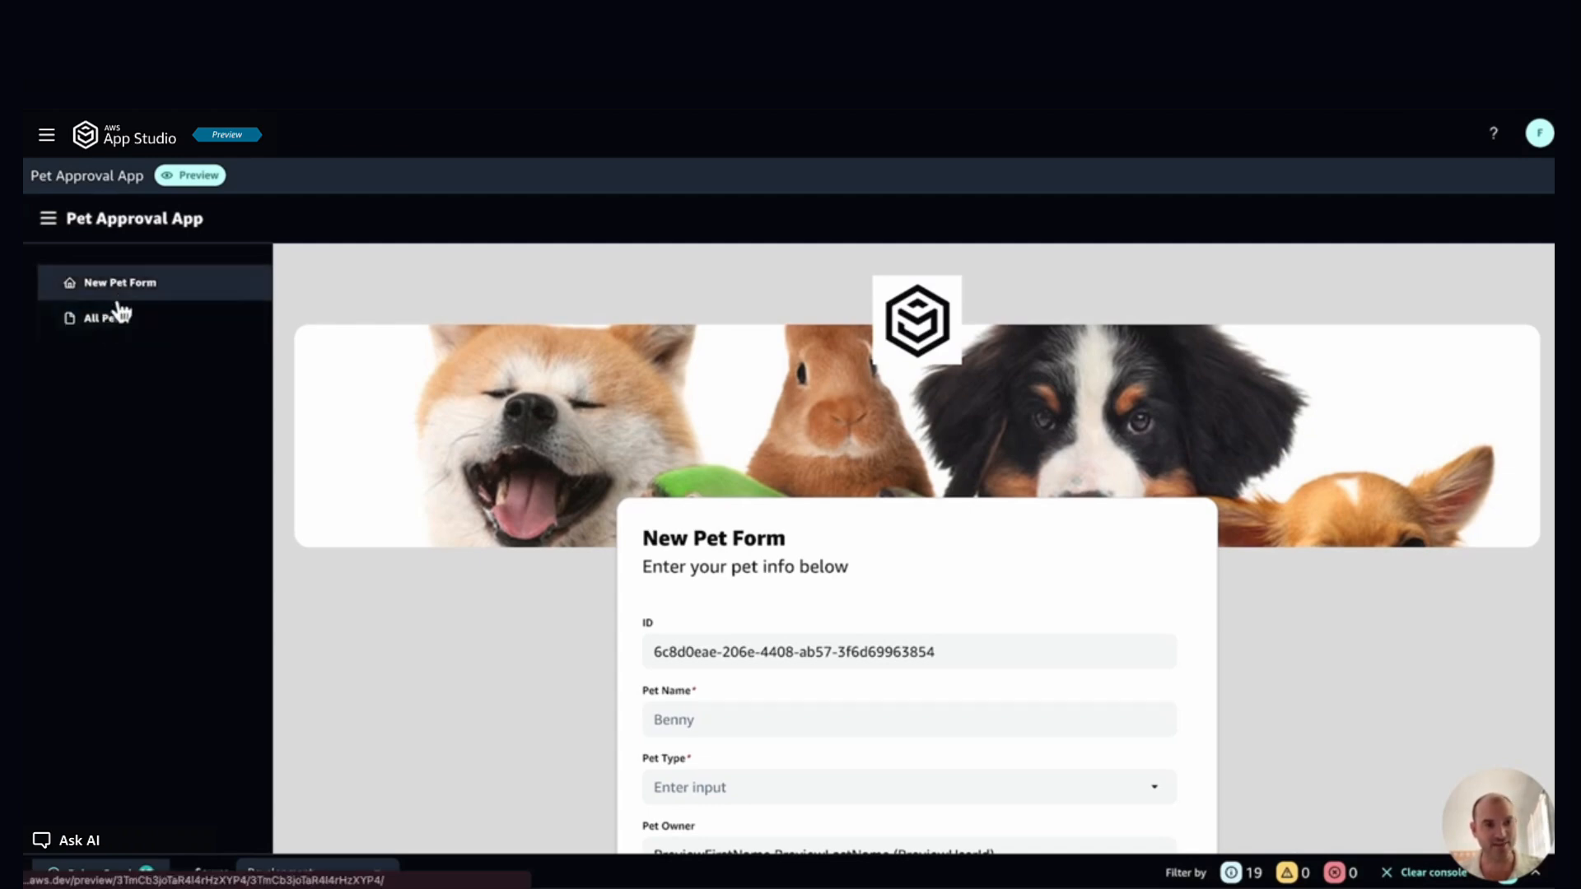
left_click(123, 333)
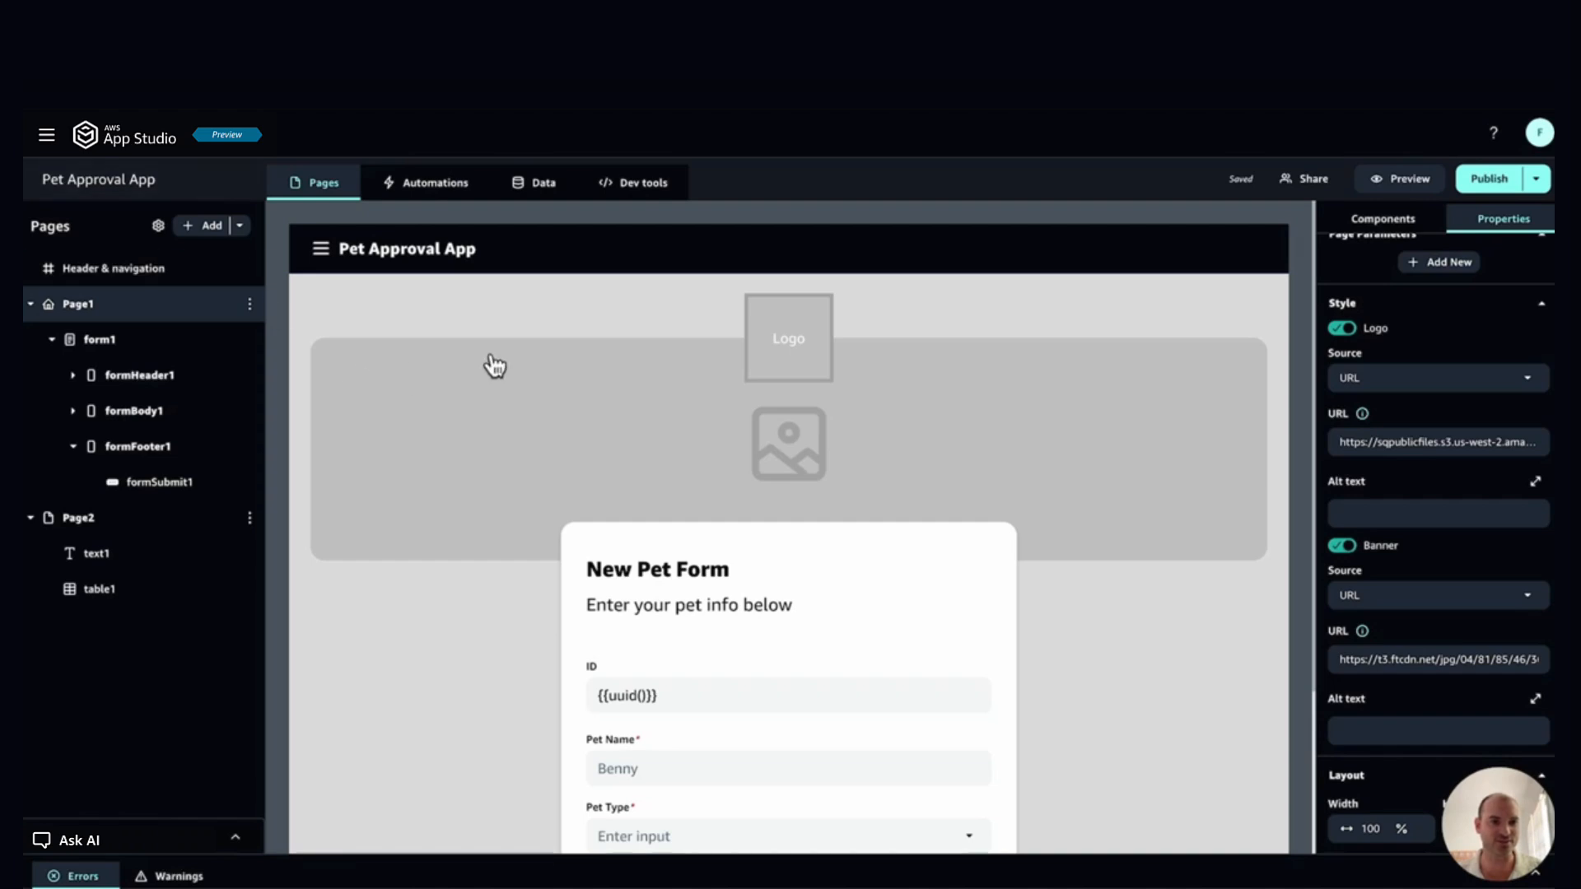
Step: Set the text style of the All Pets title on Page2 to Heading medium
left_click(82, 525)
left_click(349, 330)
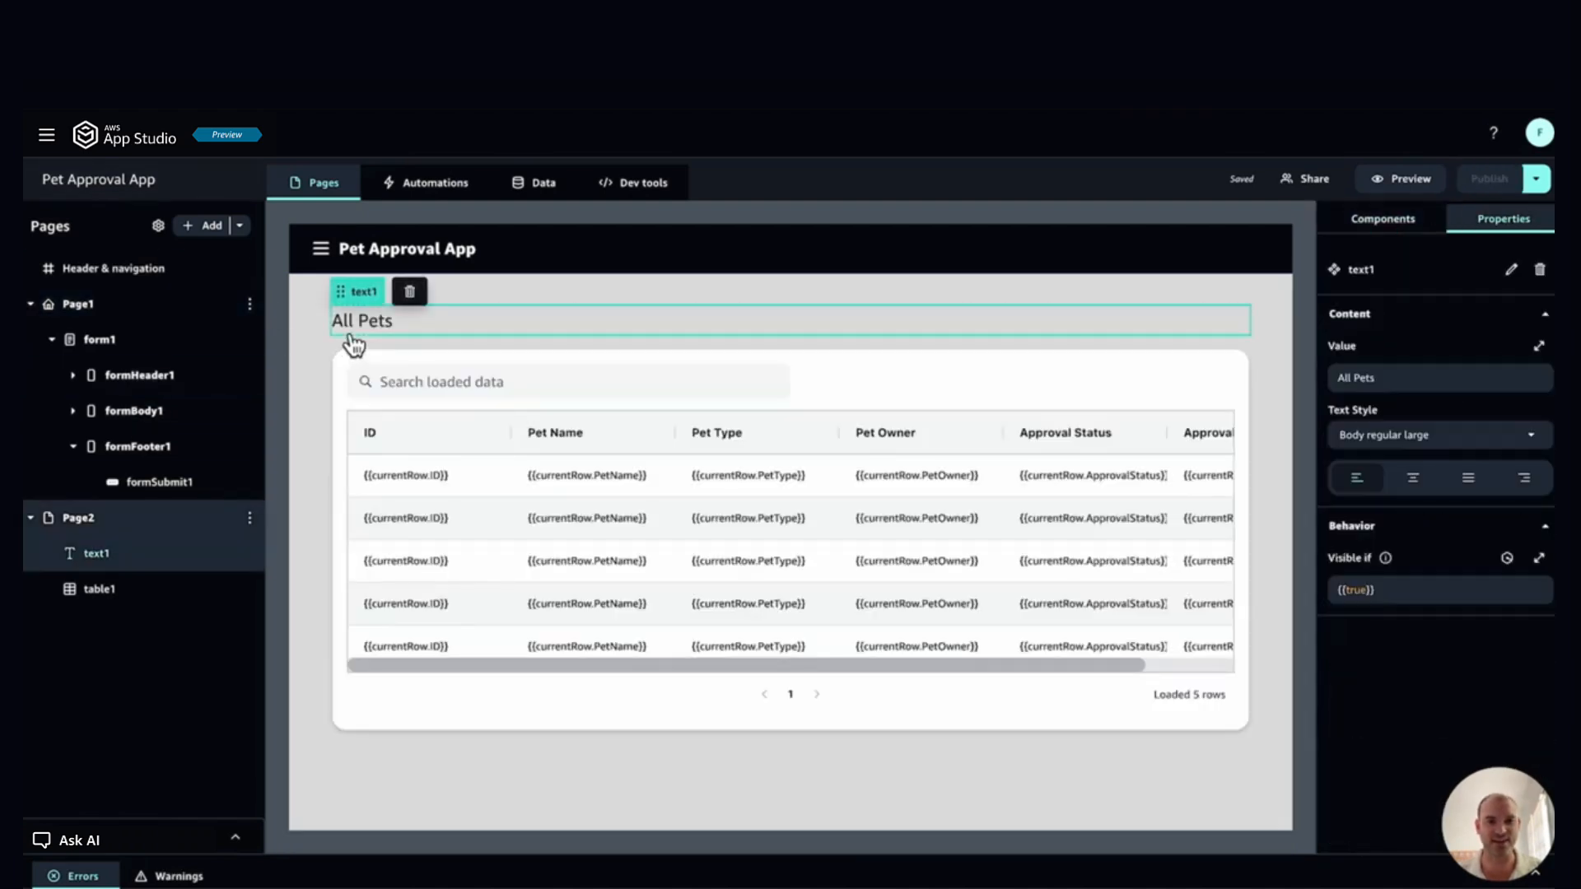
left_click(1401, 437)
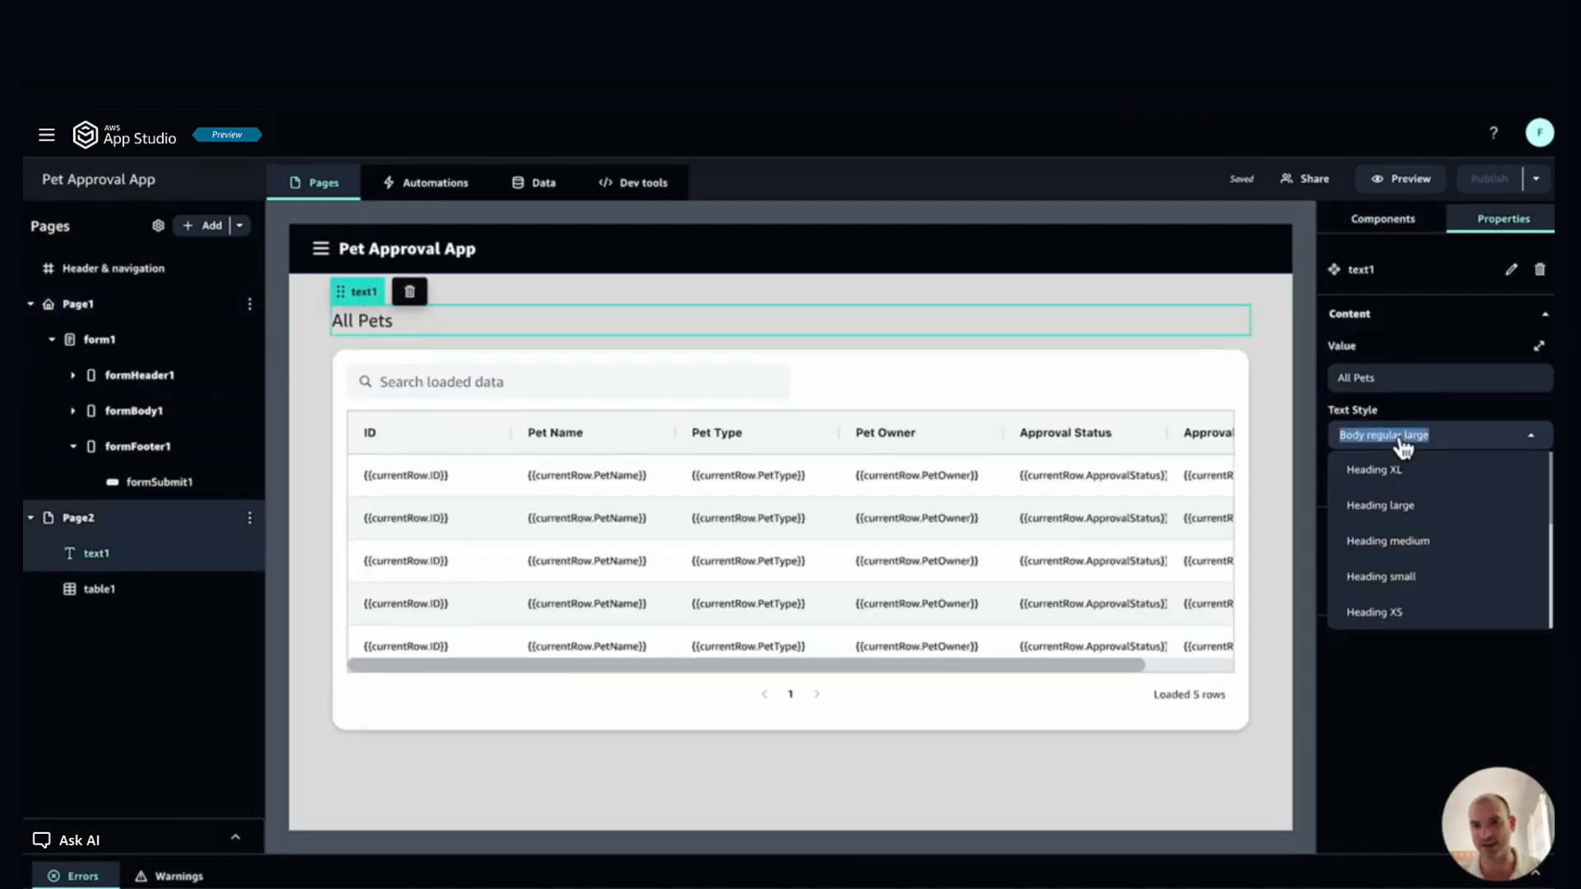
left_click(1411, 545)
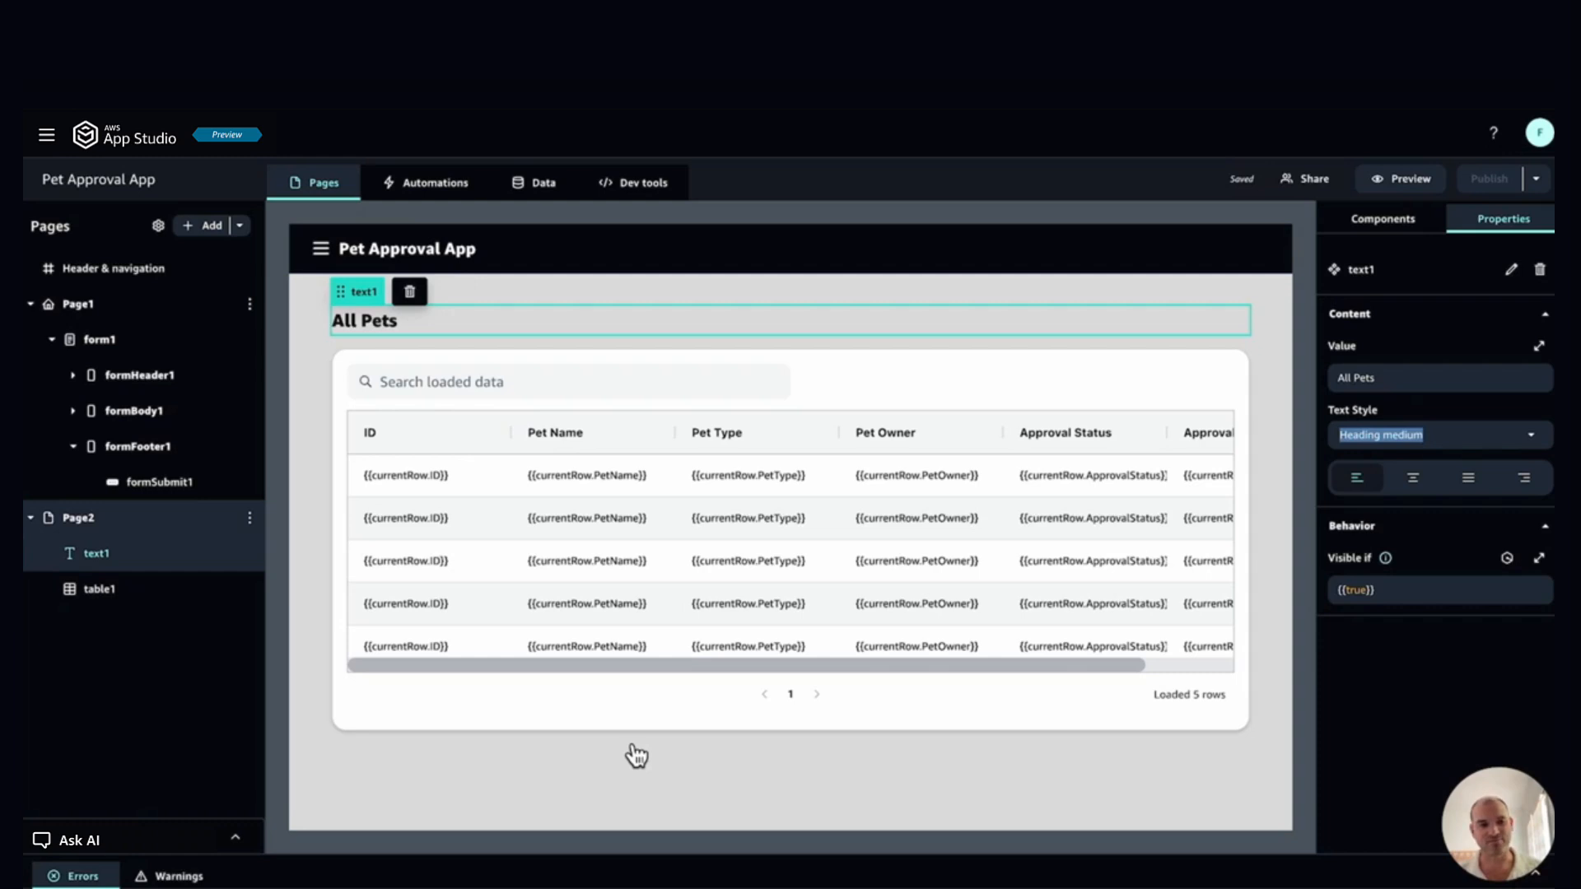
left_click(656, 762)
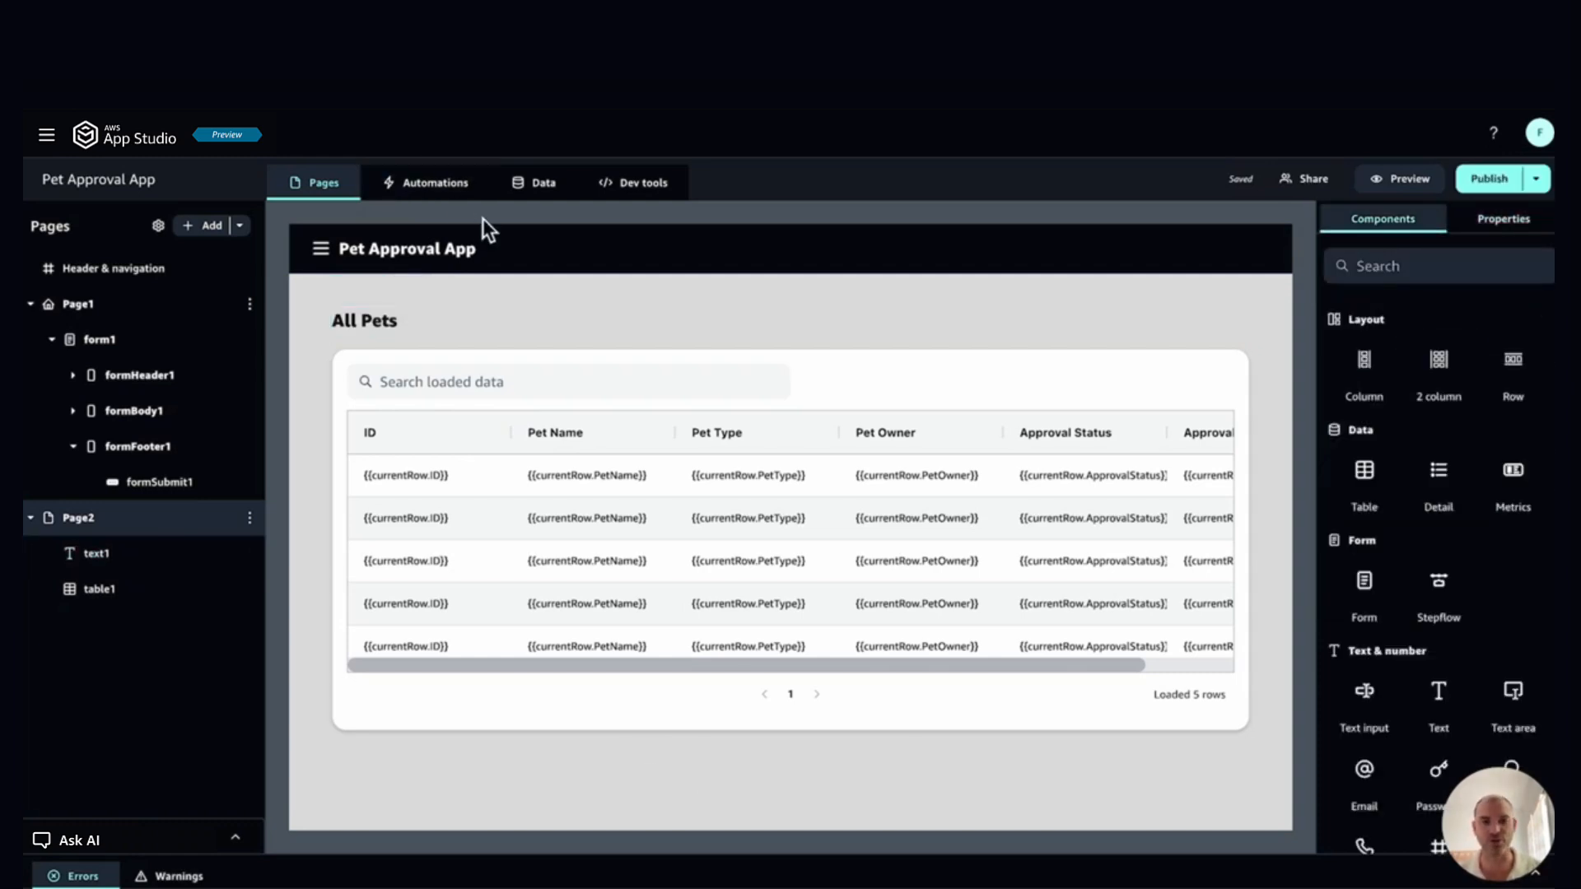
Step: Open the InvokeAutomation1 action of the Submit button on Page1 to examine its parameters
left_click(84, 312)
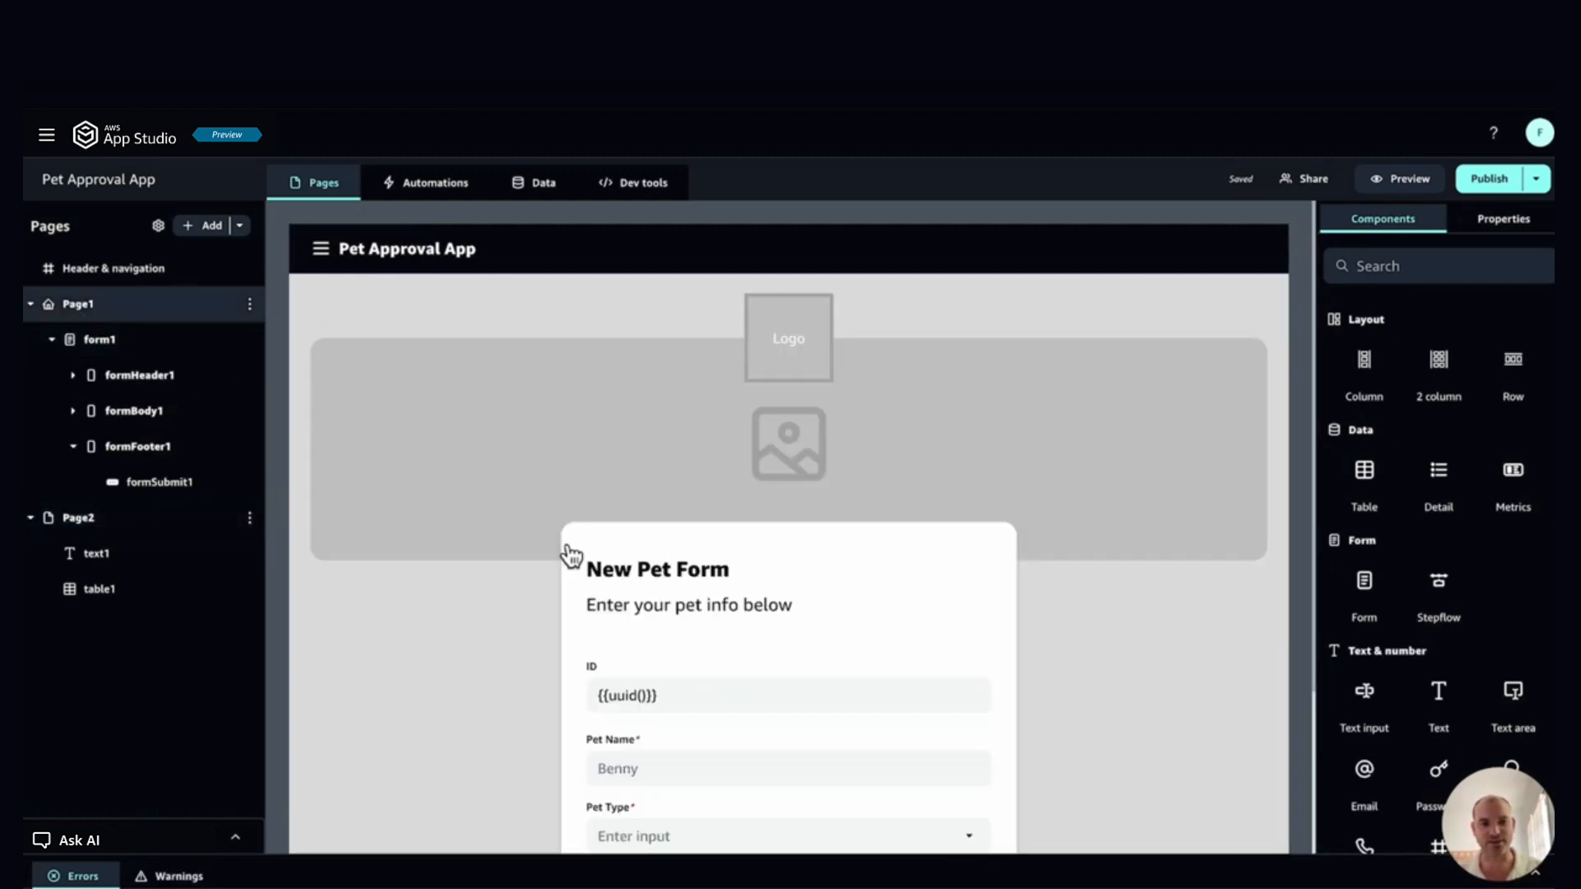
scroll(571, 554, "down", 3)
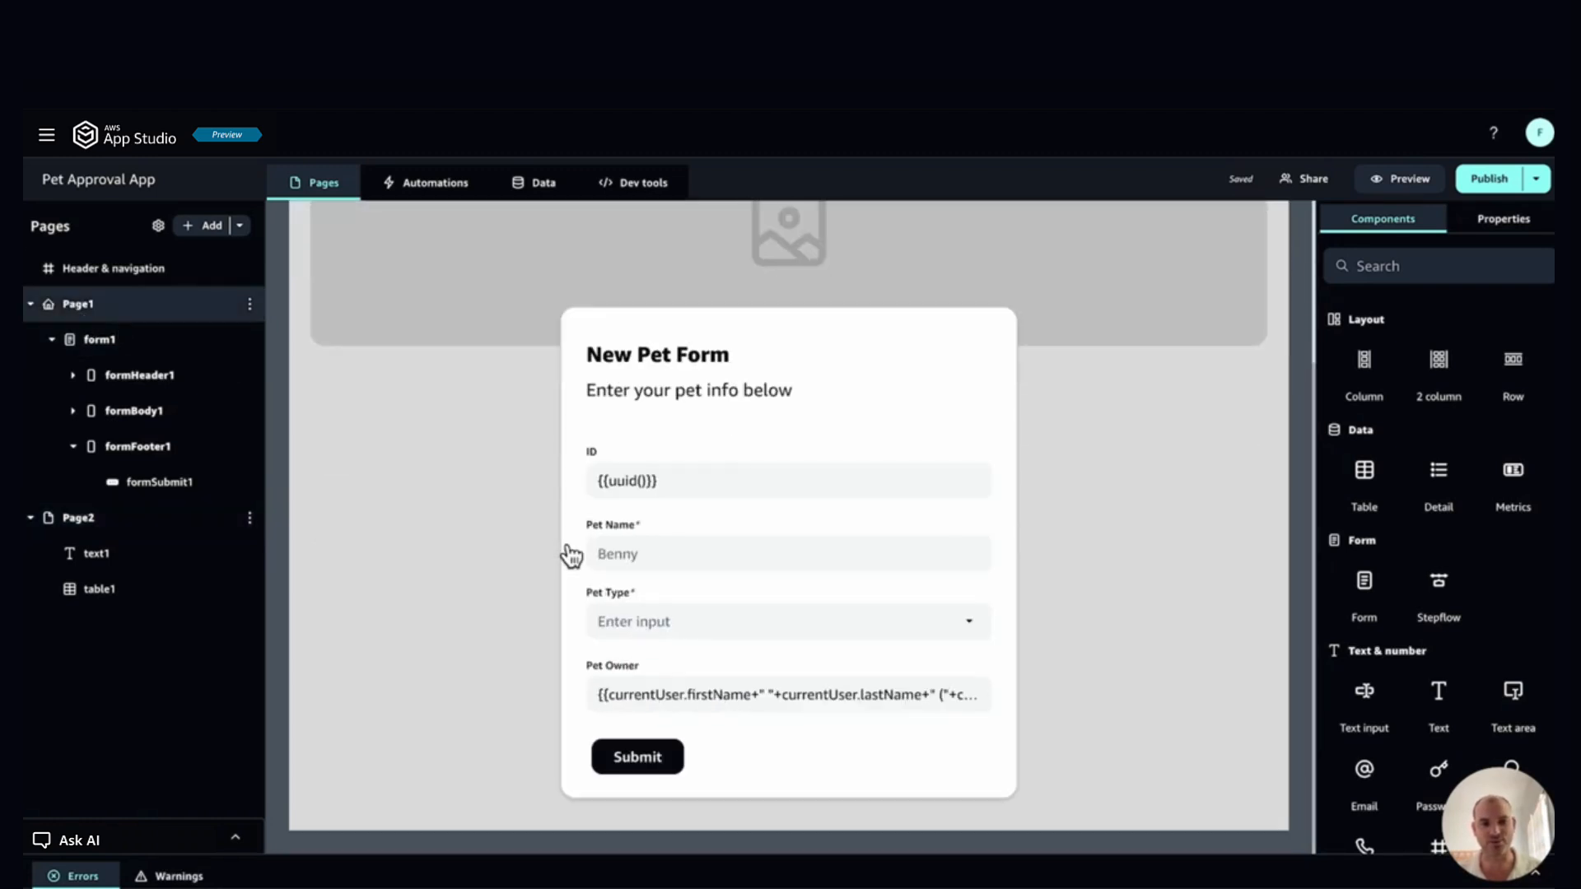
left_click(642, 763)
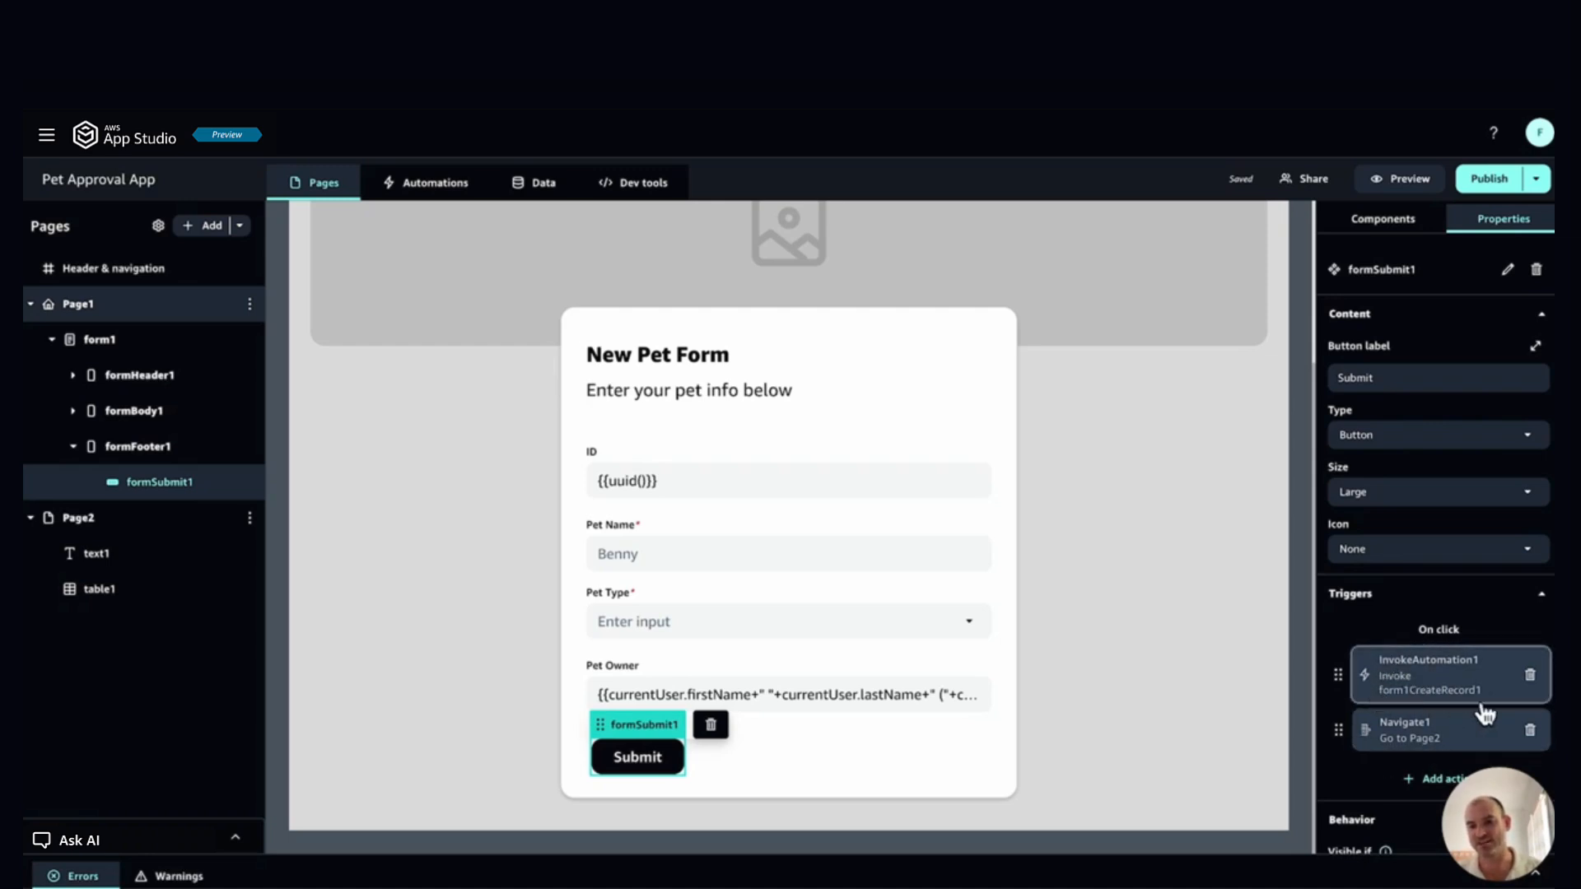
left_click(1428, 689)
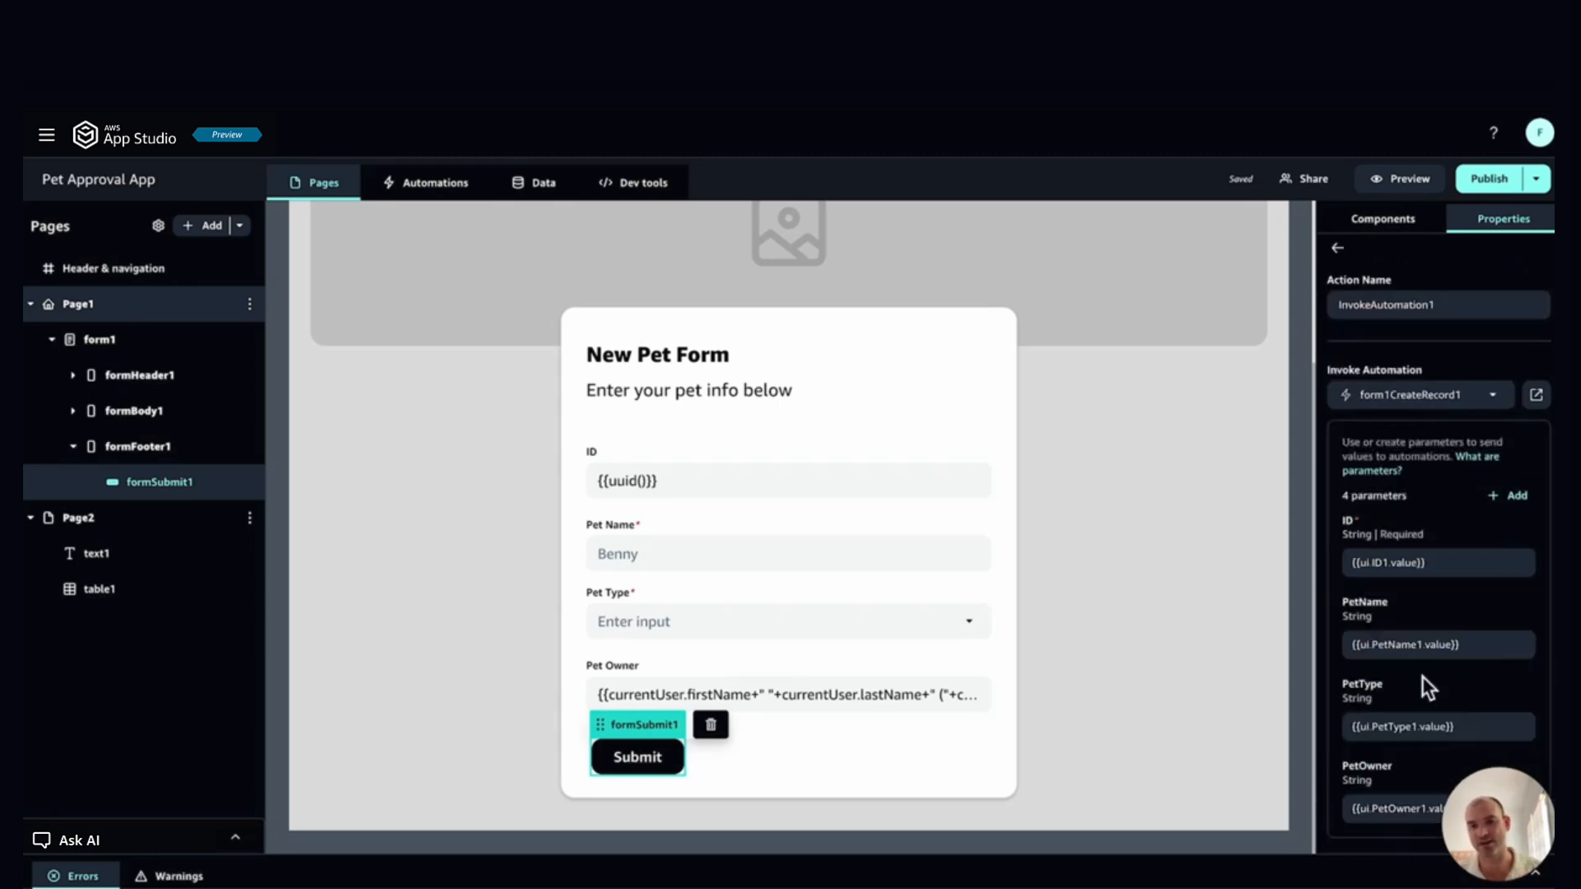
Step: Review the parameters passed by the InvokeAutomation1 action and compare the ID parameter with the form's ID field
scroll(1428, 689, "down", 2)
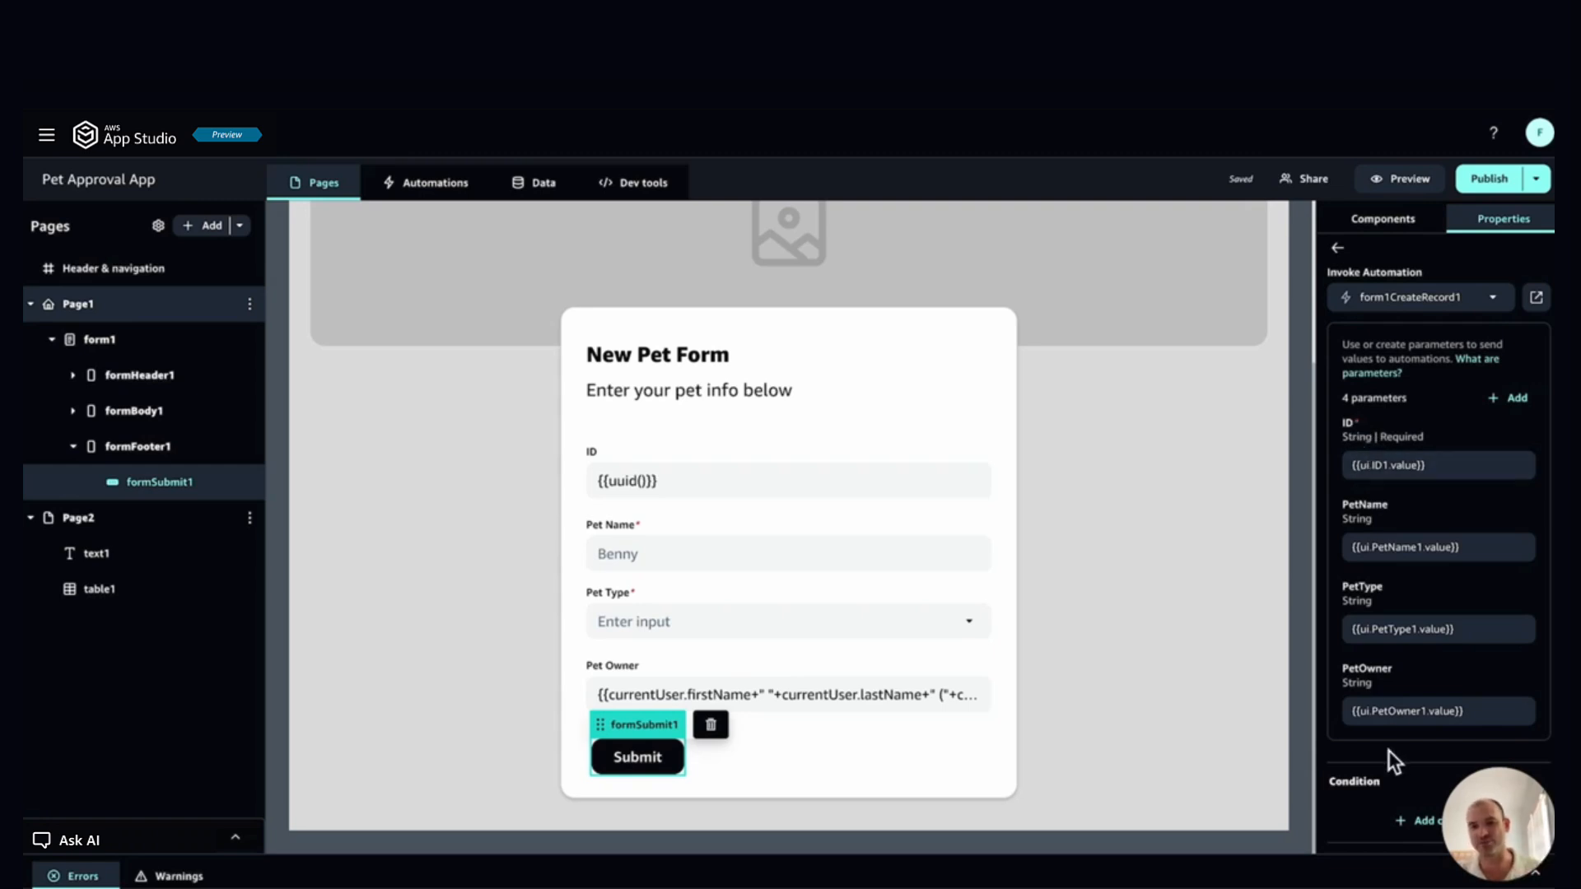
left_click_drag(1443, 466, 1328, 469)
left_click(1452, 467)
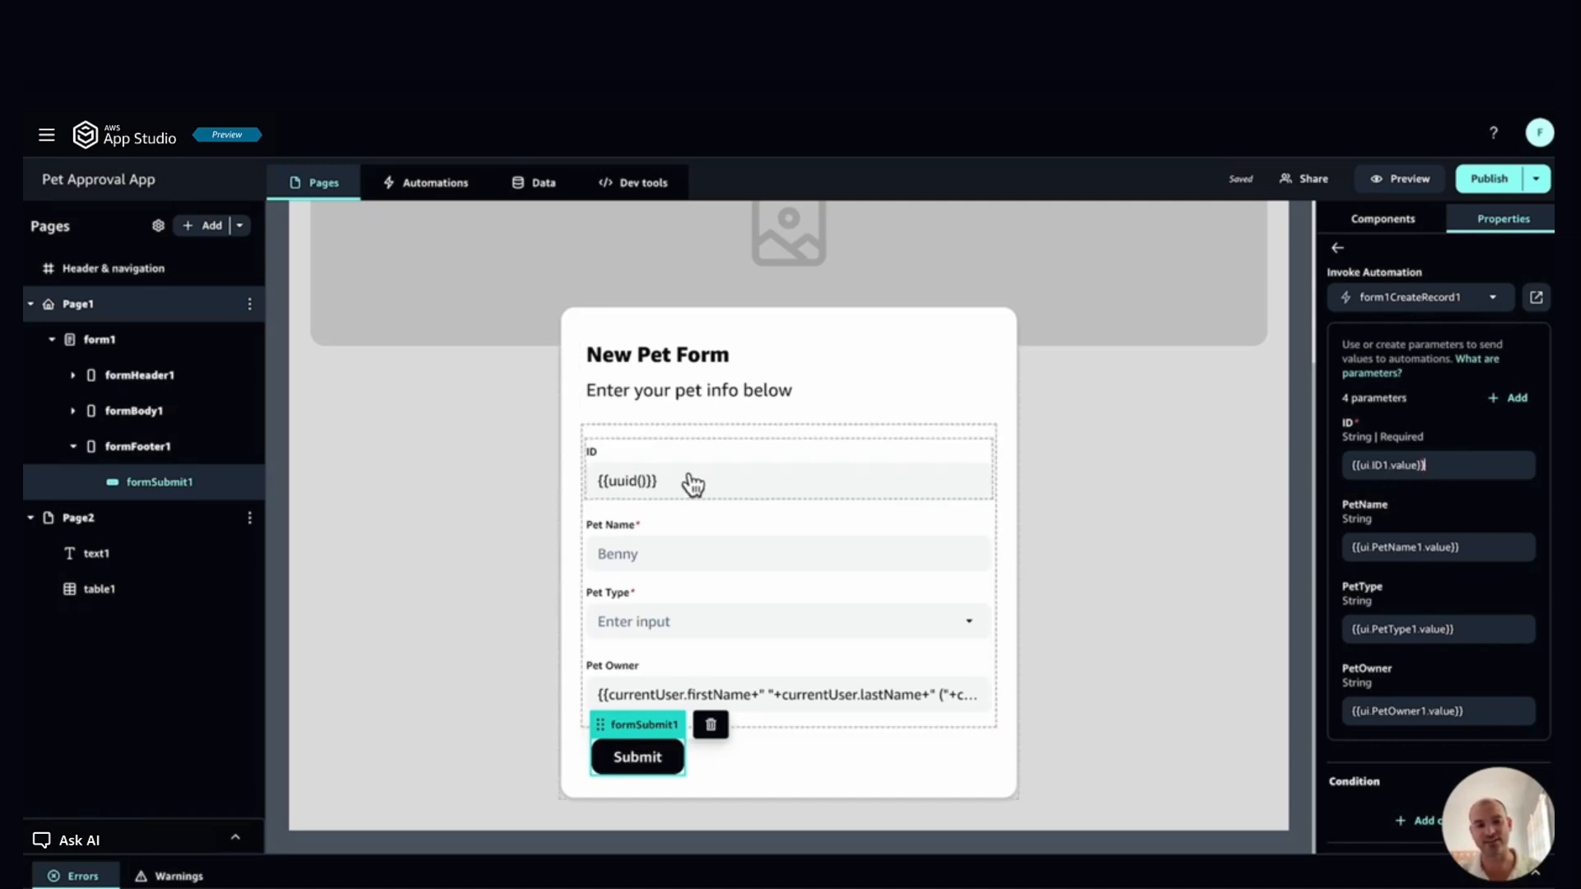
left_click(658, 488)
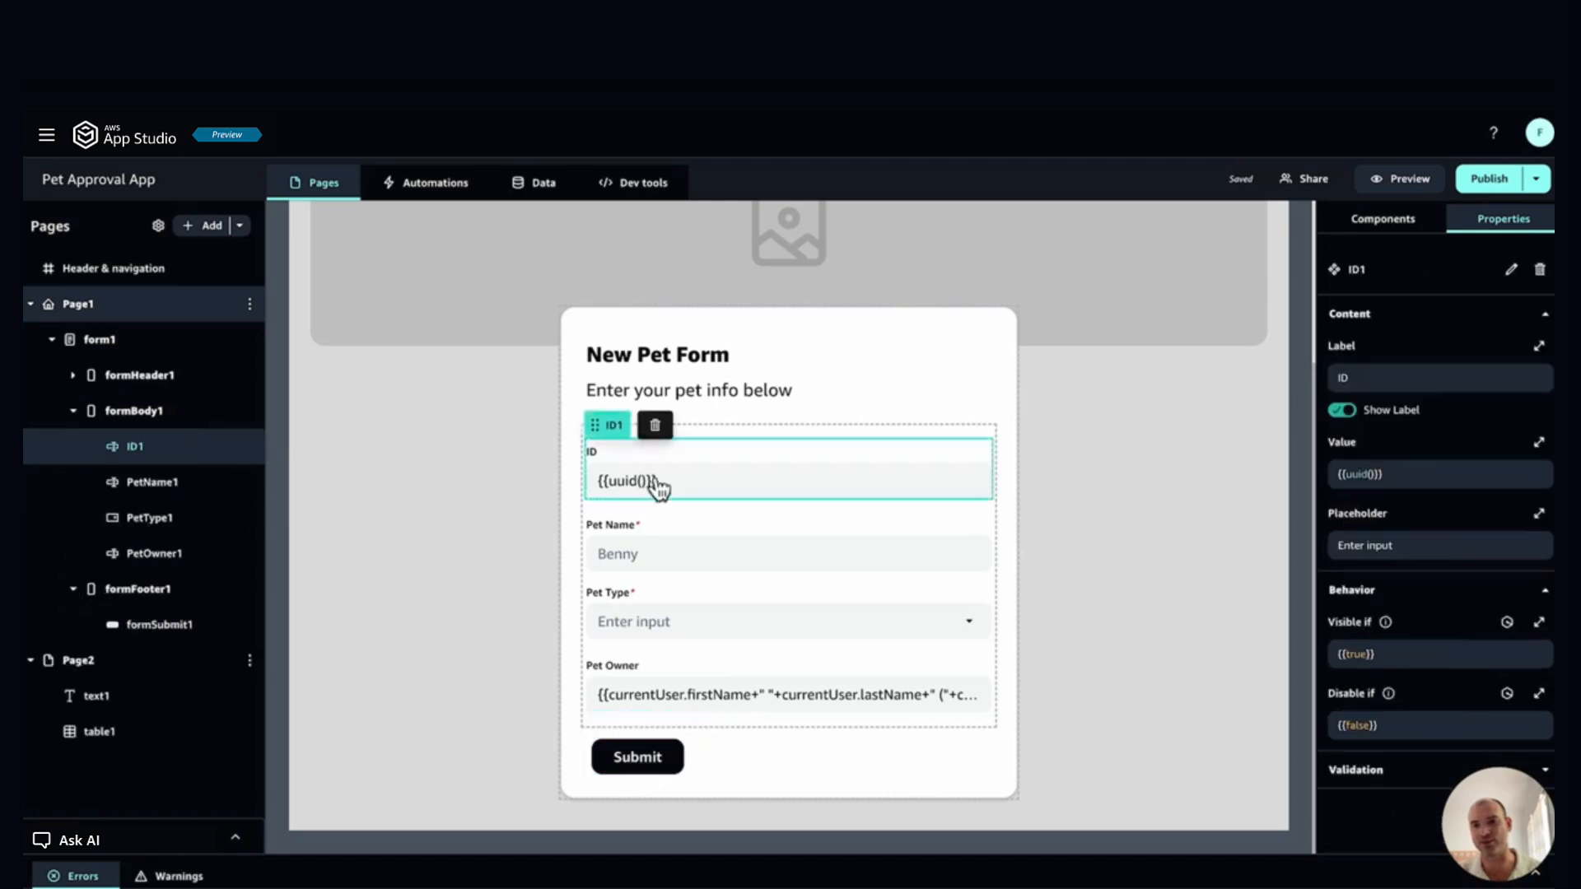
Step: Open the automation invoked by the Submit button and examine the Pets field mapping of its create record step
left_click(654, 767)
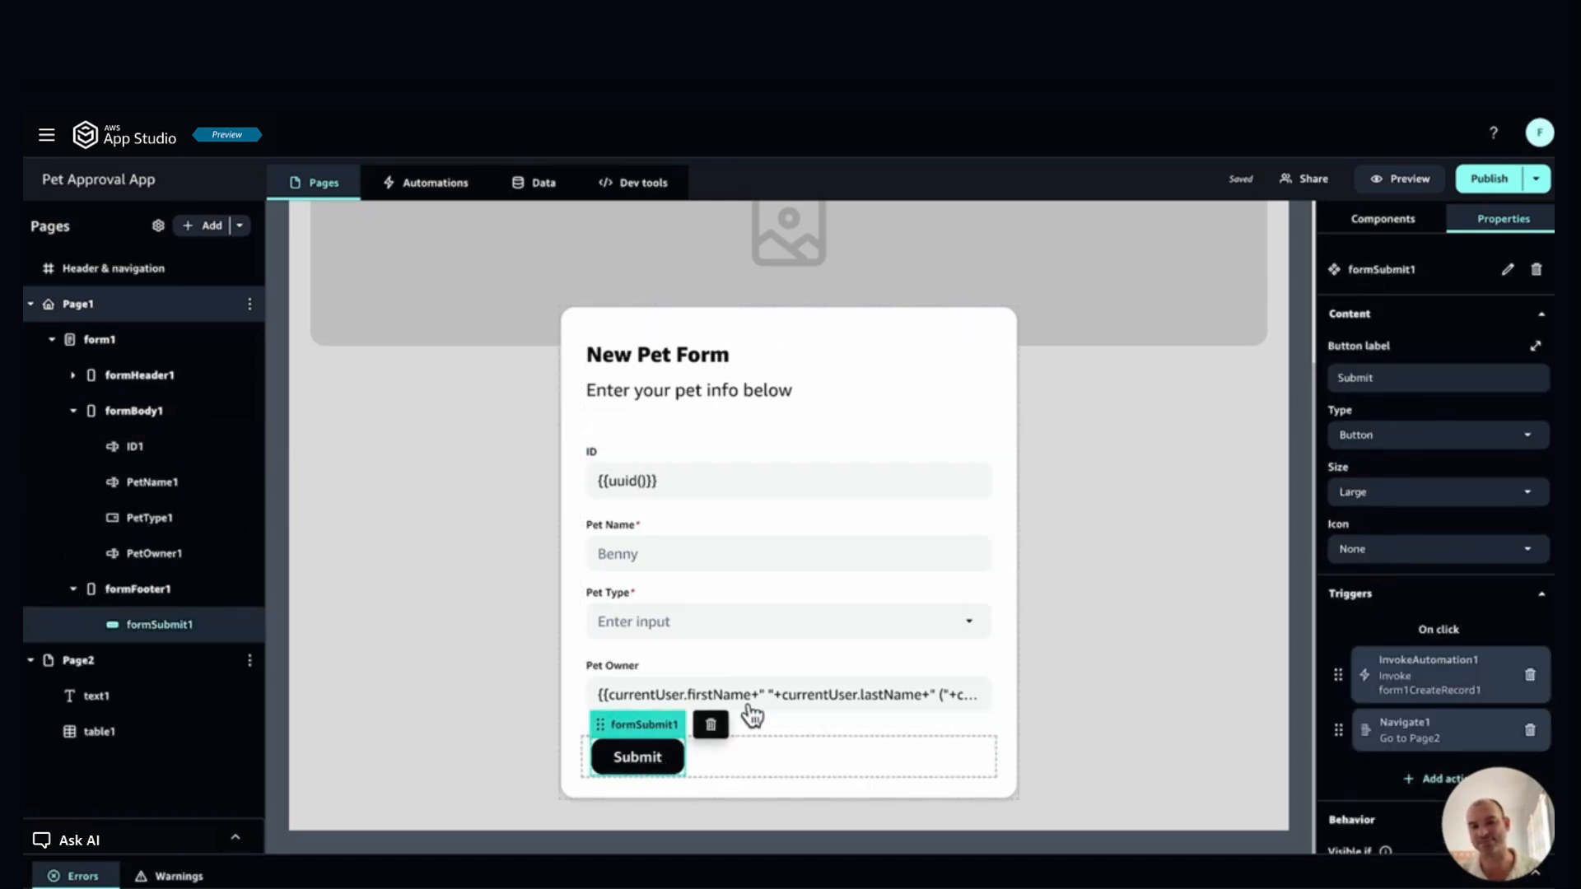
left_click(1456, 696)
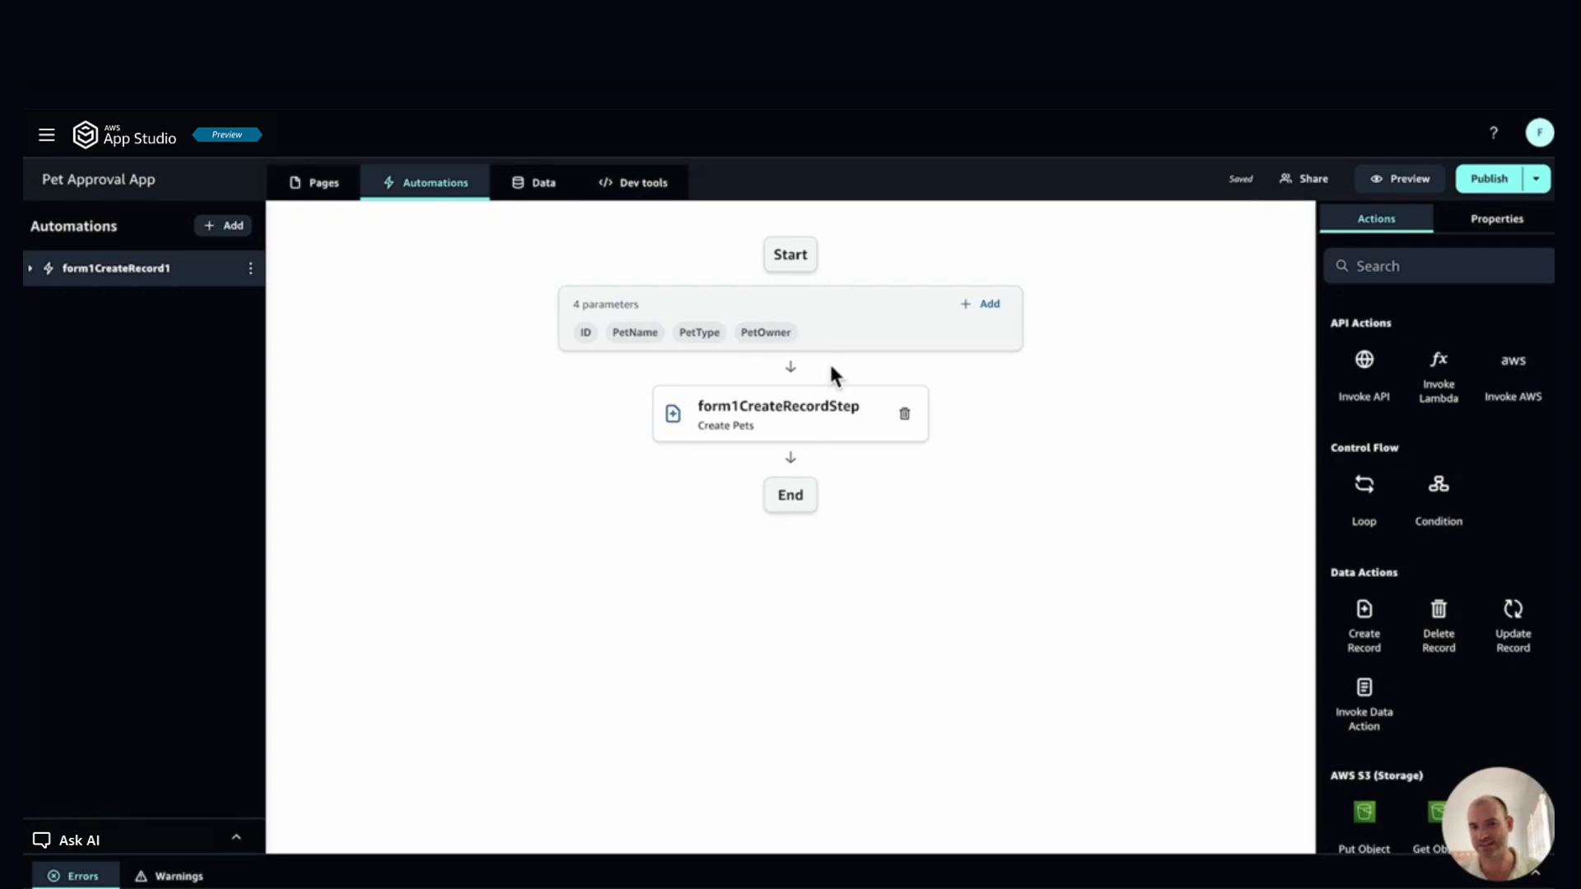
left_click(767, 430)
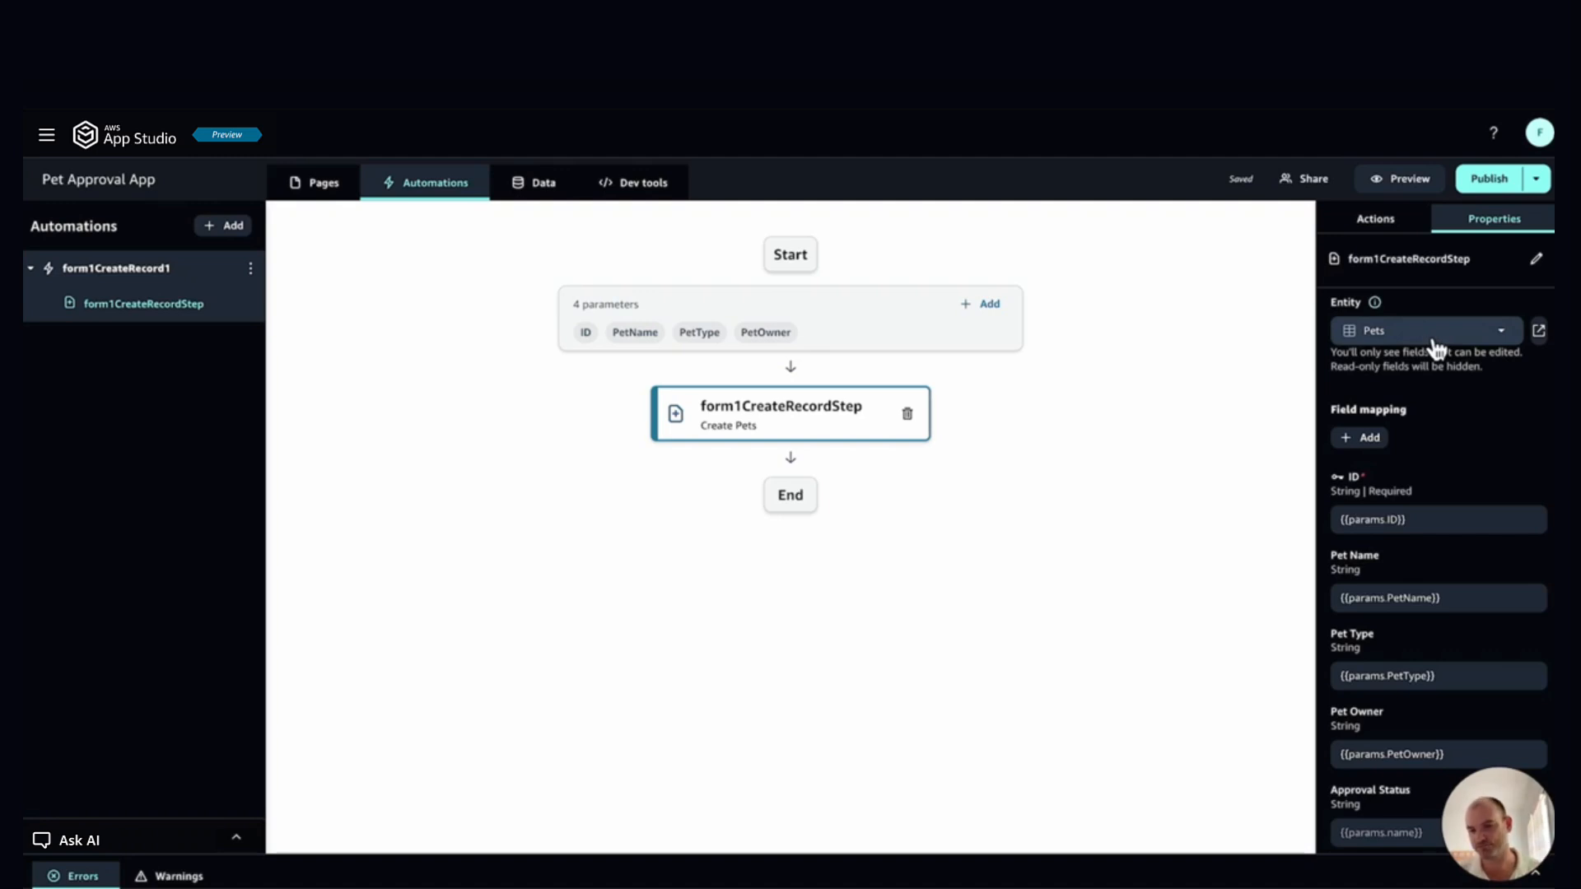
scroll(1442, 512, "down", 1)
scroll(1442, 512, "down", 1)
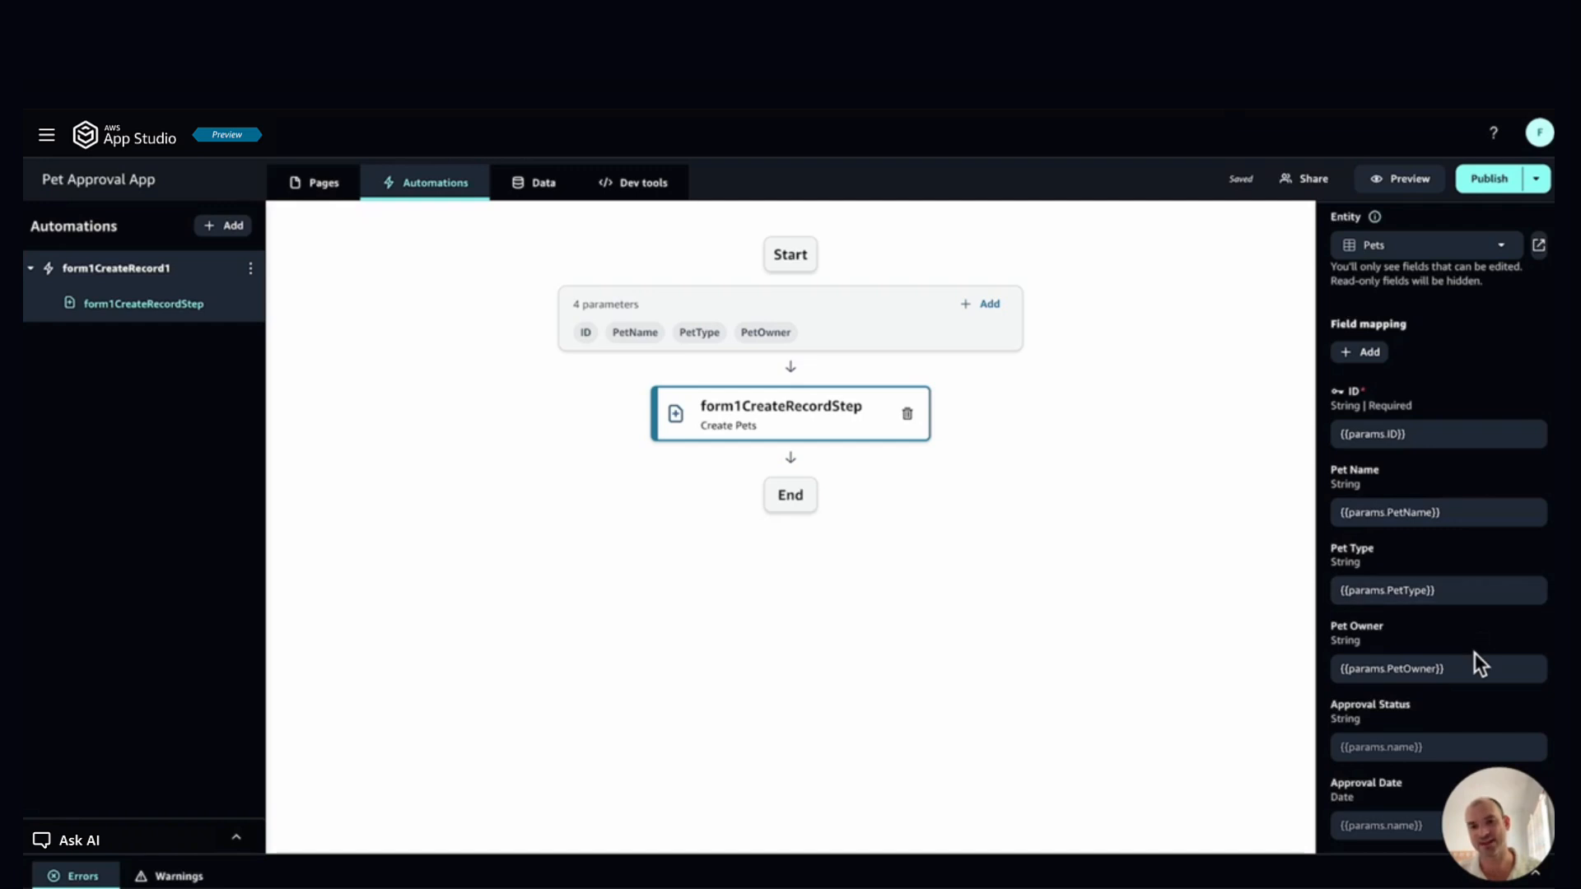
scroll(1474, 654, "down", 1)
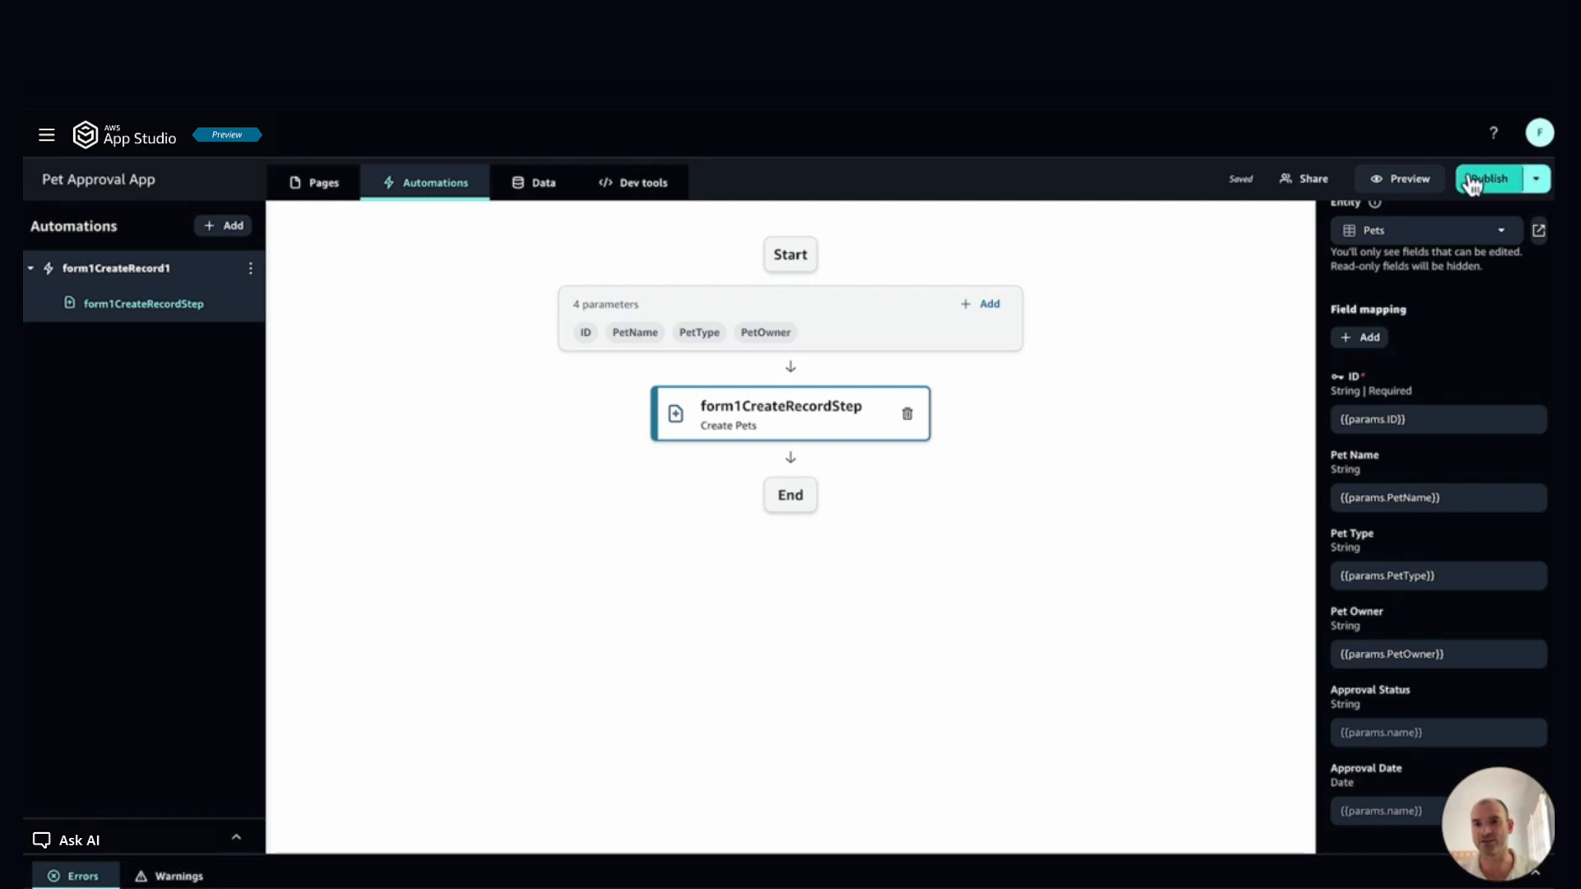
Step: Publish the app from Development to Testing through the deployment pipeline with the version description V1
left_click(1540, 185)
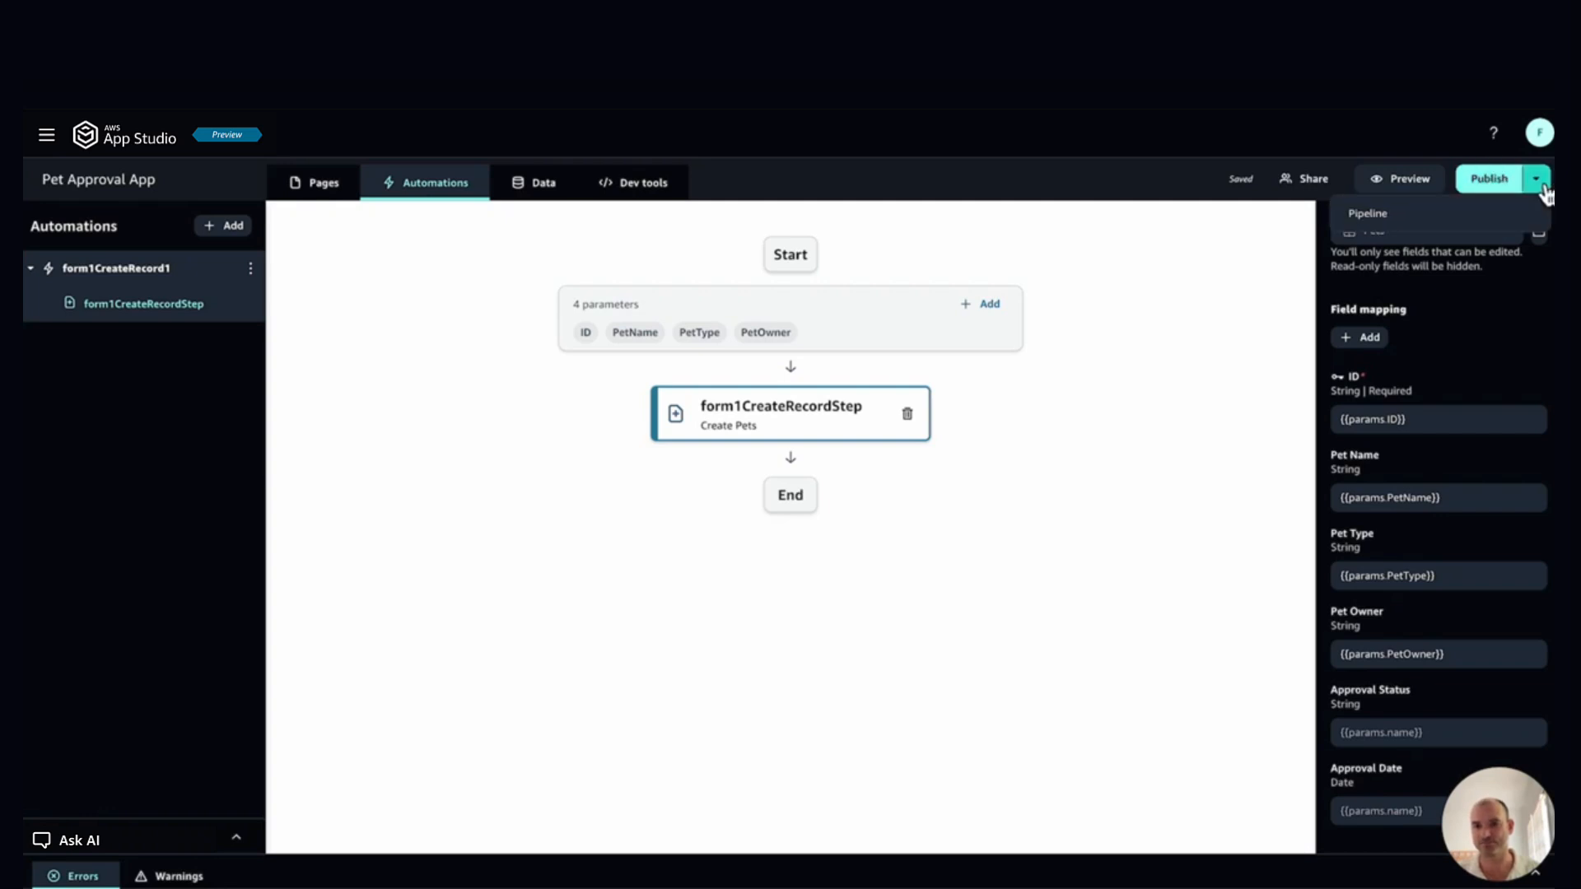
left_click(1401, 218)
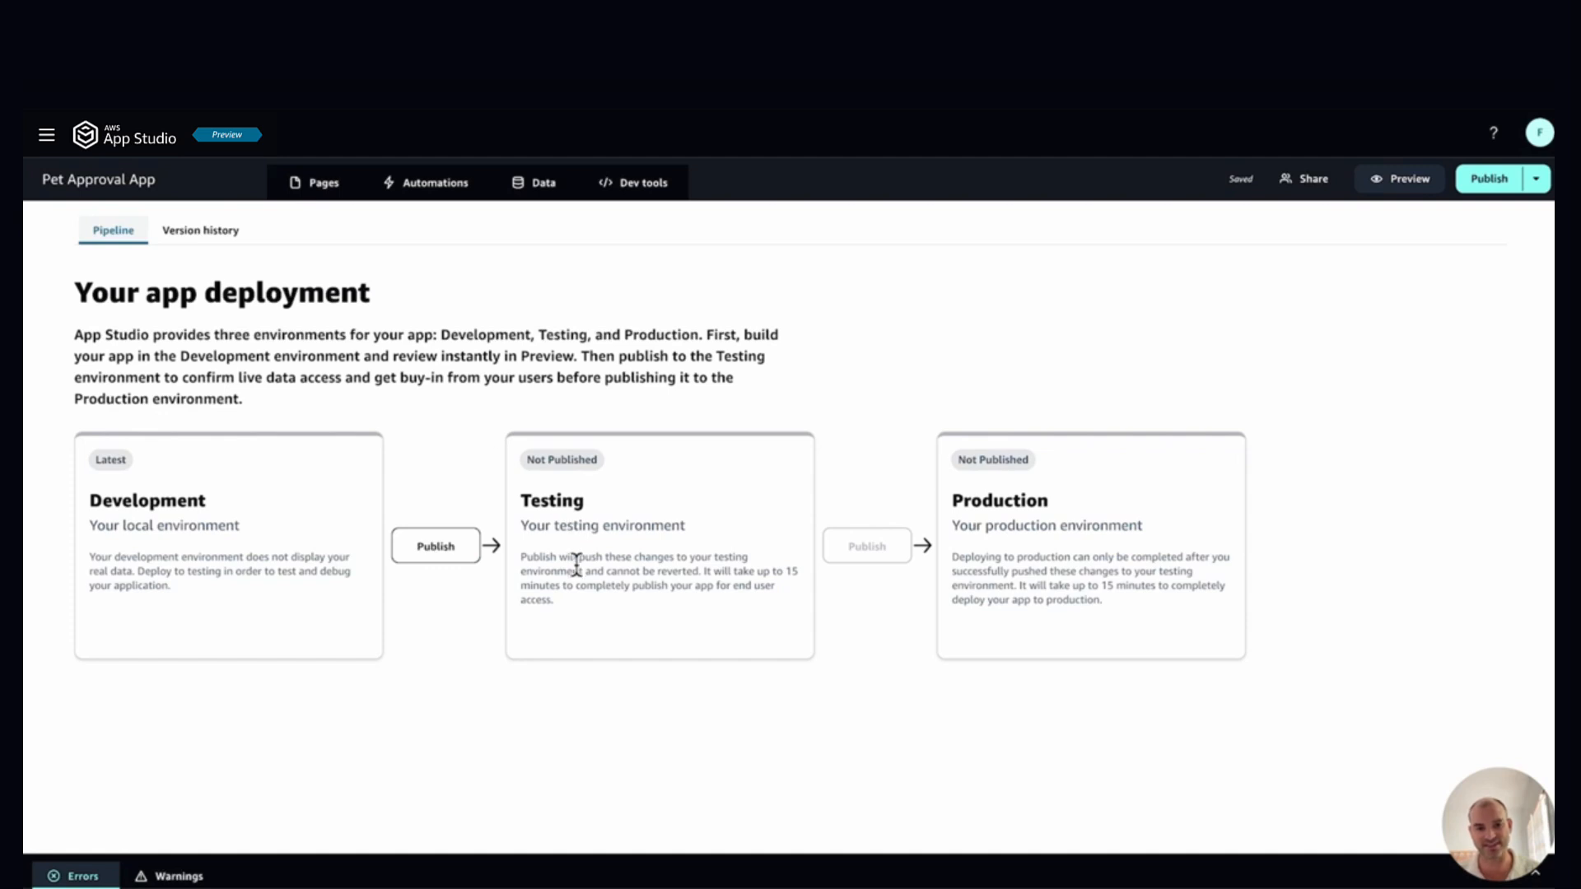
left_click(441, 556)
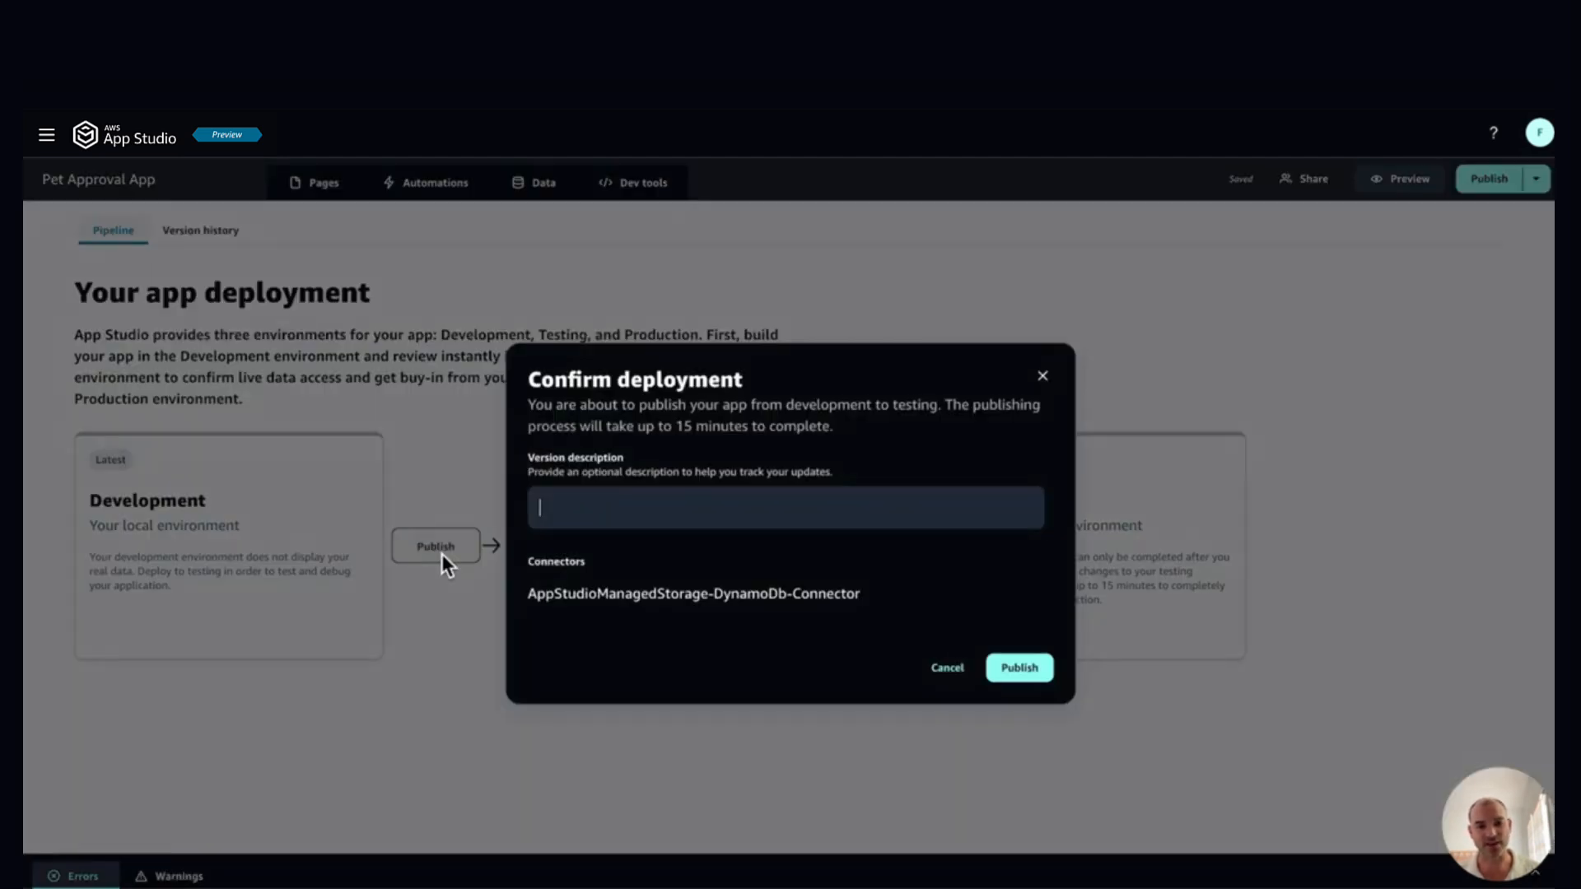
type("V1")
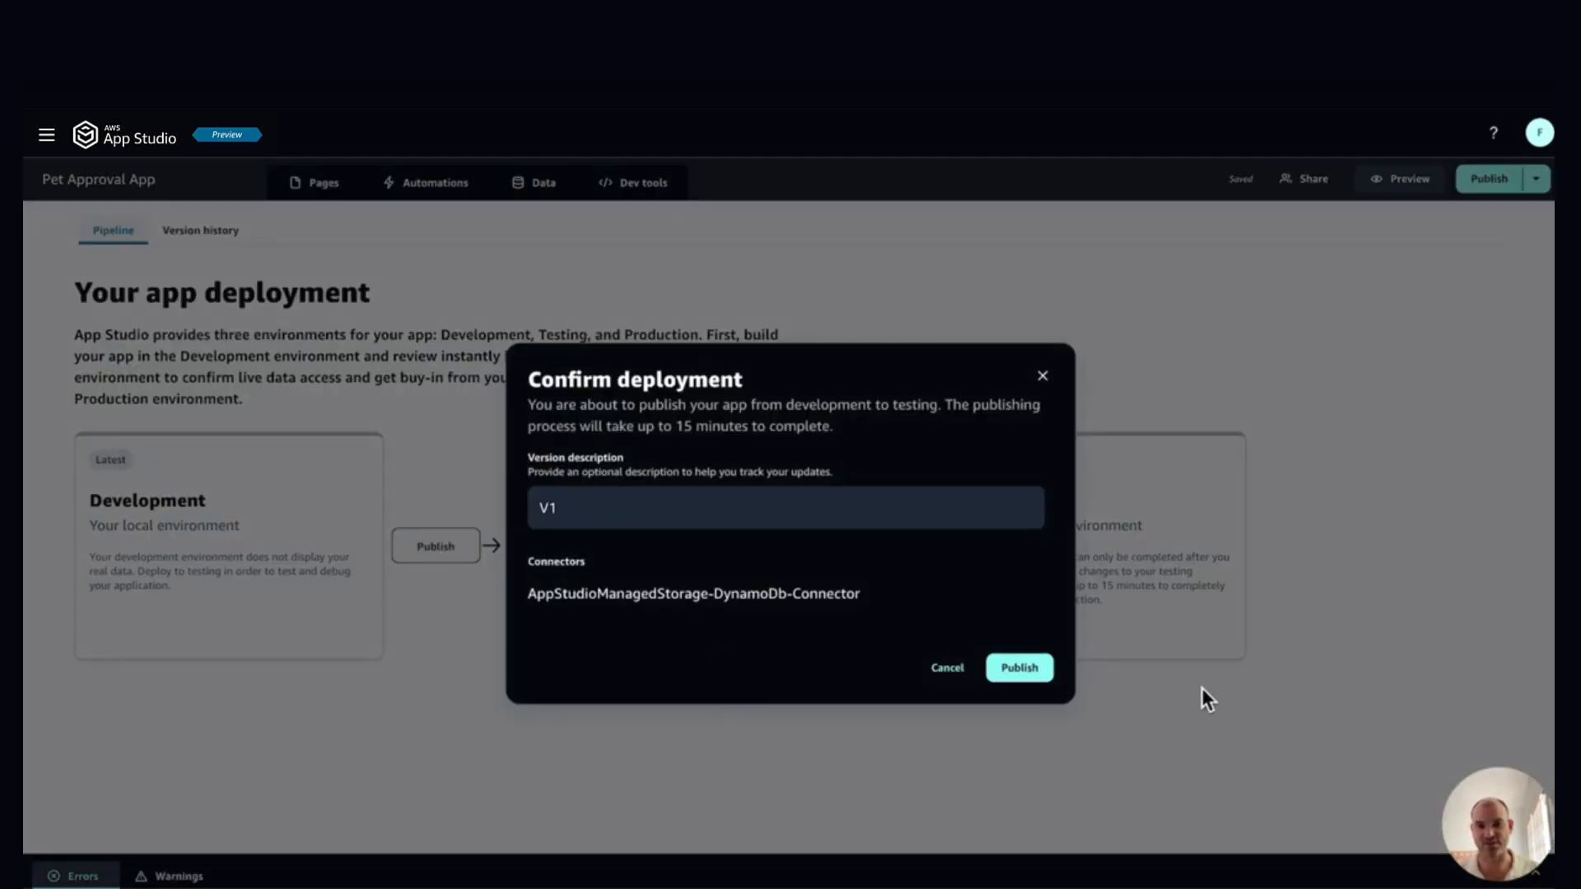
left_click(1021, 671)
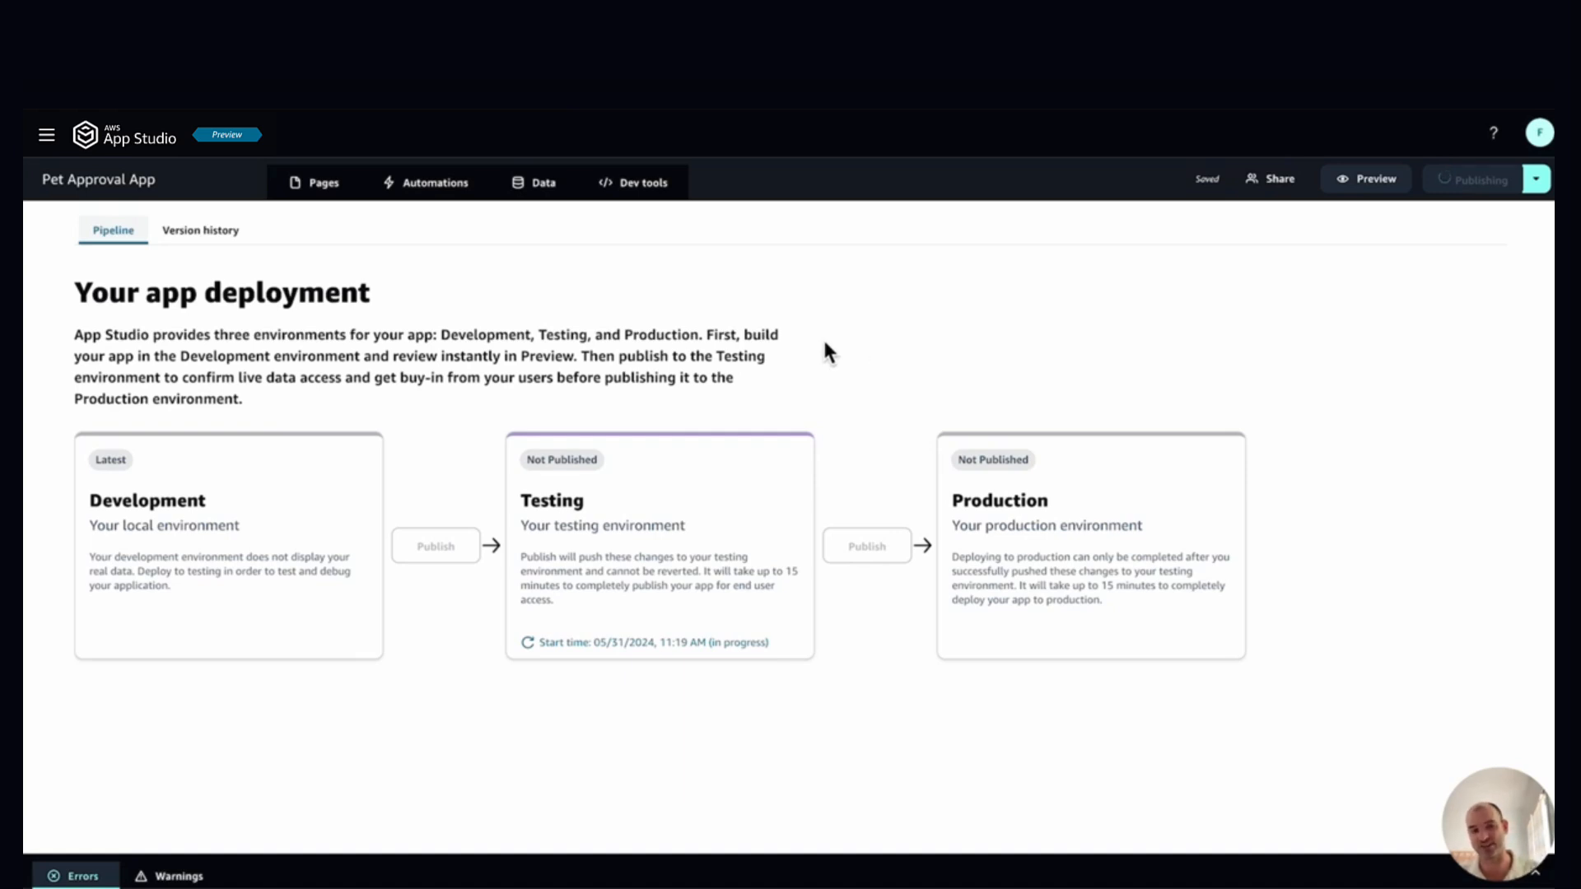
Step: Check which groups and users can be given builder access in the Share dialog, and close it without sharing
left_click(1279, 179)
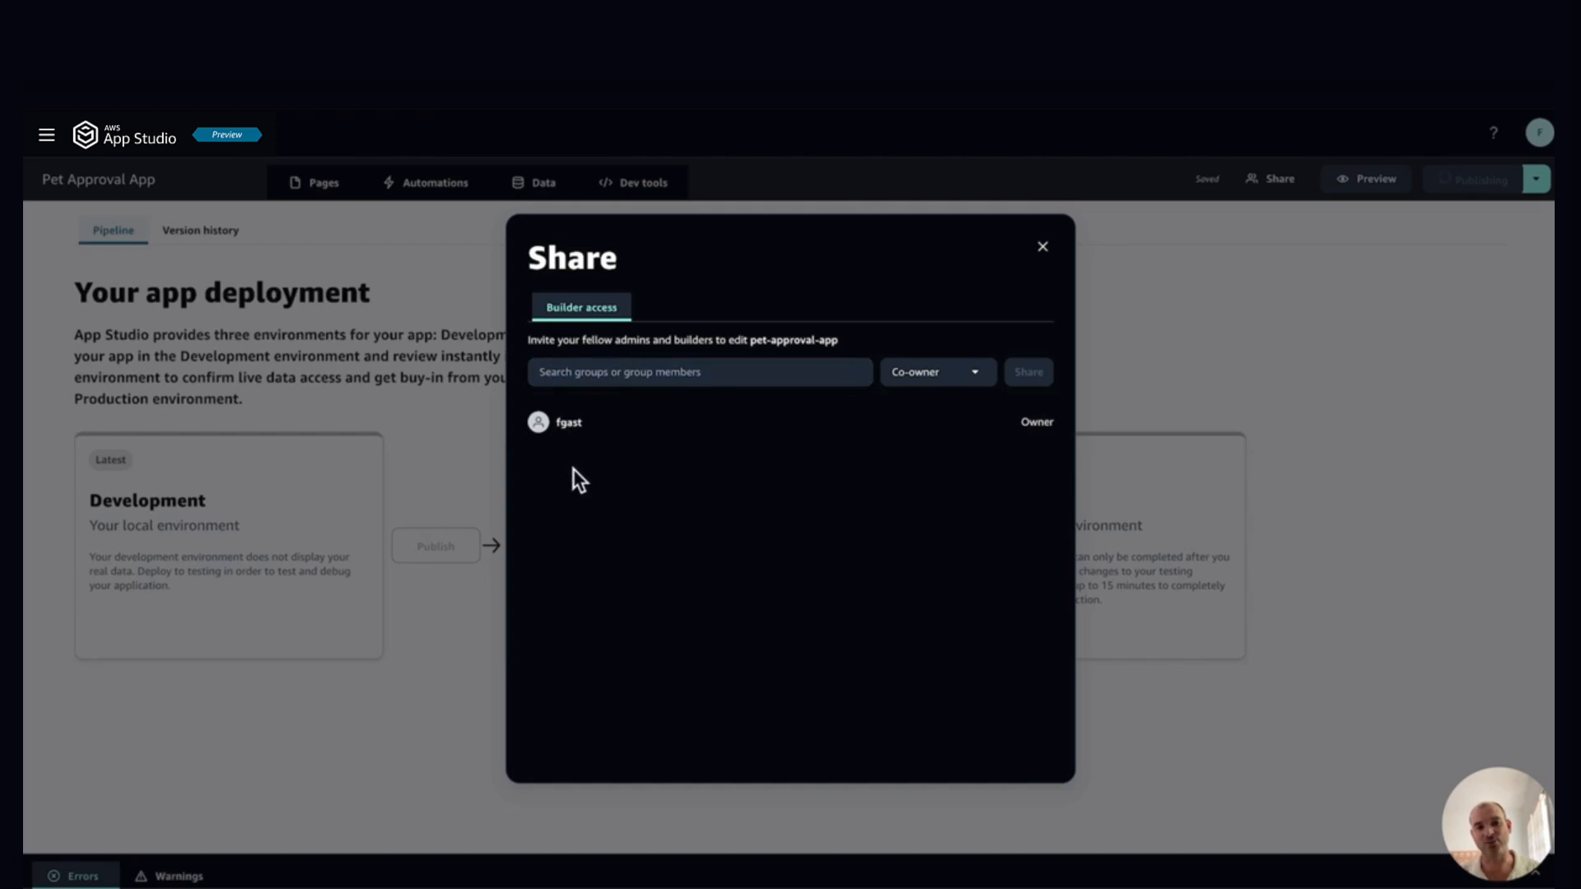
left_click(723, 375)
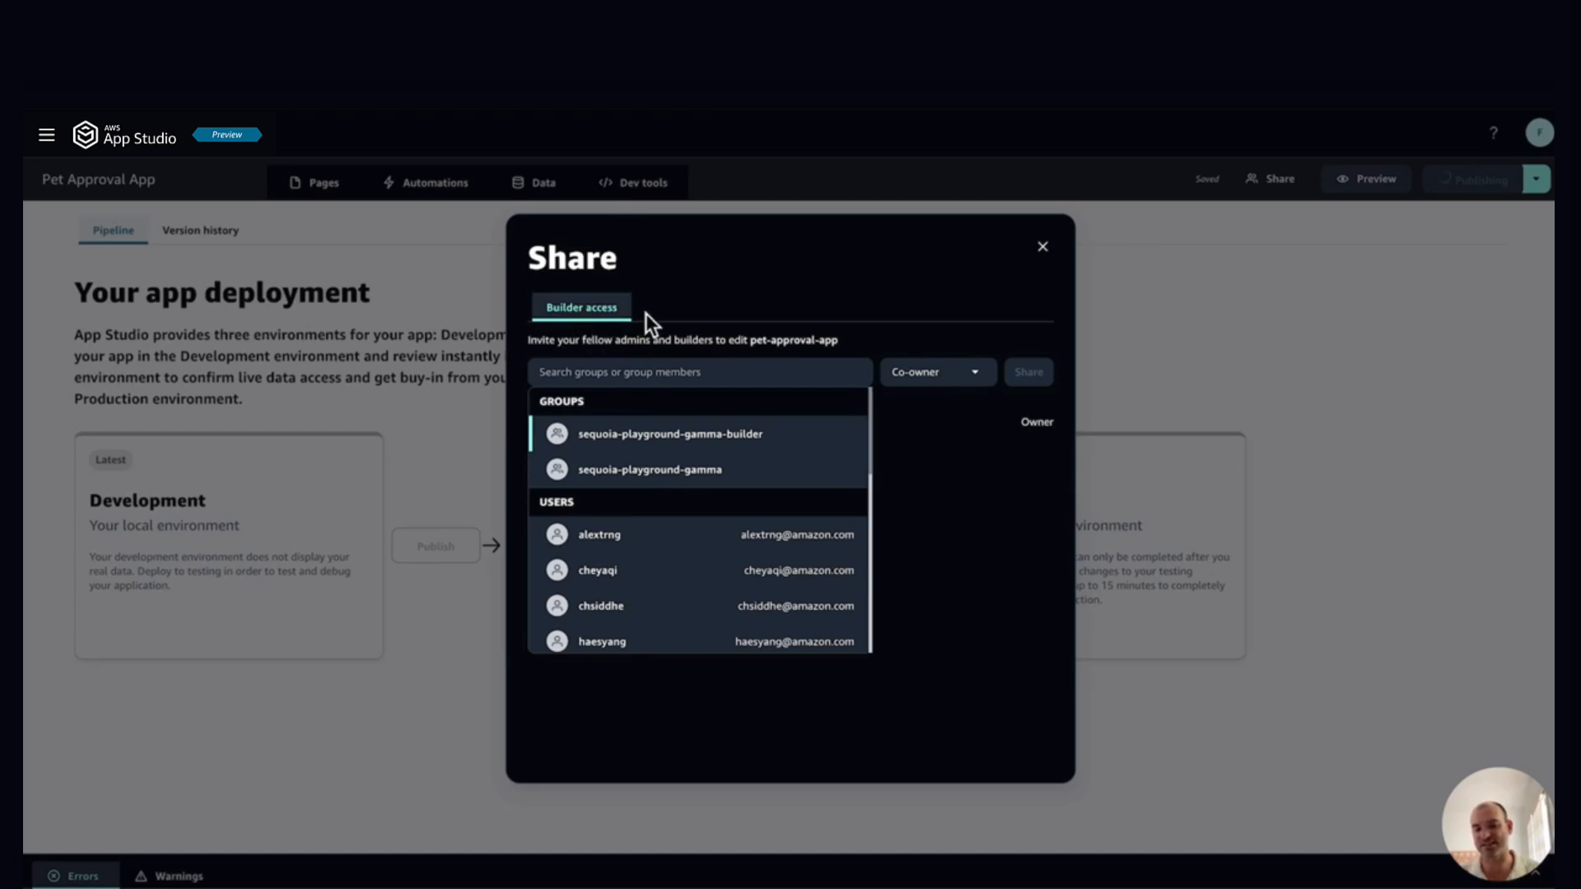
left_click(668, 303)
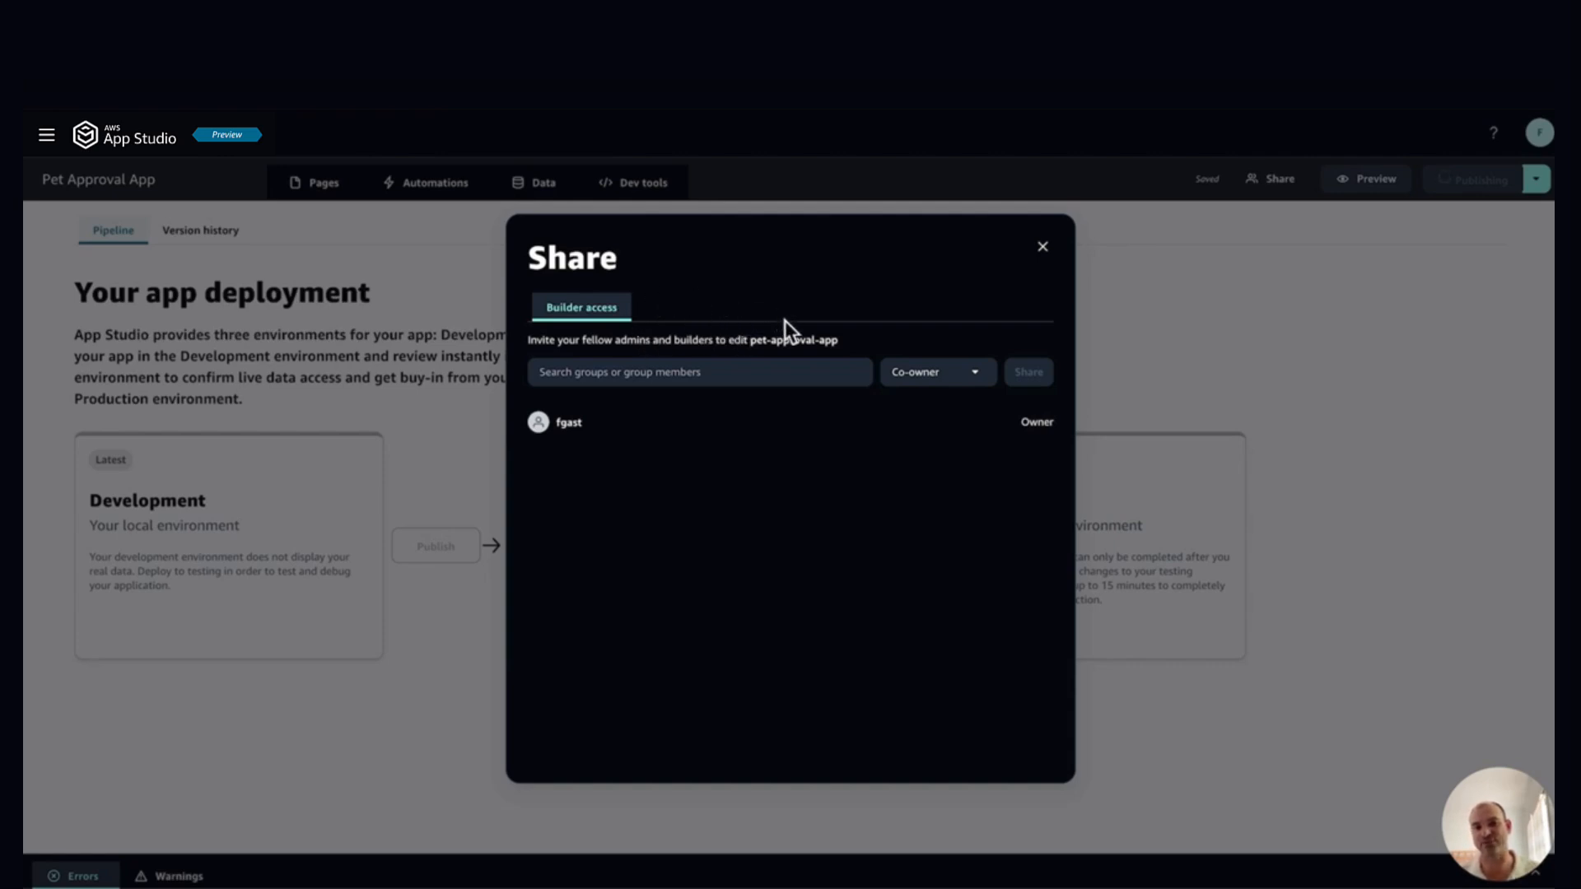
left_click(1042, 247)
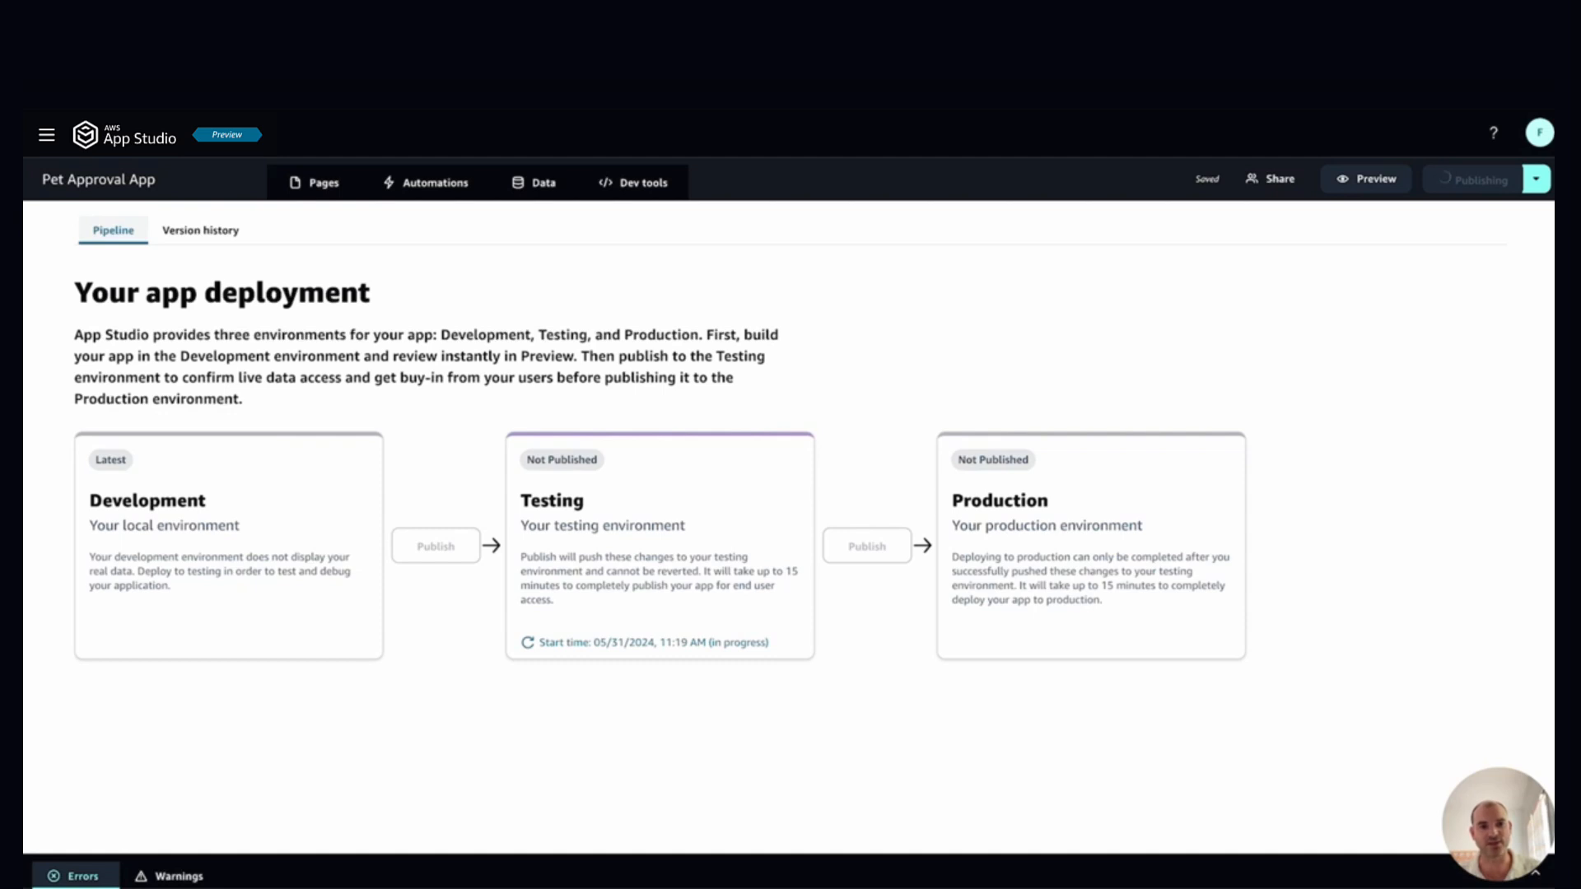
Step: Add a third page to the app and place a Table component on it
left_click(324, 188)
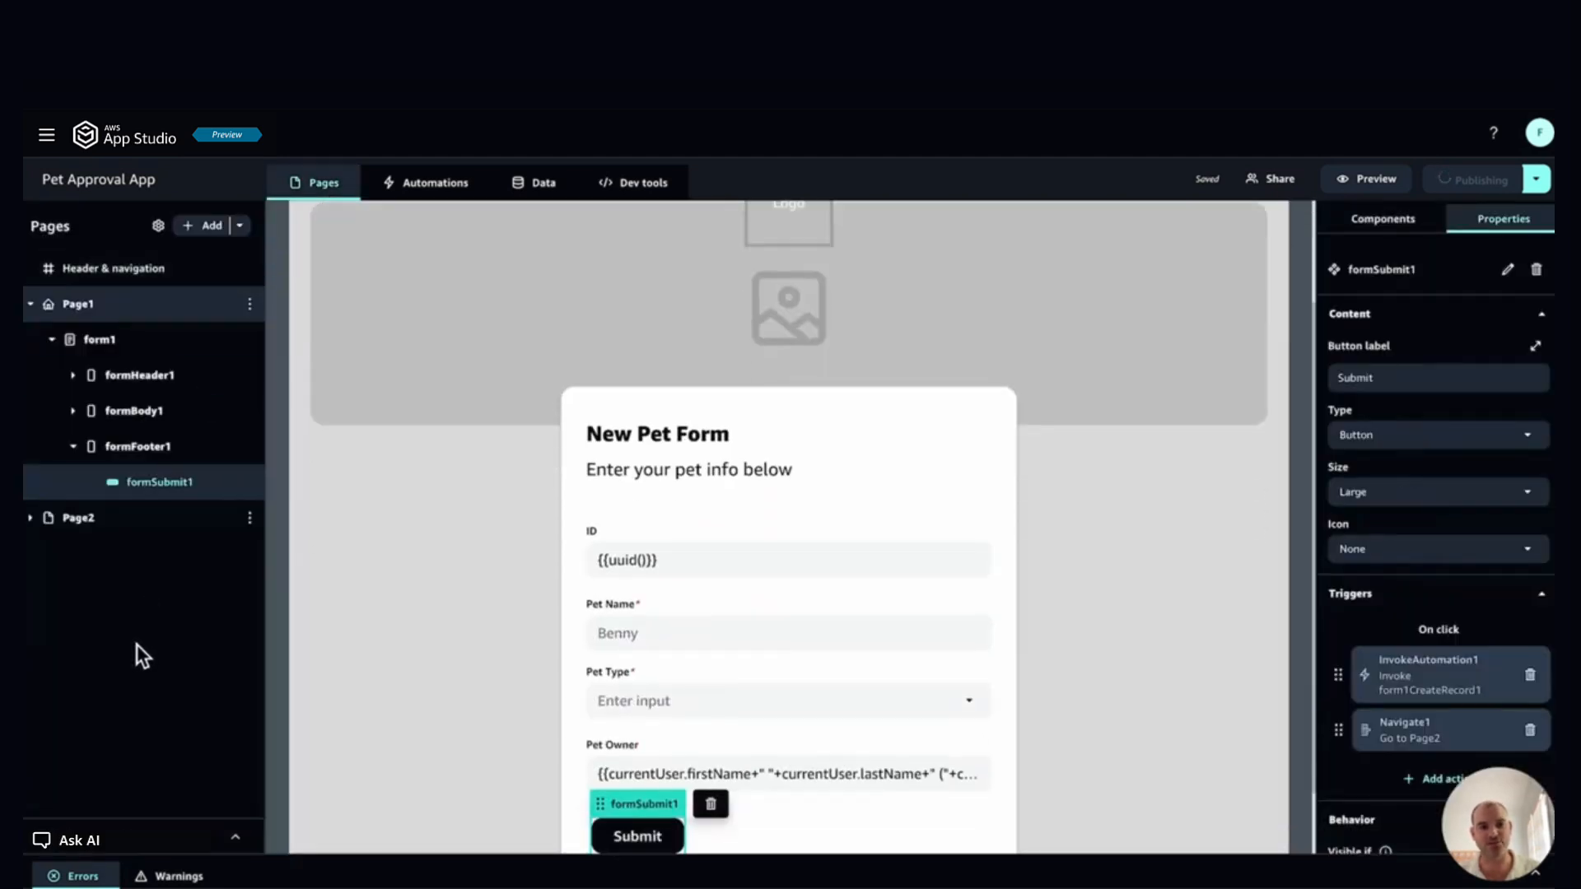
left_click(205, 235)
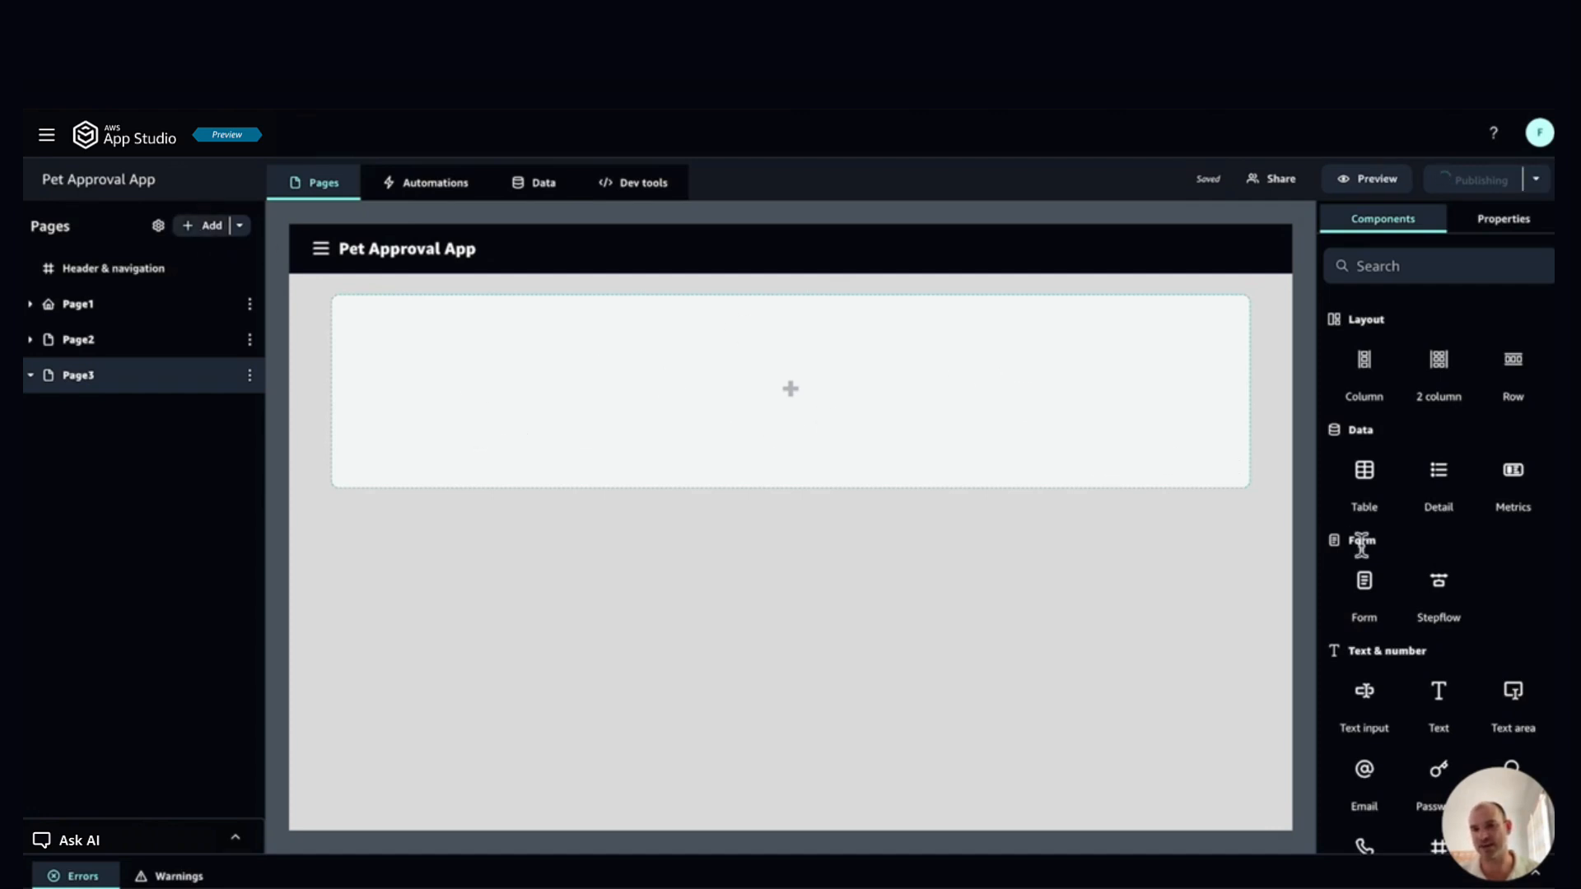
left_click_drag(1377, 484, 911, 422)
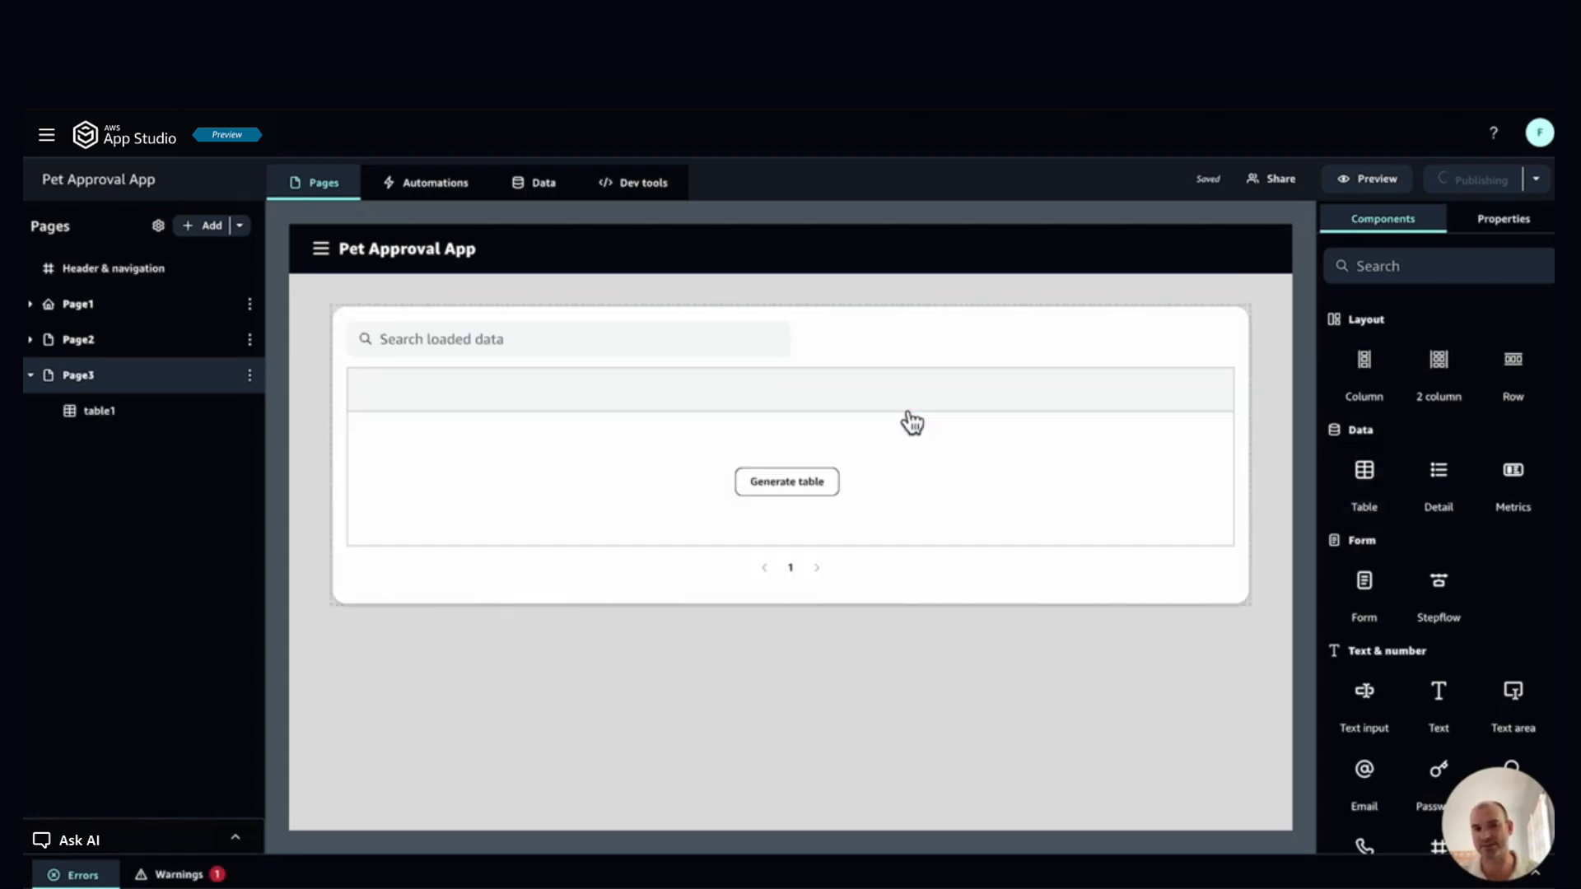
Step: Generate the new page's table from a newly added data action of the Pets entity, keeping all fields selected
left_click(786, 484)
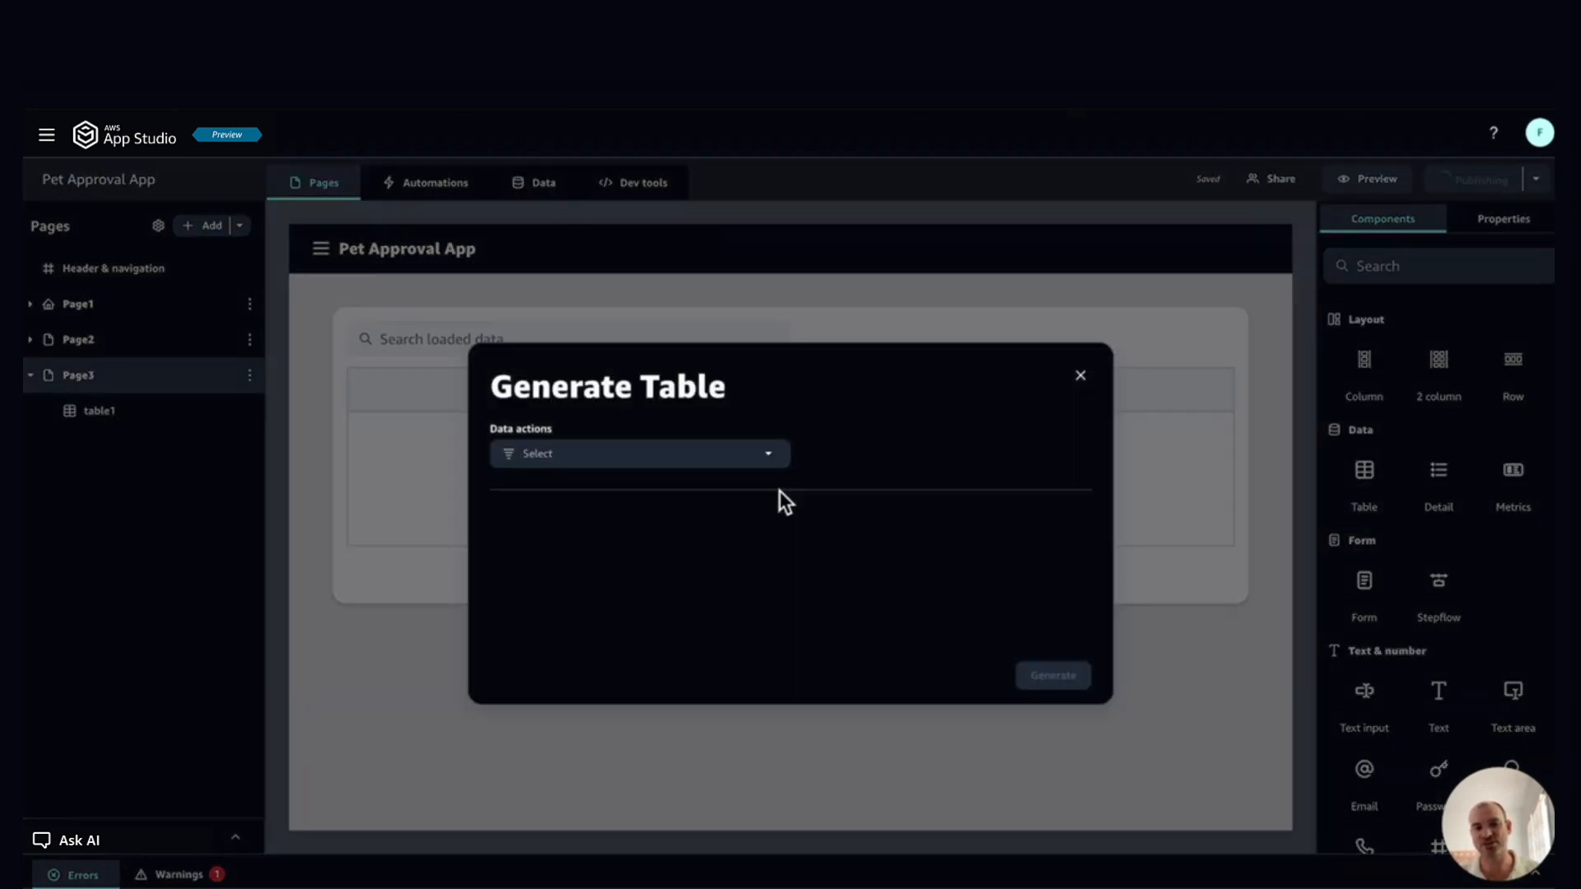
left_click(763, 461)
mouse_move(664, 531)
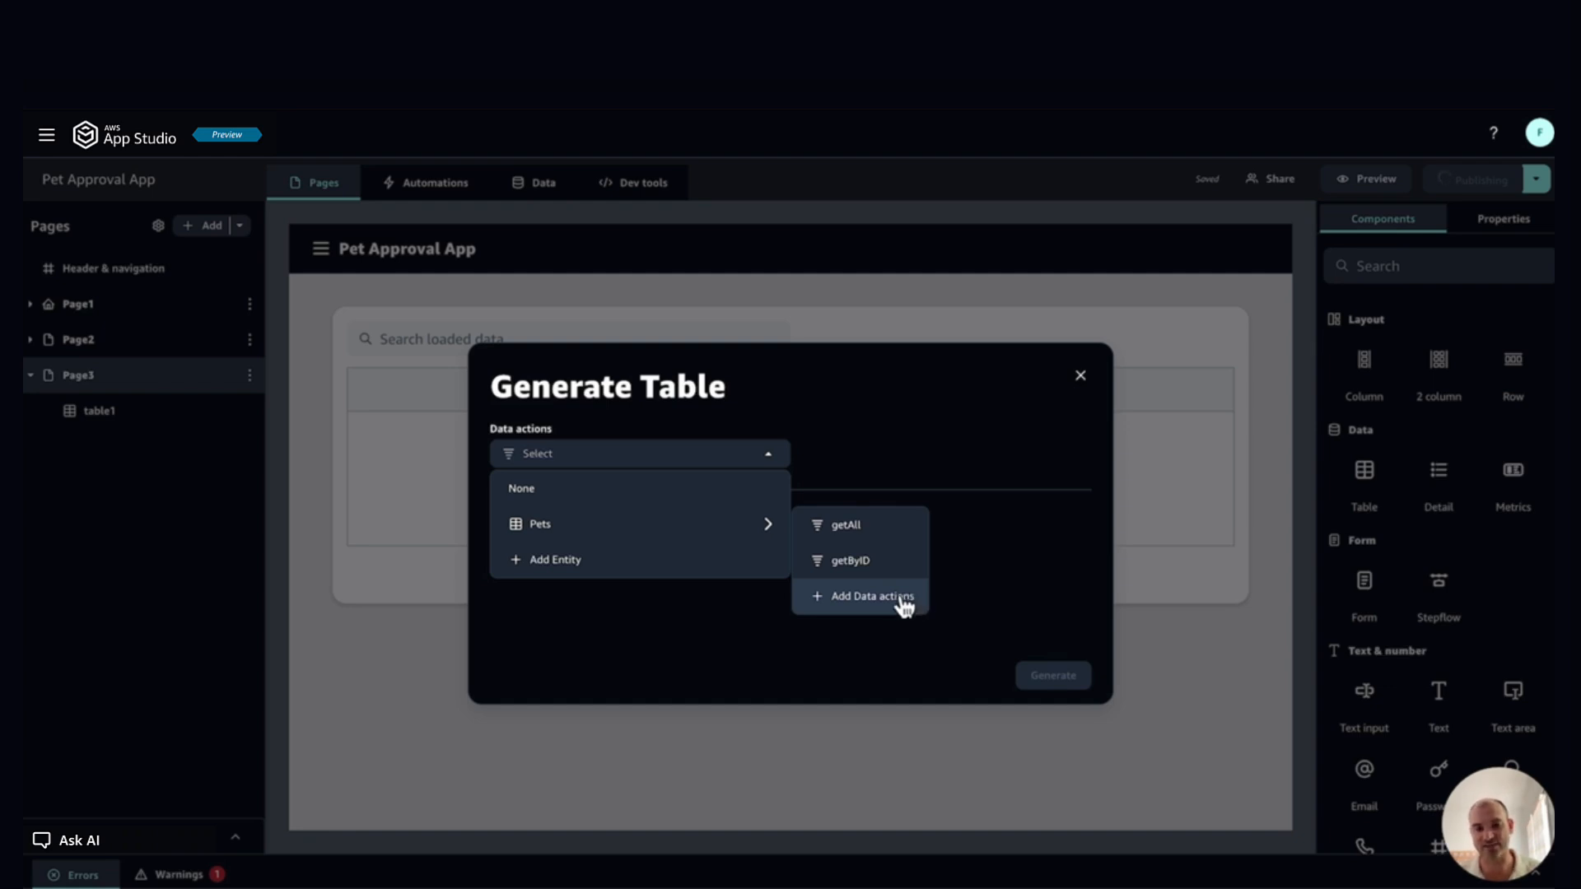
left_click(861, 609)
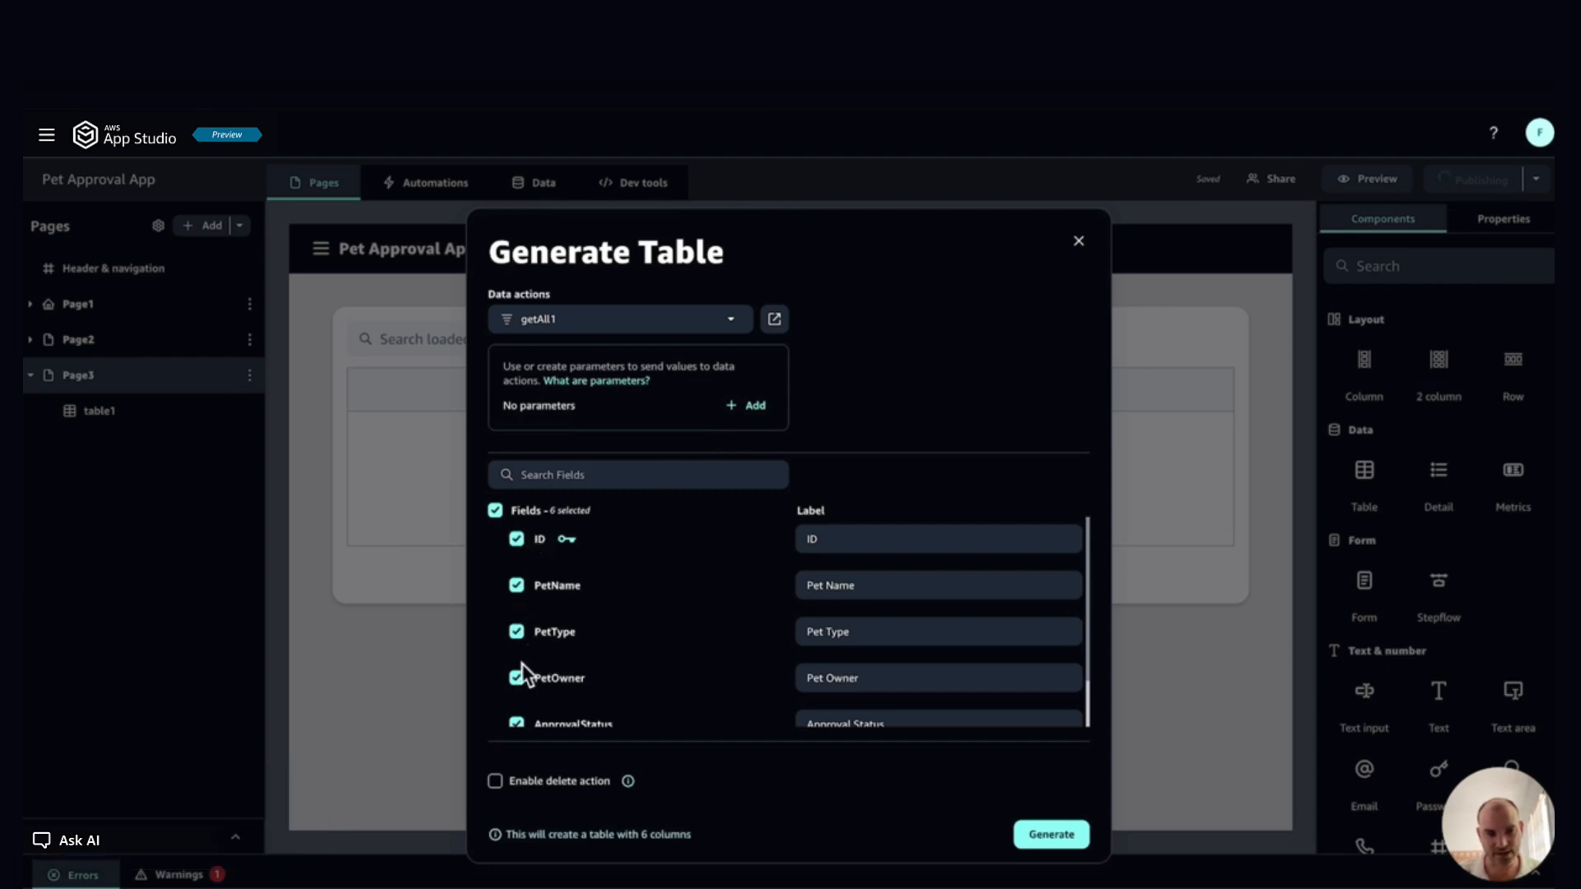
scroll(531, 694, "down", 1)
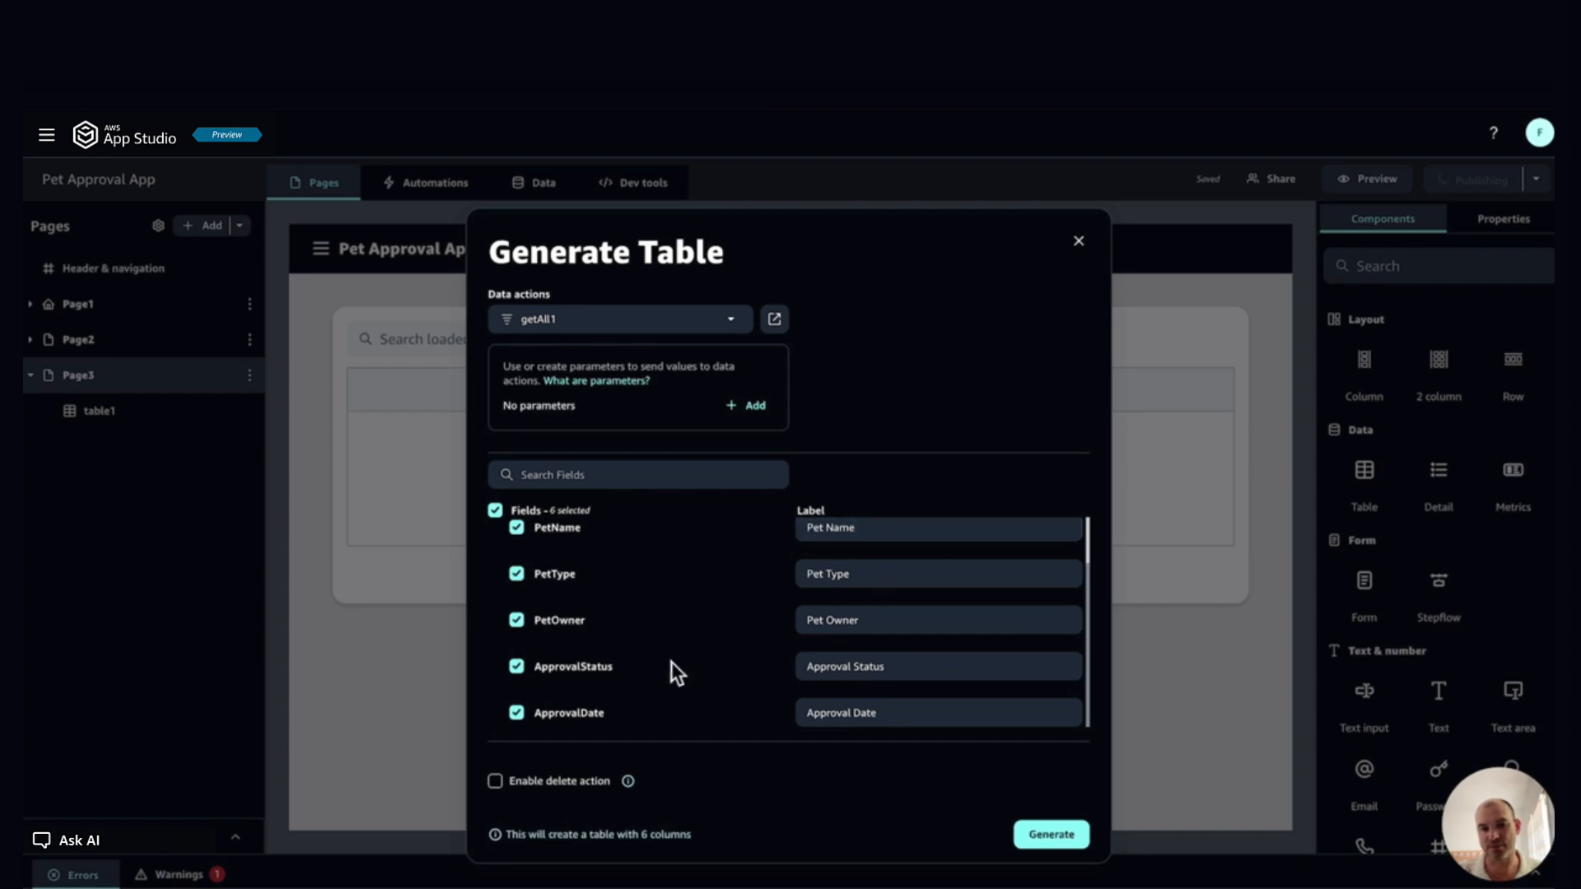
scroll(828, 531, "up", 1)
scroll(828, 531, "up", 1)
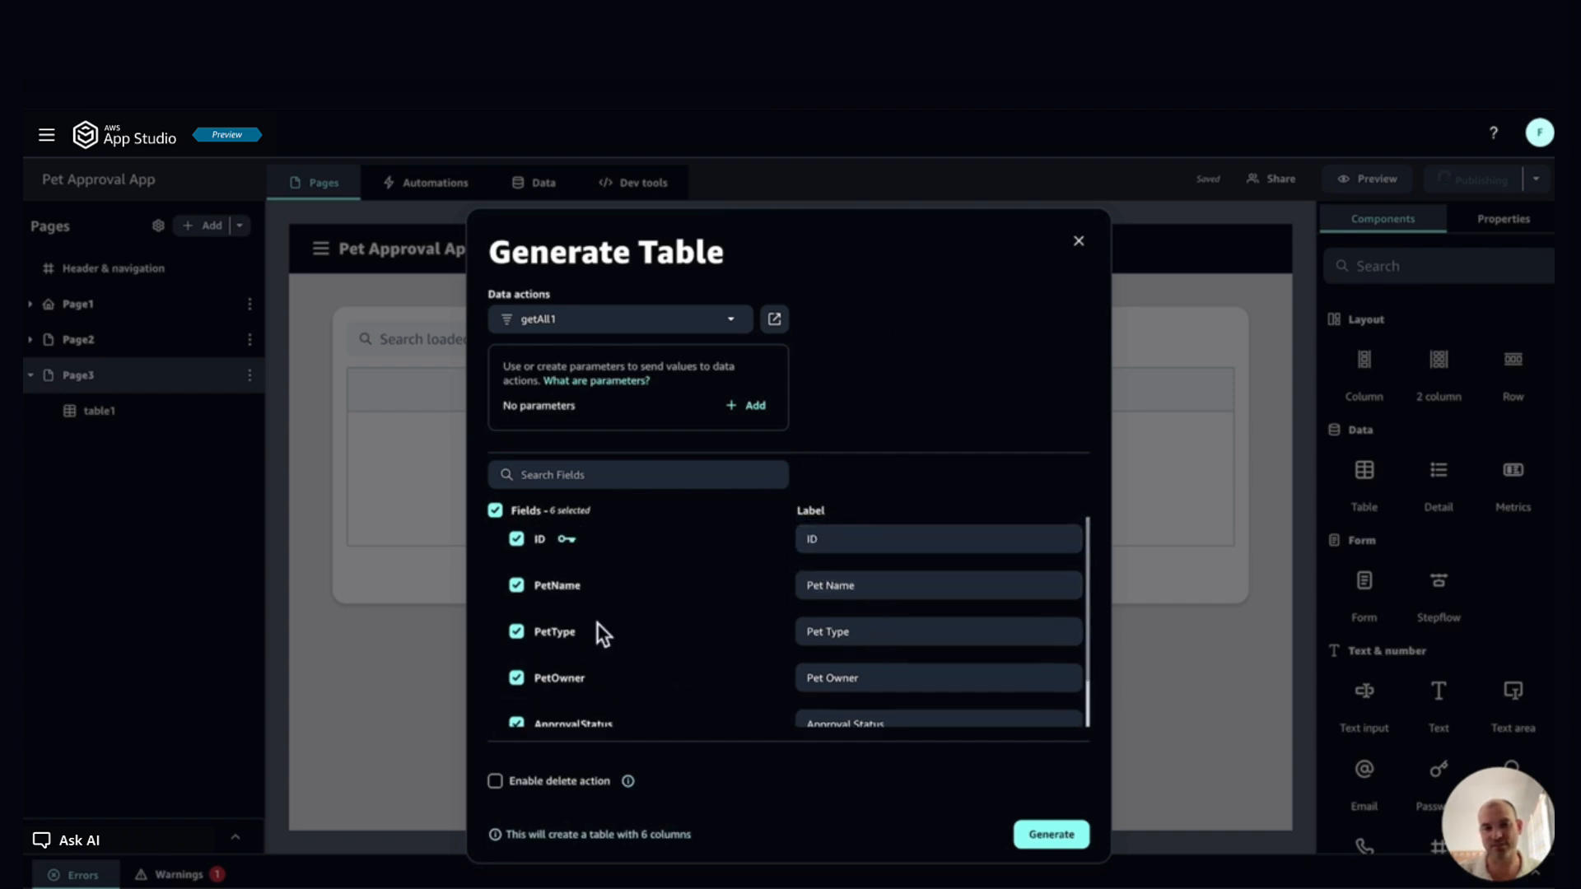
scroll(600, 635, "down", 1)
left_click(1051, 839)
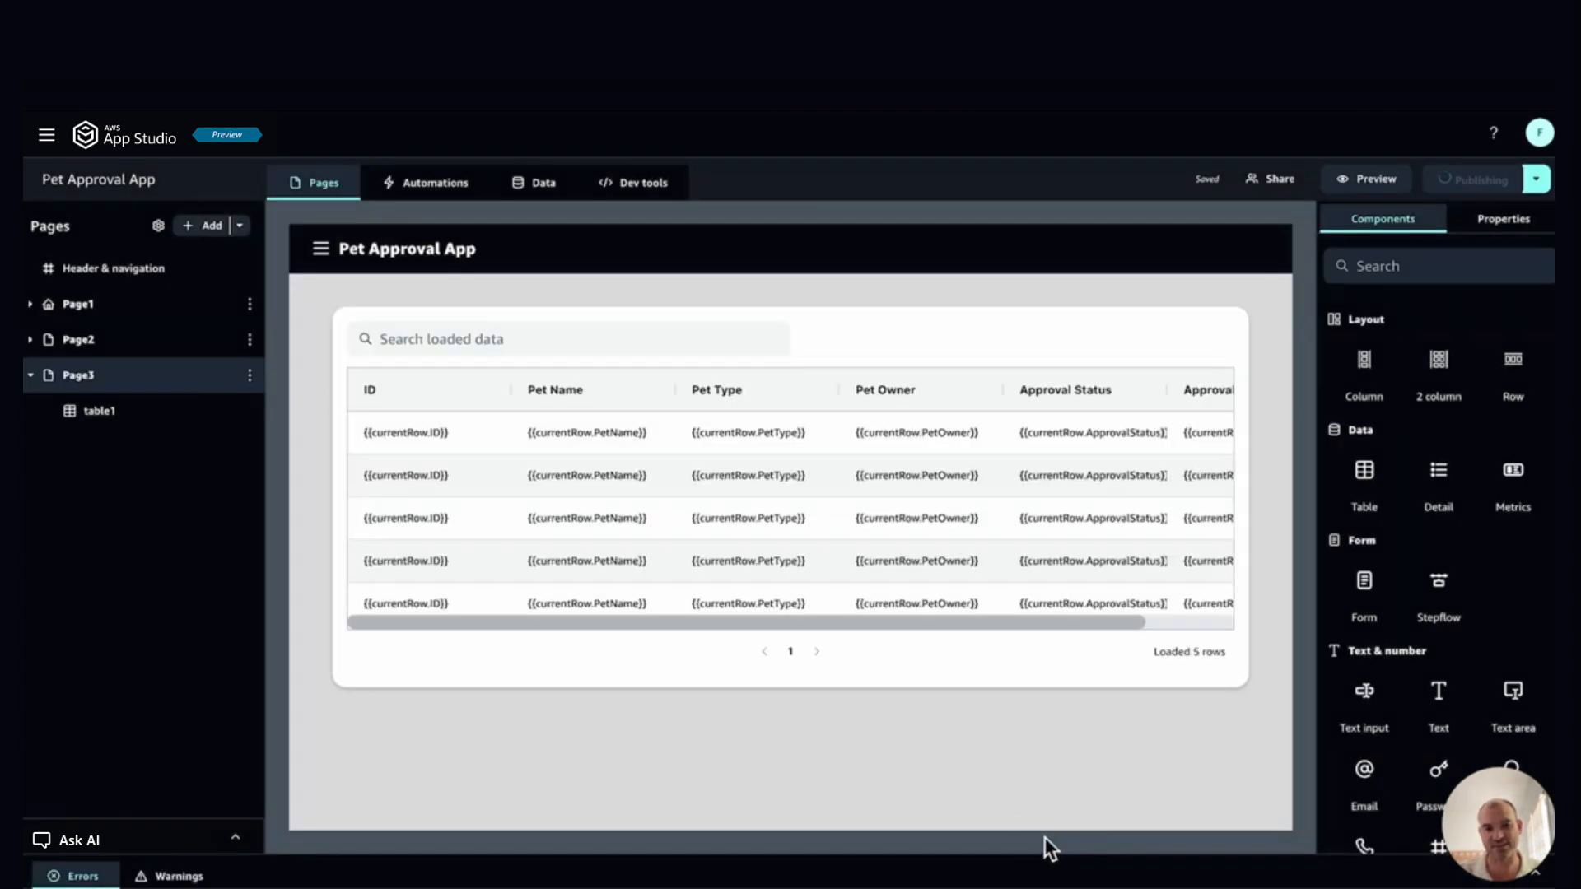
Step: Open the data action used by the new table and rename its query to PetsPendingApproval
left_click(906, 505)
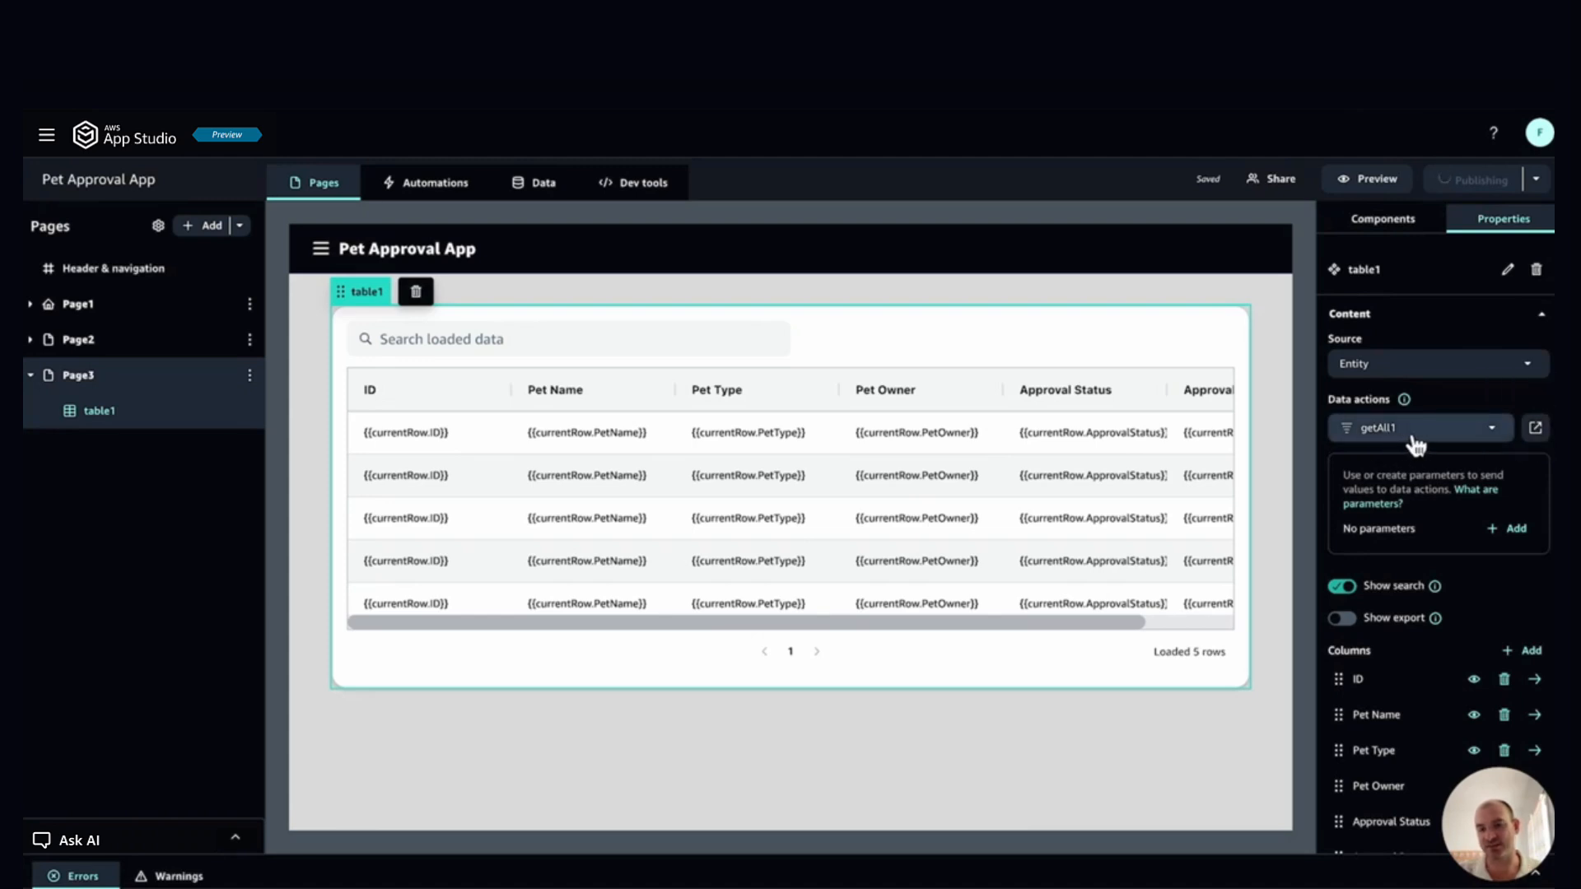
left_click(1536, 428)
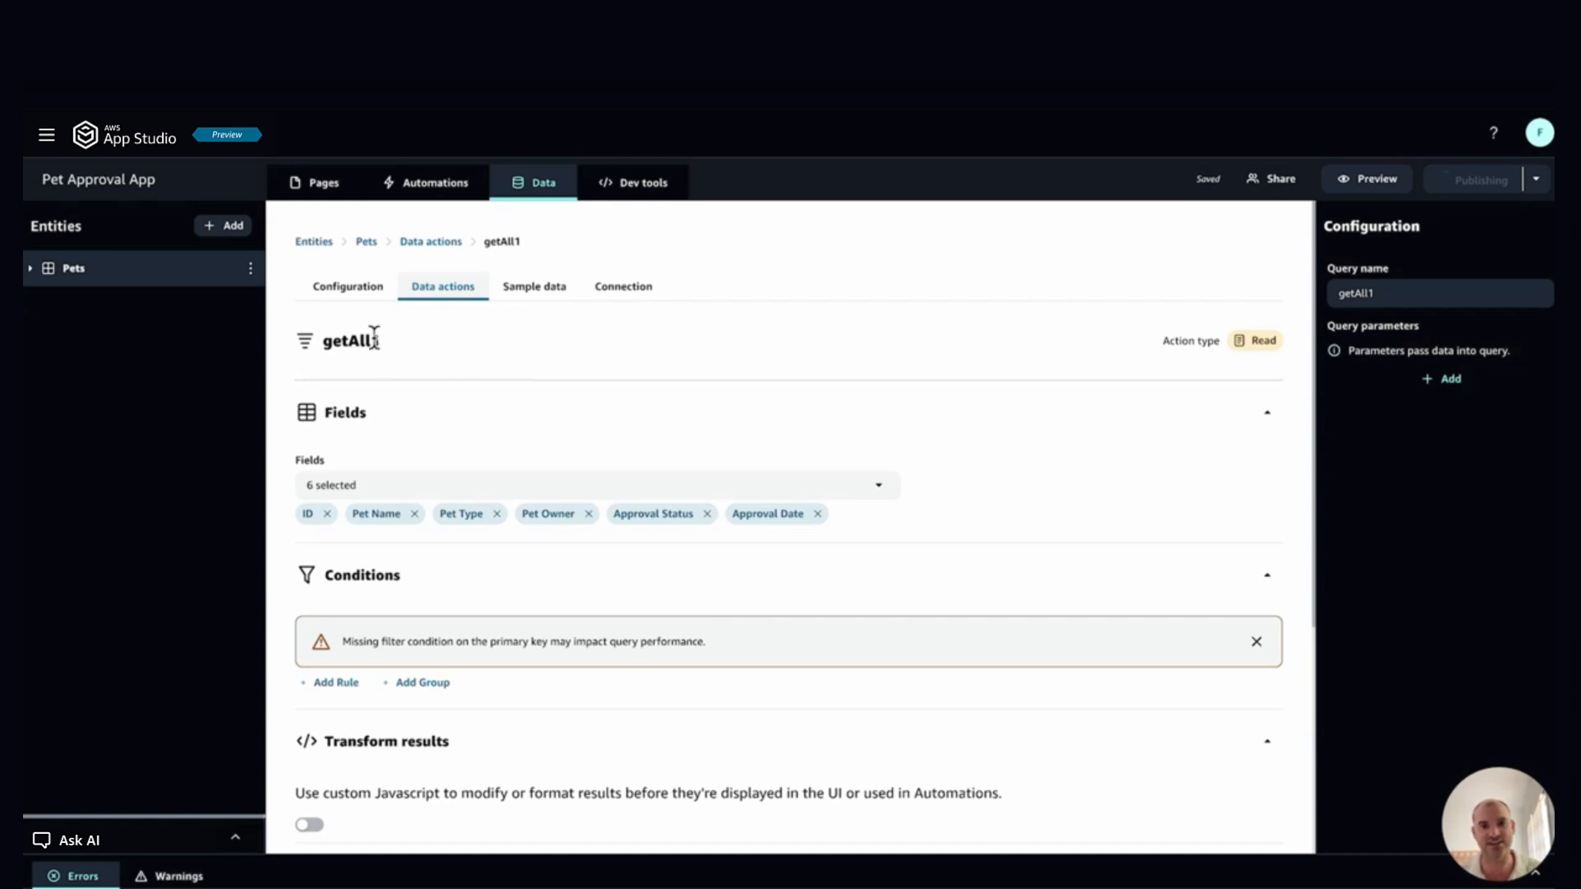
left_click(1394, 293)
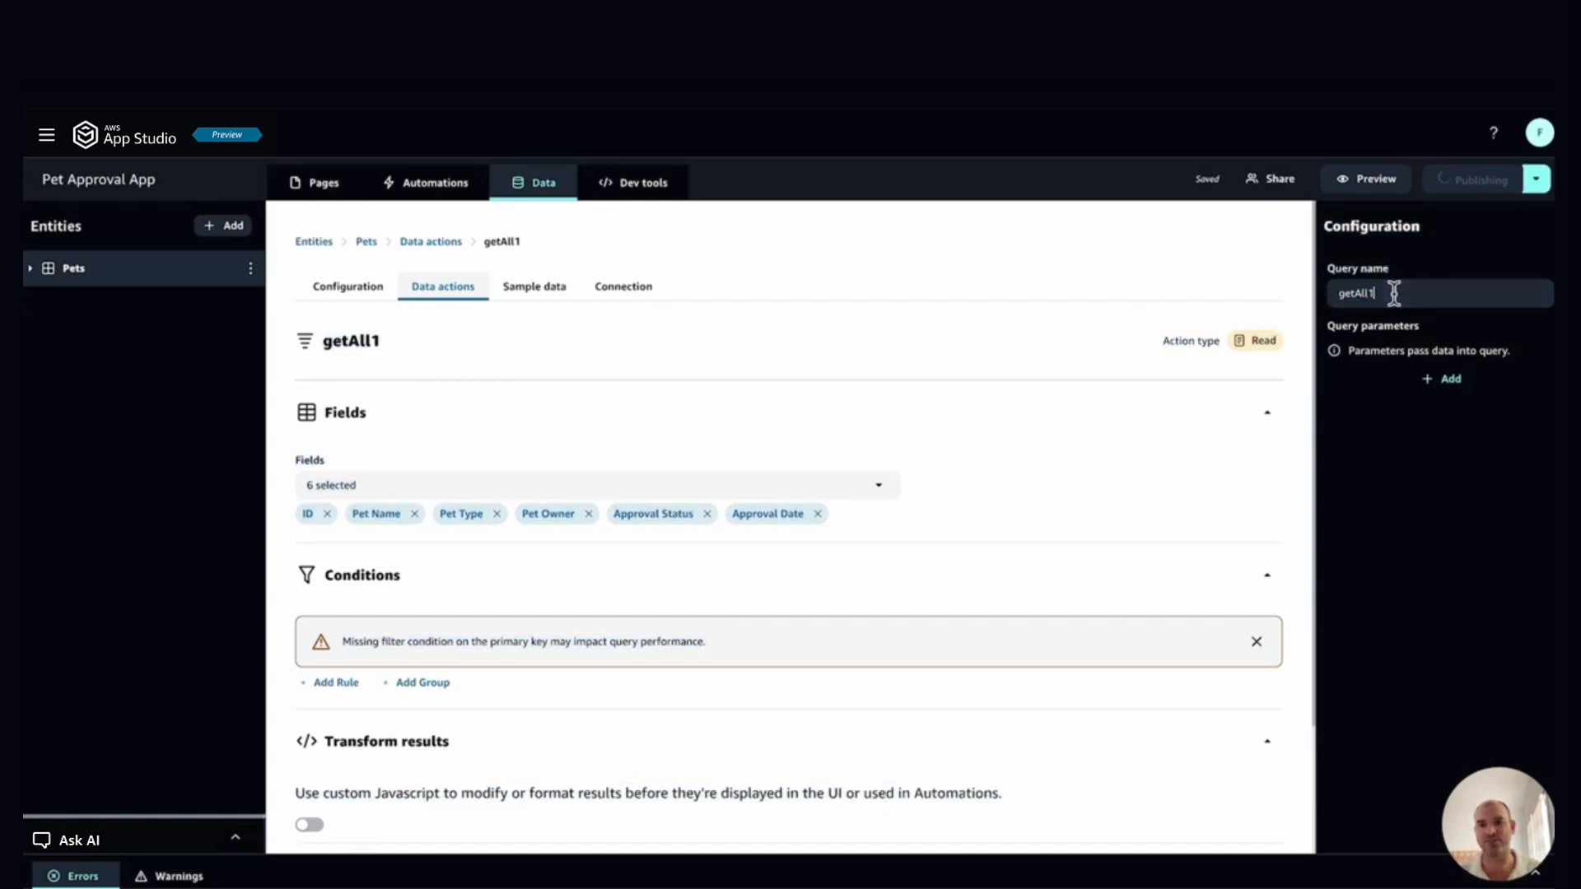
left_click_drag(1407, 297, 1340, 300)
type("PetsPendingApprova")
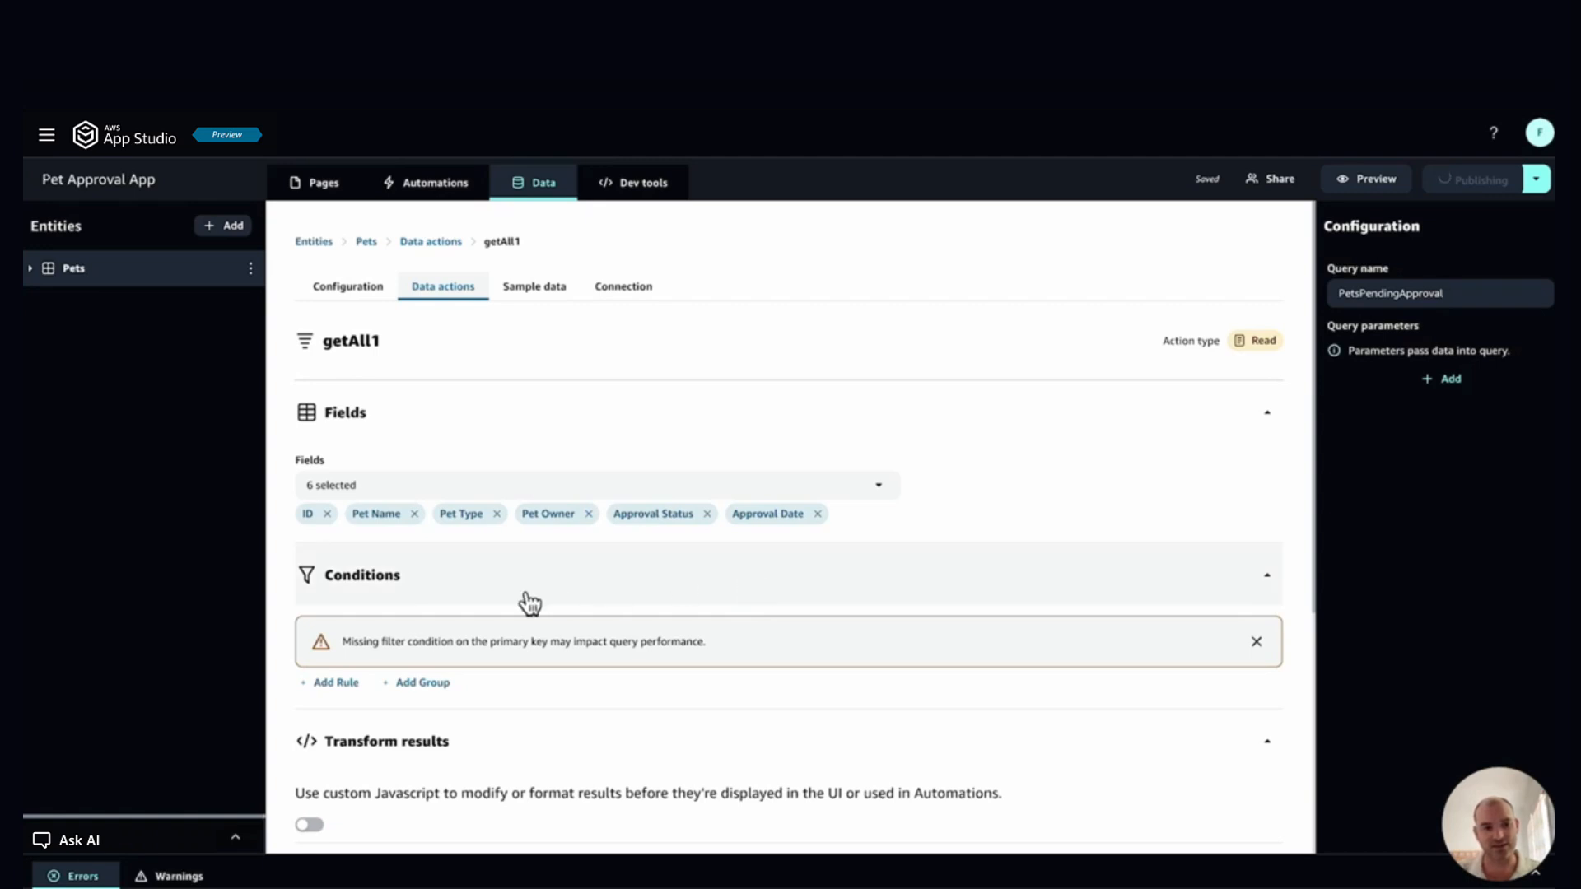
Step: Add a condition to the PetsPendingApproval data action so that ApprovalStatus = Pending Approval
scroll(628, 727, "down", 1)
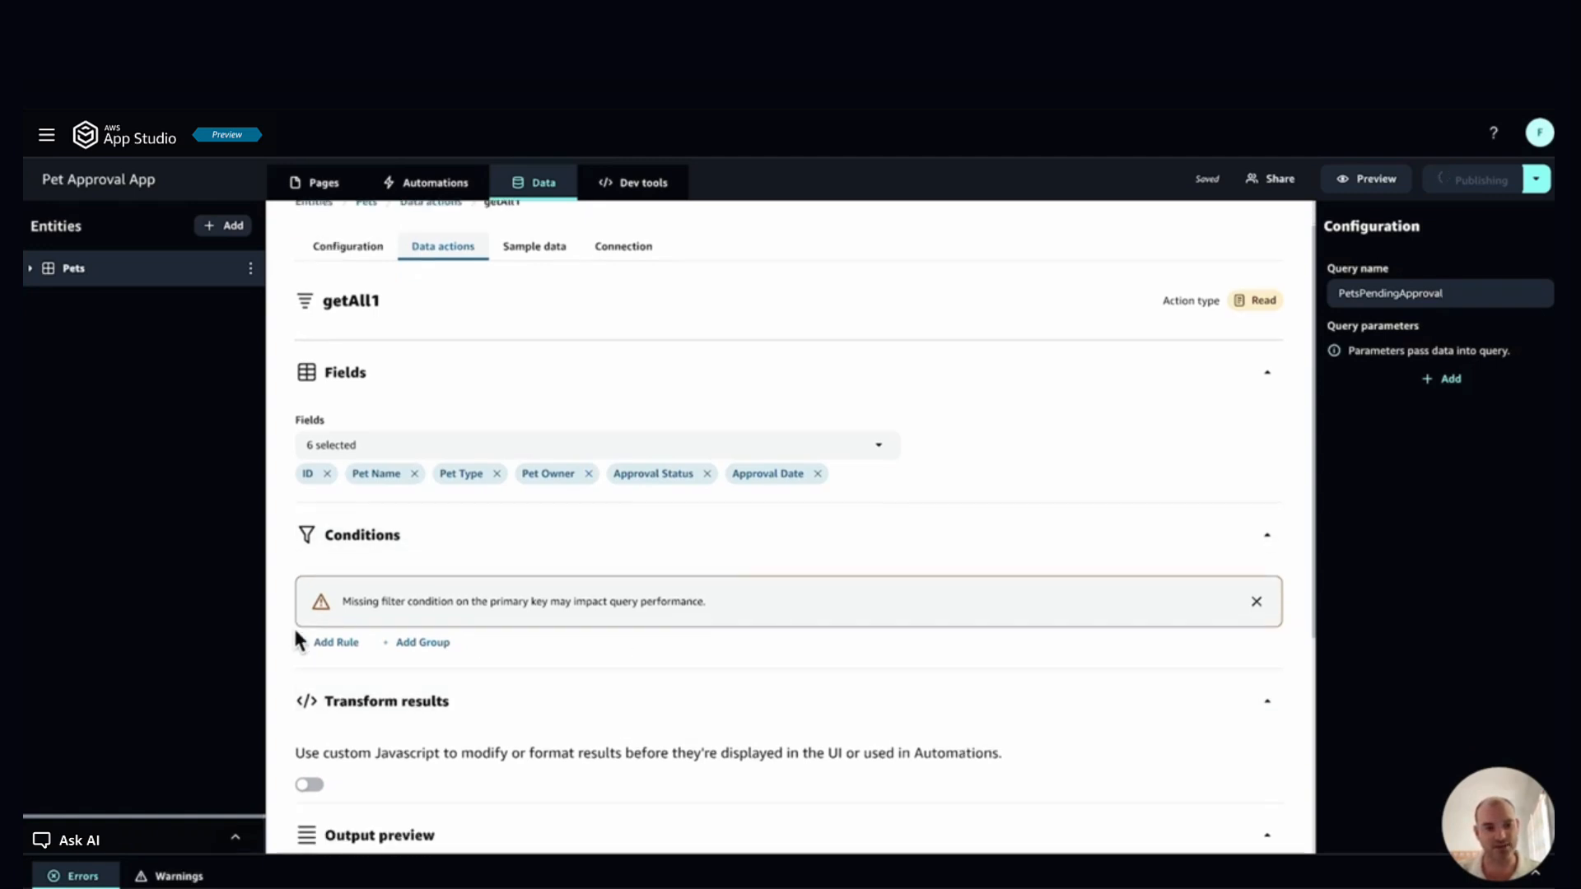
left_click(334, 643)
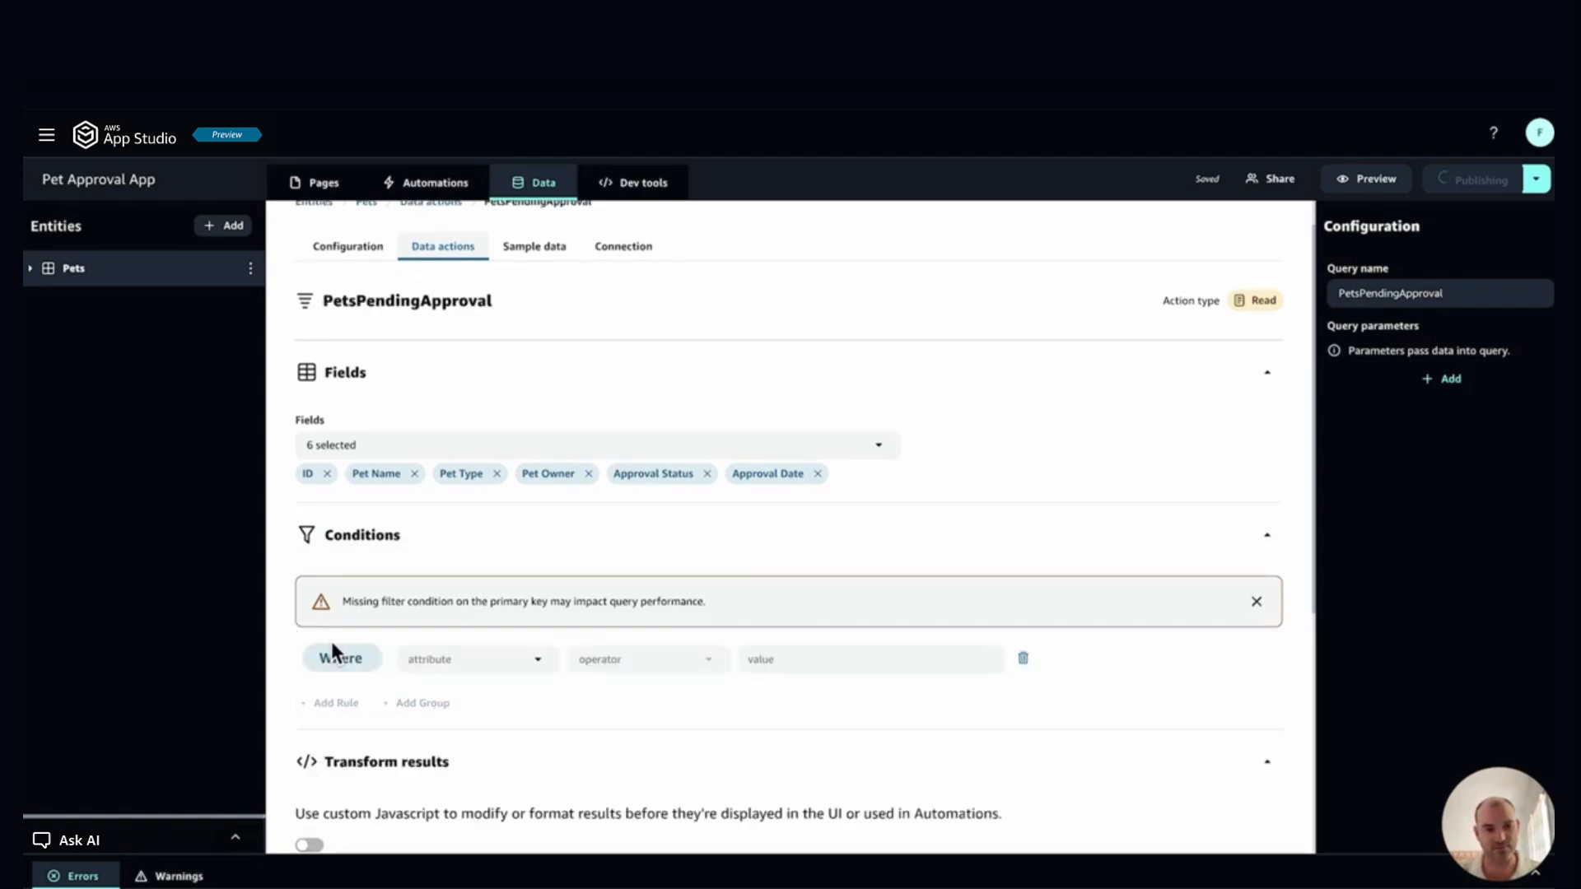
left_click(448, 661)
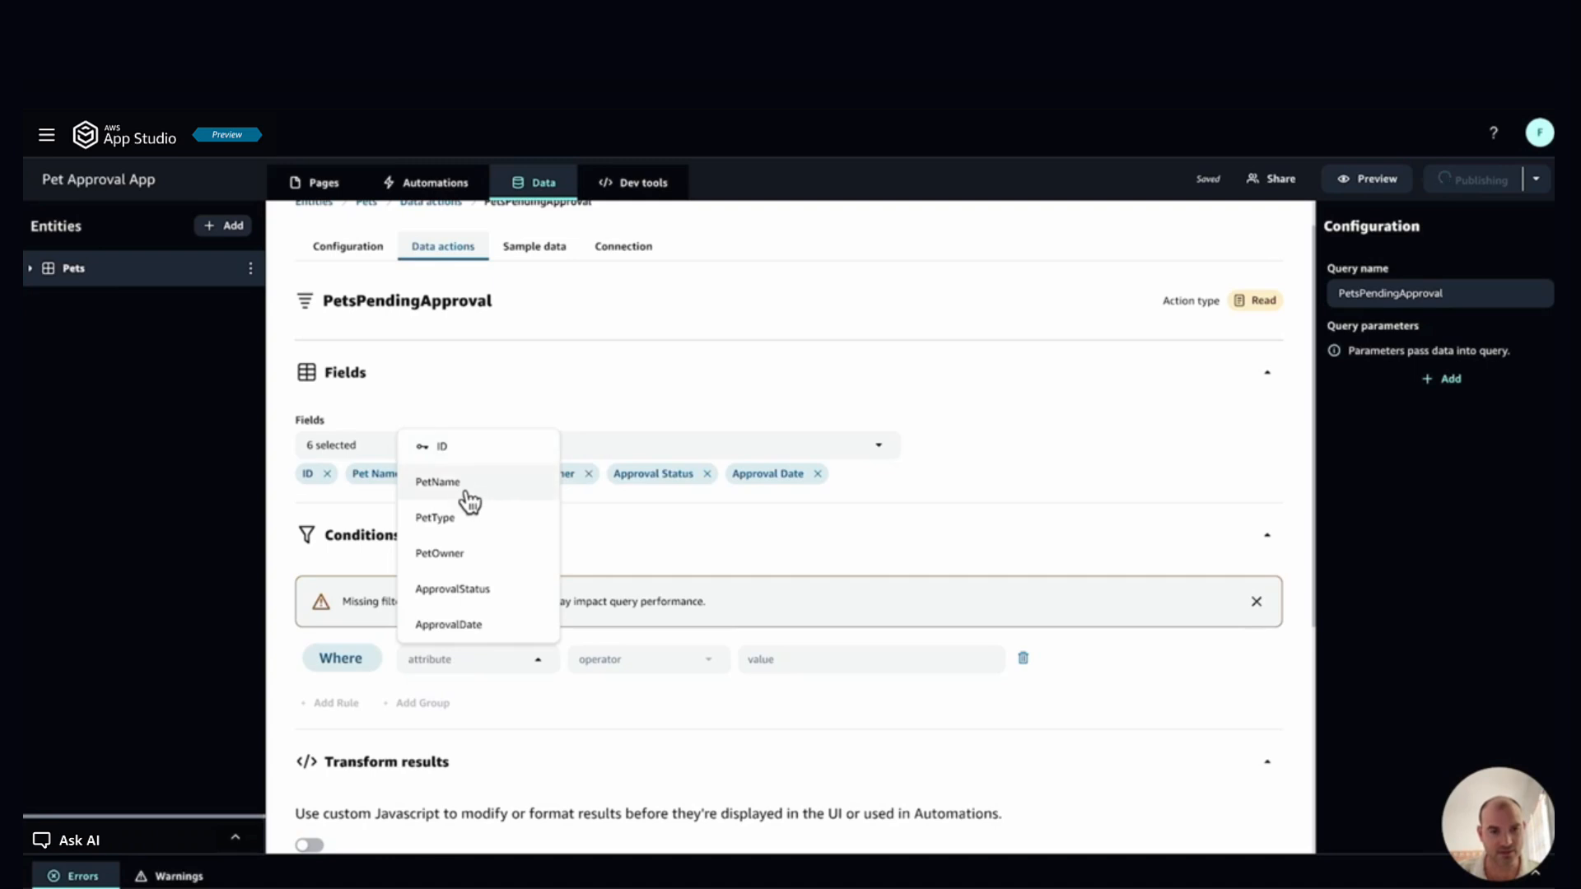
left_click(471, 599)
left_click(671, 665)
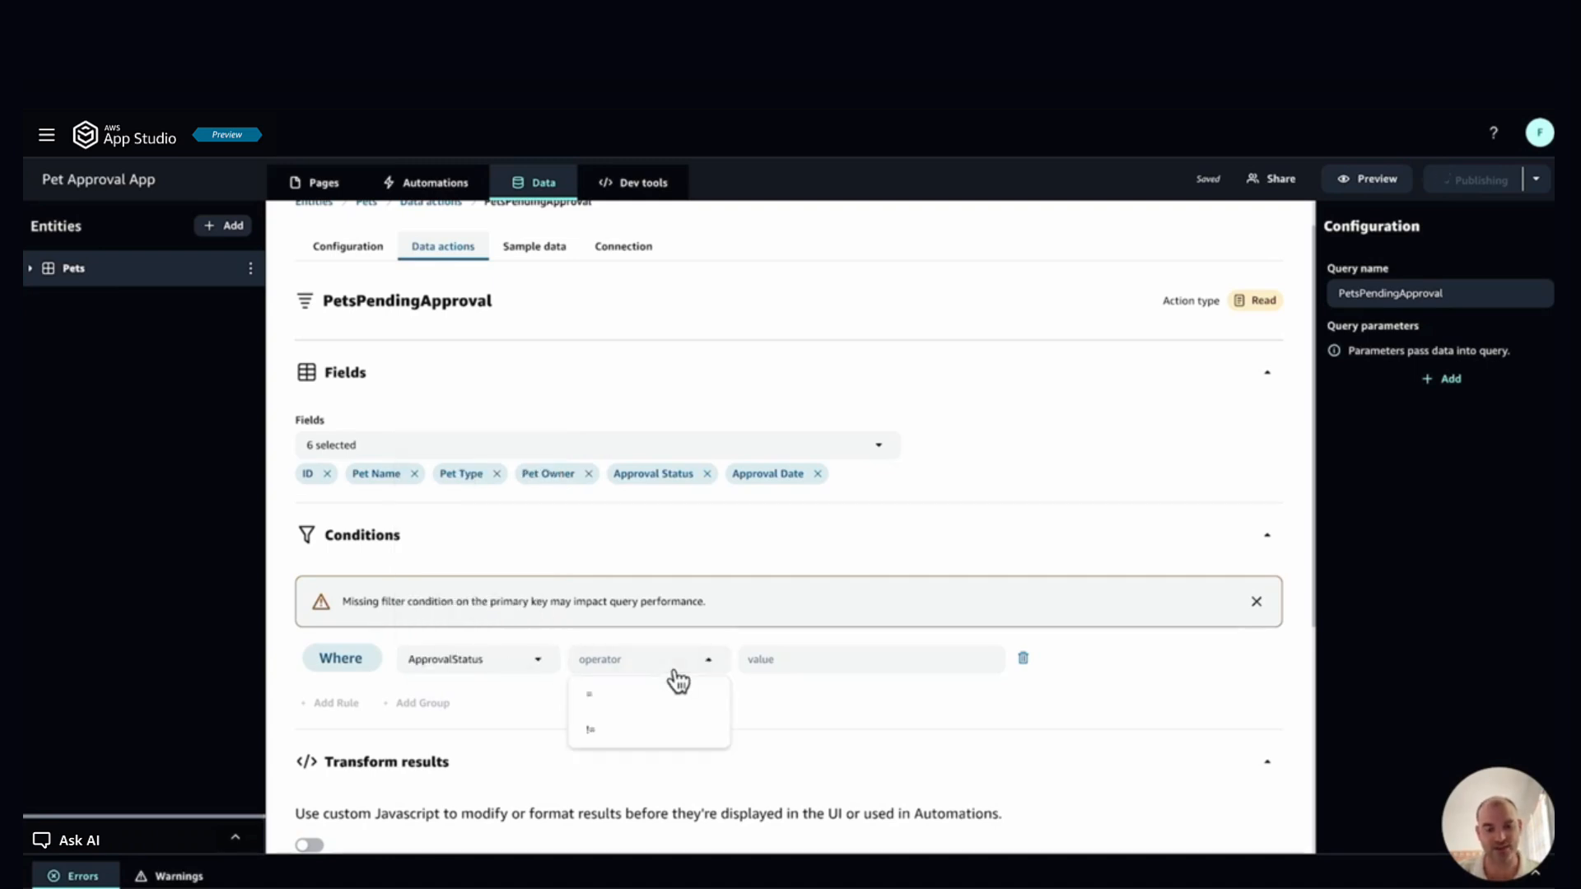
left_click(656, 701)
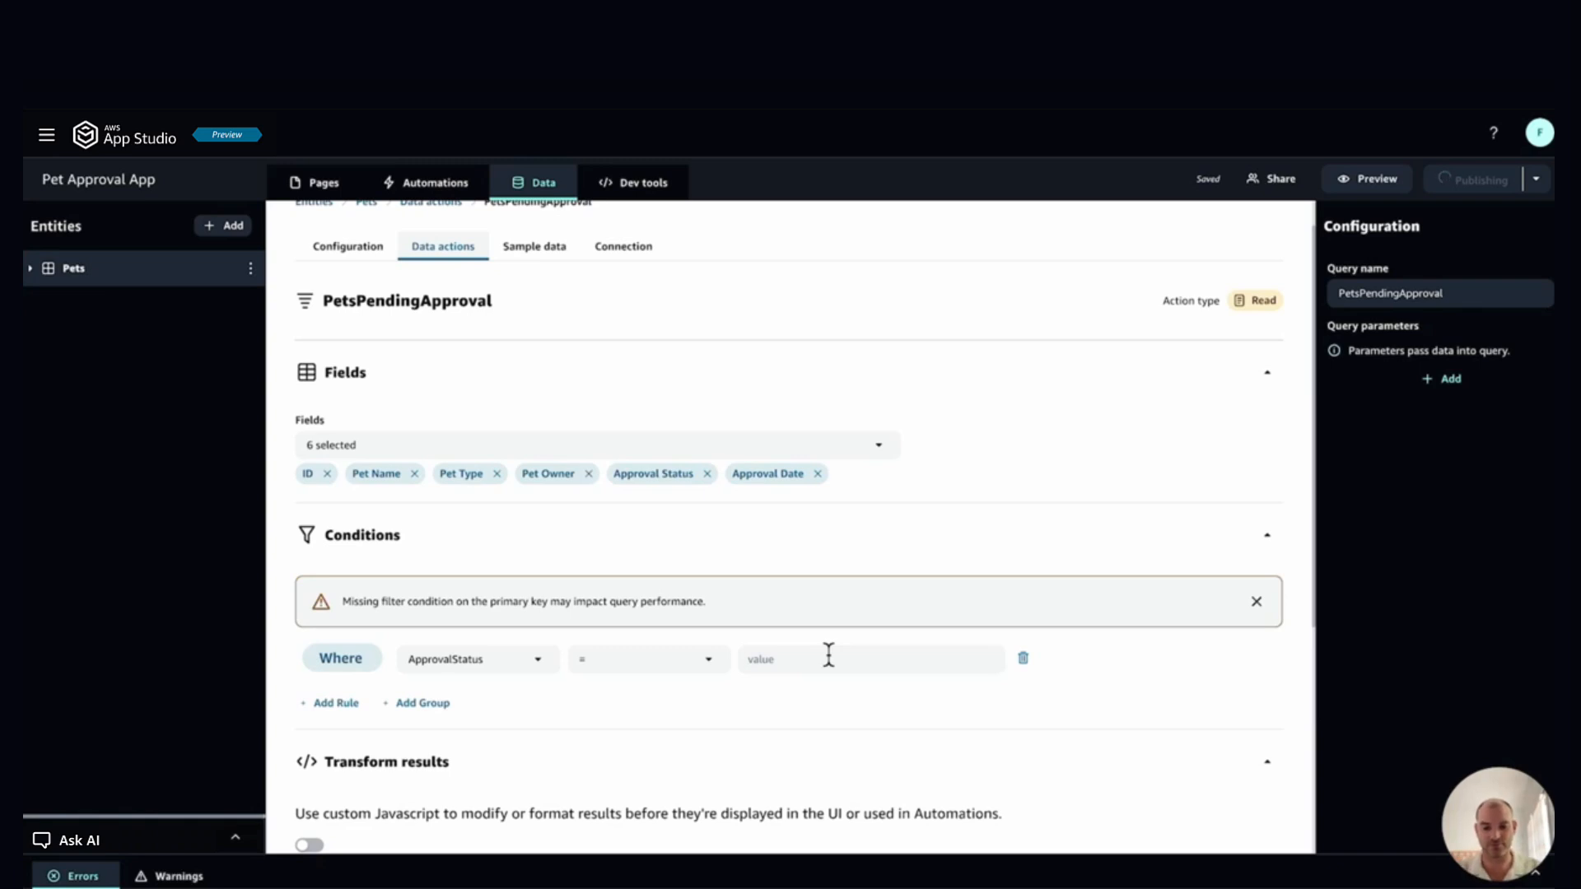
type("Pending A")
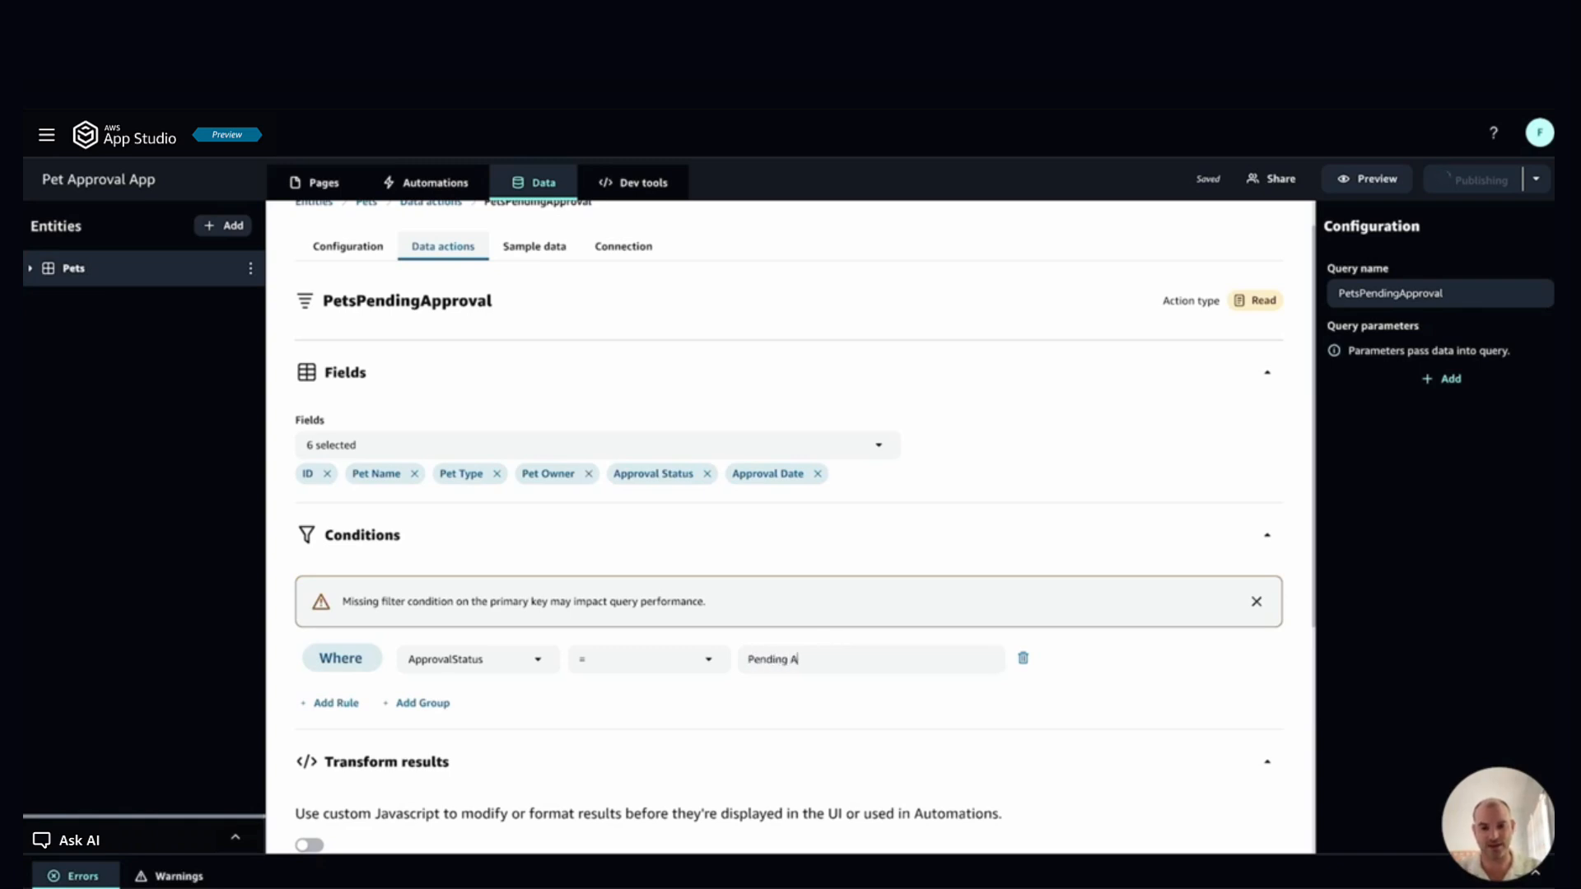
type("pproval")
Step: Copy the Pending Approval condition value into the Approval Status field mapping of the automation's form1CreateRecordStep
key("ctrl+a")
key("ctrl+c")
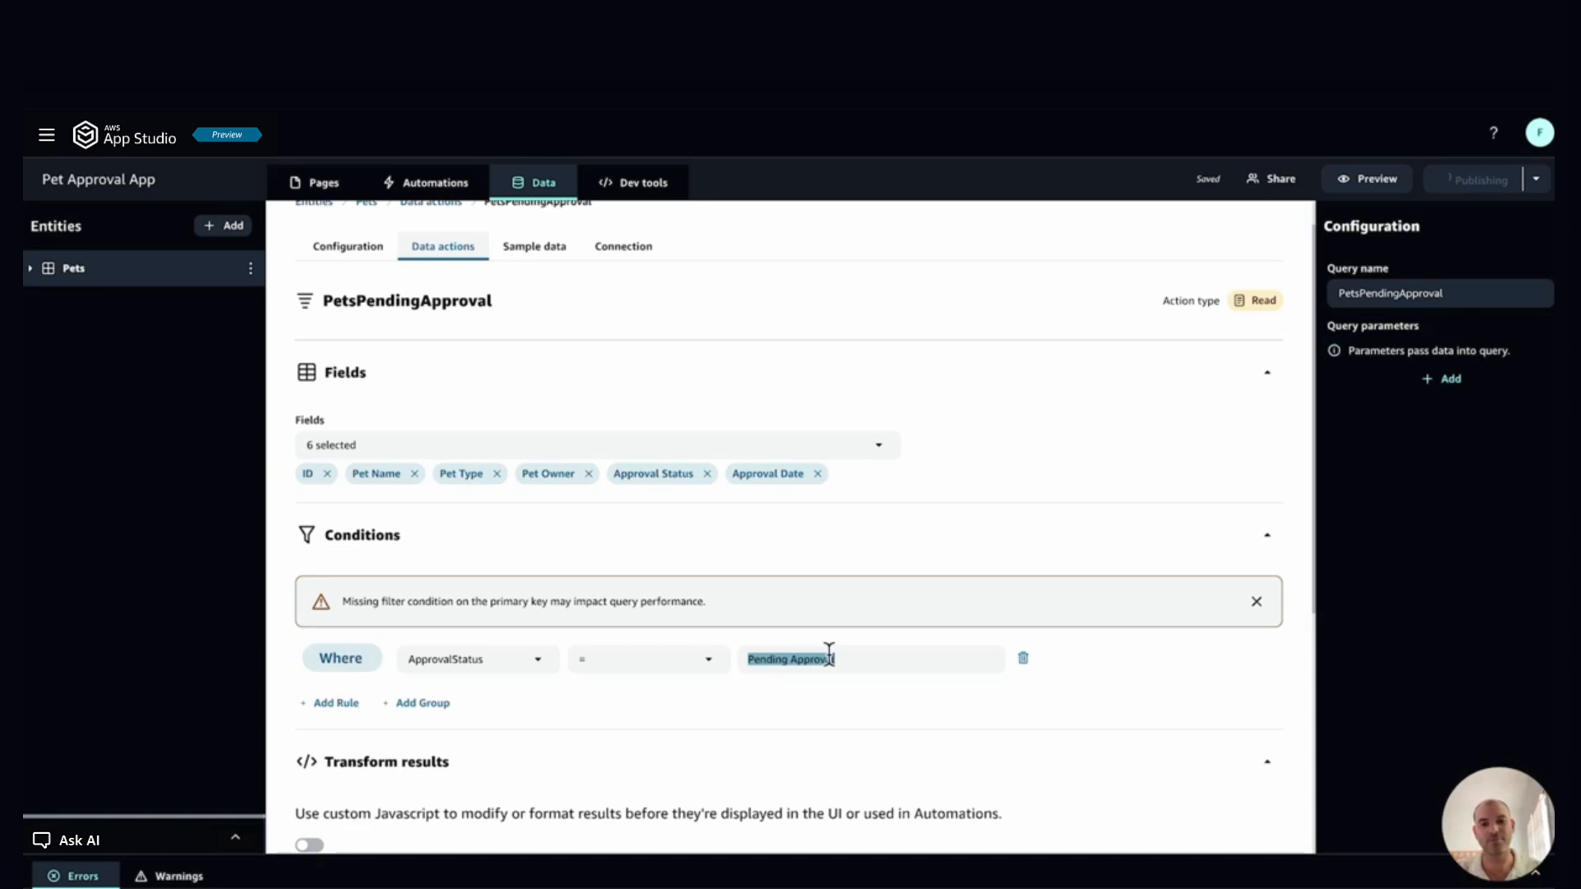
left_click(1144, 679)
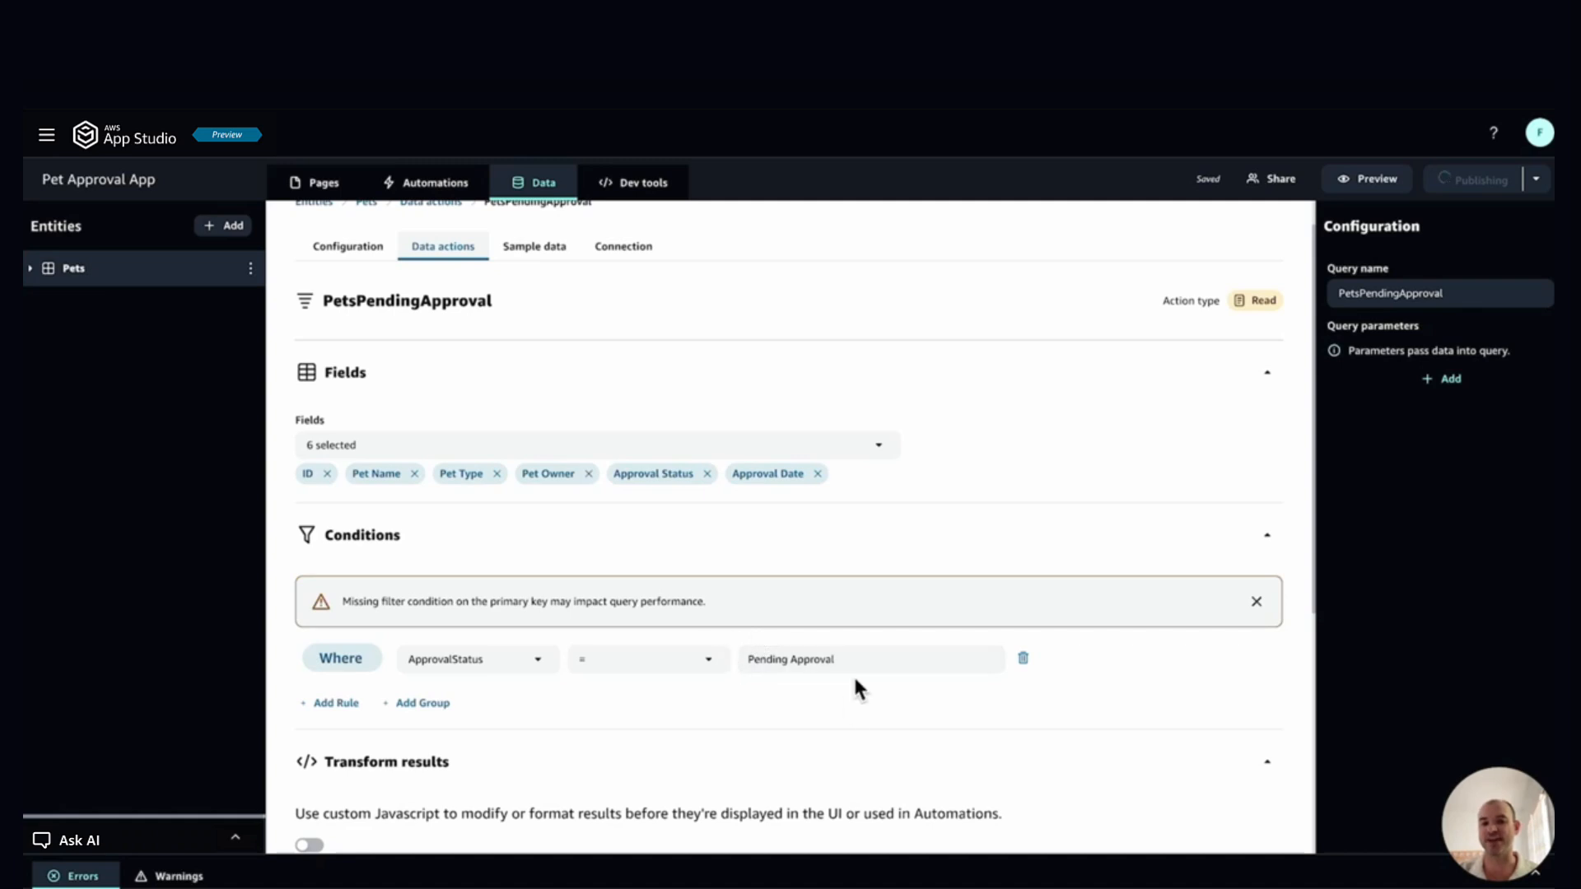
scroll(855, 680, "down", 2)
scroll(854, 680, "down", 3)
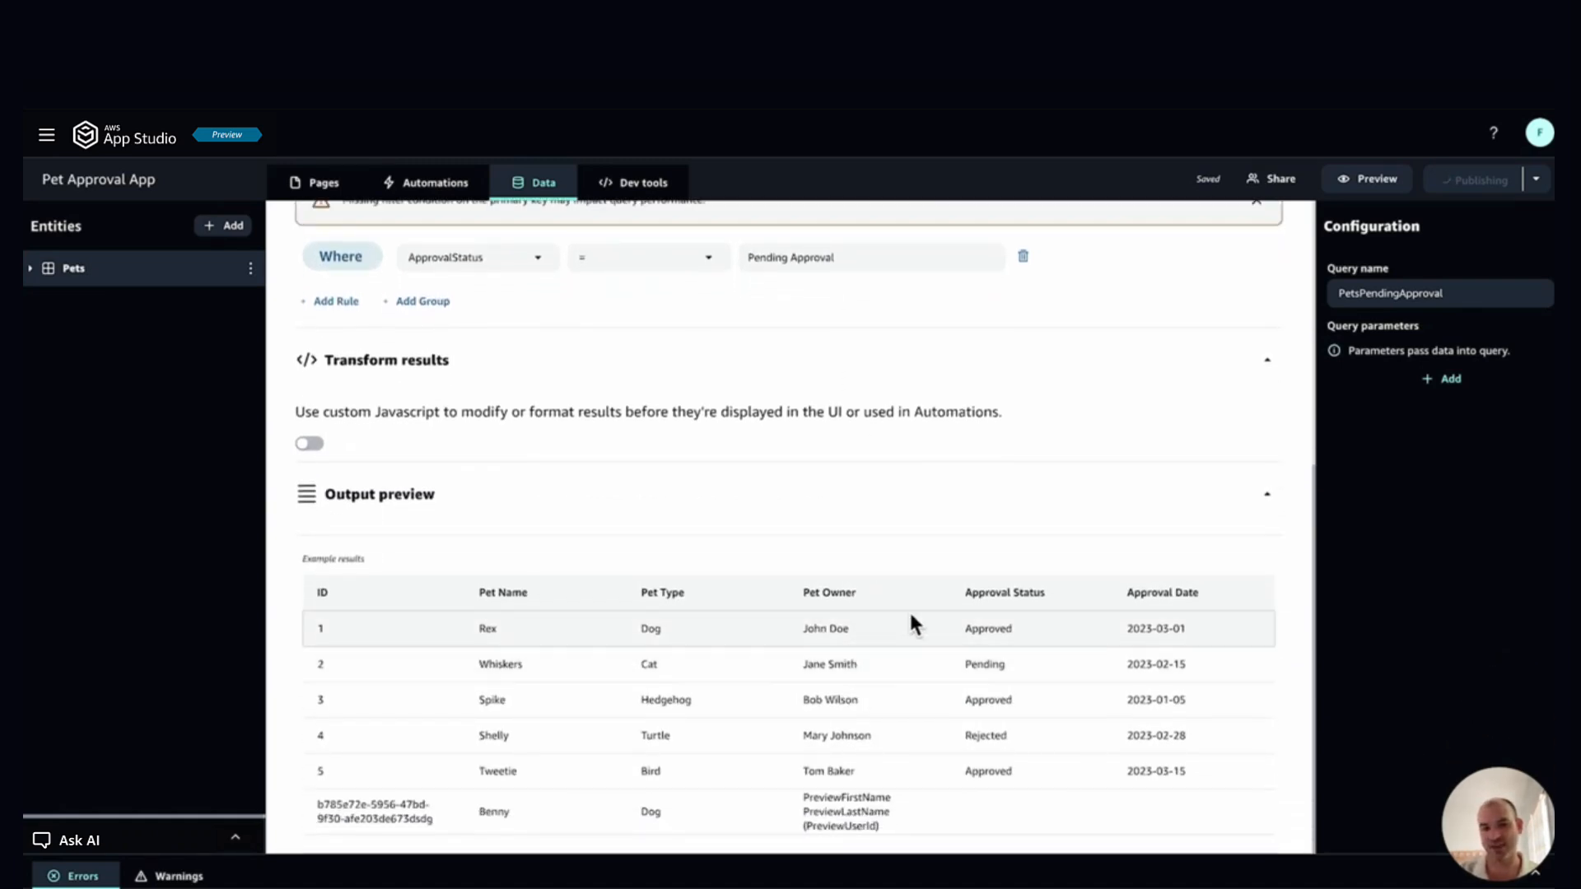
scroll(923, 412, "up", 5)
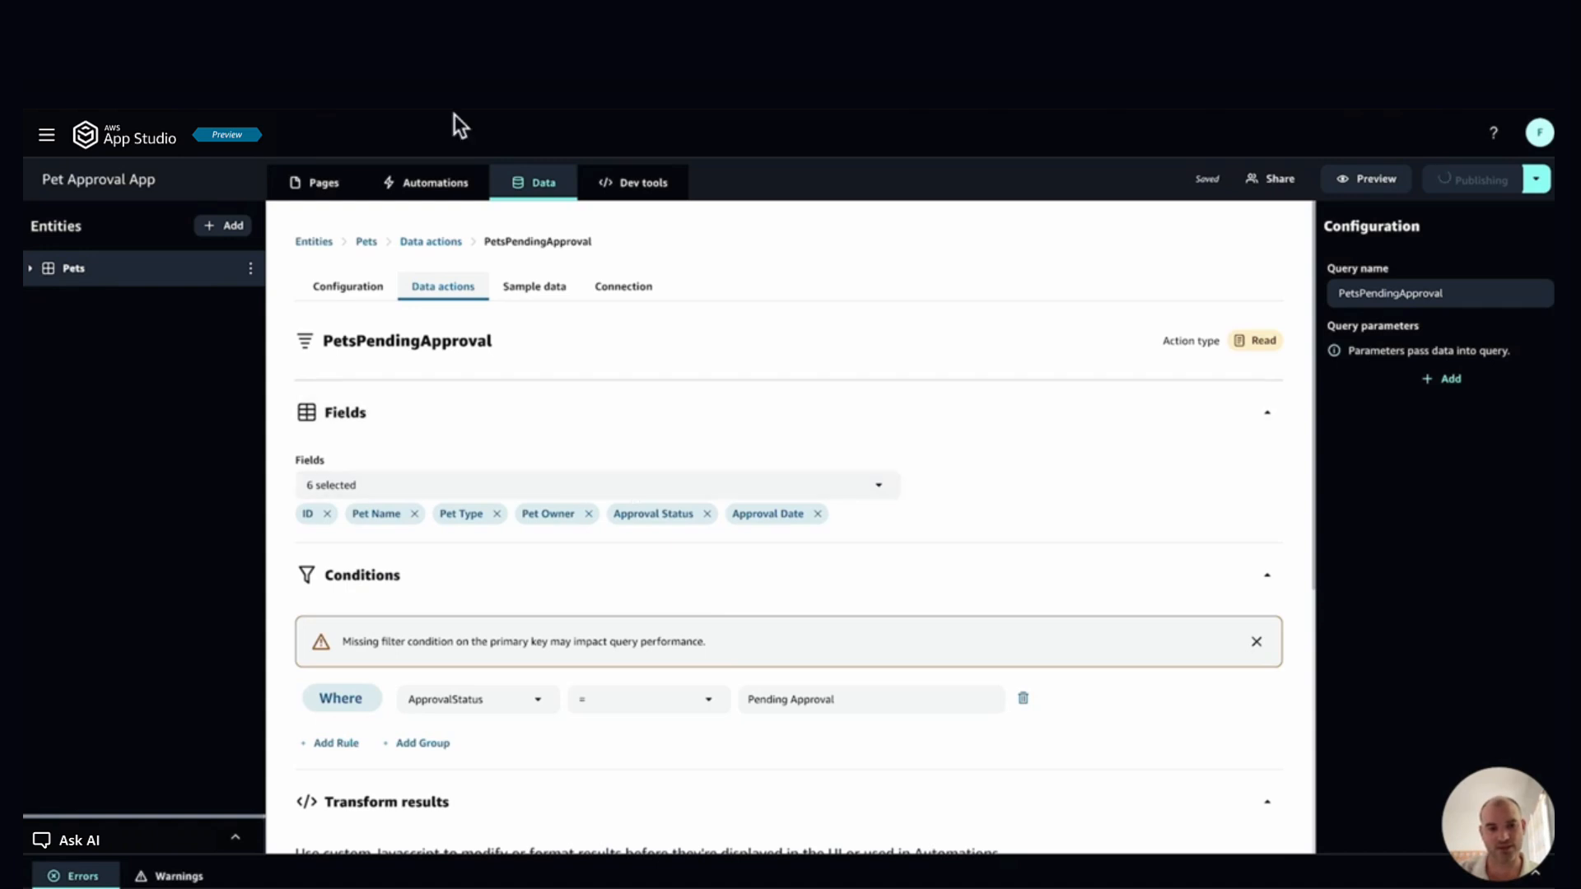
left_click(435, 186)
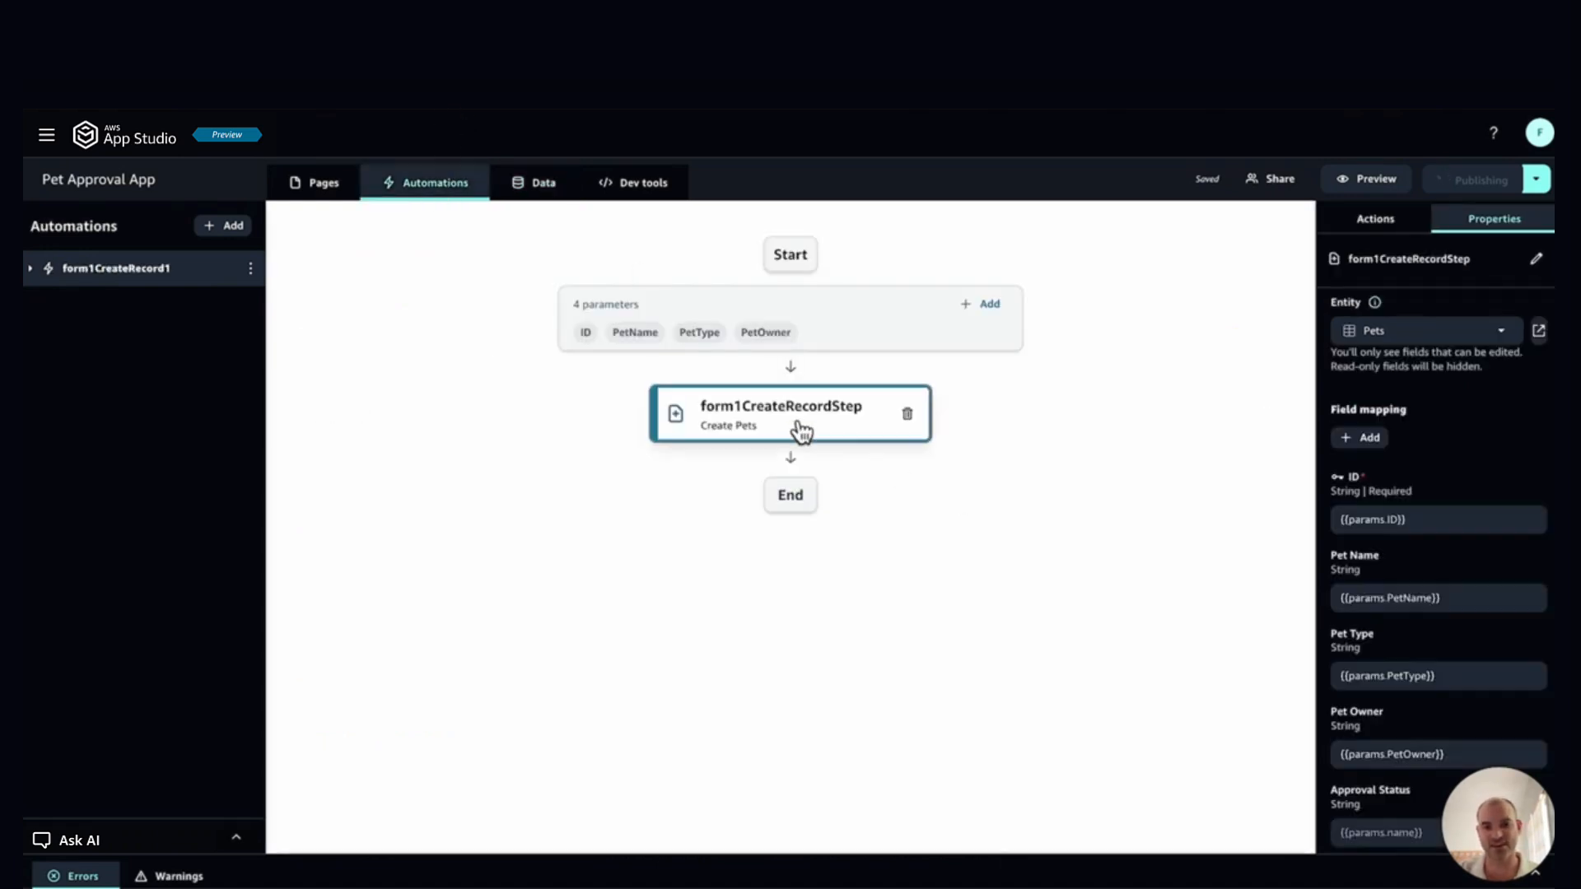
scroll(1416, 610, "down", 1)
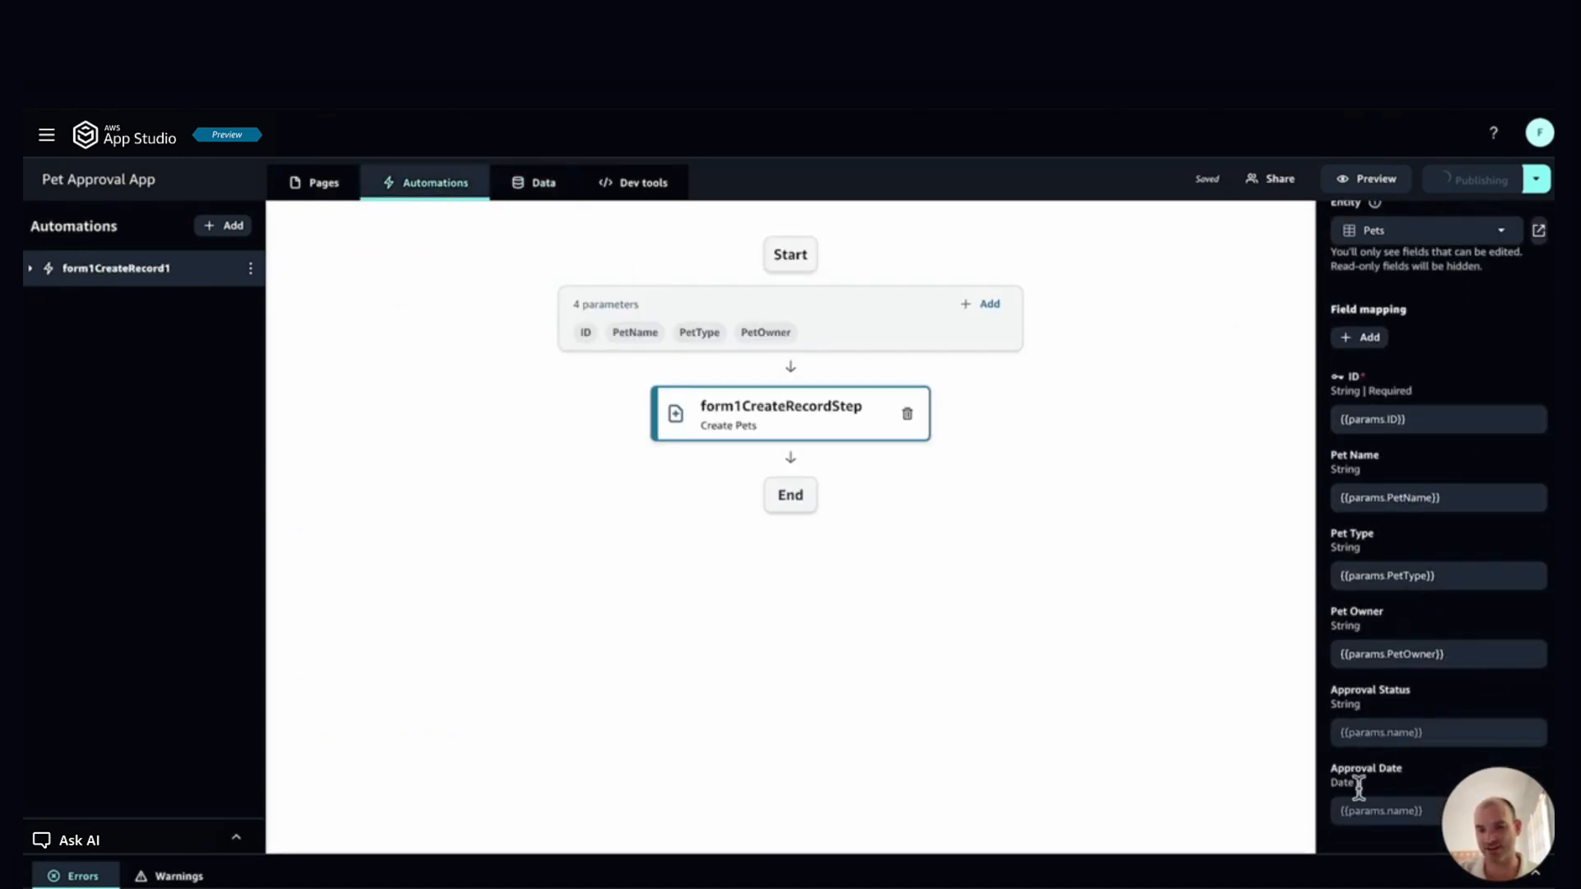
left_click(1371, 741)
key("ctrl+v")
left_click(811, 621)
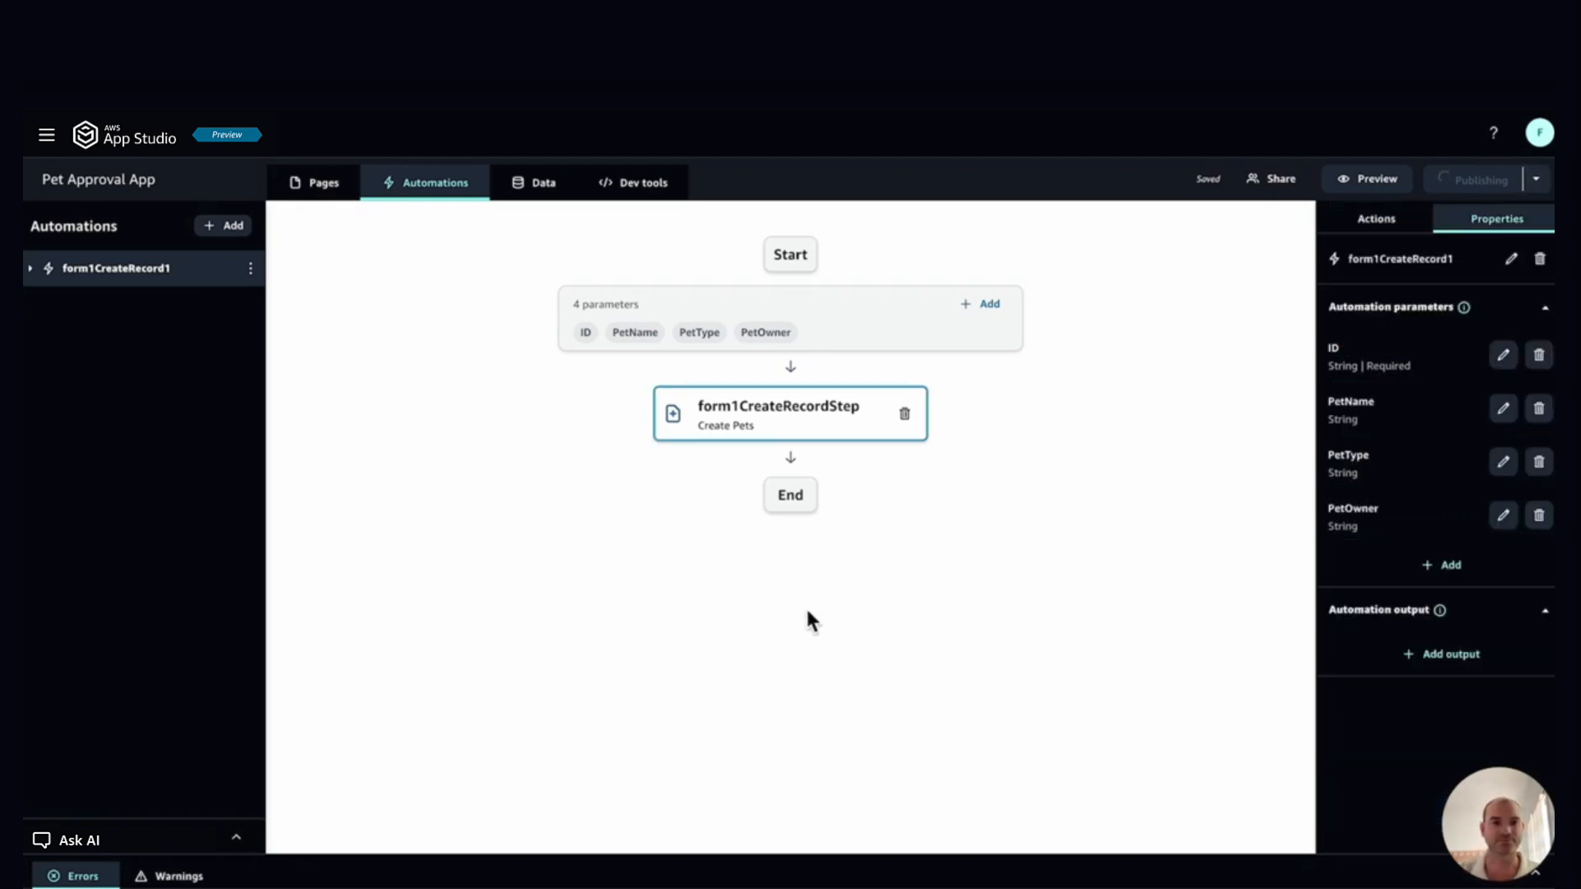
Step: In the app preview, submit the New Pet Form for a Cat named Noirette, and check the pending pets on Page3
left_click(321, 183)
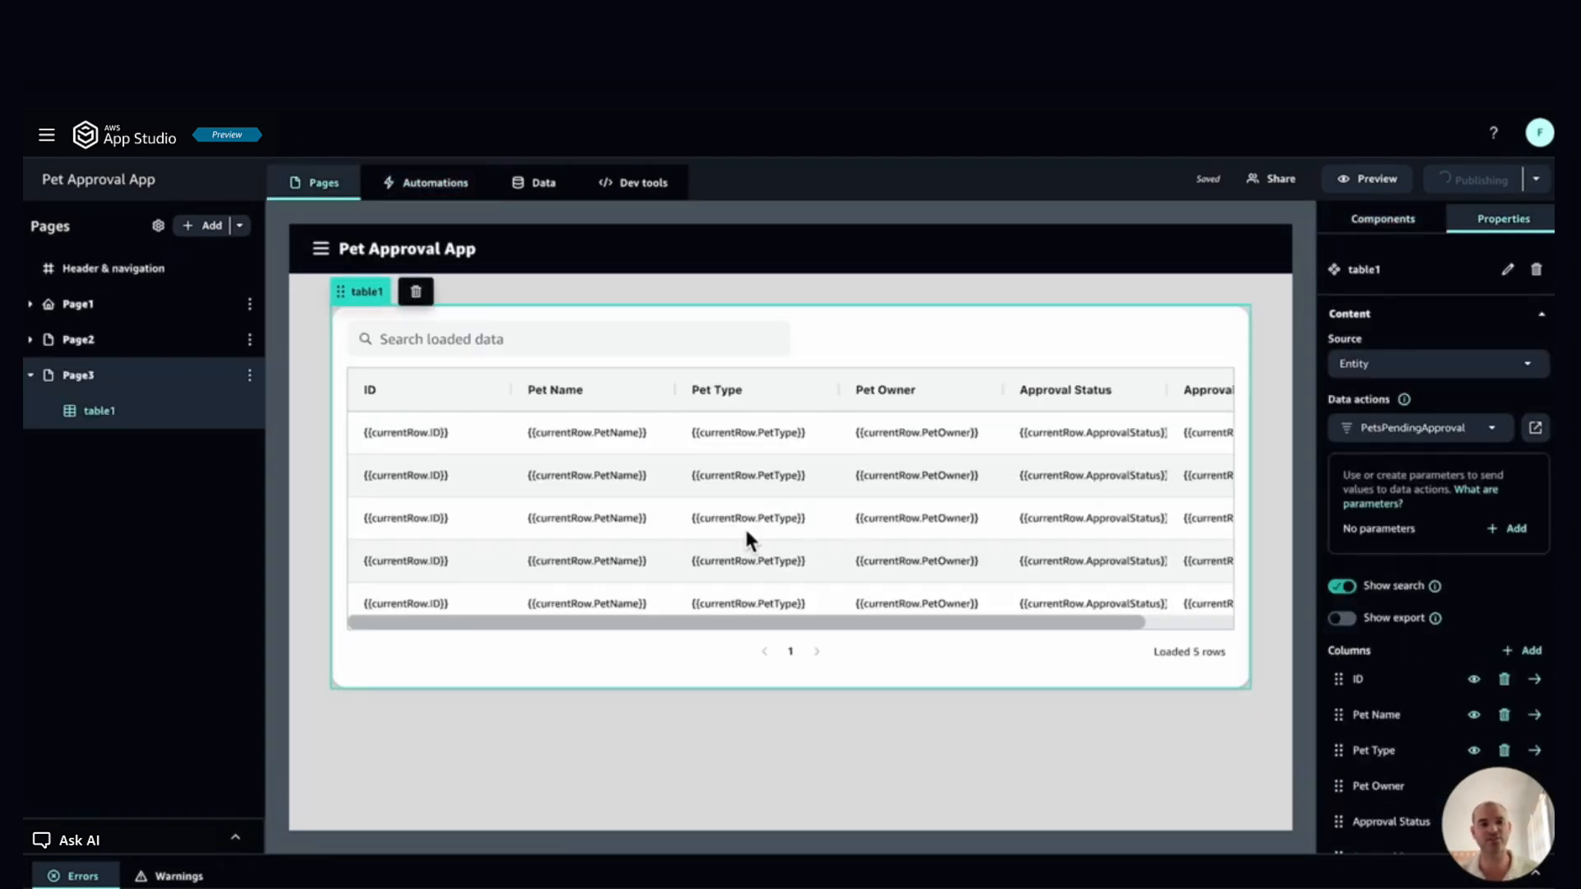
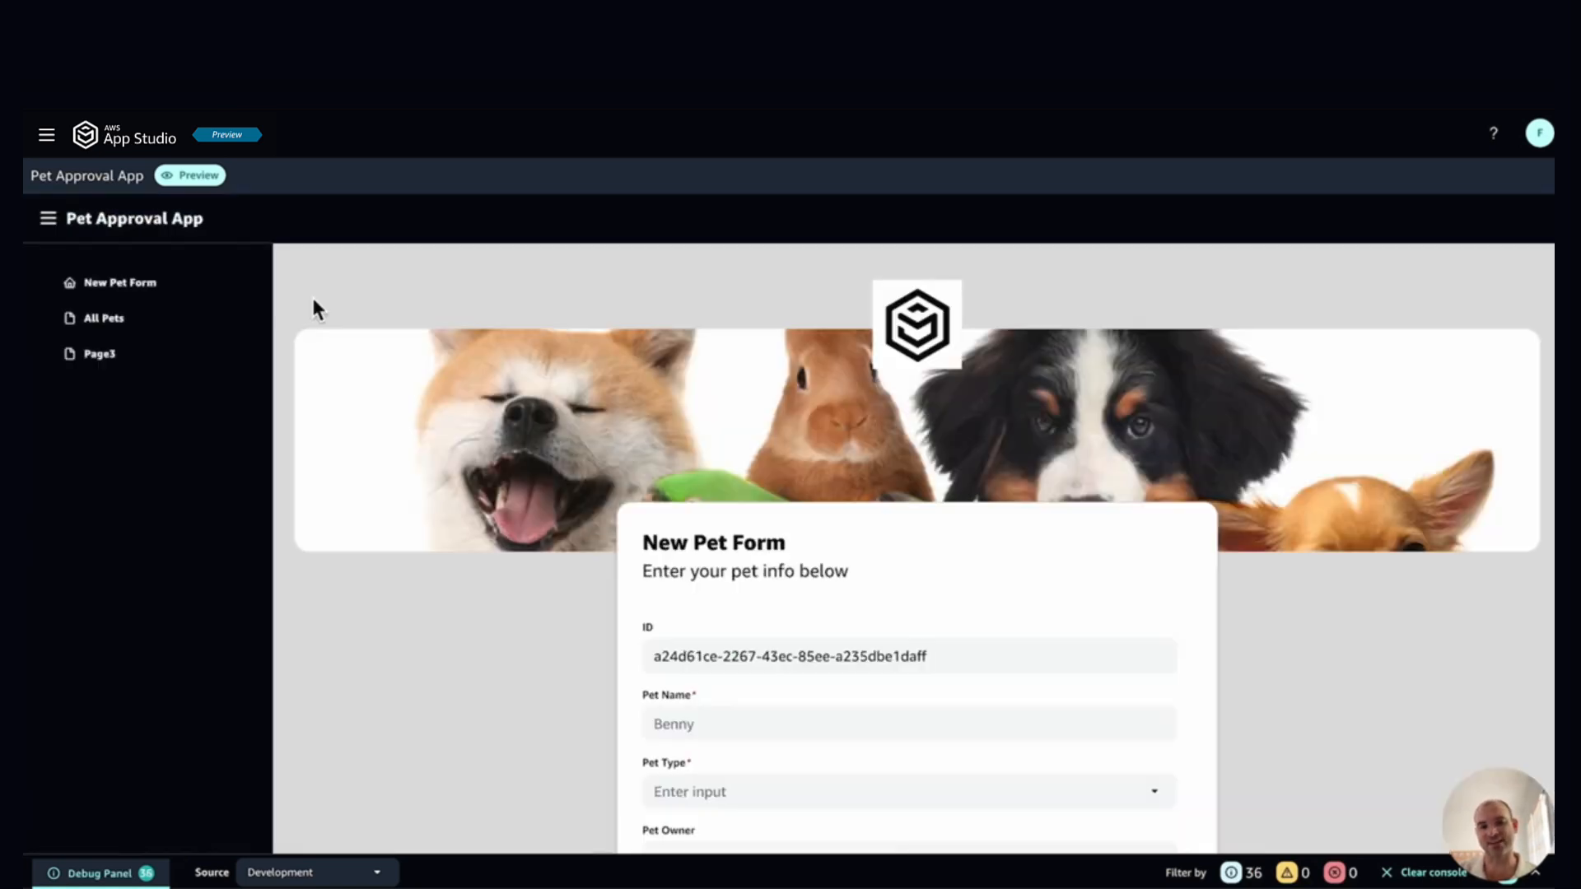
left_click(106, 360)
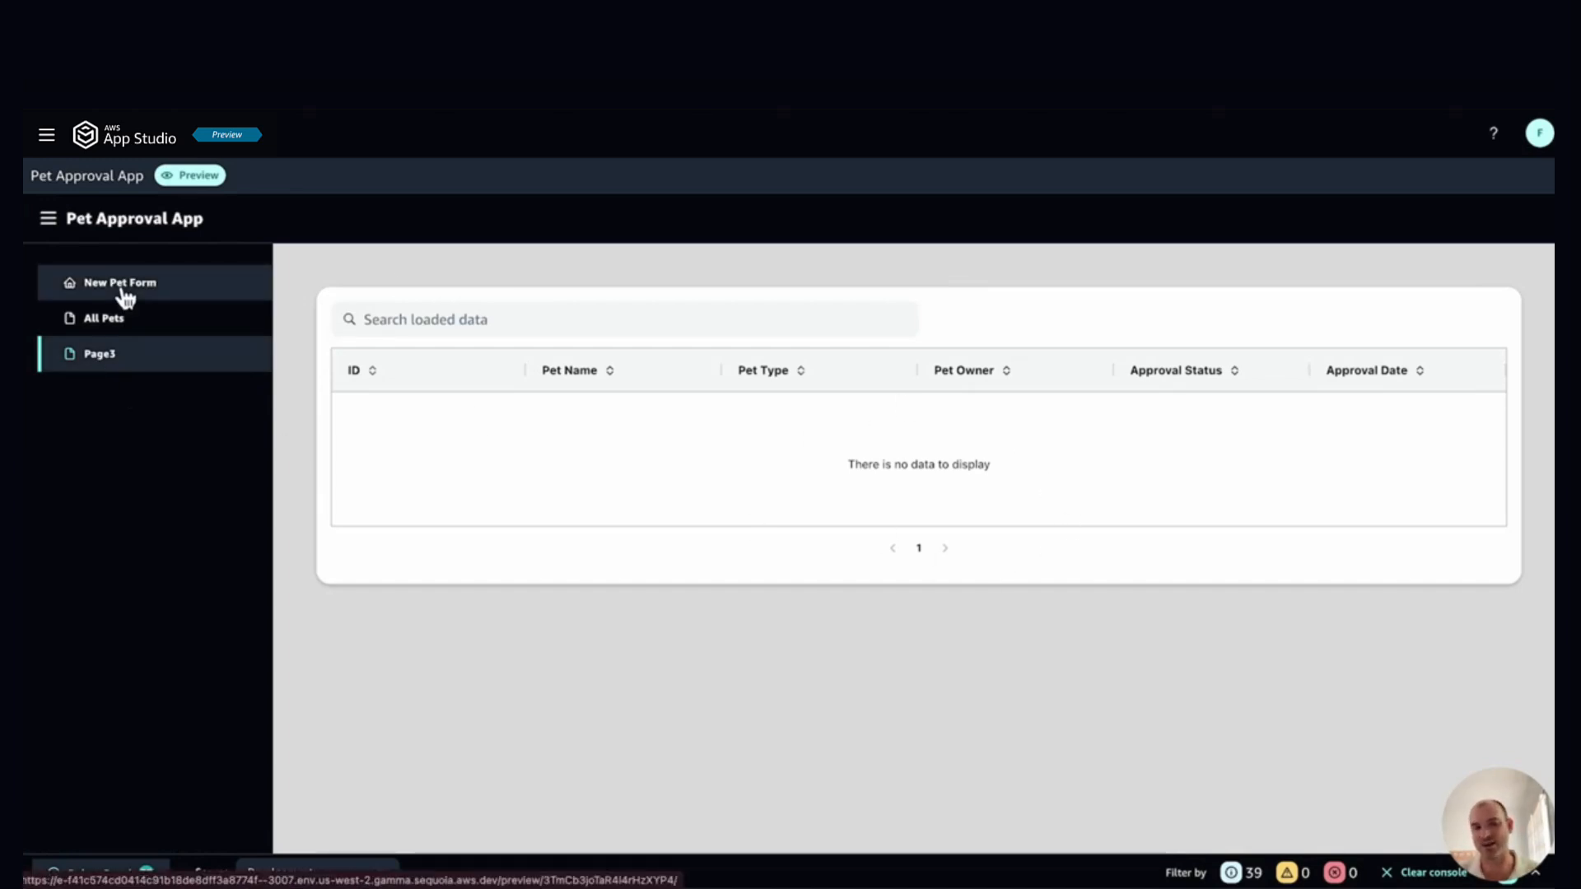
left_click(123, 284)
scroll(922, 680, "down", 2)
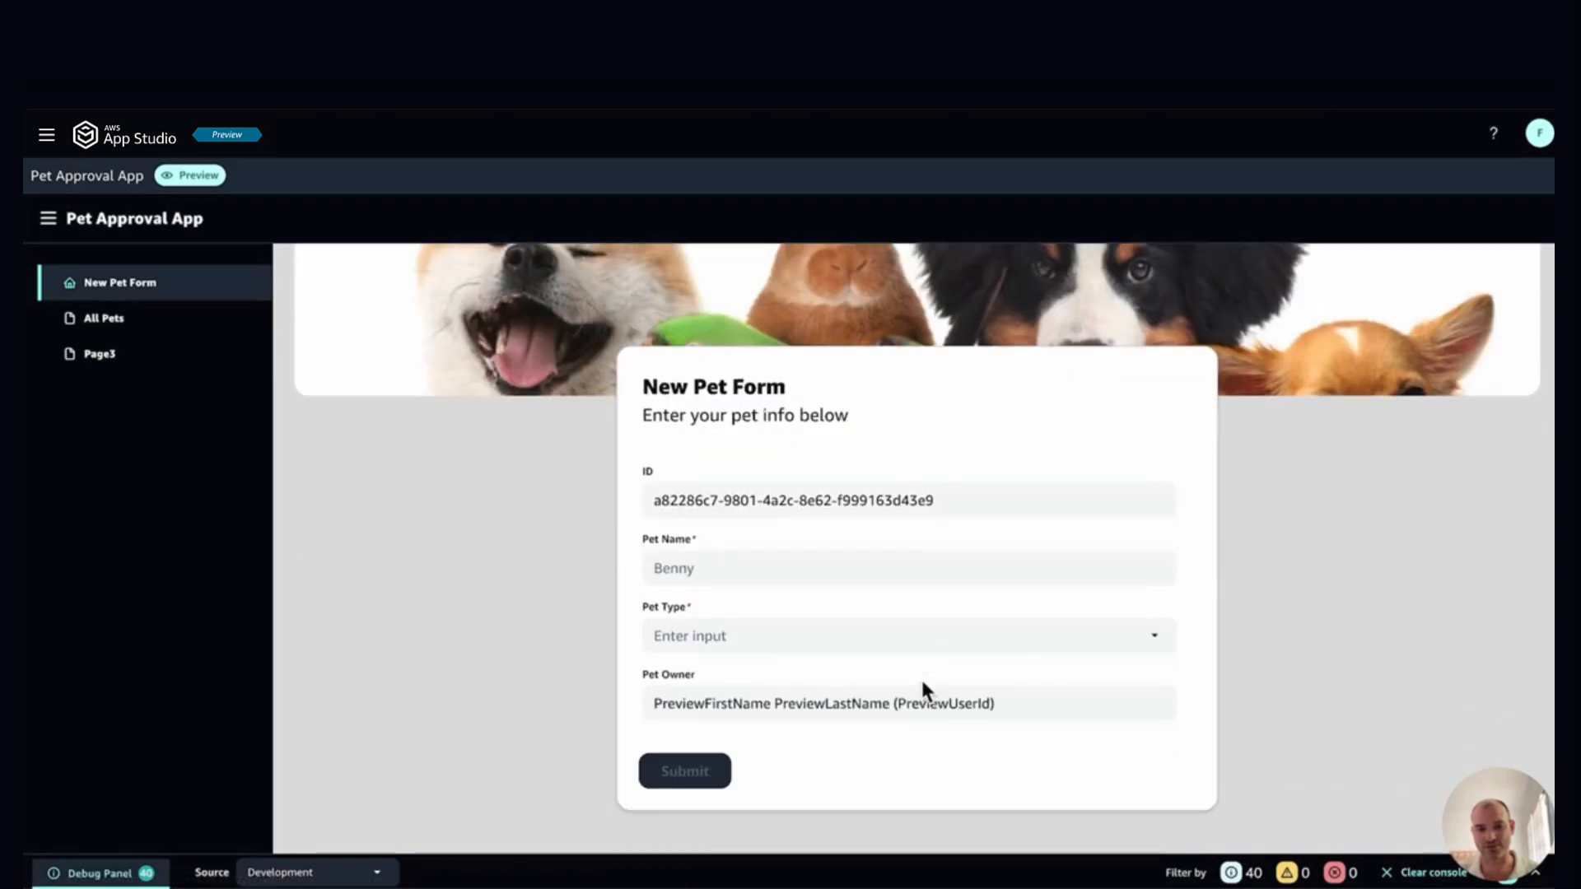
left_click(750, 568)
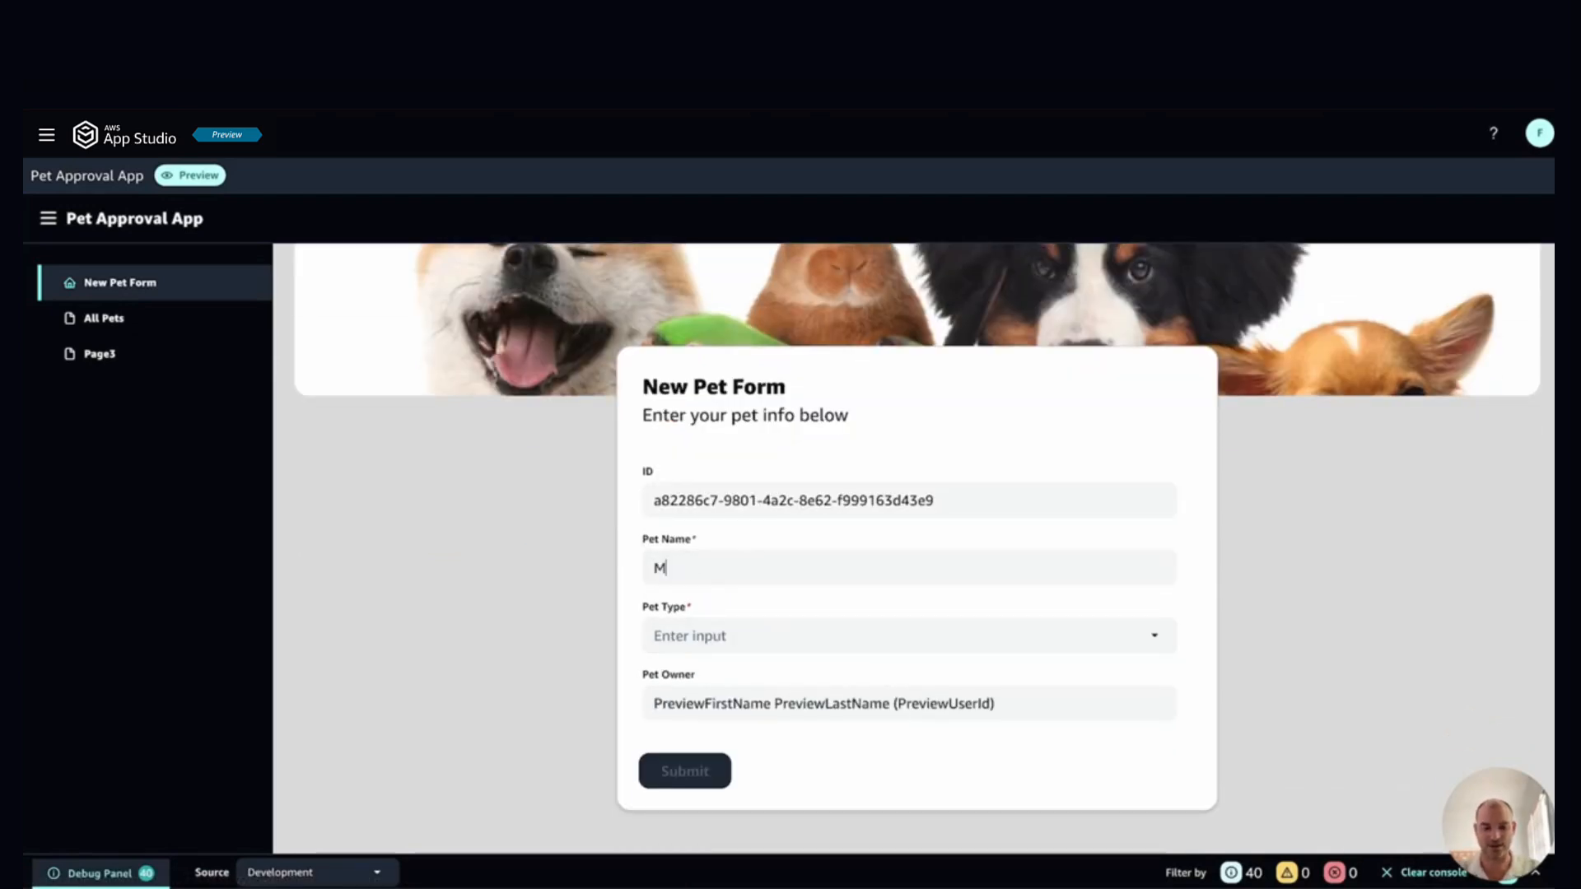
type("Noirette")
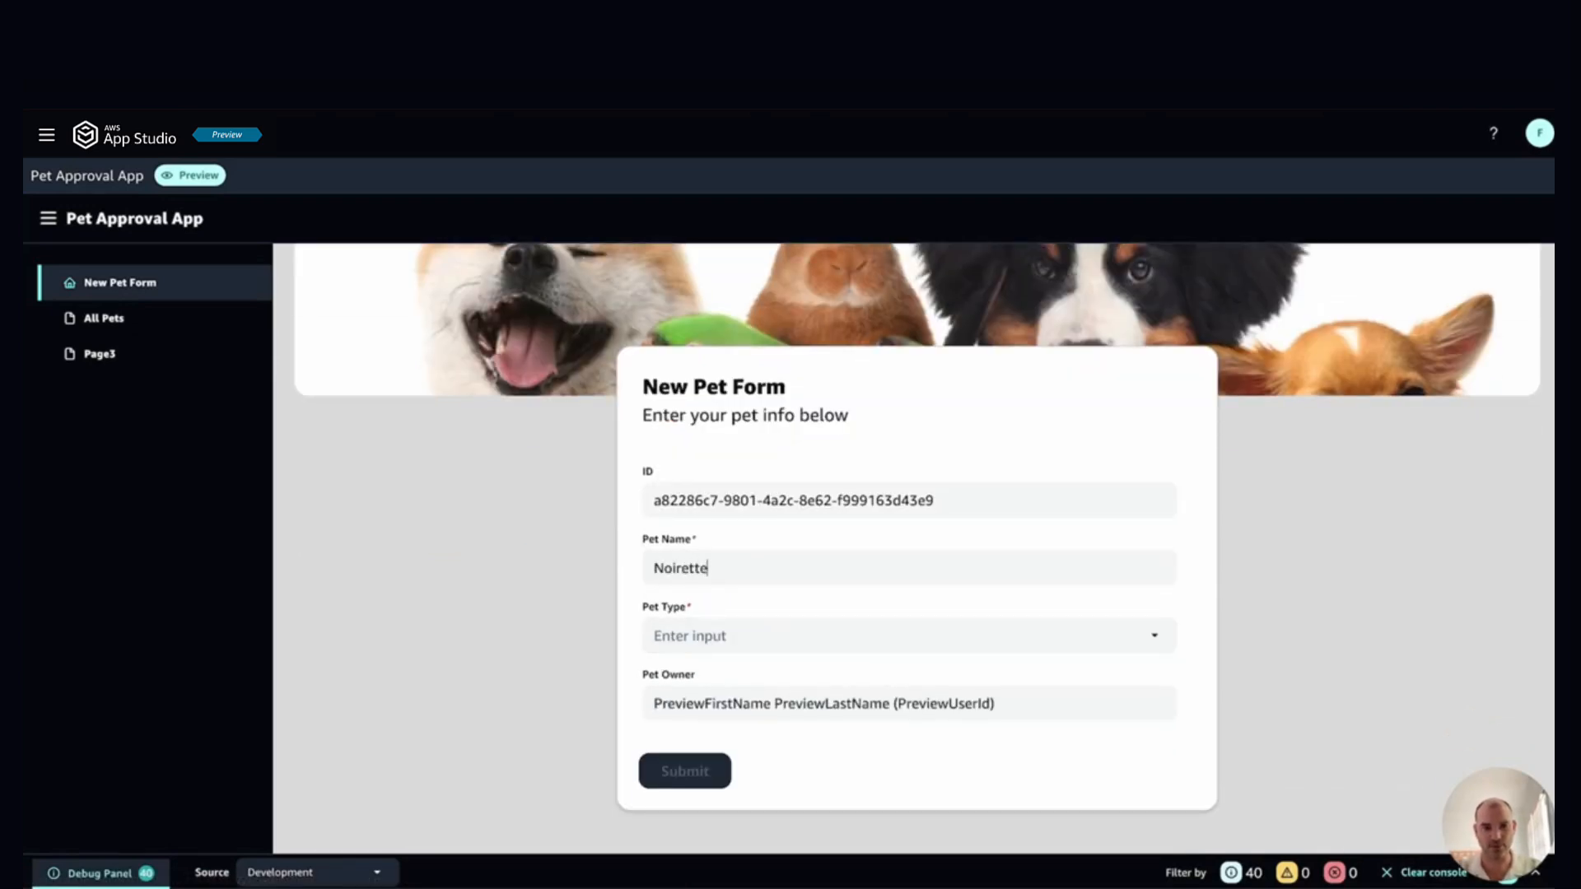
left_click(871, 640)
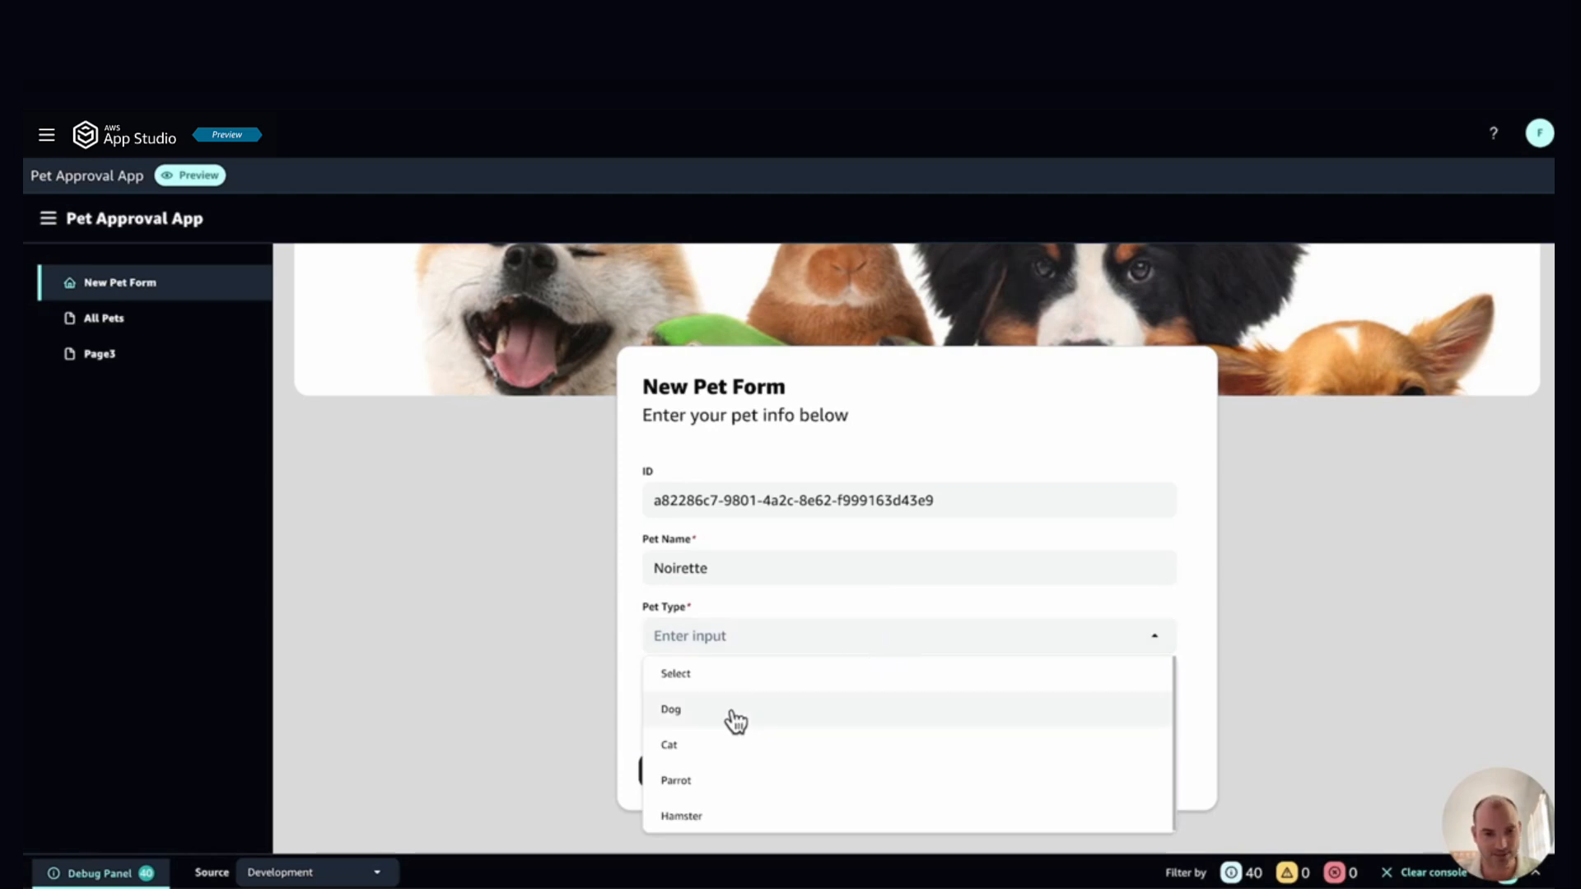
left_click(683, 745)
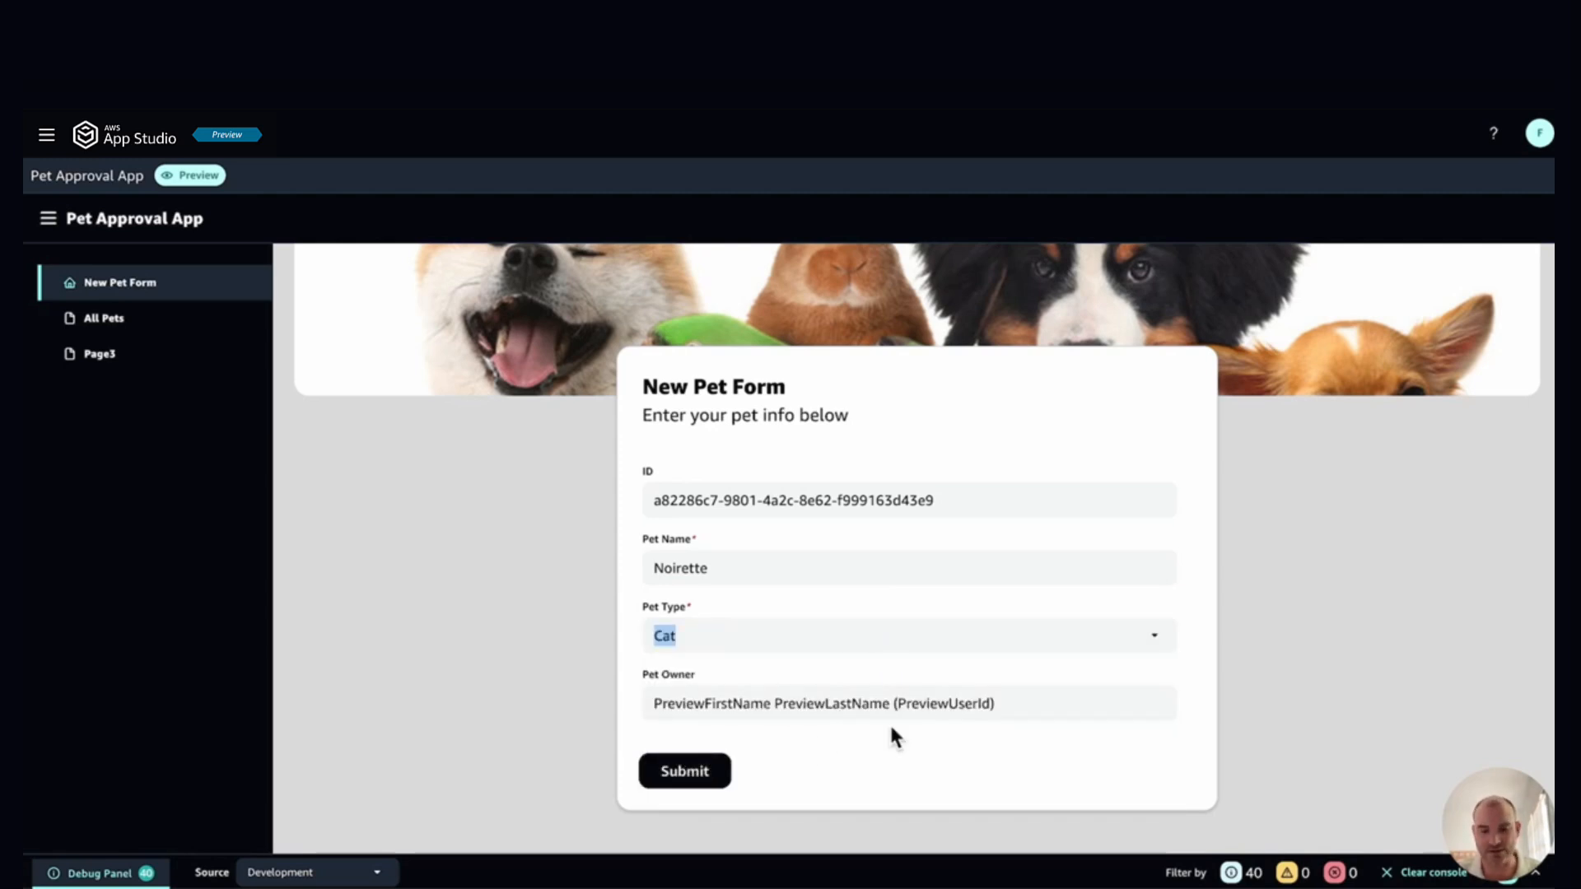
left_click(683, 778)
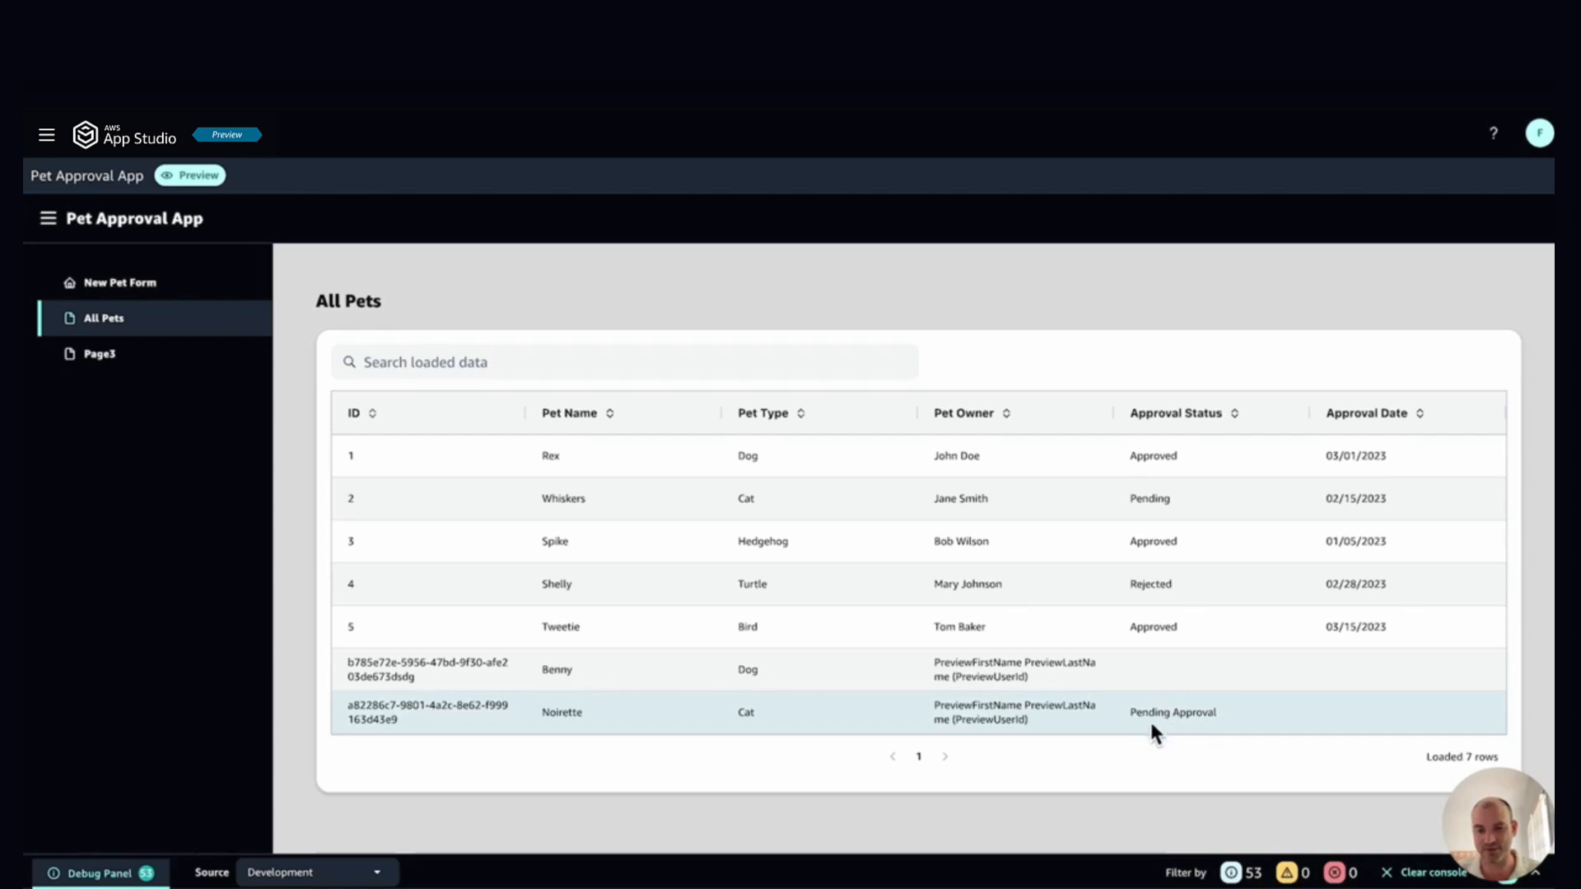
left_click(111, 363)
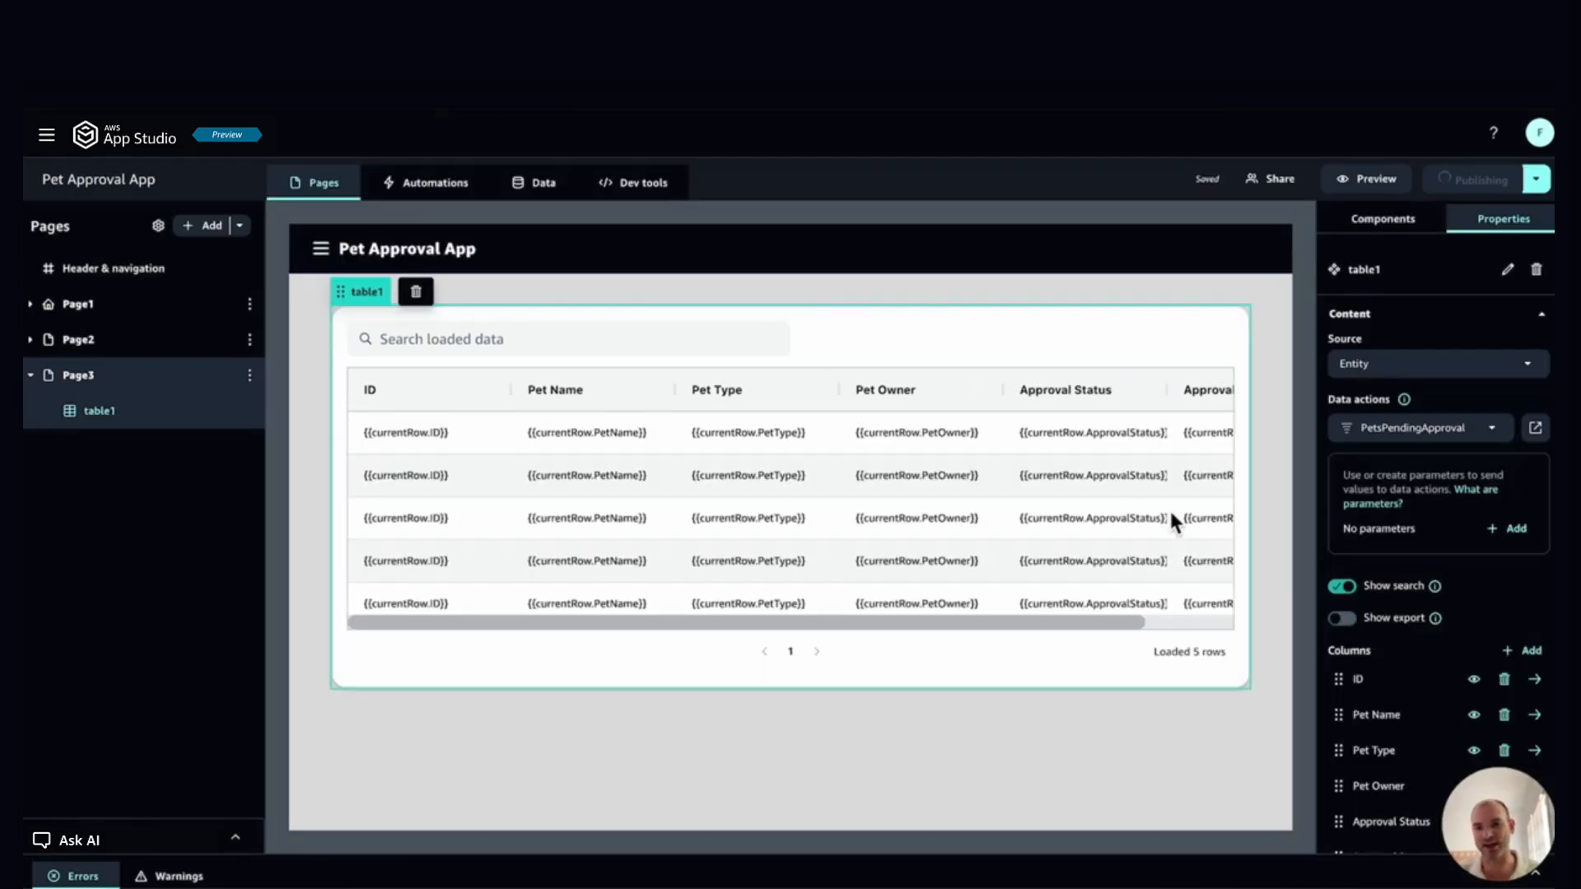
Step: Add an action to Page3's table with the action header Actions and the button label Approve
scroll(1536, 733, "down", 4)
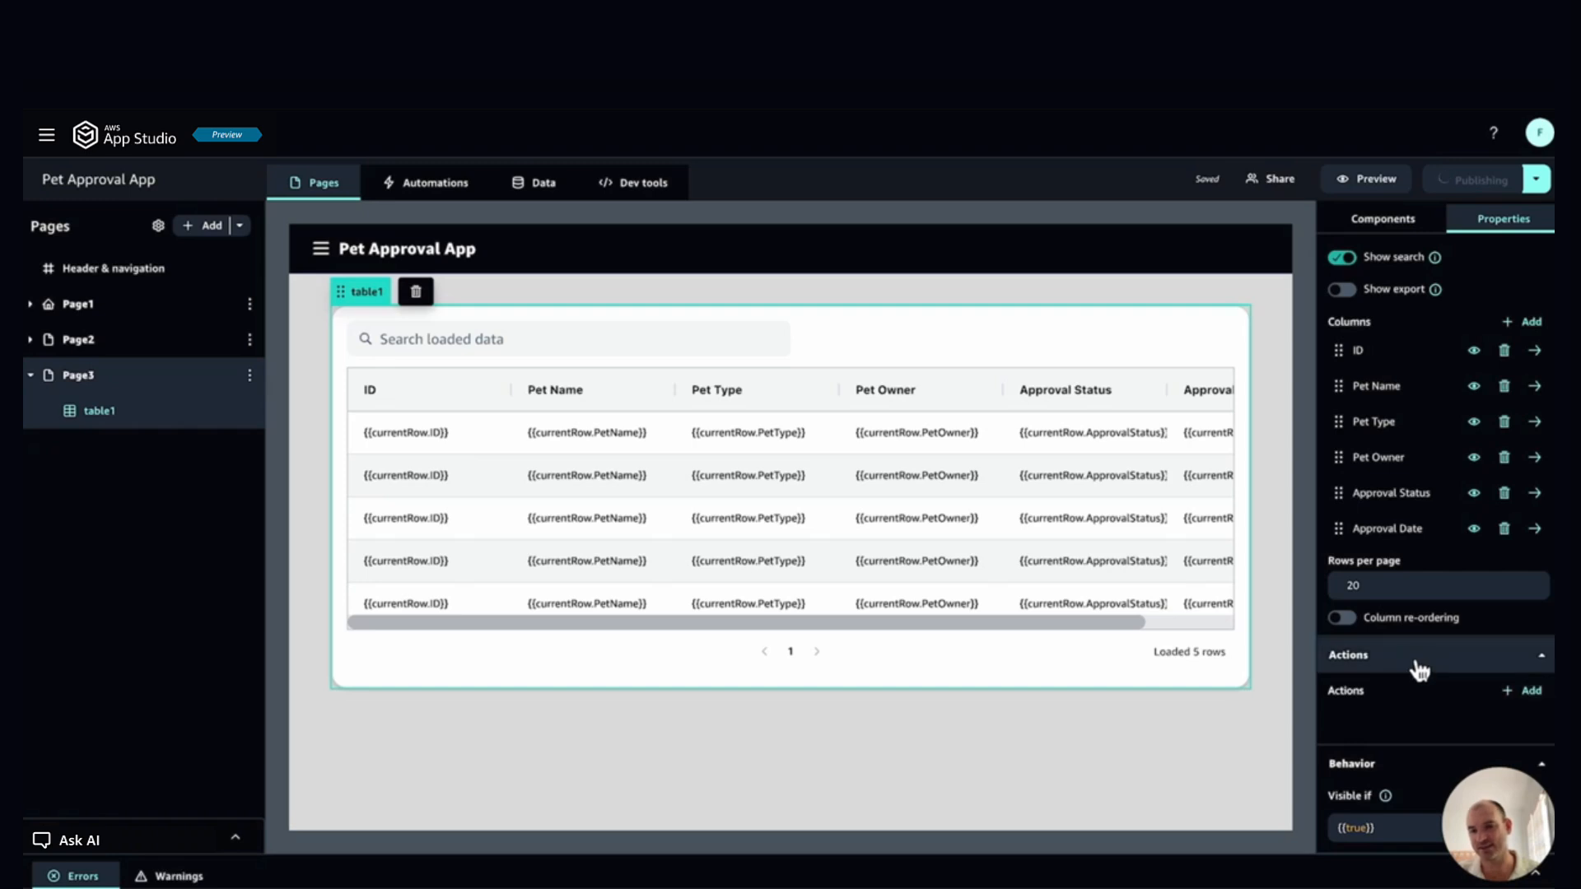
left_click(1525, 696)
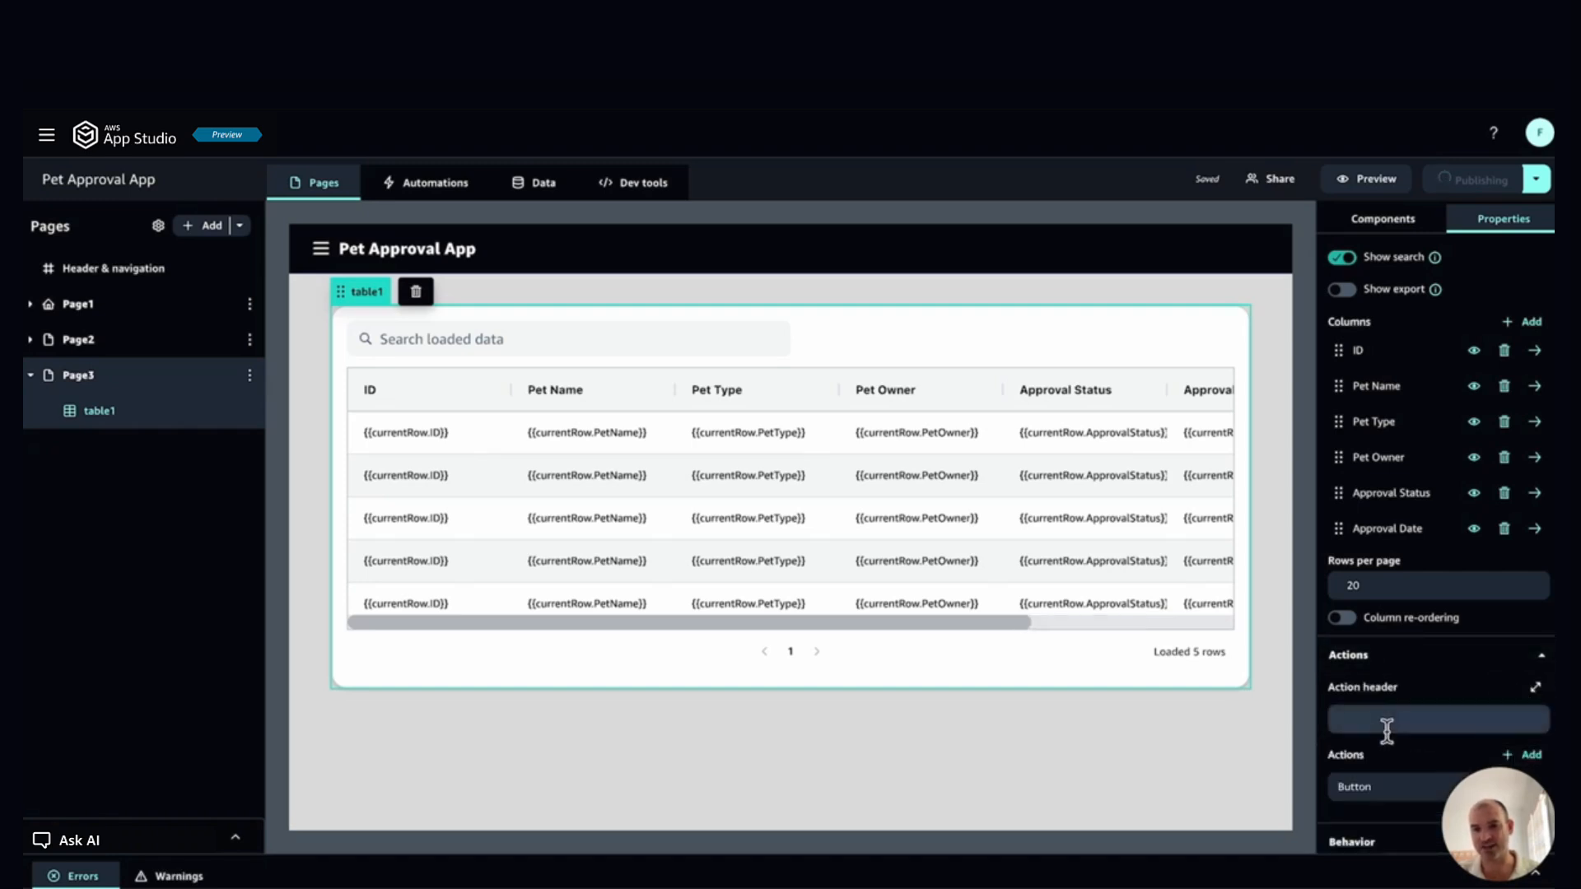
type("A")
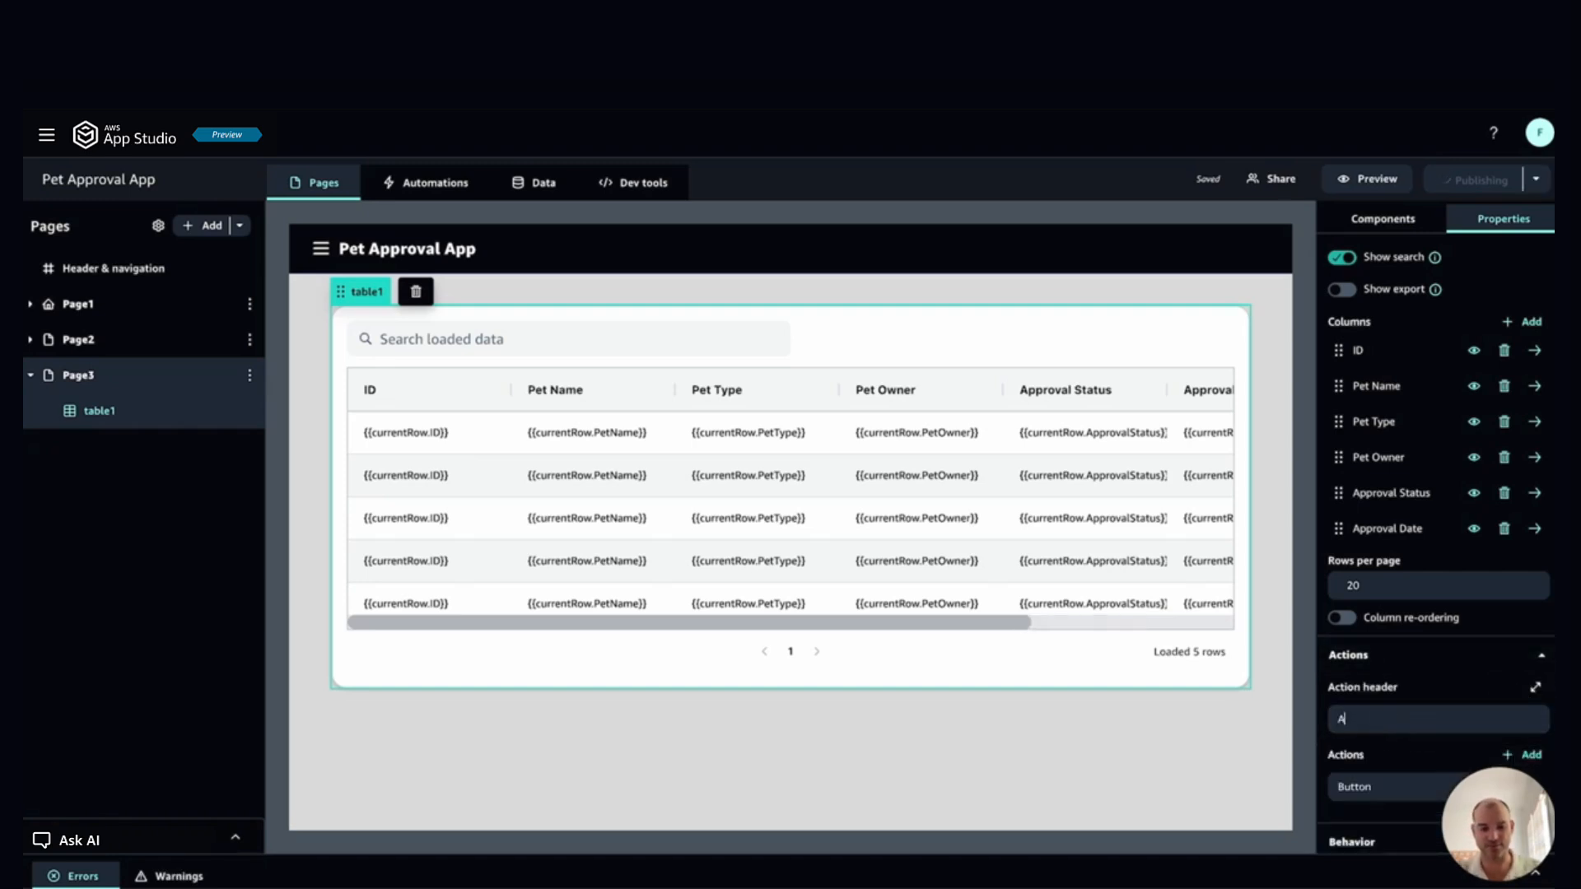
type("ctions")
left_click(1391, 788)
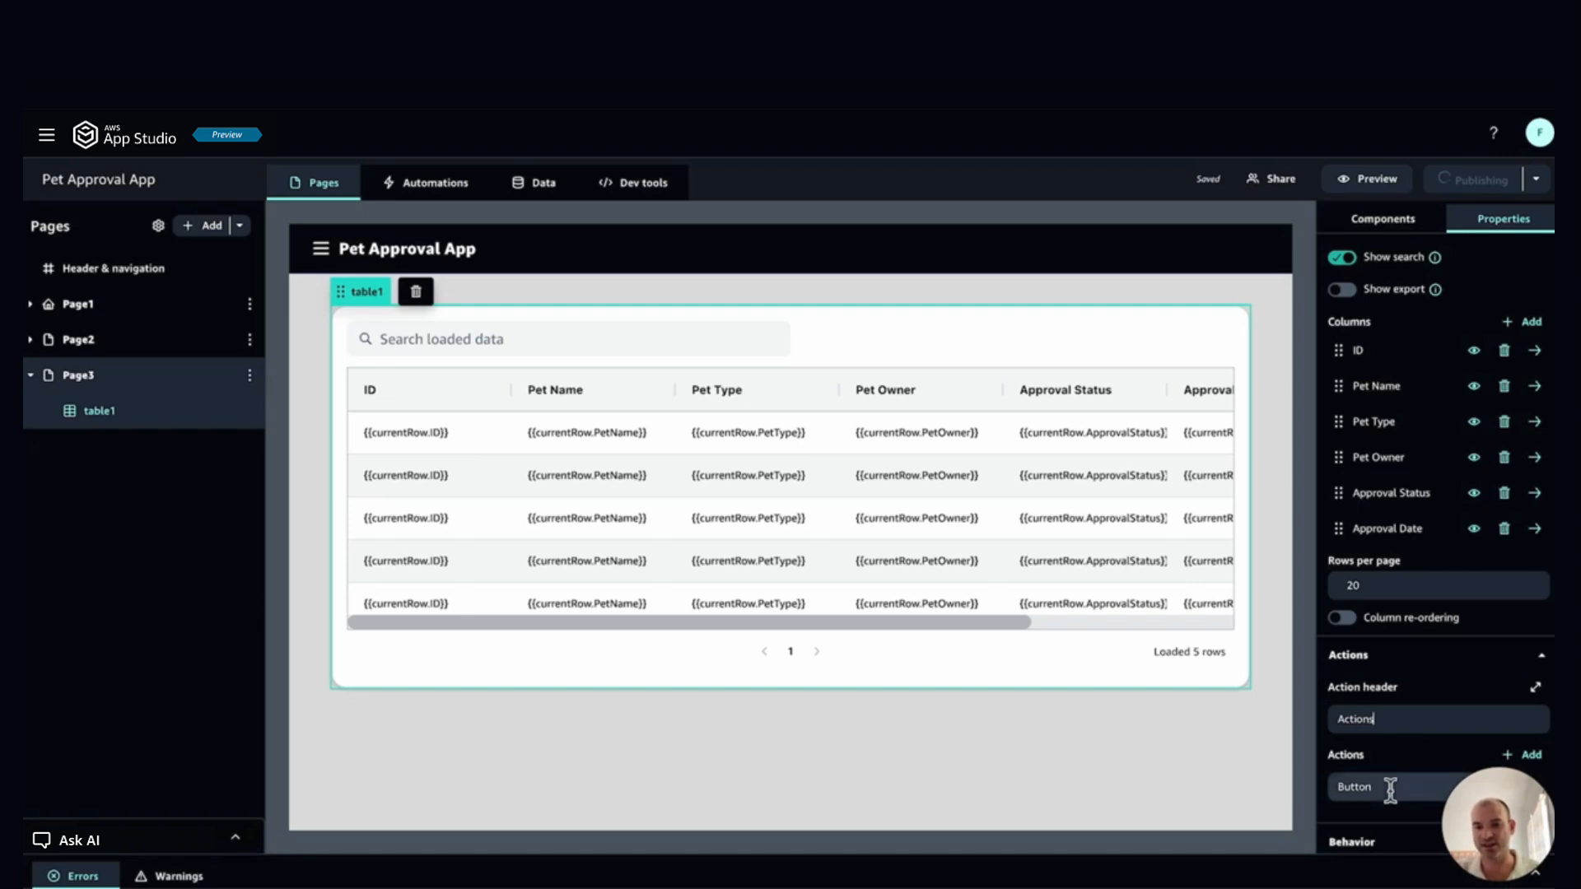
left_click_drag(1396, 791, 1324, 791)
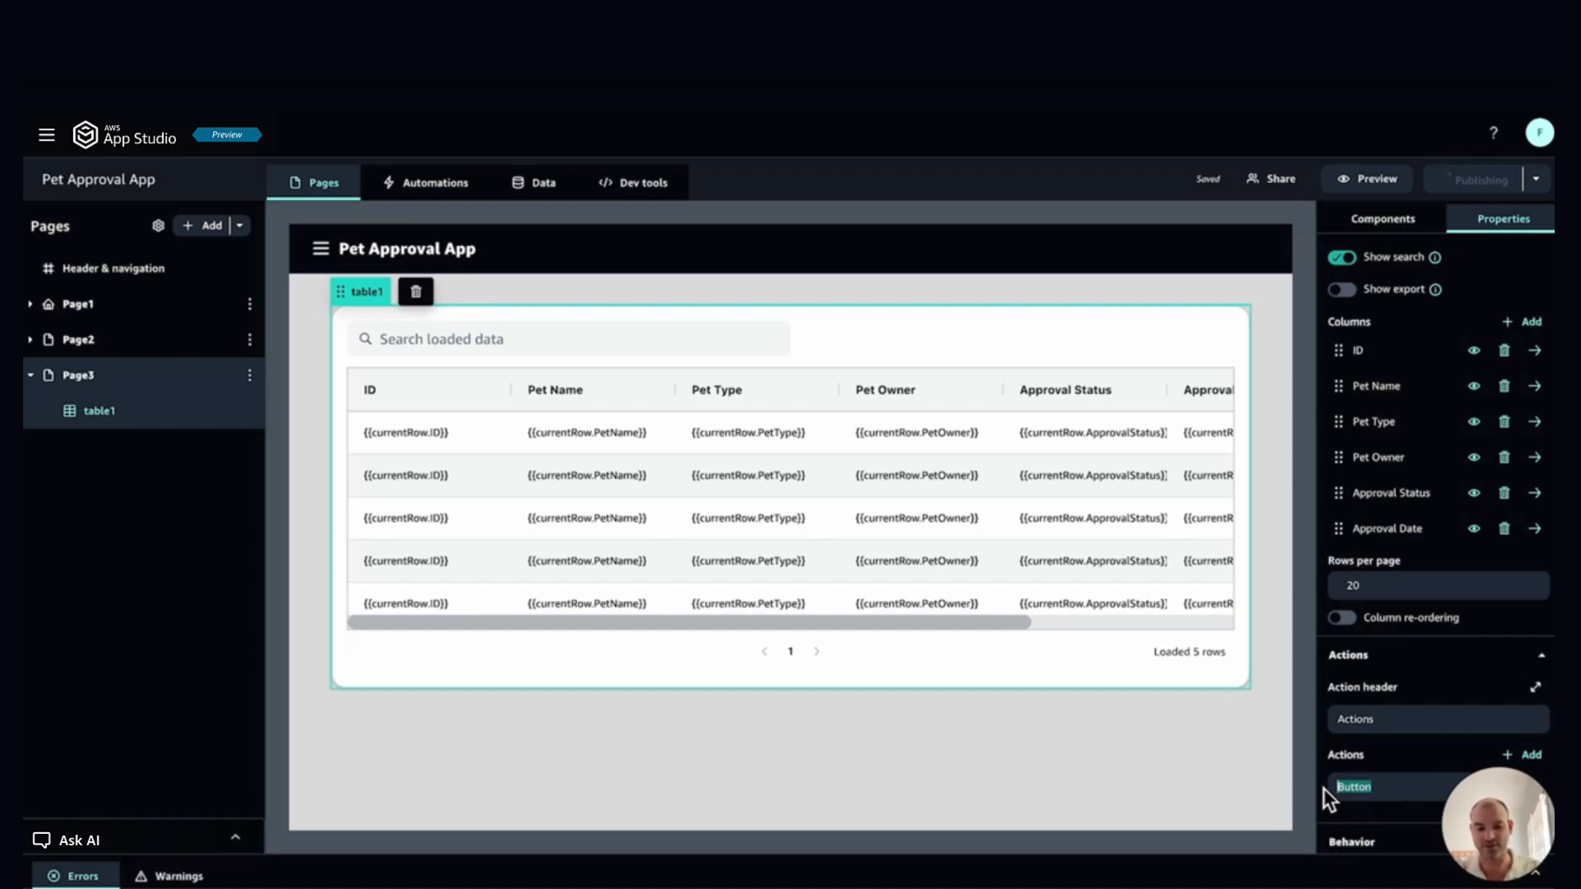
type("Appro")
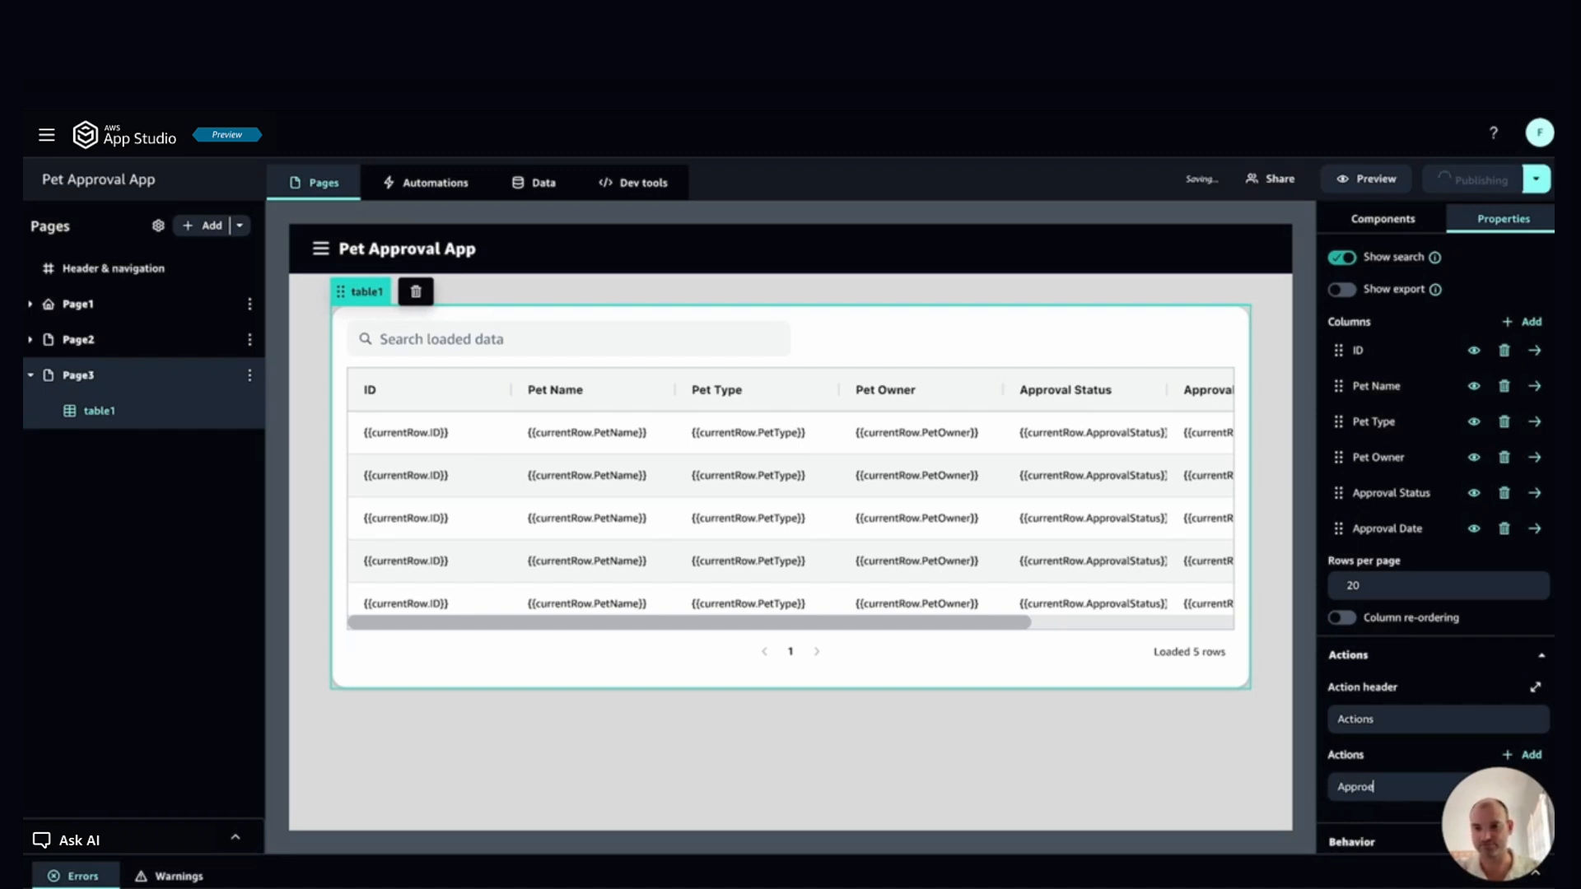
type("ve")
Step: Give the table's Approve button two on-click actions: Invoke Automation followed by Run component action
scroll(1383, 733, "down", 2)
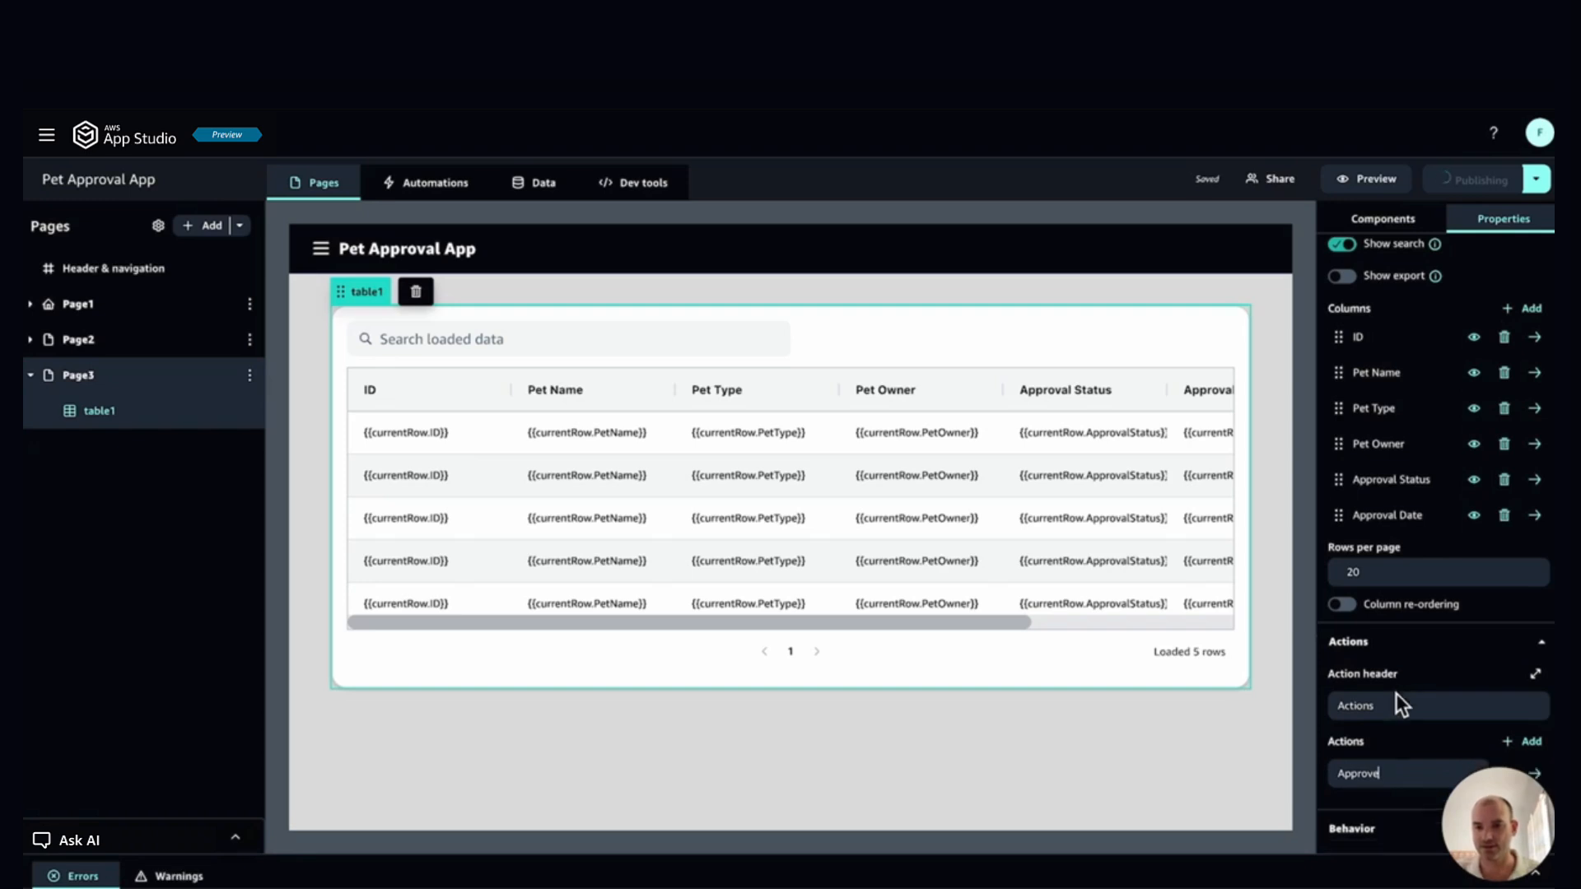
left_click(1536, 710)
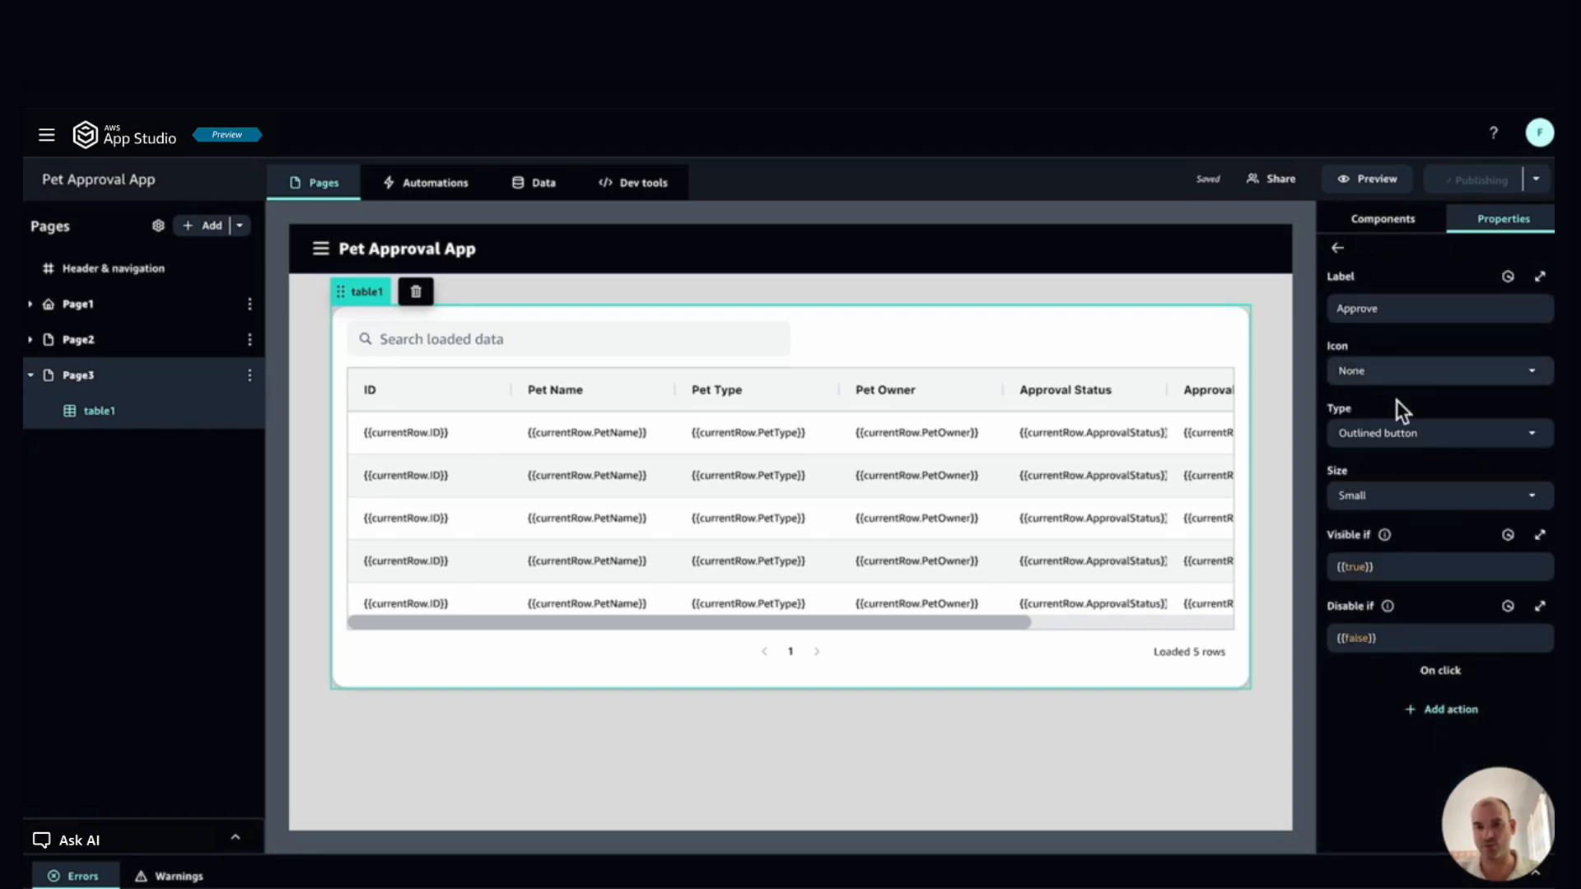
left_click(1457, 727)
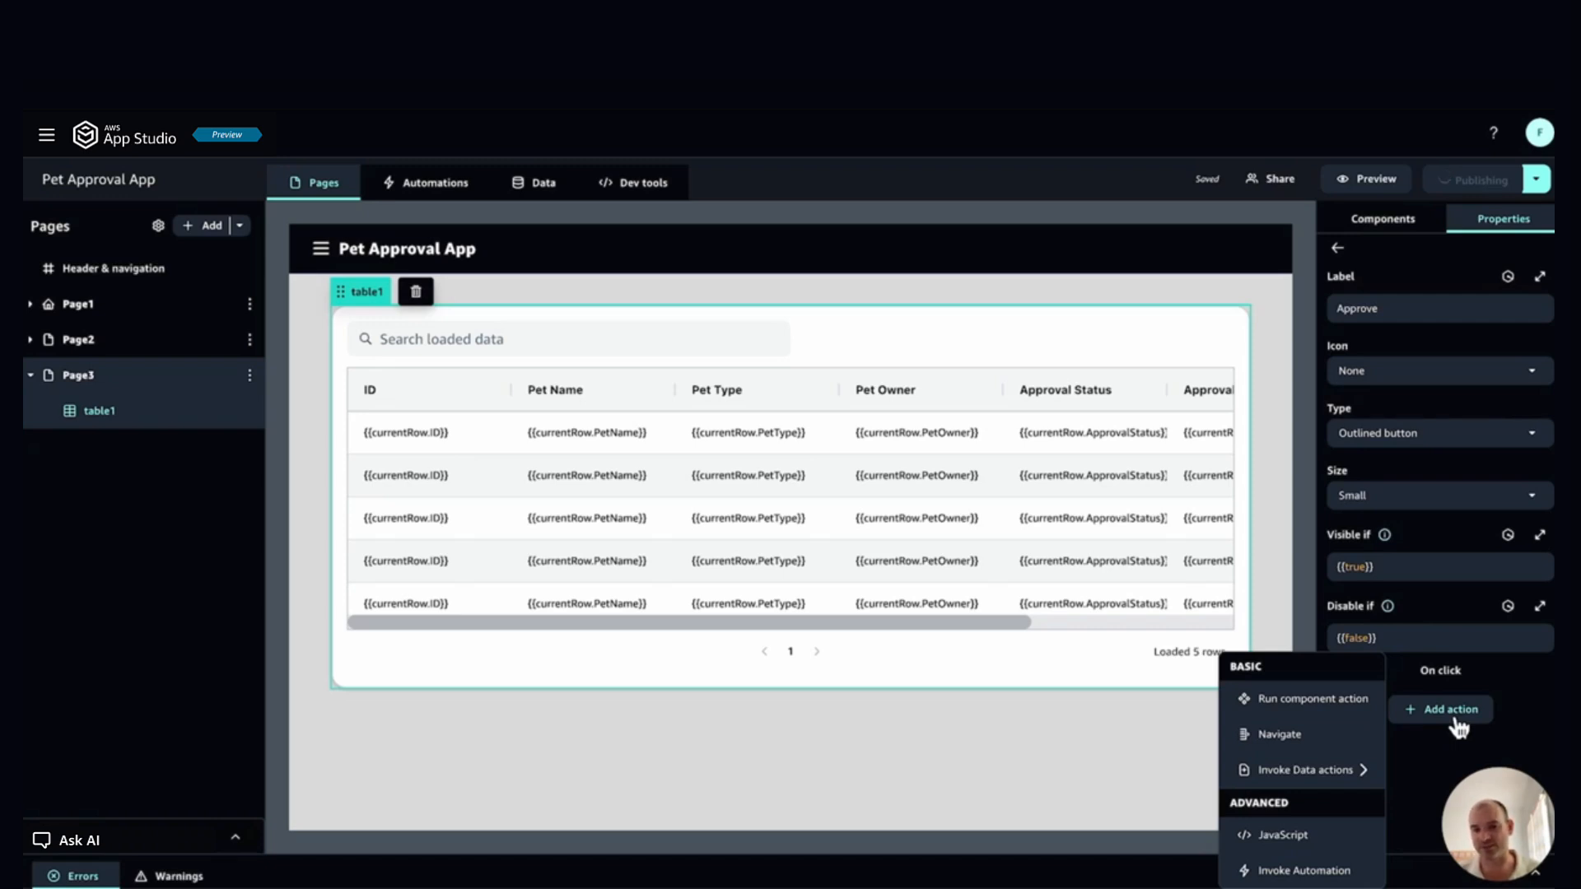
left_click(1317, 875)
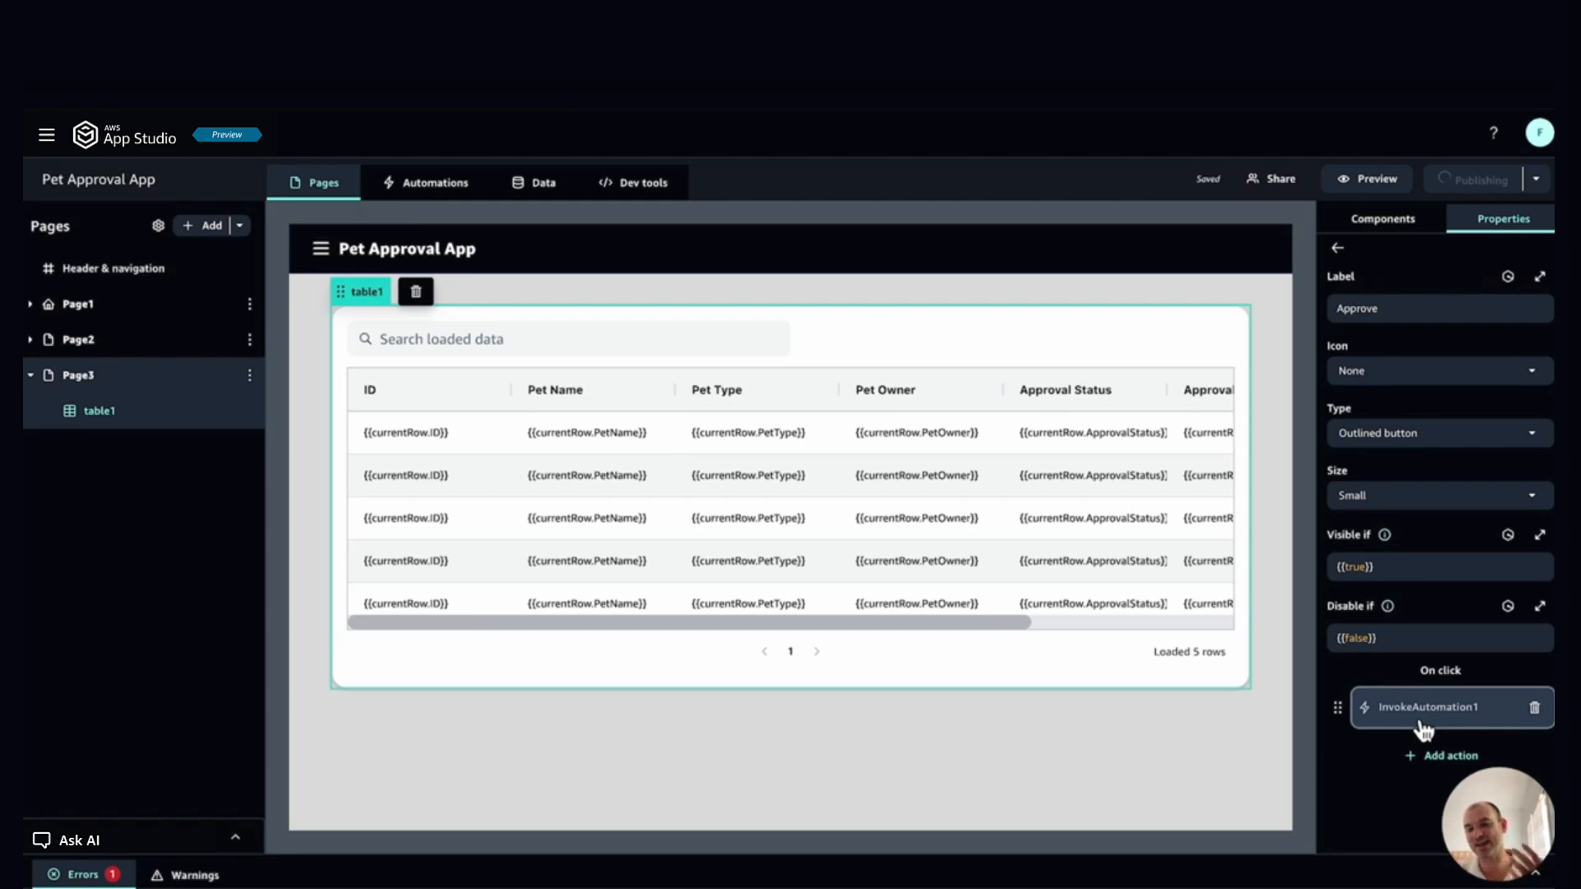
left_click(1441, 767)
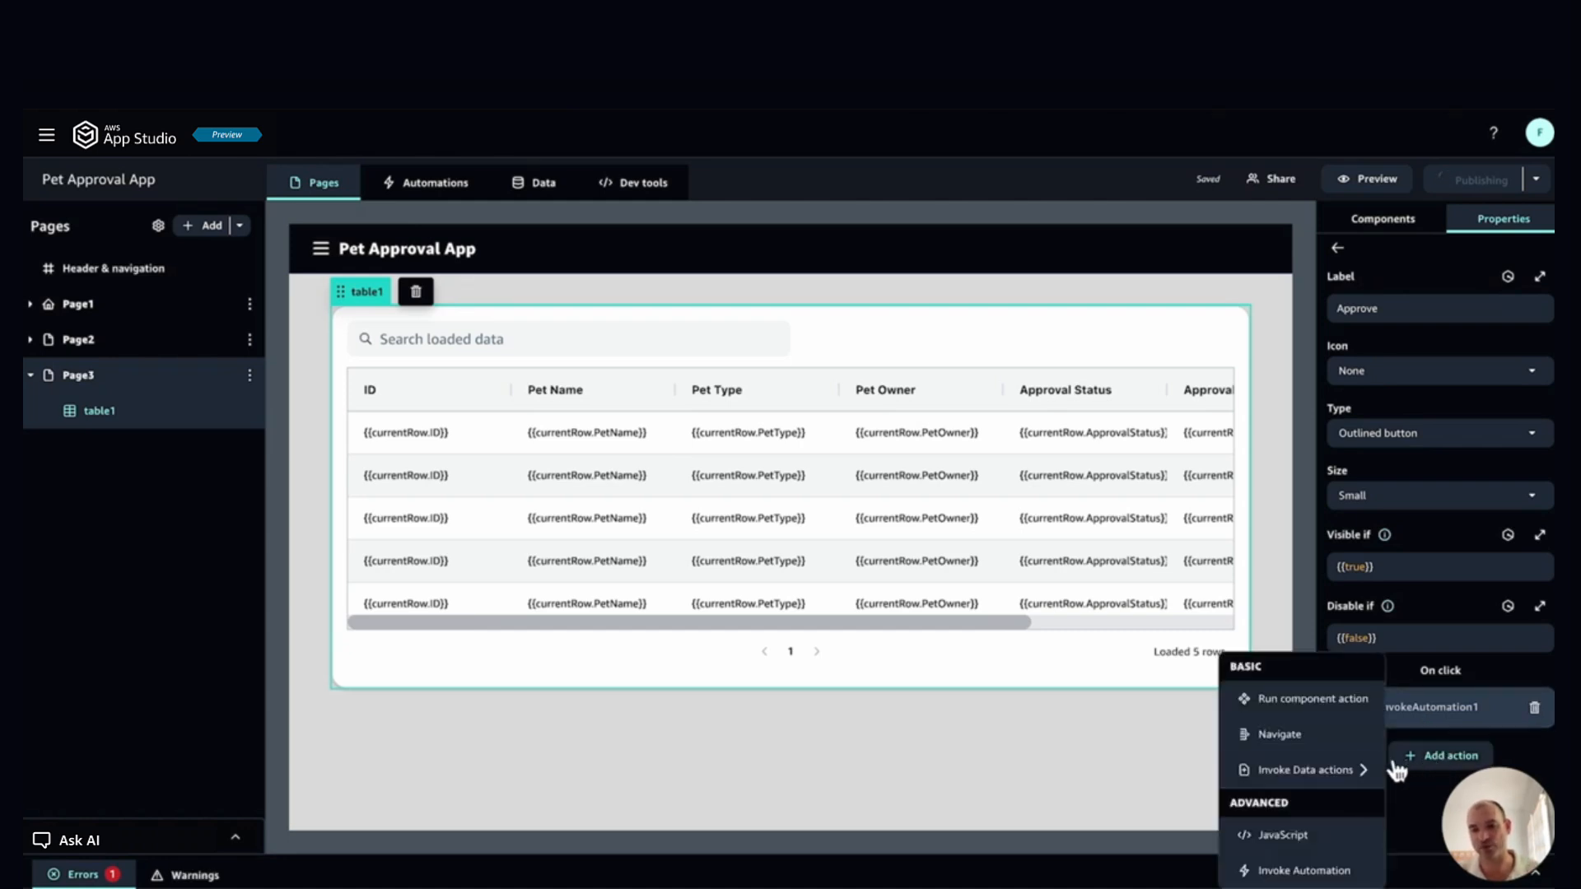
left_click(1349, 723)
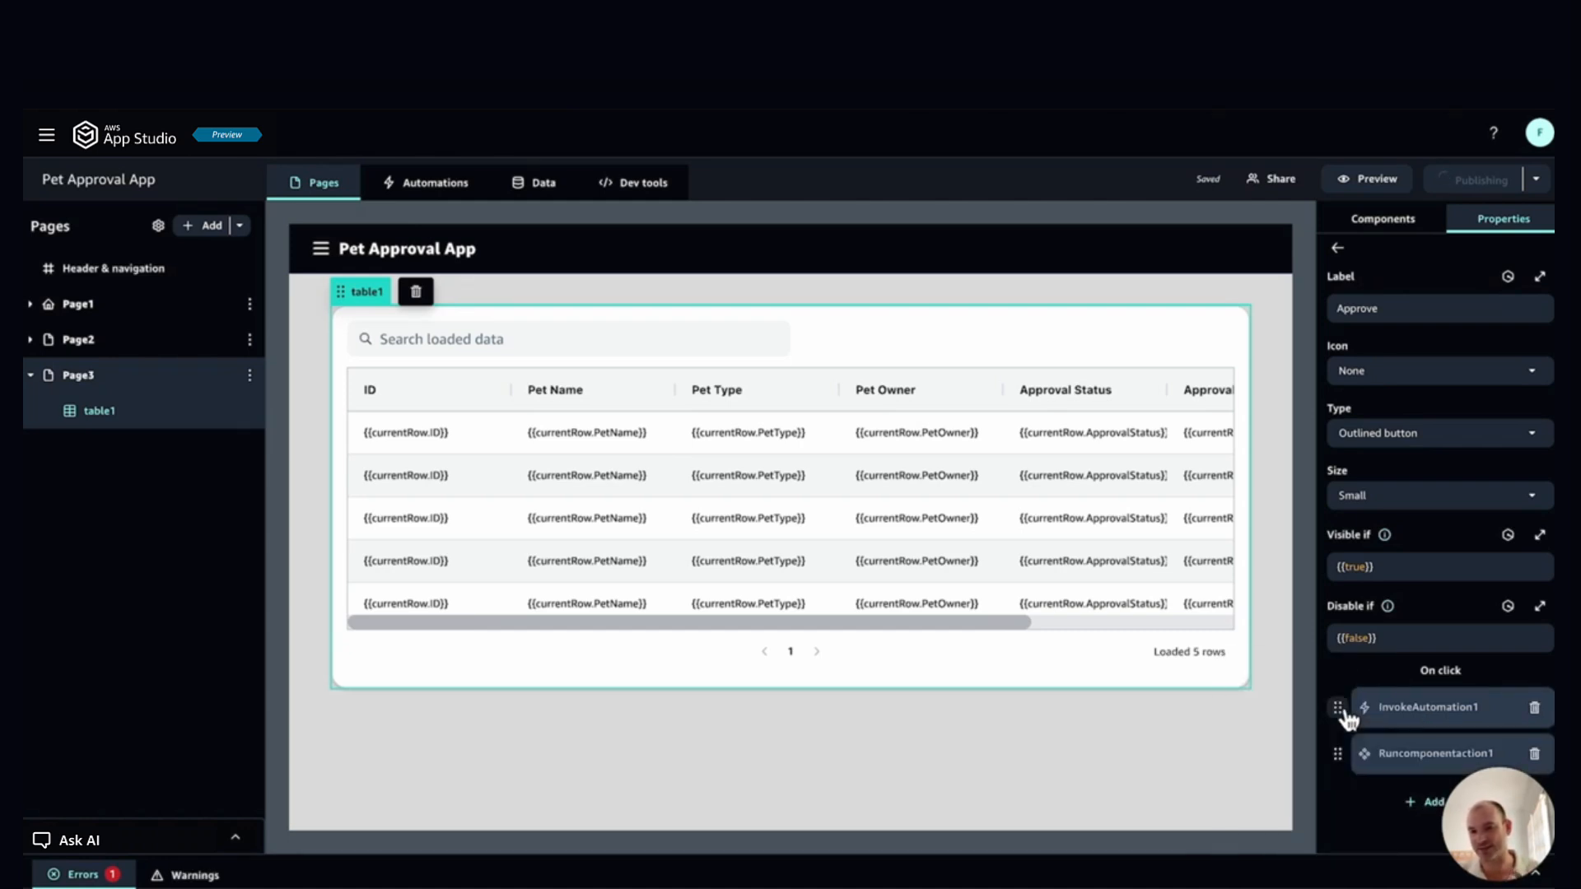
Step: Set the Approve button's Run component action to refresh the data source of table1
left_click(1432, 754)
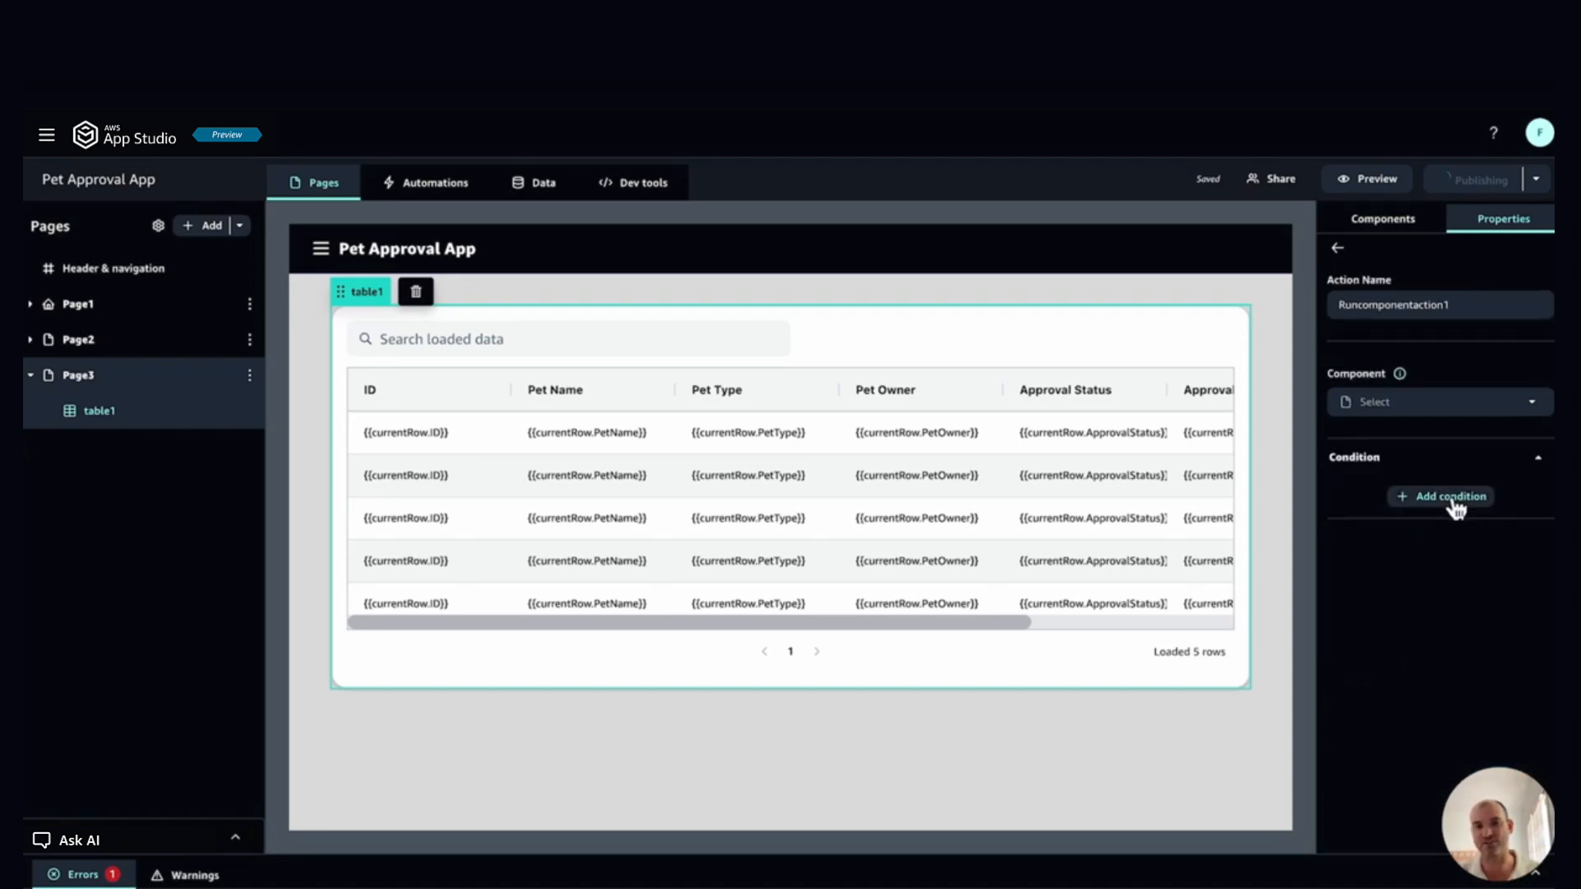
left_click(1417, 403)
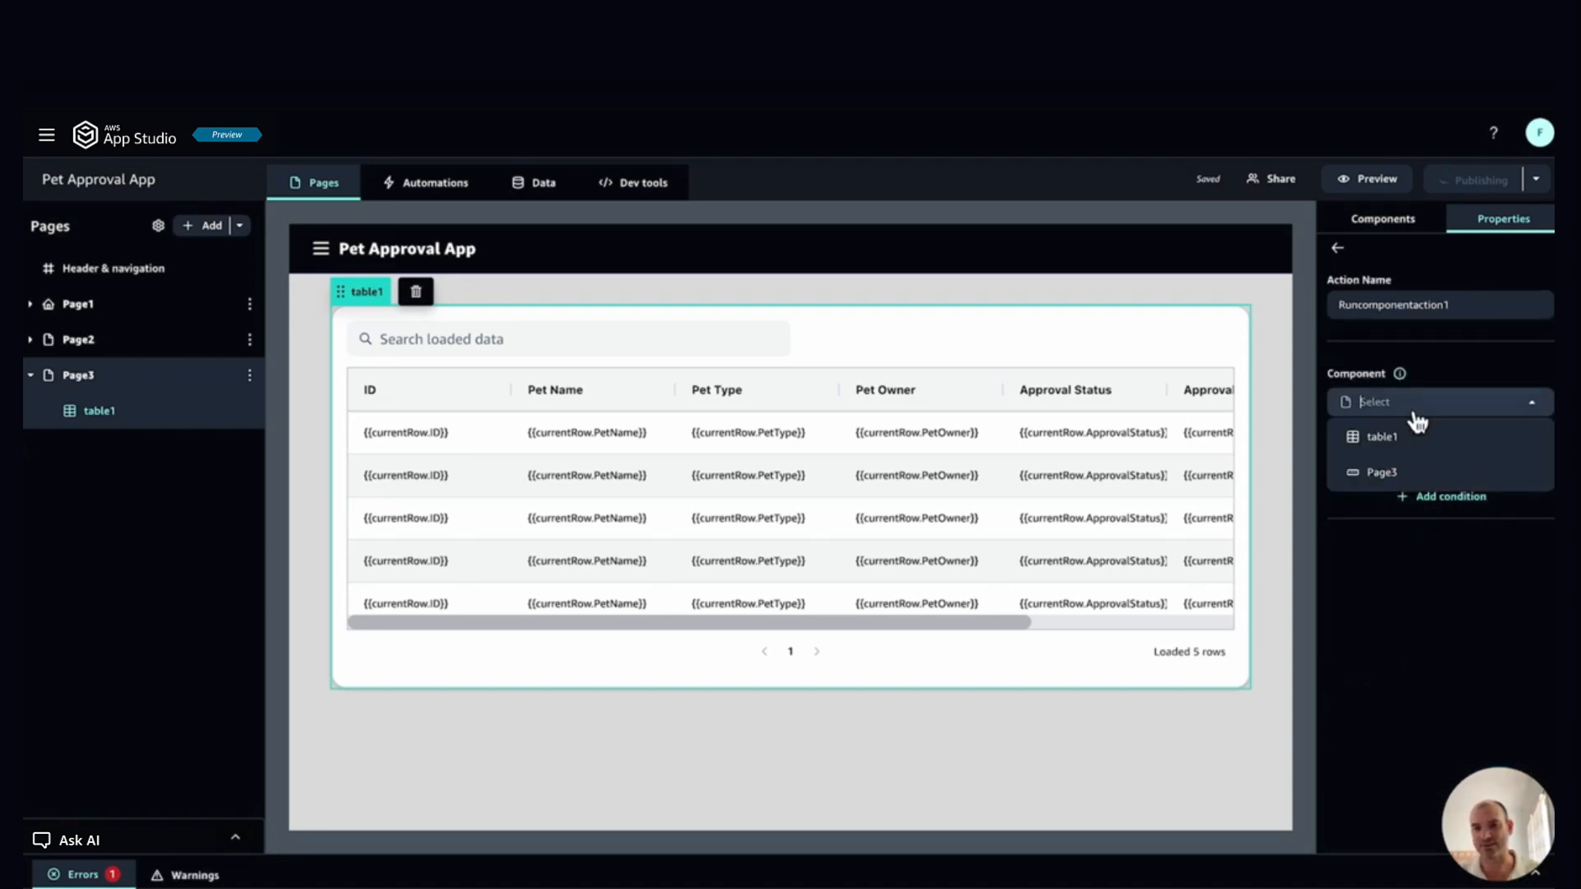
left_click(1409, 436)
left_click(1423, 467)
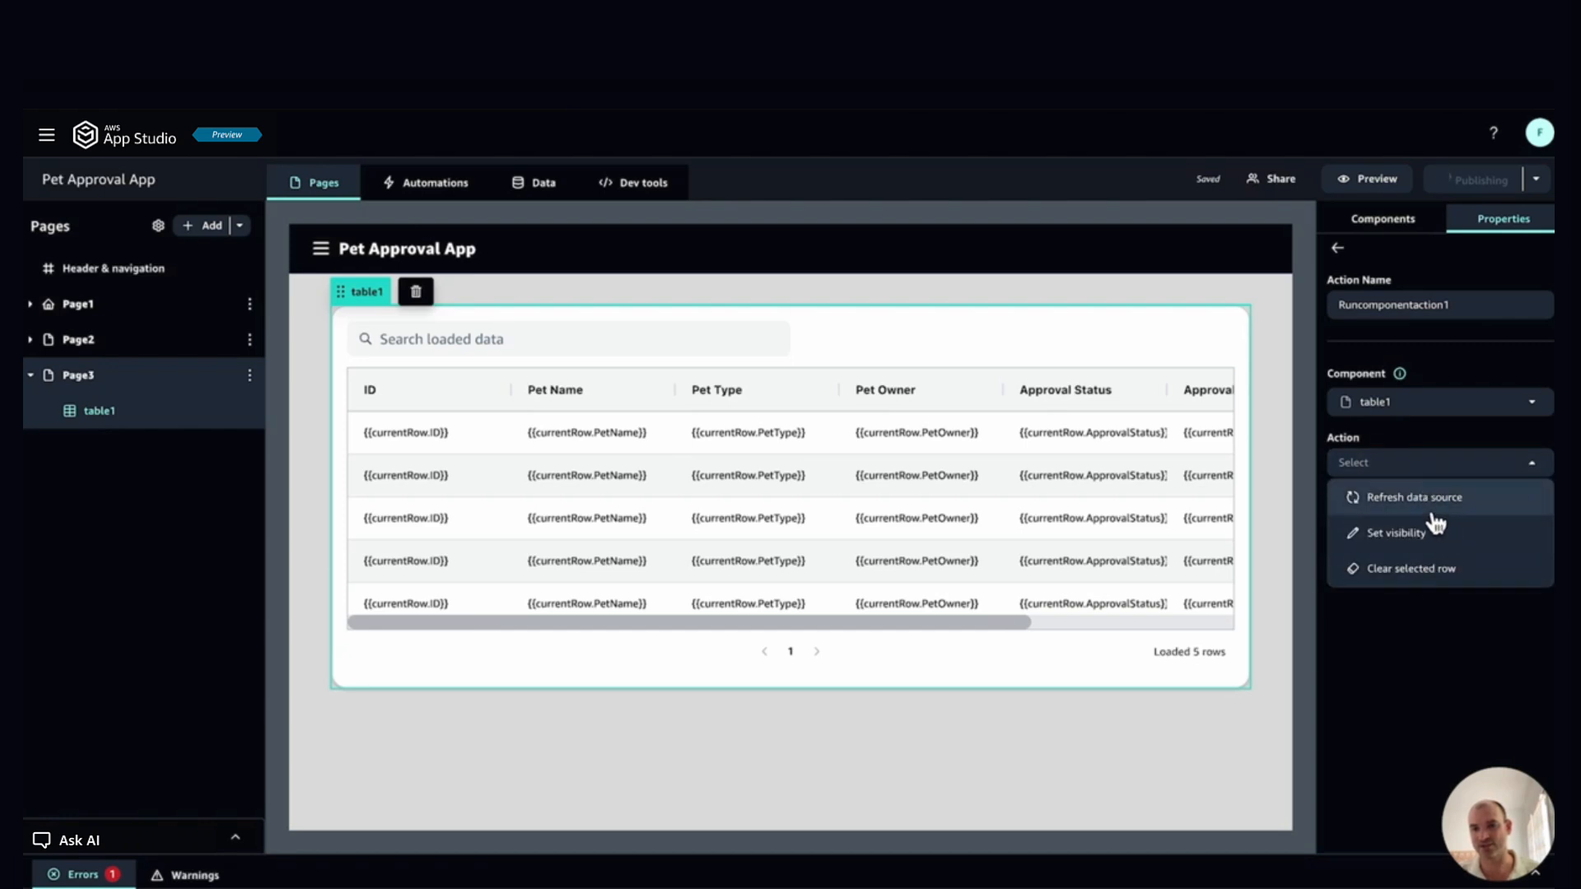
left_click(1437, 504)
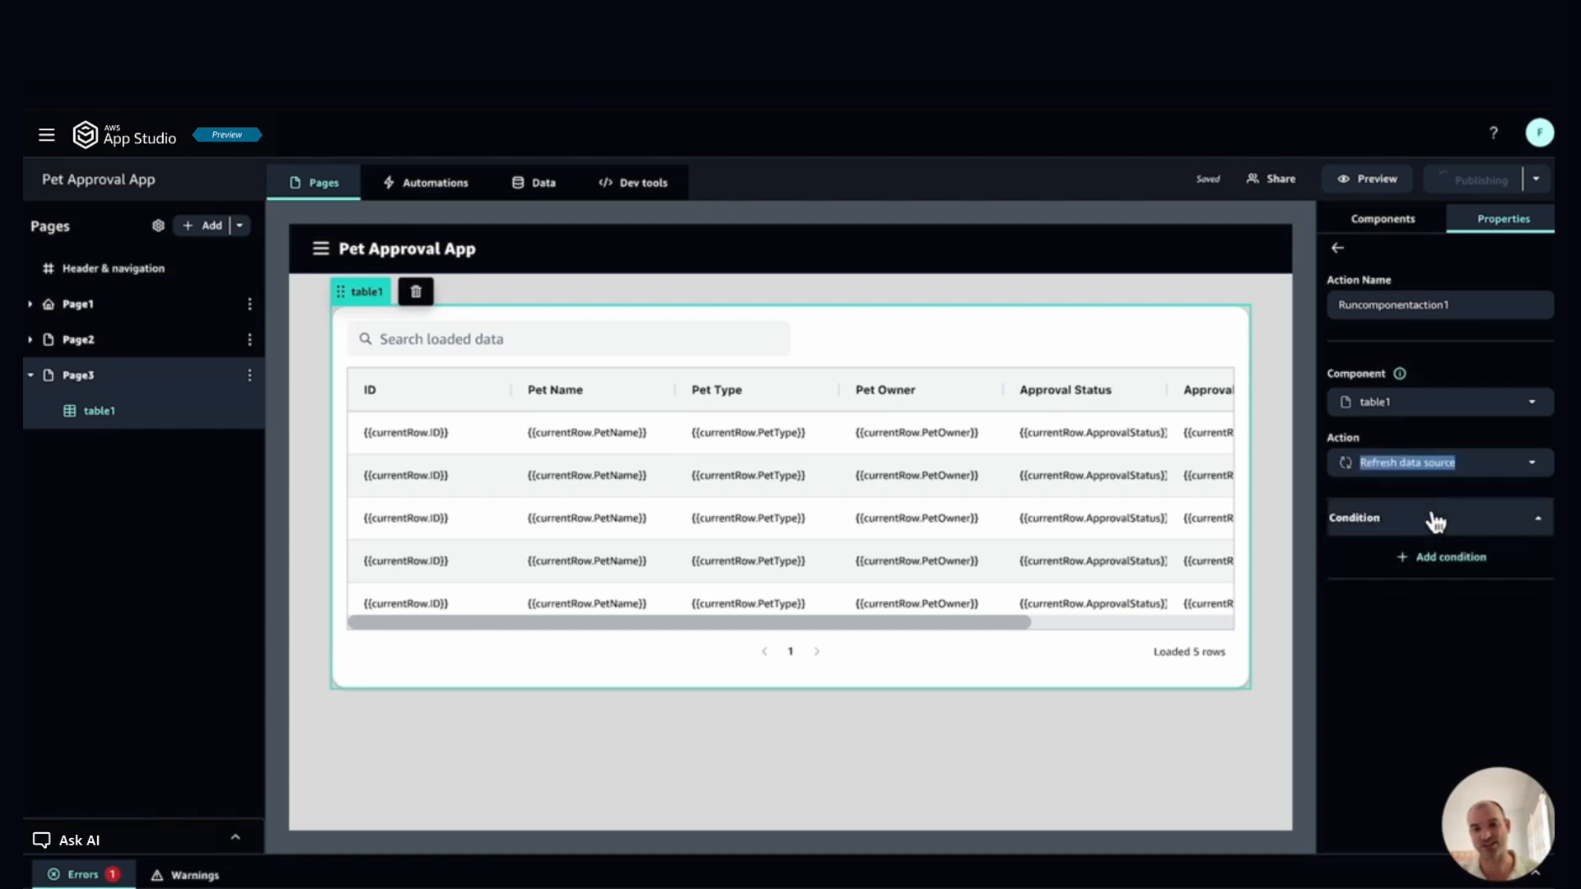
left_click(1340, 257)
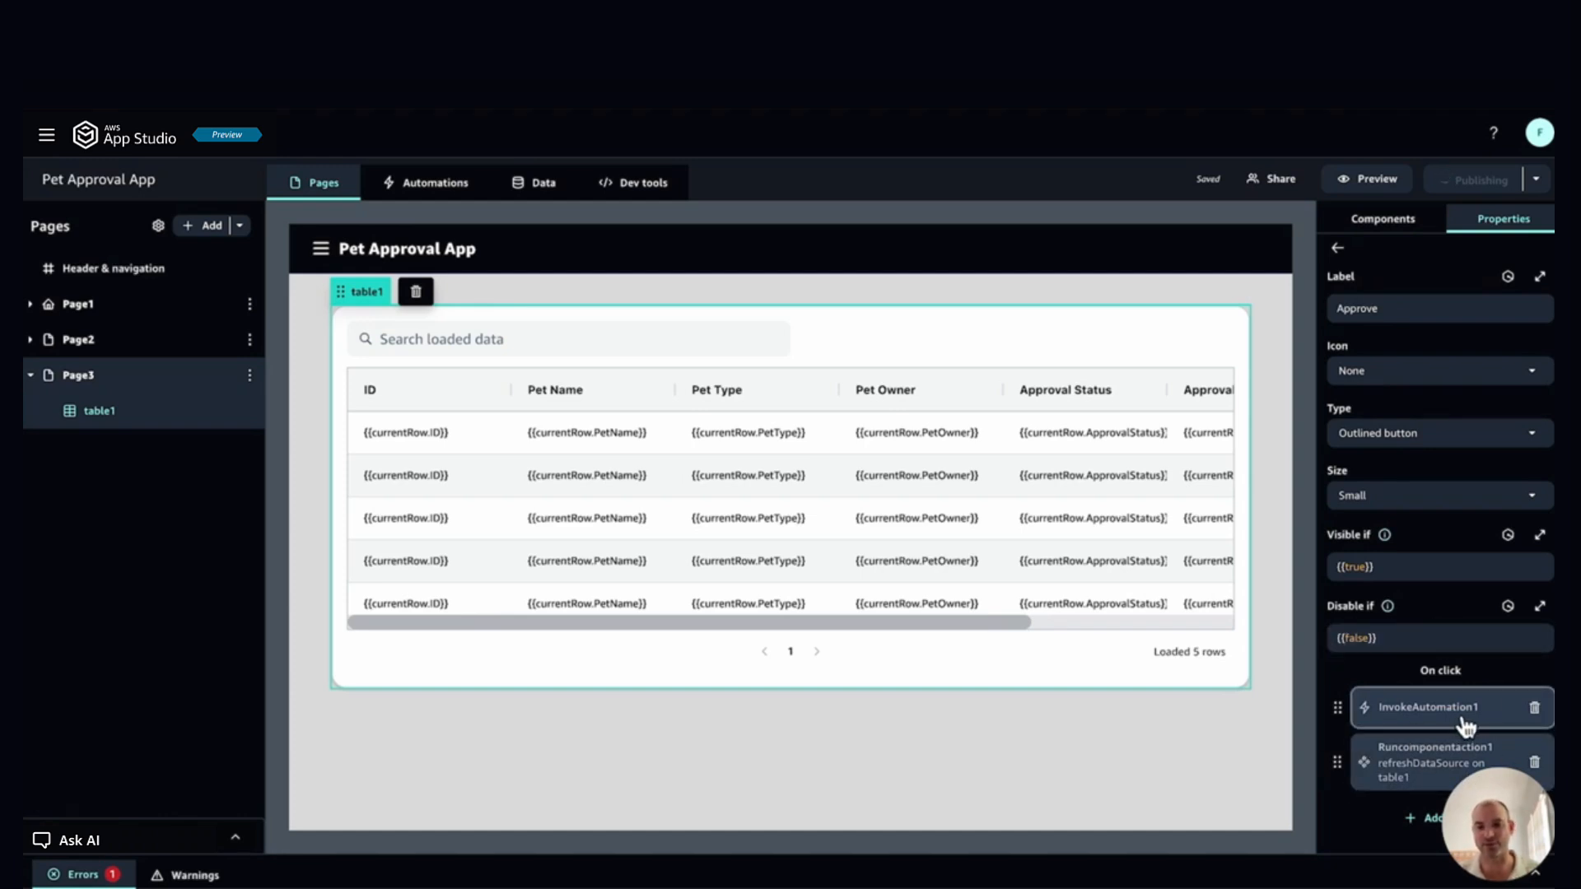
Step: Create a new automation for the Approve button's Invoke Automation action to call
left_click(1433, 721)
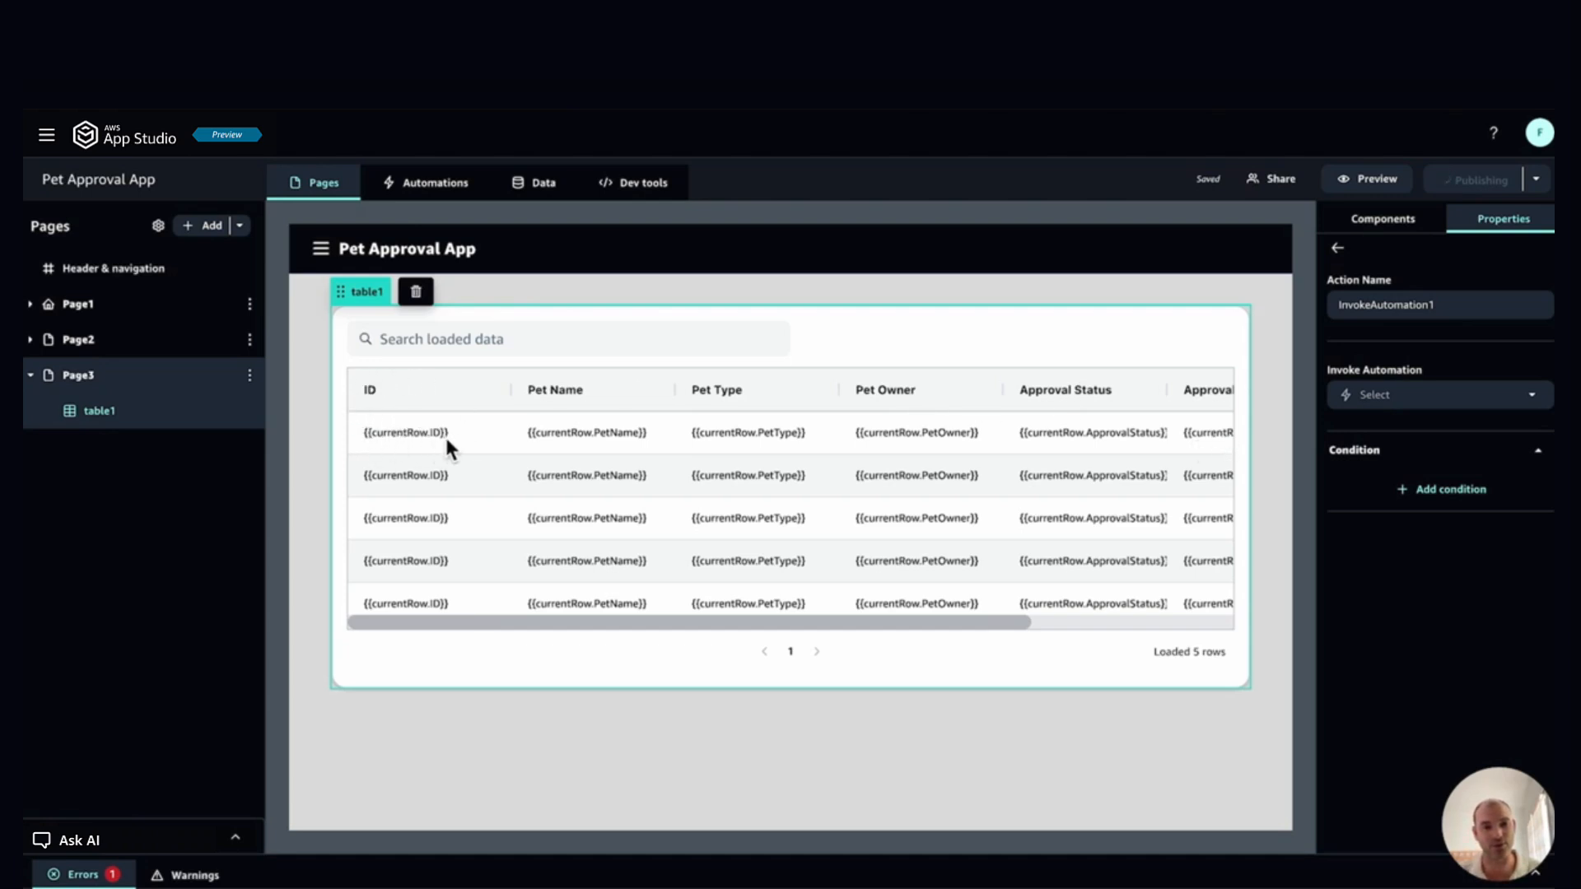
left_click(1388, 392)
left_click(1406, 501)
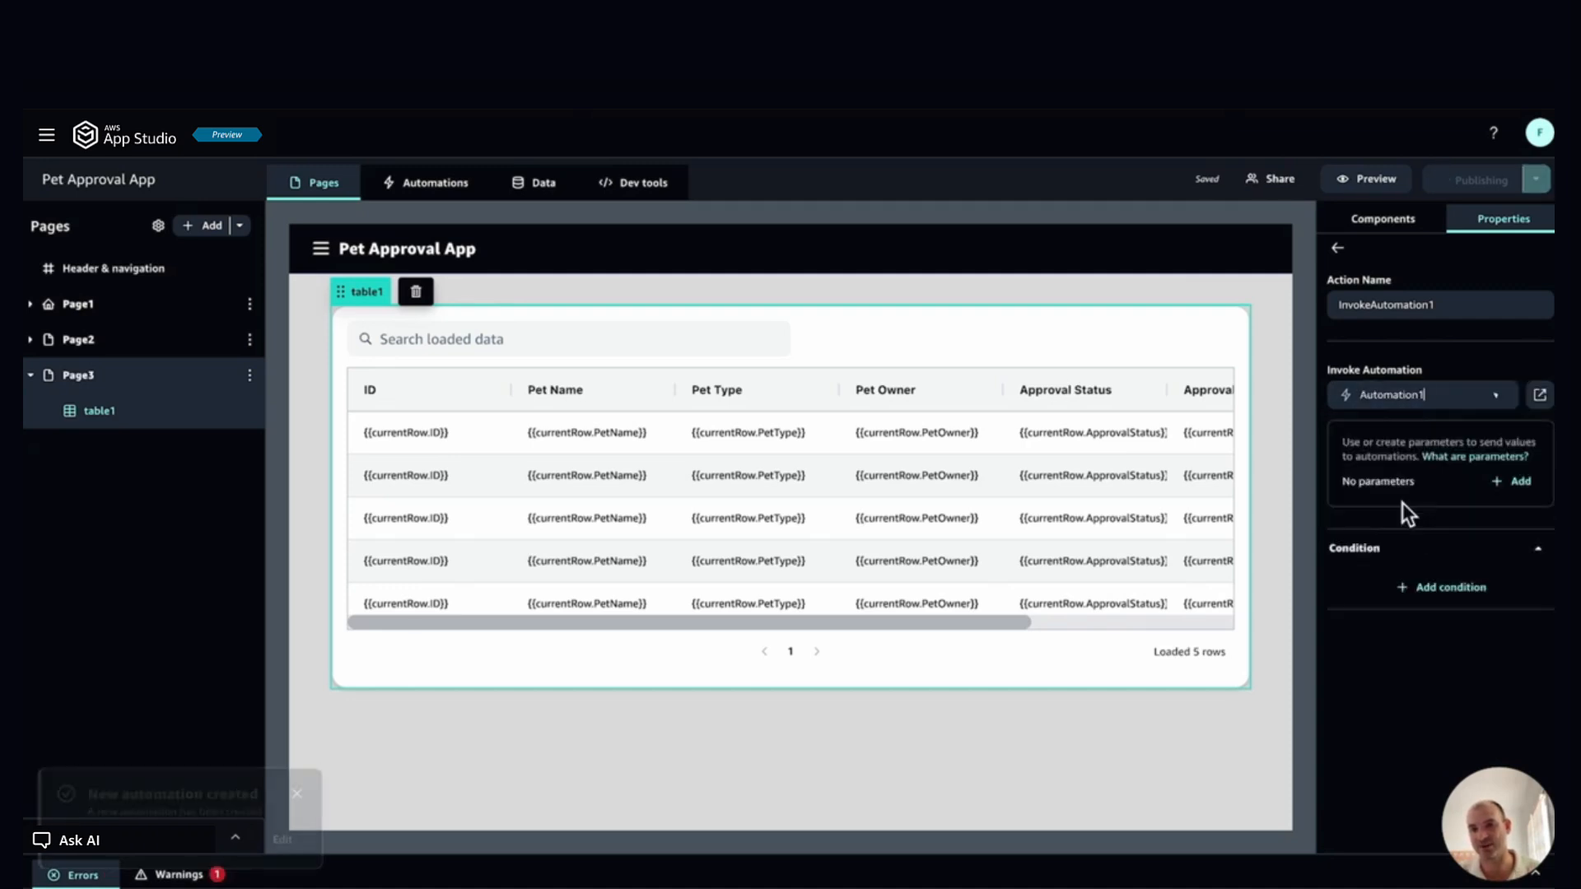
Step: Add a required String parameter named PetID with the value {{currentRow.ID}} to the Invoke Automation action
left_click(1523, 484)
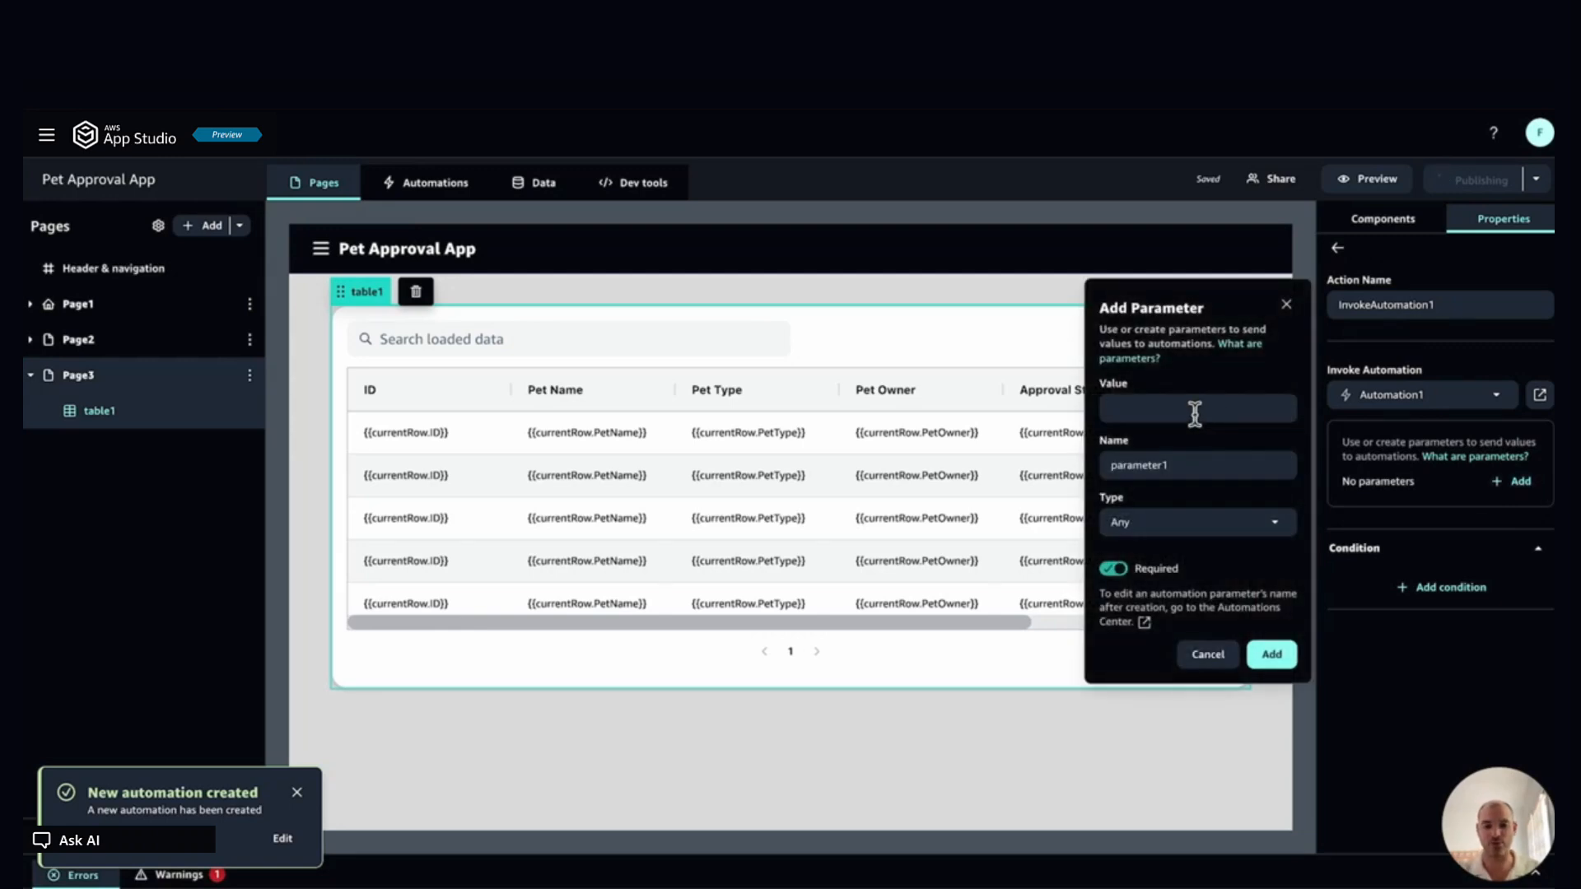
type("{{}}")
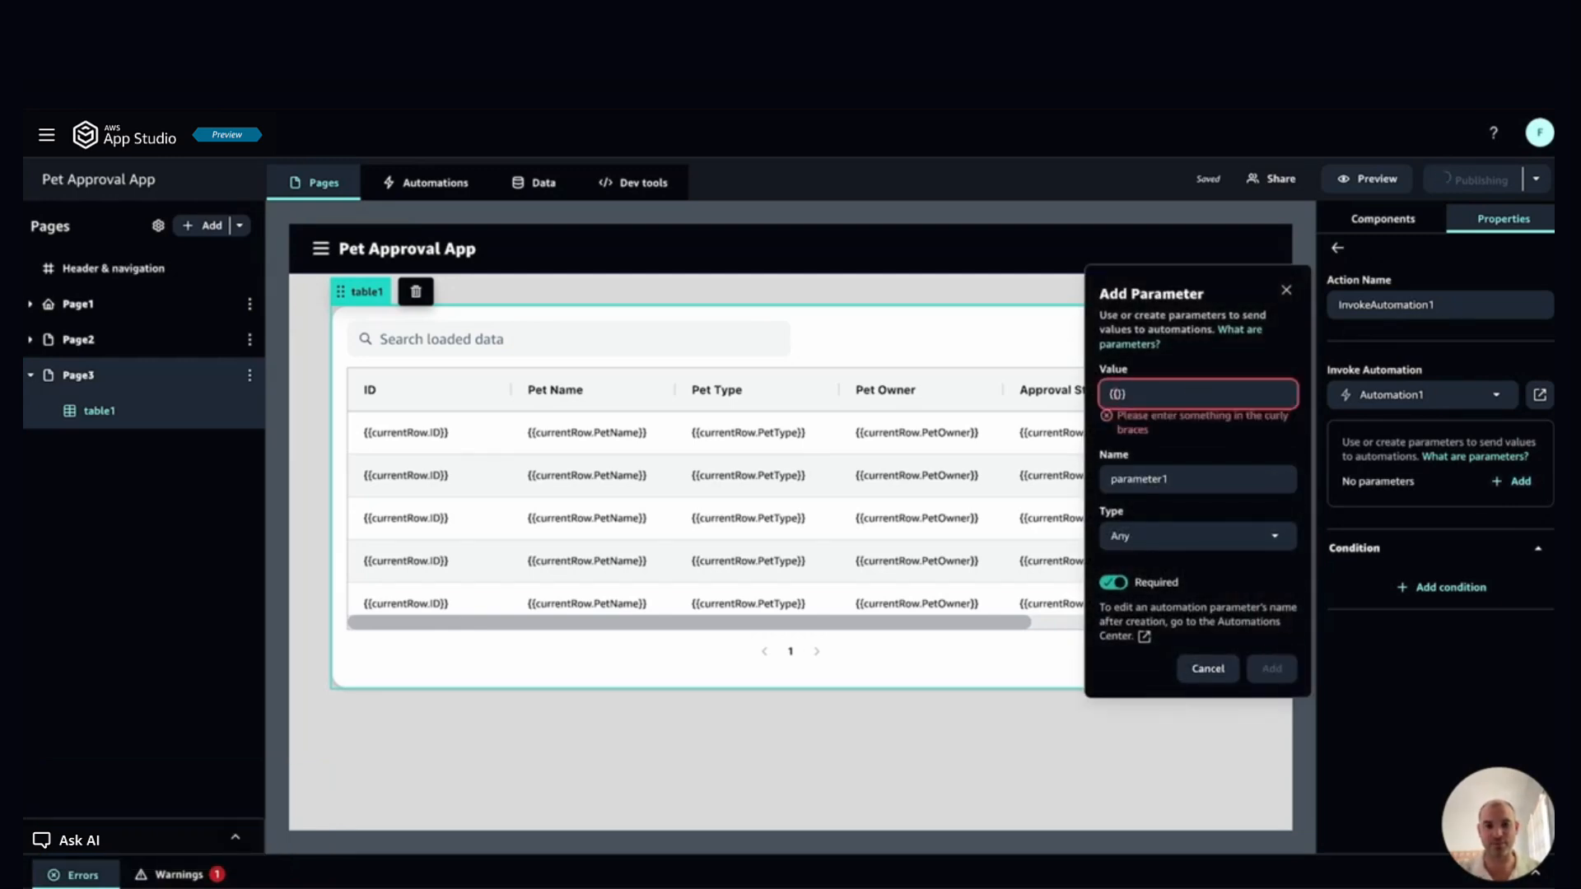
type("cu")
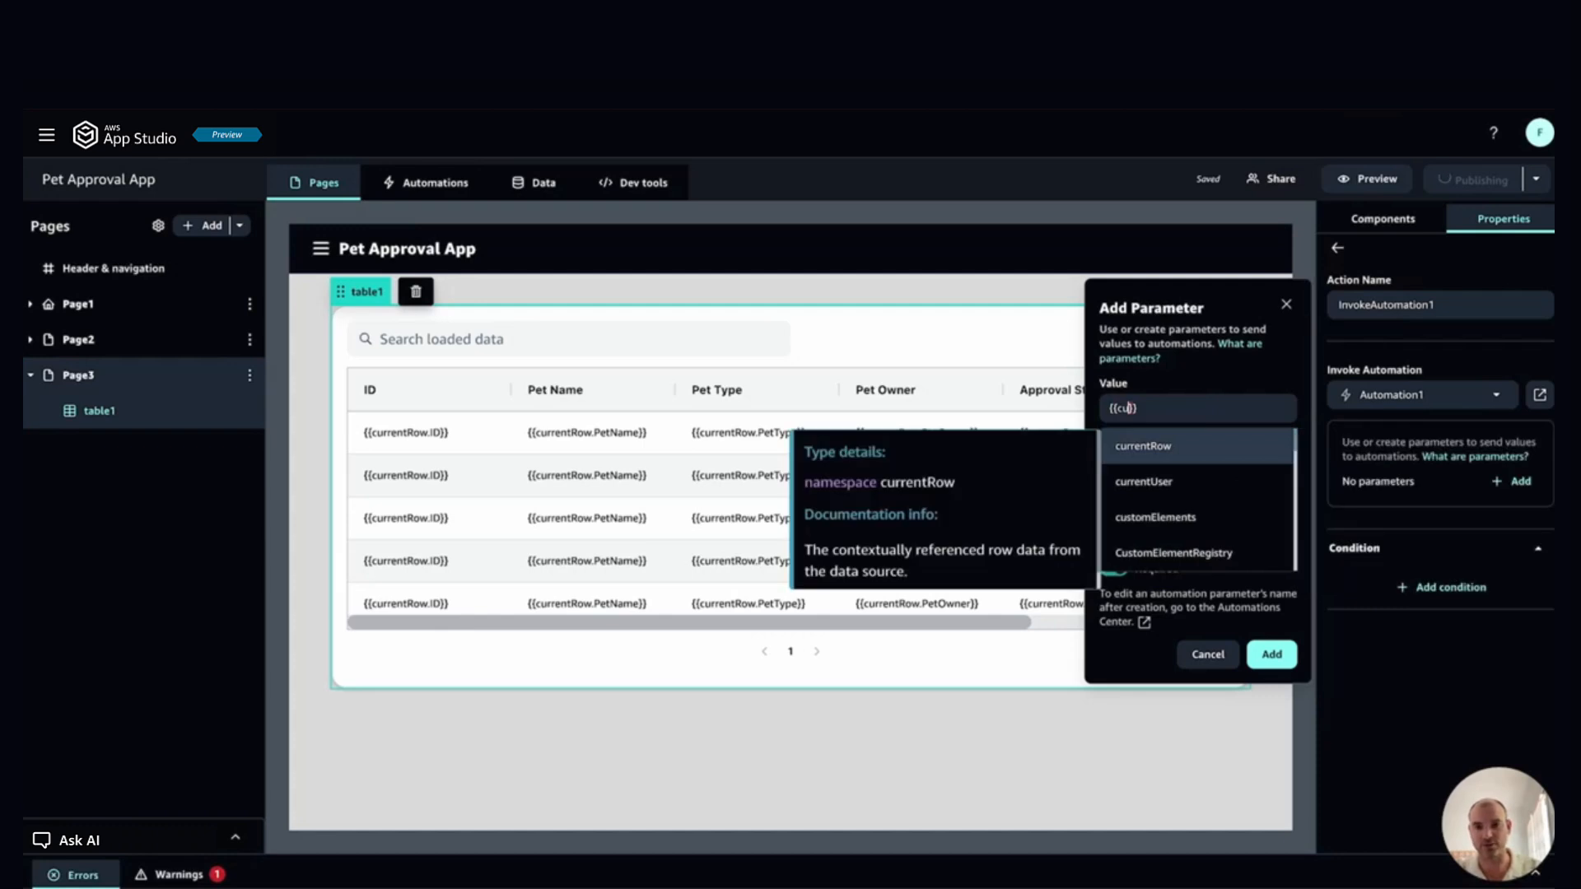
left_click(1235, 450)
type(".")
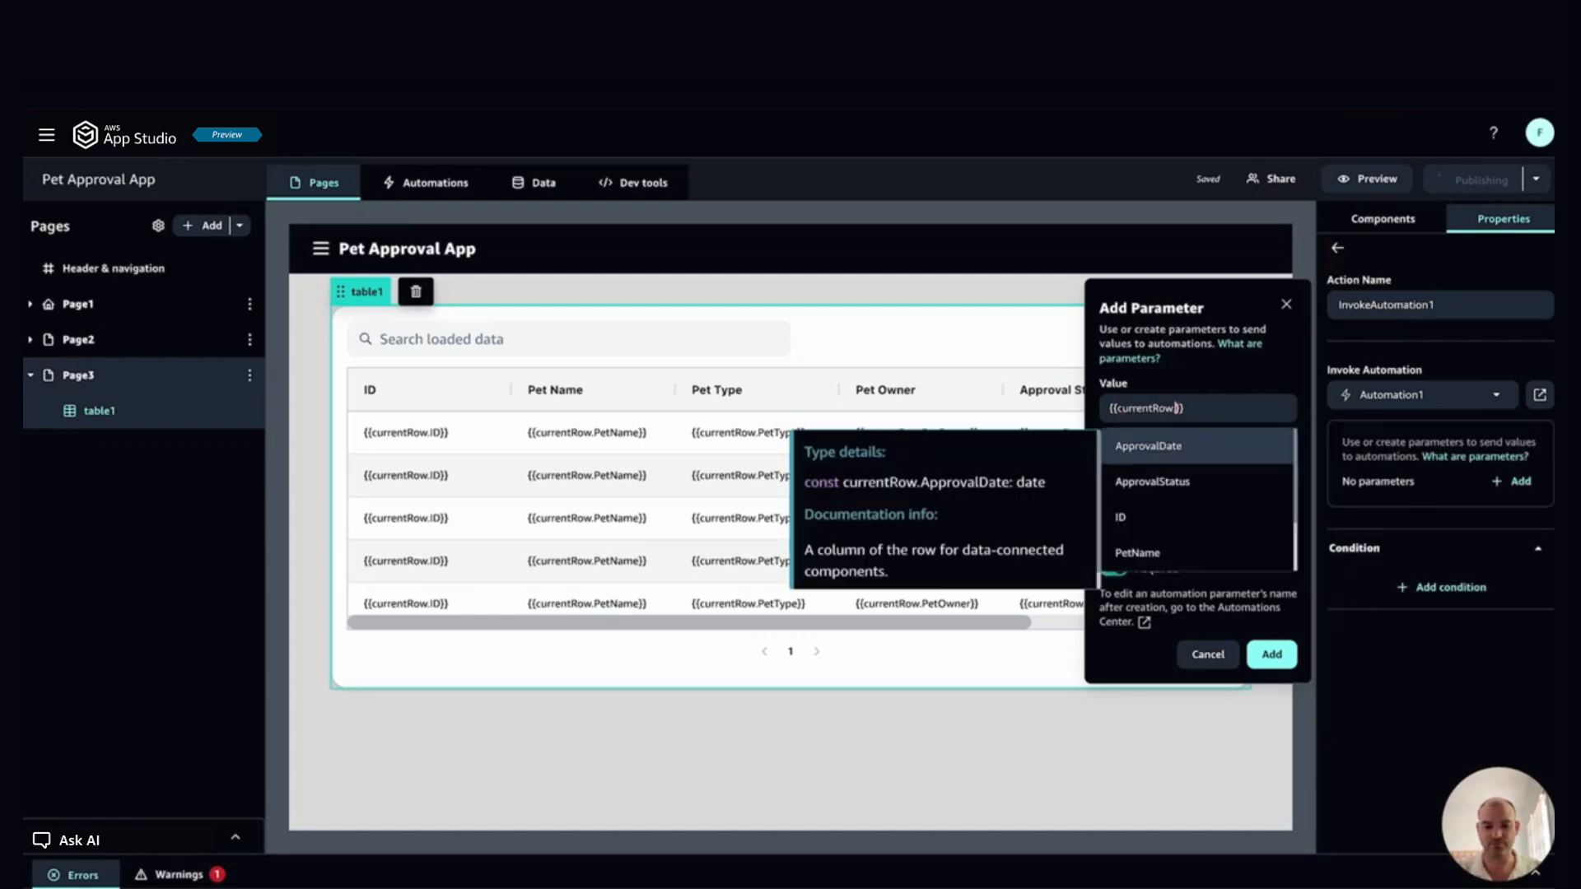
left_click(1185, 519)
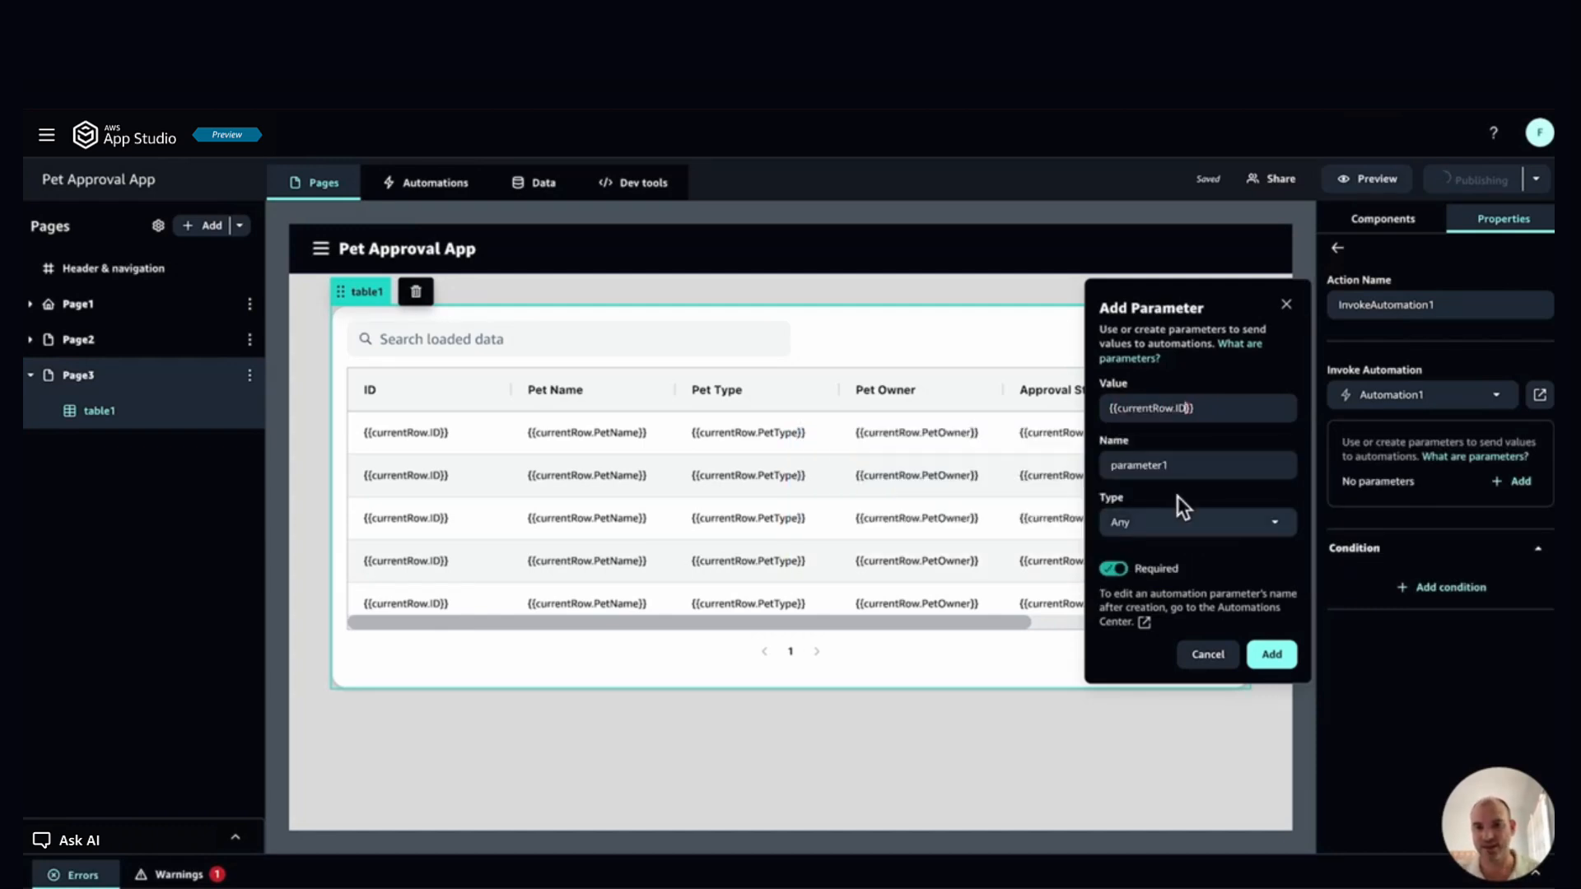
left_click_drag(1191, 467, 1111, 467)
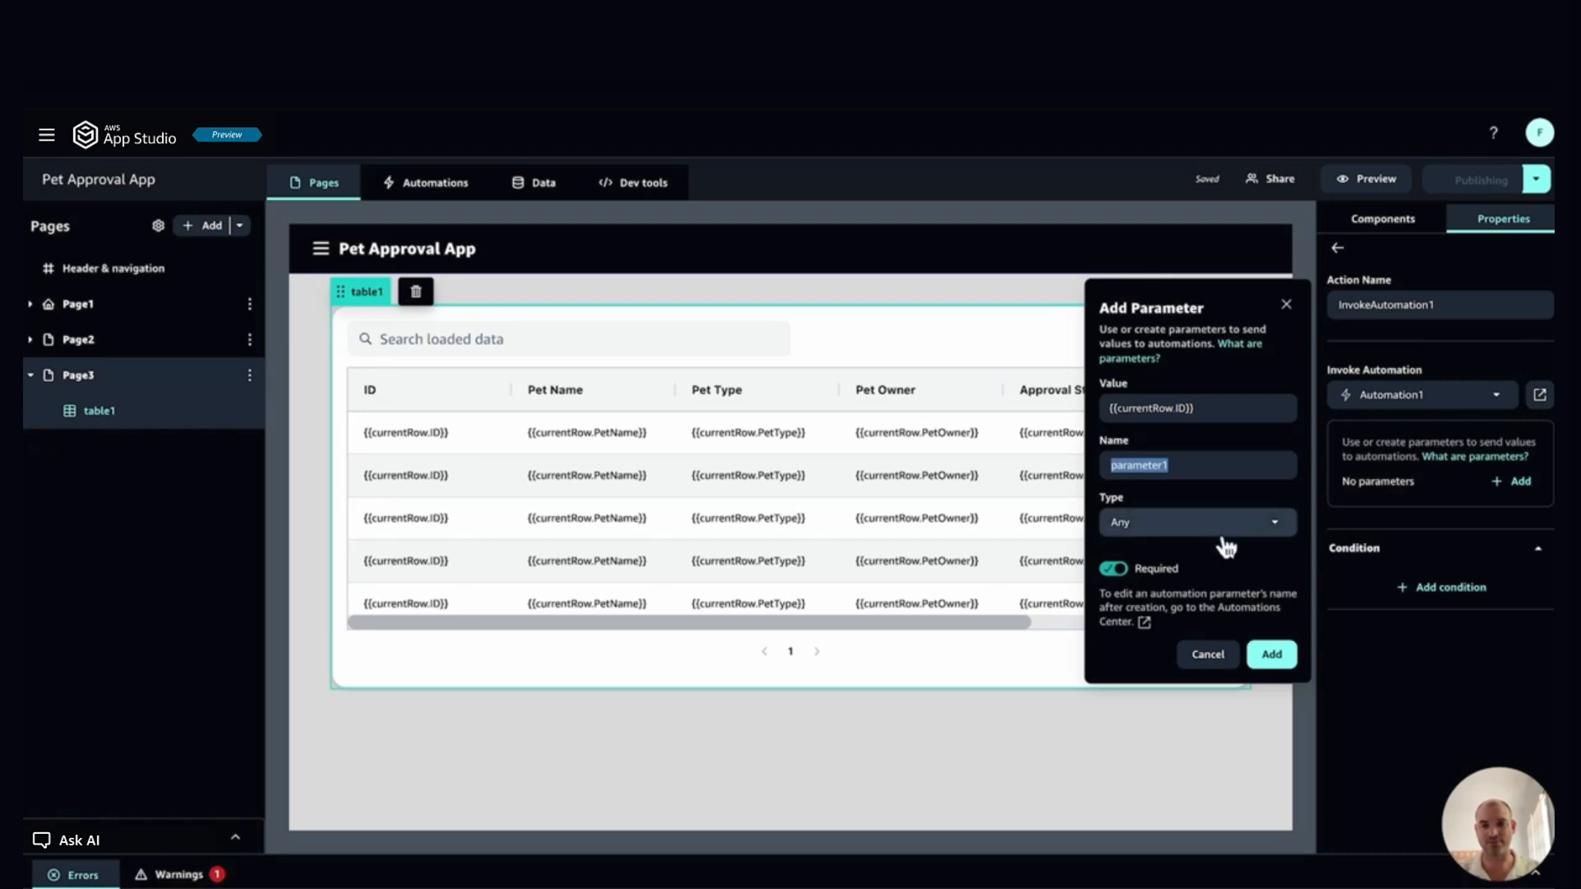
type("PetID")
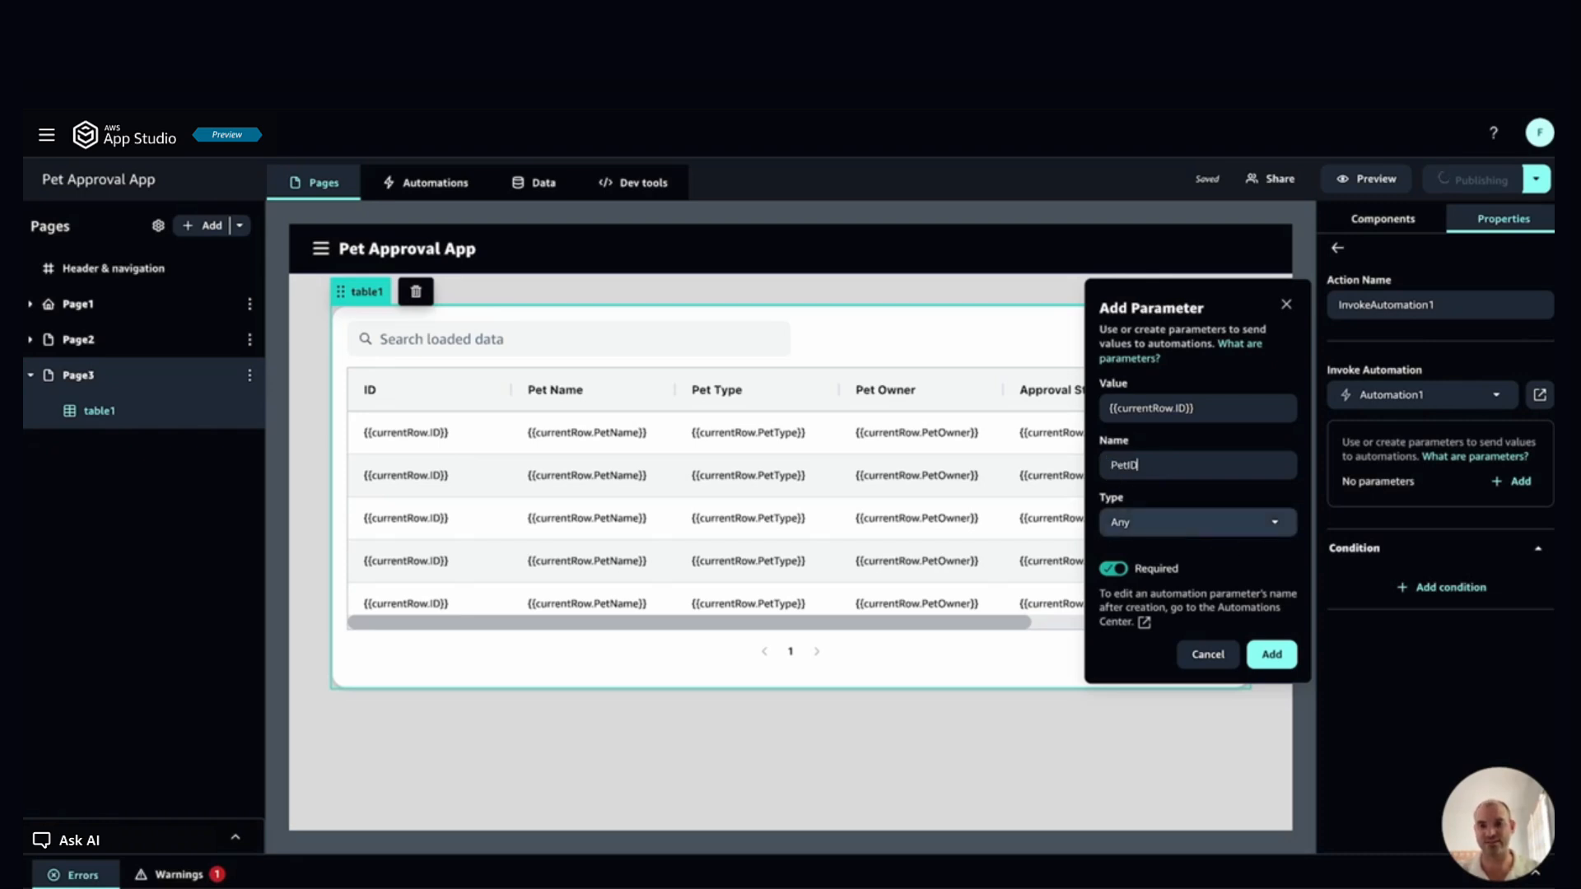
left_click(1245, 527)
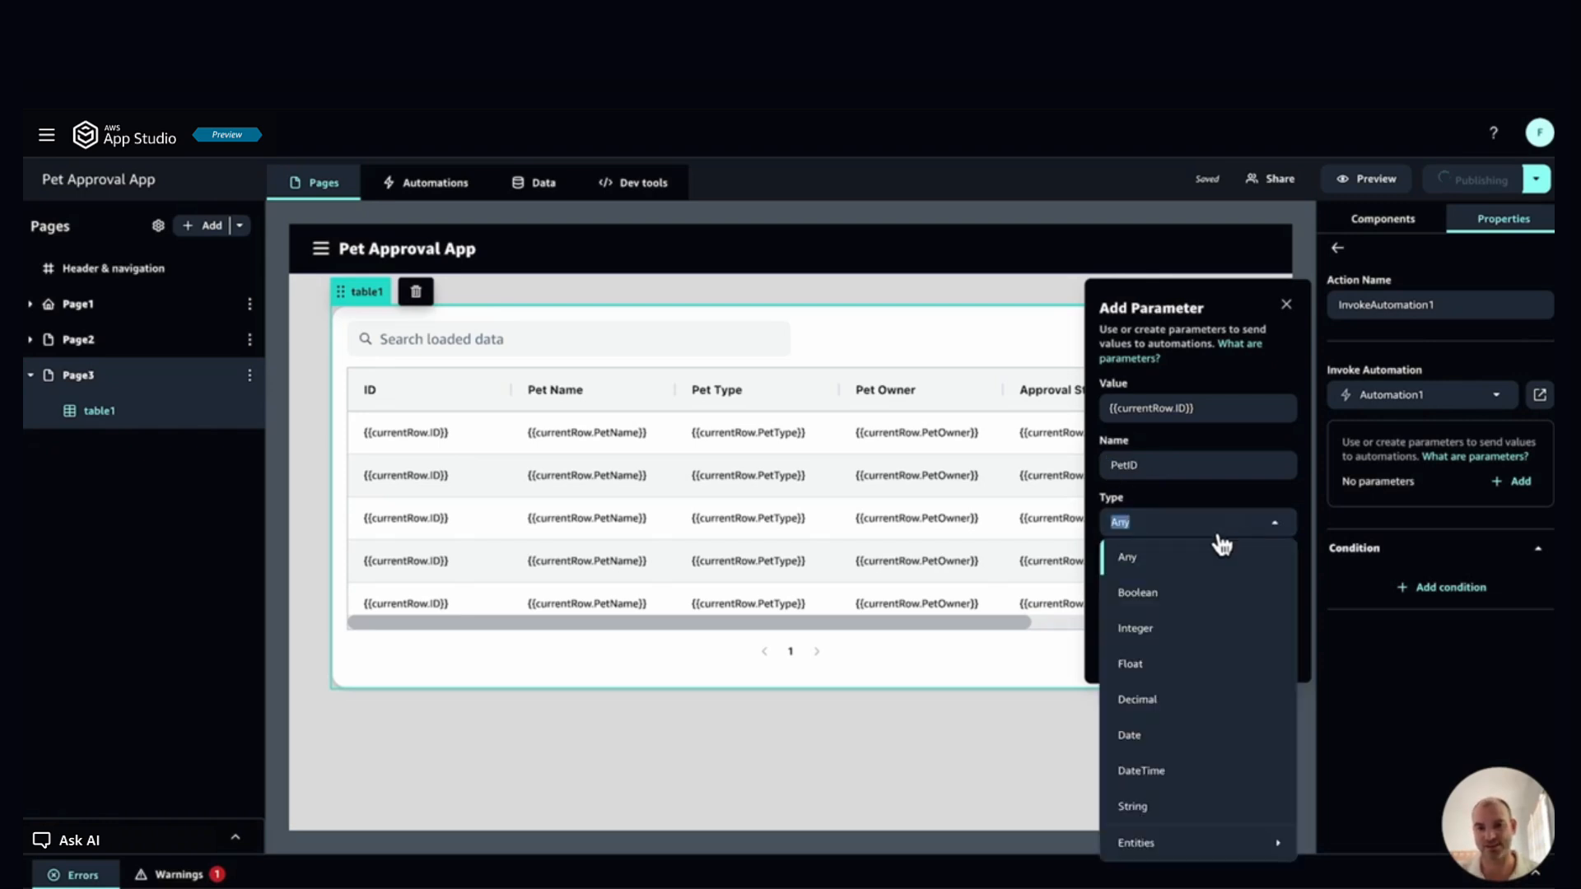
left_click(1202, 806)
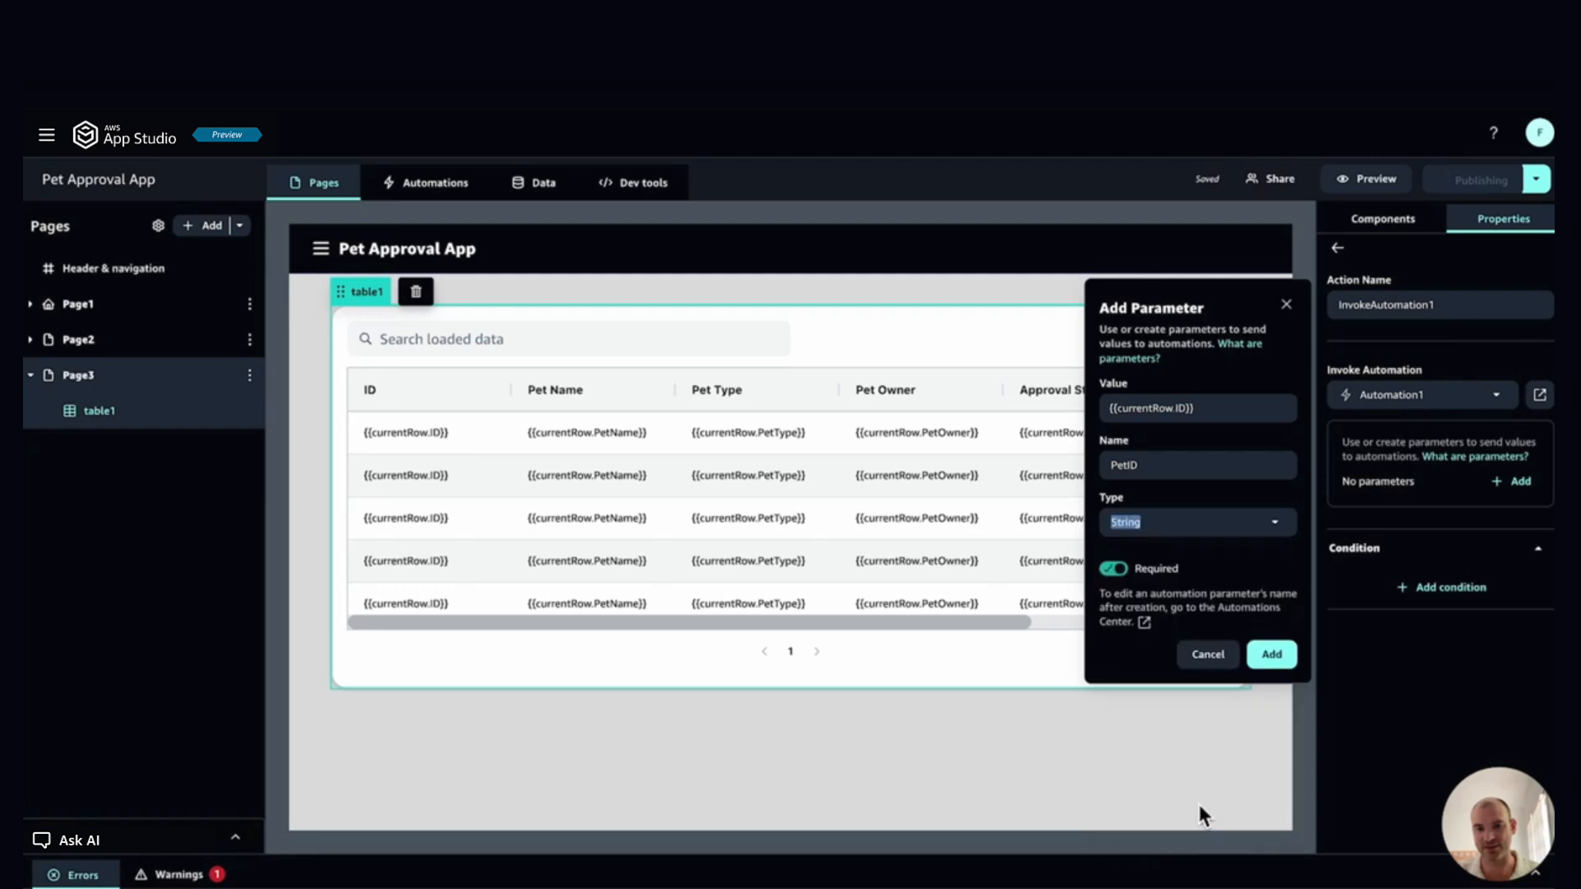
left_click(1286, 660)
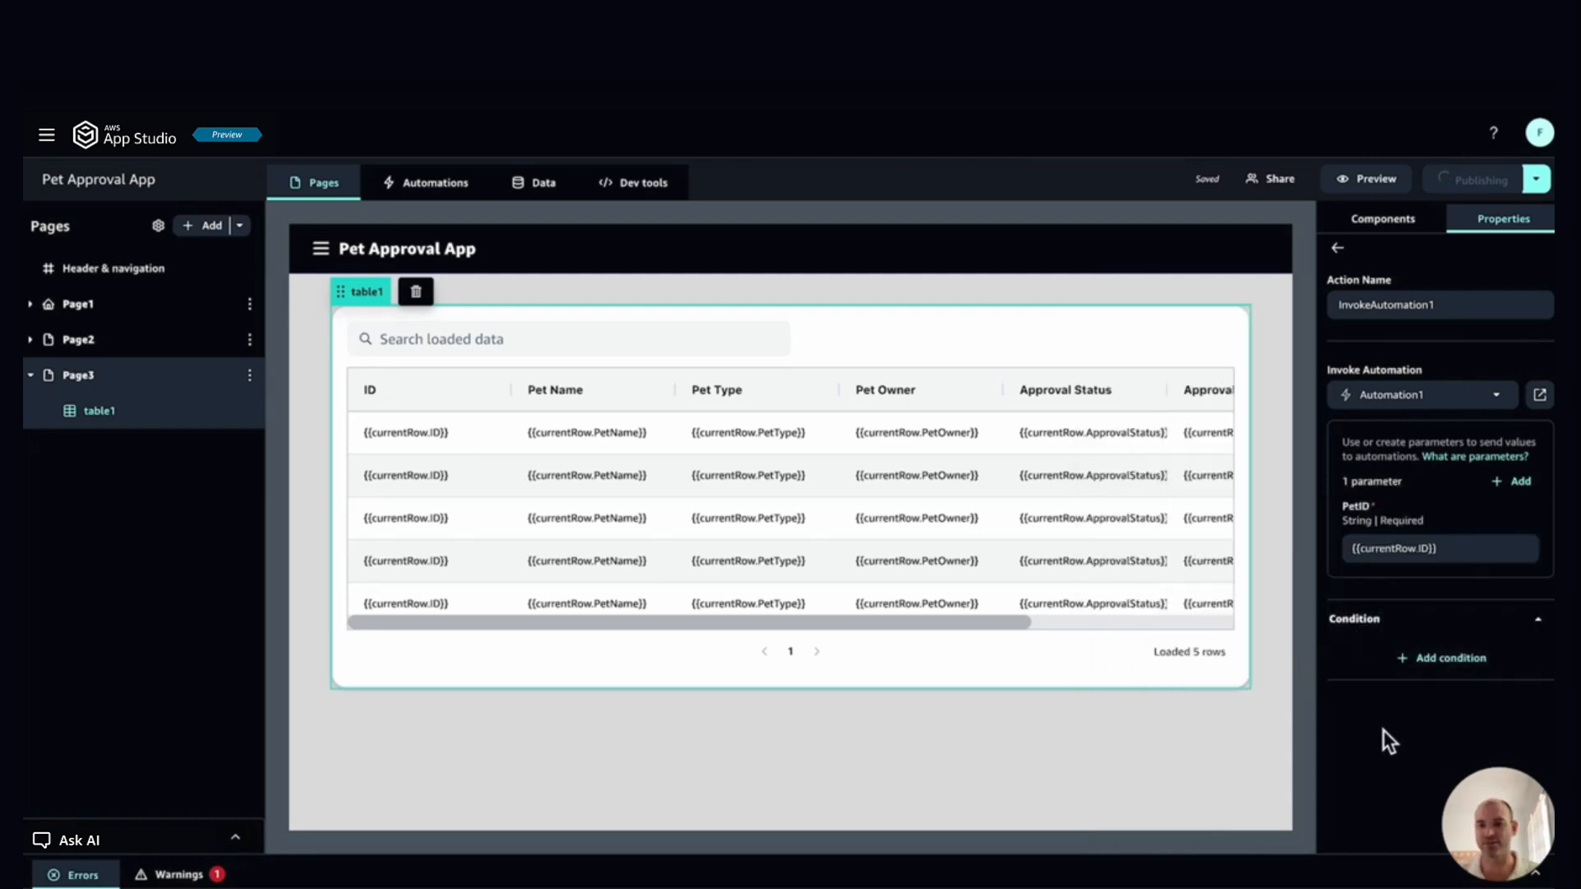
Step: Open the invoked automation, add an Update Record action to its flow and set the action's entity to Pets
left_click(1539, 397)
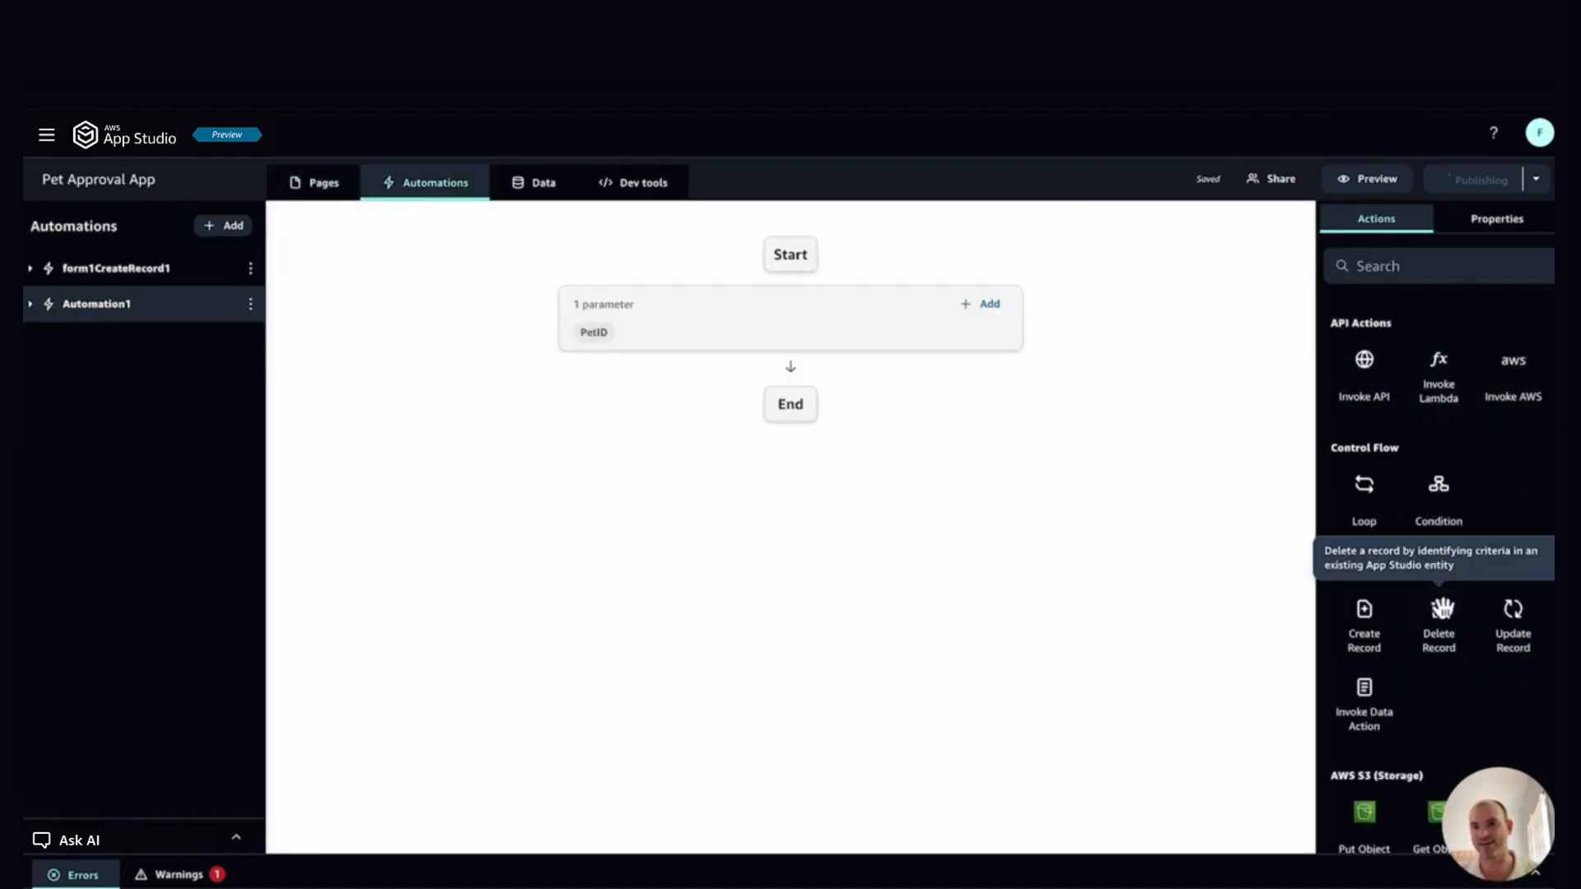
left_click_drag(1517, 641, 797, 412)
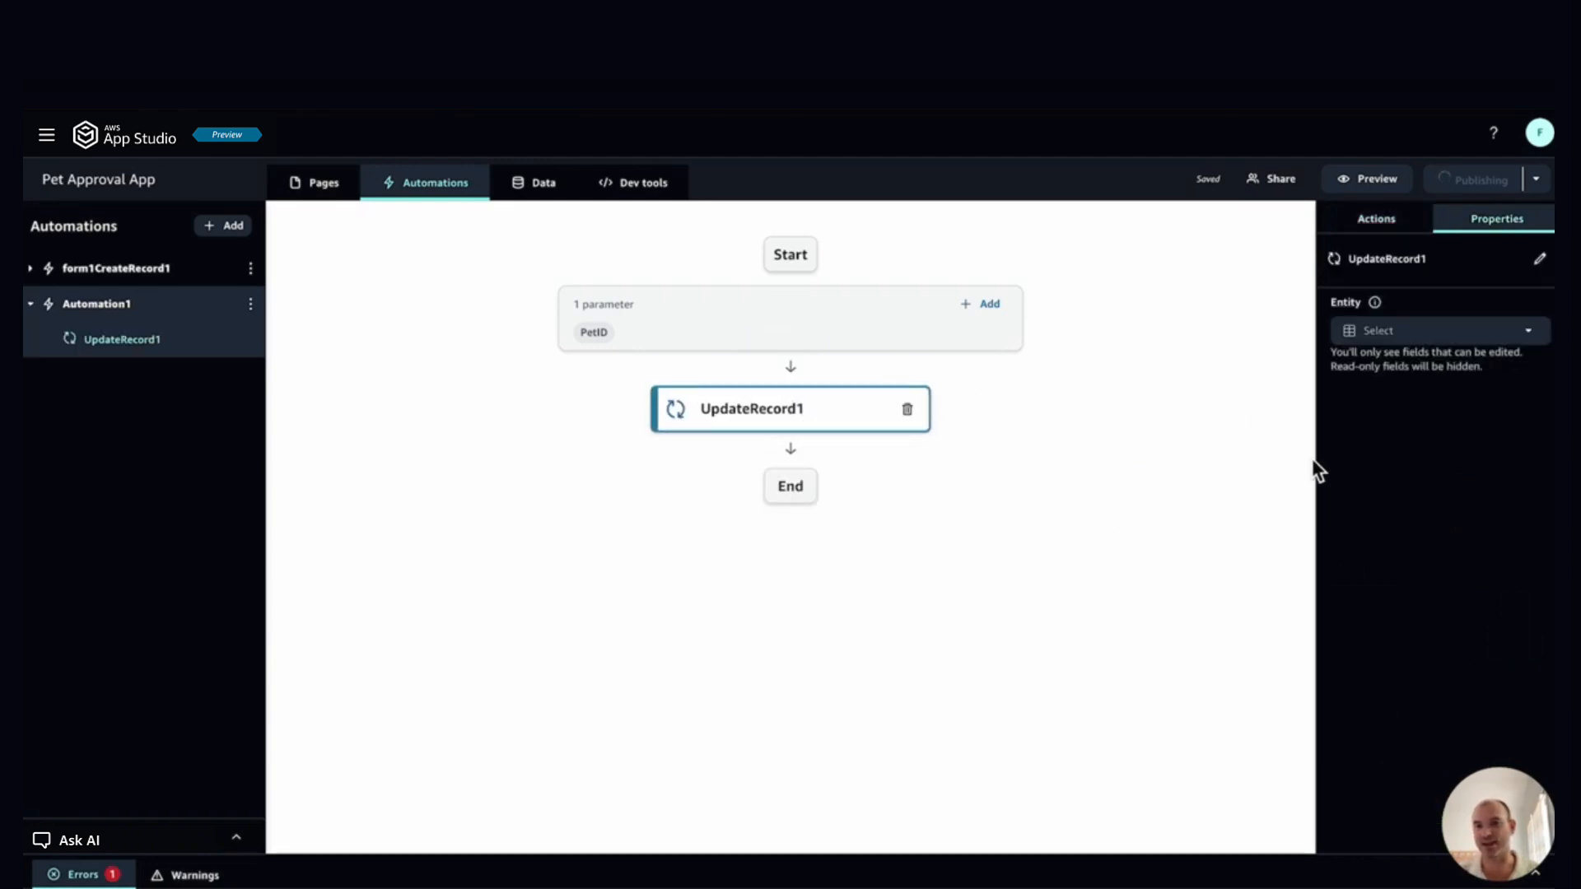
left_click(1473, 334)
left_click(1405, 367)
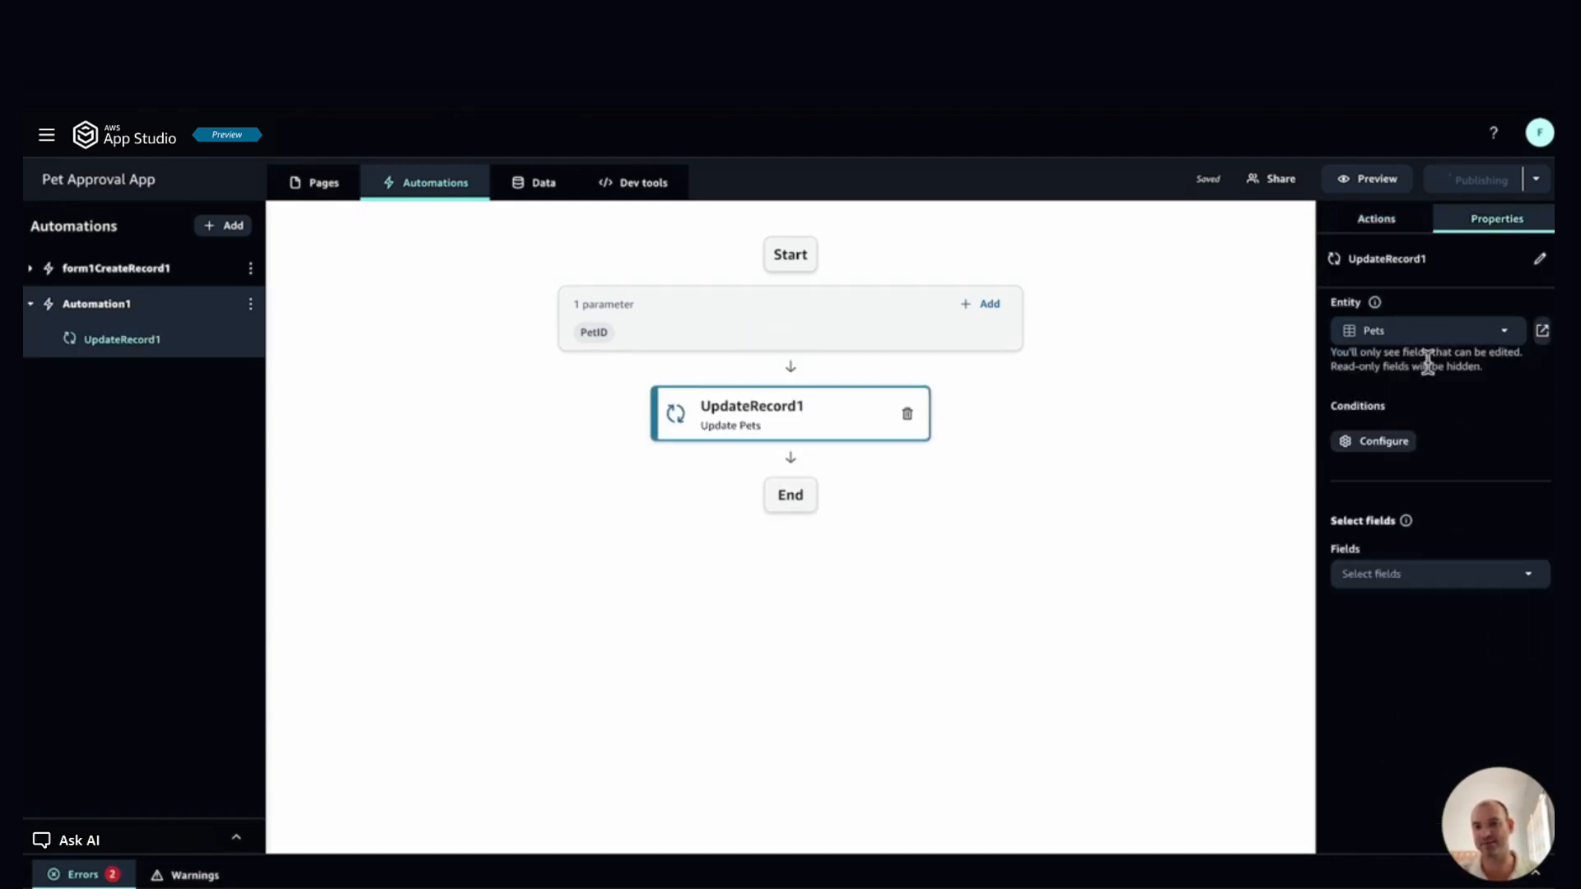
Step: Configure the Update Record condition as ID = {{params.PetID}}
left_click(1409, 442)
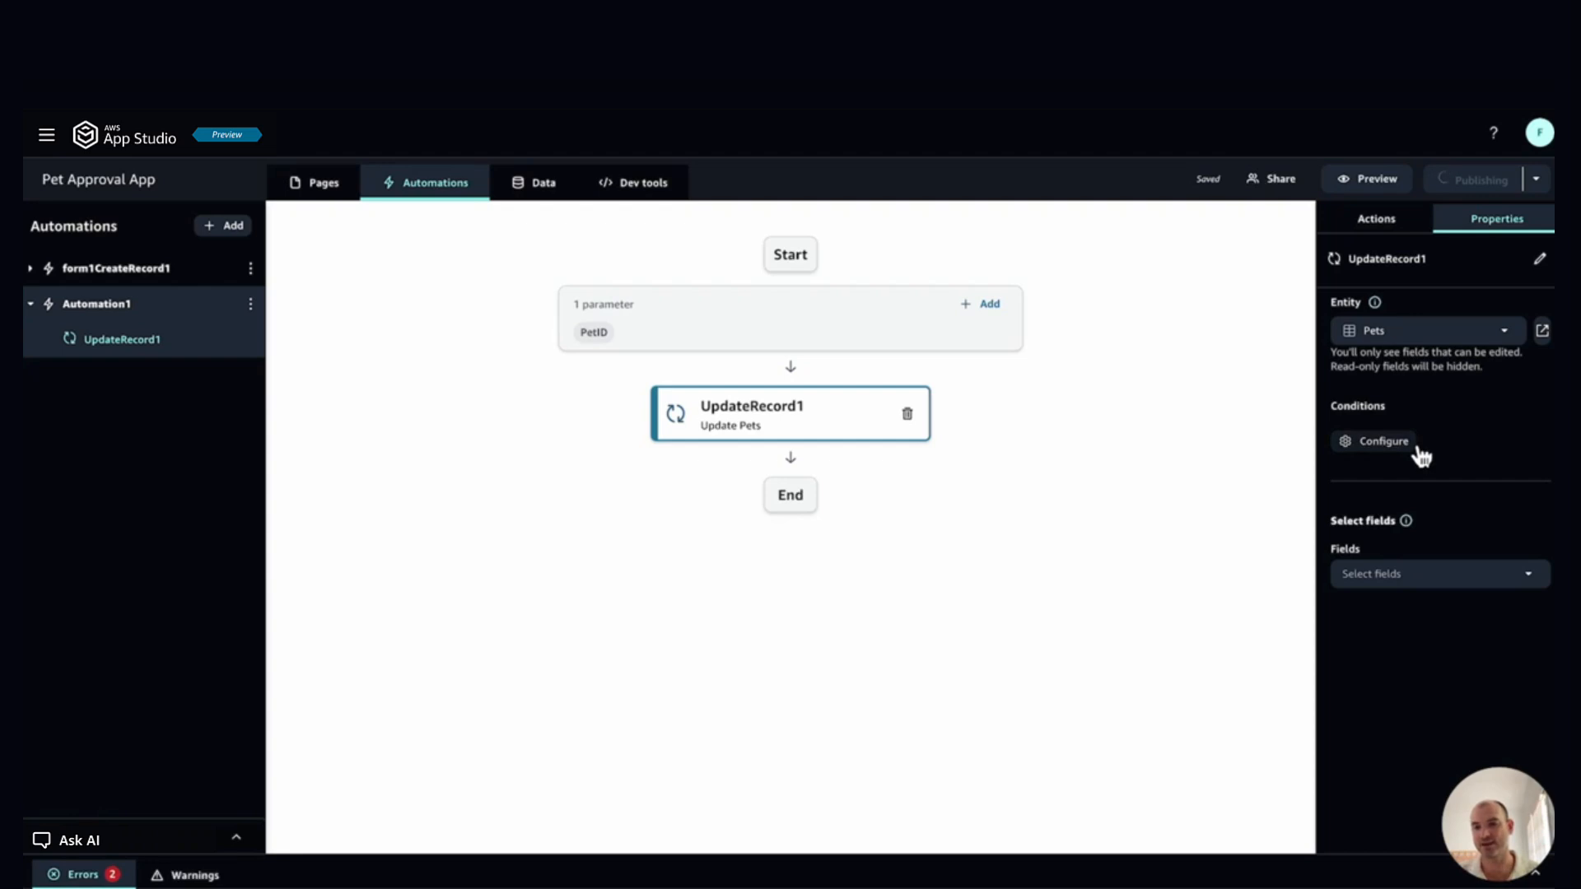
left_click(596, 529)
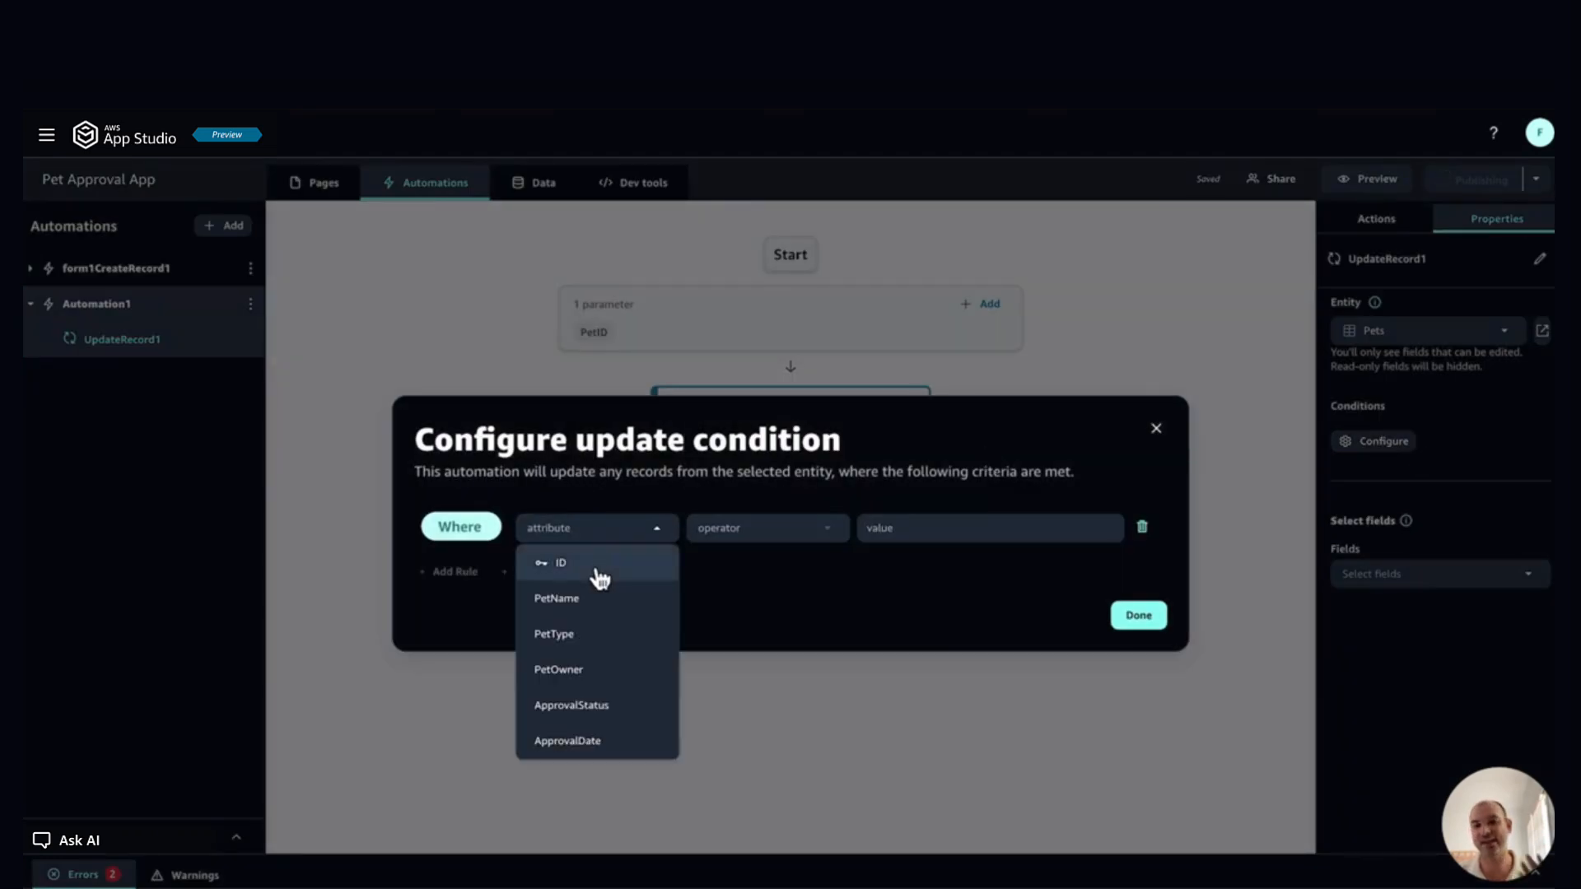
left_click(599, 576)
left_click(751, 533)
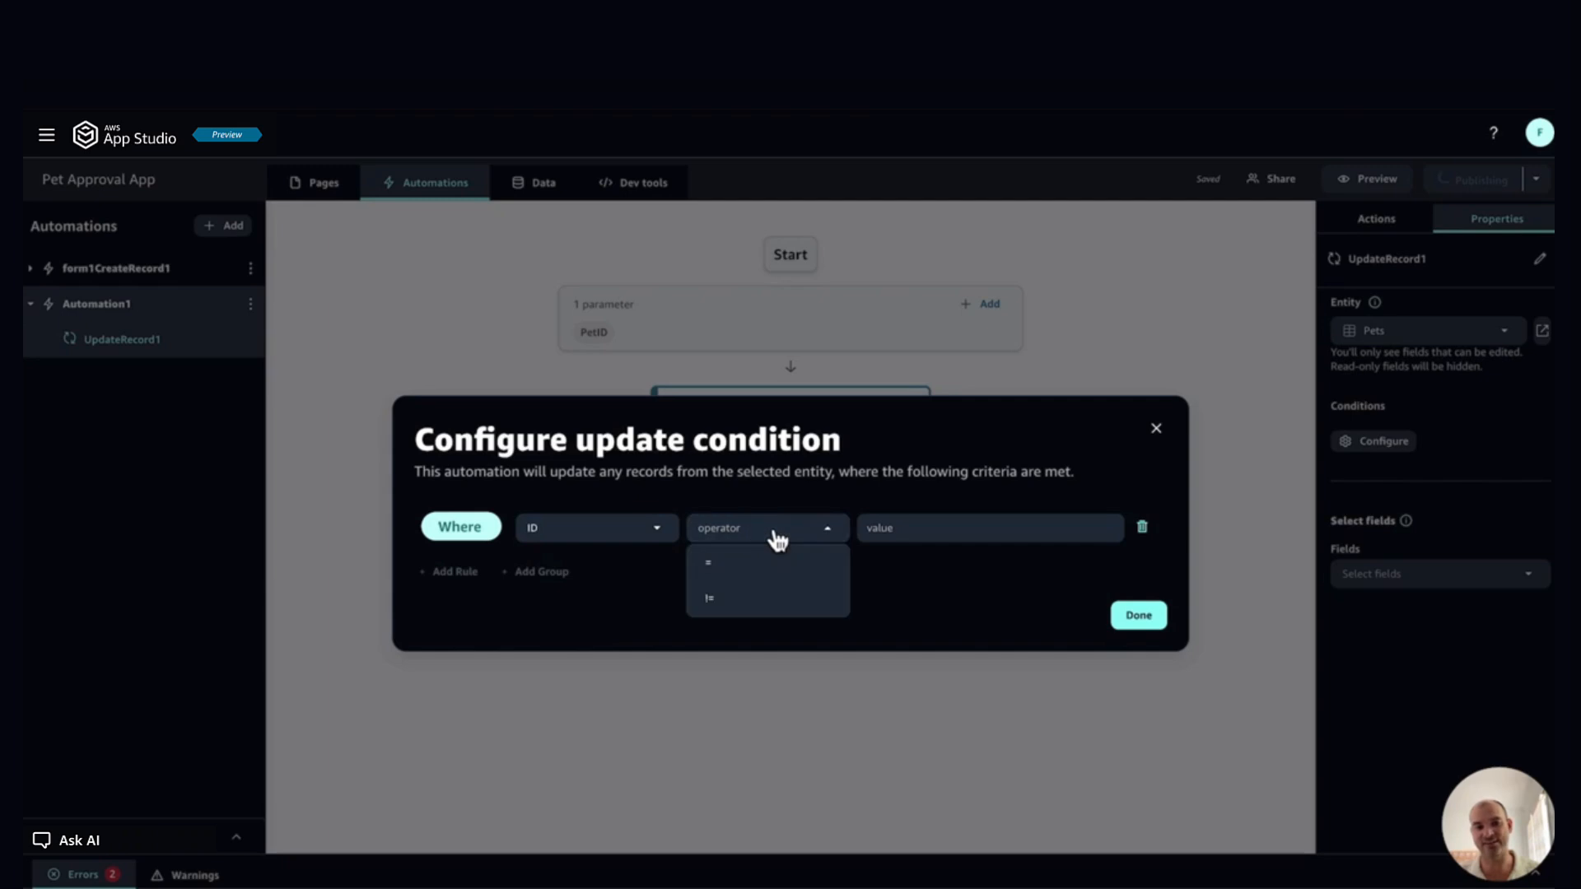
left_click(745, 560)
left_click(910, 524)
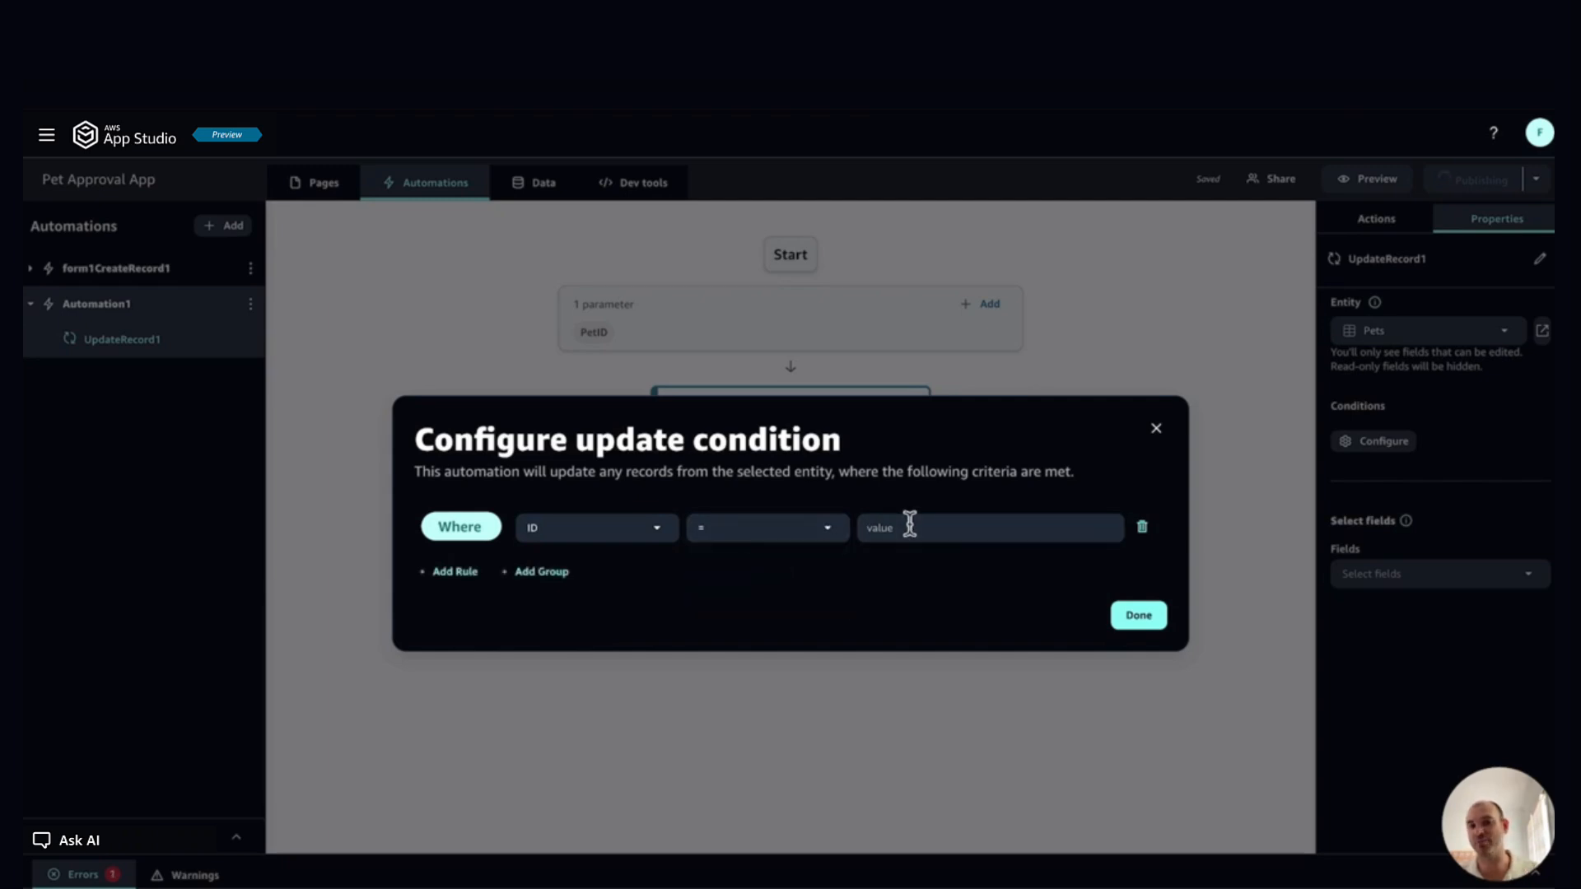
type("{{}}")
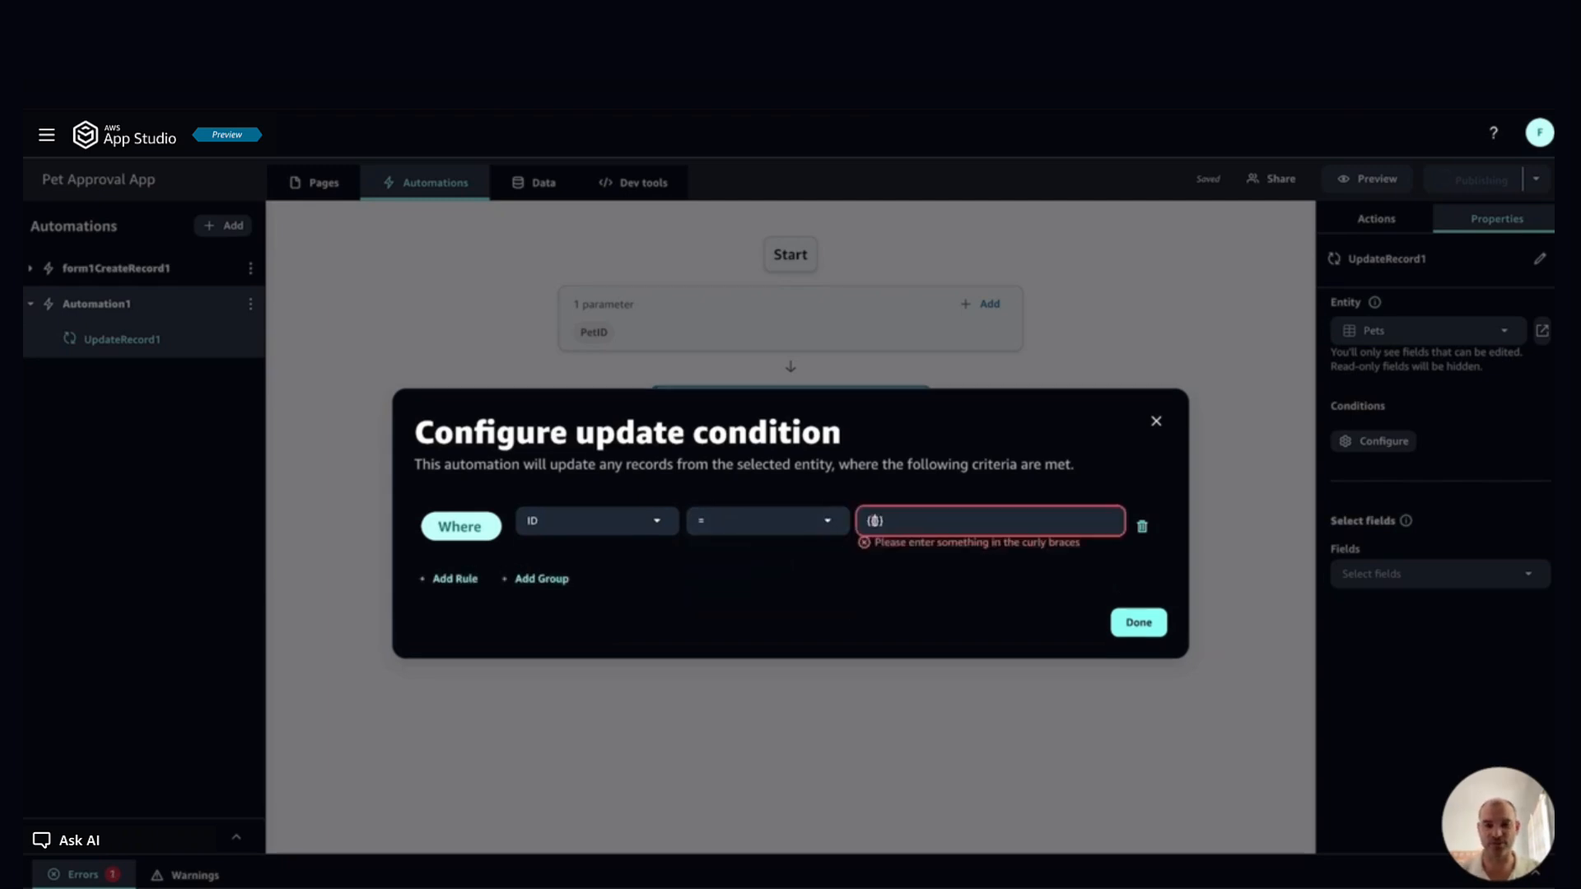
type("par")
left_click(859, 557)
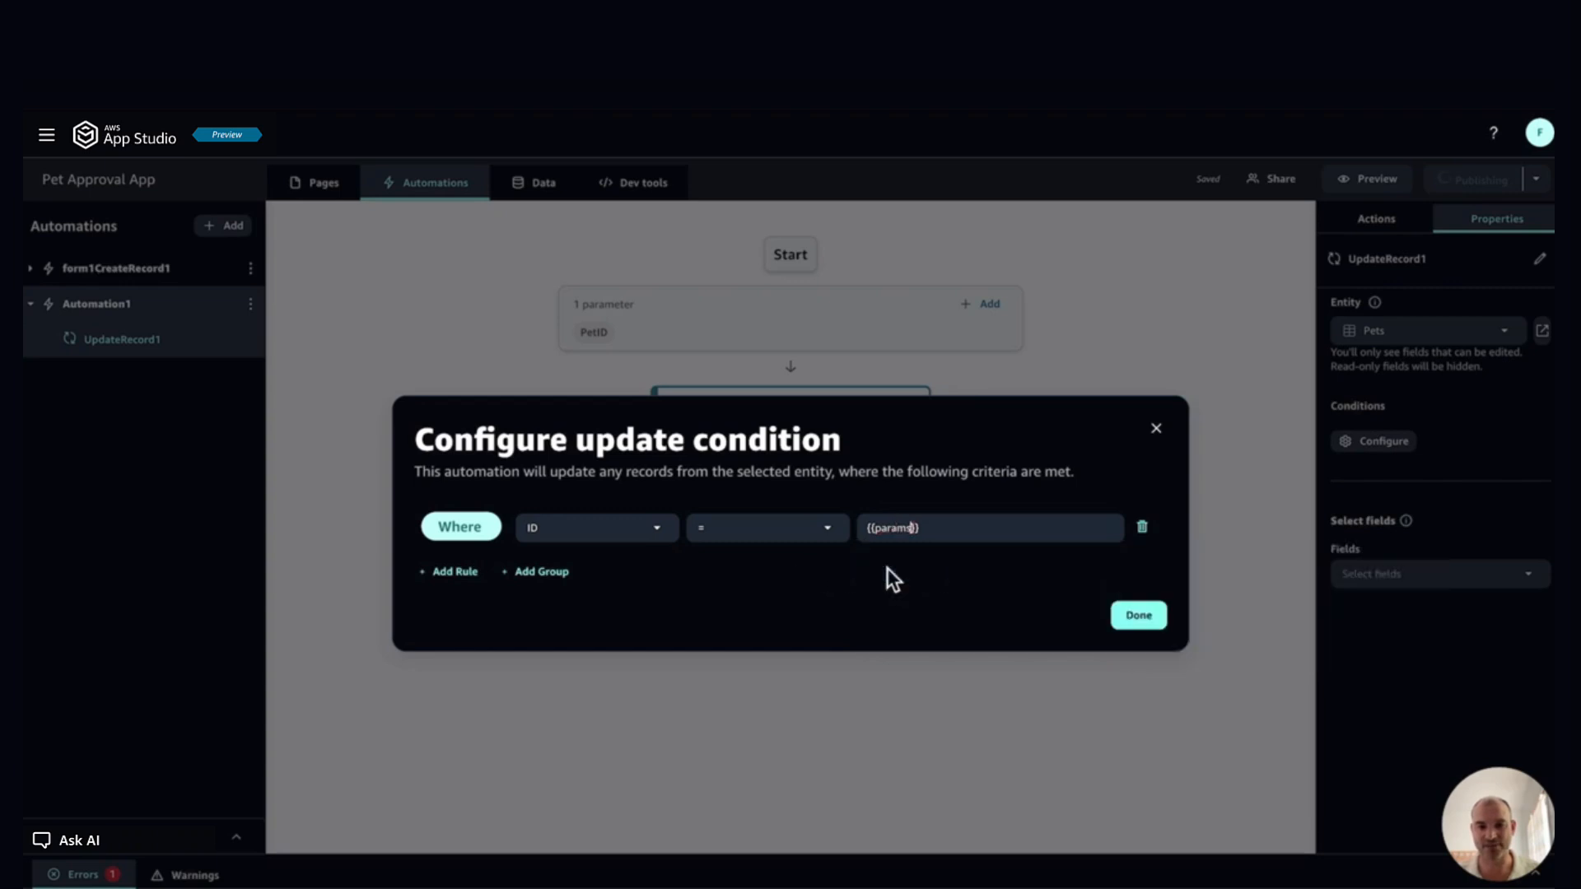
type(".")
left_click(943, 560)
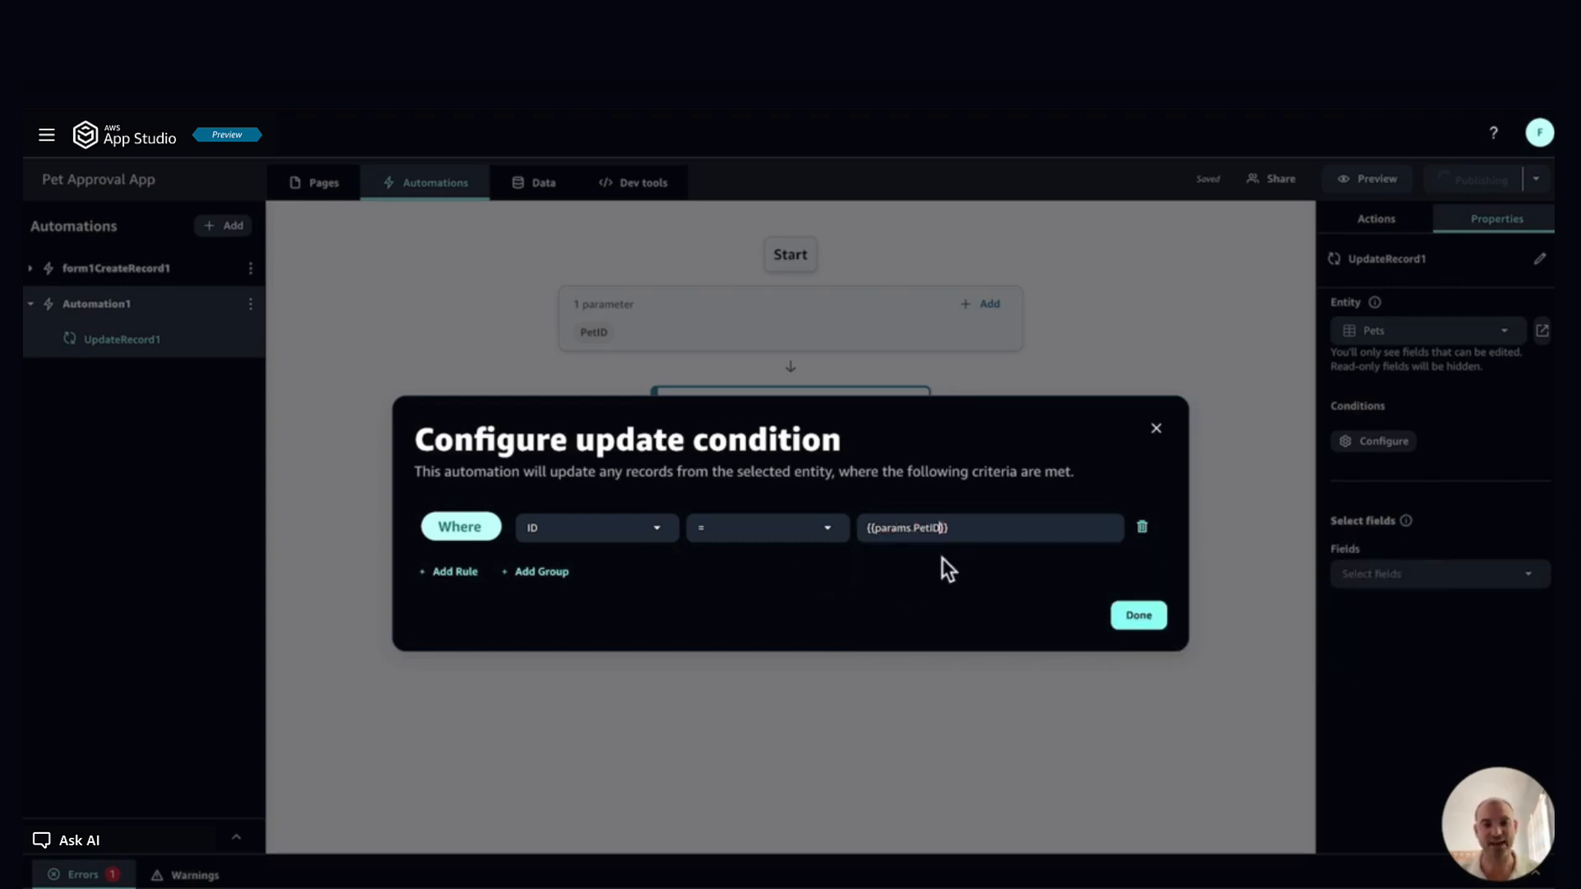
left_click(1140, 616)
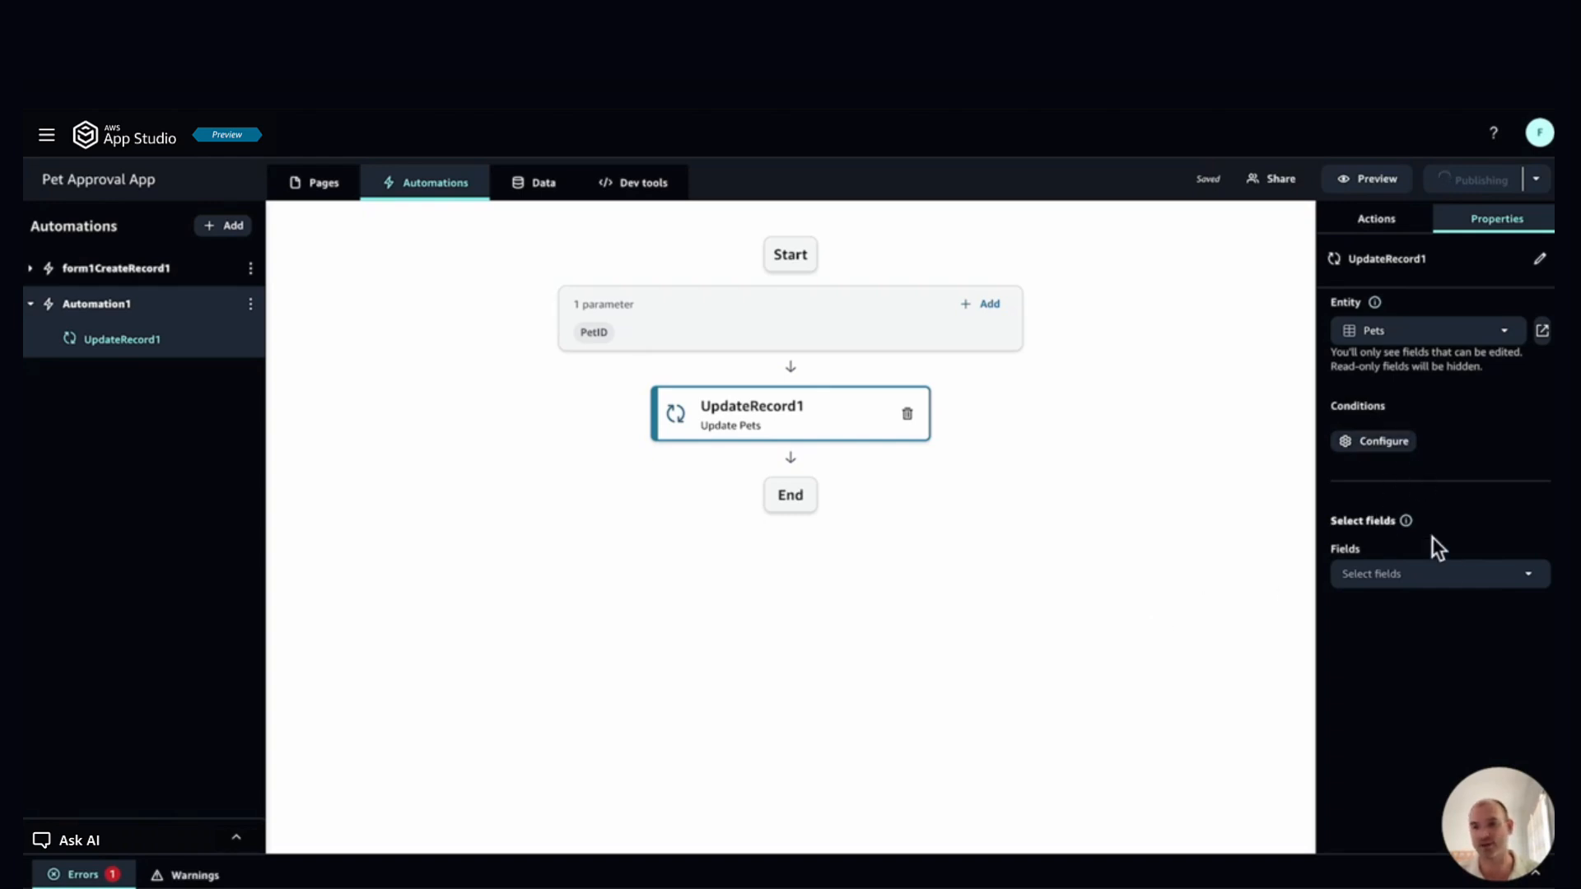
Step: Select Approval Status and Approval Date as the fields the Update Record action updates
left_click(1469, 578)
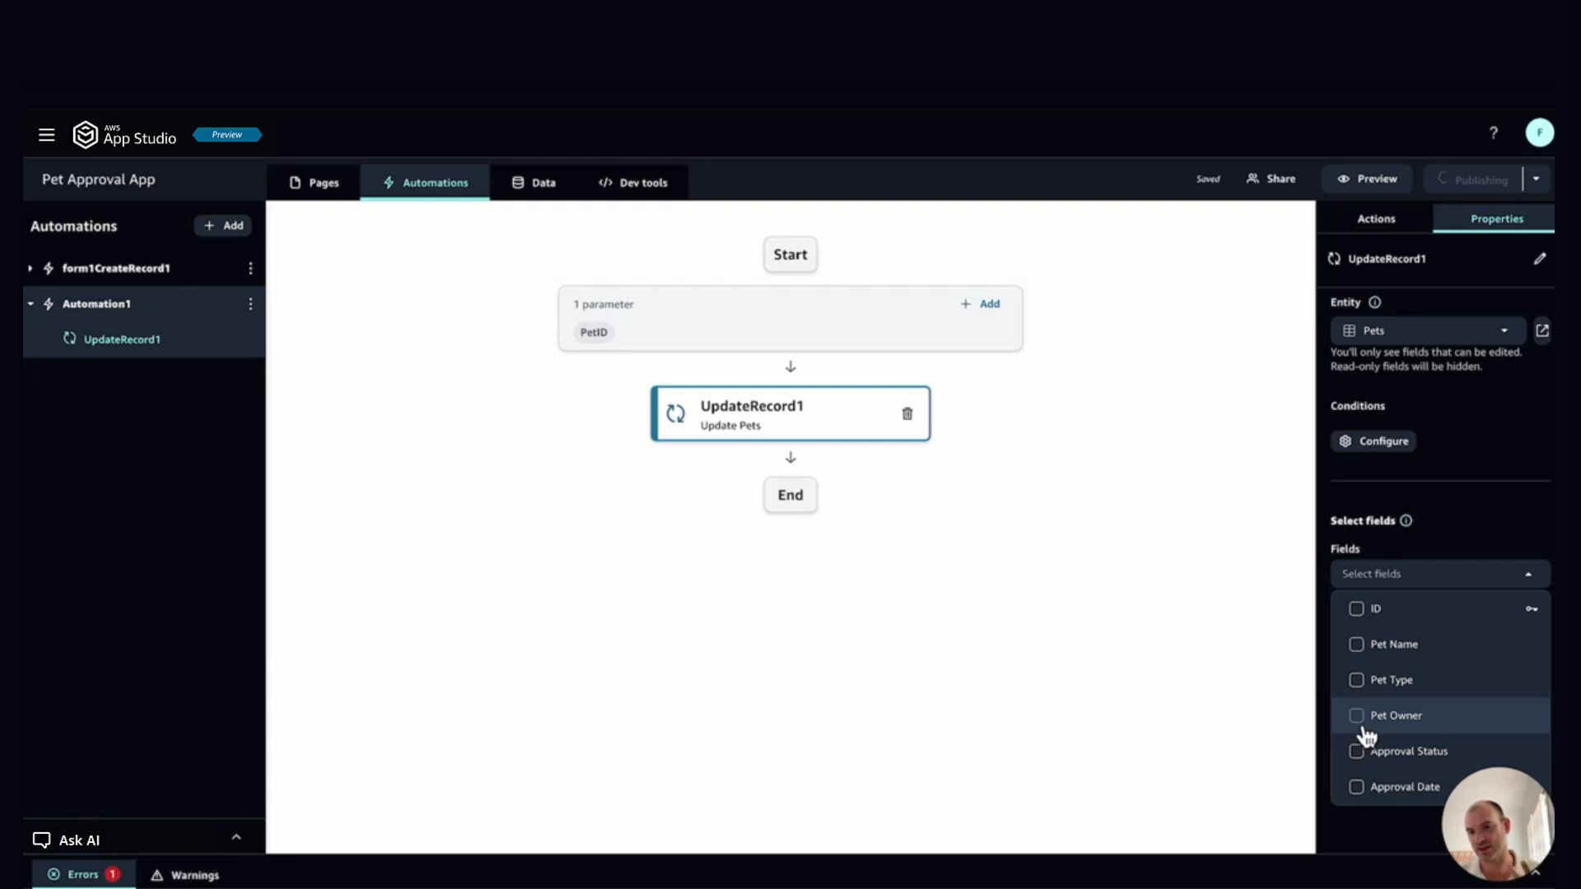
left_click(1364, 764)
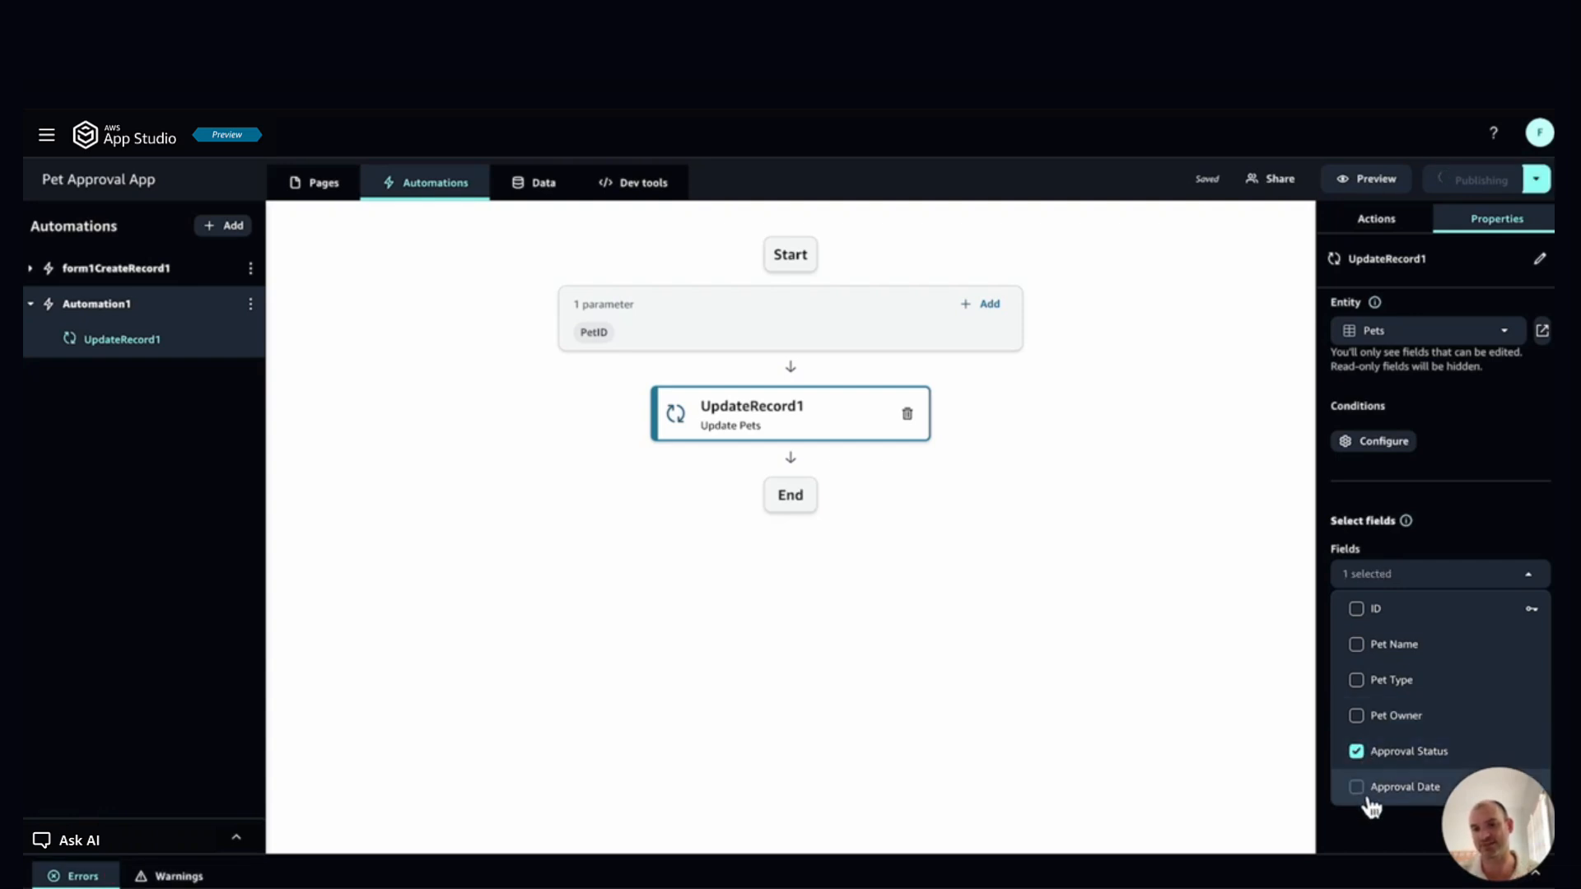
left_click(1368, 794)
left_click(1538, 582)
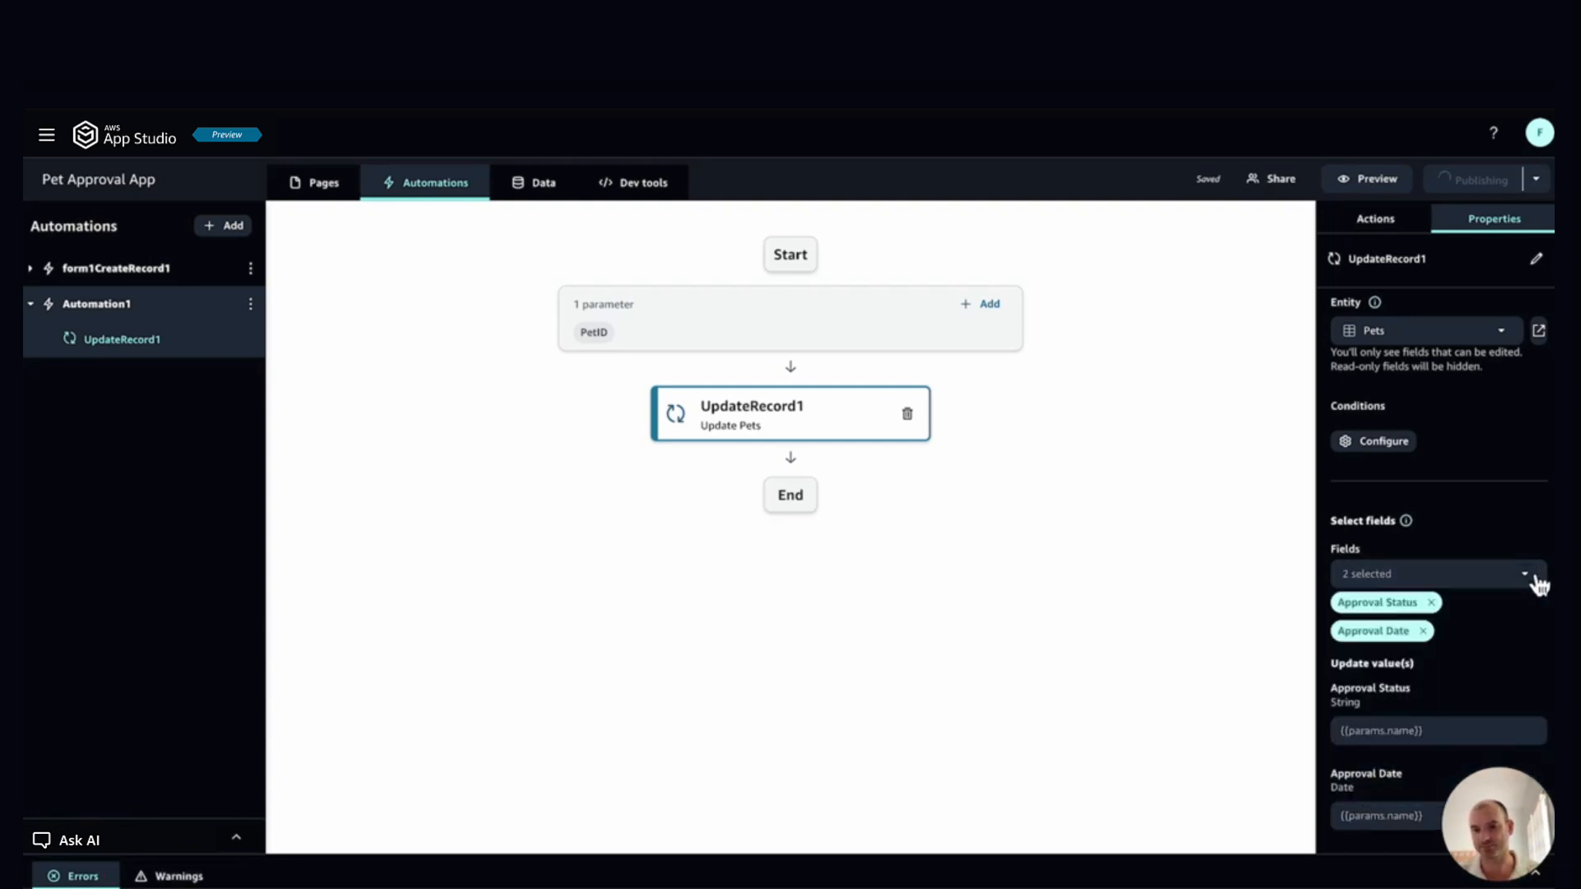
Step: Set the update values to Approved for Approval Status and {{new Date().toISOString()}} for Approval Date
left_click(1410, 723)
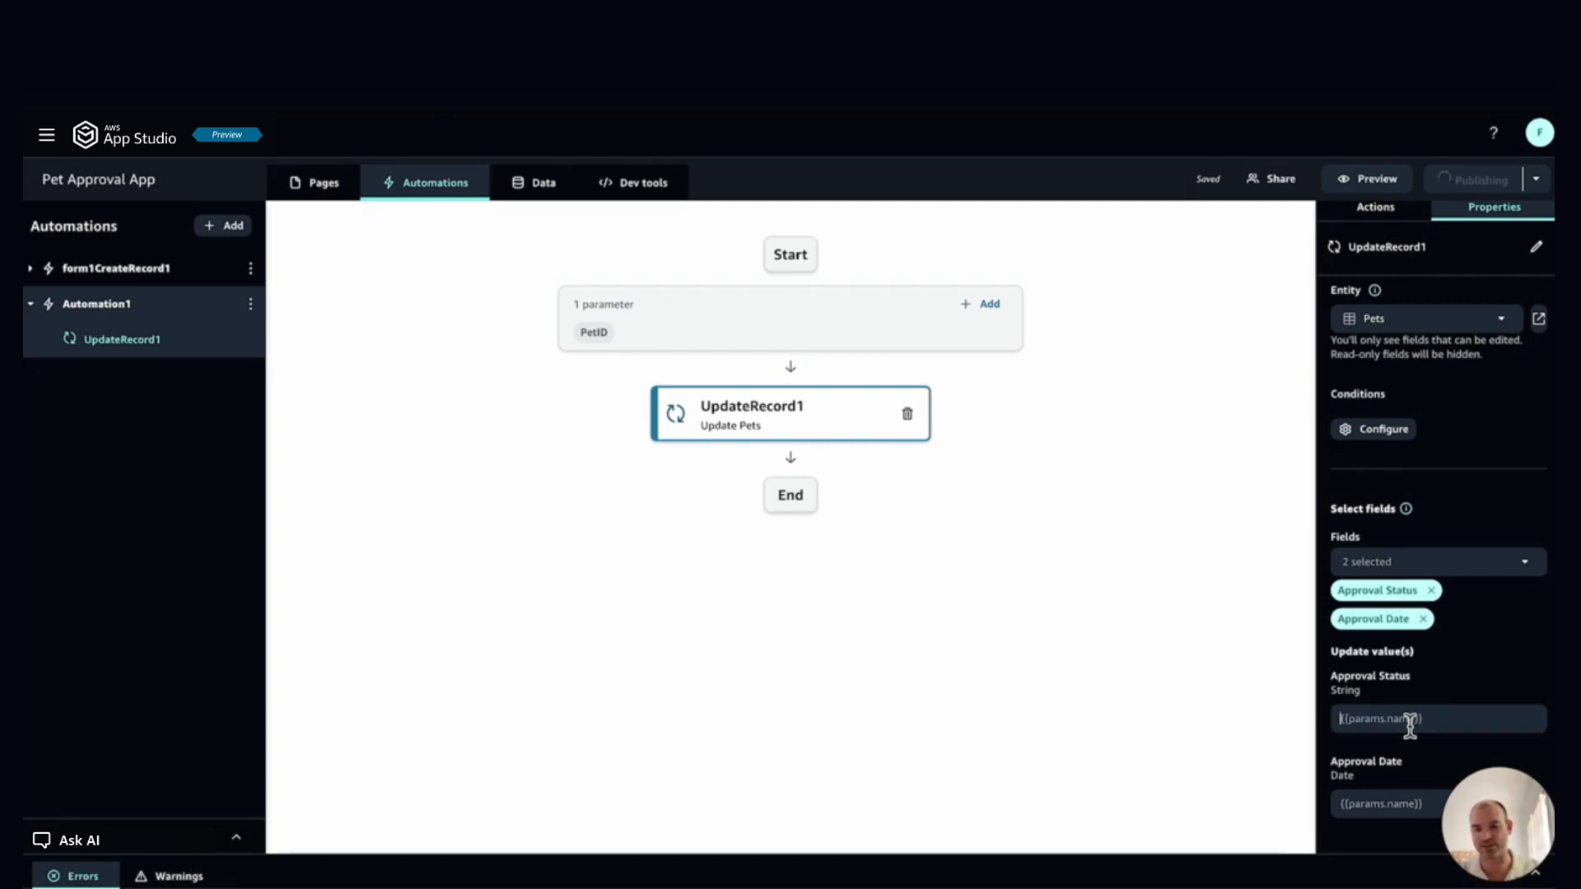
type("Approved")
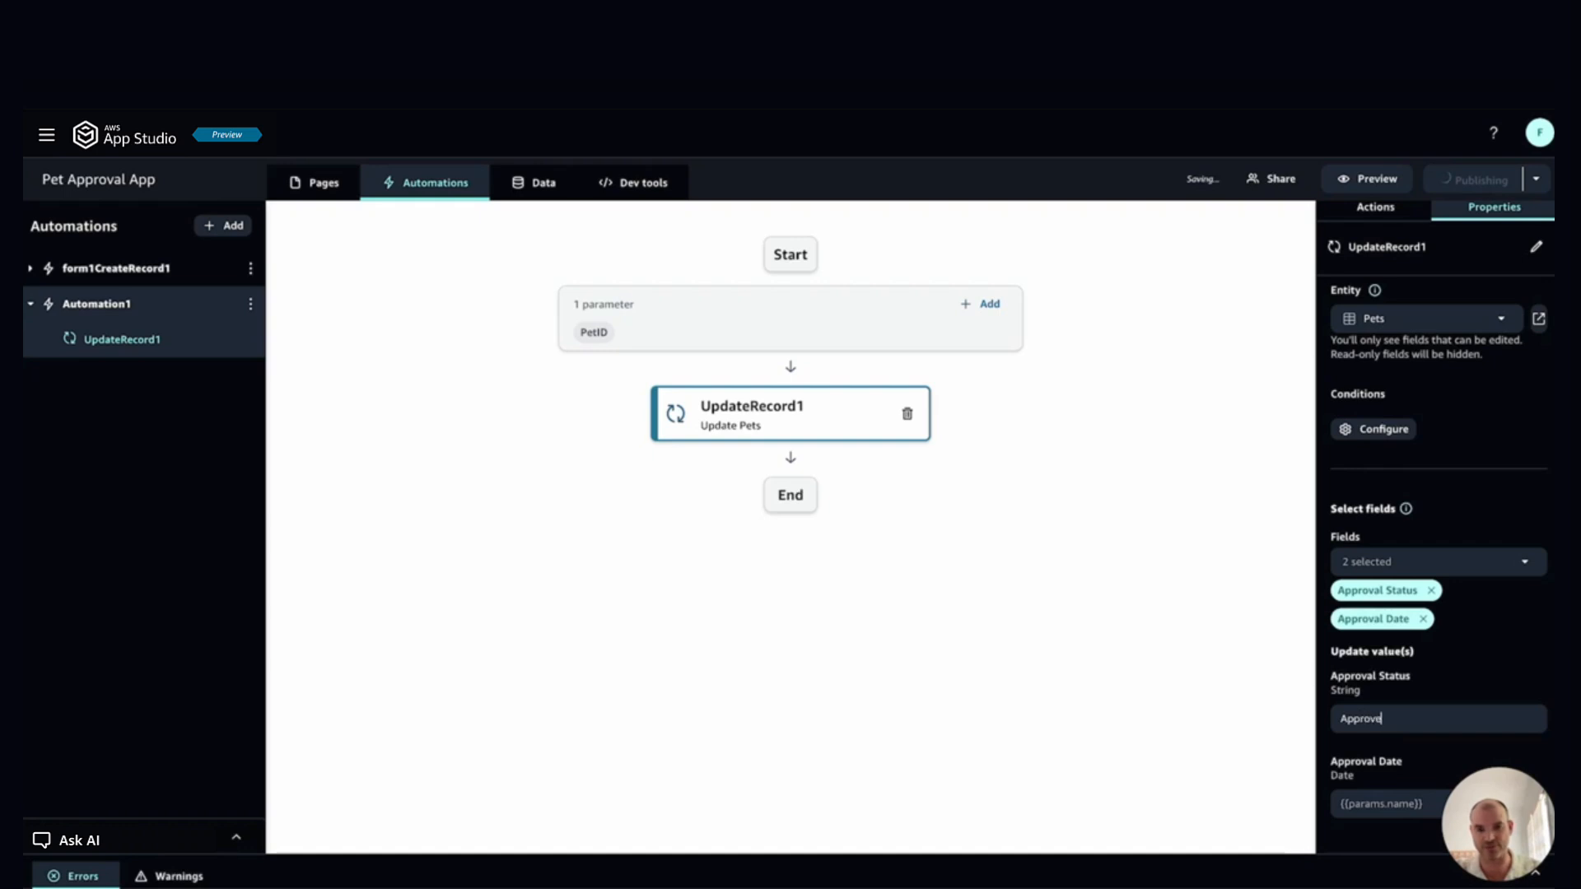
left_click(1366, 804)
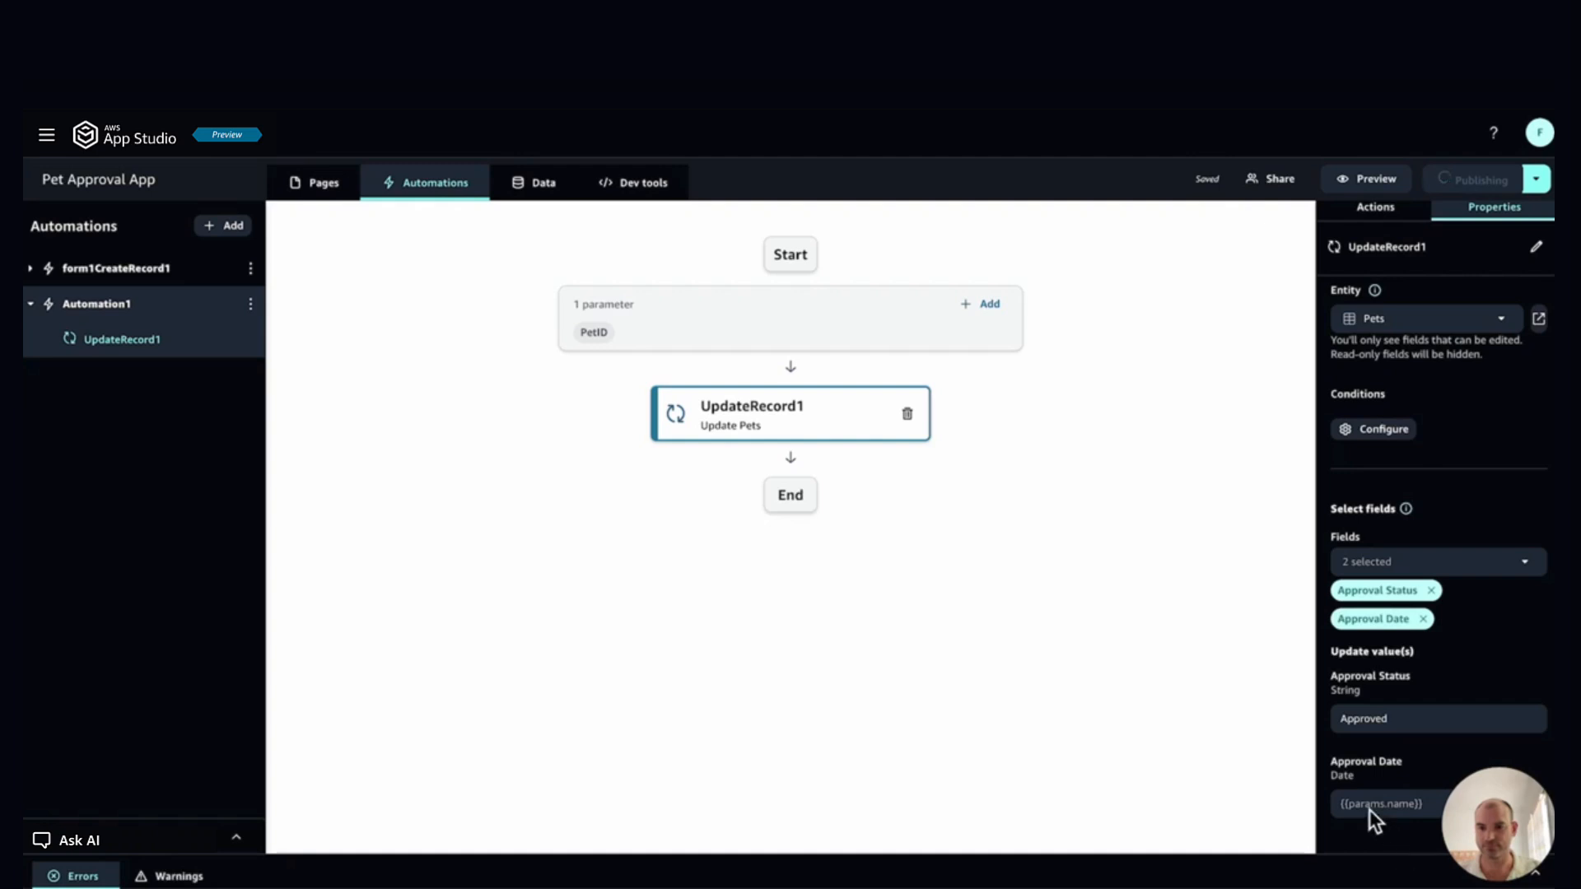
type("{{new Date().toISOString()}}")
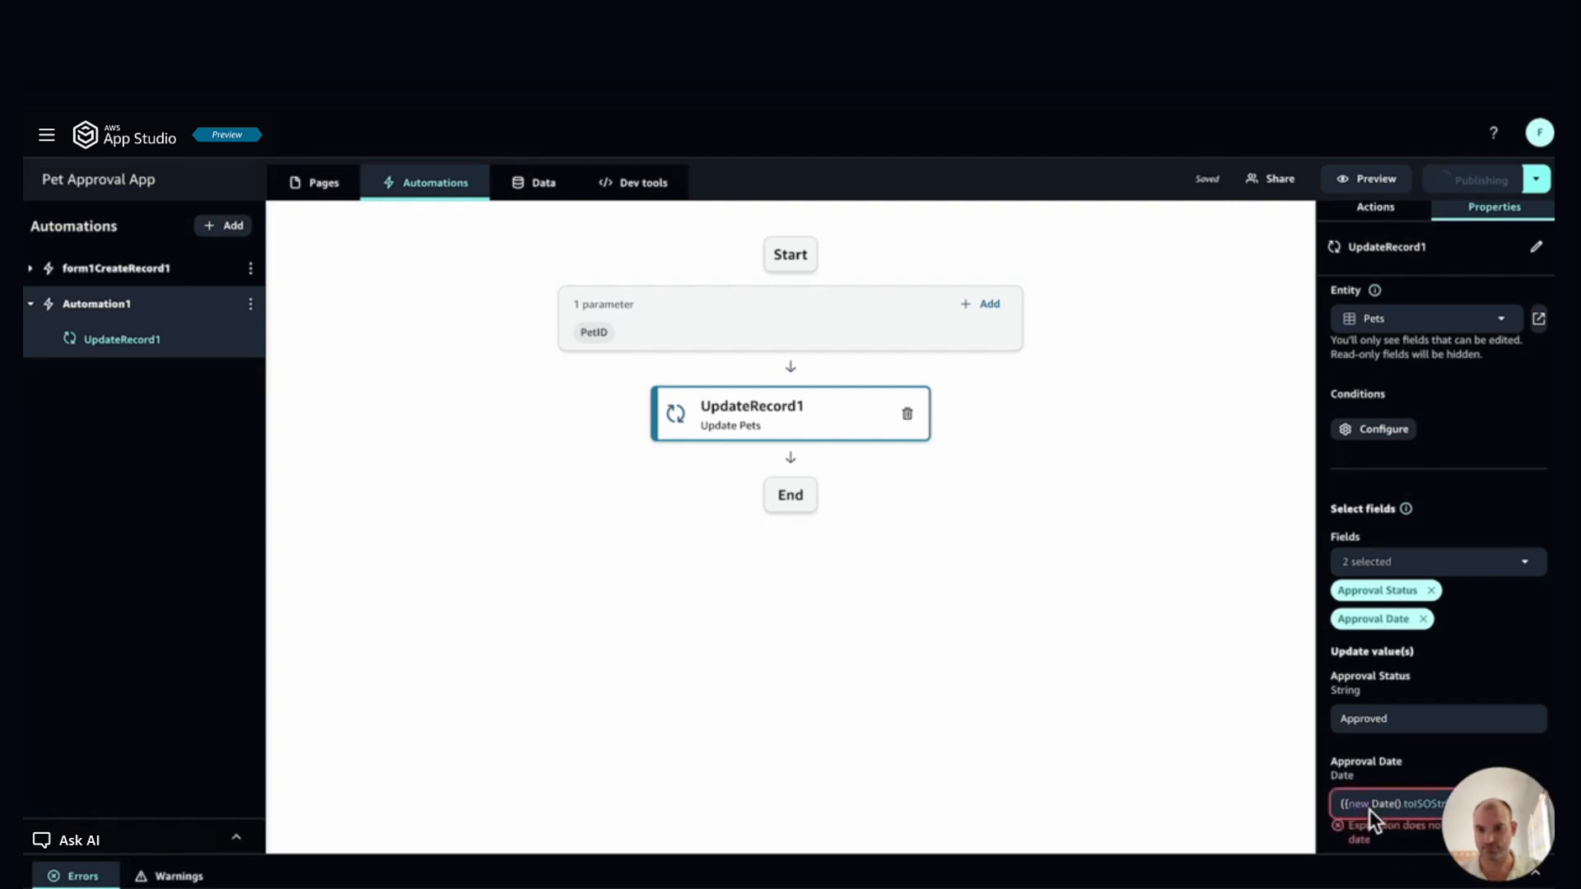
Step: Re-enter the end of the Approval Date expression, keeping it as {{new Date().toISOString()}}
left_click_drag(1513, 807, 1523, 412)
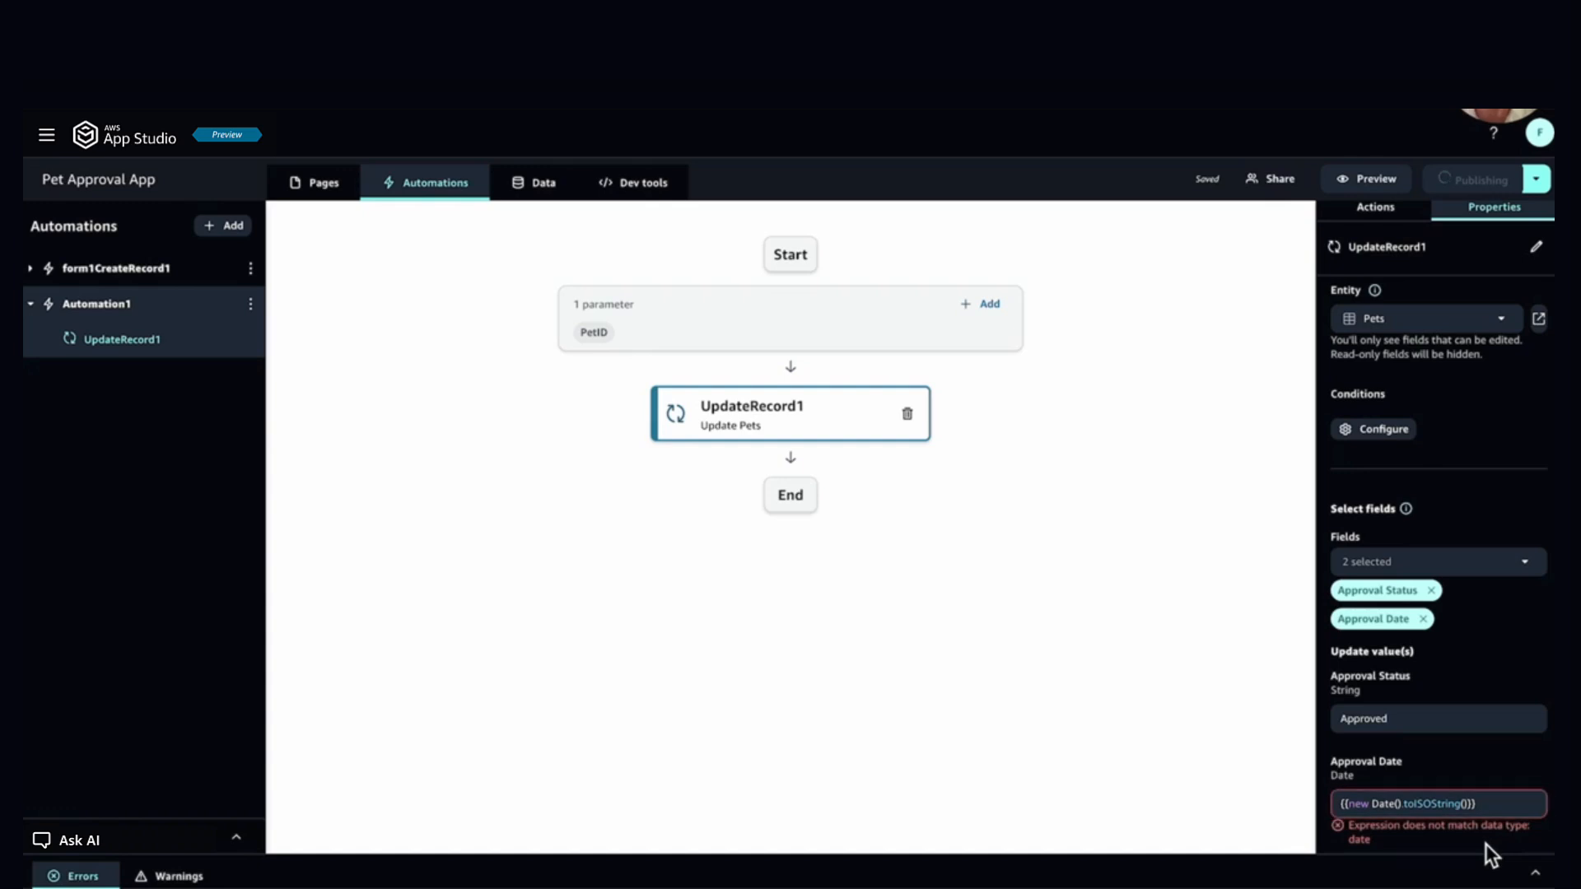
left_click(1515, 806)
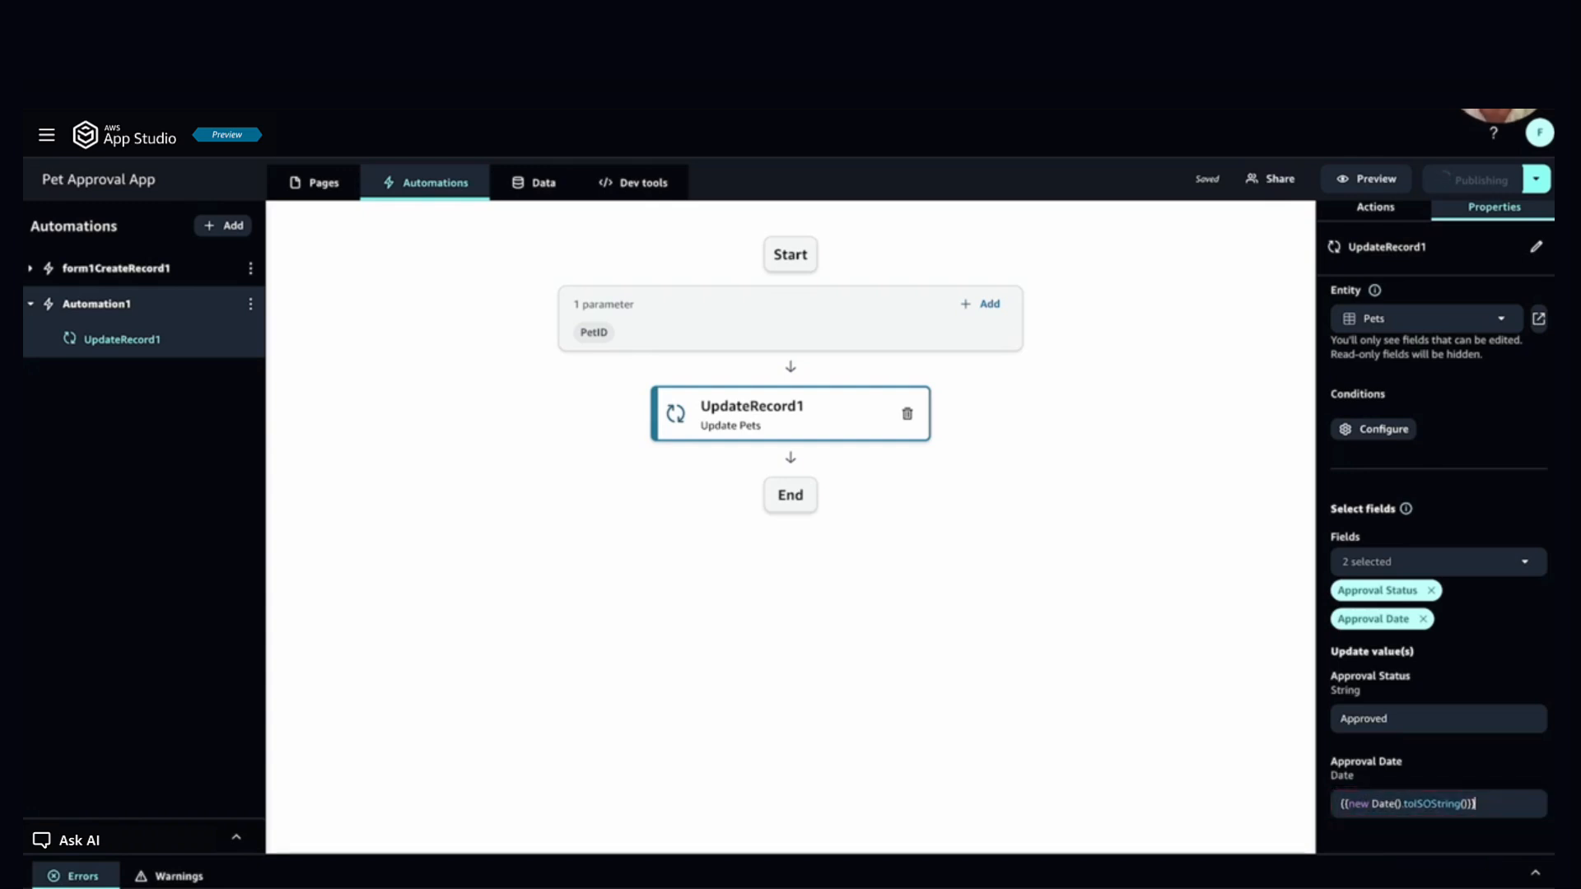
type("}")
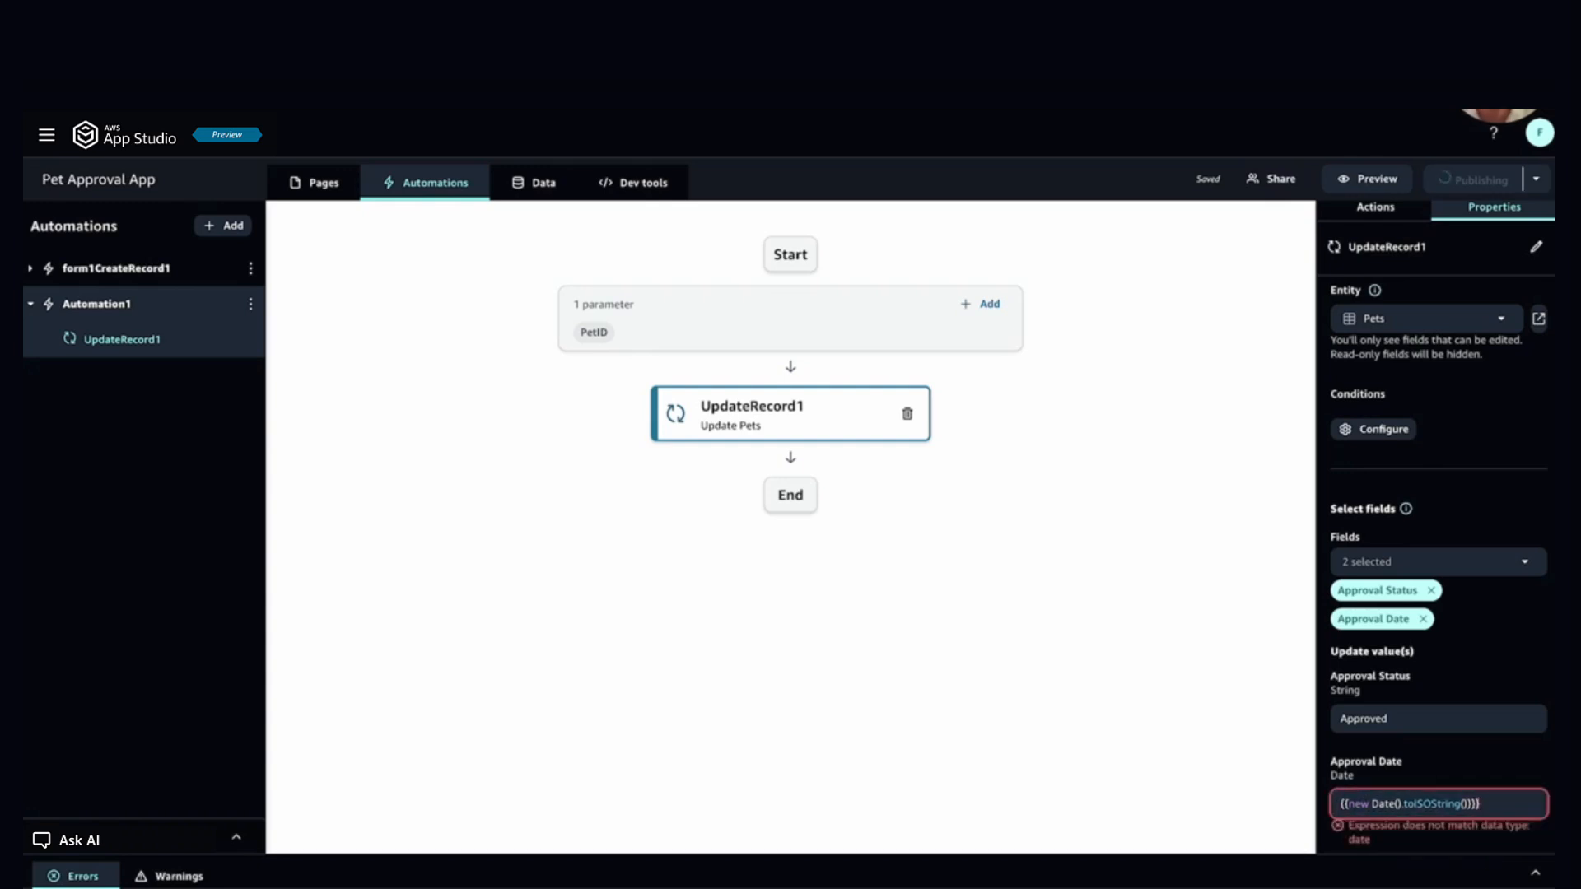
key("BackSpace")
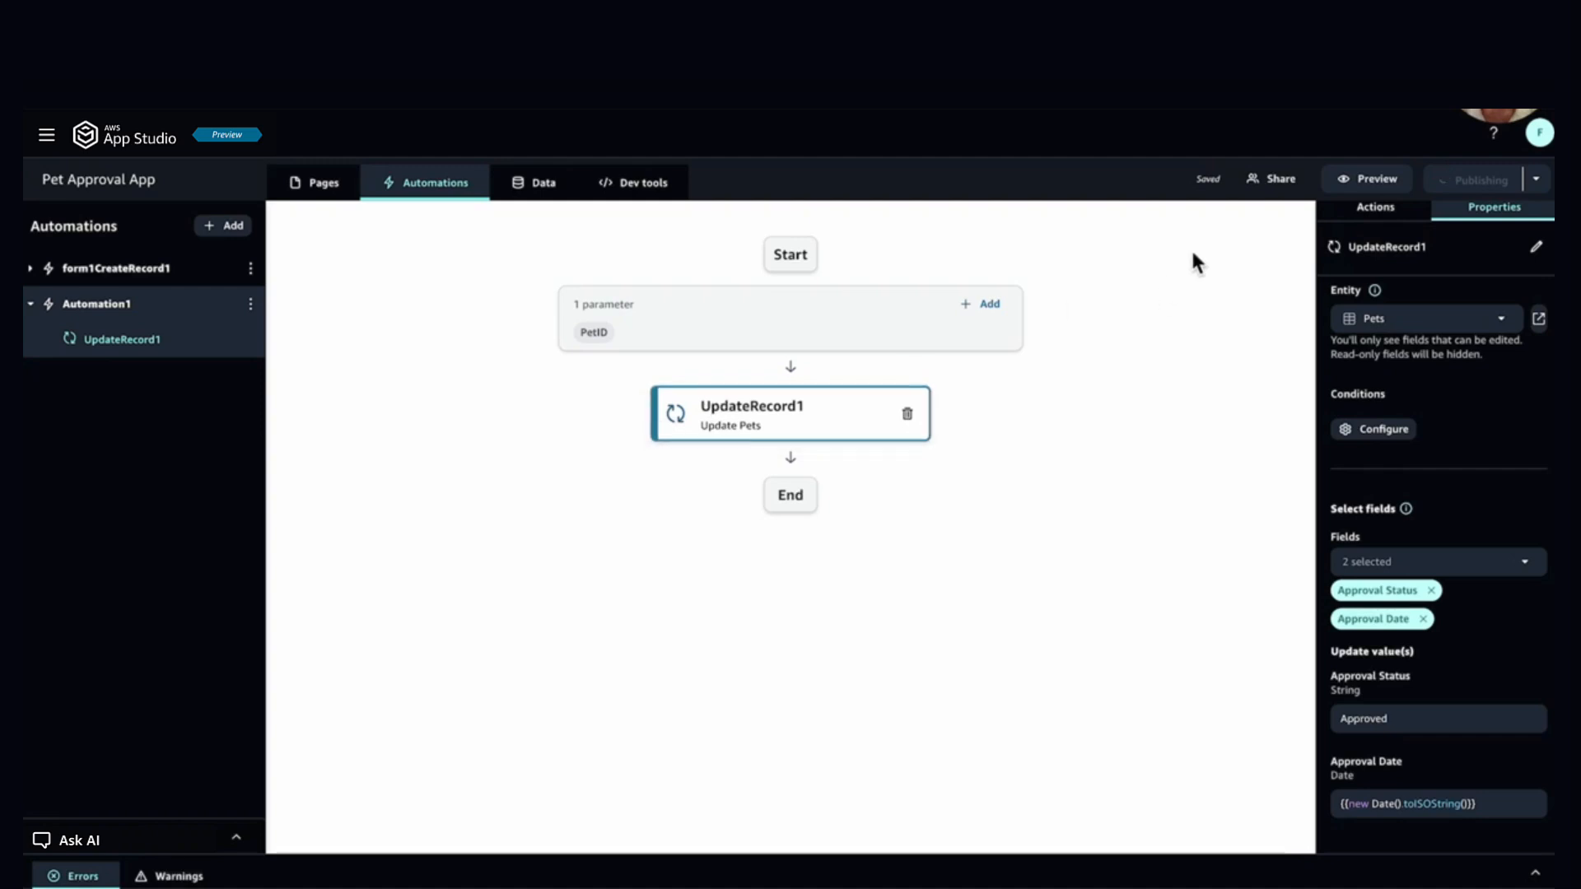
Step: Preview the app, approve the pending pet Noirette on Page3, and check its record on the All Pets page
left_click(1377, 181)
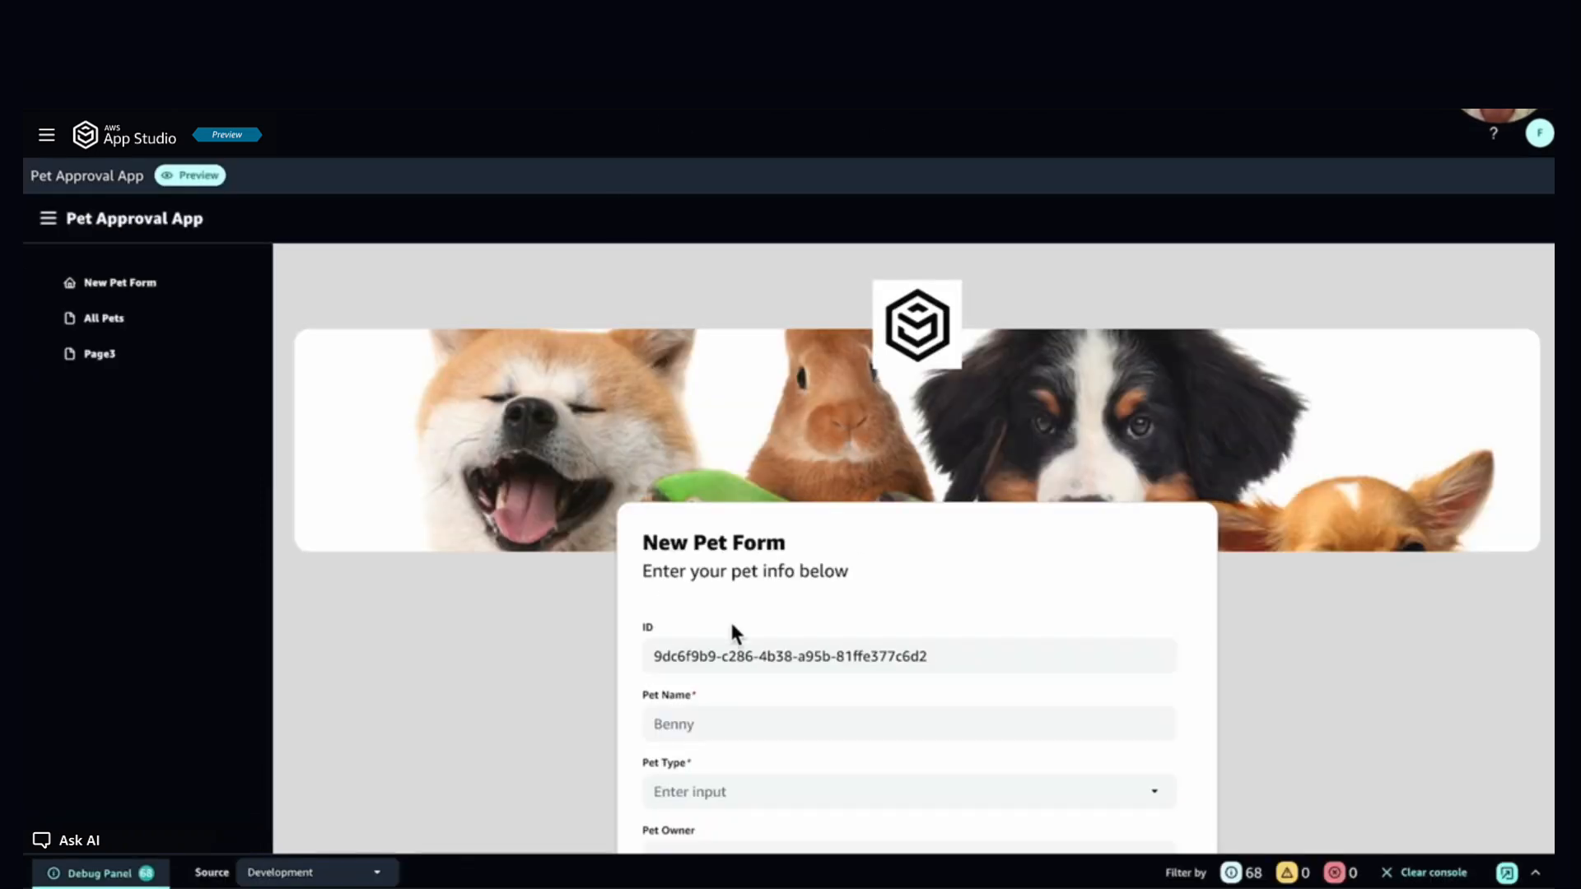
left_click(113, 362)
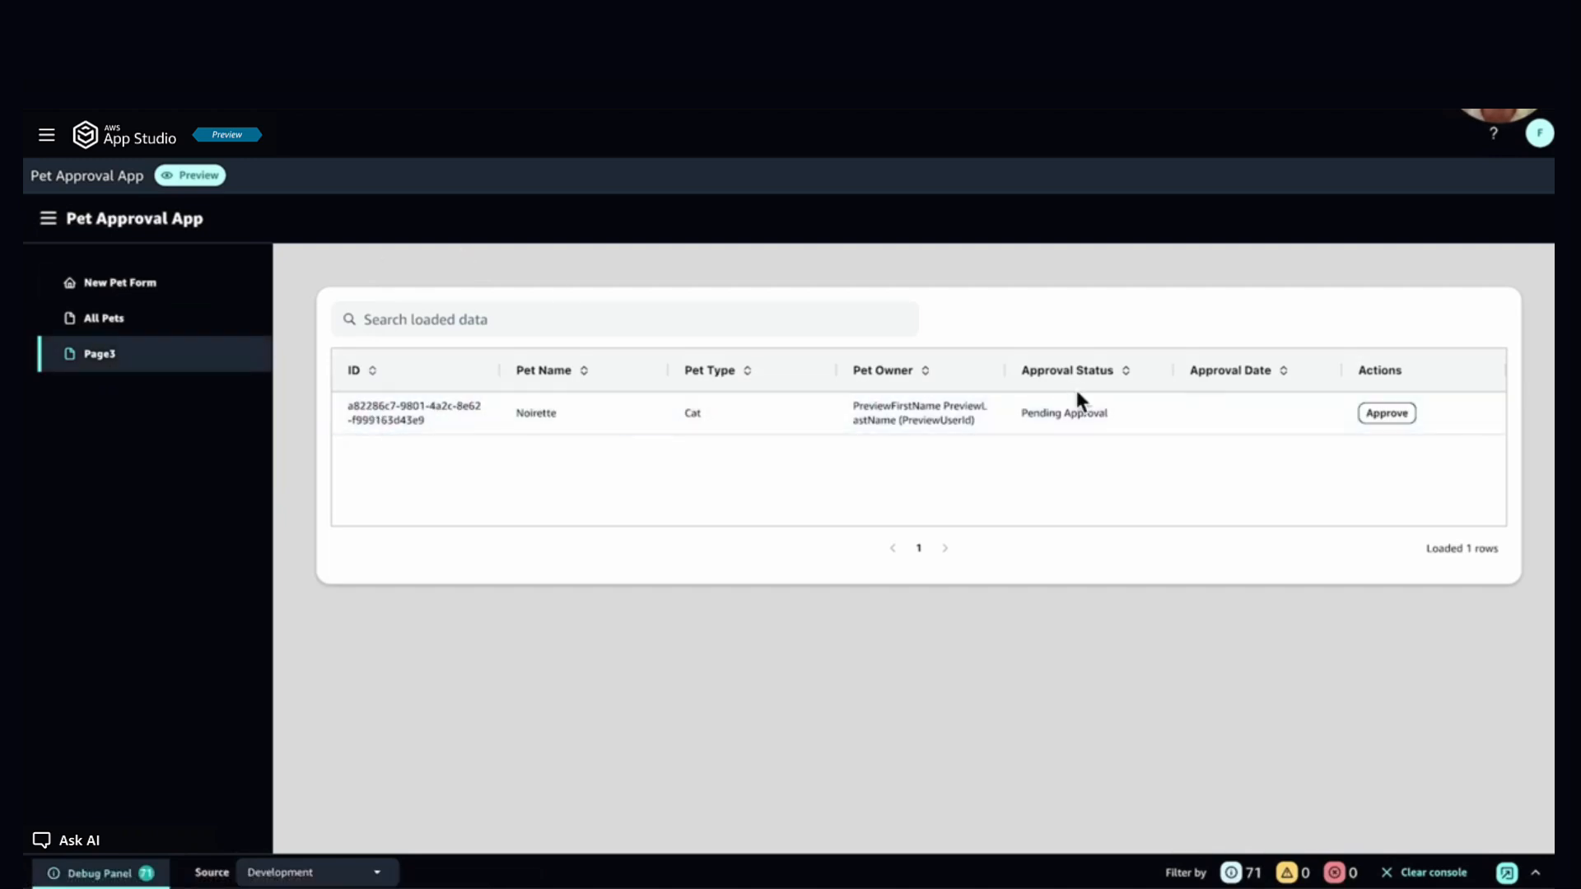
left_click(1391, 420)
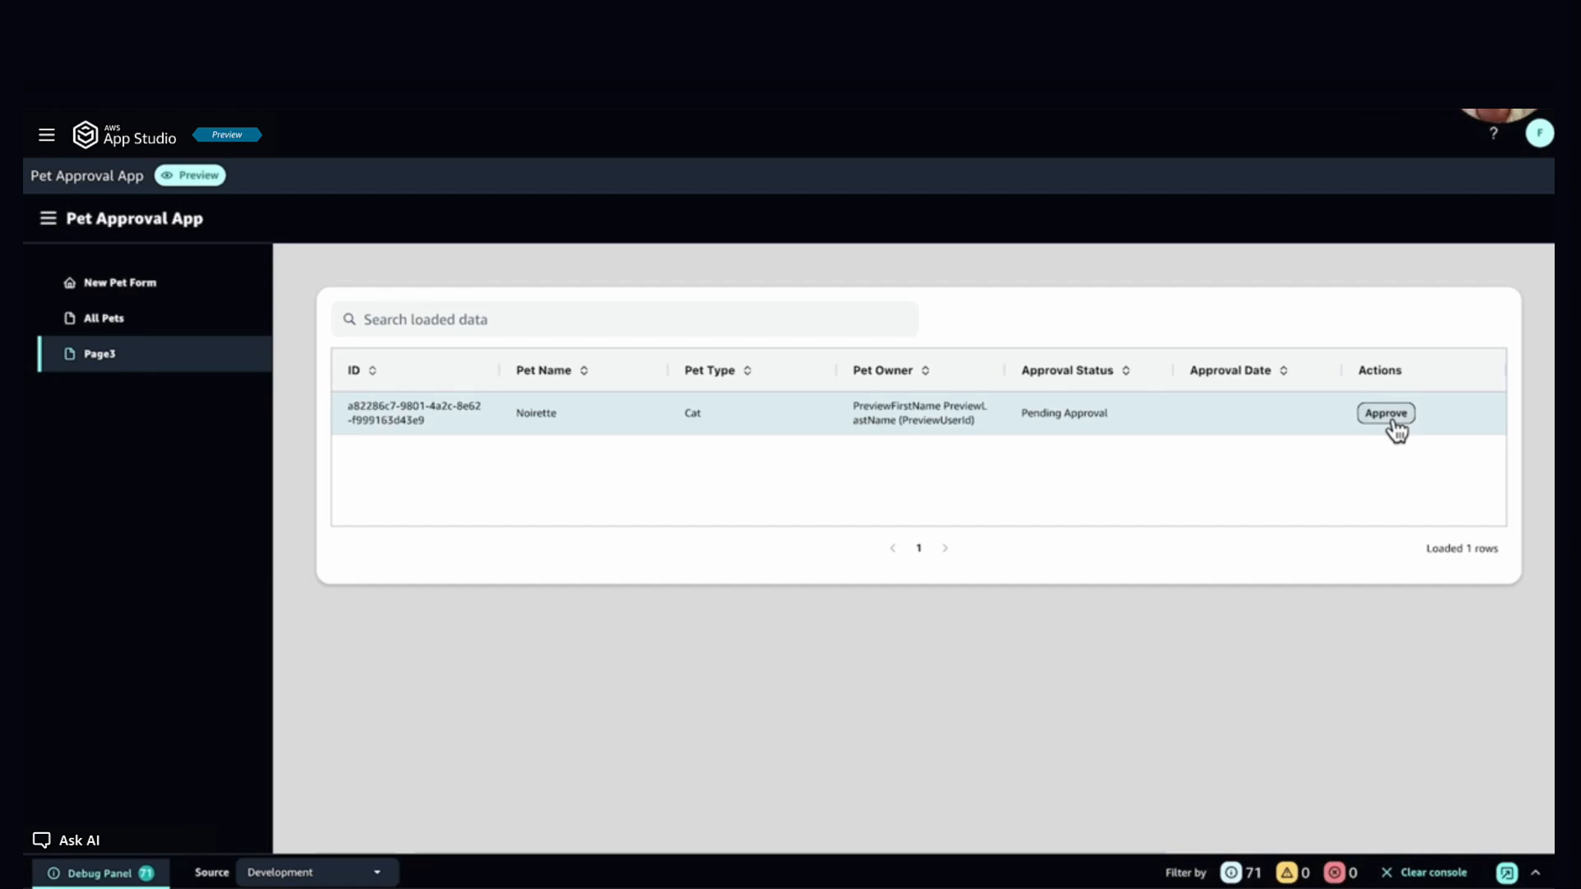
left_click(106, 318)
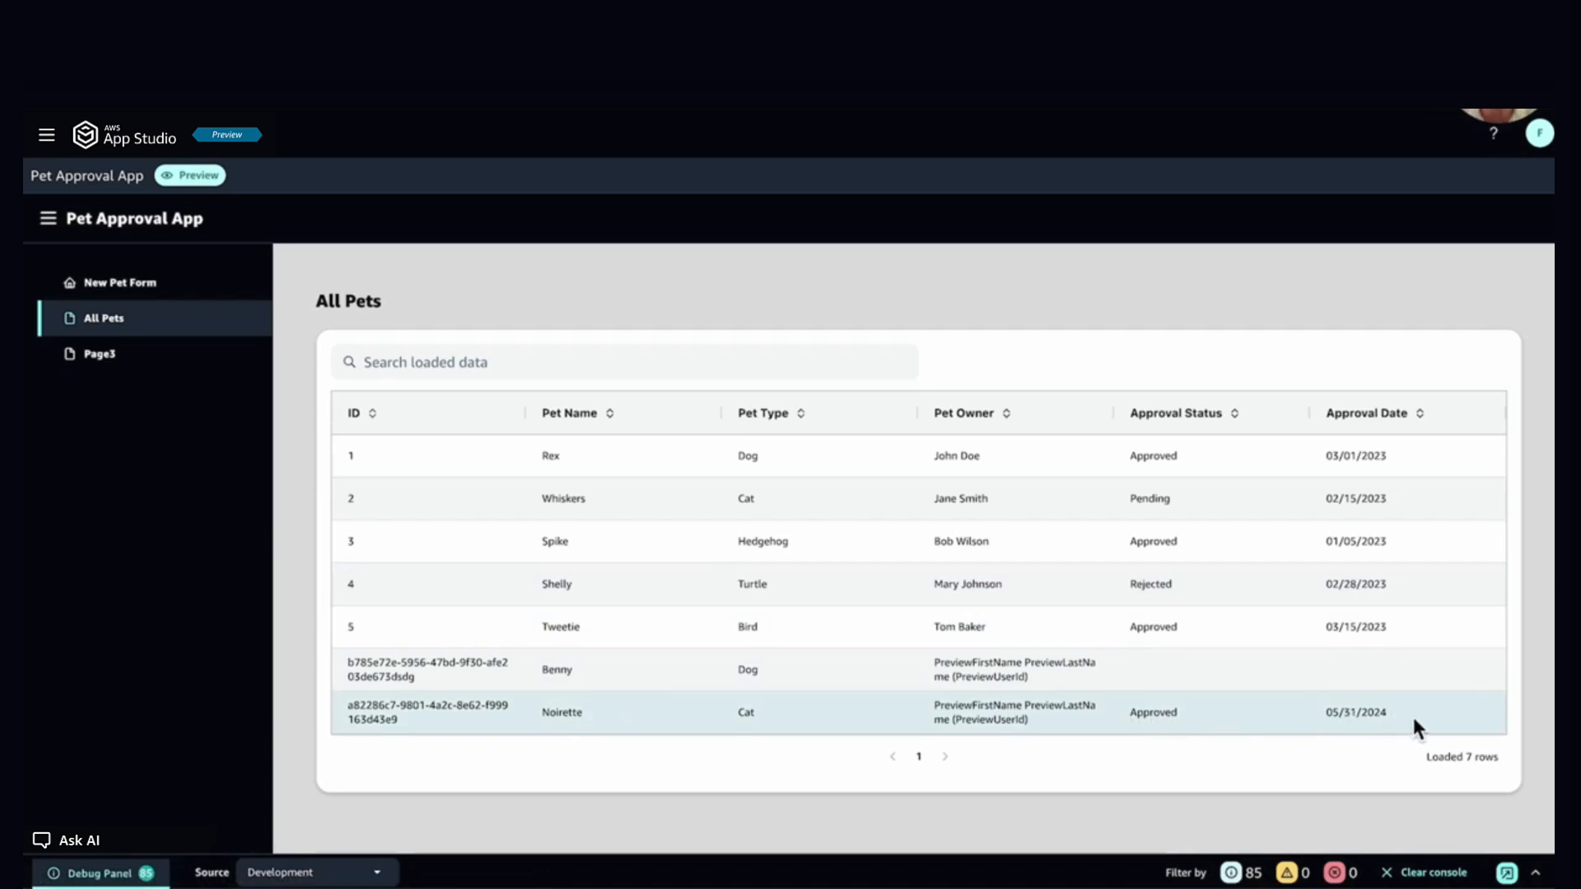
left_click(138, 289)
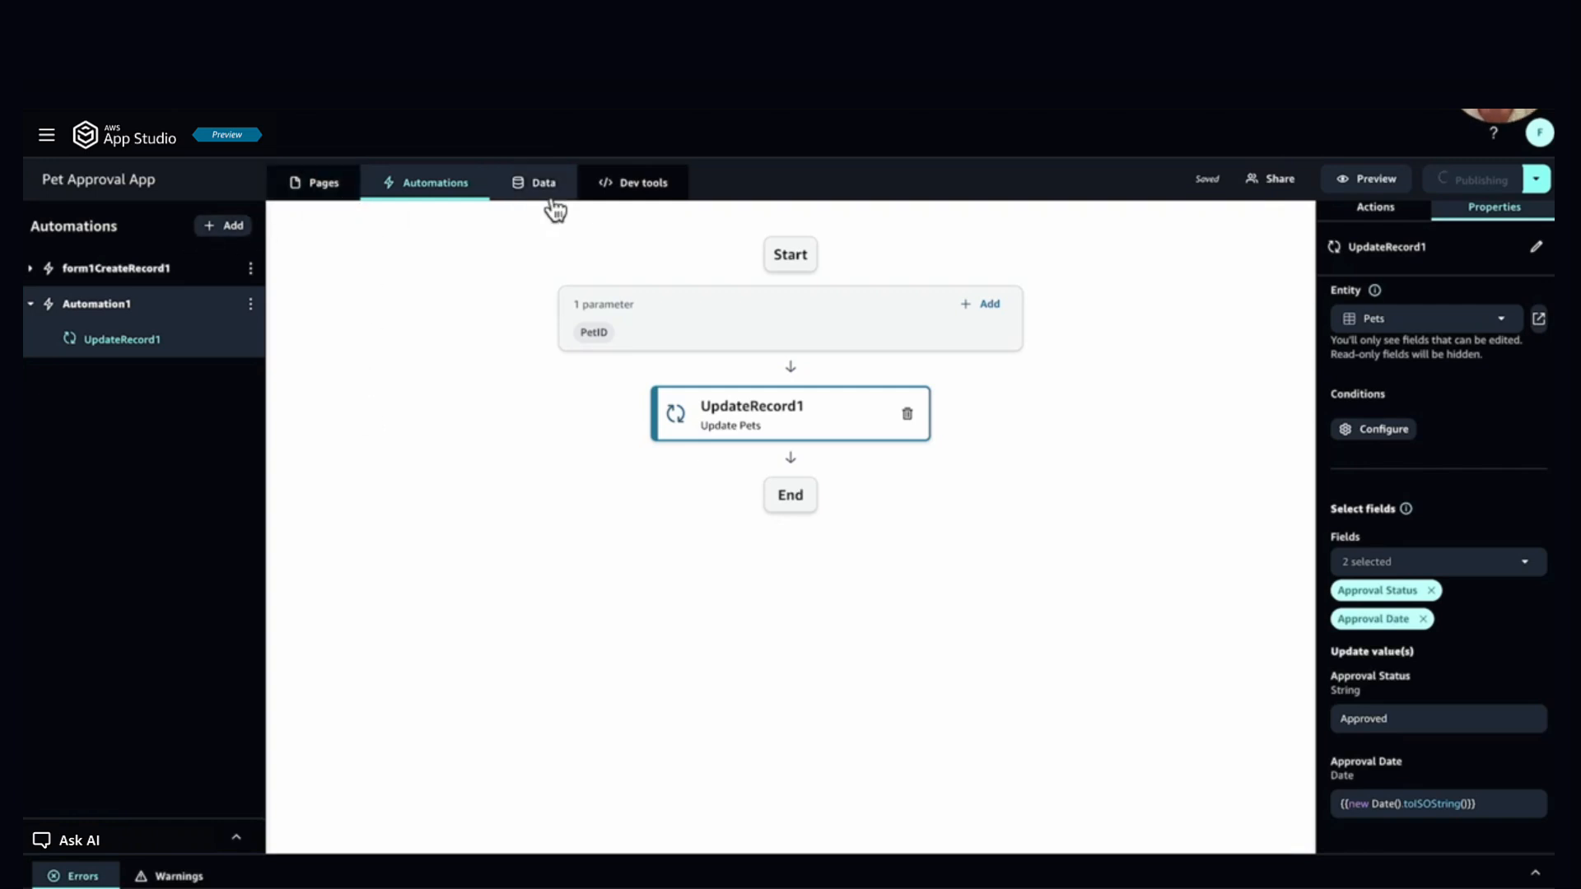
Step: Turn off open access to all end users for Page3 and base its visibility on roles
left_click(343, 205)
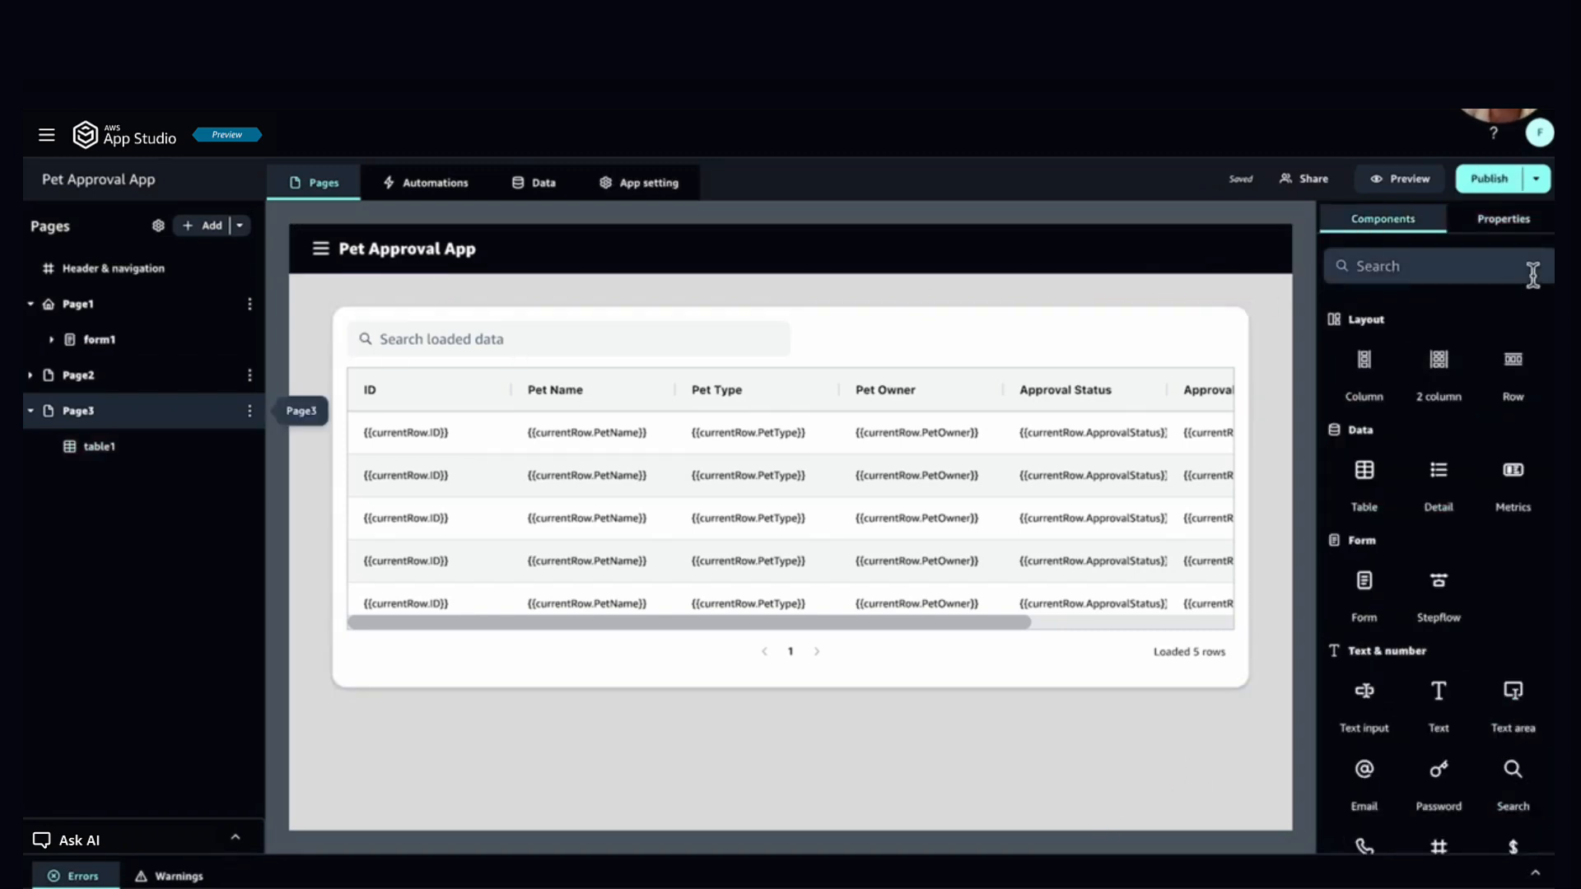
left_click(1519, 229)
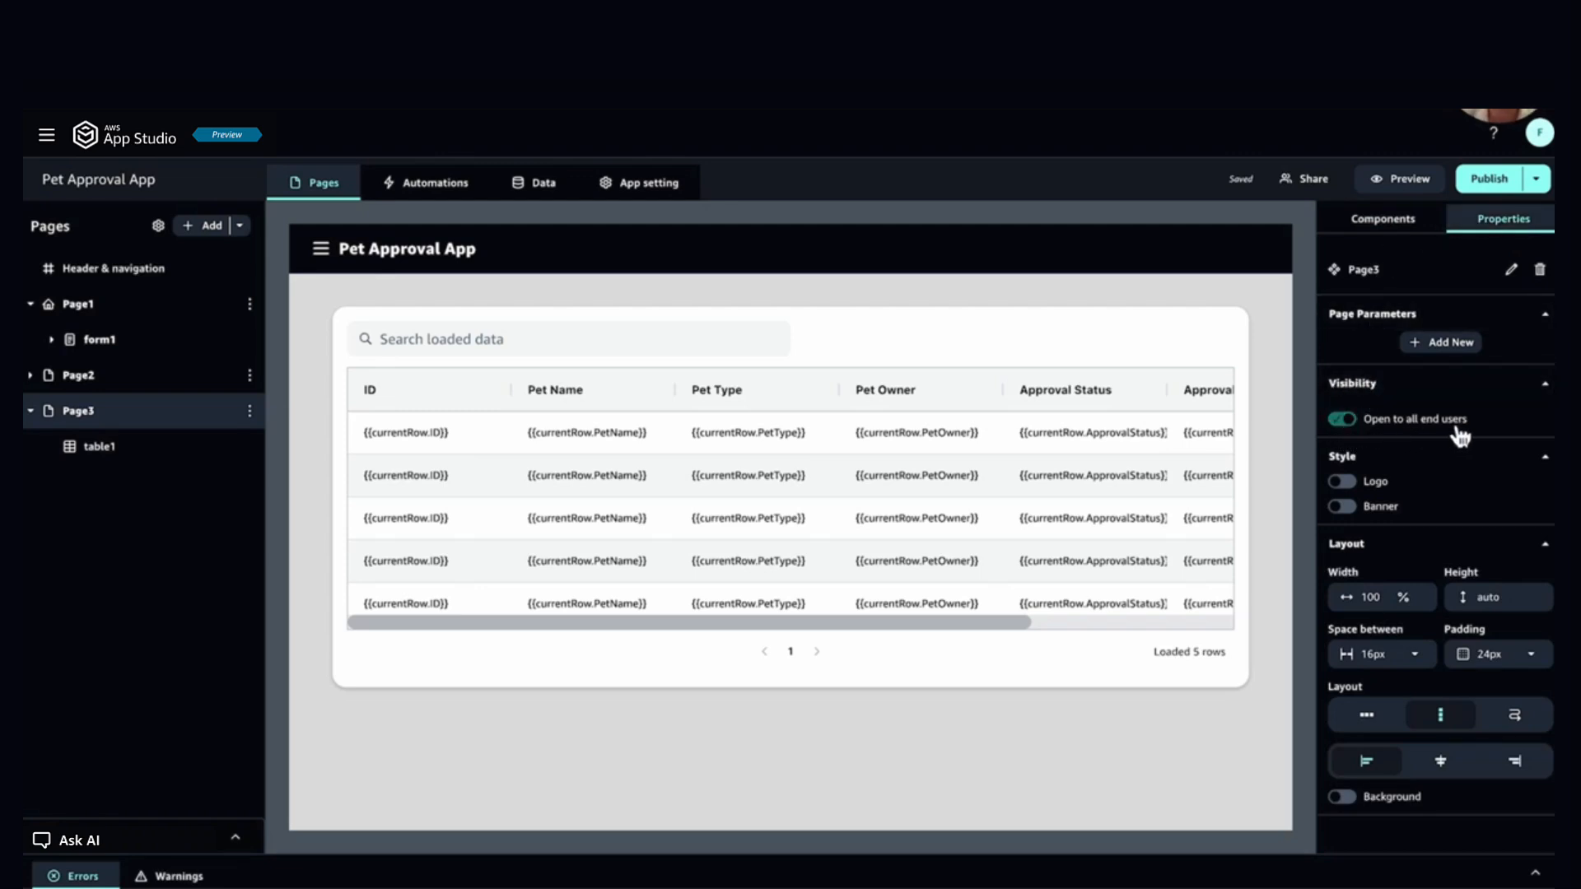
left_click(1343, 420)
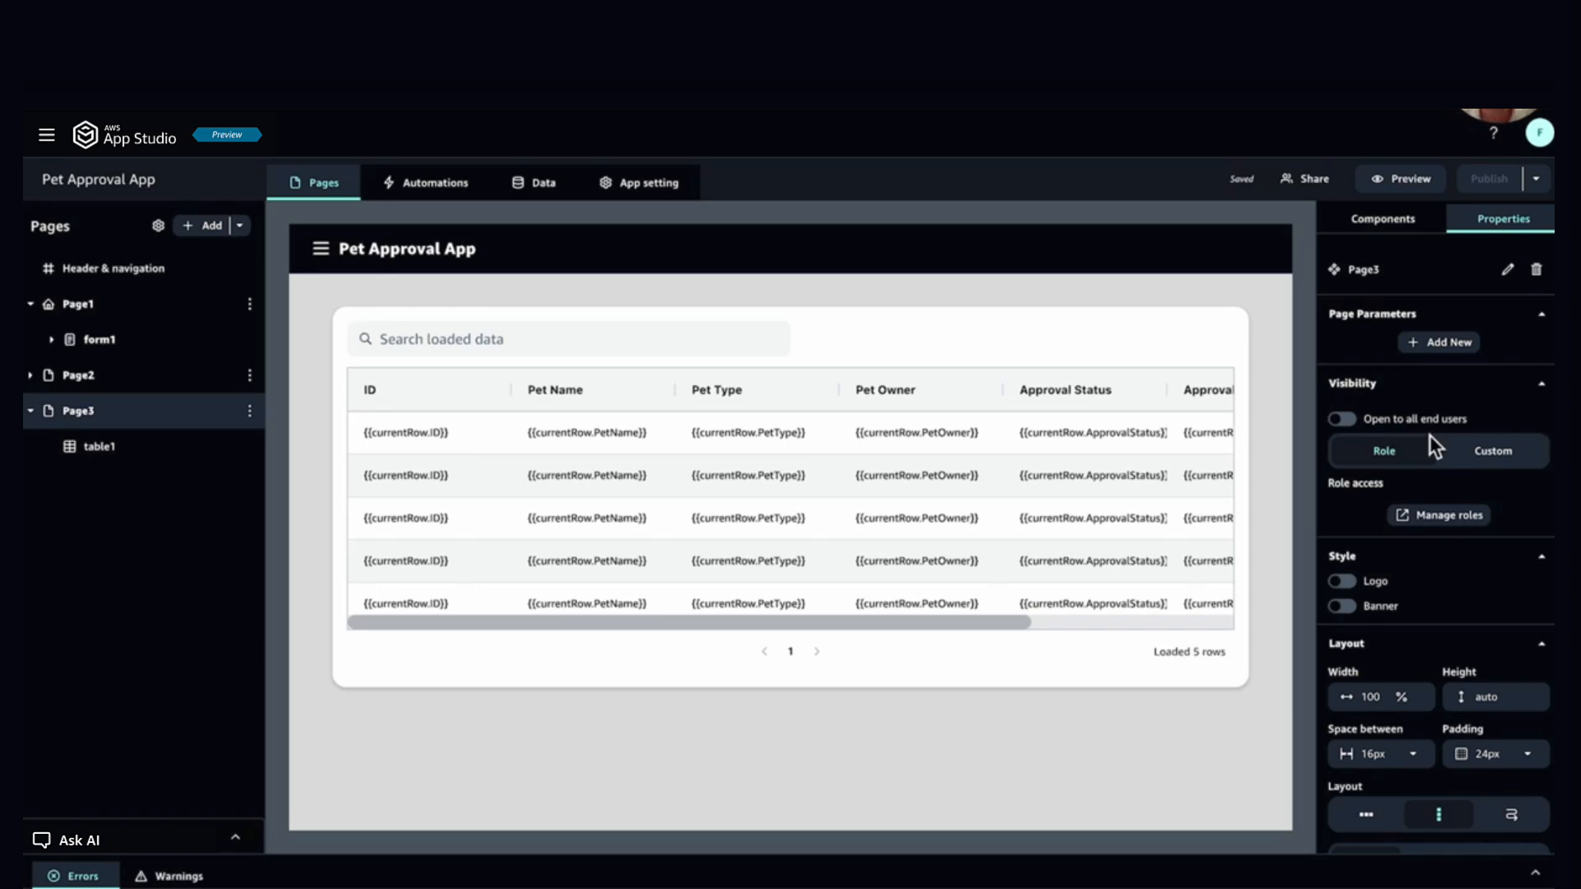
left_click(1494, 453)
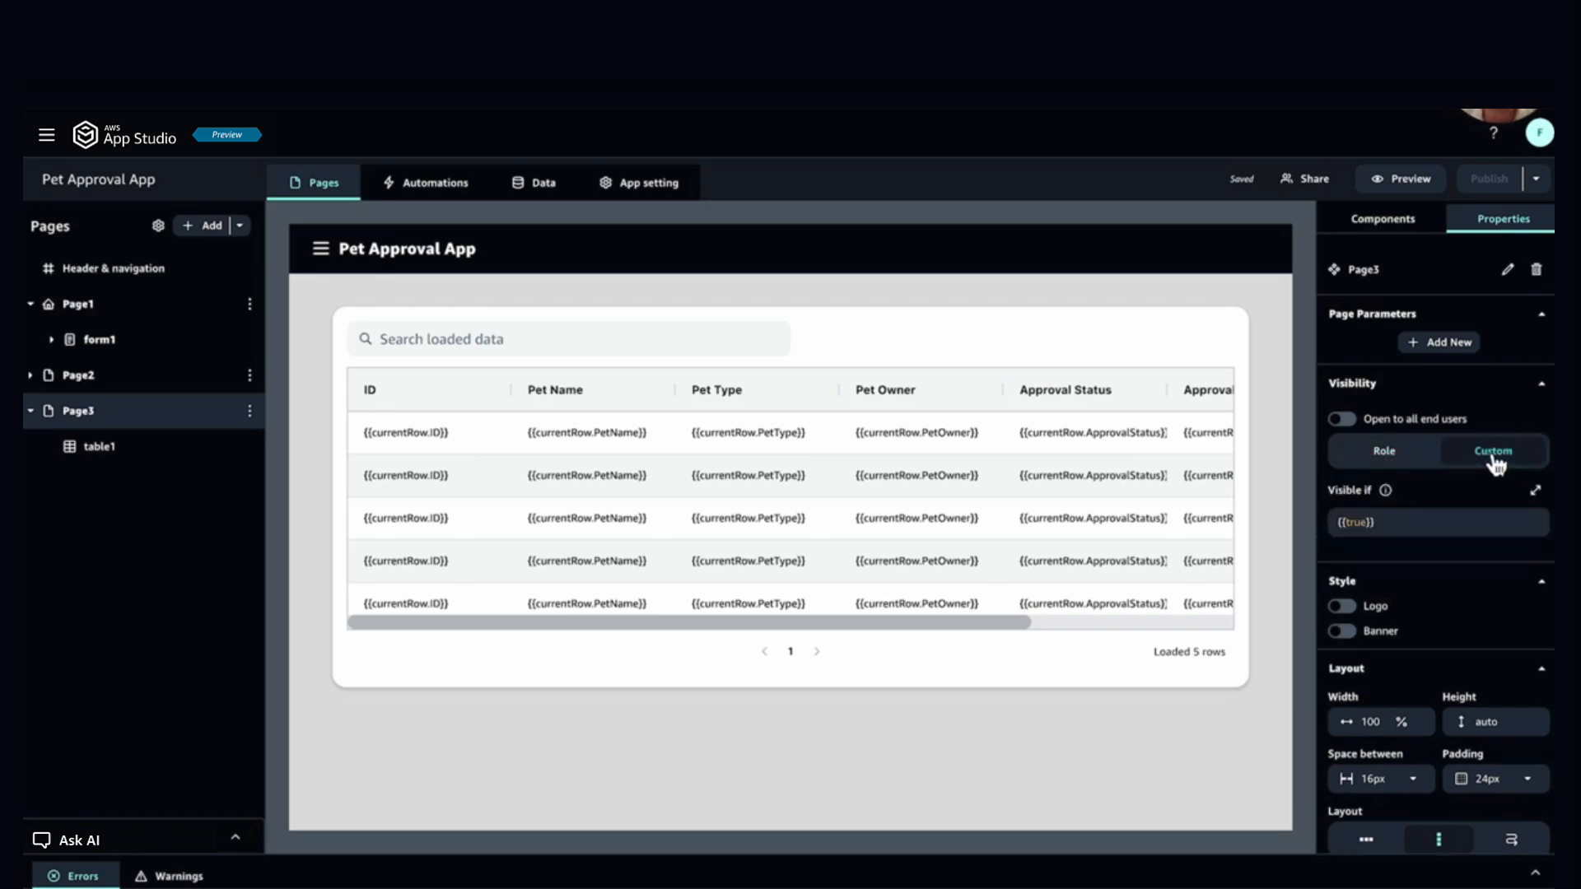
left_click(1395, 455)
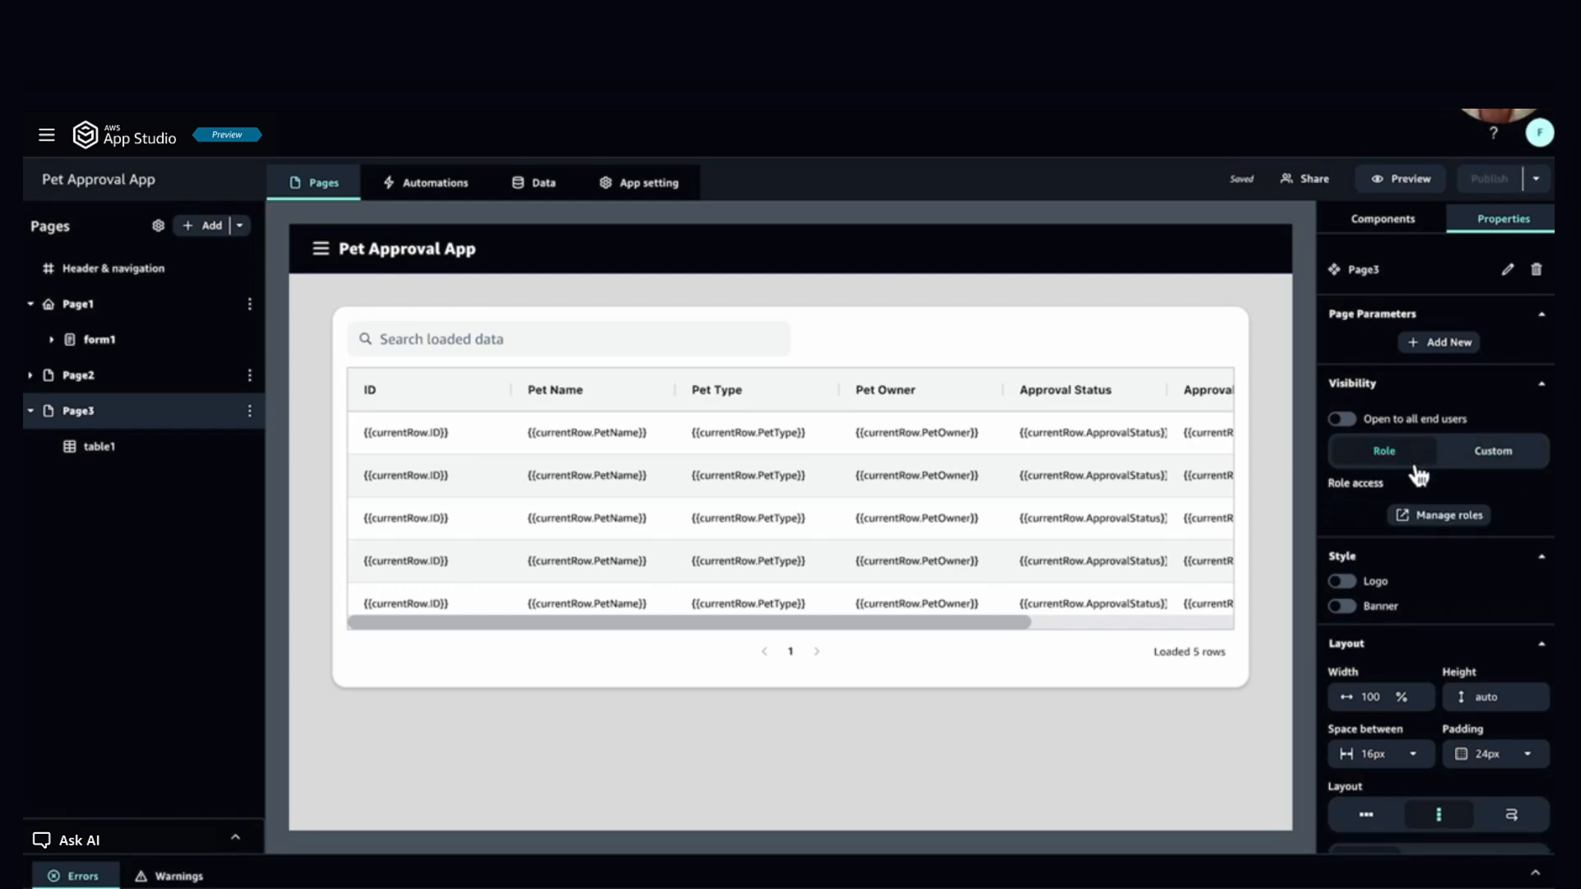
Step: Open the app's role management and add an end app role named Submitter
left_click(1449, 521)
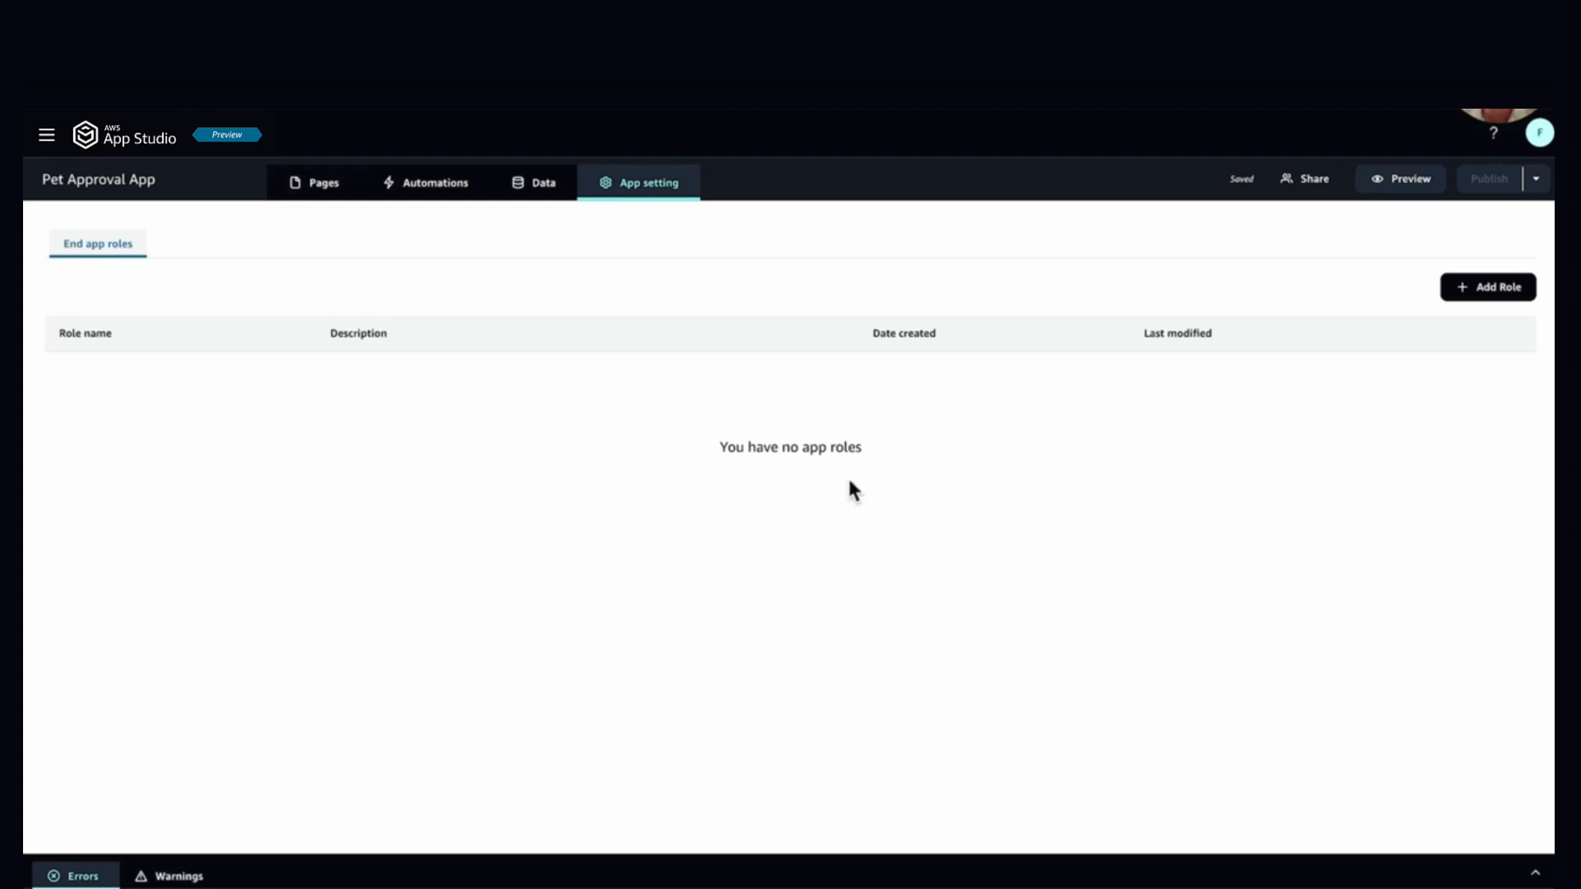
left_click(1494, 288)
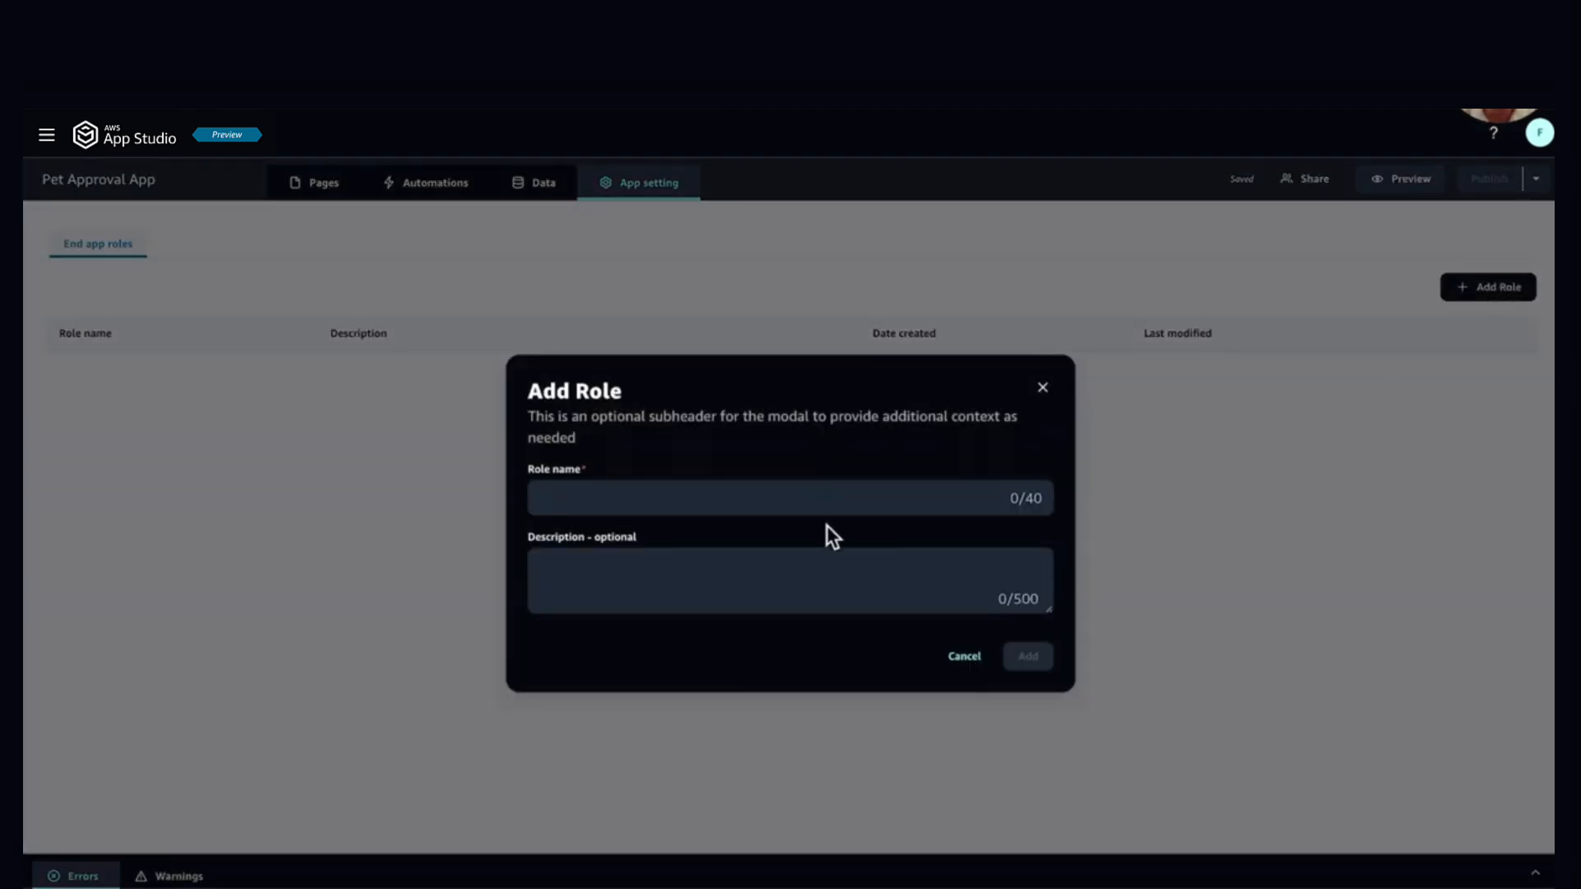
left_click(786, 494)
type("Submitter")
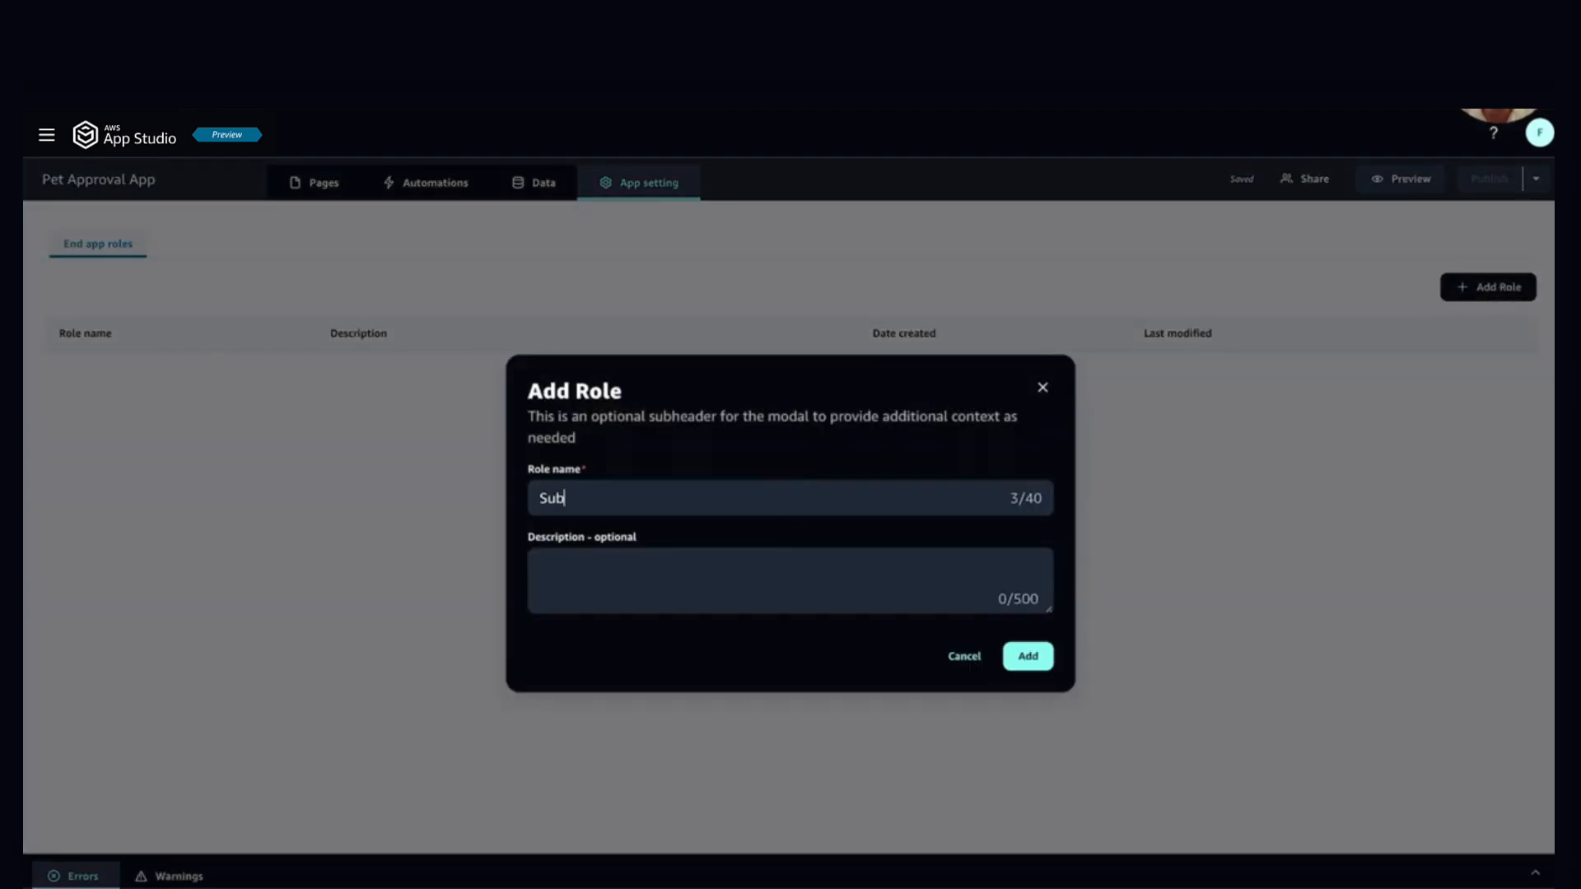
left_click(1031, 663)
Step: Add a second end app role named Approver
left_click(1490, 289)
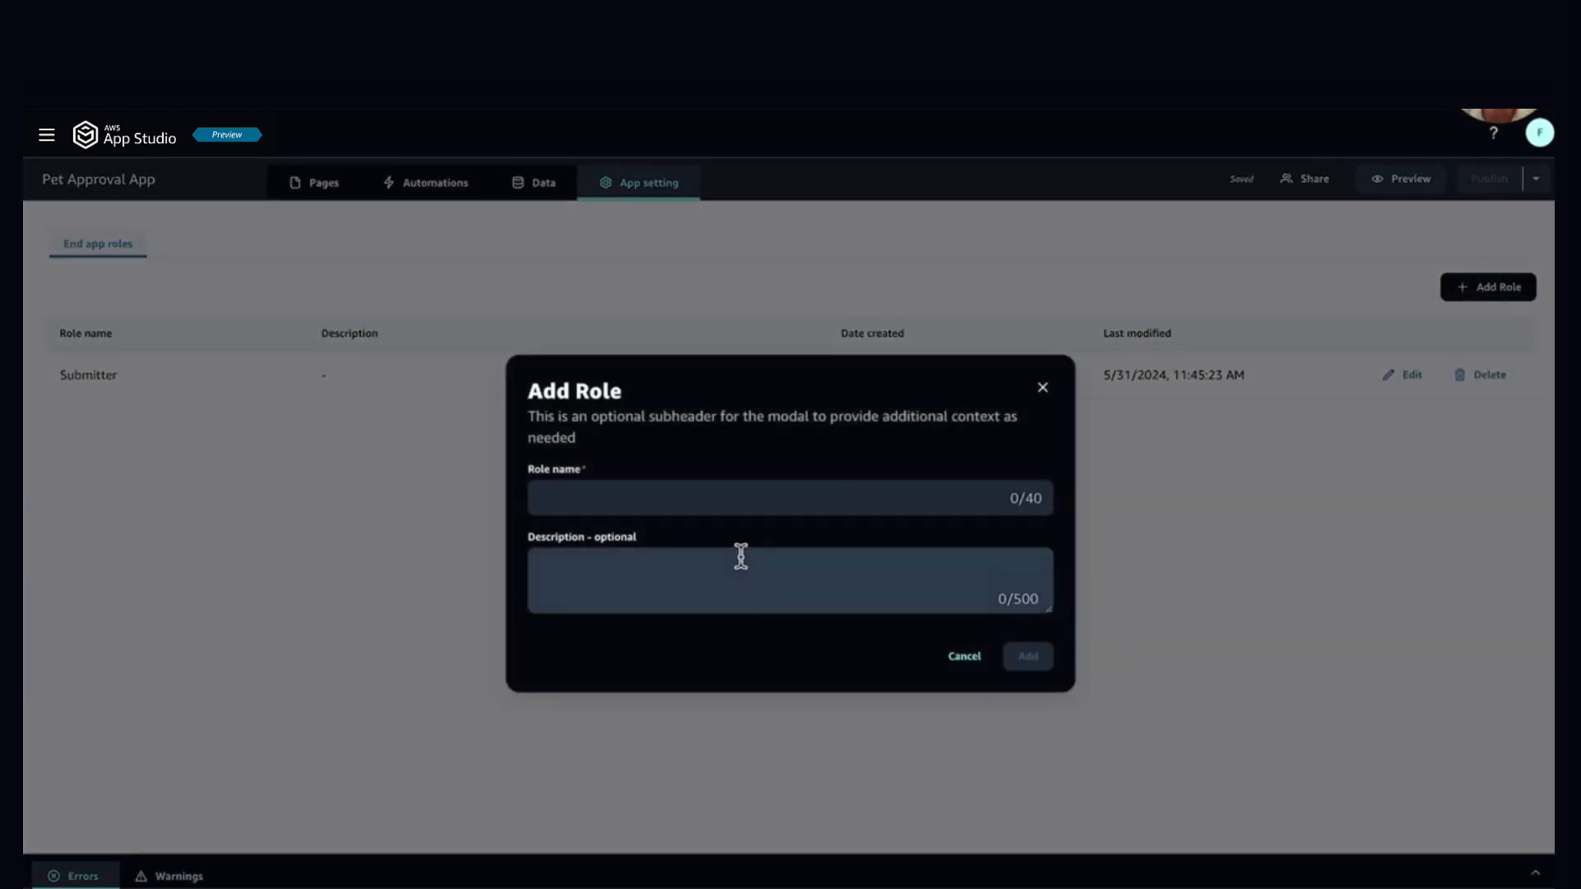
left_click(736, 512)
type("Appr")
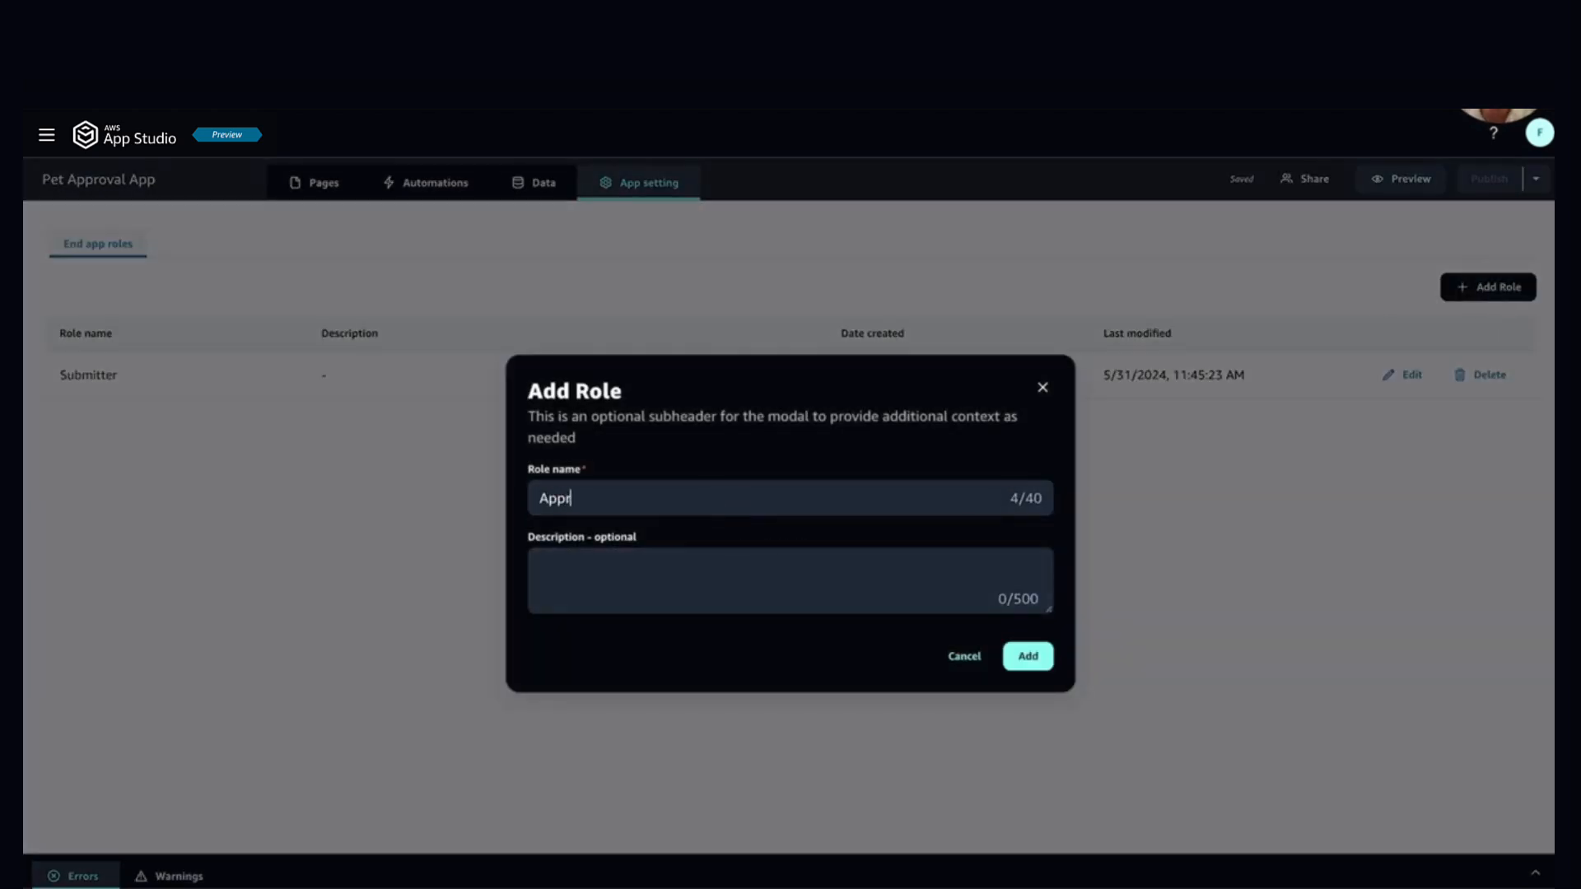
type("over")
left_click(1027, 656)
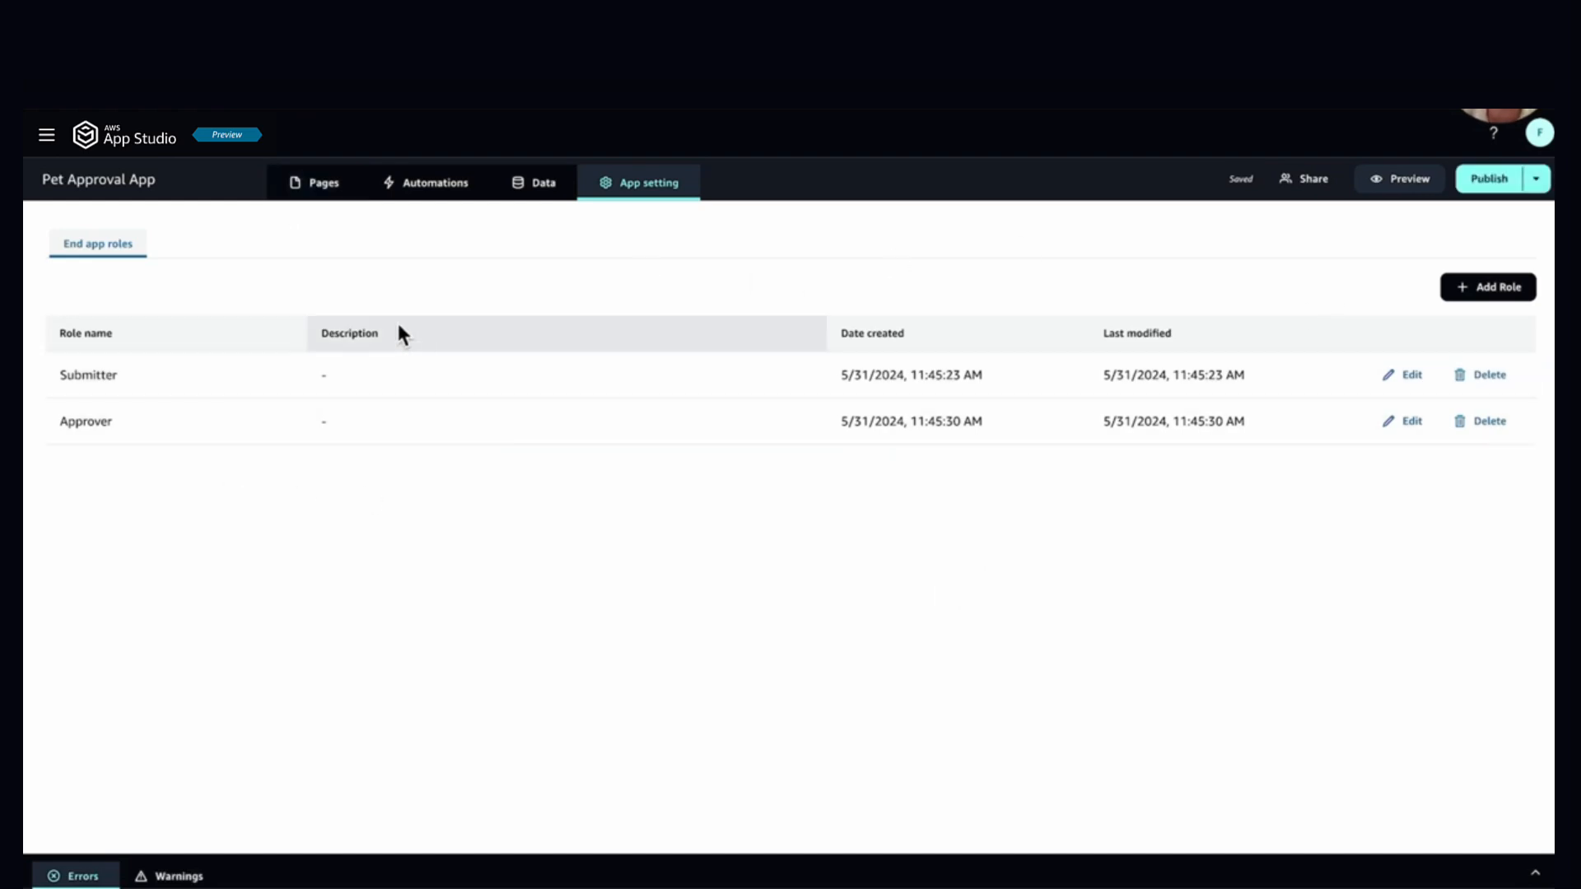
Step: Return to Page3 and remove the Submitter role's access so only Approver can see the page
left_click(326, 196)
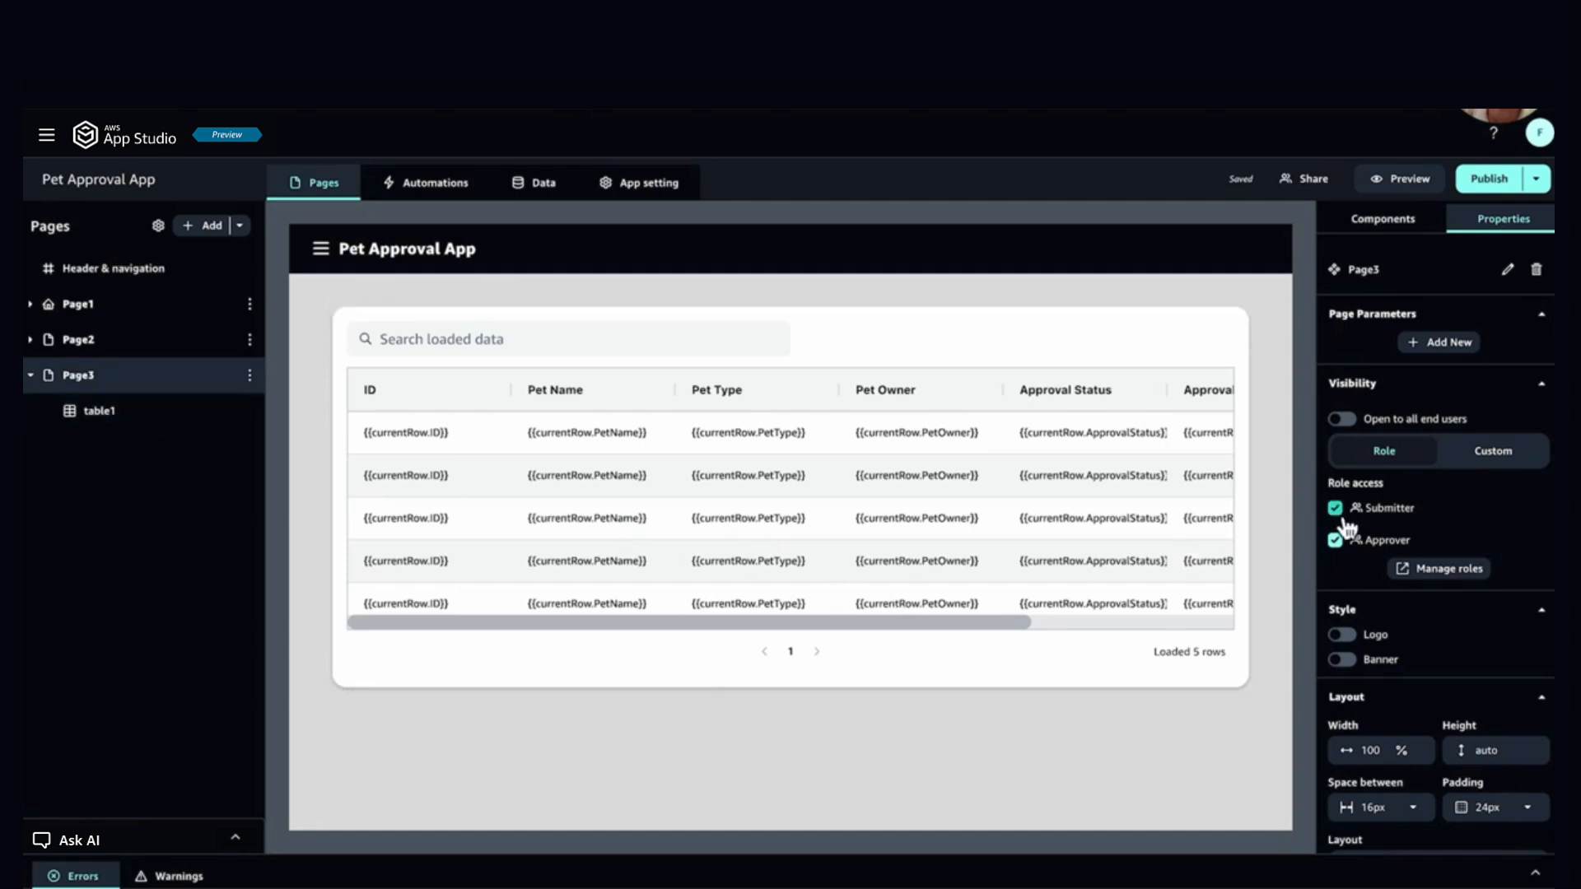
left_click(1336, 511)
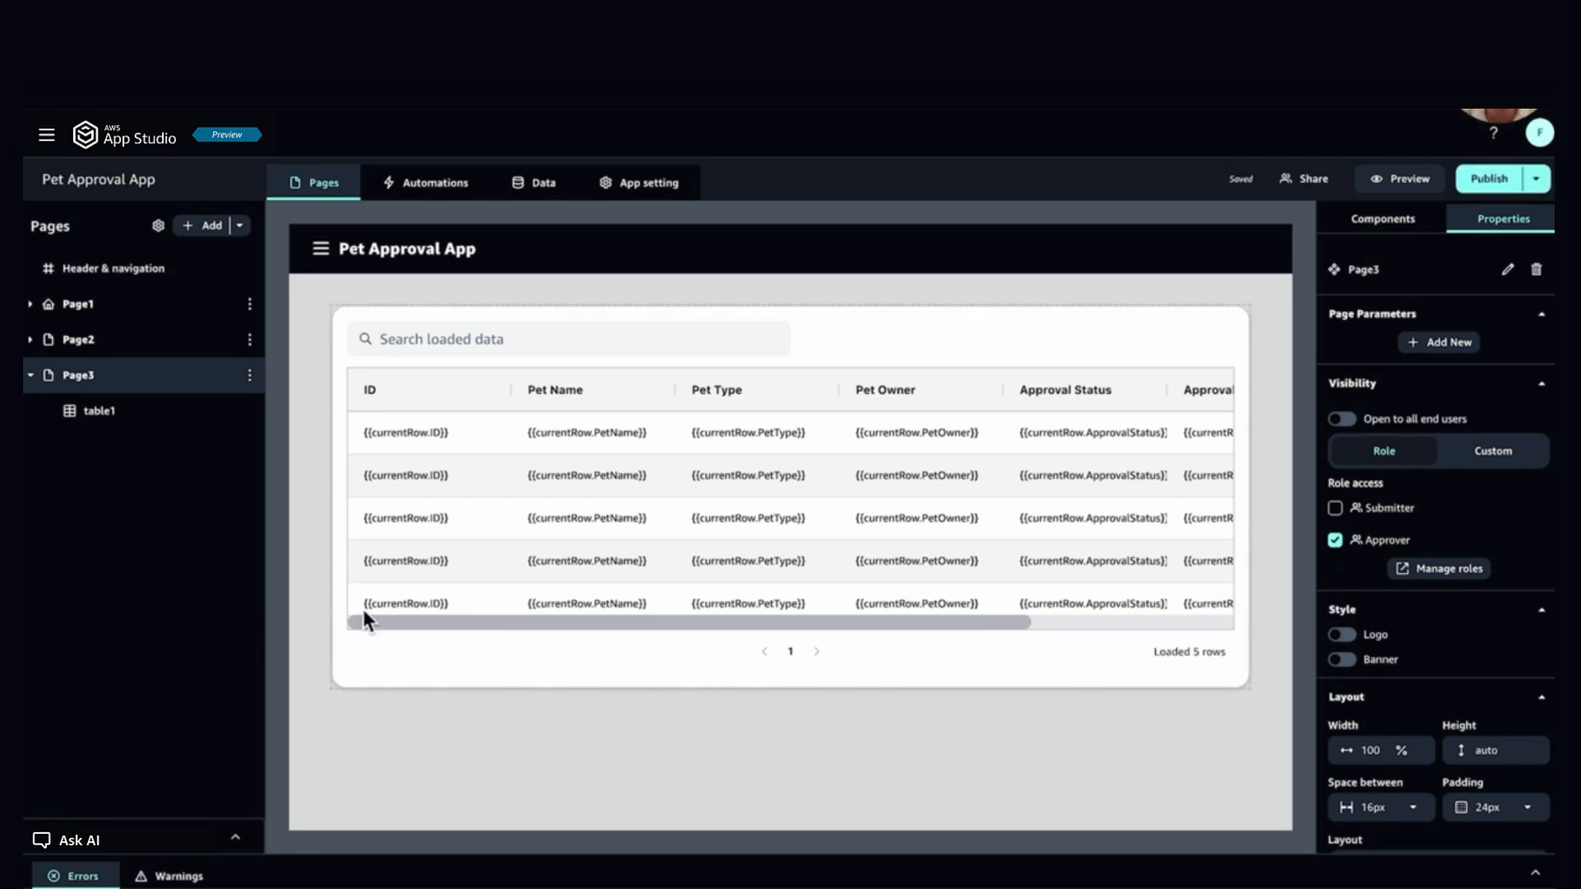
Step: Add a Table component to Page1 below the New Pet Form
left_click(120, 319)
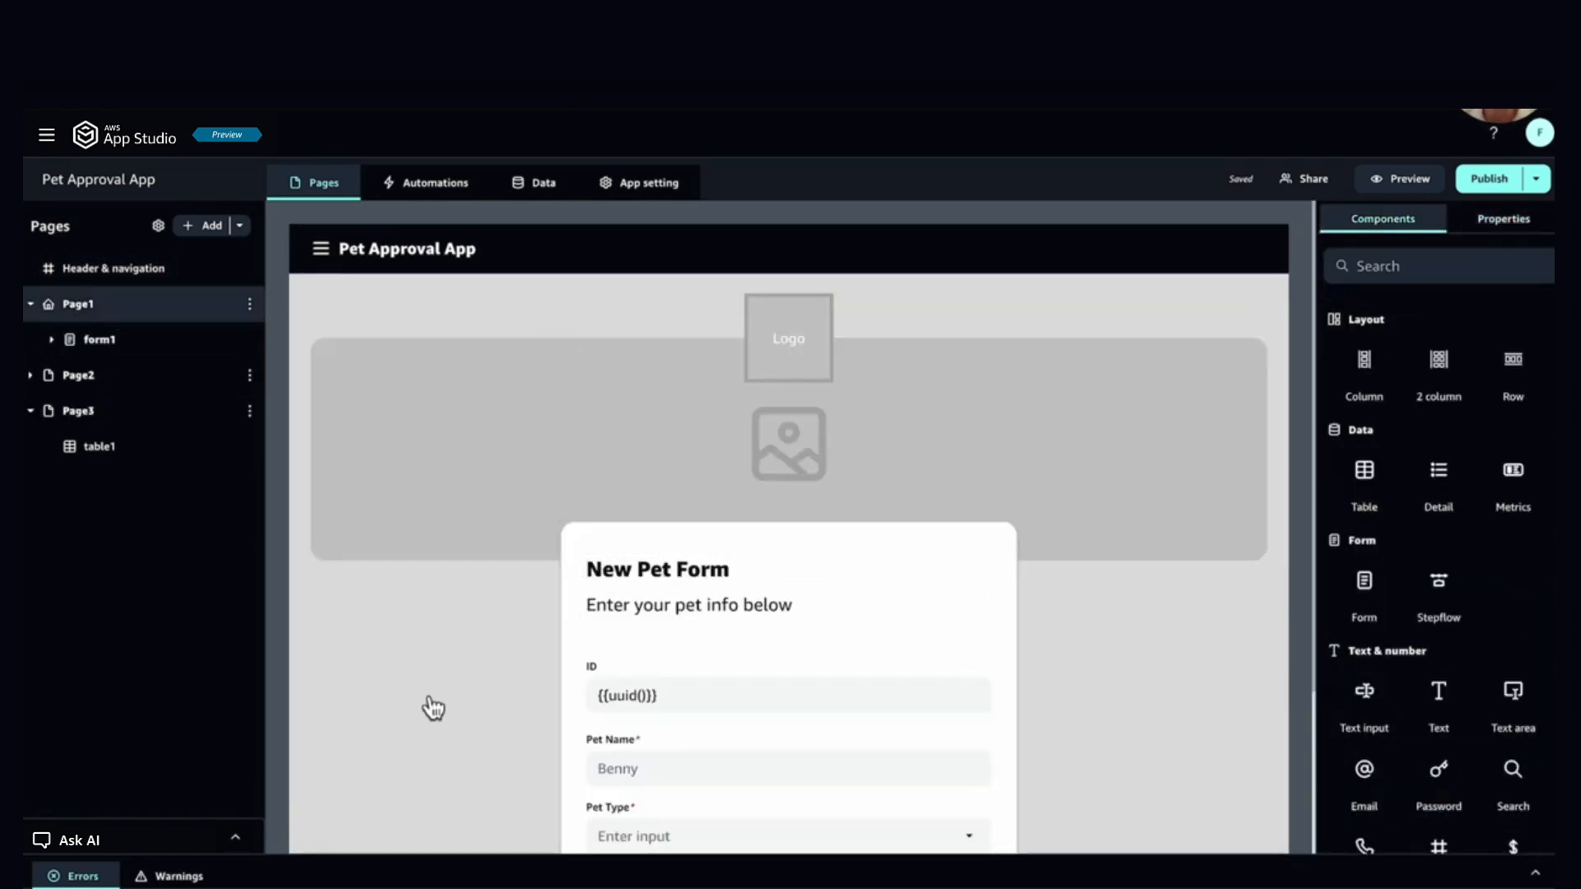
scroll(432, 708, "down", 3)
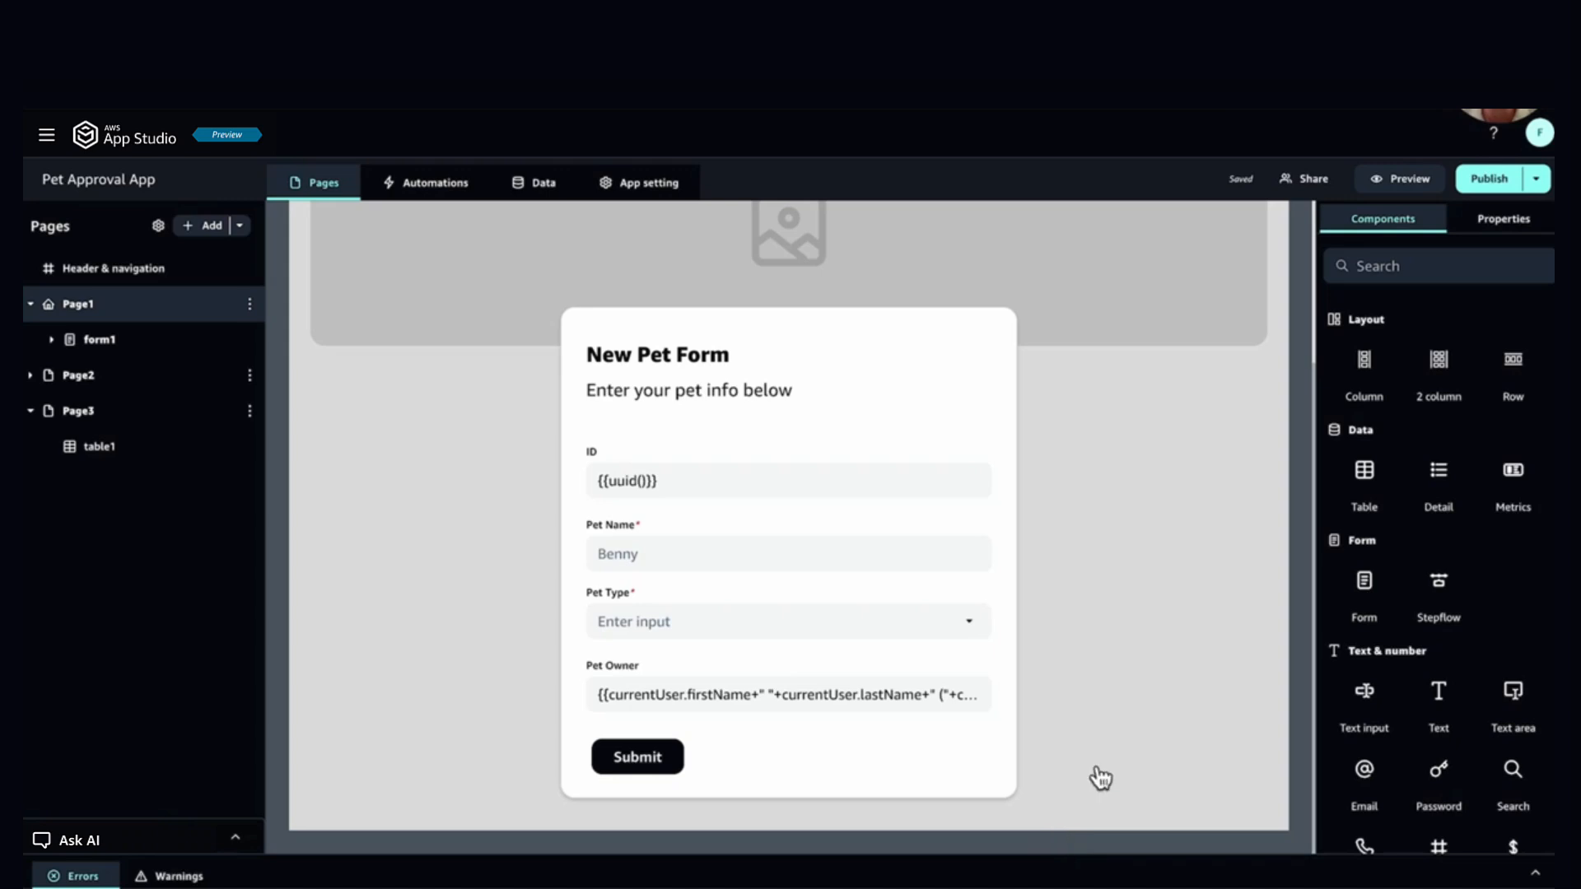
left_click_drag(1307, 467, 783, 850)
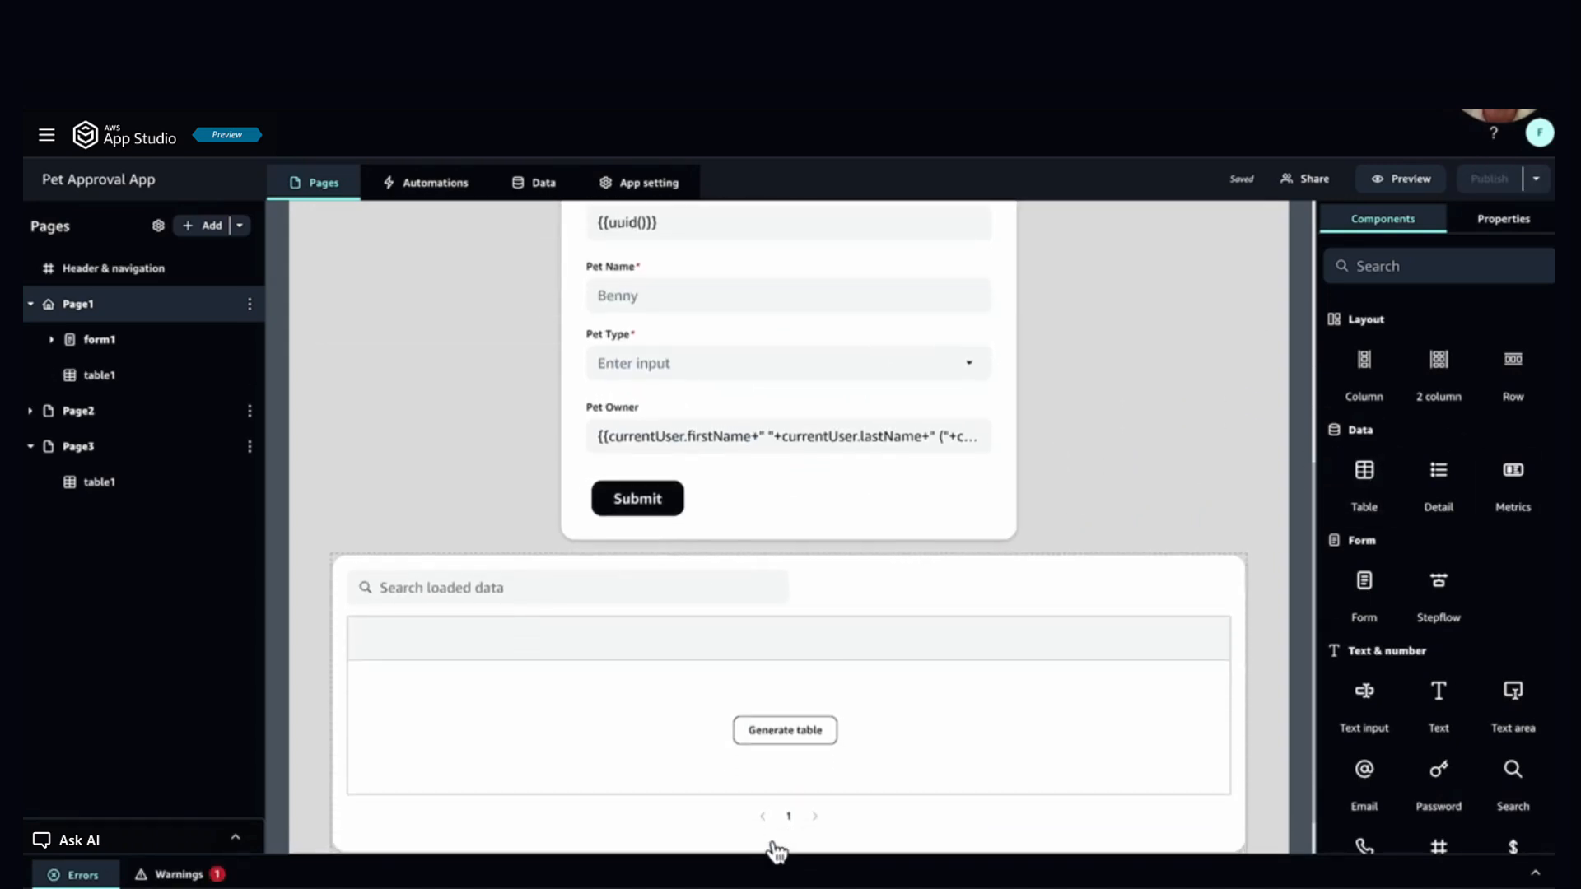
Step: Start generating the new Page1 table and create a new data action on the Pets entity for it
left_click(782, 740)
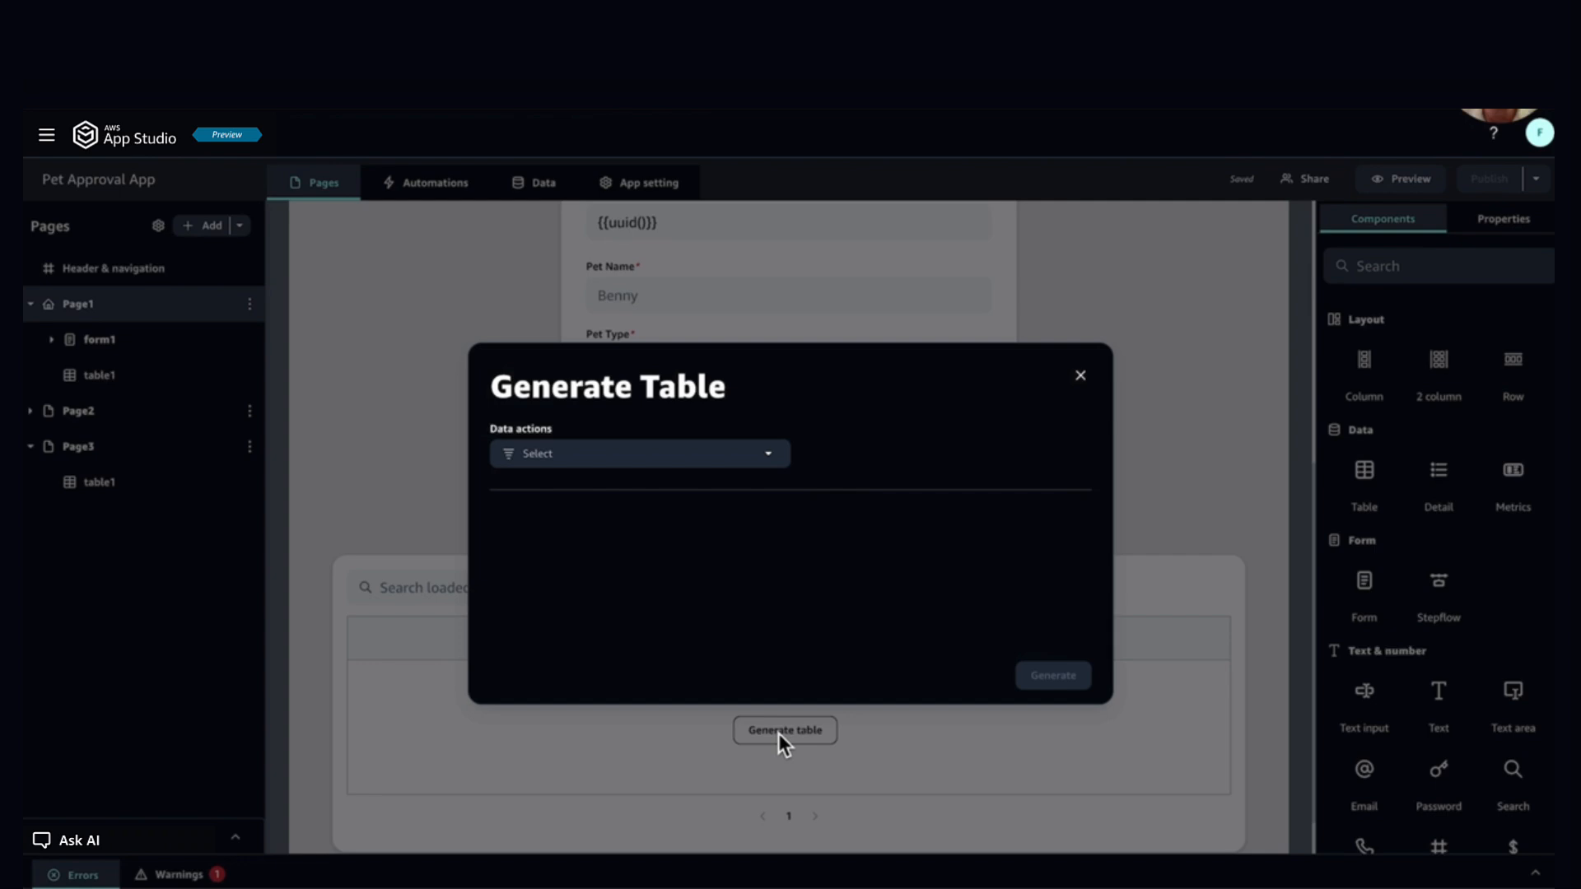
left_click(712, 462)
mouse_move(643, 535)
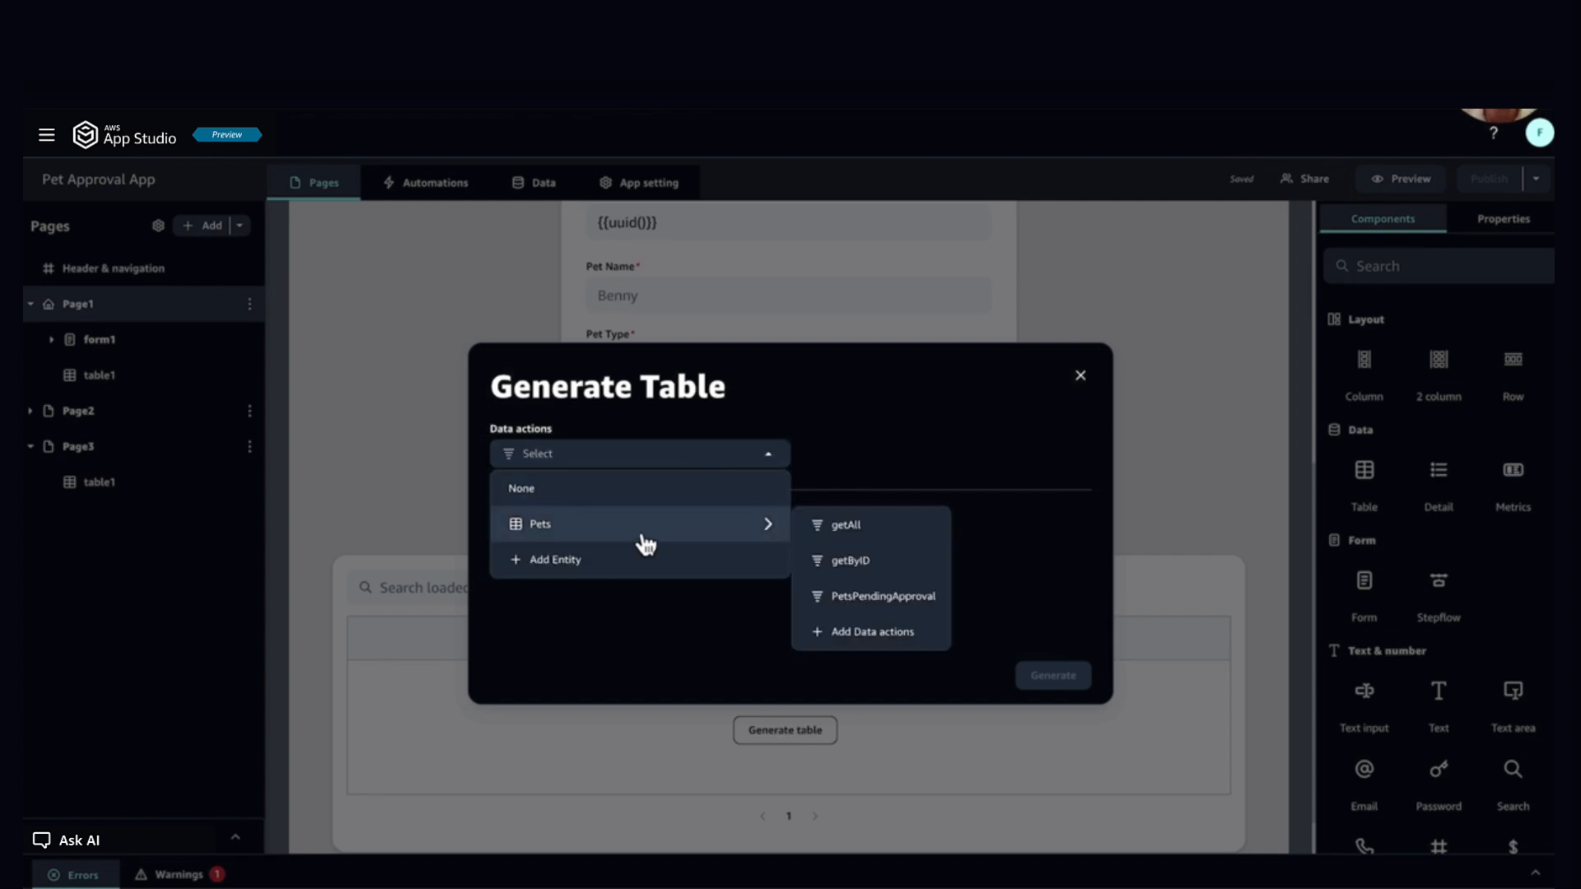
left_click(873, 632)
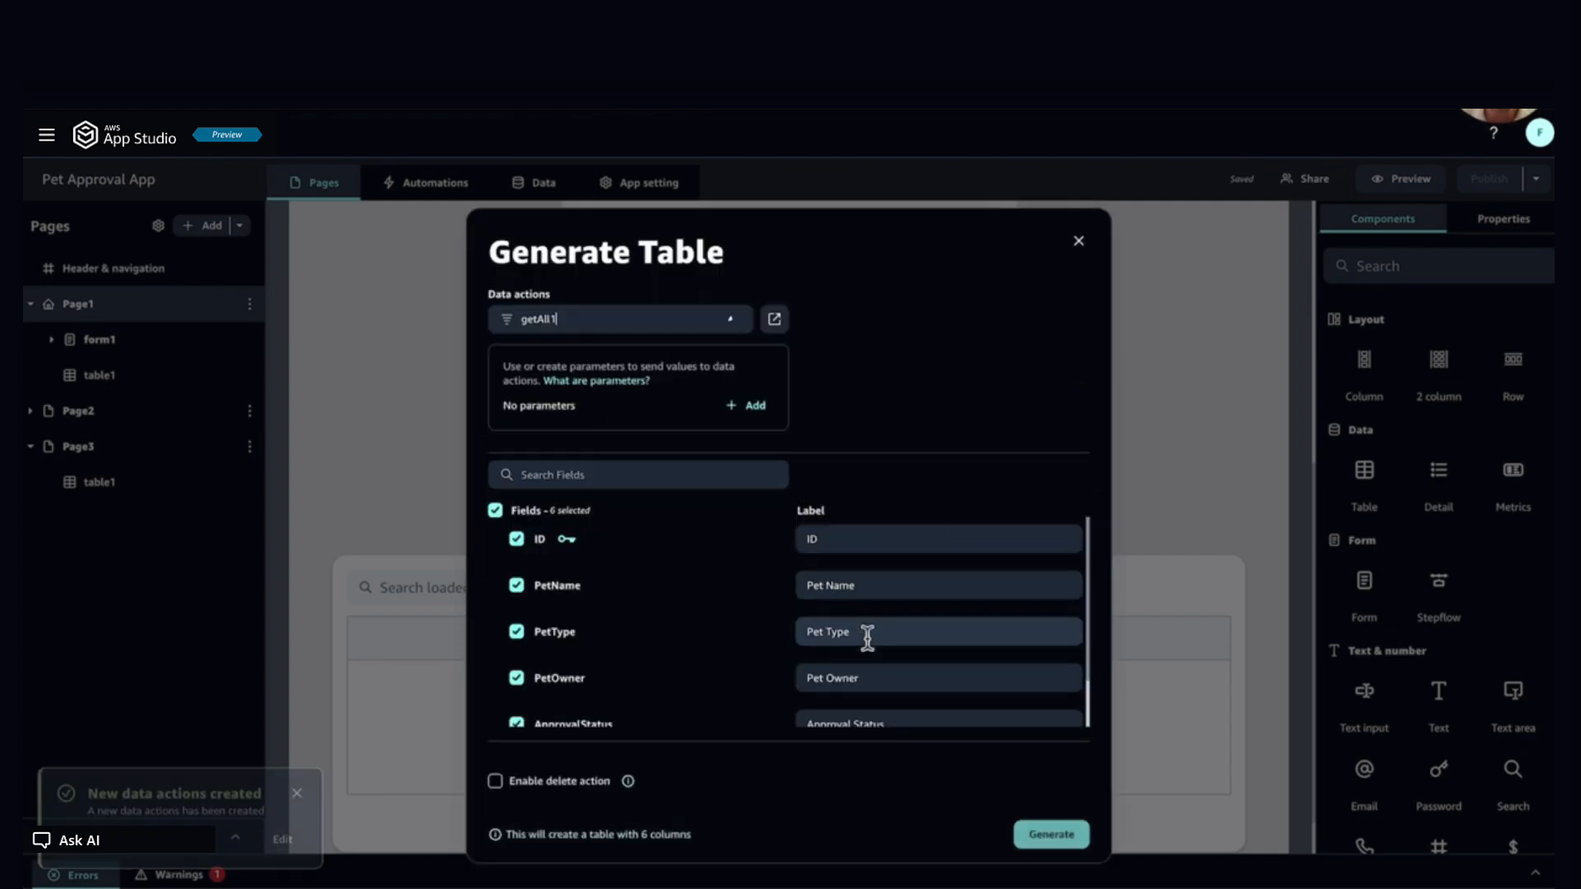
Step: Open the newly created Pets data action's configuration and rename its query to MyPet
left_click(786, 326)
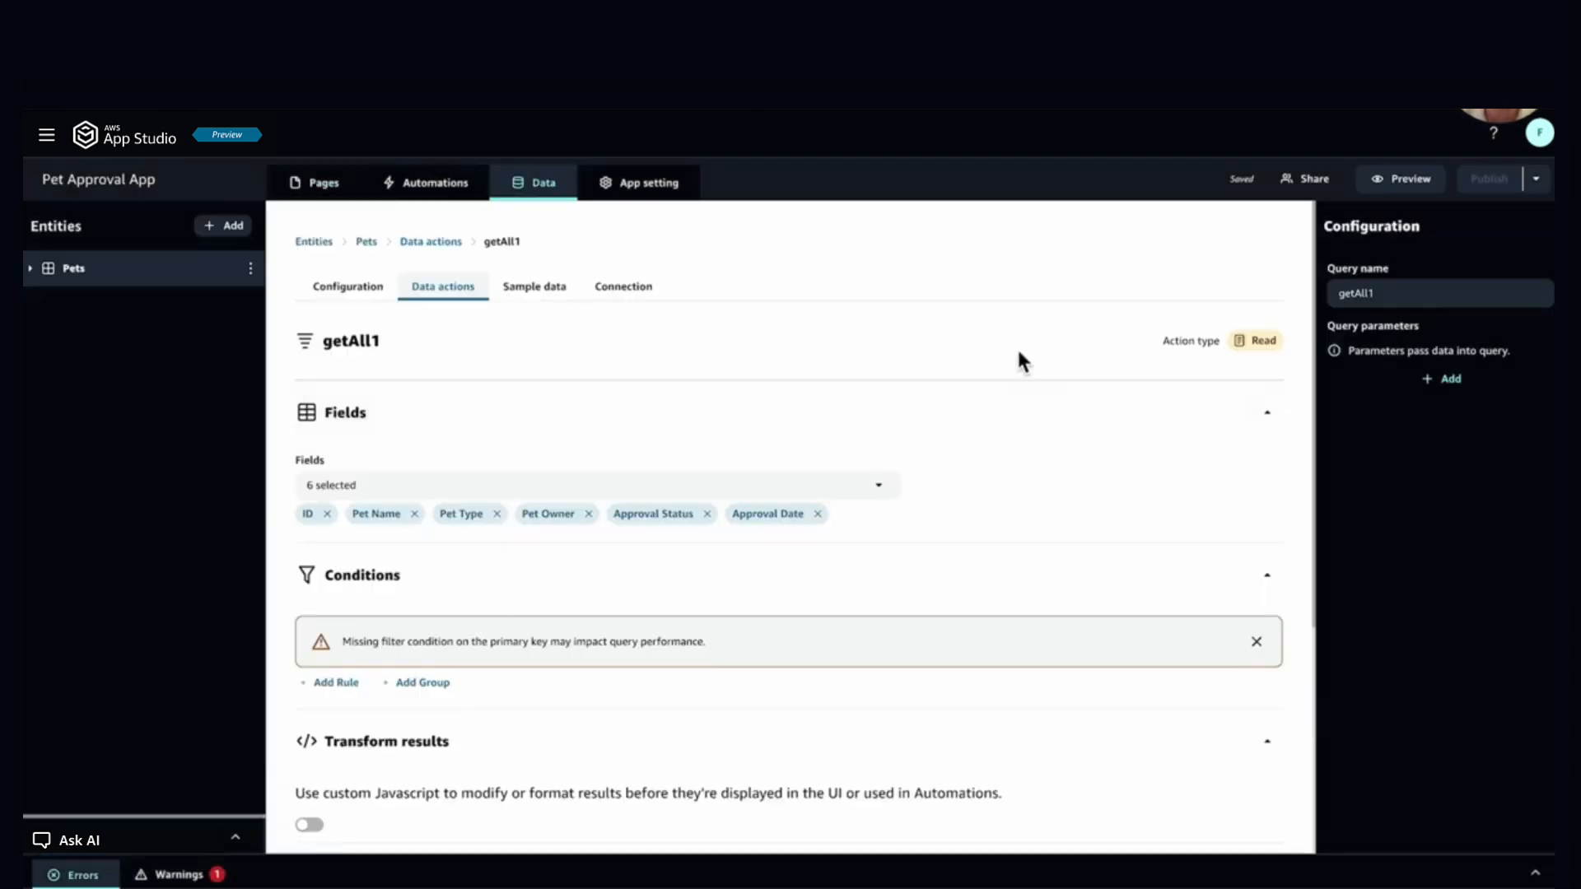
double_click(1369, 294)
type("MyPet")
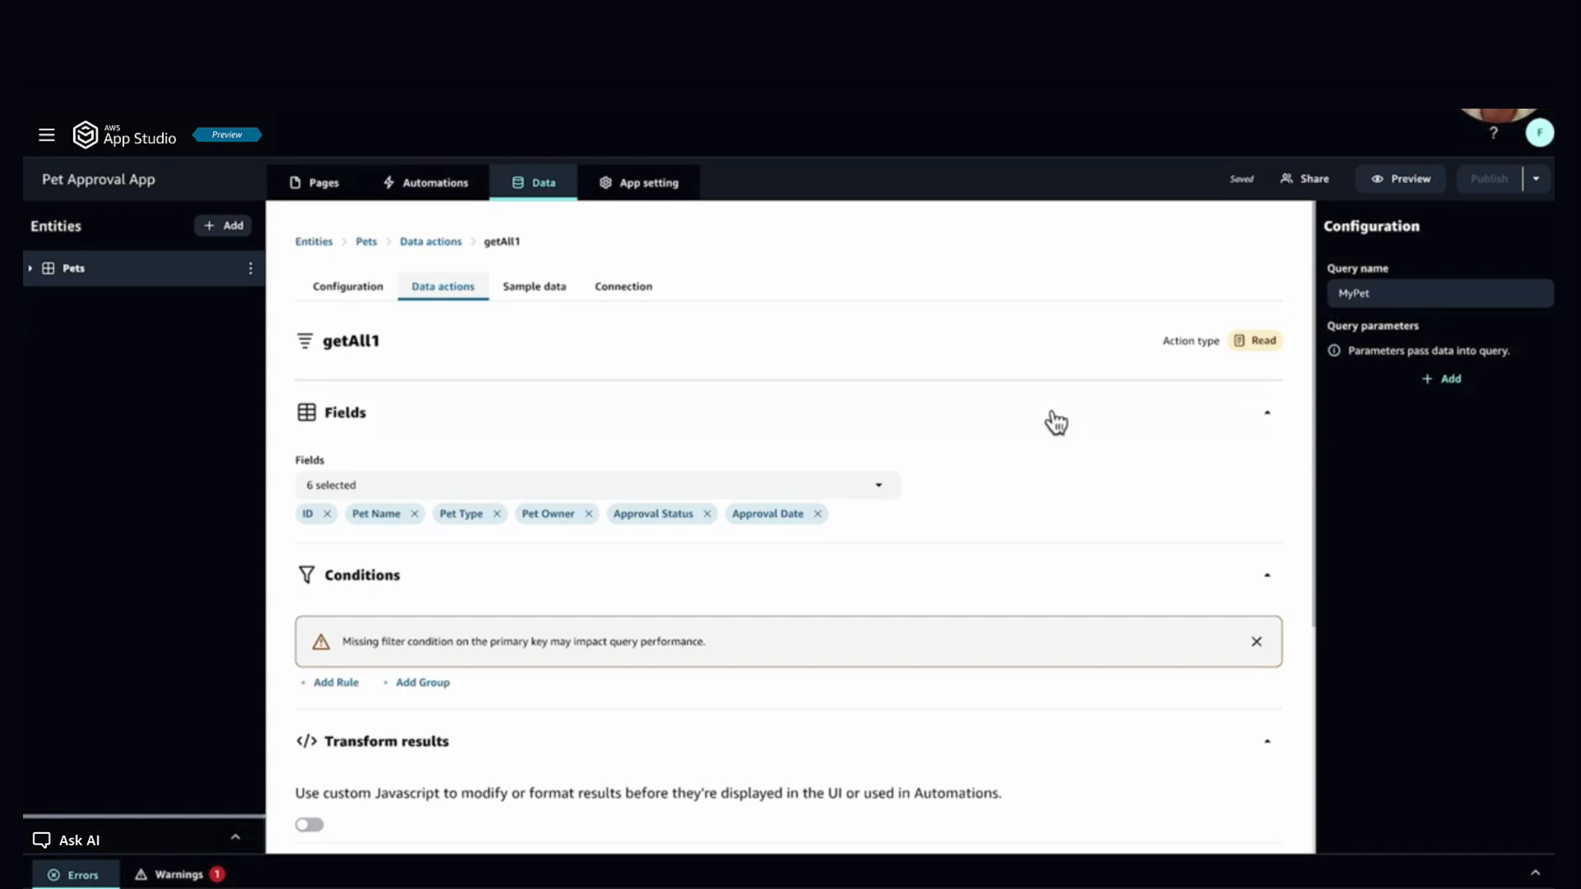
left_click(1109, 498)
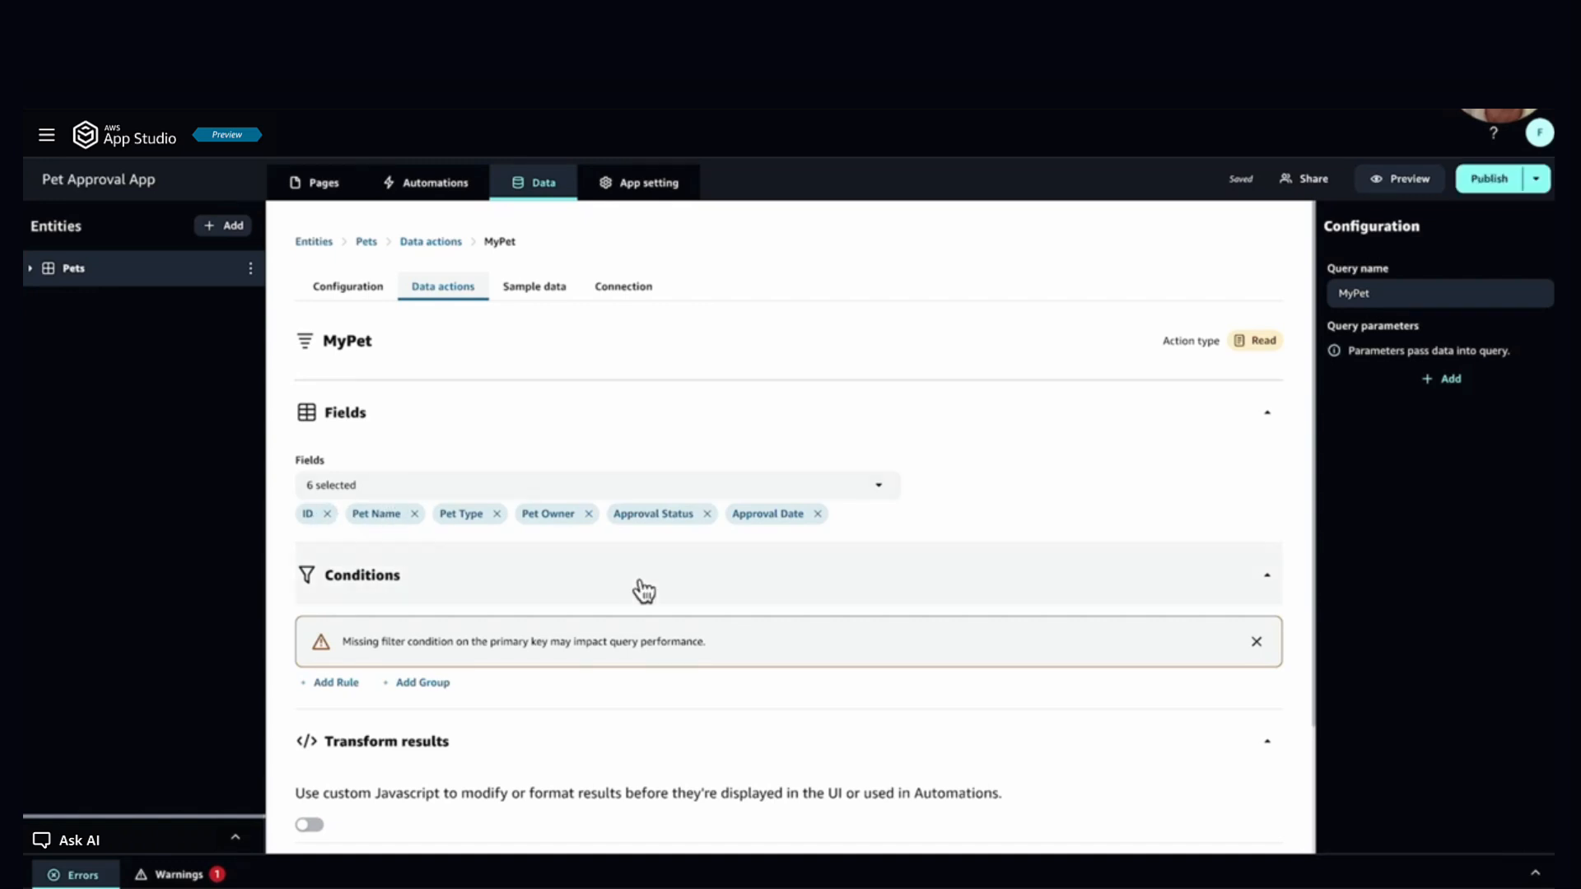
Step: Add a condition rule to the MyPet data action with attribute PetOwner and operator =
scroll(642, 589, "down", 2)
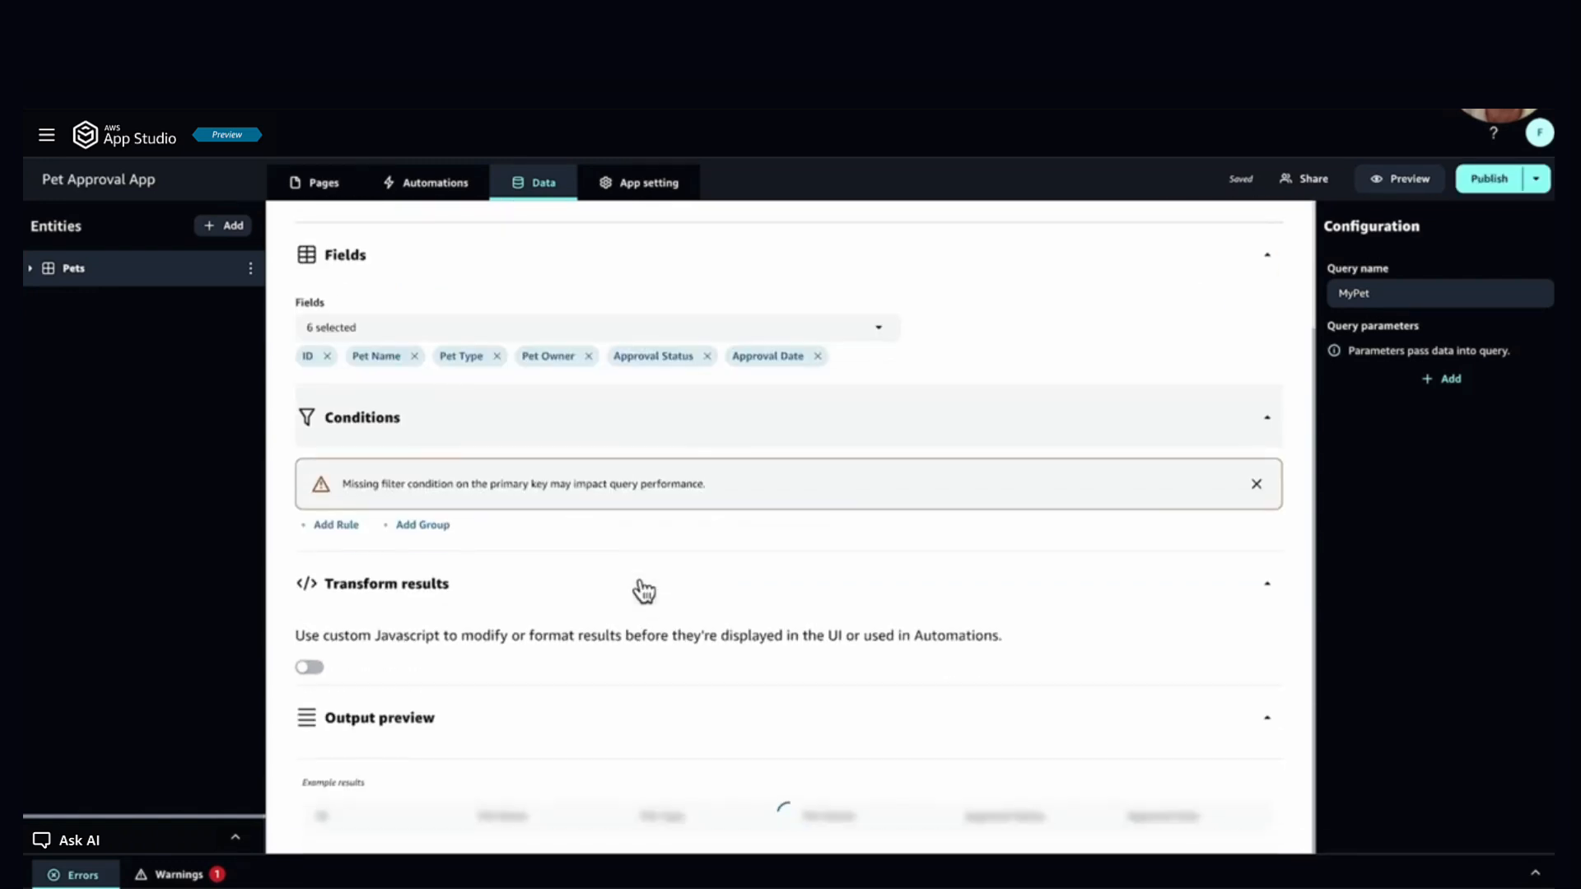
left_click(333, 535)
left_click(486, 550)
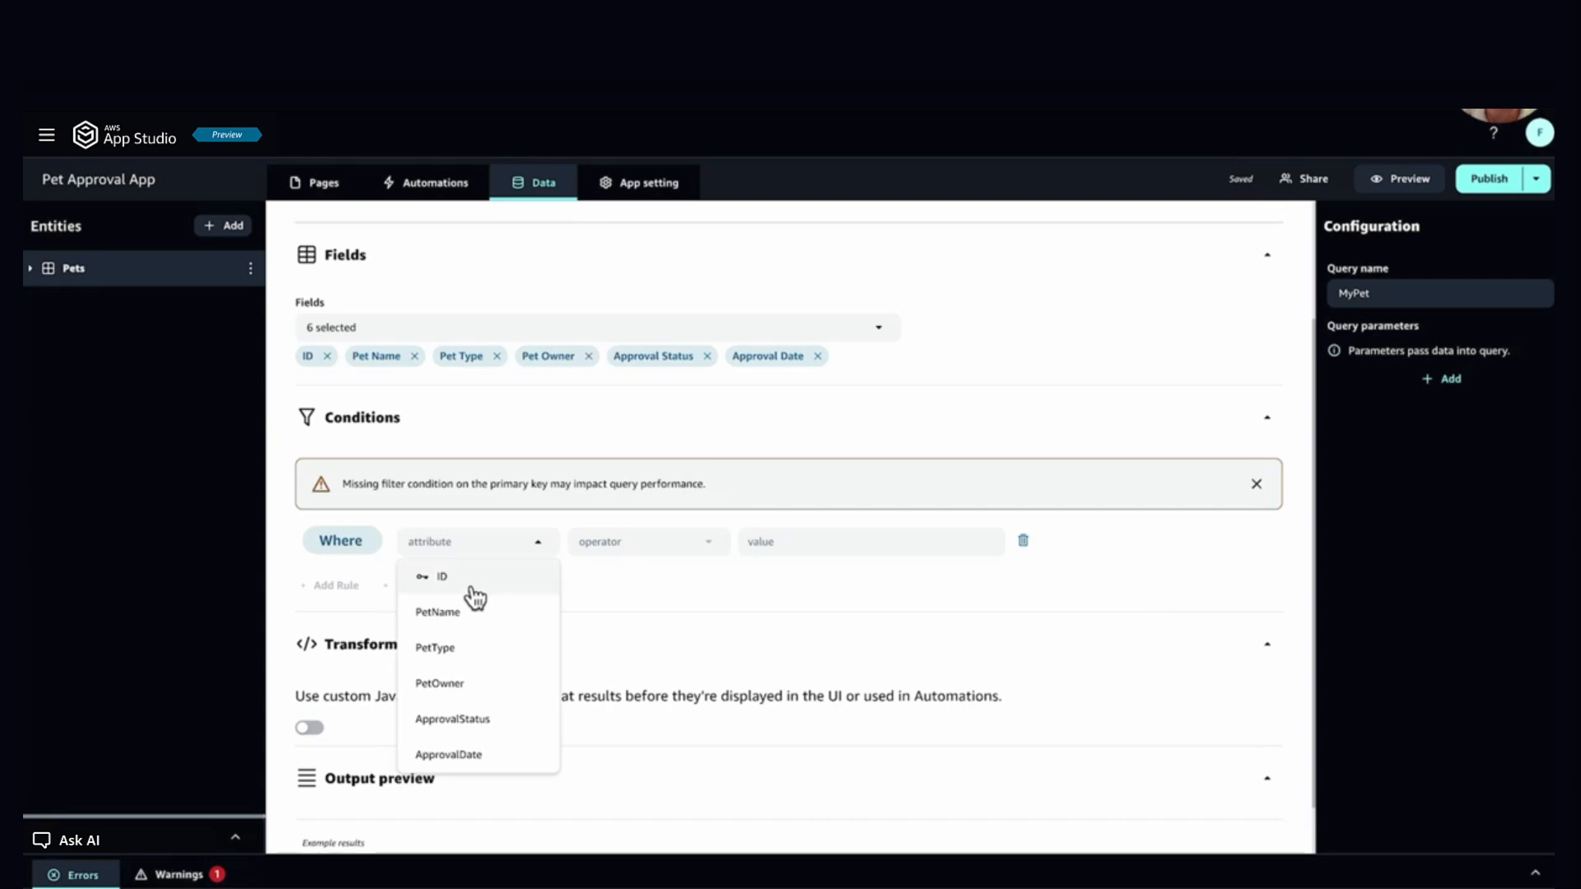
left_click(466, 685)
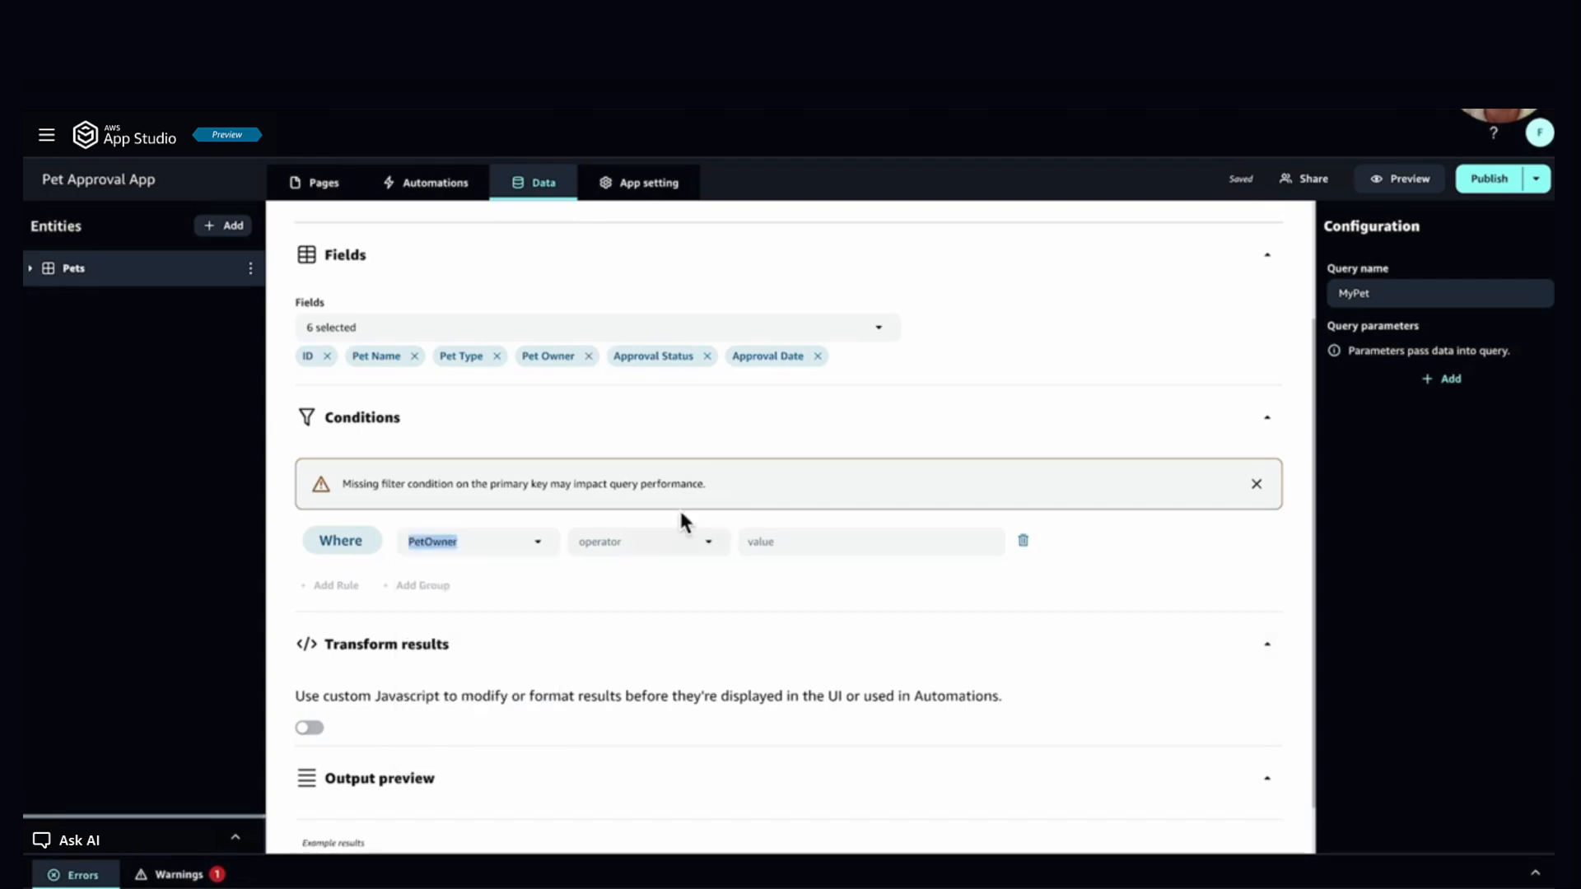
left_click(710, 543)
left_click(589, 588)
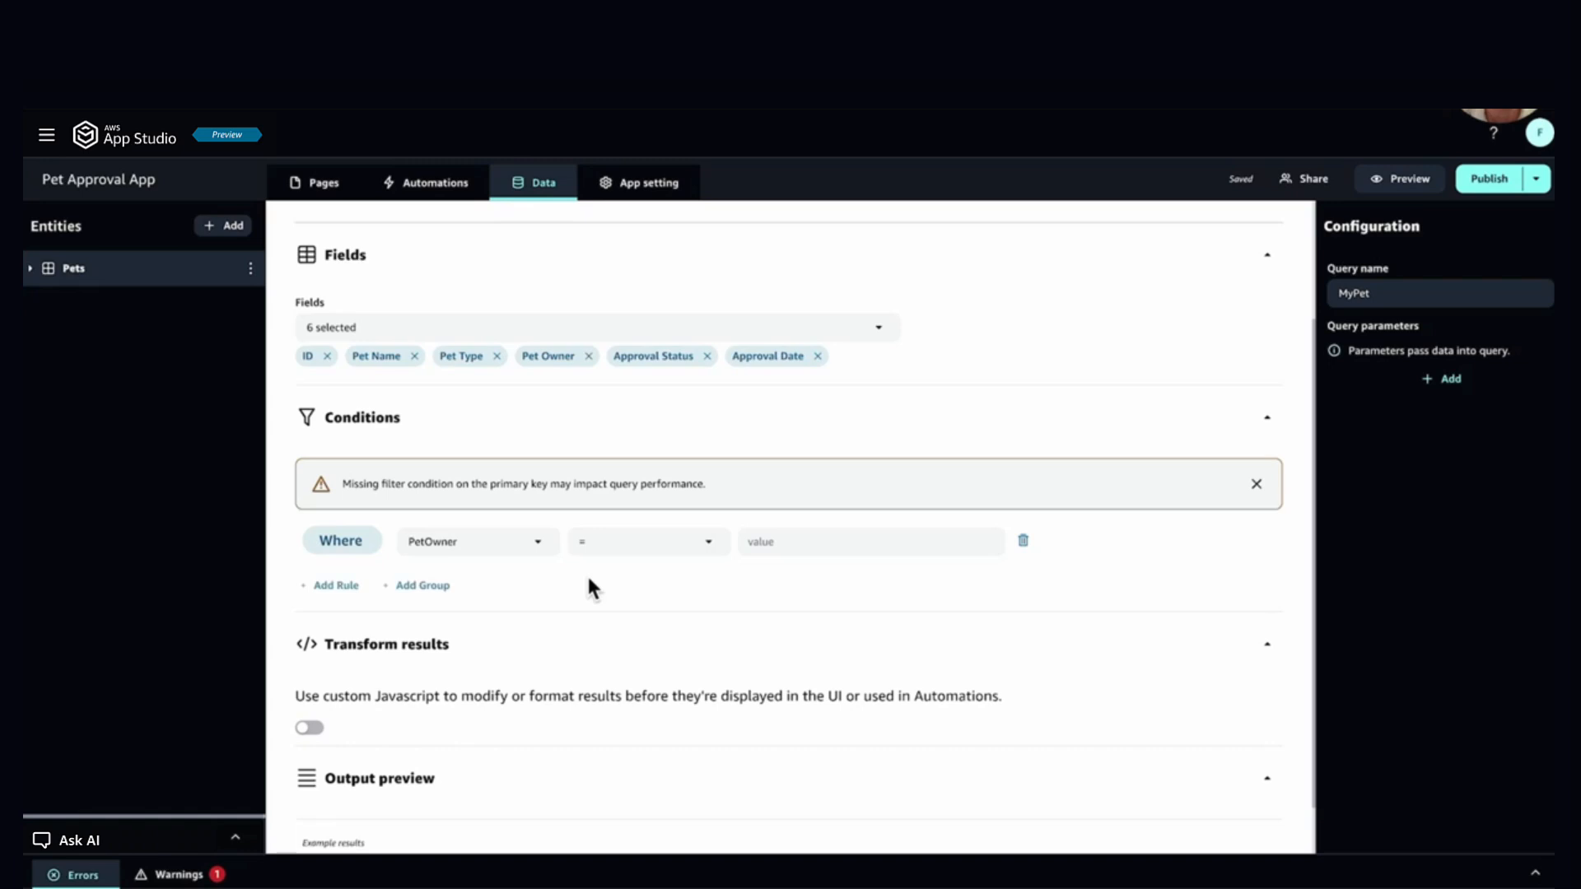
left_click(864, 538)
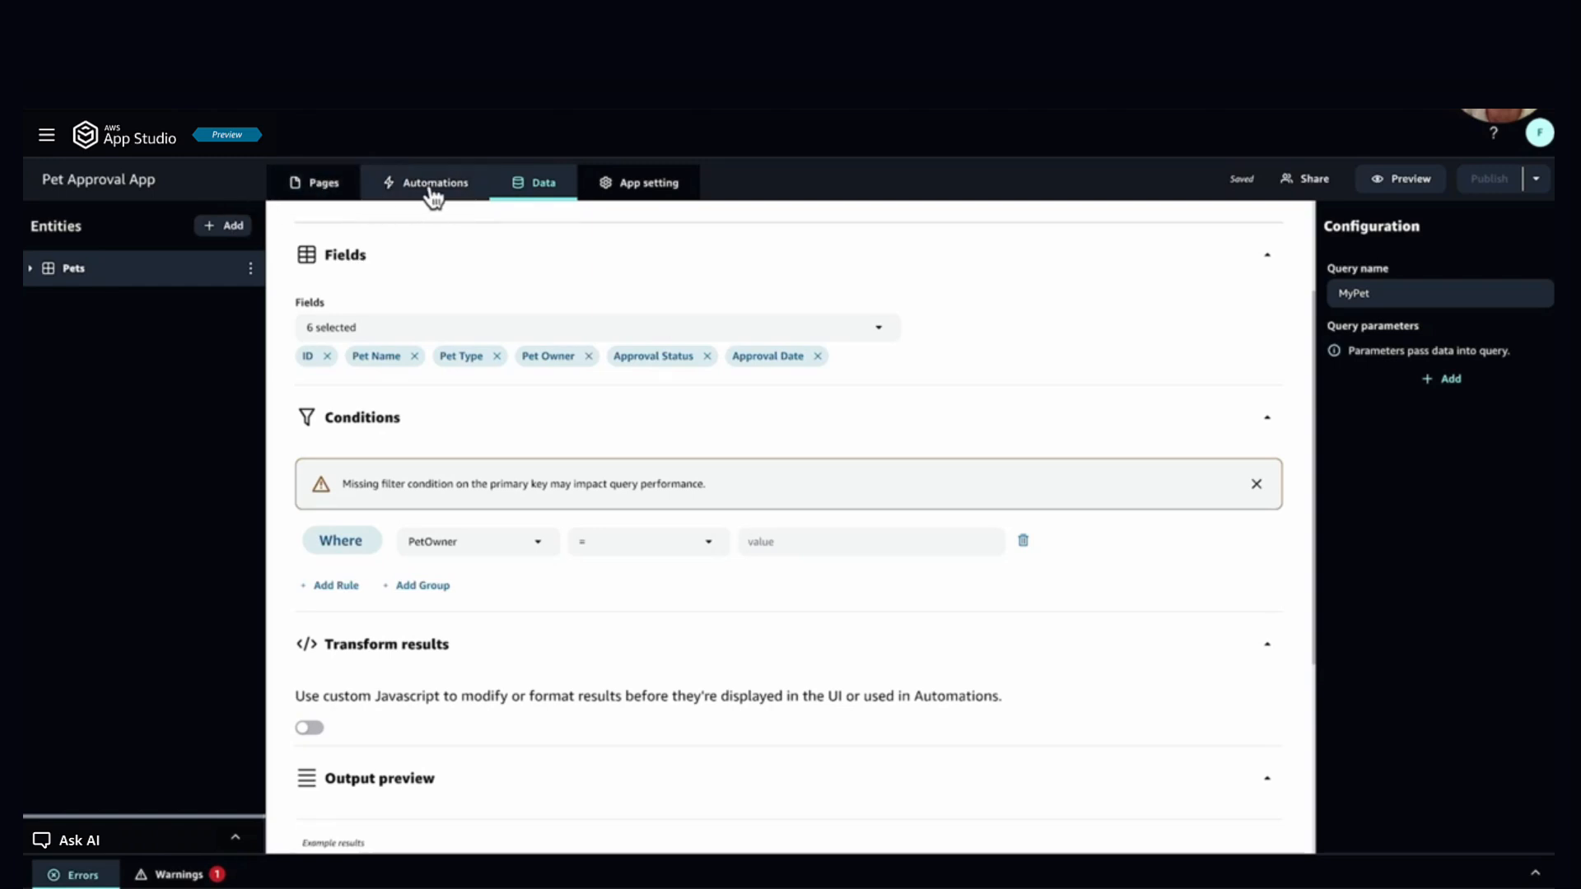
Step: Copy the value expression of the Pet Owner field in Page1's New Pet Form
left_click(340, 203)
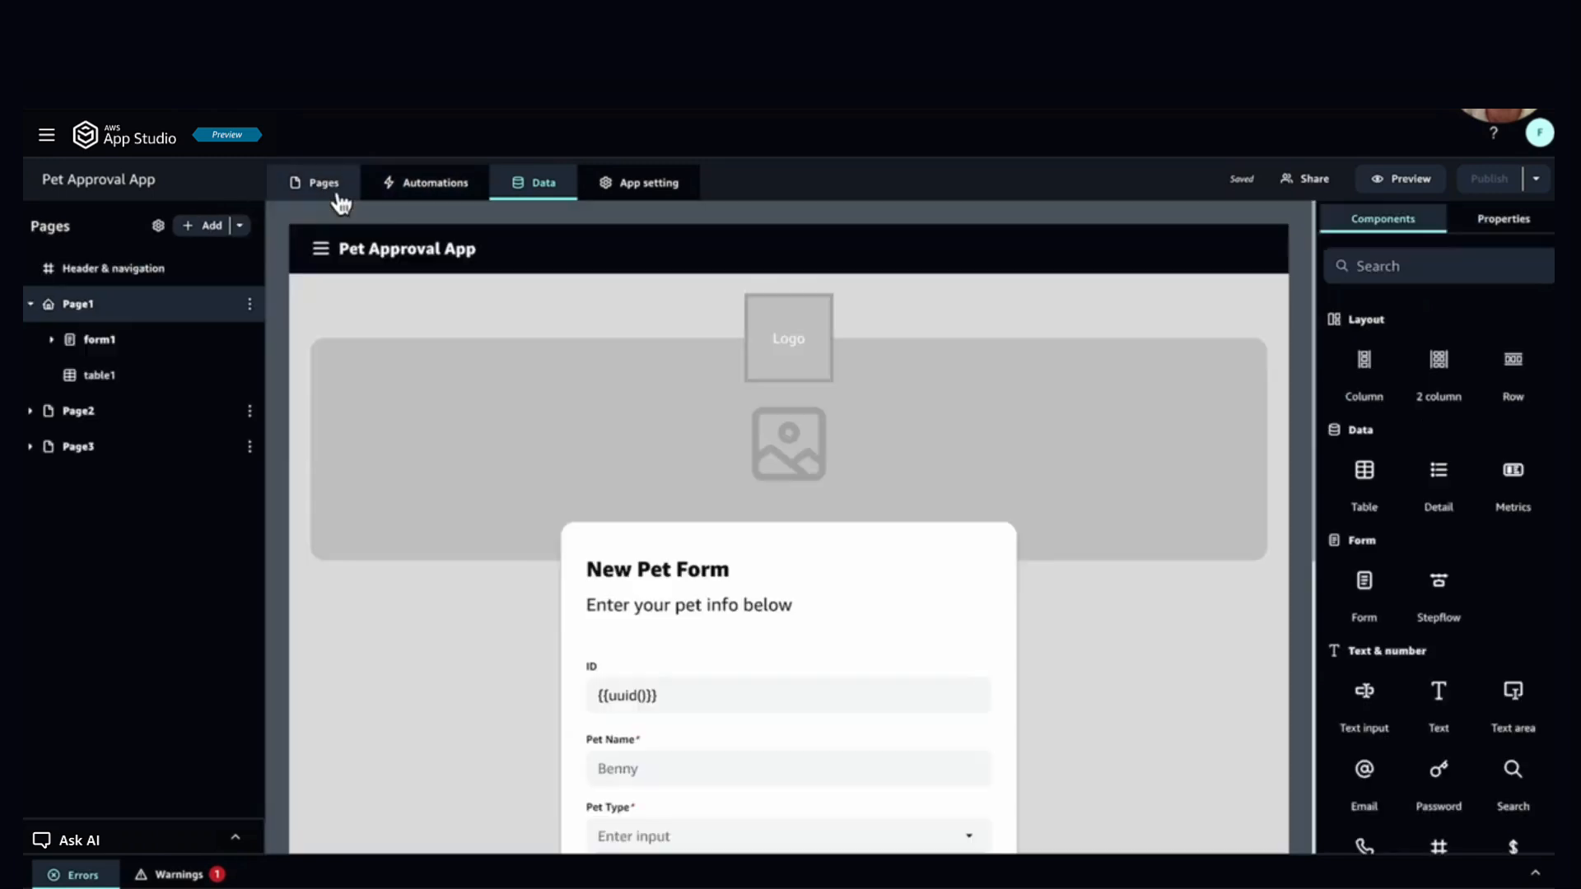
scroll(716, 596, "down", 4)
left_click(714, 579)
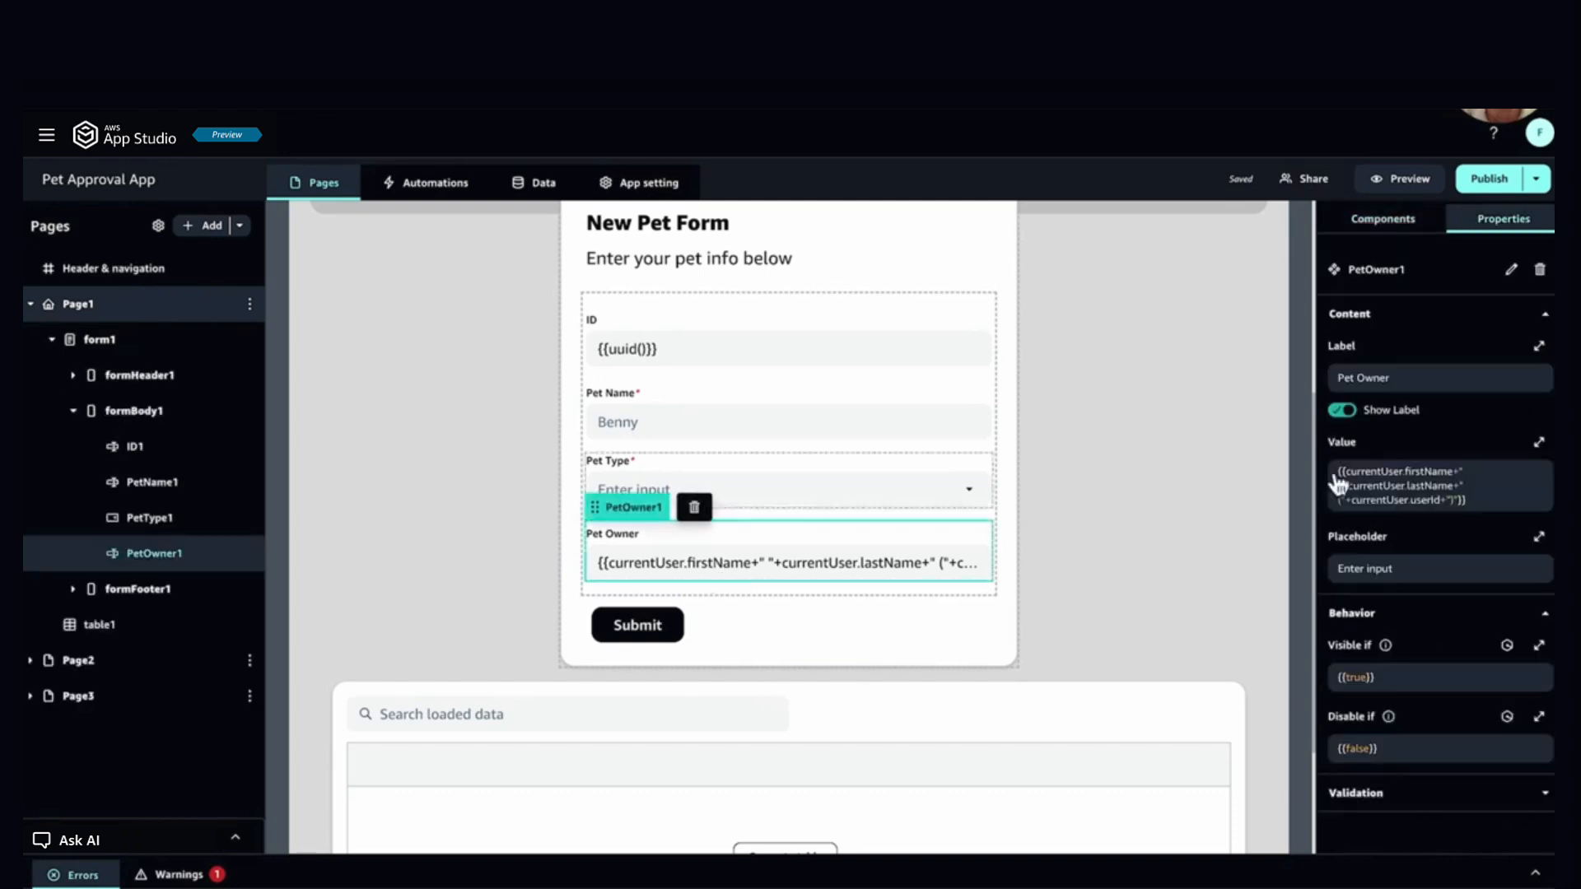
left_click(1510, 506)
key("ctrl+a")
key("ctrl+c")
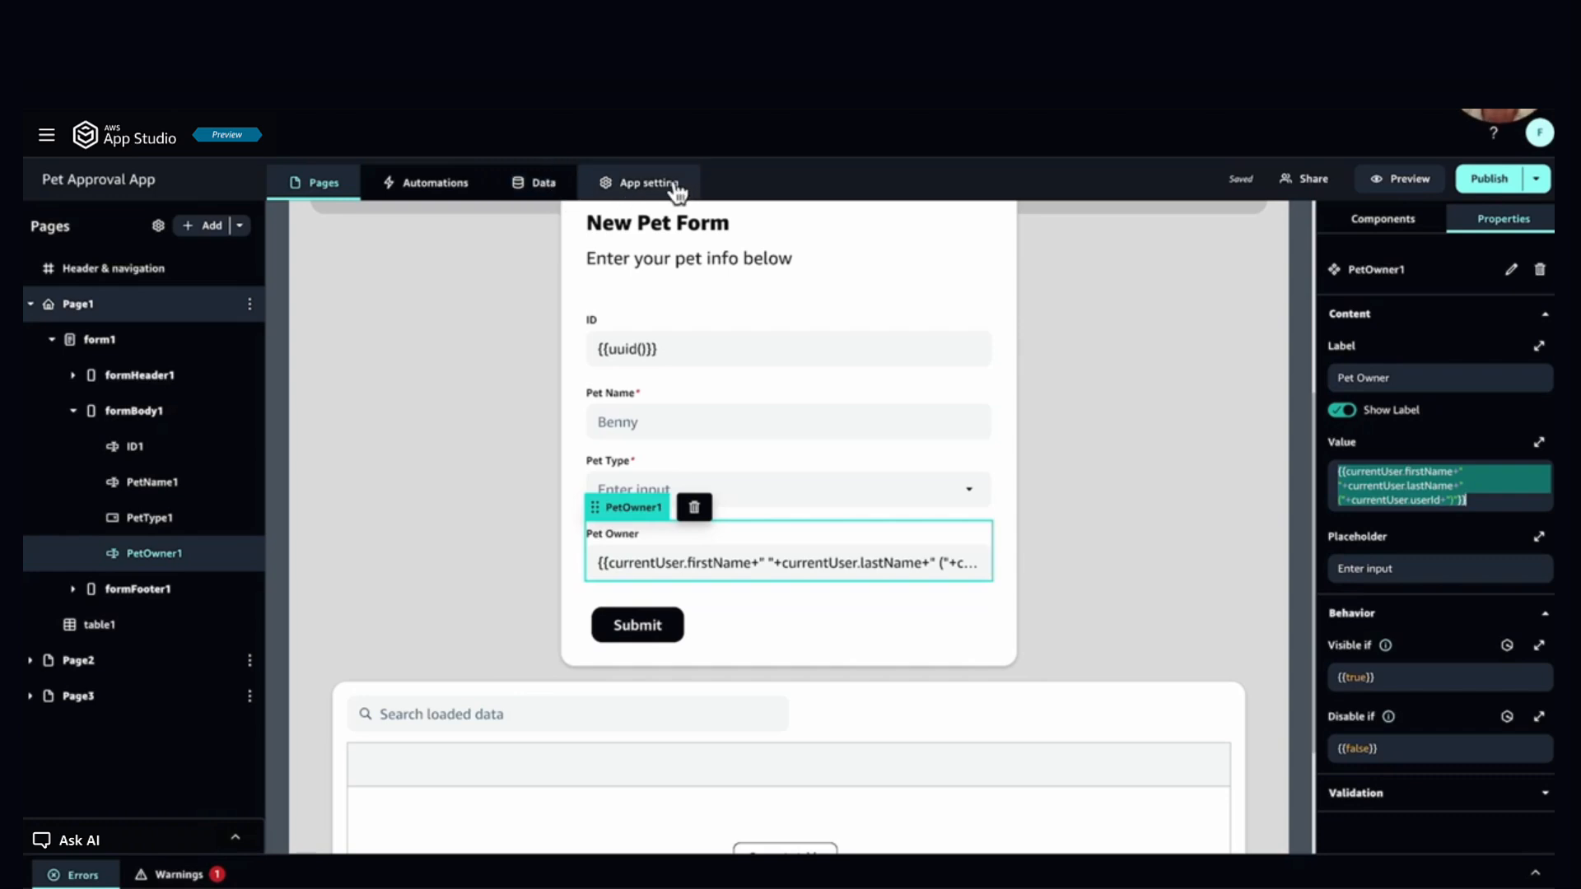
Step: Paste the copied currentUser firstName, lastName and userId expression as the value of MyPet's PetOwner condition
left_click(545, 188)
left_click(856, 704)
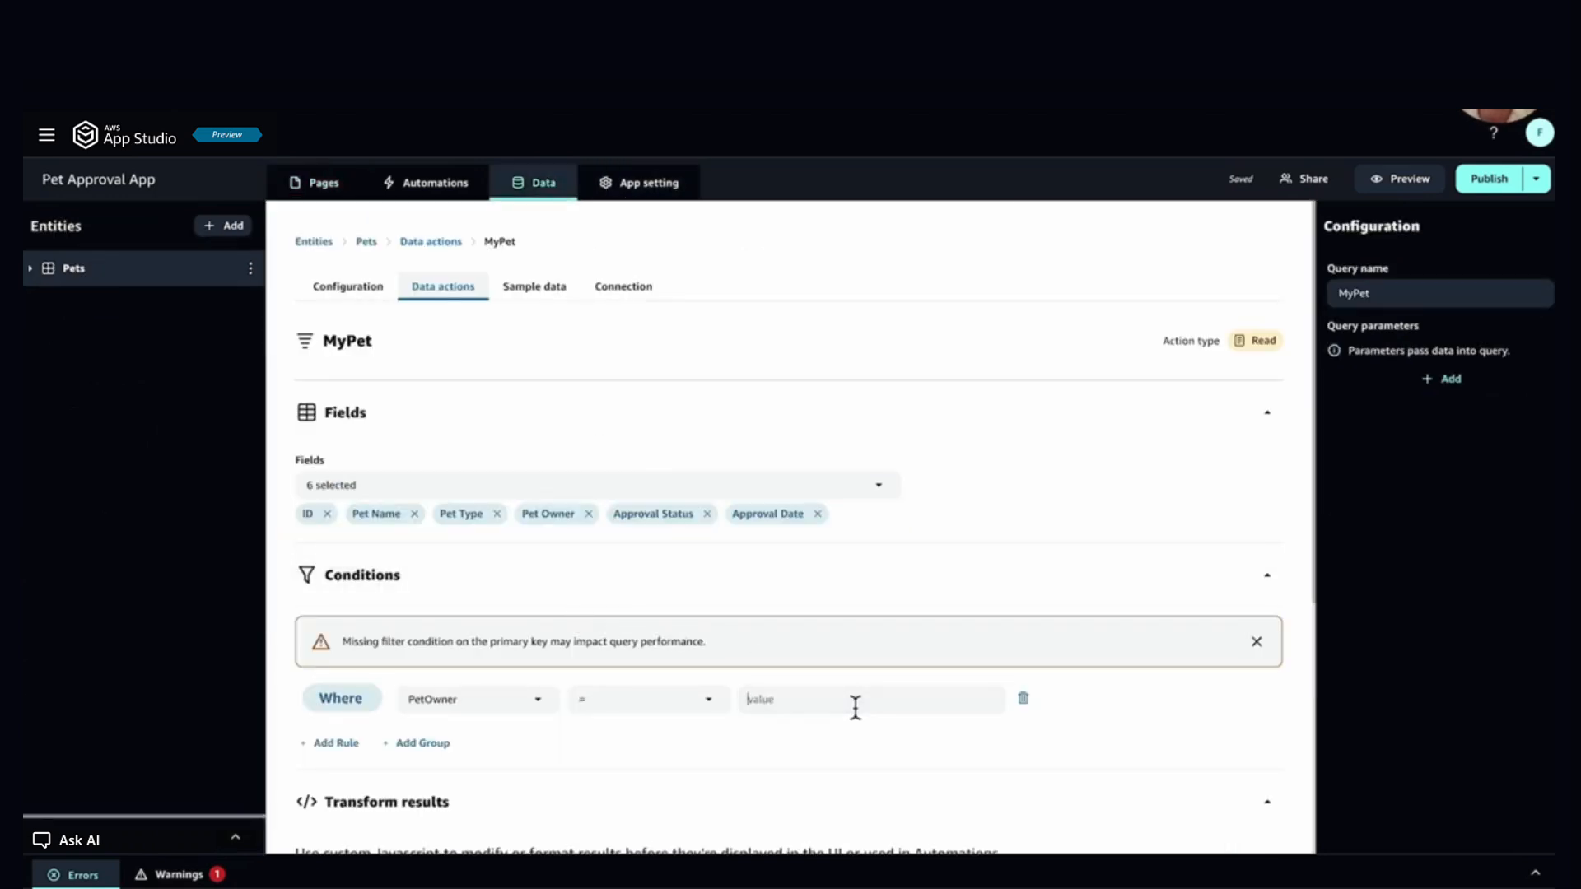
key("ctrl+v")
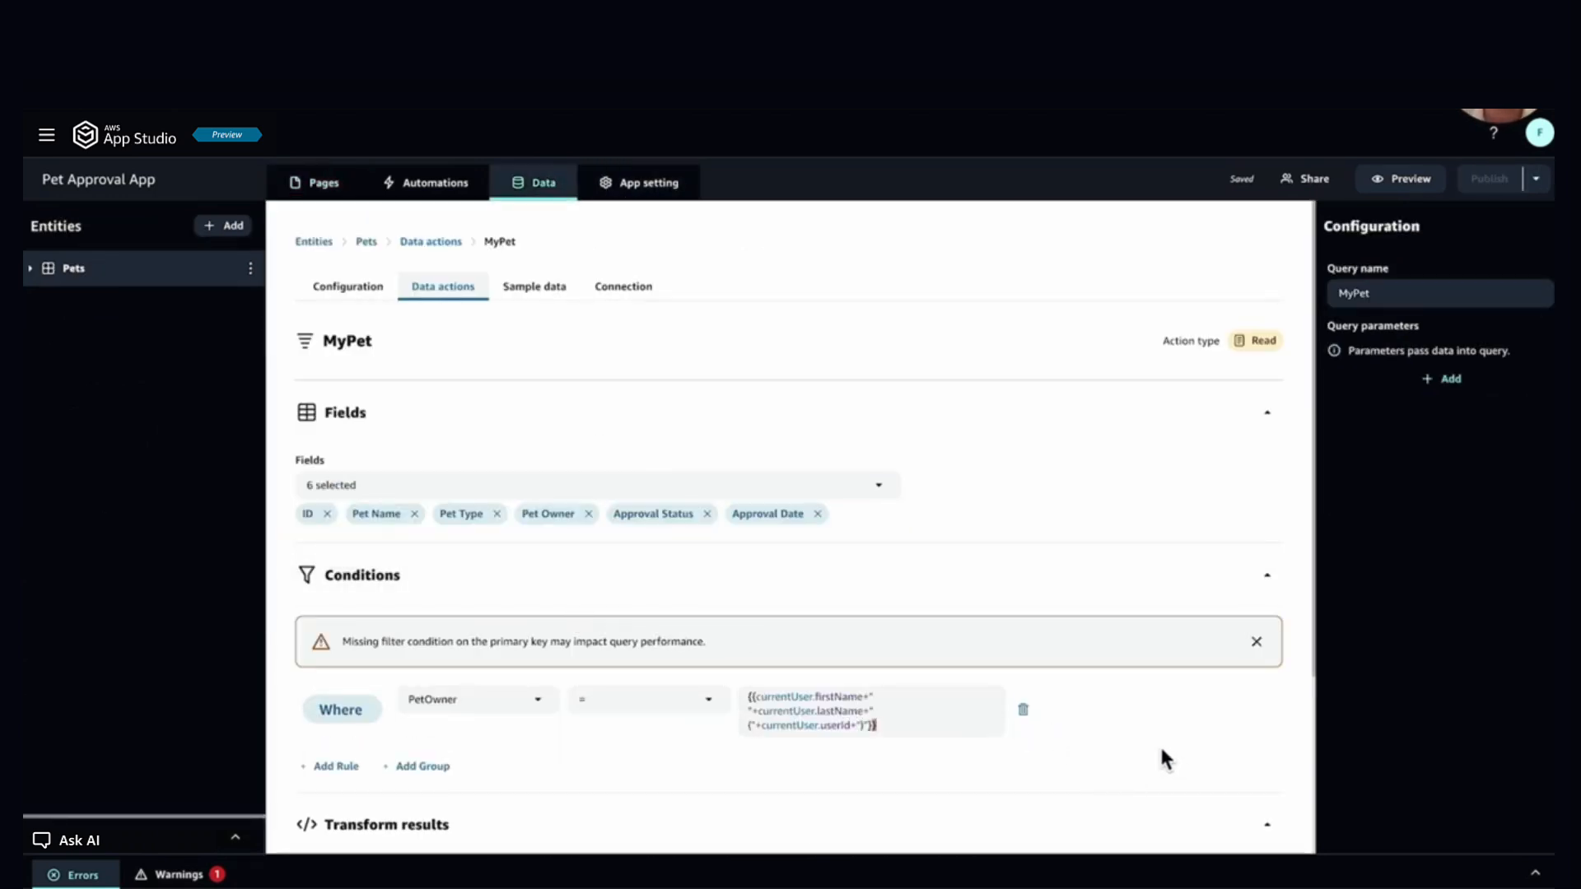
scroll(1157, 743, "down", 3)
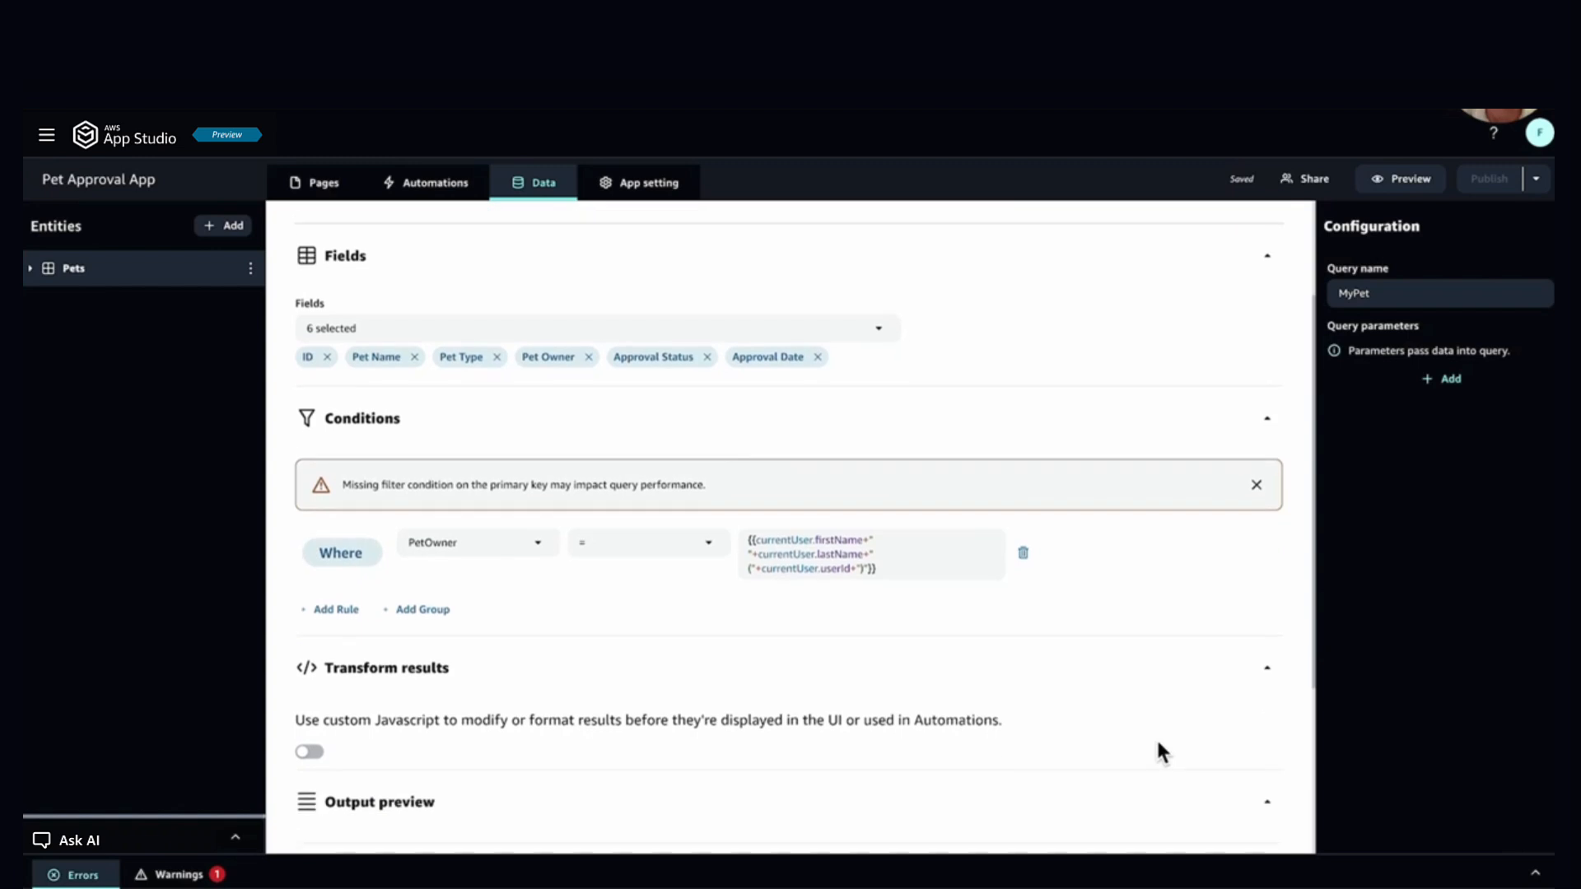
scroll(1157, 742, "down", 2)
scroll(1161, 749, "up", 5)
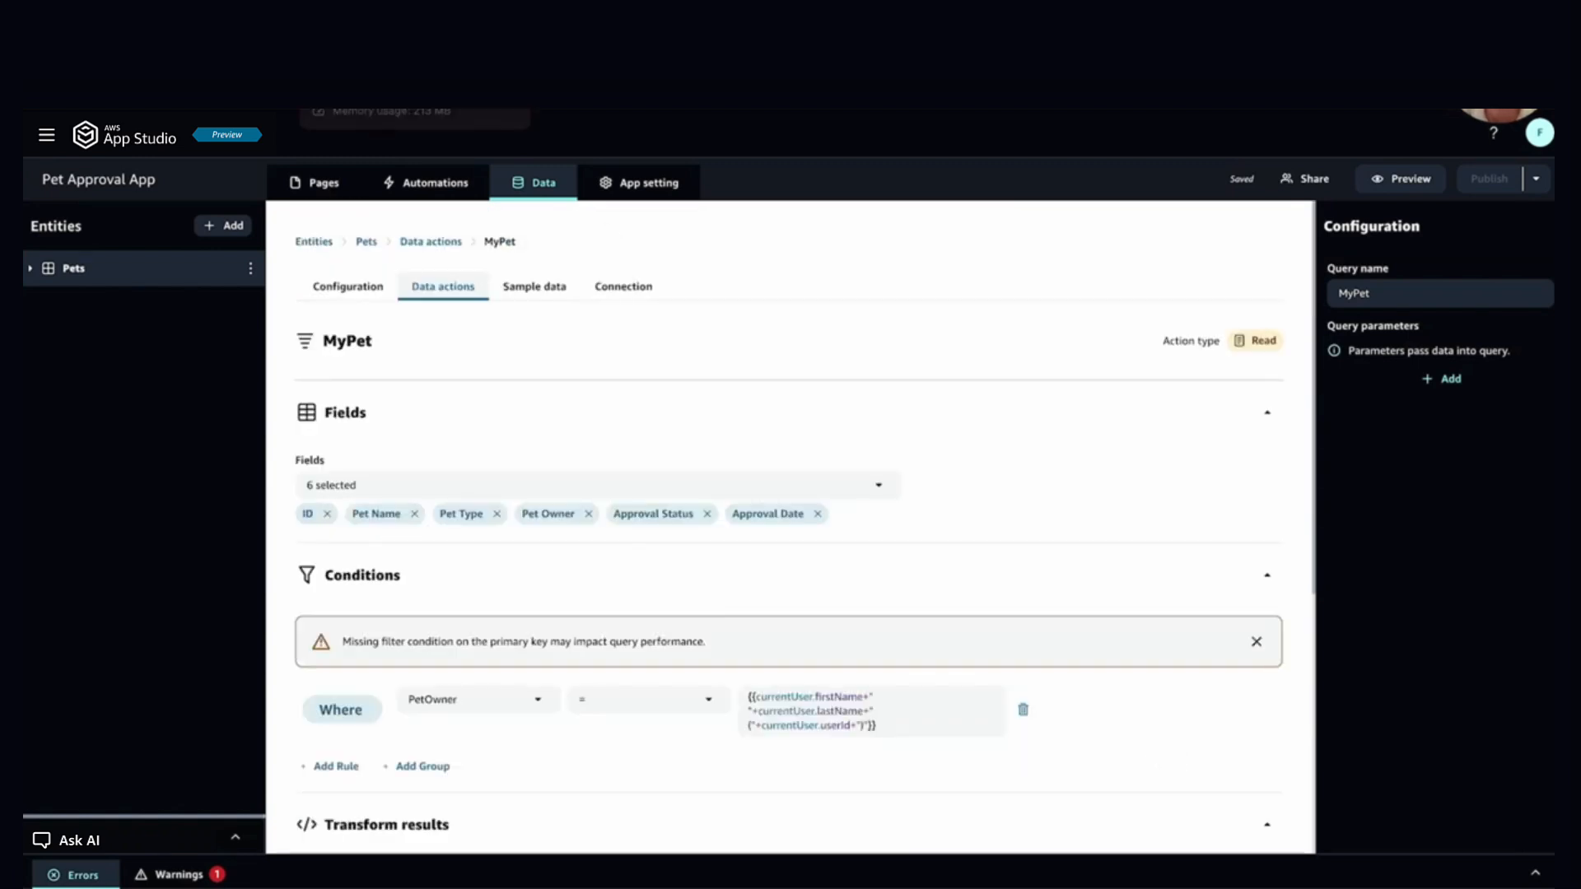
Step: Return to Page1 and turn off Show search for the empty table below the form
left_click(319, 182)
scroll(1203, 609, "down", 4)
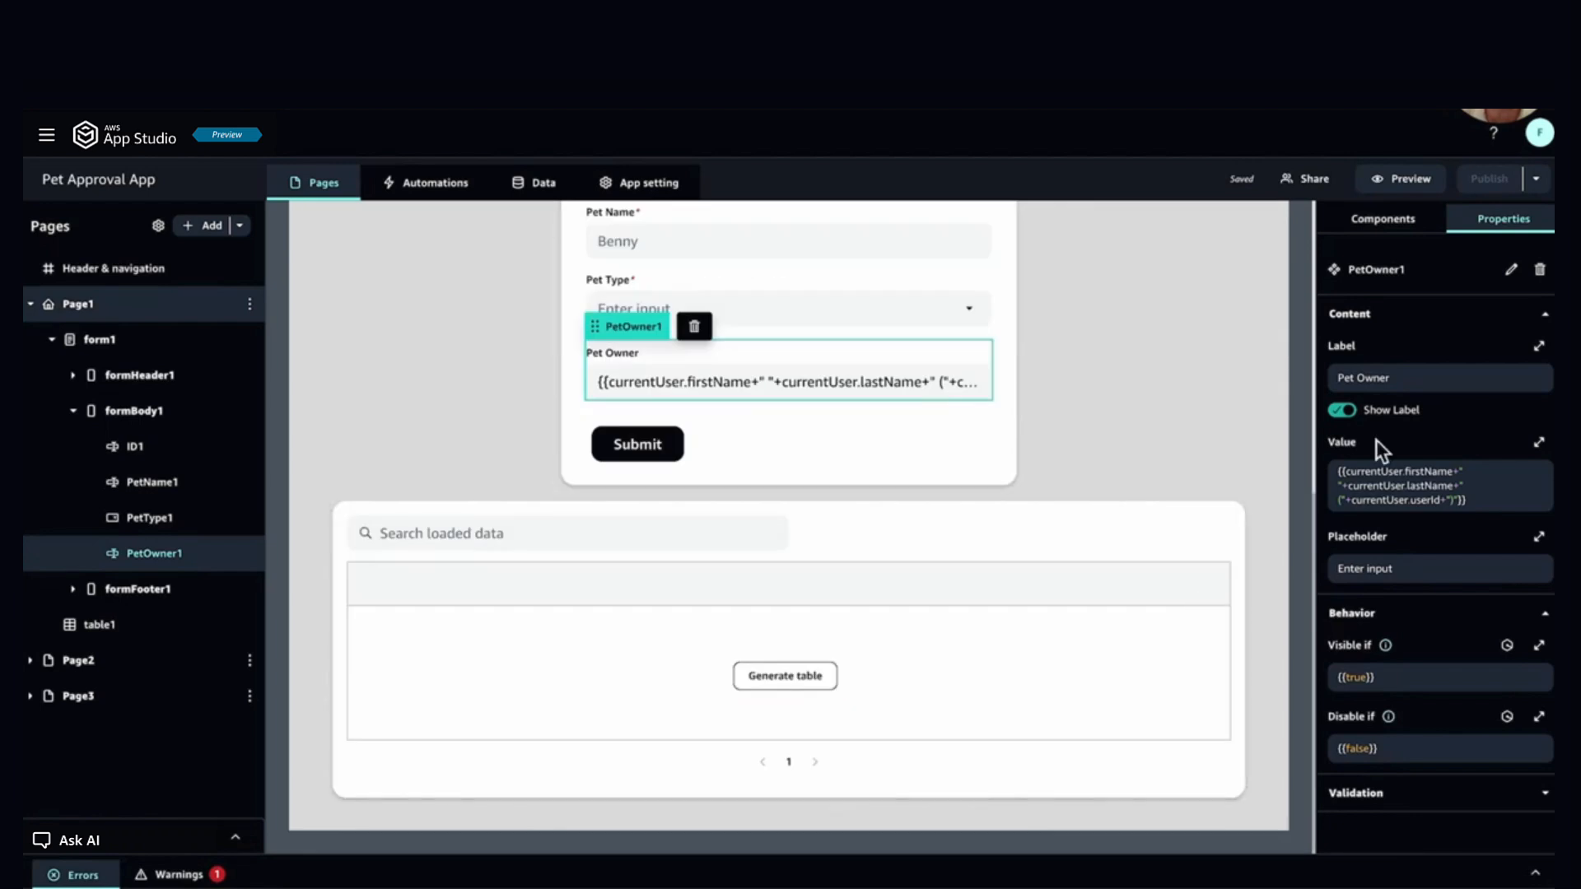
left_click(1383, 220)
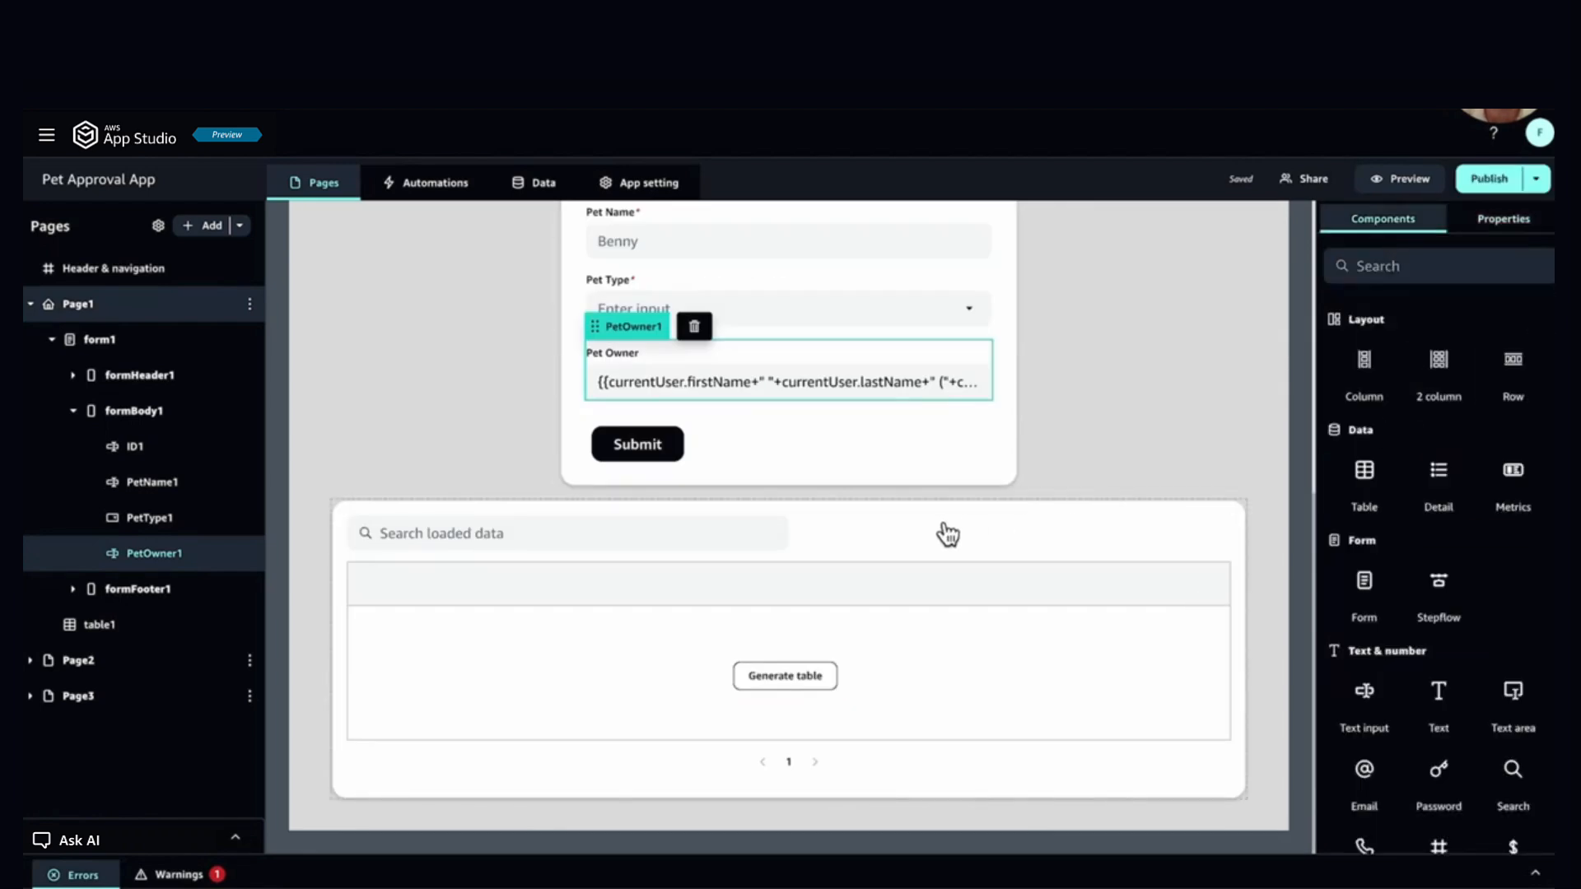
left_click(930, 547)
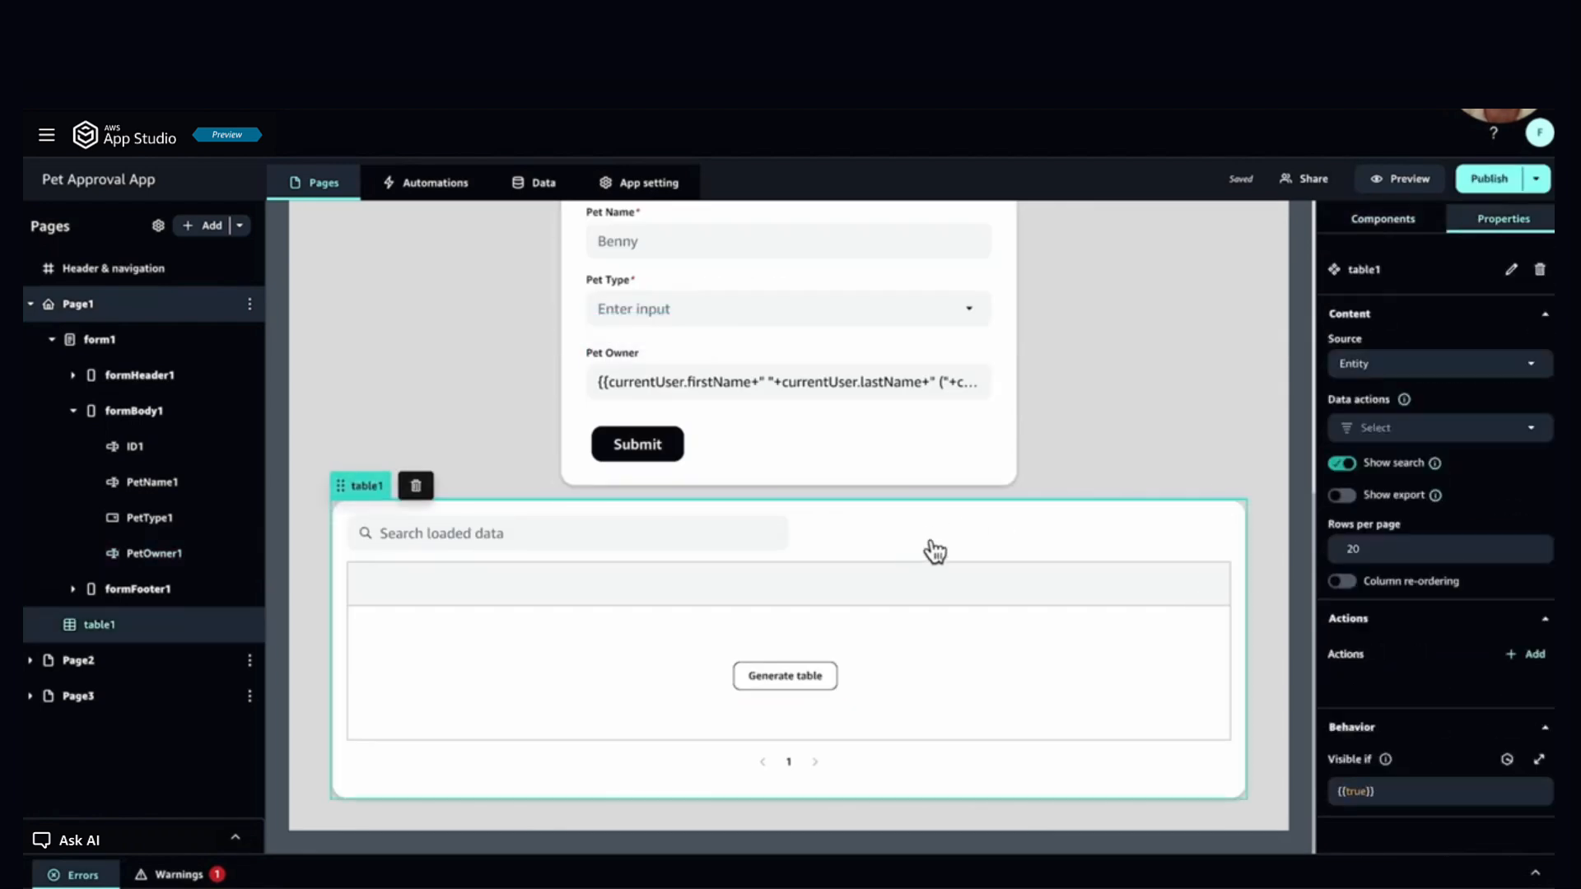
left_click(1342, 462)
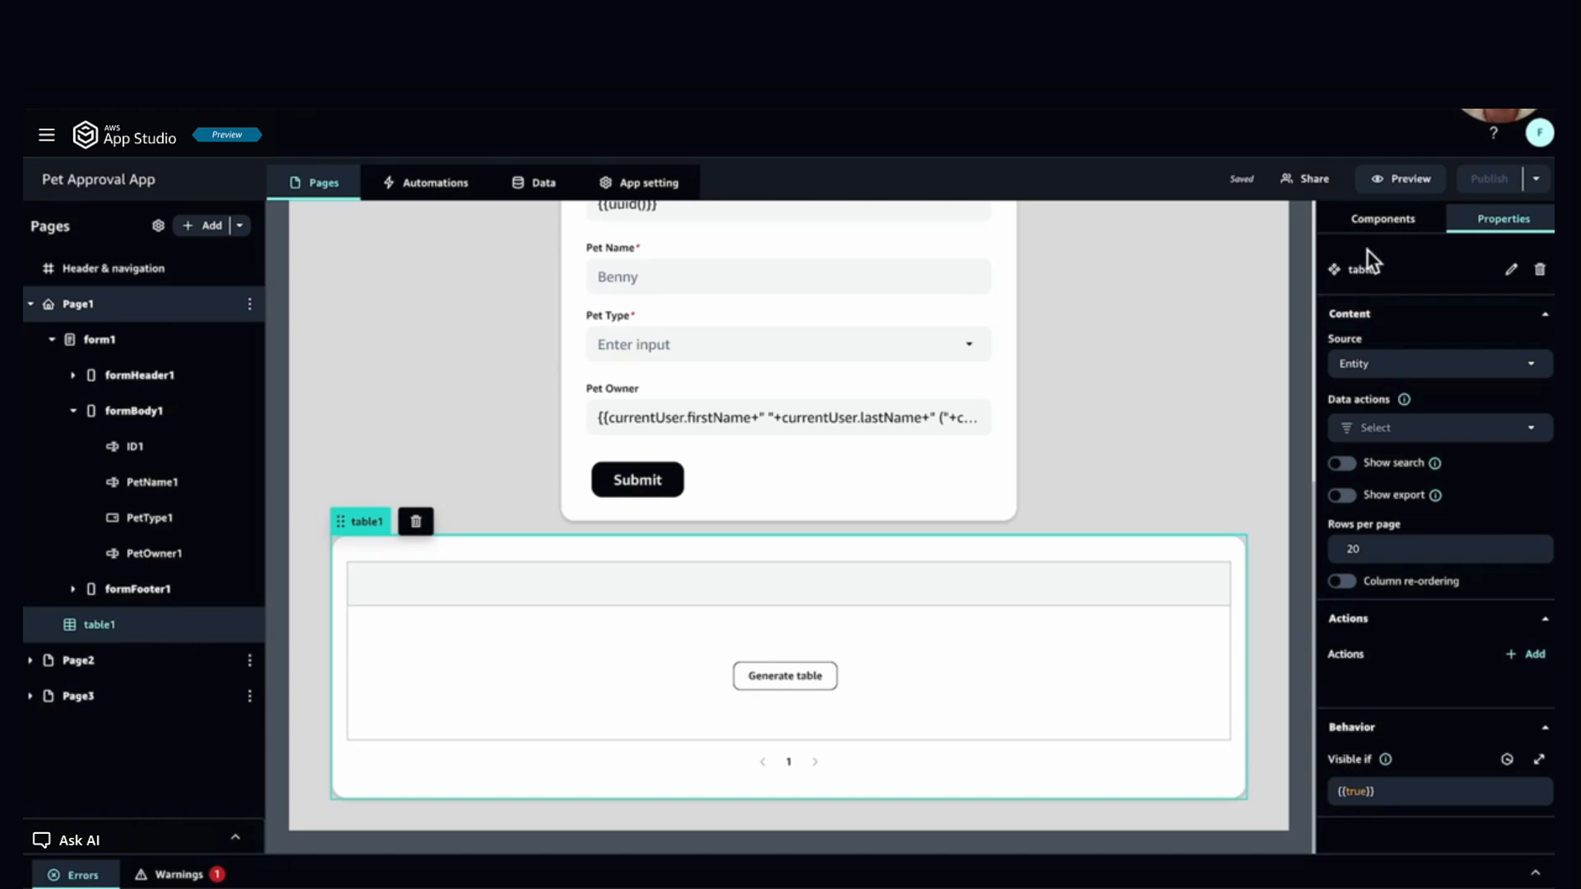
Step: Add a Text component to Page1 between the New Pet Form and the table
left_click(1407, 225)
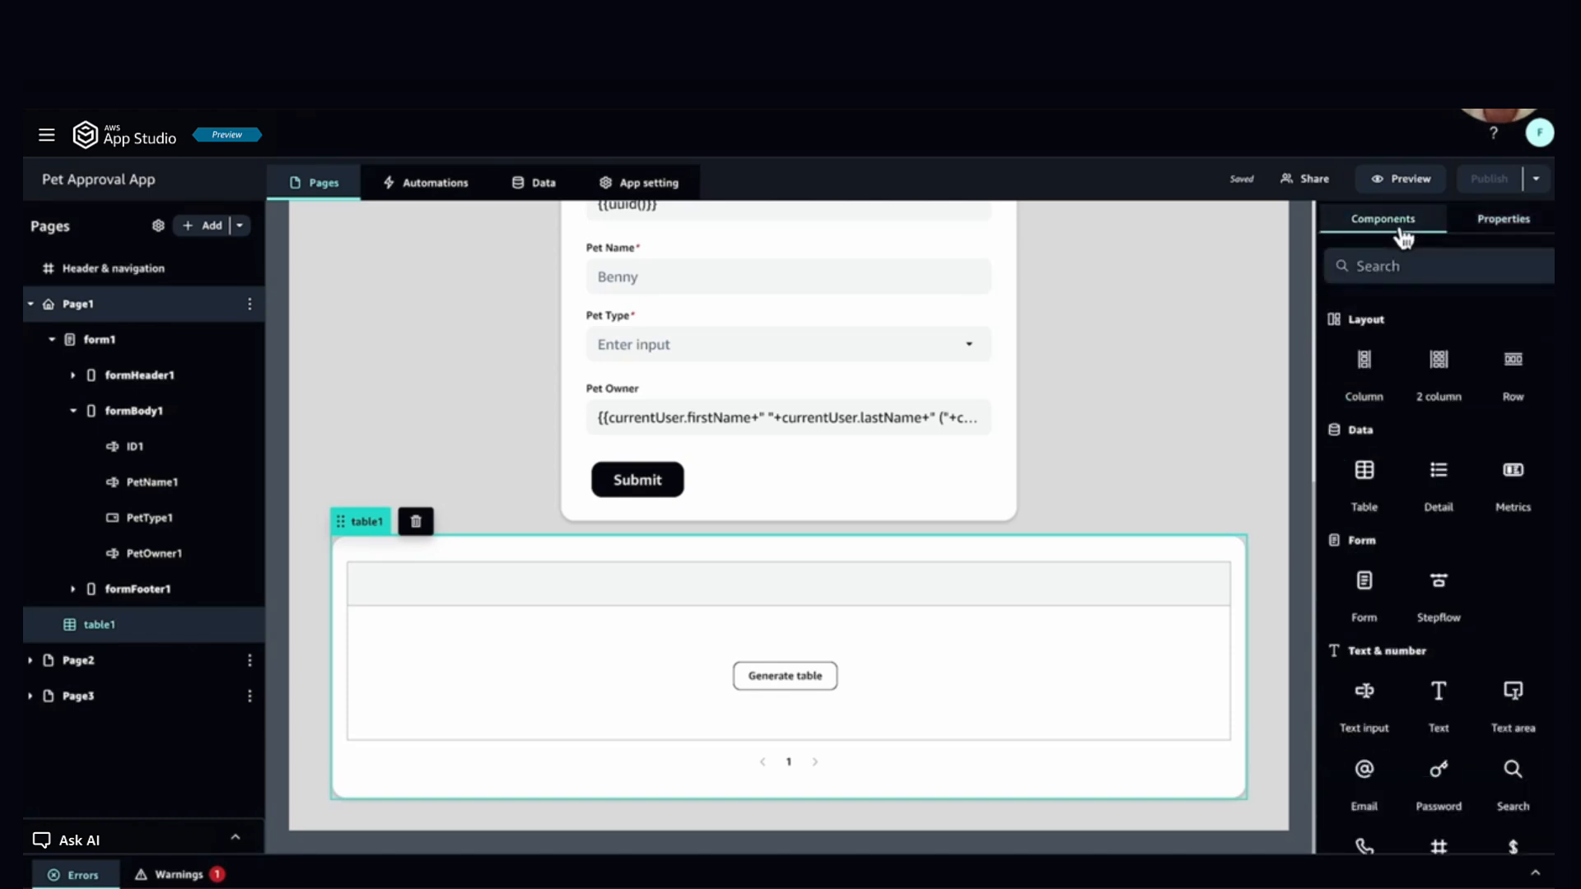
scroll(1450, 452, "down", 3)
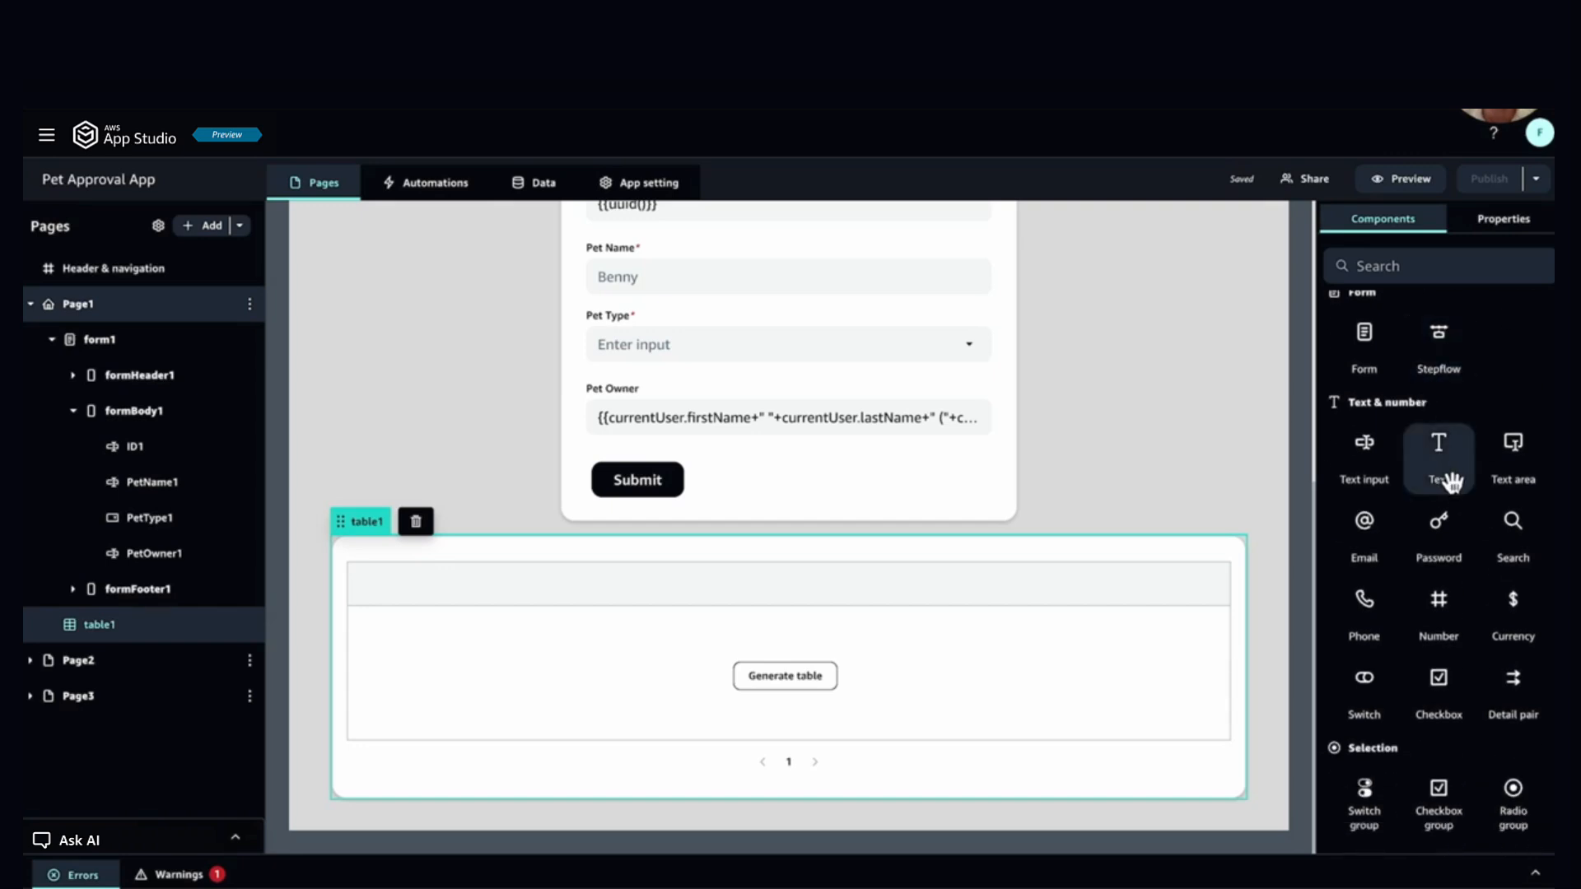
left_click_drag(1446, 477, 981, 561)
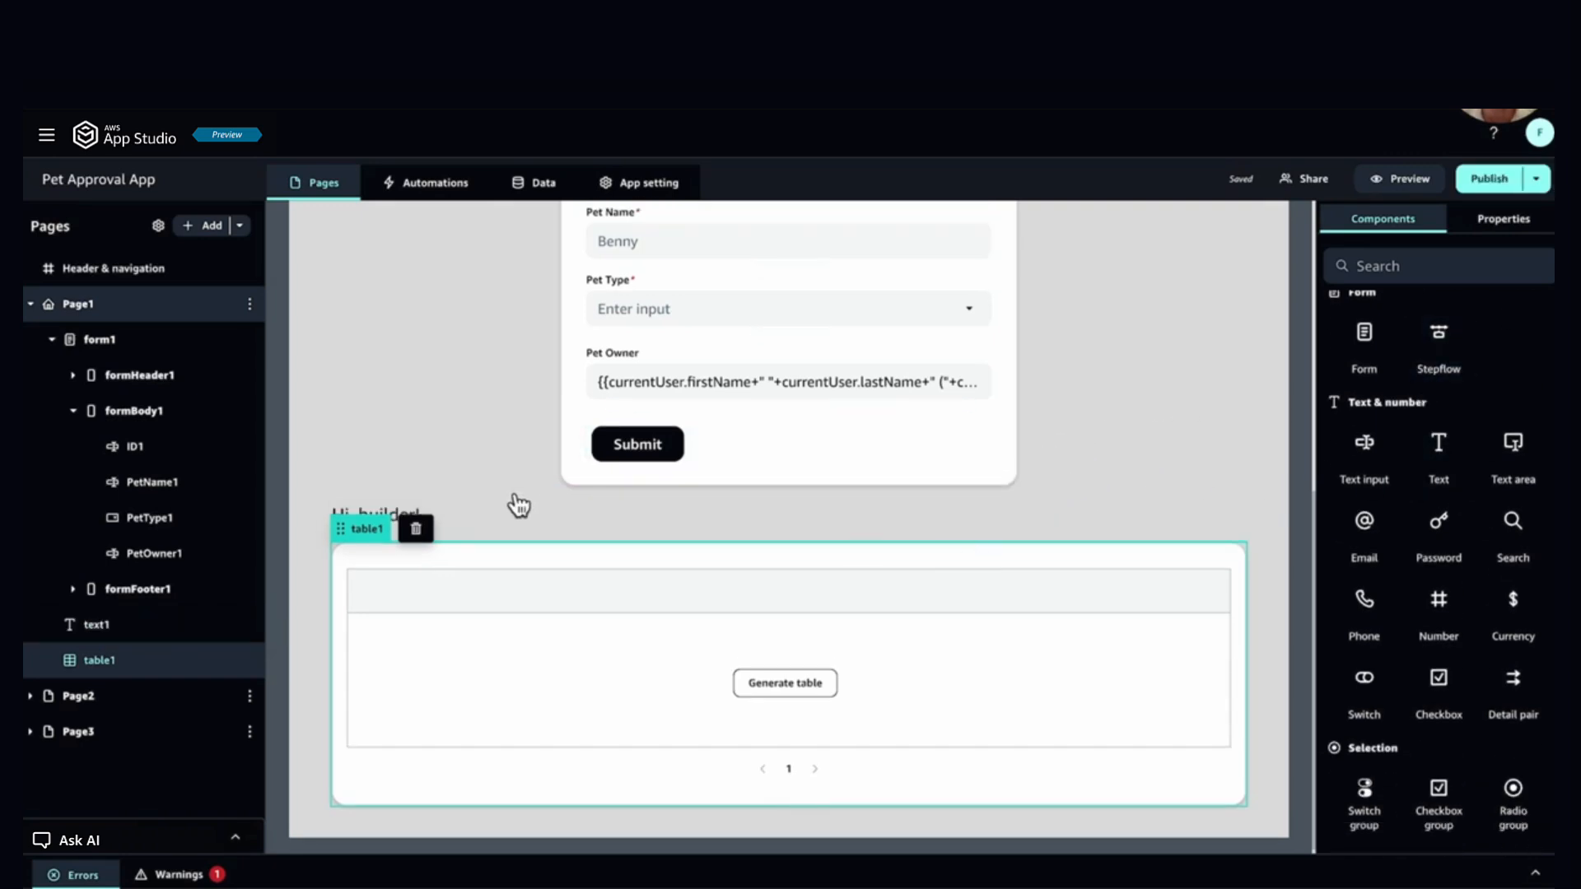
Step: Set the new text component's value to "My pet submissions"
left_click(505, 520)
left_click_drag(1429, 382, 1271, 395)
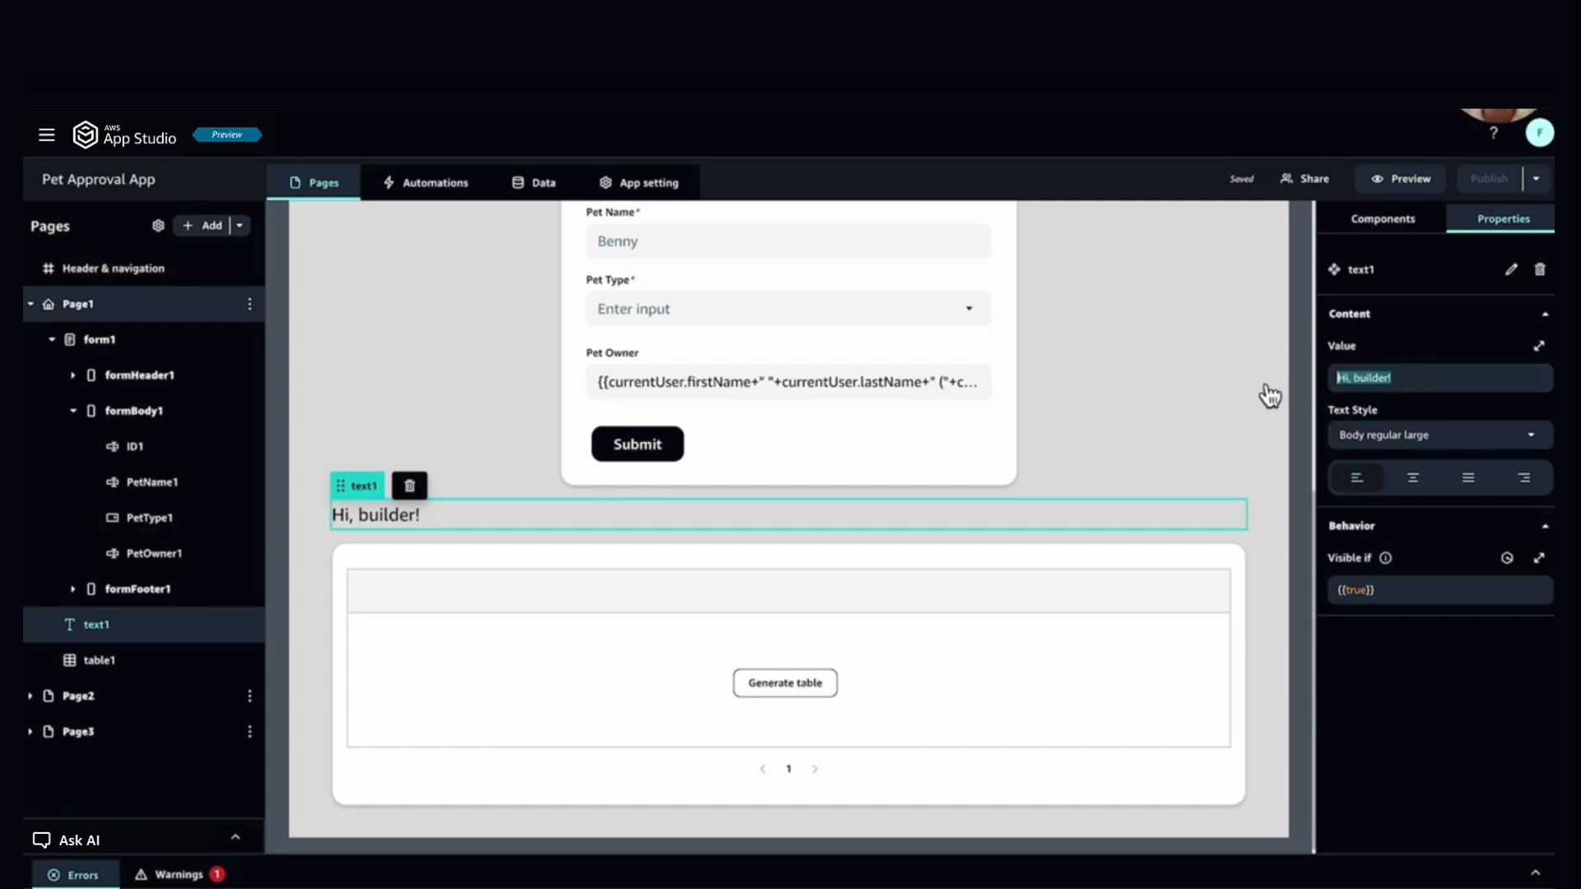
type("M")
key("BackSpace")
type("My p")
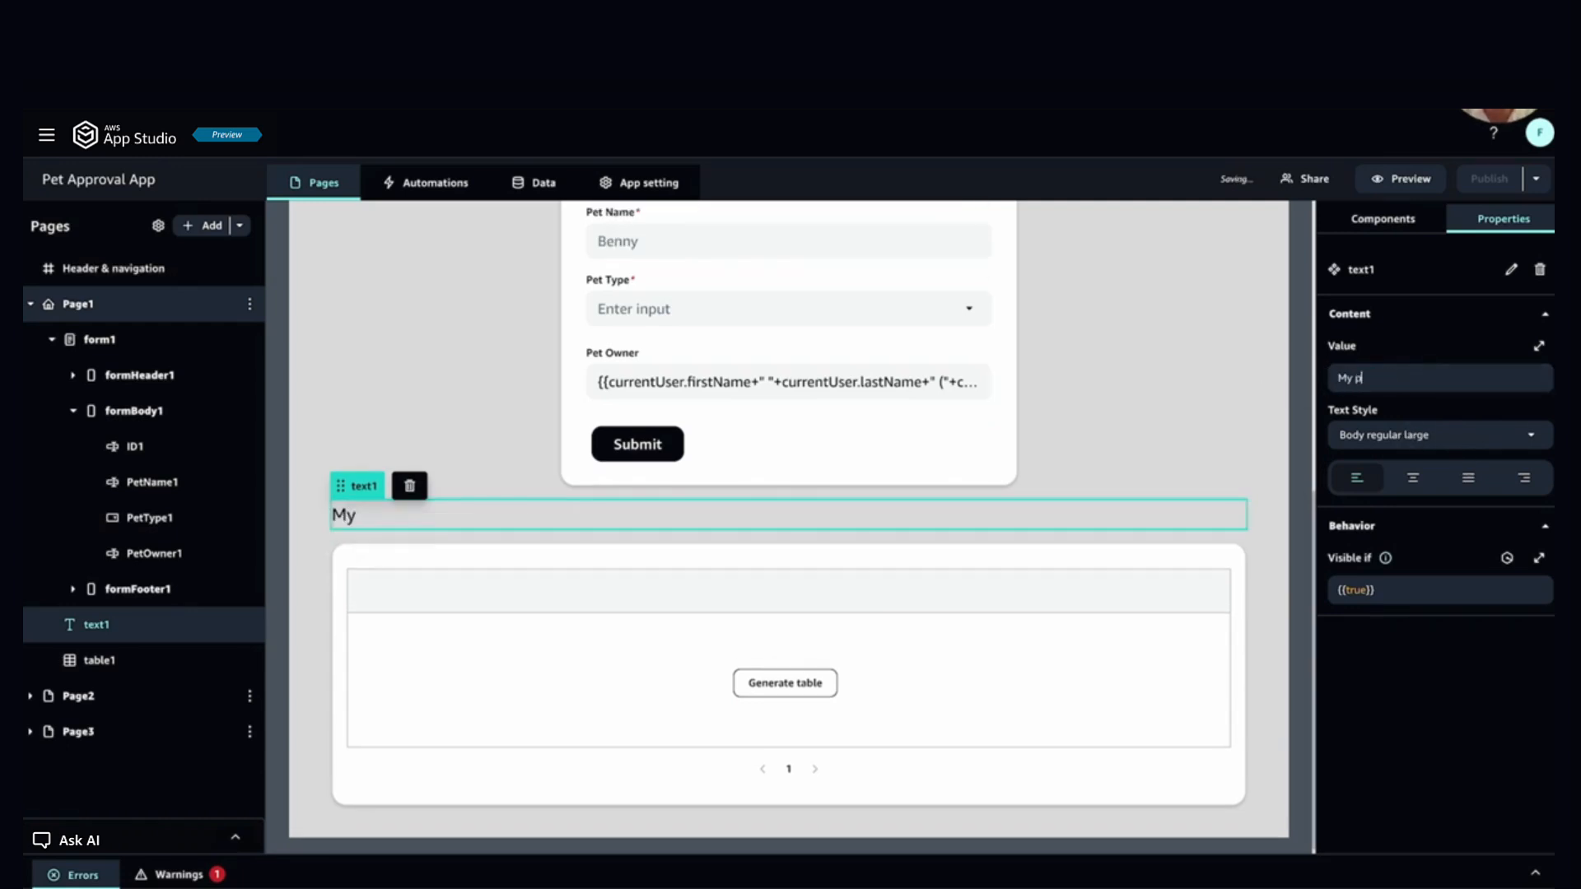
type("et submissiopns")
key("BackSpace")
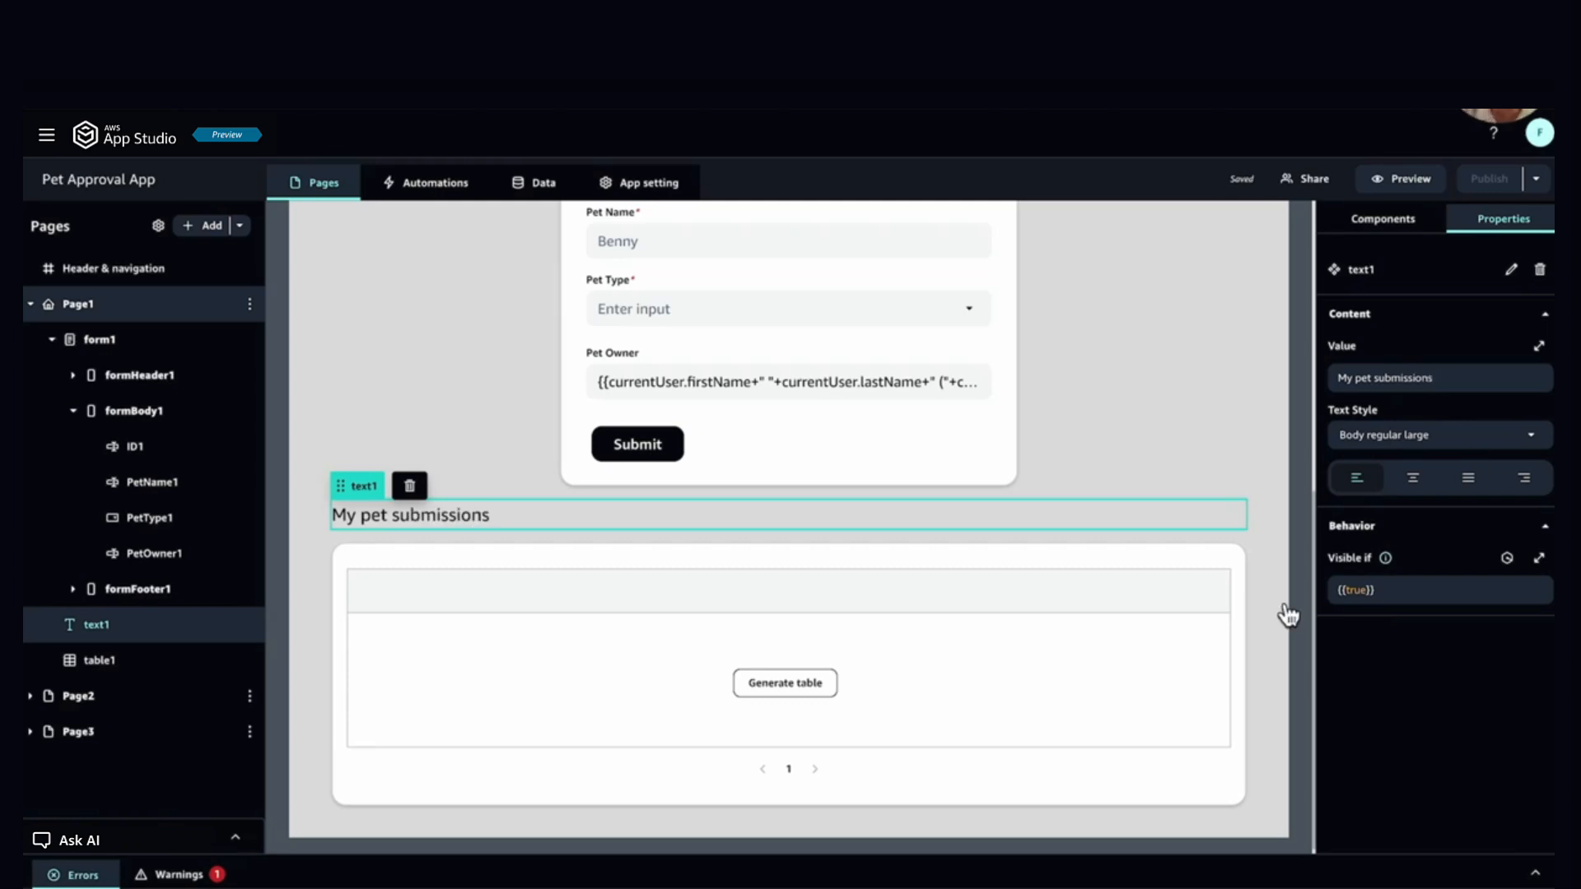
Step: Generate the Page1 table from the Pets entity's MyPet data action with all six fields
left_click(902, 676)
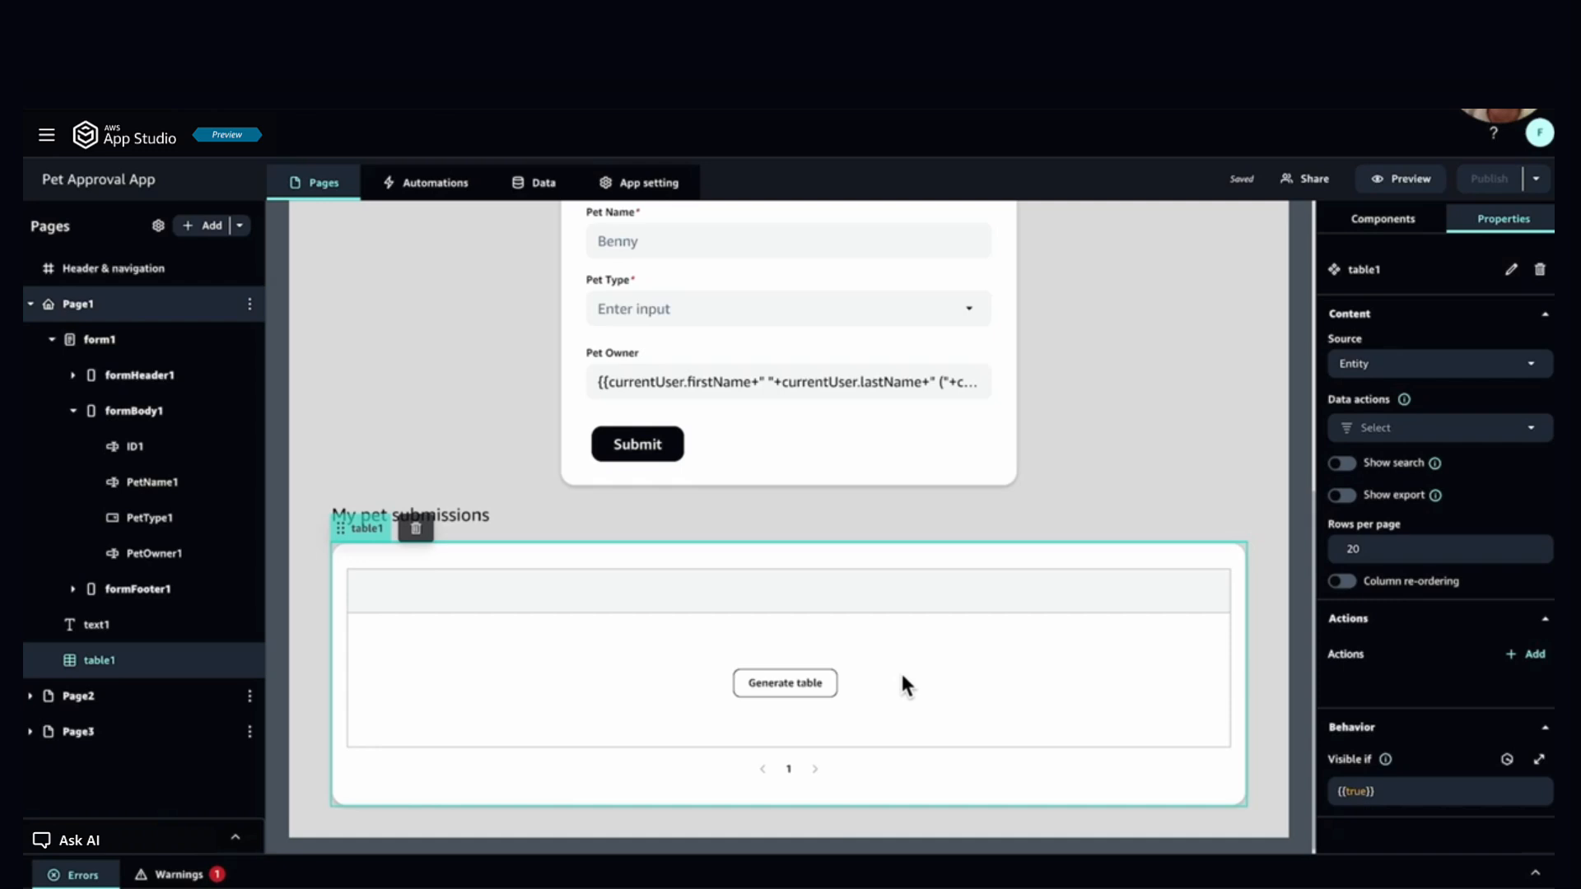
left_click(761, 683)
left_click(691, 455)
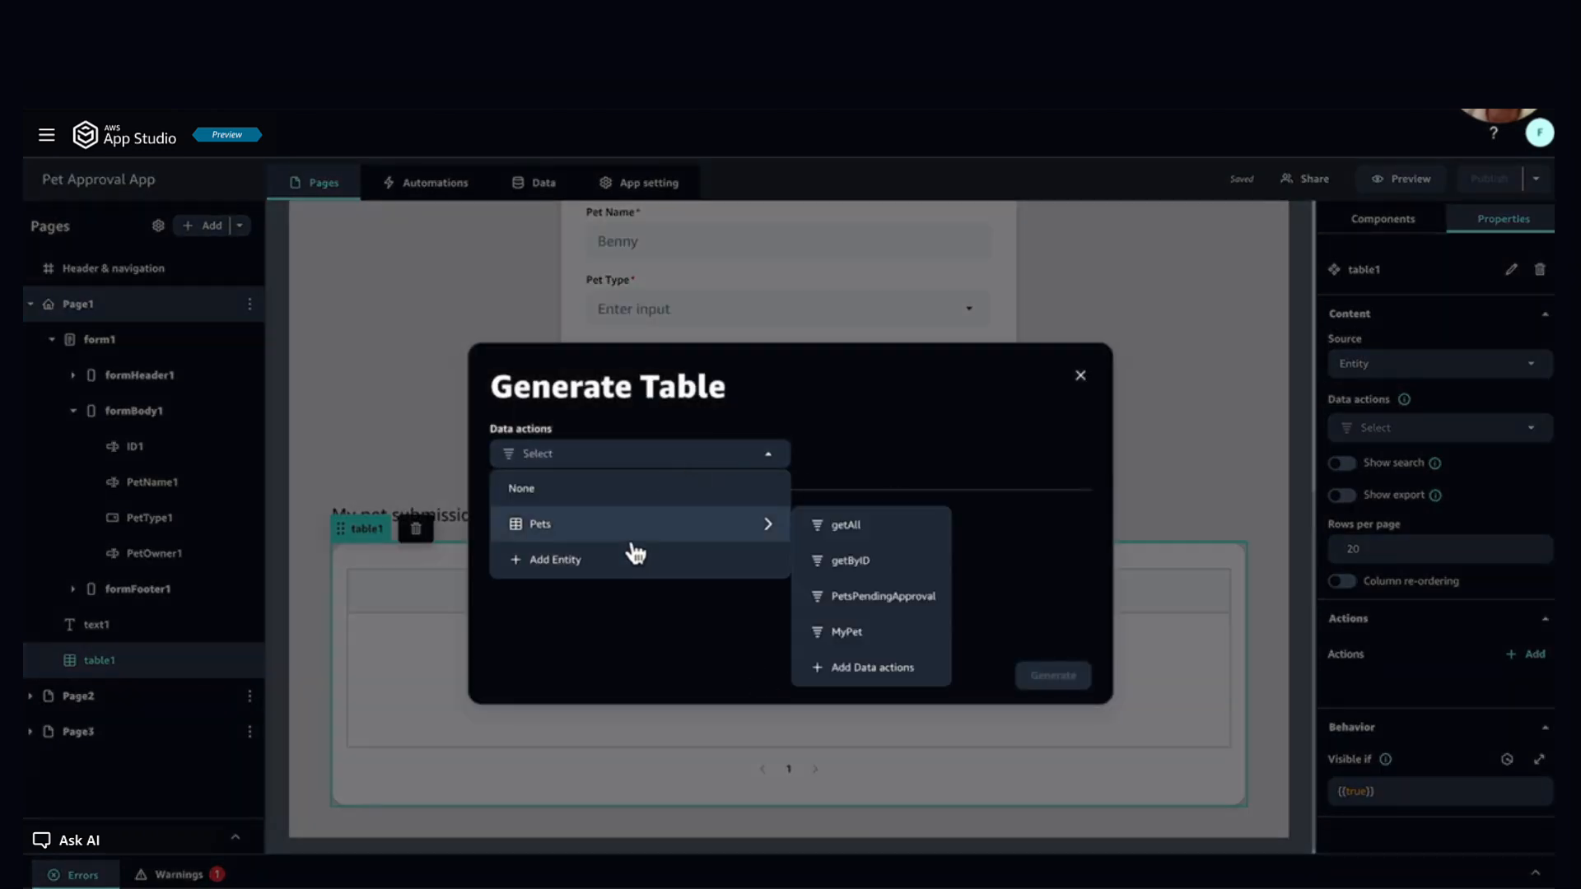
mouse_move(700, 529)
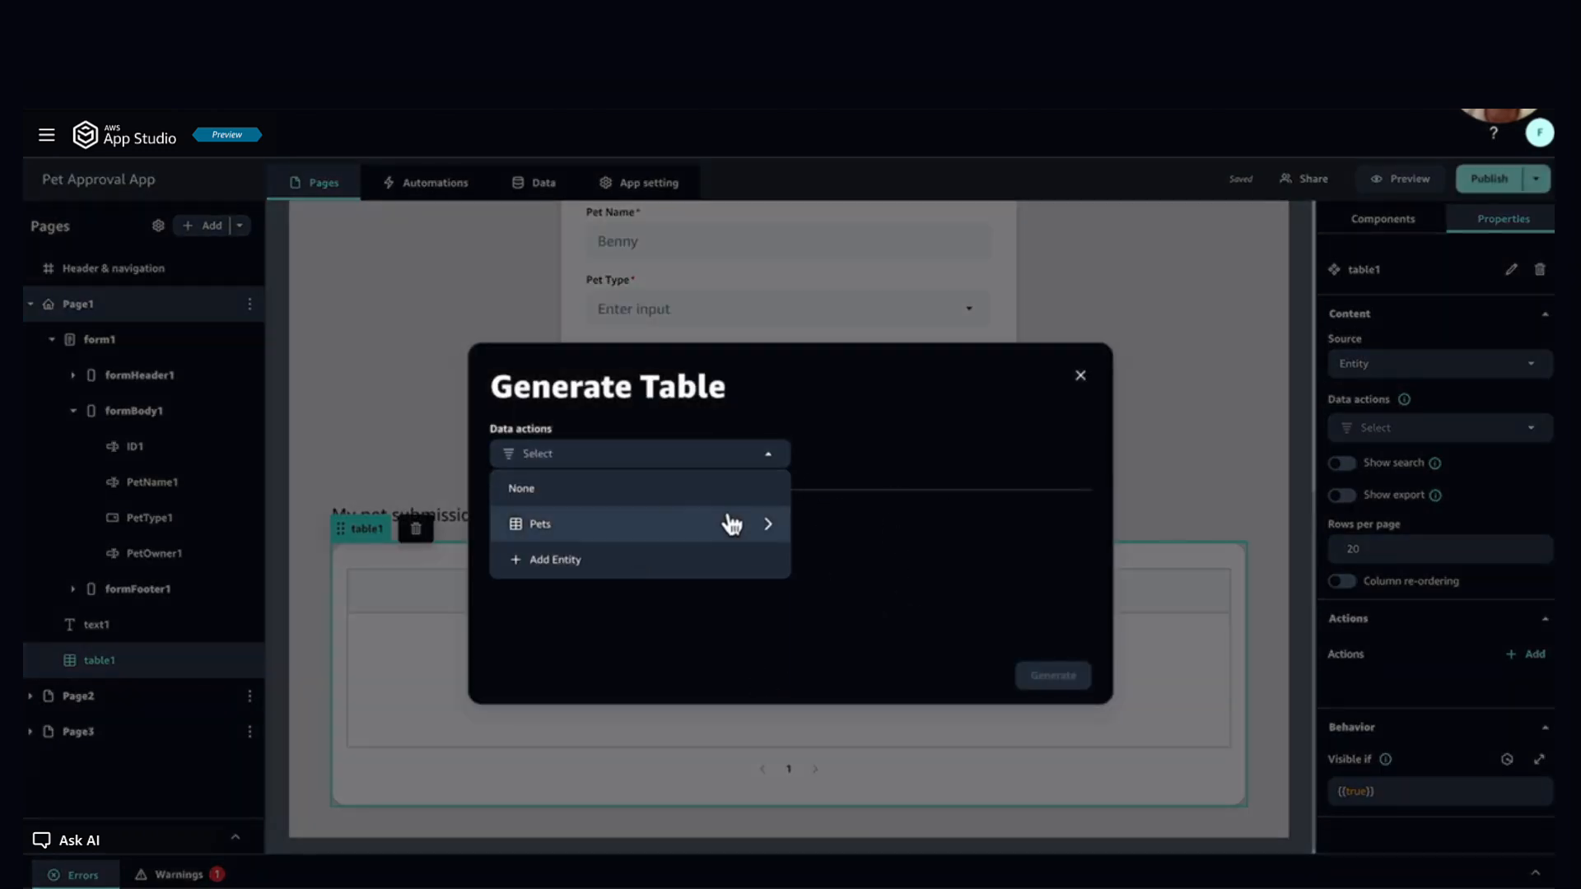
left_click(882, 629)
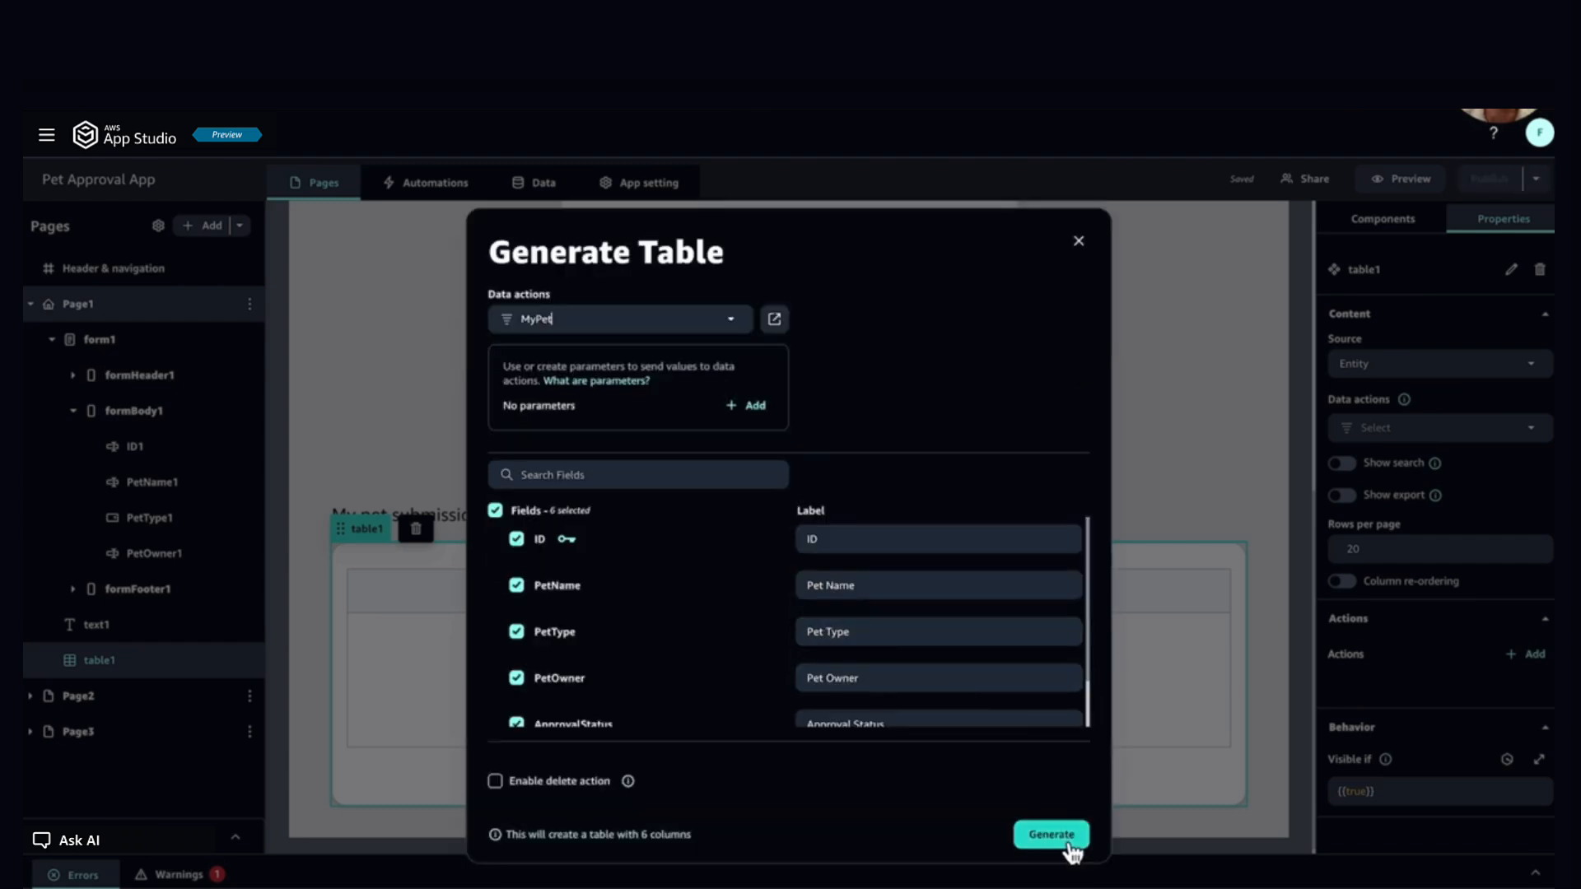
left_click(1065, 840)
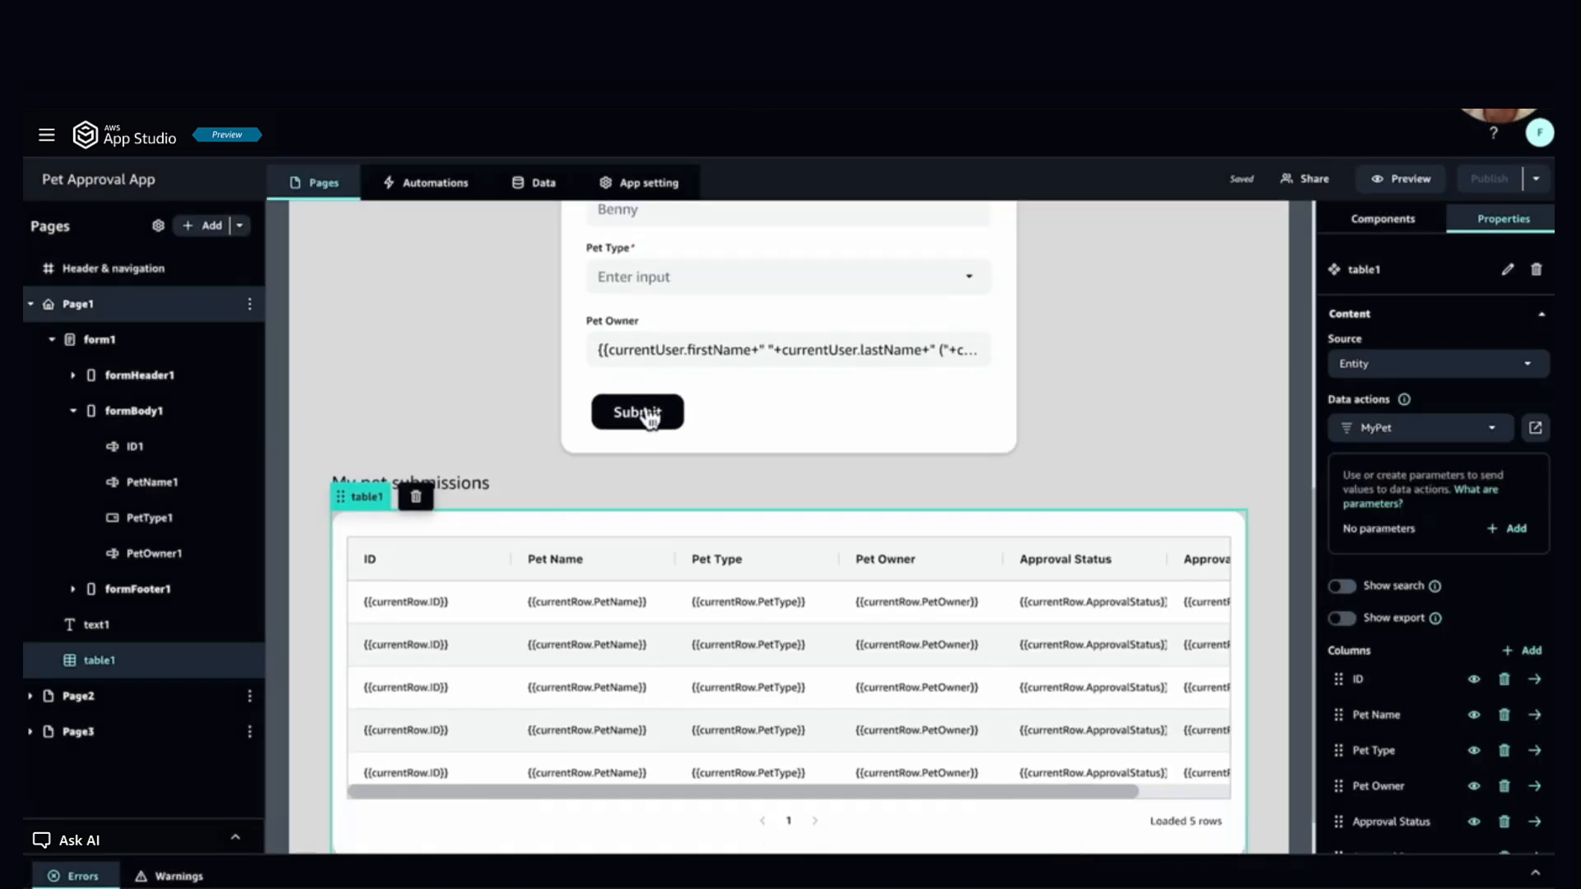
Step: Rename the MyPet data action's query to MyPets and return to the page editor
left_click(545, 184)
type("s")
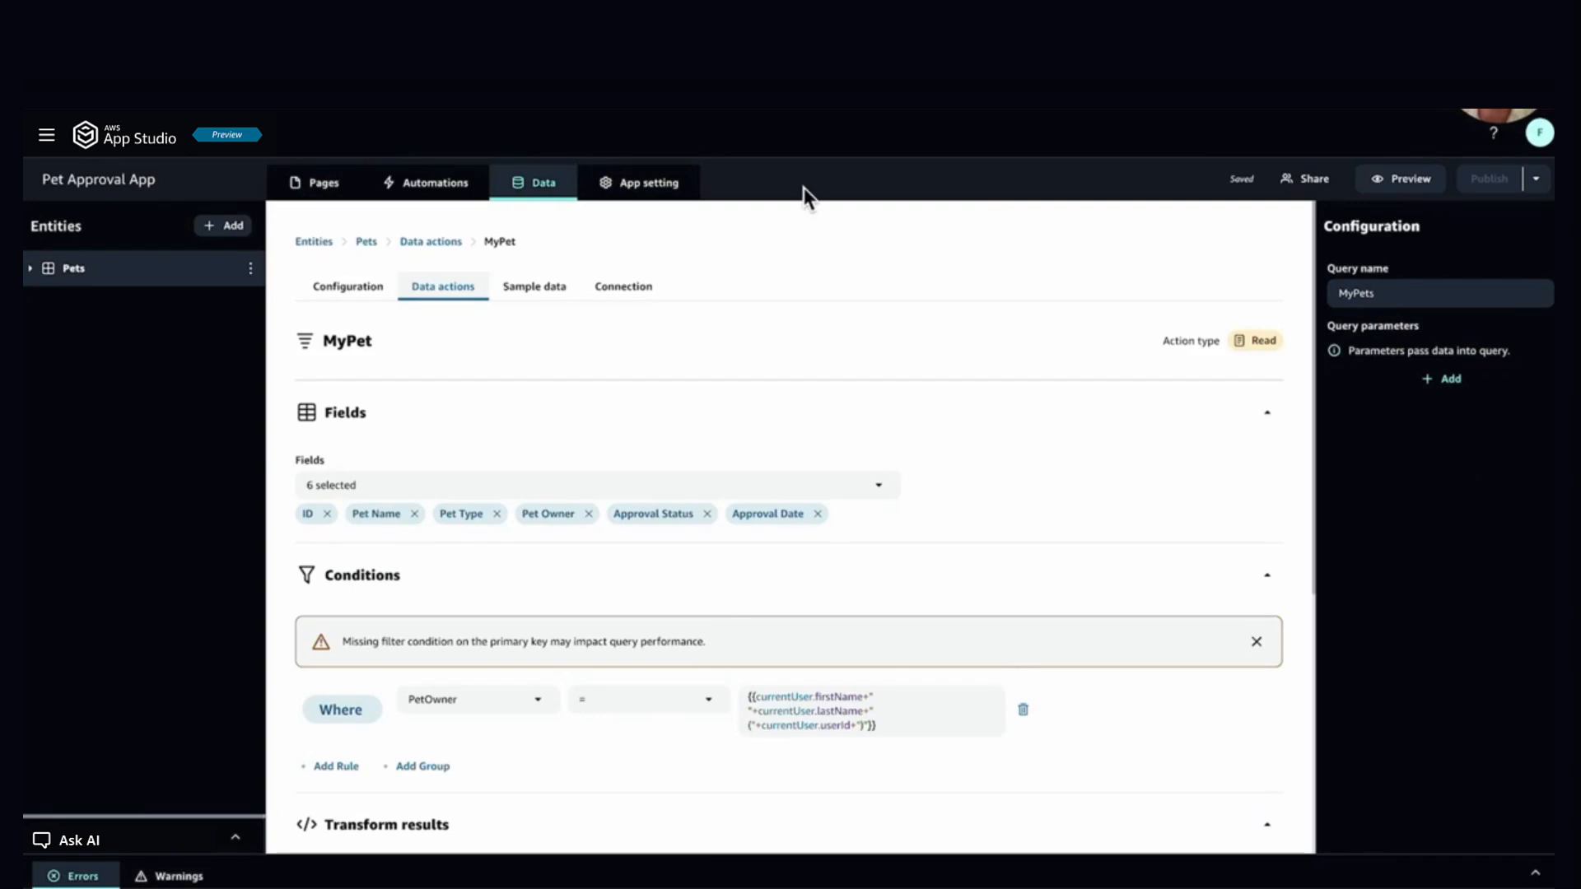
left_click(326, 187)
Step: Hide the ID and Pet Owner columns in the My pet submissions table
scroll(683, 679, "down", 8)
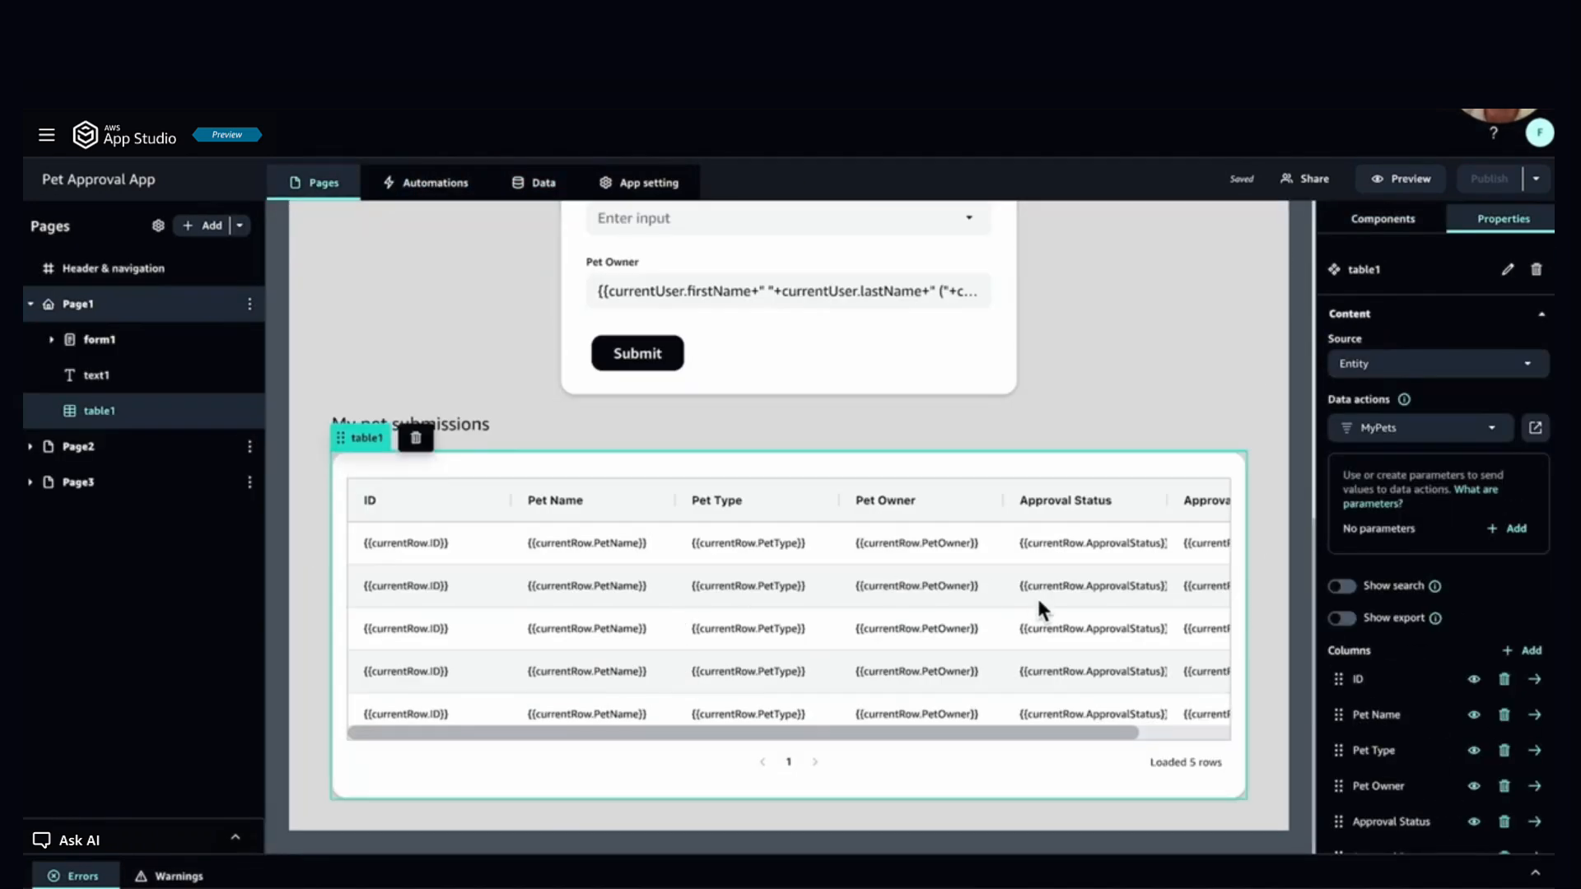
left_click(1480, 689)
scroll(1482, 695, "down", 3)
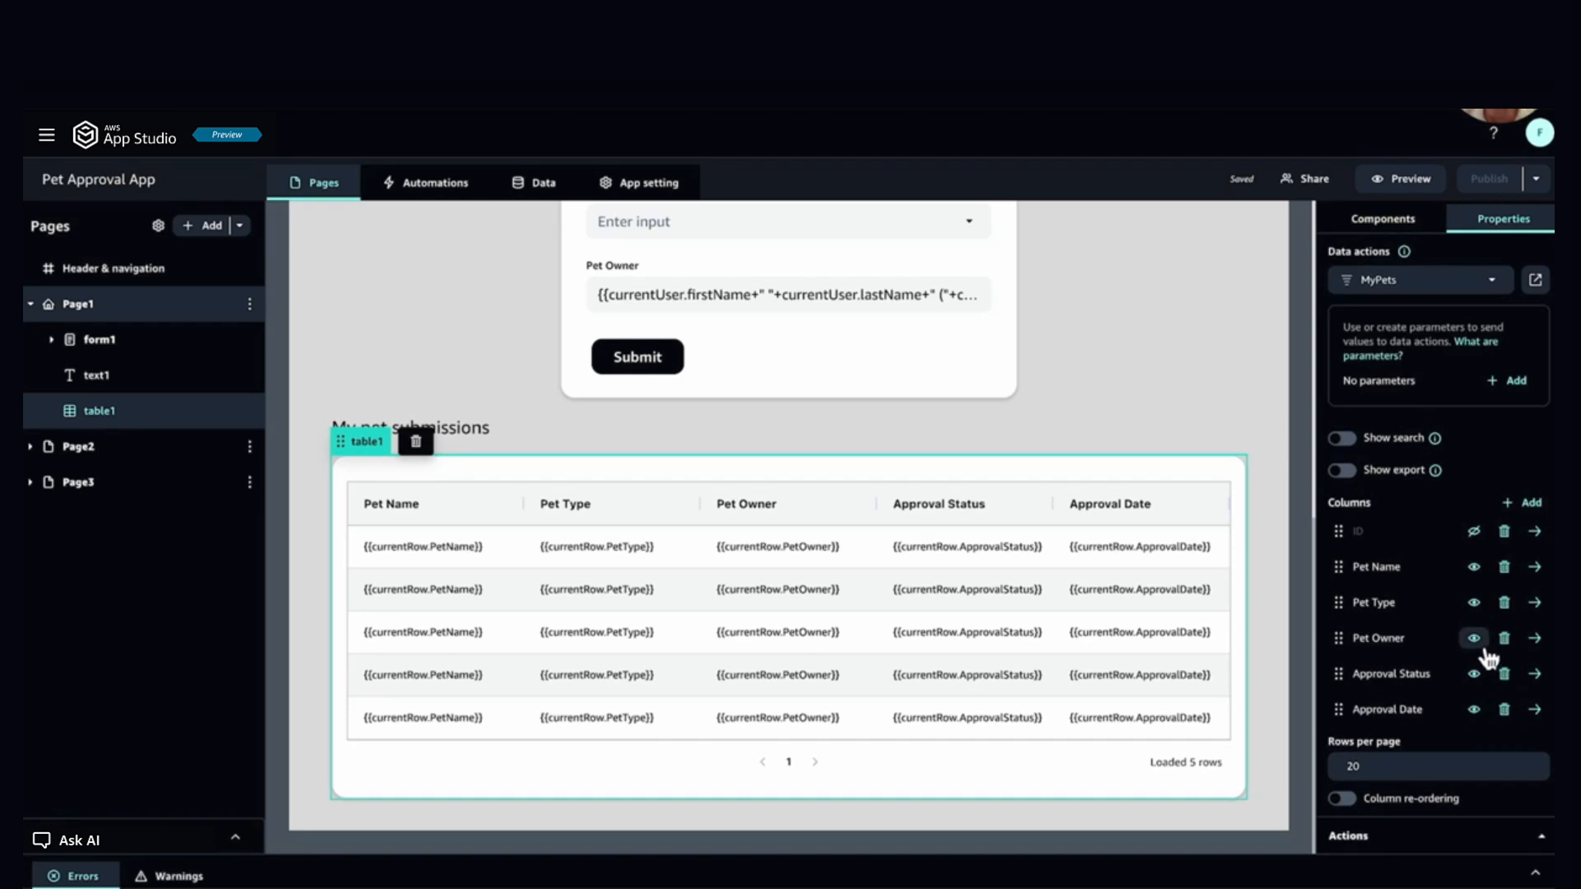
left_click(1486, 654)
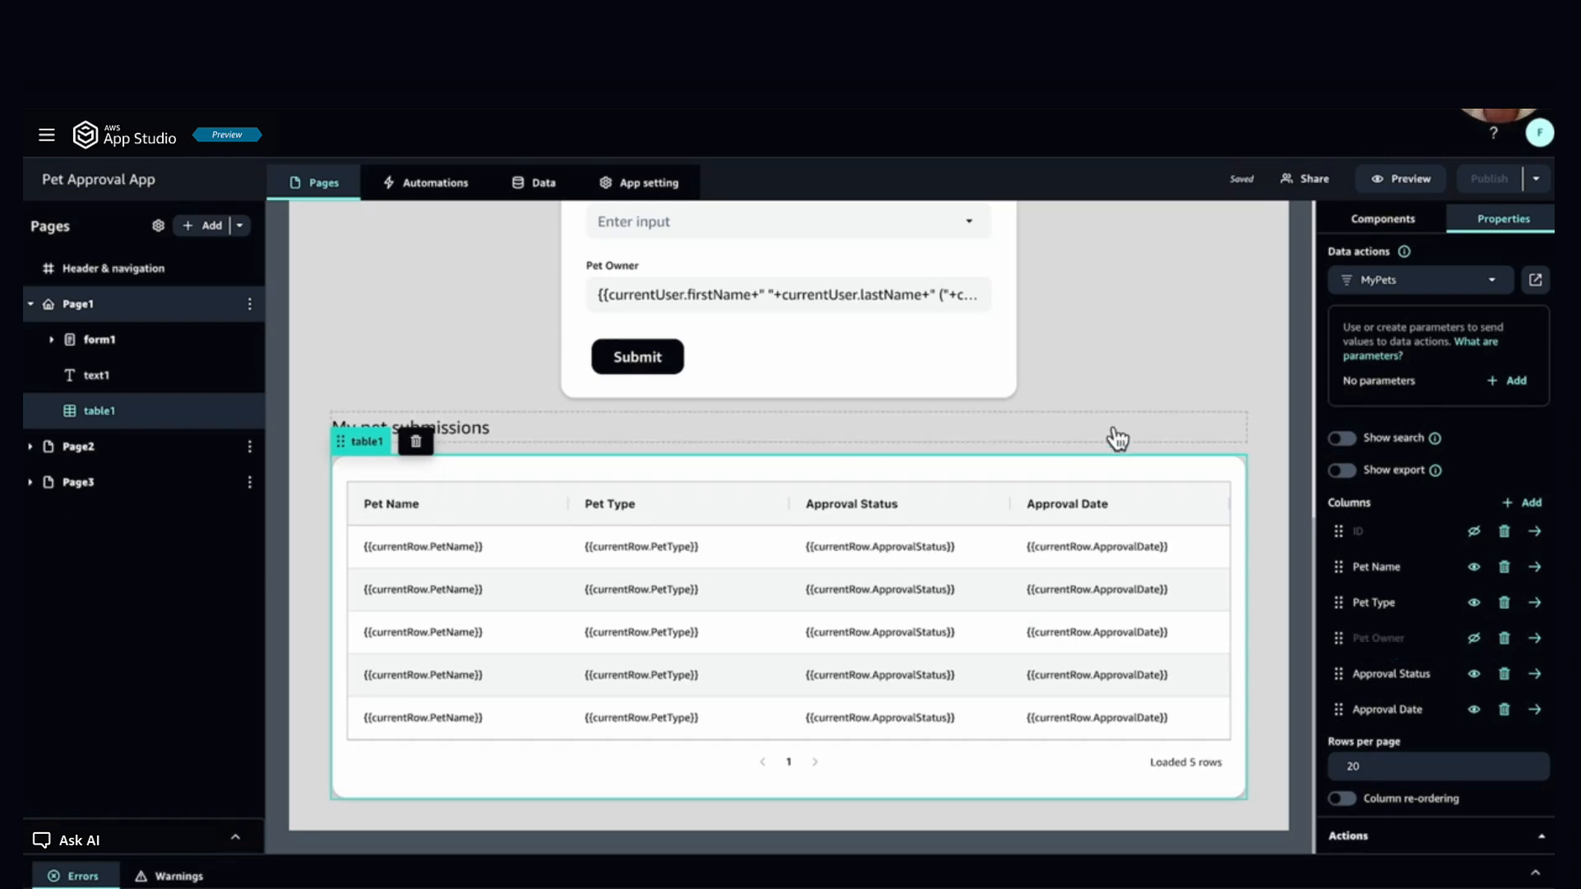
left_click(1174, 385)
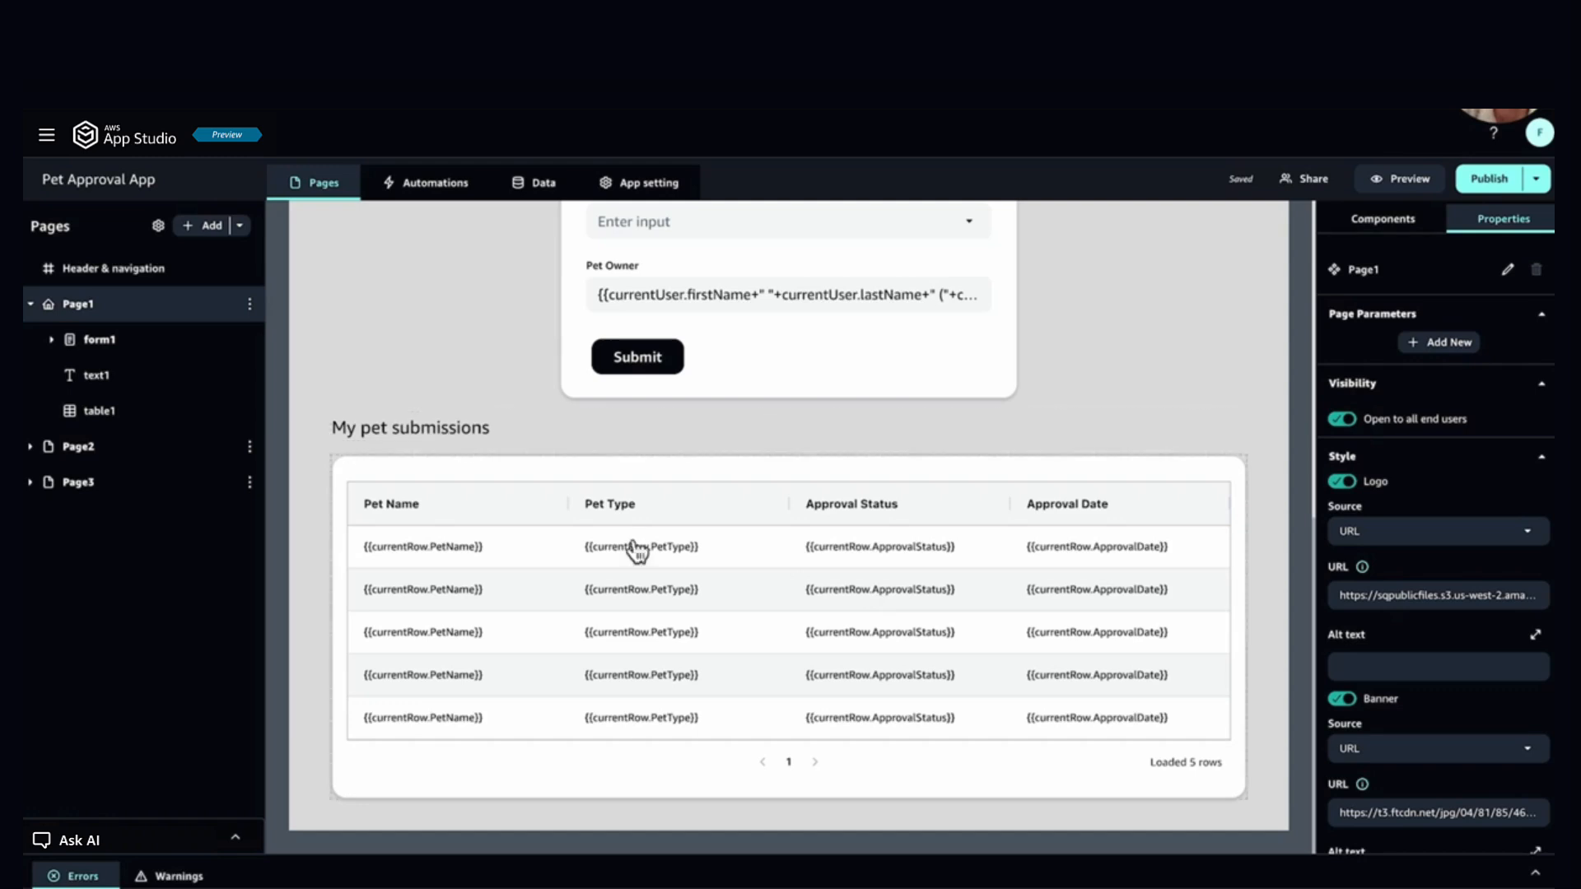
Step: Look over the Page1 layout and start publishing the app to the Testing environment without a version description
scroll(731, 652, "up", 3)
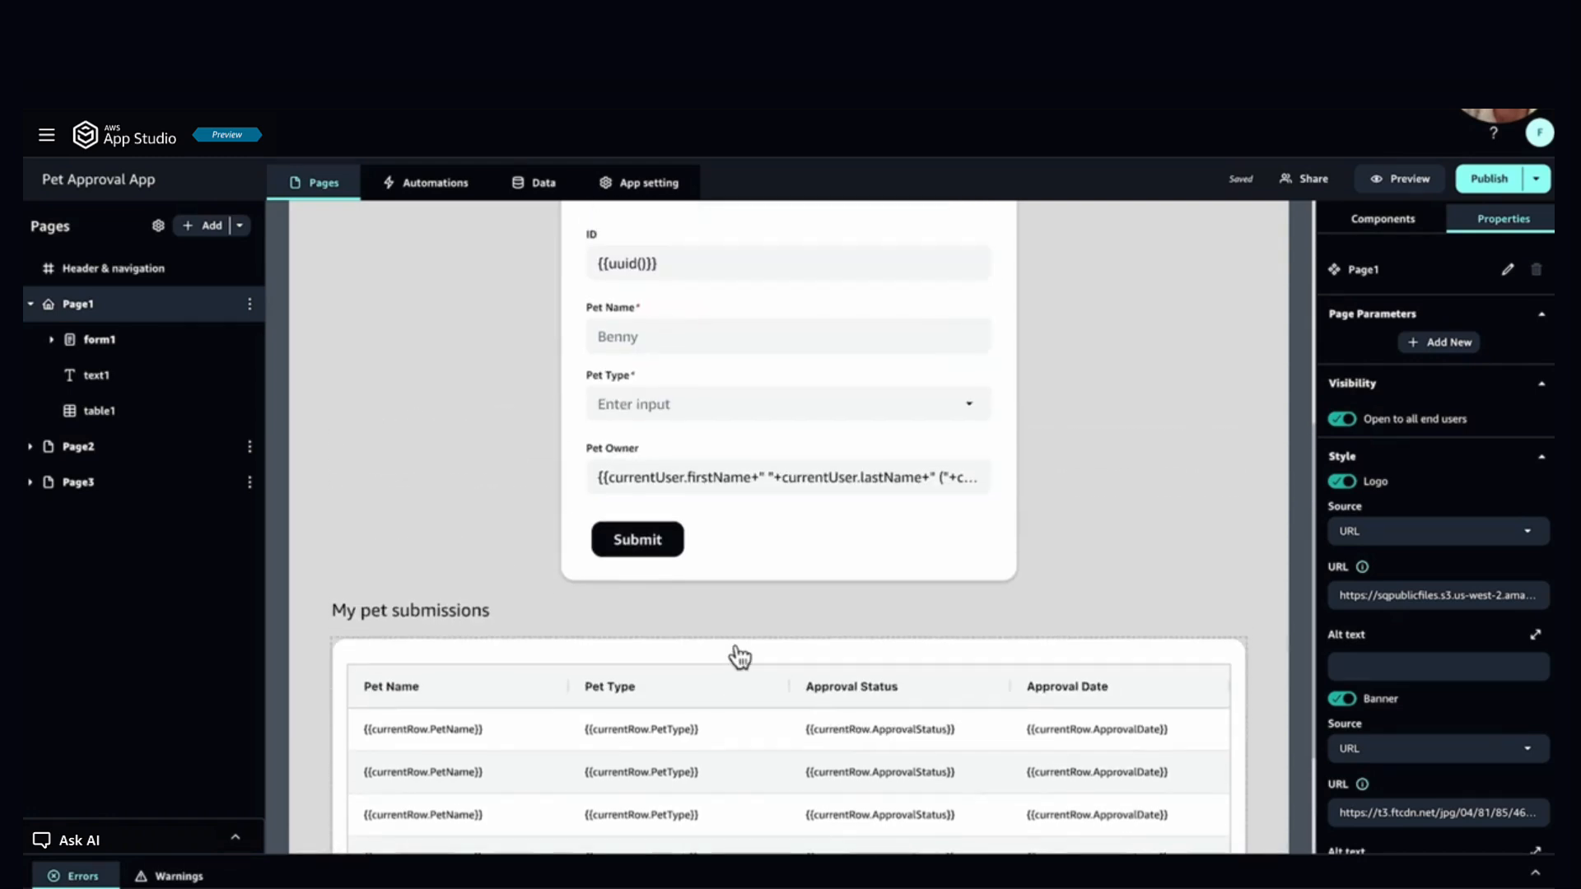
scroll(739, 656, "up", 5)
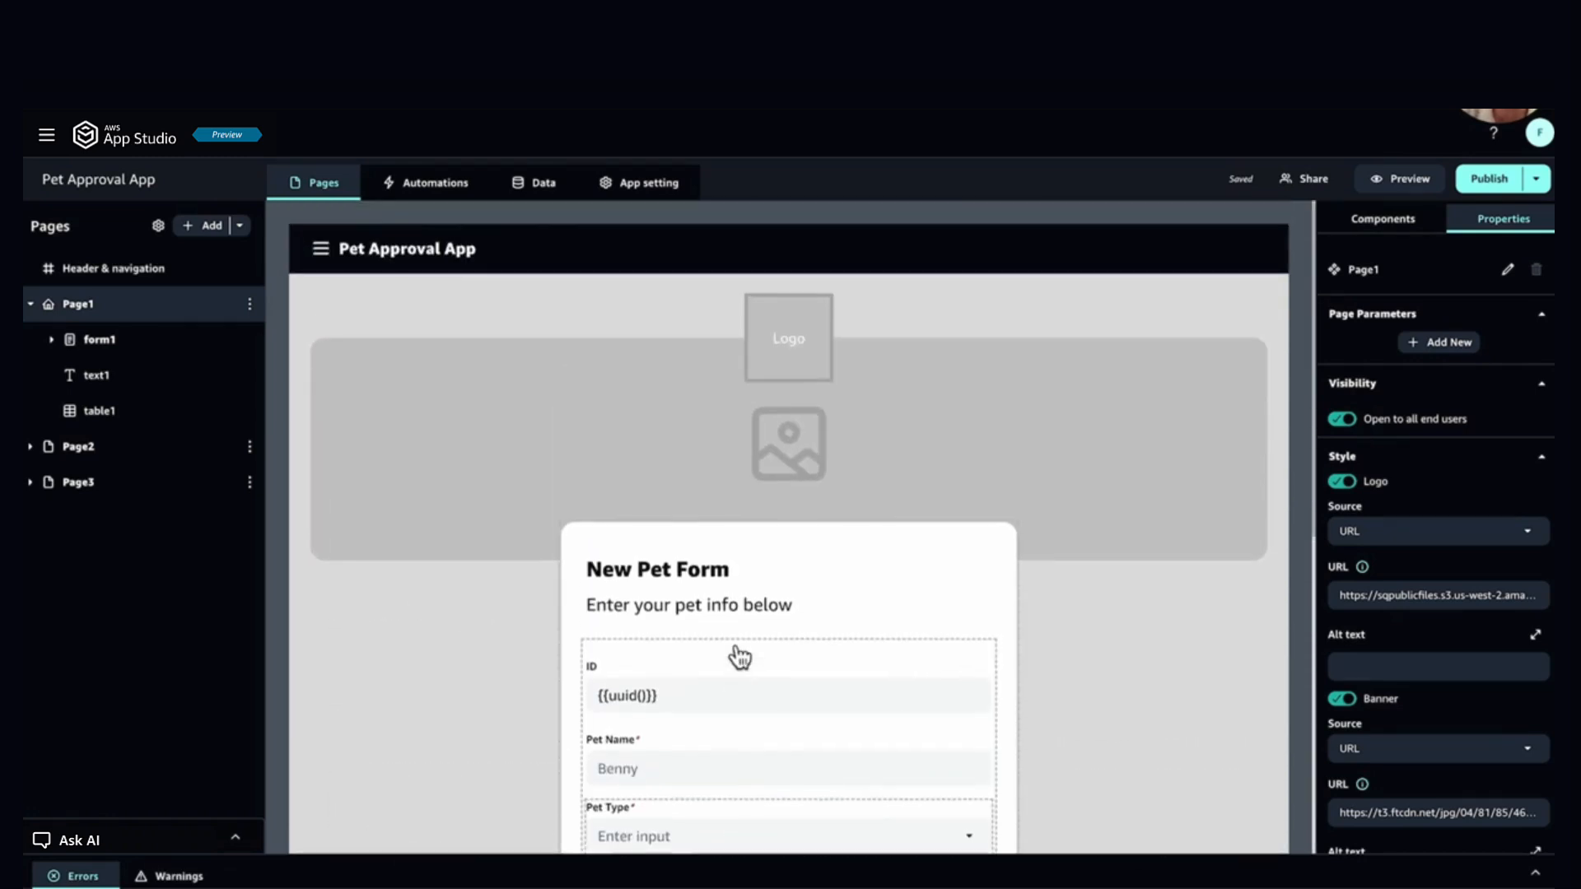
scroll(739, 656, "down", 2)
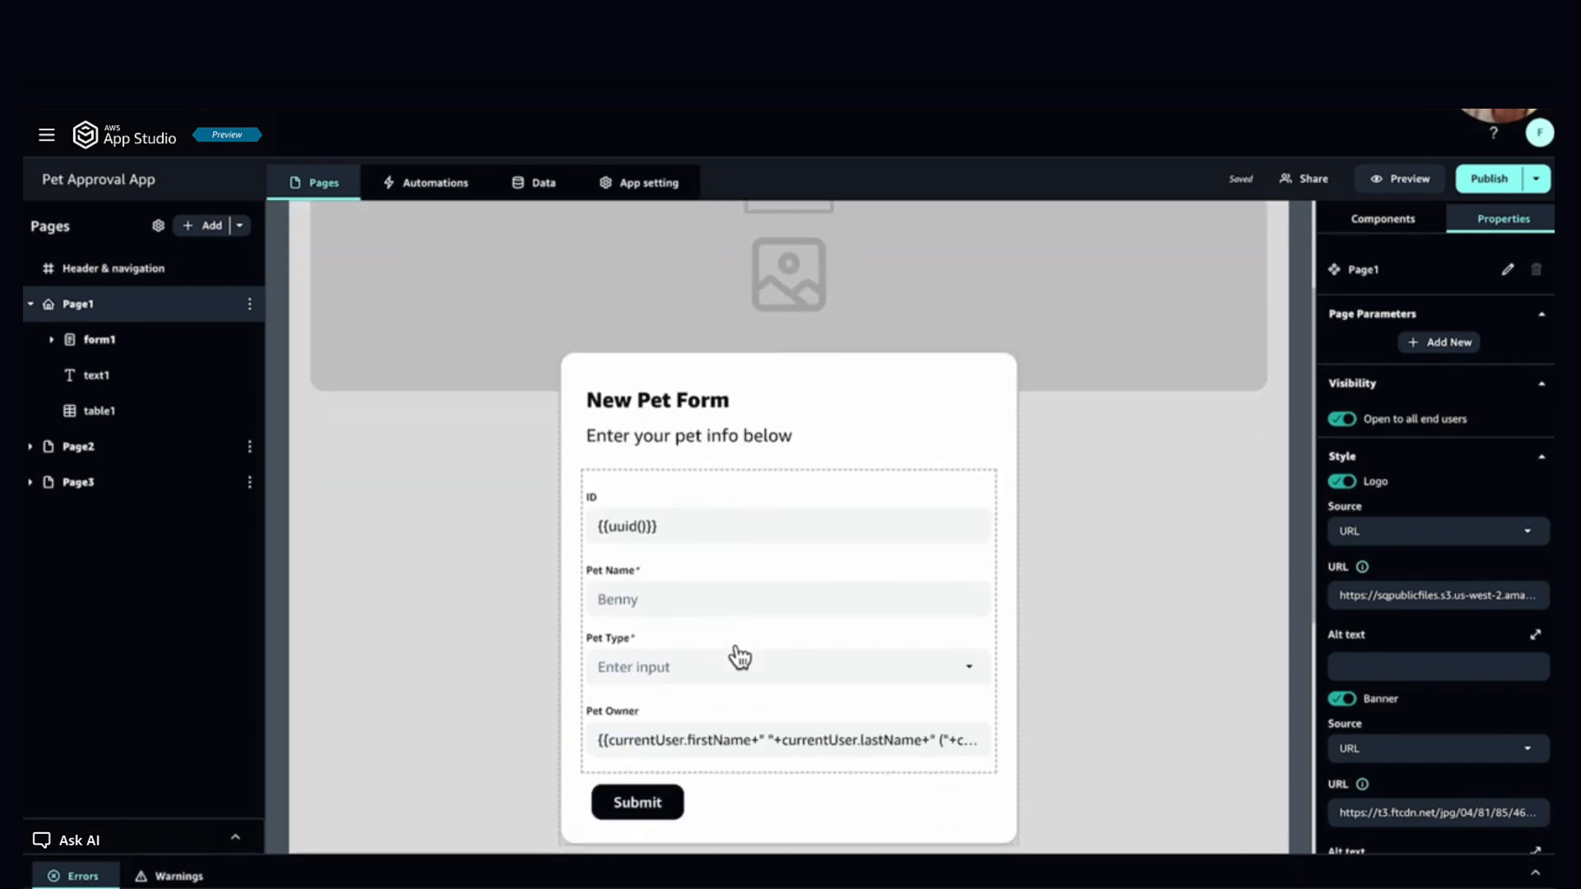
left_click(1490, 180)
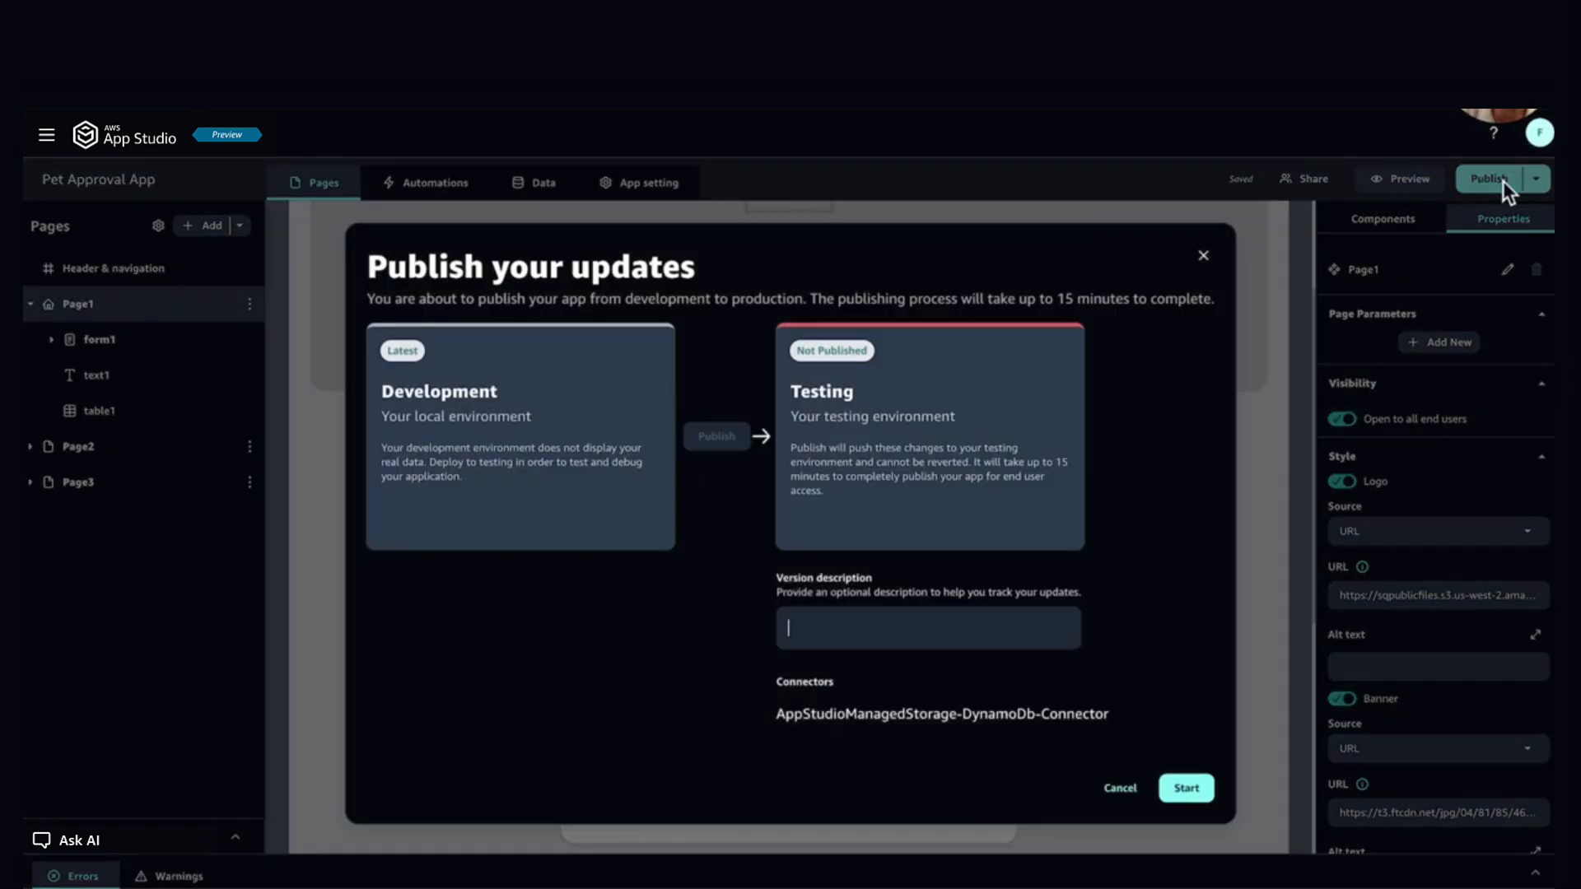
left_click(1189, 789)
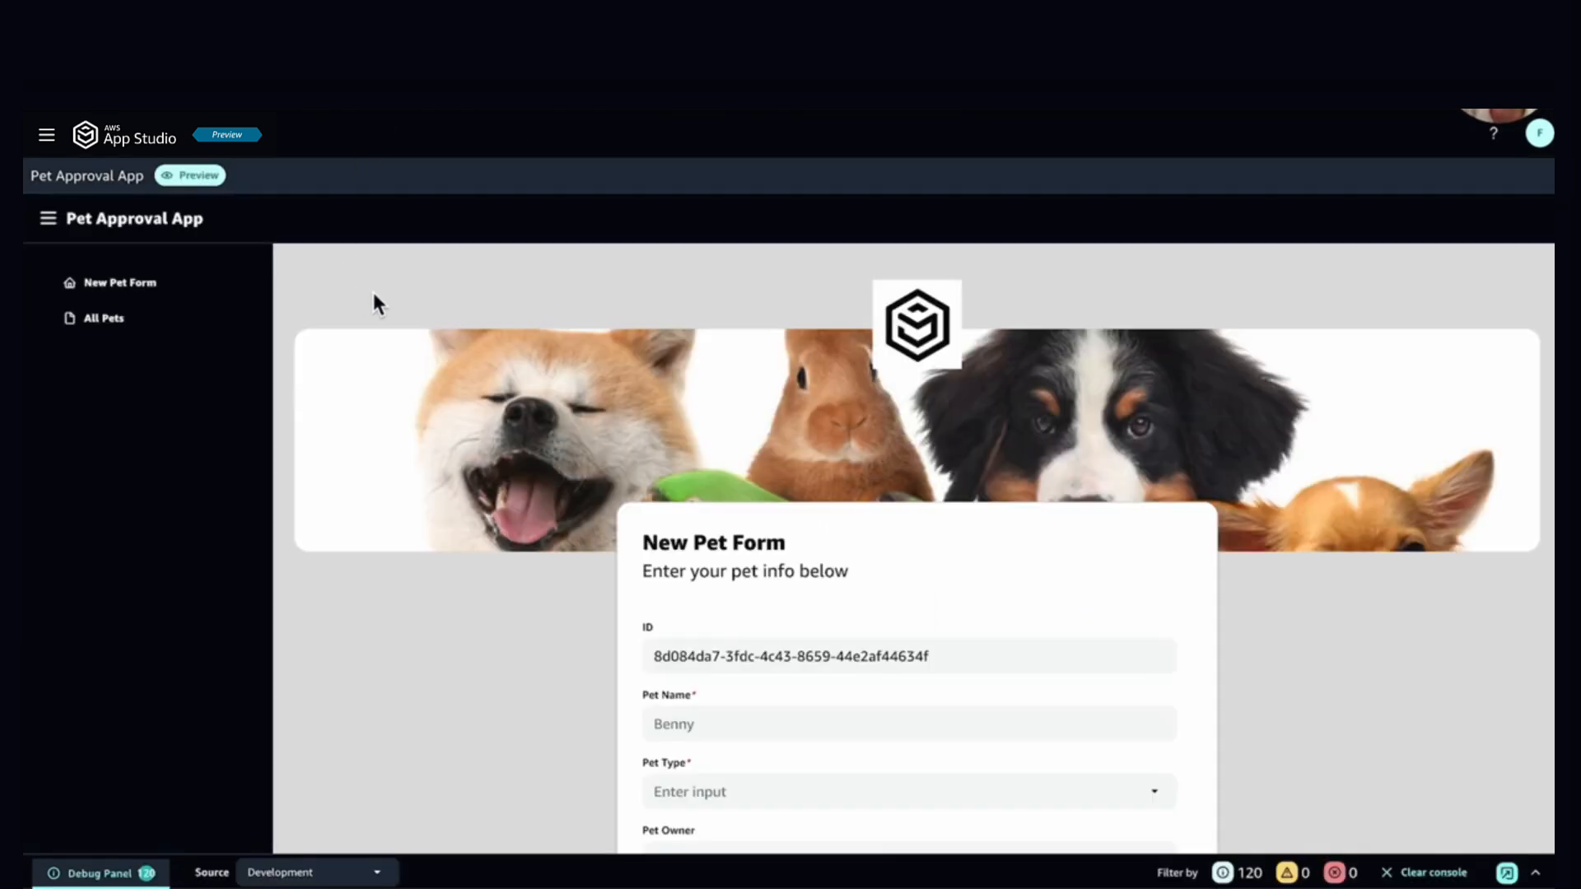
Step: Examine the My pet submissions table and the New Pet Form in the app preview
scroll(797, 313, "down", 5)
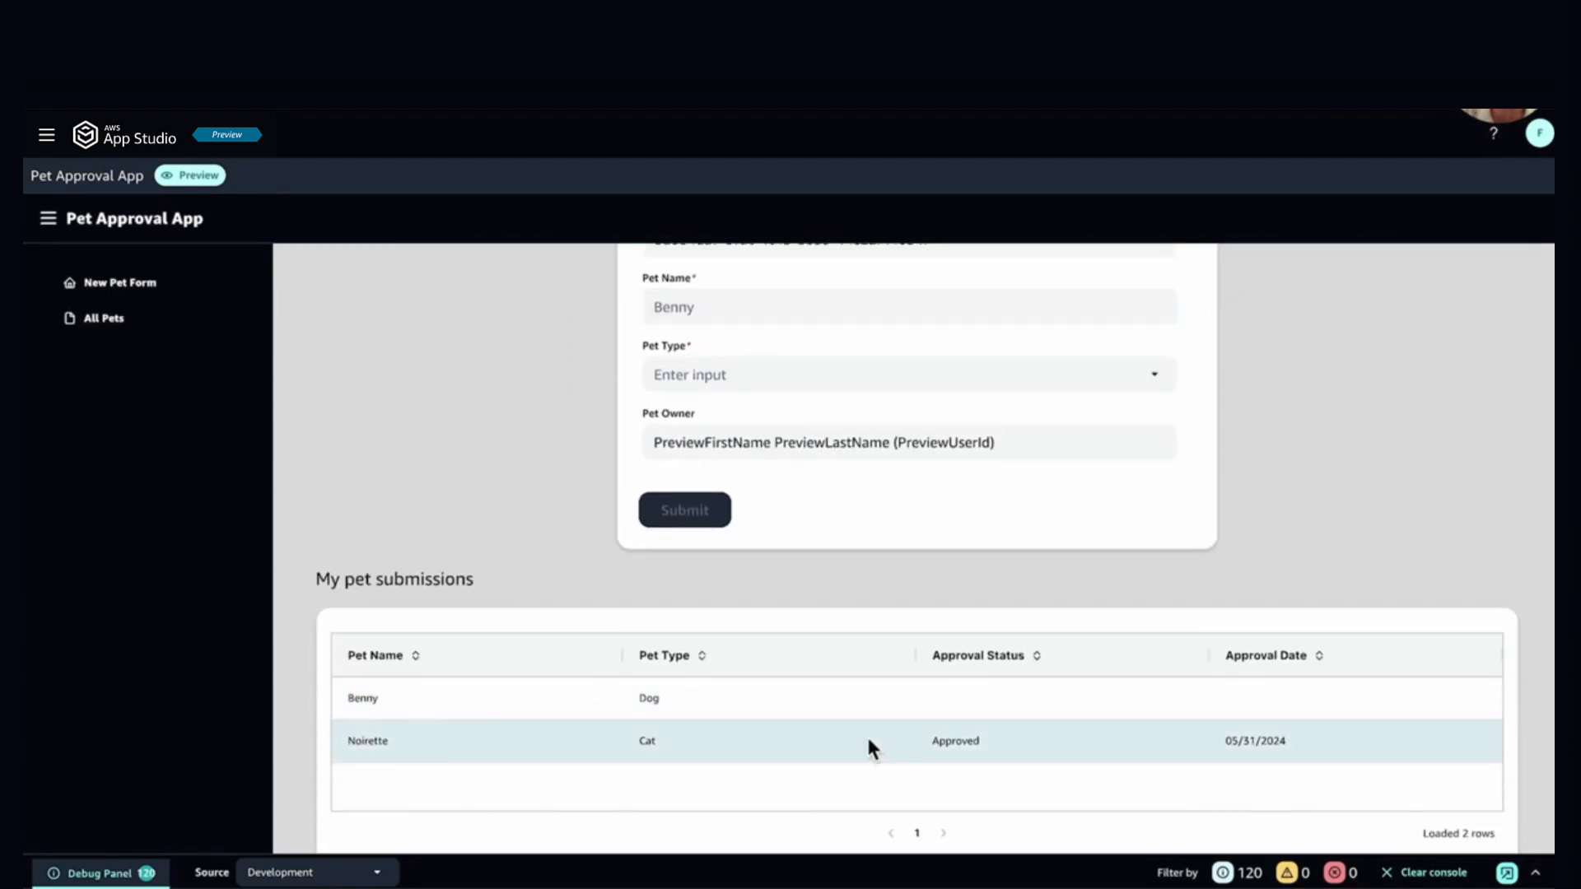
scroll(939, 704, "up", 3)
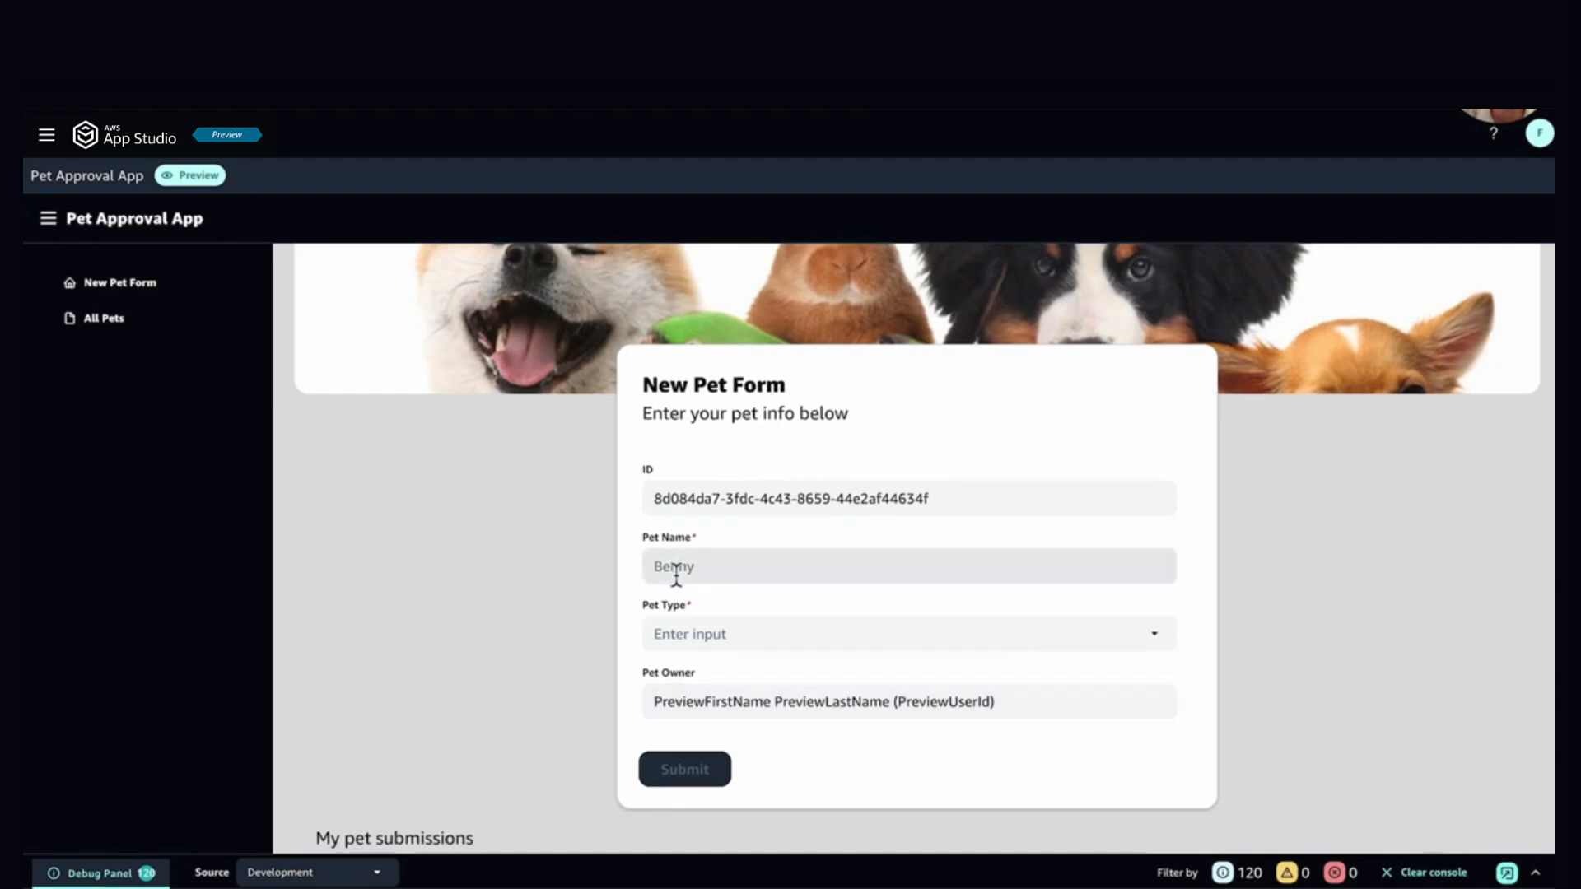